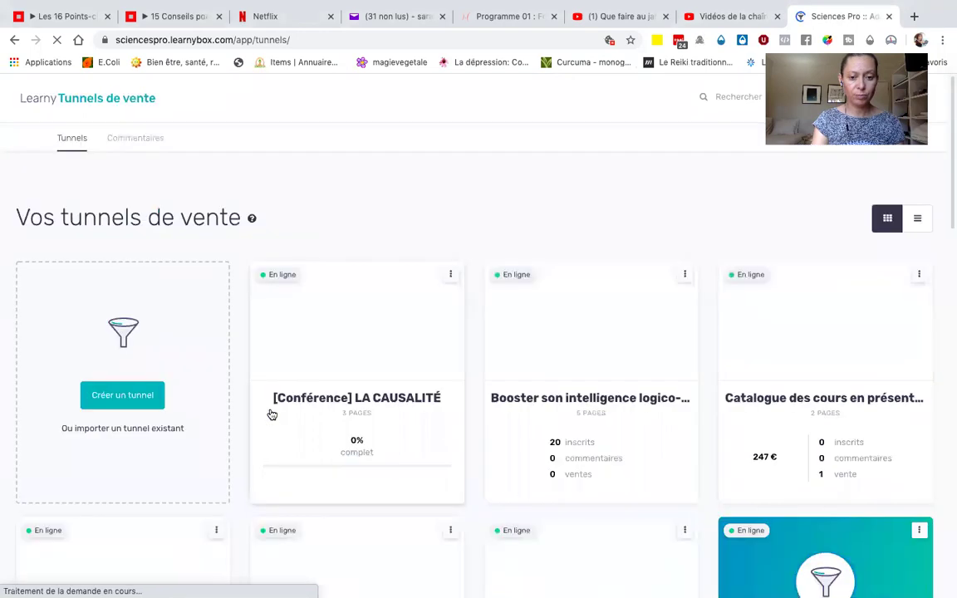
# - Look through the existing sales funnels to find one suitable for duplication
pyautogui.scroll(-5, 272, 414)
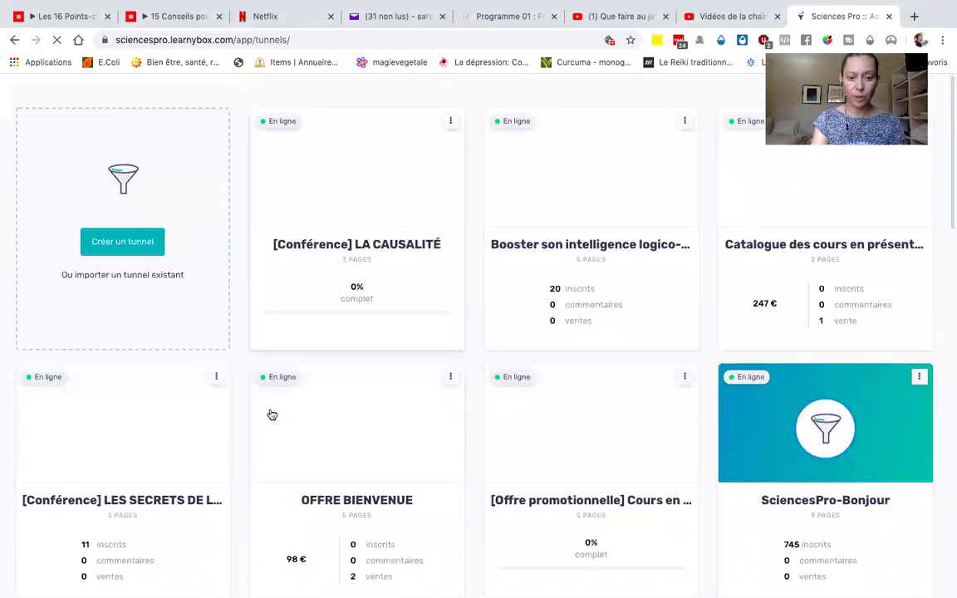
pyautogui.scroll(1, 272, 414)
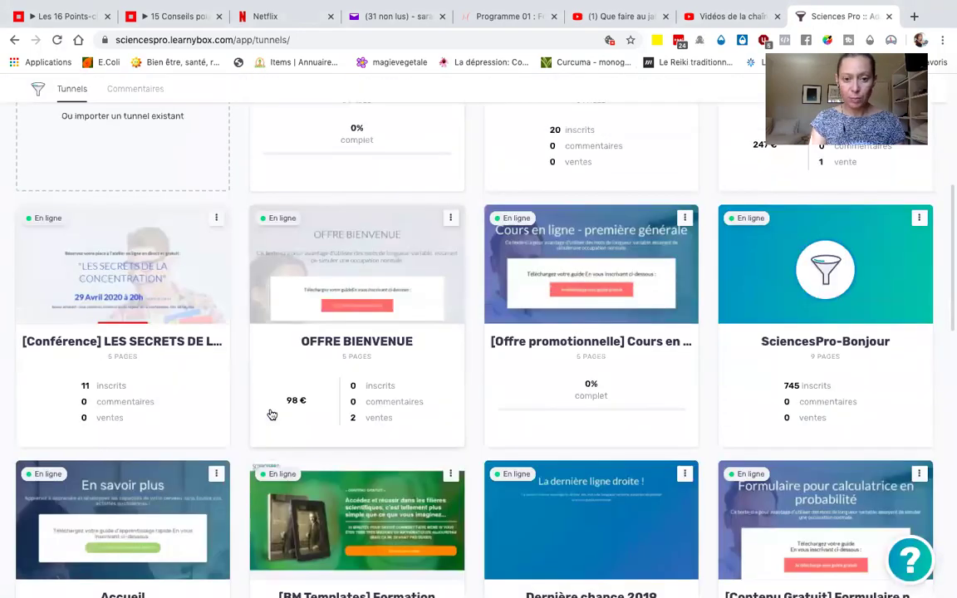
pyautogui.scroll(-2, 271, 414)
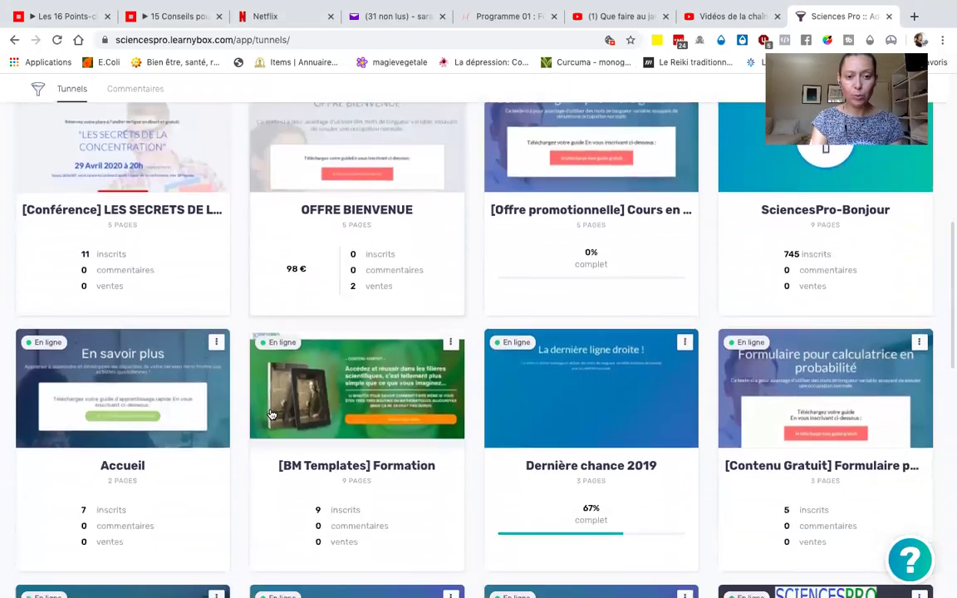
pyautogui.scroll(-1, 272, 414)
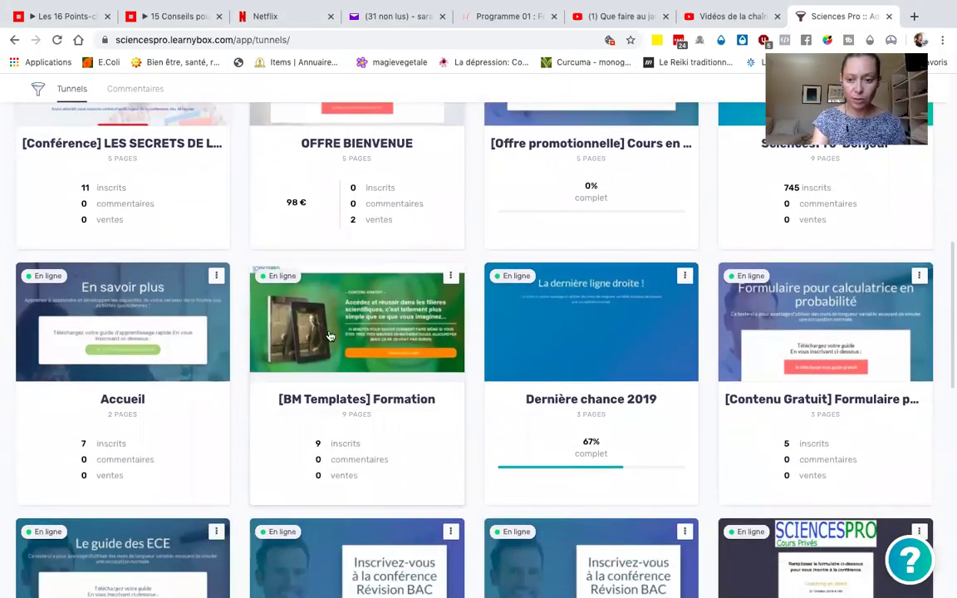
pyautogui.scroll(-2, 299, 346)
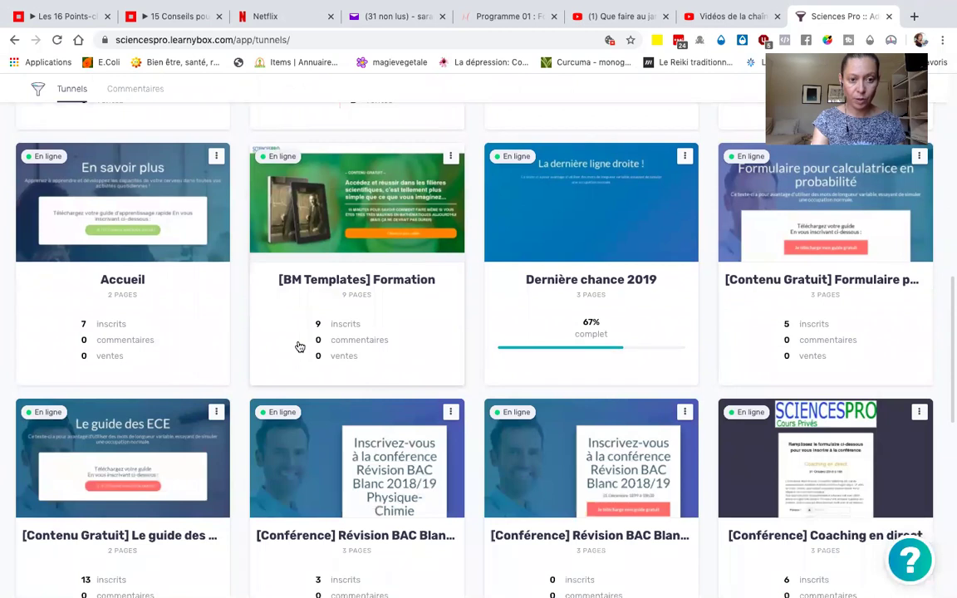
pyautogui.scroll(1, 299, 346)
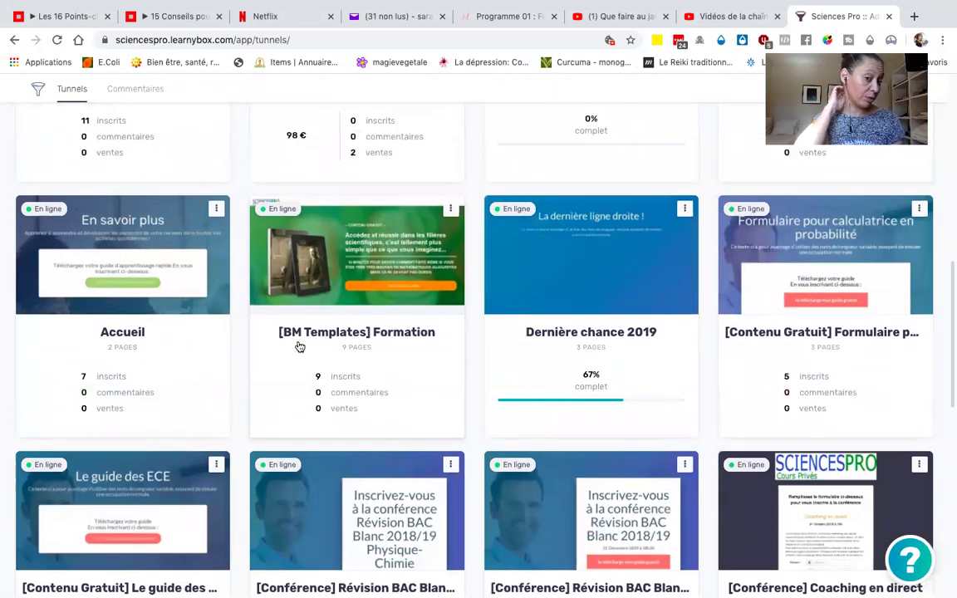
pyautogui.scroll(-8, 300, 346)
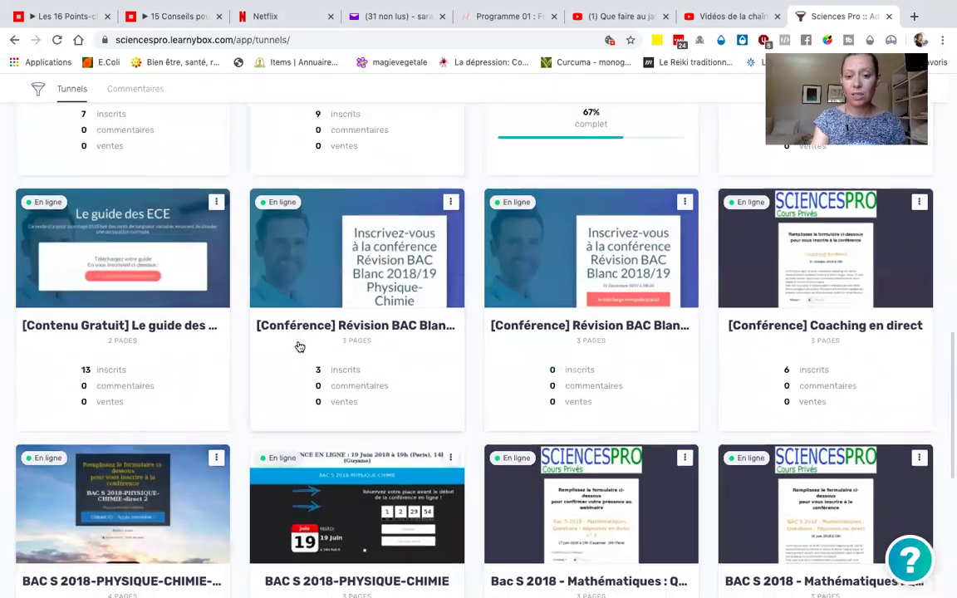
pyautogui.scroll(6, 300, 346)
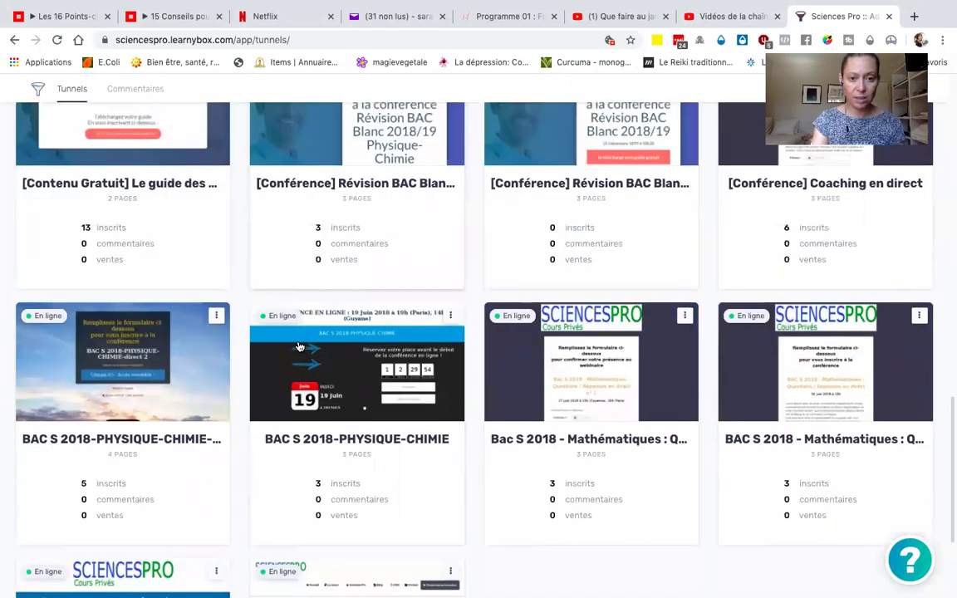
pyautogui.scroll(1, 299, 346)
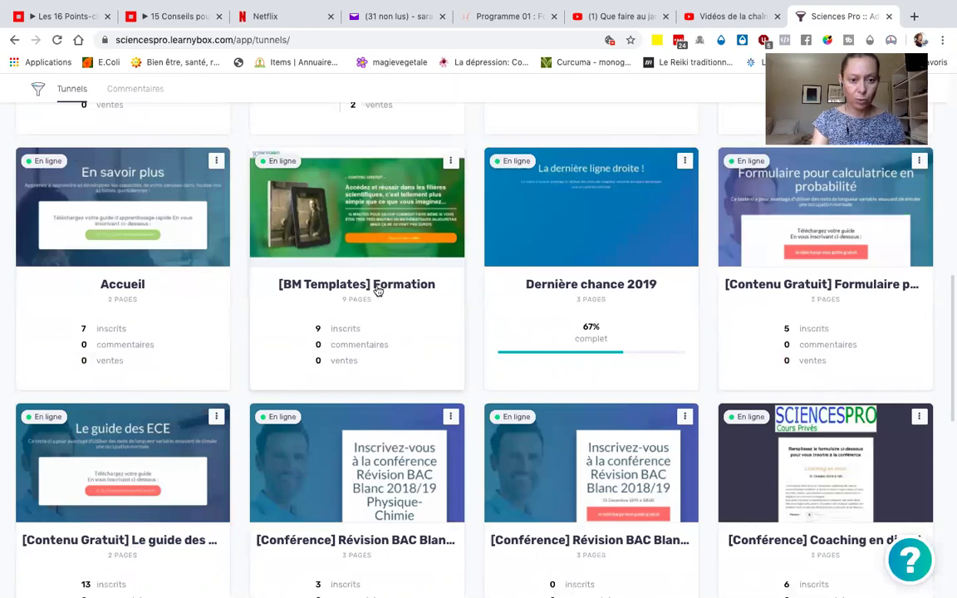
pyautogui.scroll(1, 328, 258)
pyautogui.scroll(4, 328, 257)
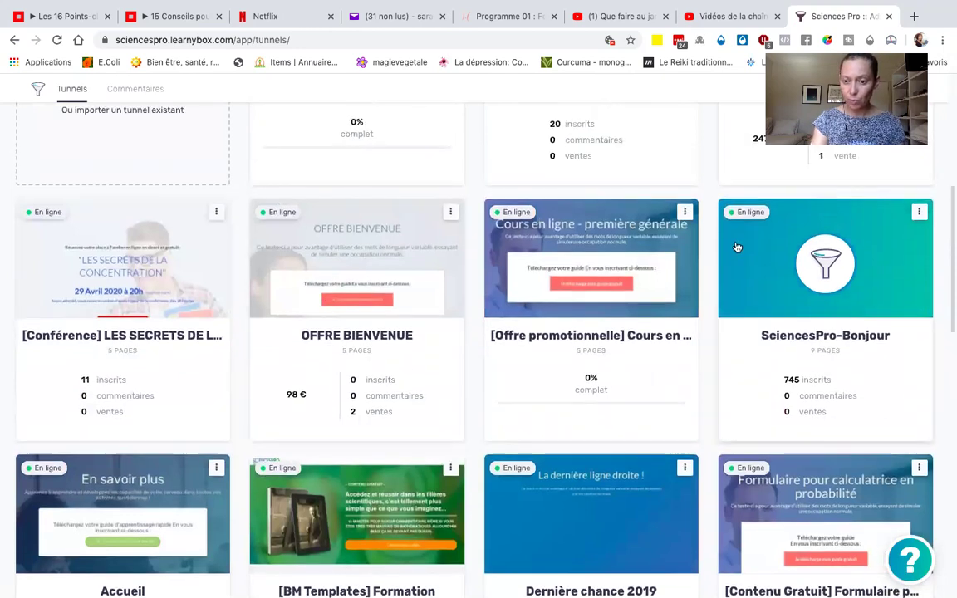
# - Open the SciencesPro-Bonjour funnel, review its sequence of main pages and return to the funnel list
pyautogui.click(736, 247)
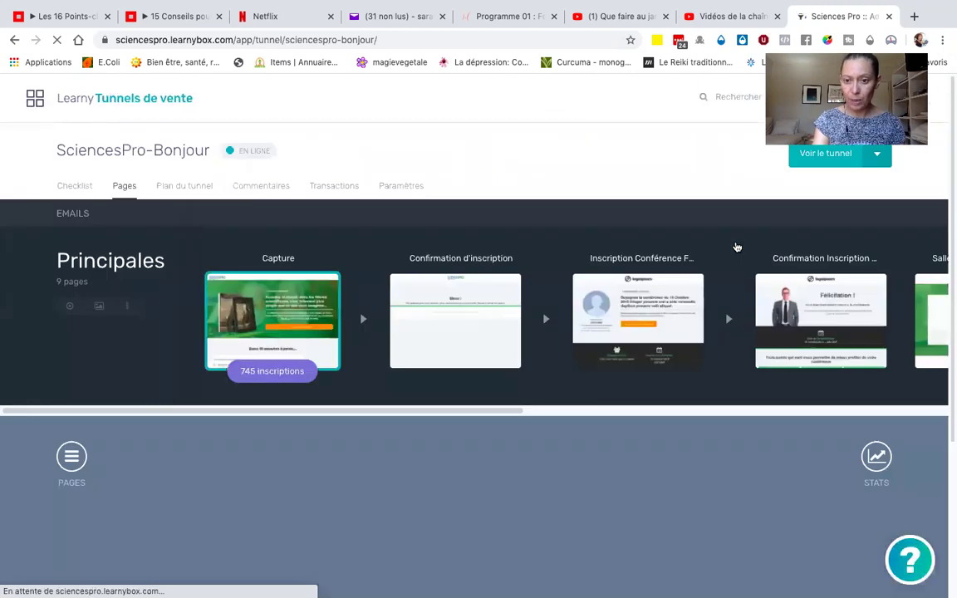
pyautogui.hscroll(10, 719, 324)
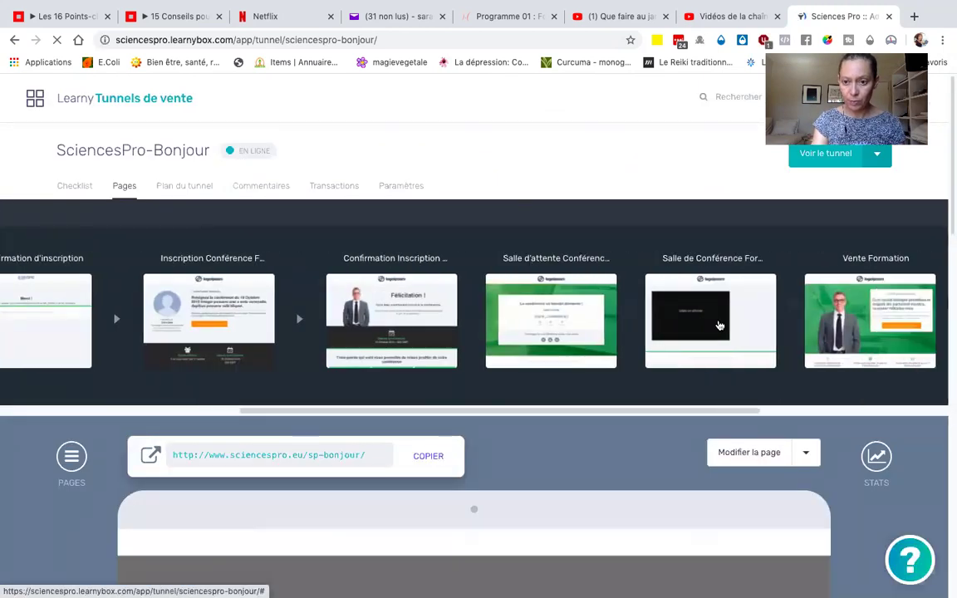
pyautogui.hscroll(-10, 719, 325)
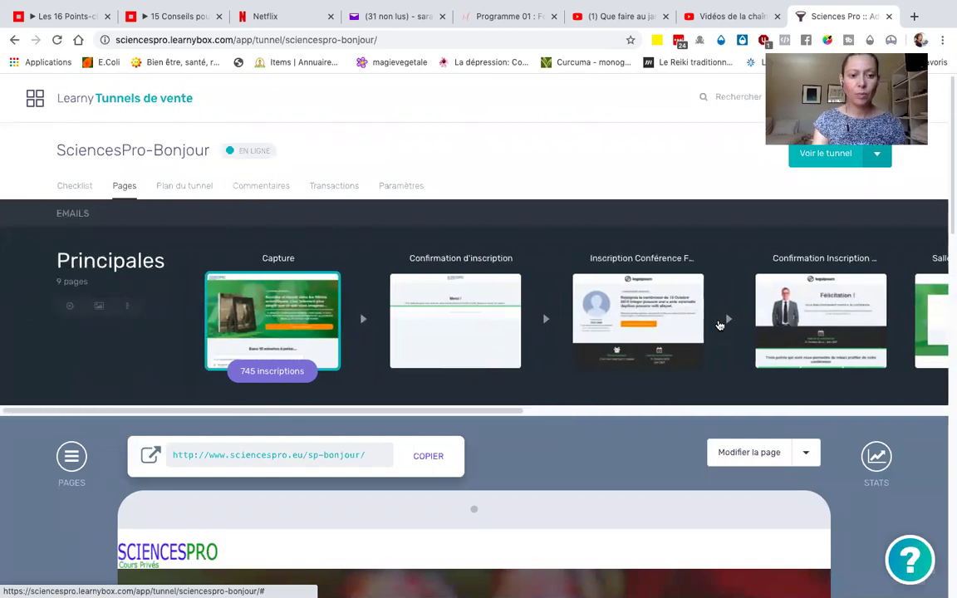
pyautogui.click(14, 39)
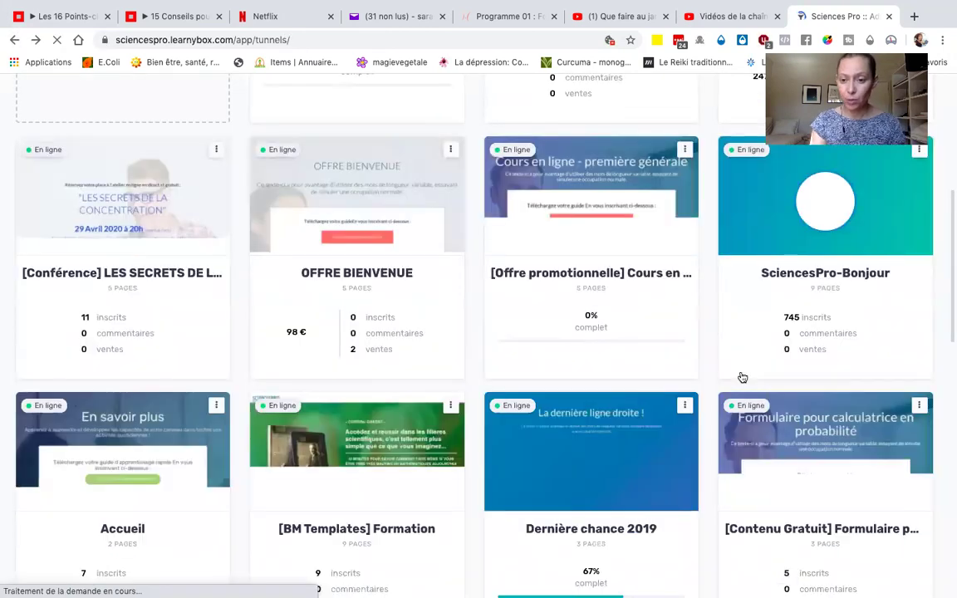
# - Open the duplication form for the SciencesPro-Bonjour funnel
pyautogui.scroll(-5, 742, 377)
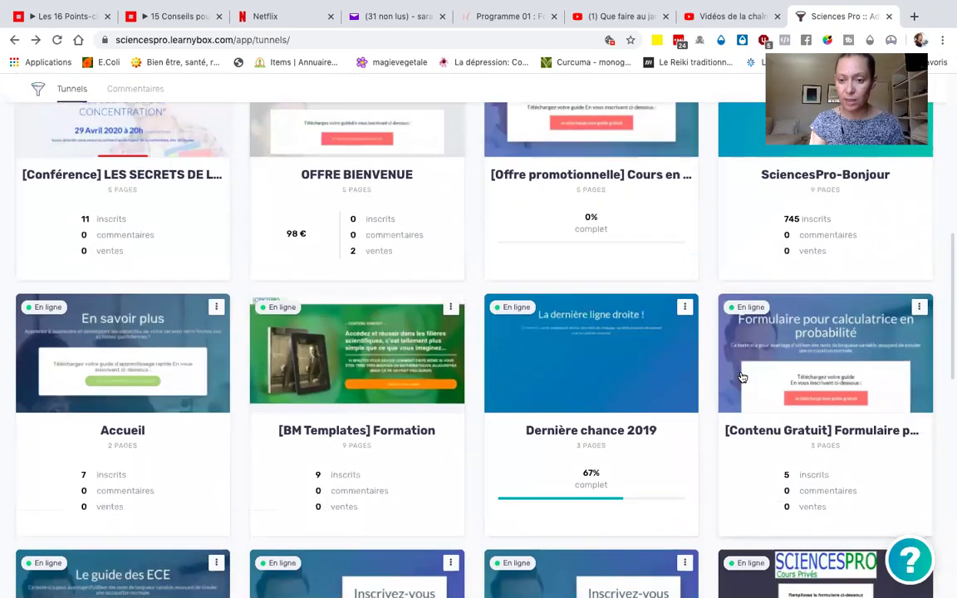
pyautogui.scroll(1, 741, 377)
pyautogui.scroll(4, 741, 376)
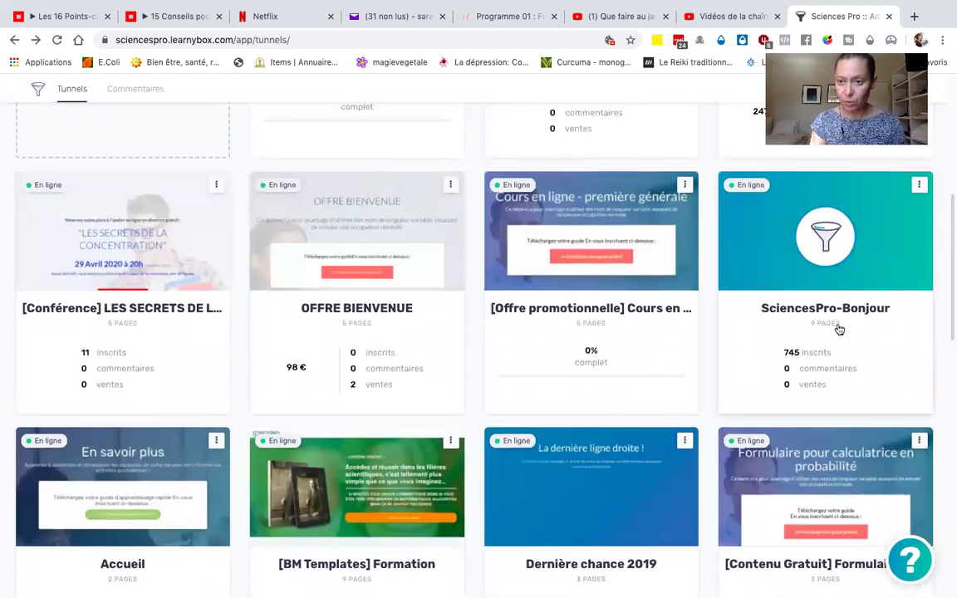
pyautogui.click(918, 185)
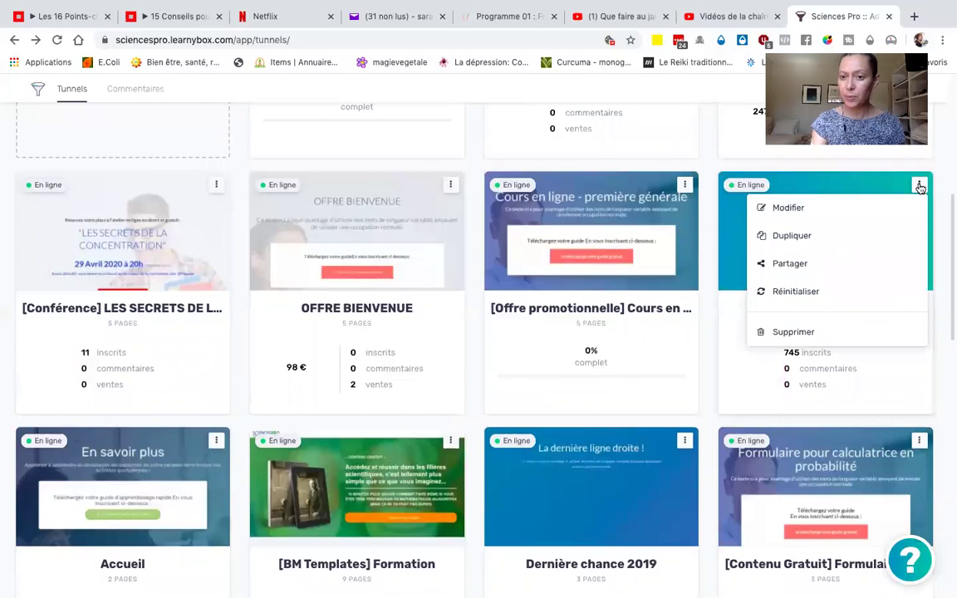
pyautogui.click(811, 239)
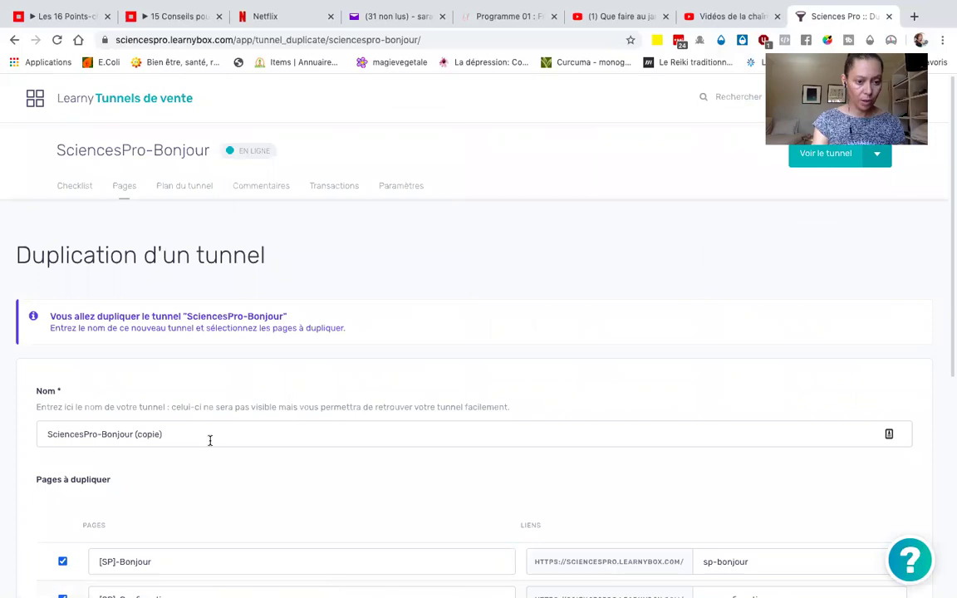
# - Examine the duplication form's funnel name, the pages selected for copying and the link assigned to each page
pyautogui.scroll(-2, 209, 440)
pyautogui.scroll(-3, 208, 442)
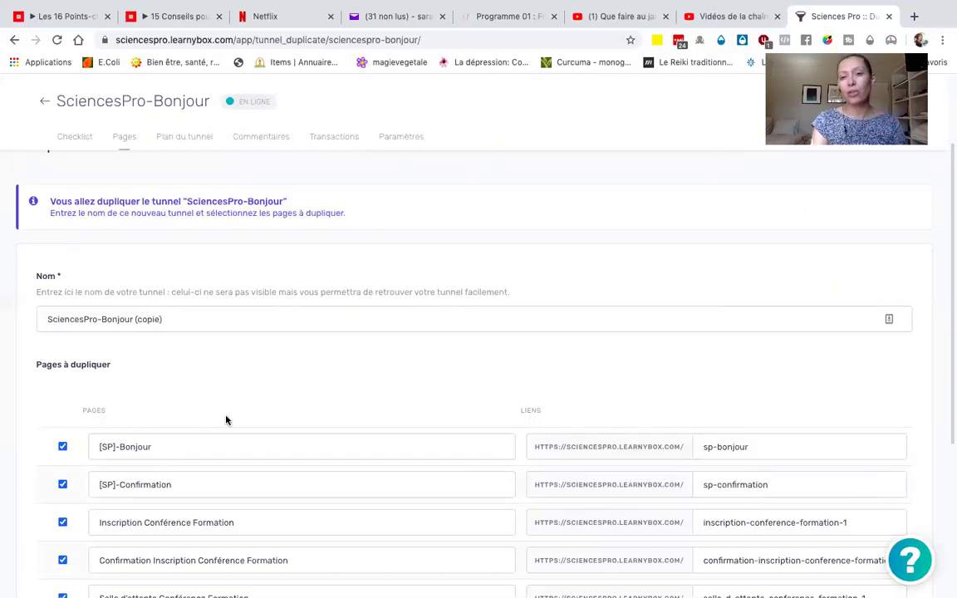
pyautogui.scroll(-1, 226, 419)
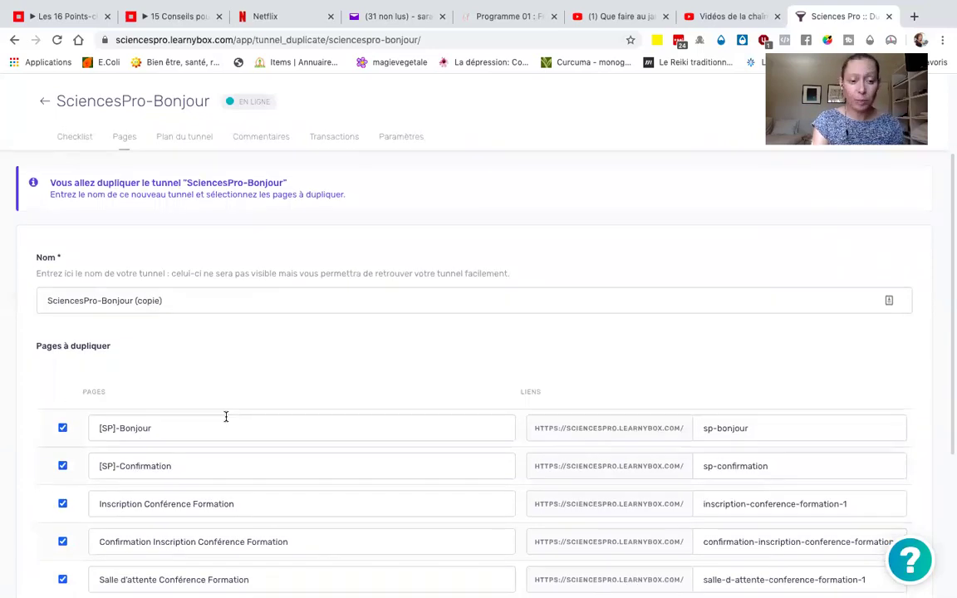
pyautogui.scroll(-3, 689, 449)
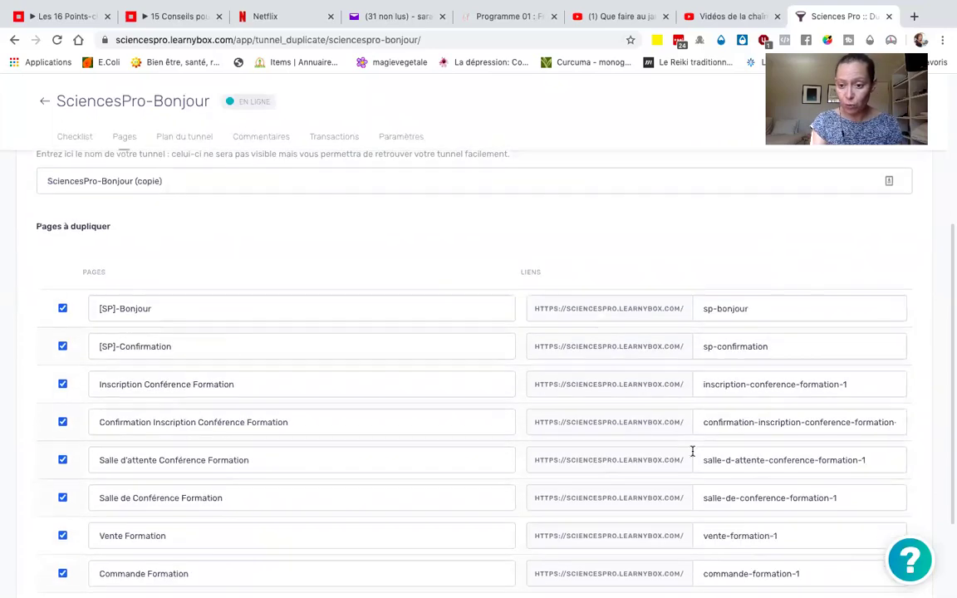
pyautogui.scroll(4, 732, 419)
pyautogui.scroll(1, 733, 416)
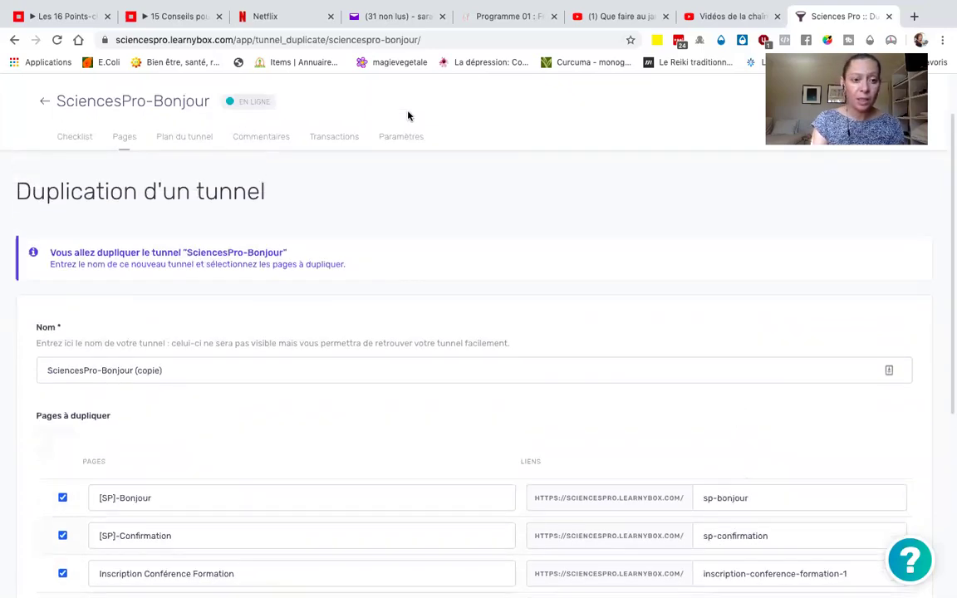
pyautogui.scroll(-2, 142, 367)
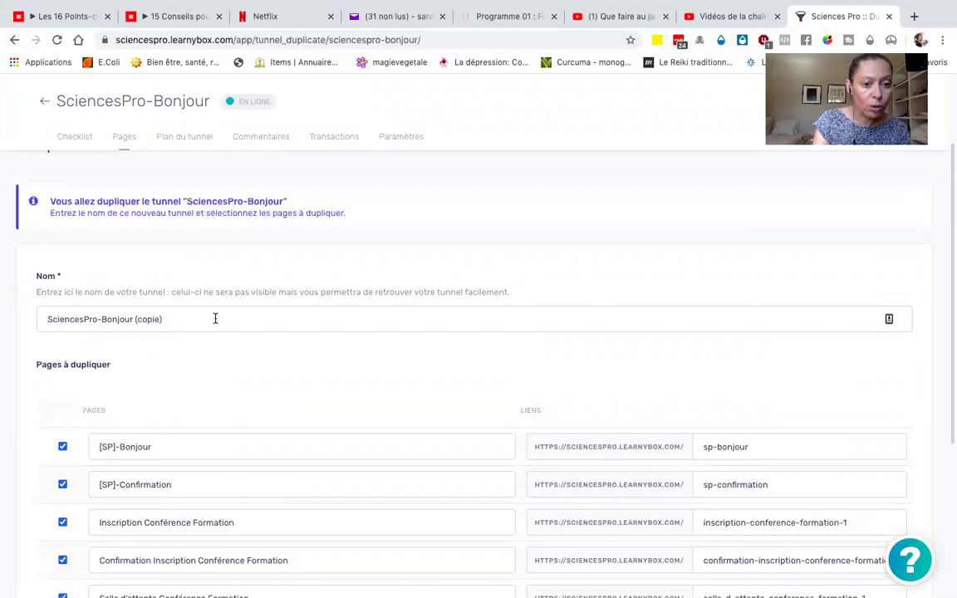
pyautogui.scroll(-4, 333, 377)
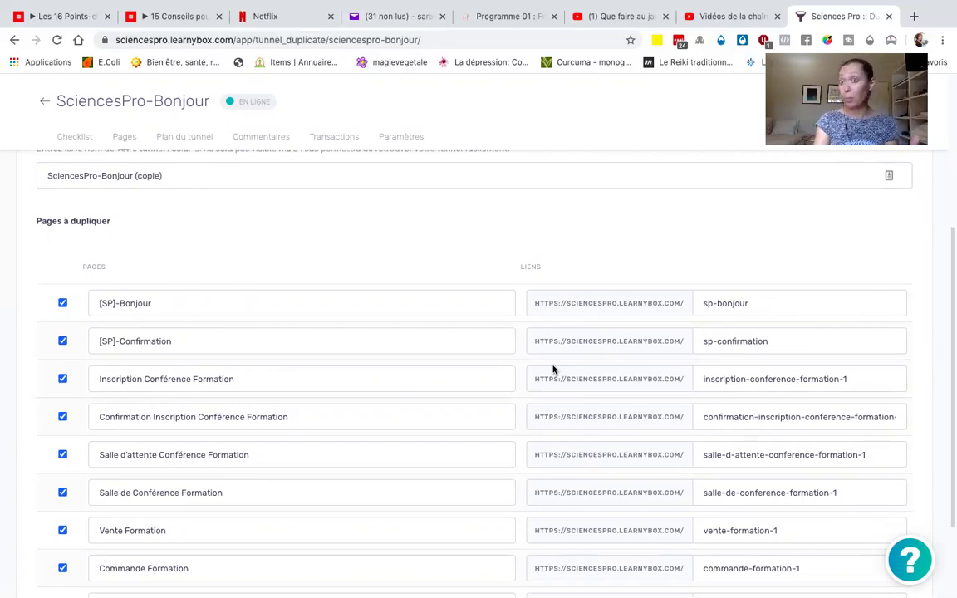
pyautogui.scroll(2, 553, 368)
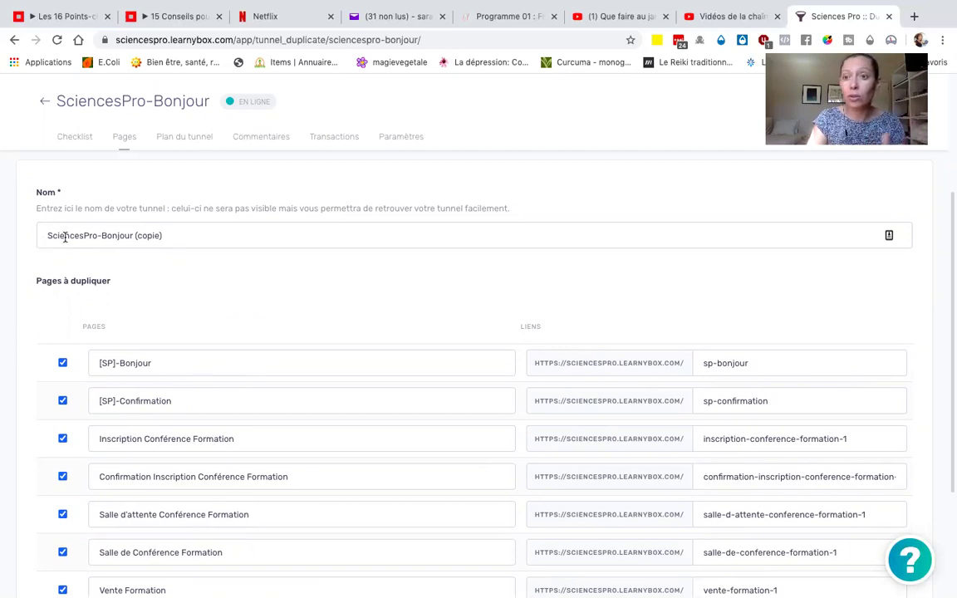
pyautogui.scroll(-1, 108, 256)
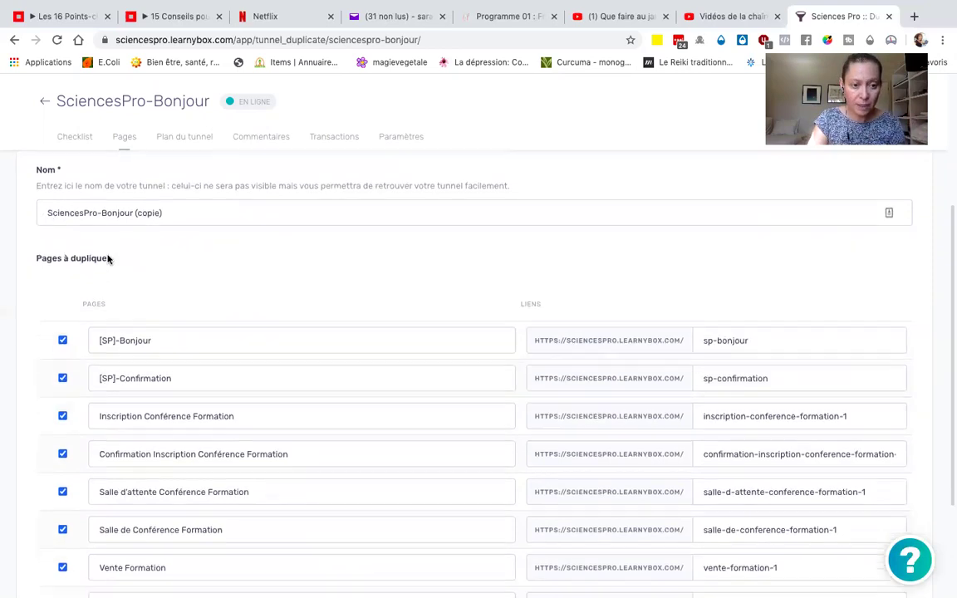
pyautogui.scroll(1, 82, 209)
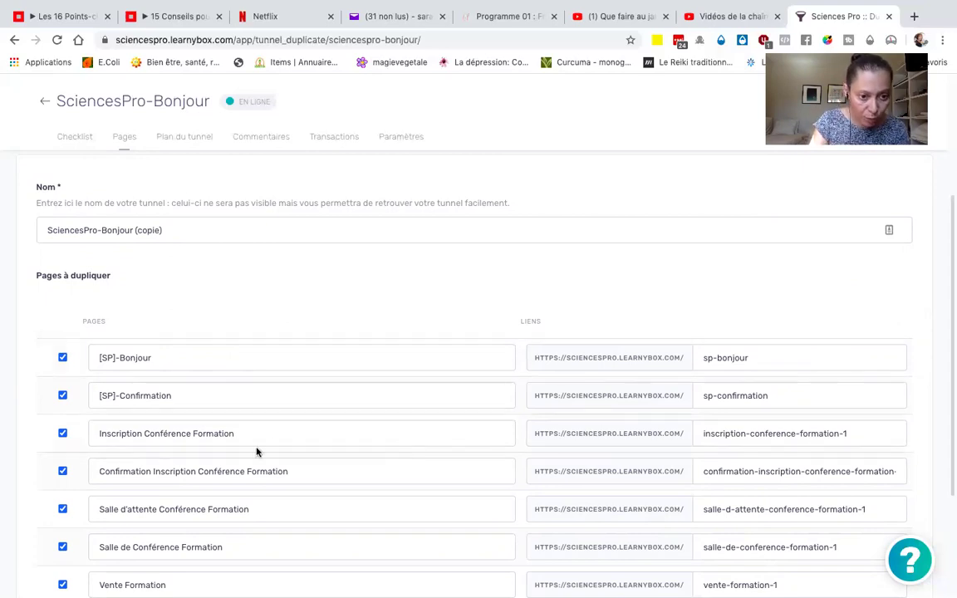
pyautogui.scroll(-2, 206, 438)
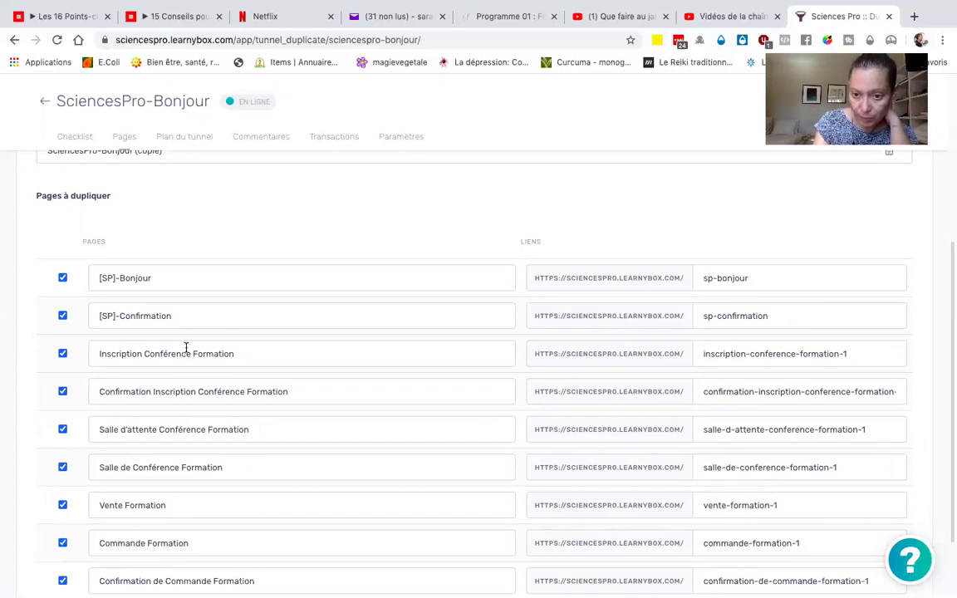
pyautogui.scroll(-2, 169, 388)
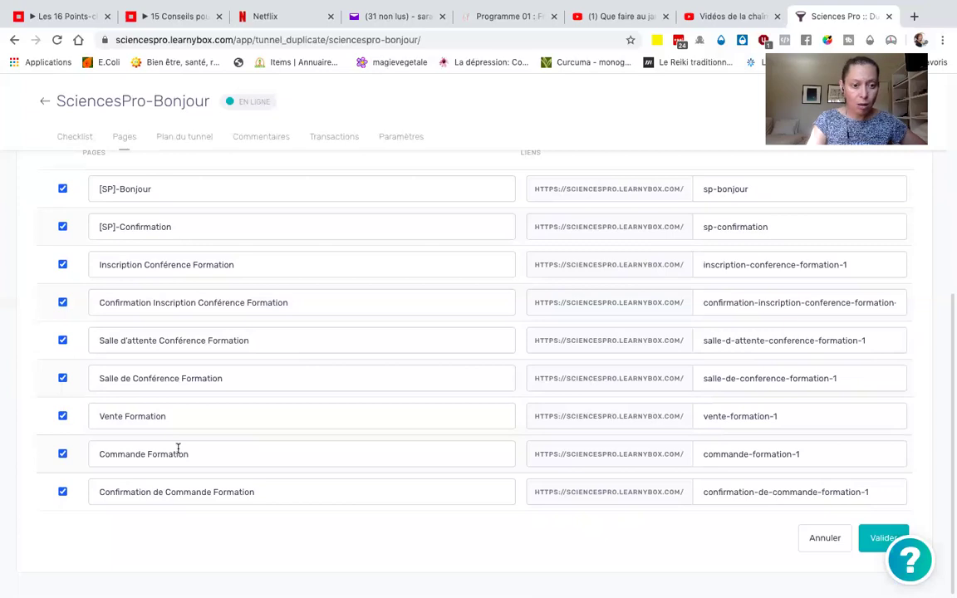
pyautogui.scroll(-1, 177, 449)
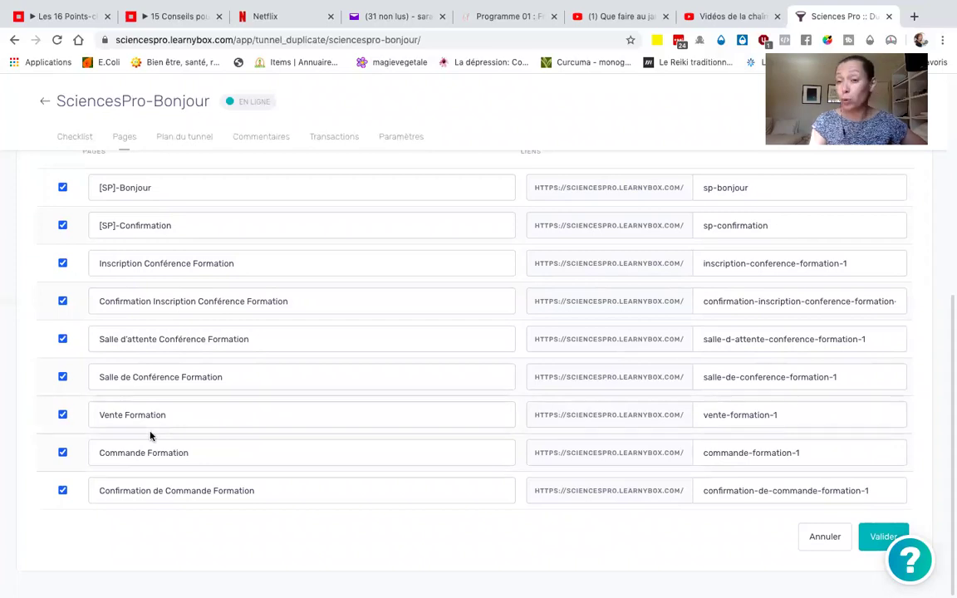
pyautogui.scroll(1, 151, 435)
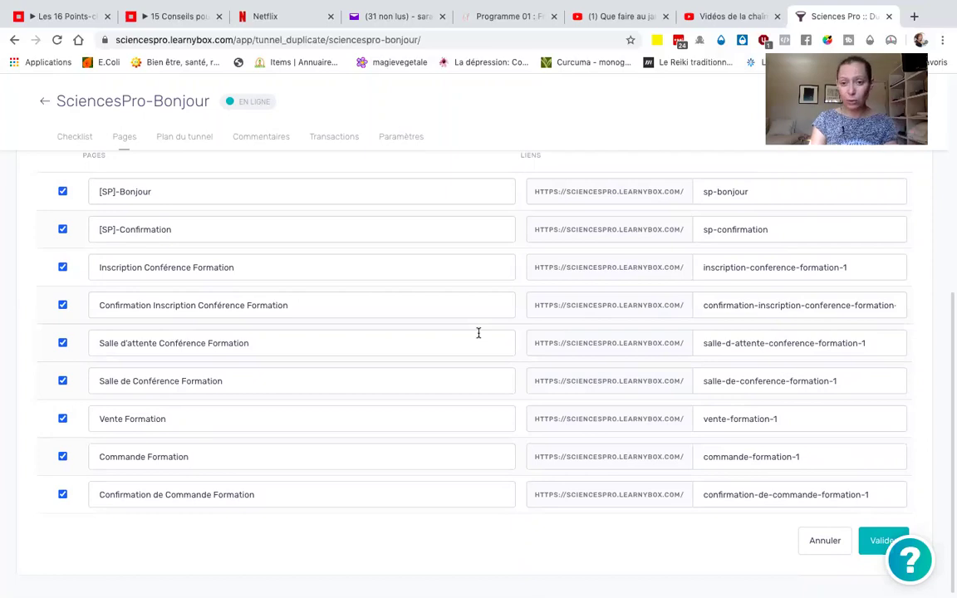
pyautogui.scroll(1, 479, 332)
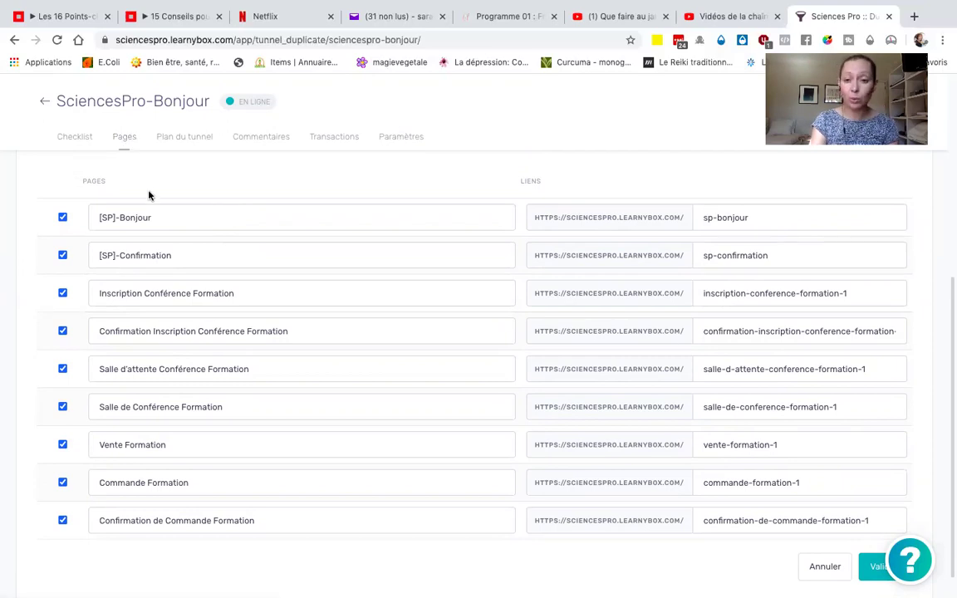
pyautogui.scroll(3, 149, 195)
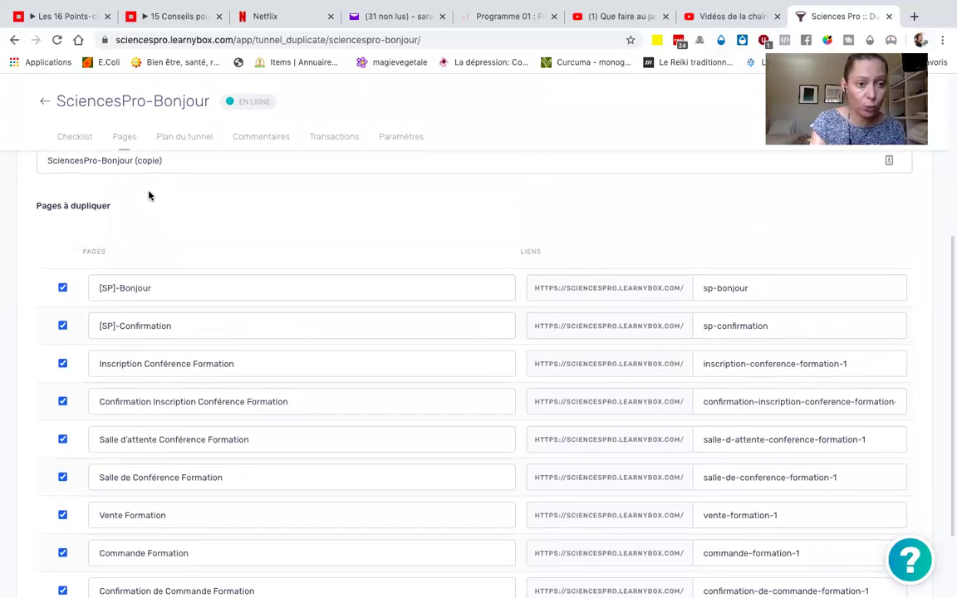
pyautogui.scroll(4, 149, 195)
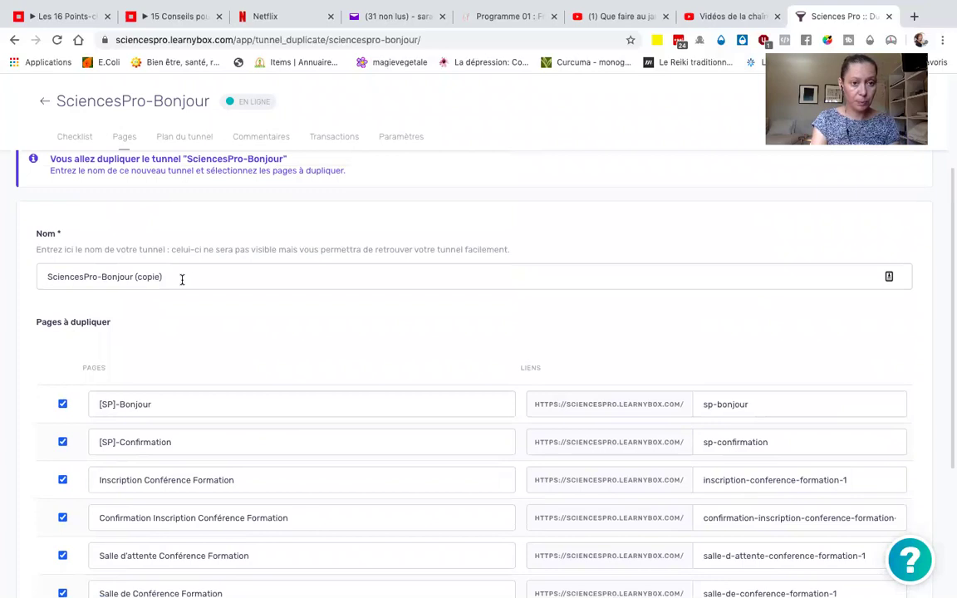
# - Leave the duplication form and open the launch checklist of the SciencesPro-Bonjour funnel
pyautogui.scroll(4, 182, 280)
pyautogui.click(81, 187)
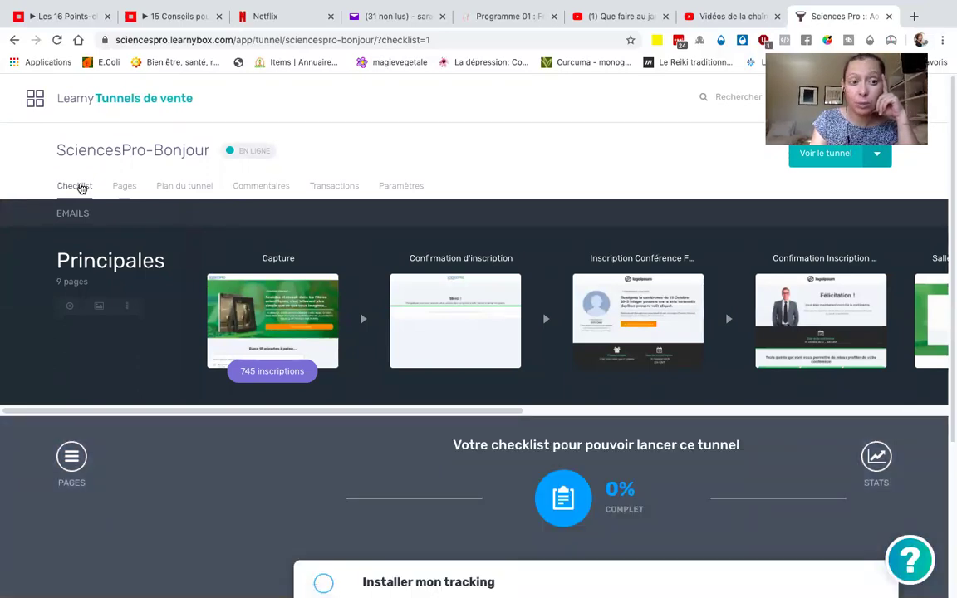
# - Review the tracking and testing tasks on the SciencesPro-Bonjour funnel's launch checklist
pyautogui.click(76, 188)
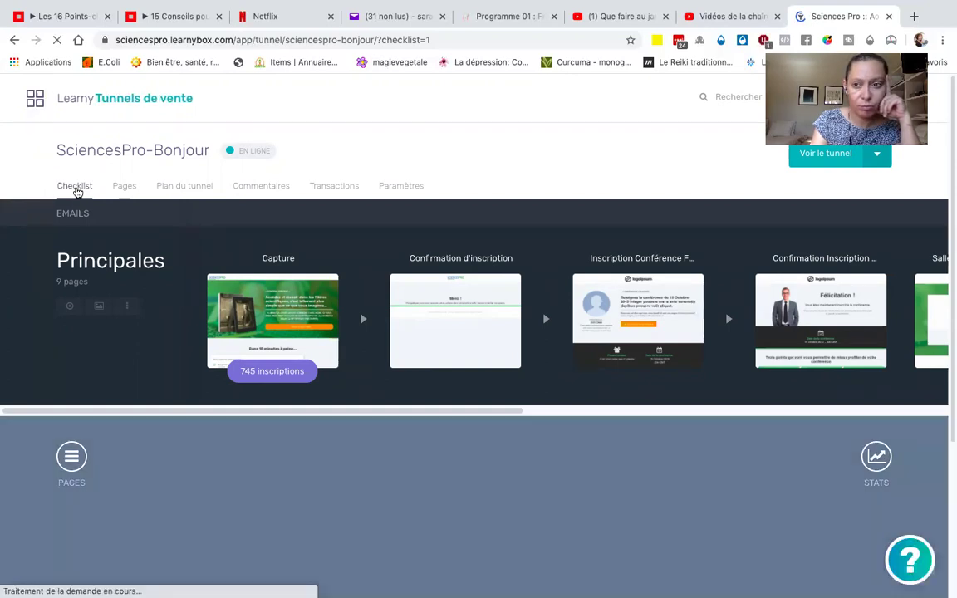
pyautogui.scroll(-2, 71, 270)
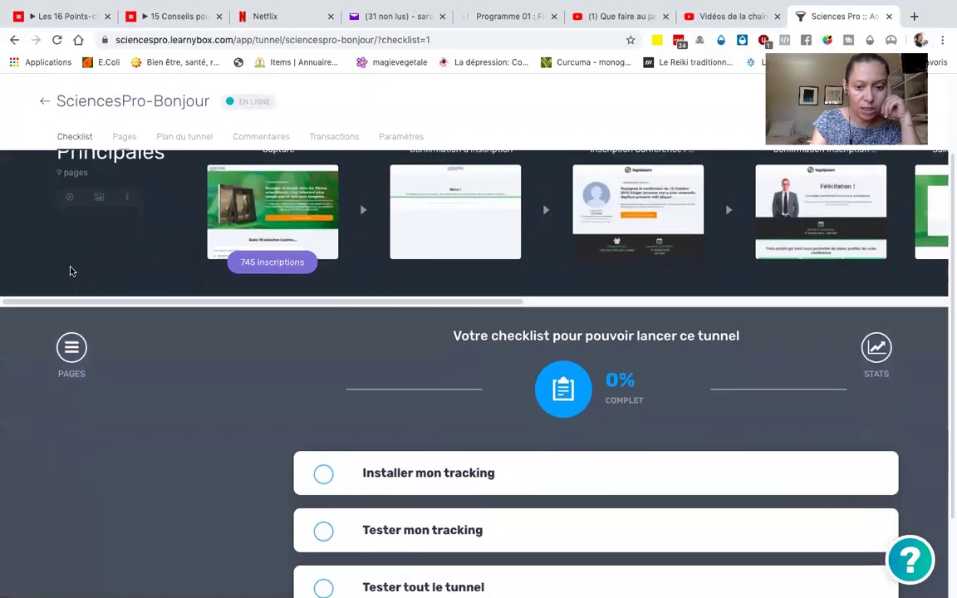
pyautogui.scroll(-3, 142, 297)
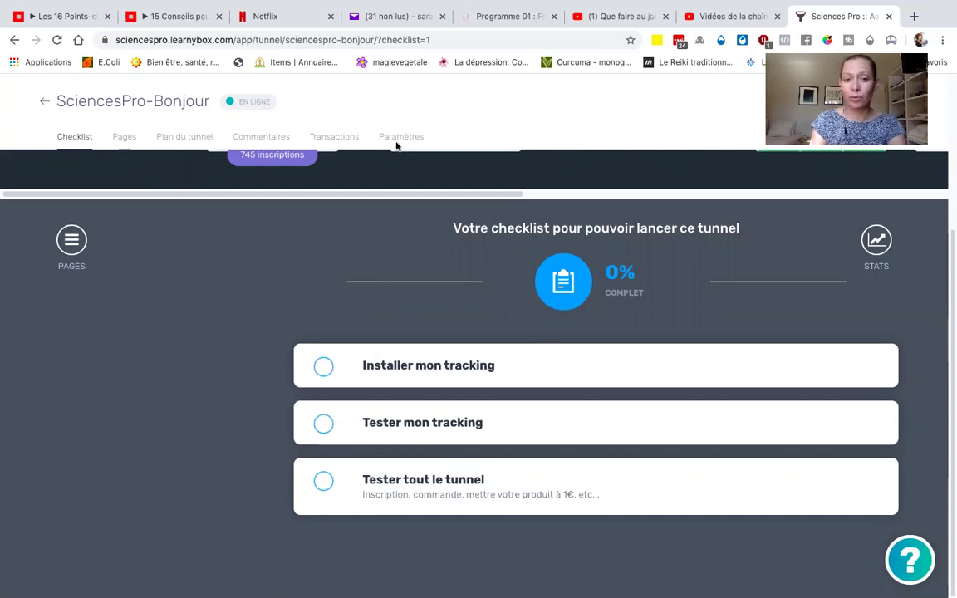
pyautogui.scroll(3, 397, 146)
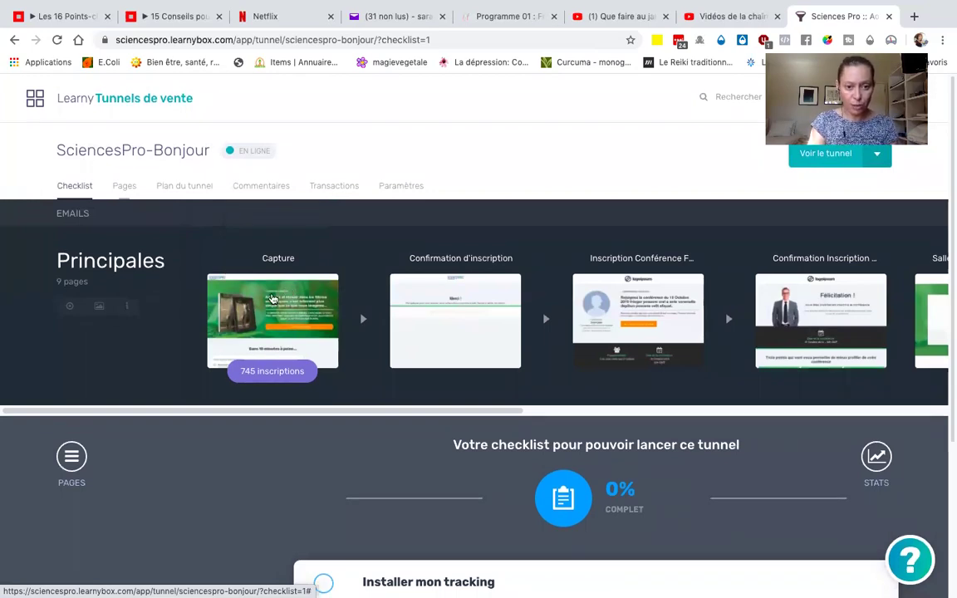
# - Look along the funnel's main pages and display the Capture page's link and preview
pyautogui.hscroll(10, 675, 299)
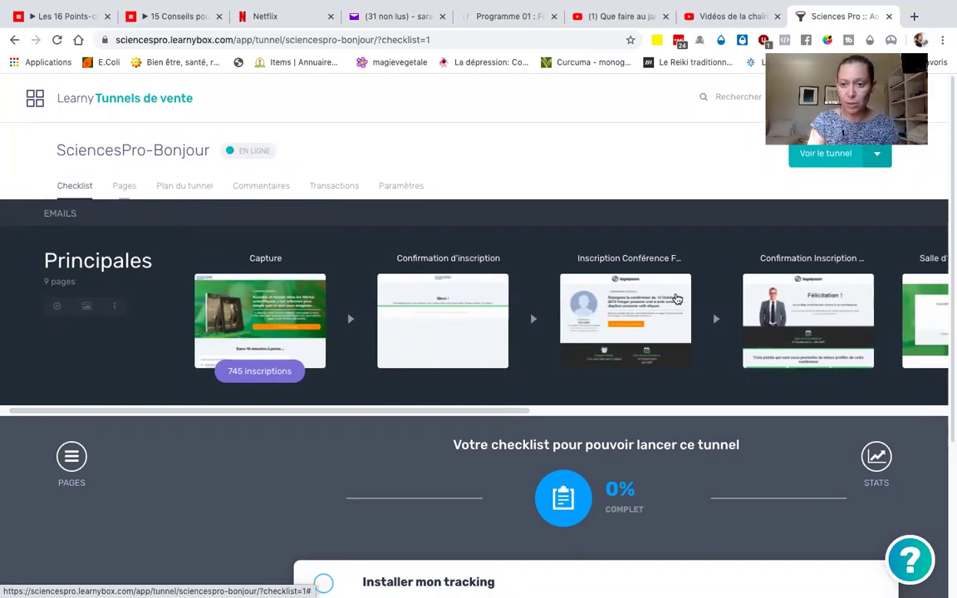
pyautogui.hscroll(-10, 676, 299)
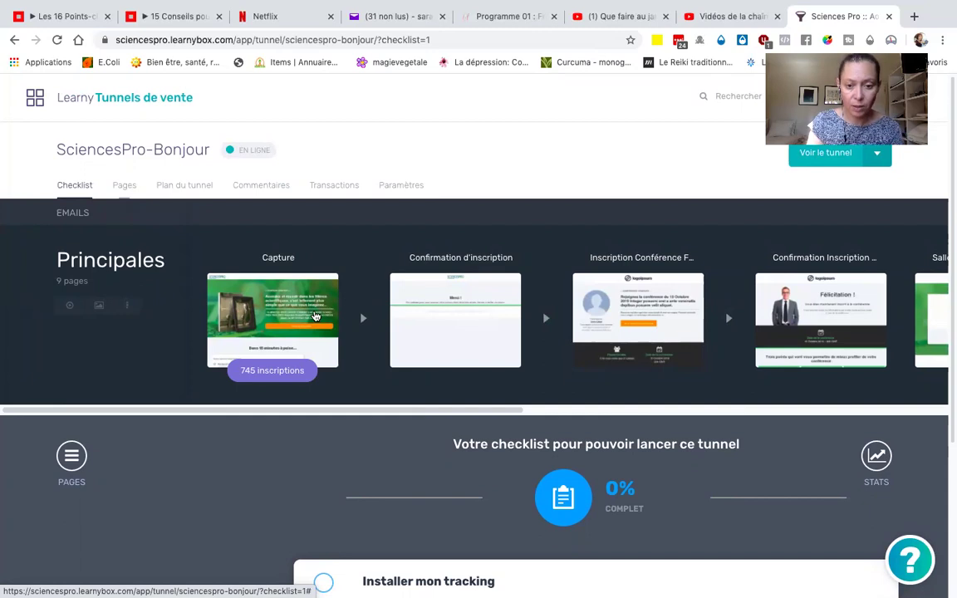
pyautogui.click(315, 316)
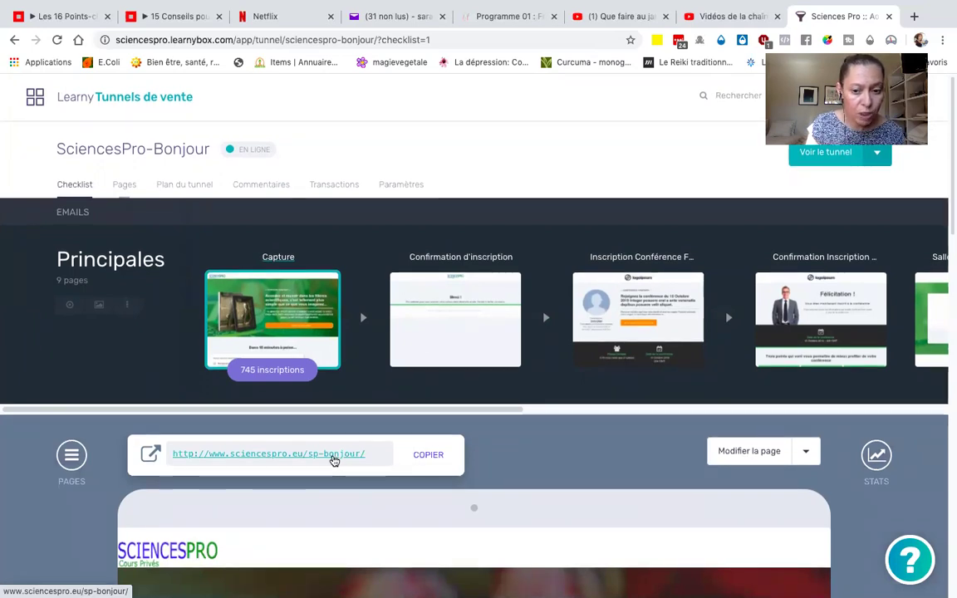
pyautogui.scroll(-2, 334, 460)
pyautogui.scroll(2, 334, 460)
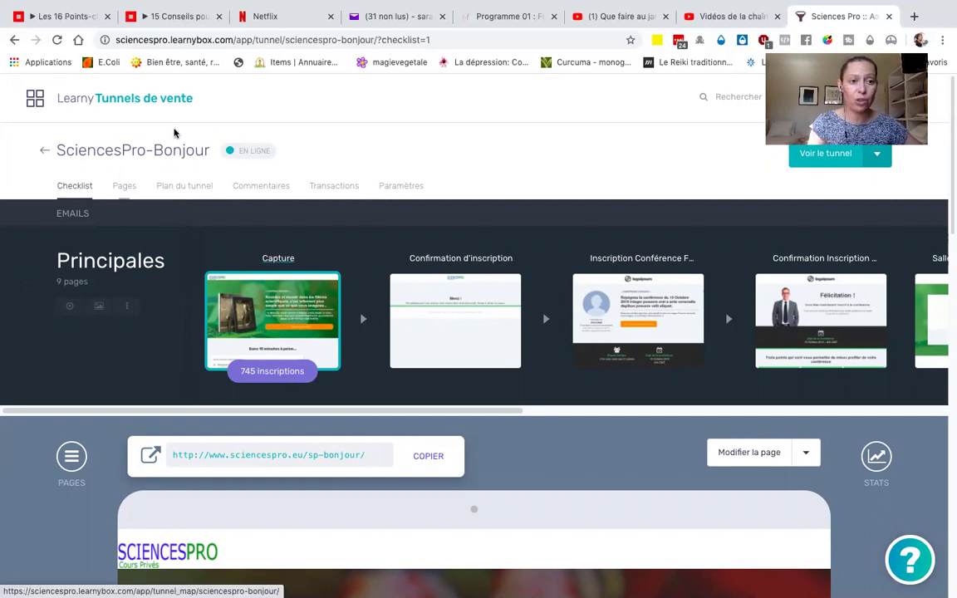
# - Return to the list of sales funnels and look over the funnels in its first rows
pyautogui.click(14, 40)
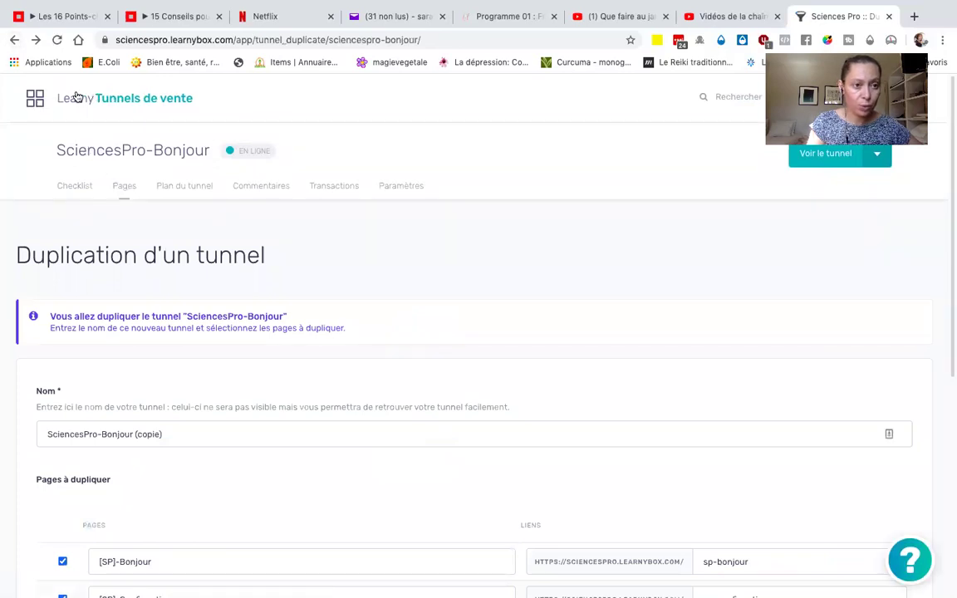
pyautogui.click(13, 41)
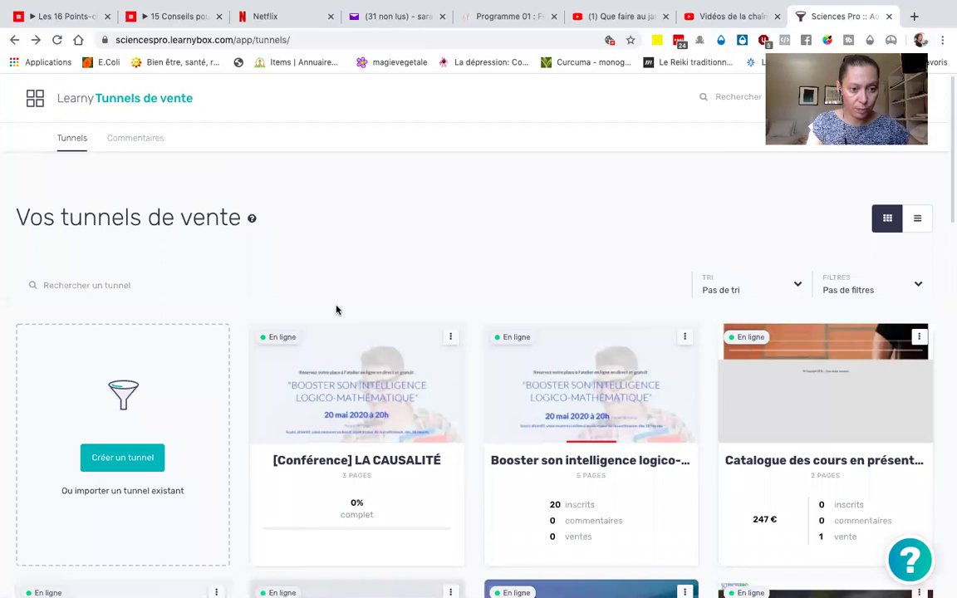
pyautogui.scroll(-4, 336, 310)
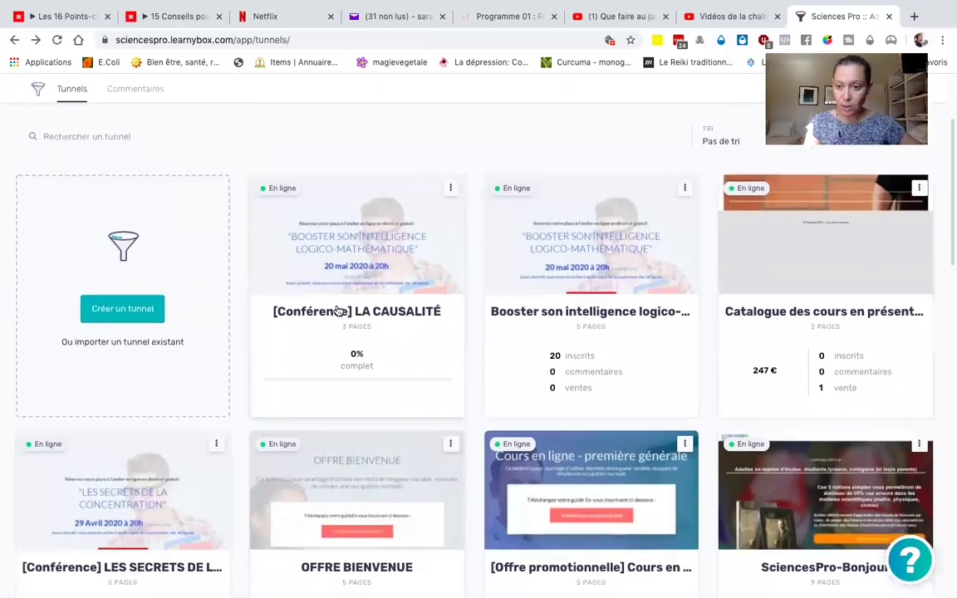
pyautogui.scroll(-5, 338, 311)
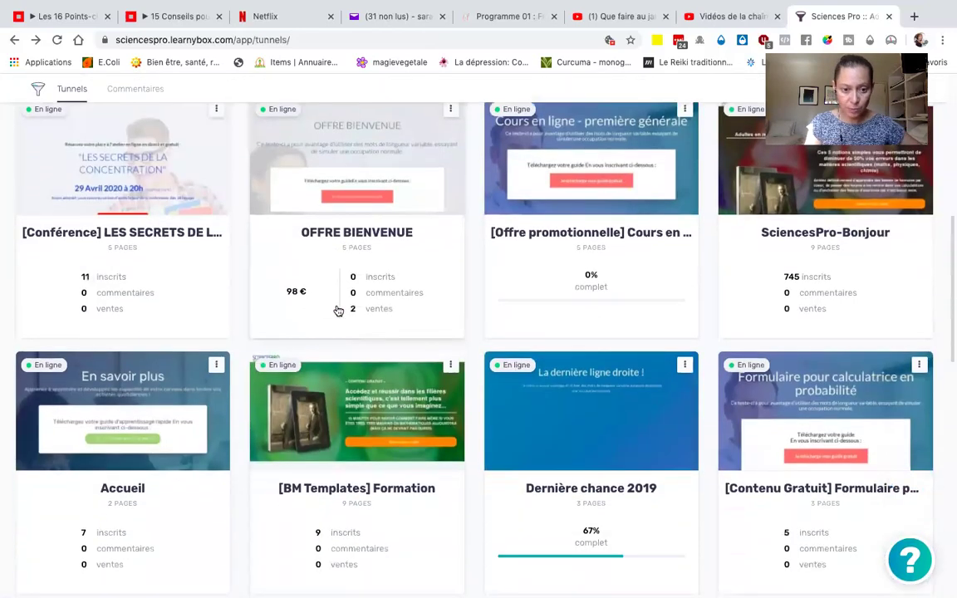
pyautogui.scroll(-1, 338, 311)
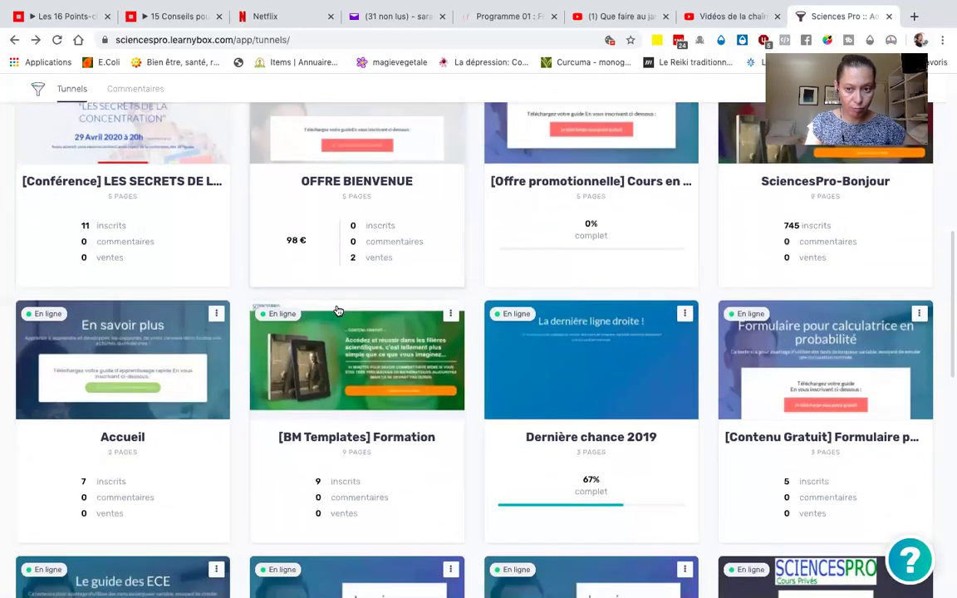
pyautogui.scroll(-1, 337, 311)
pyautogui.scroll(1, 338, 311)
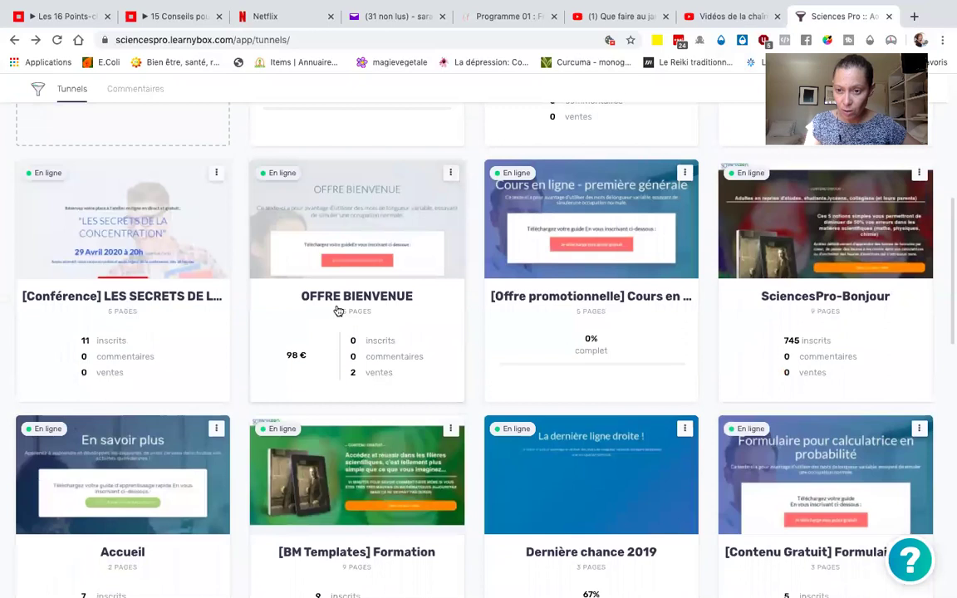
pyautogui.scroll(-1, 337, 311)
pyautogui.scroll(-2, 338, 311)
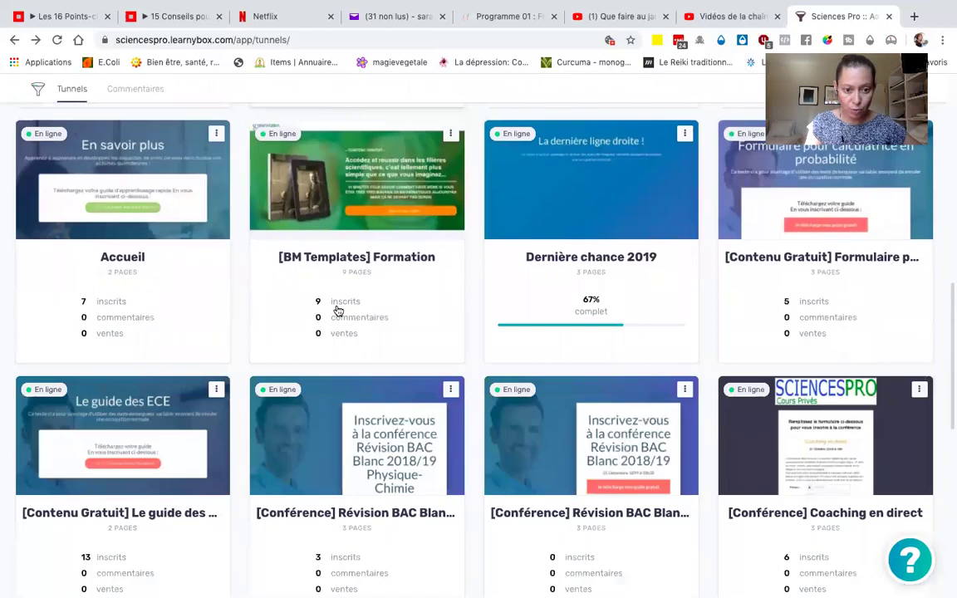
pyautogui.scroll(3, 338, 311)
pyautogui.scroll(3, 338, 311)
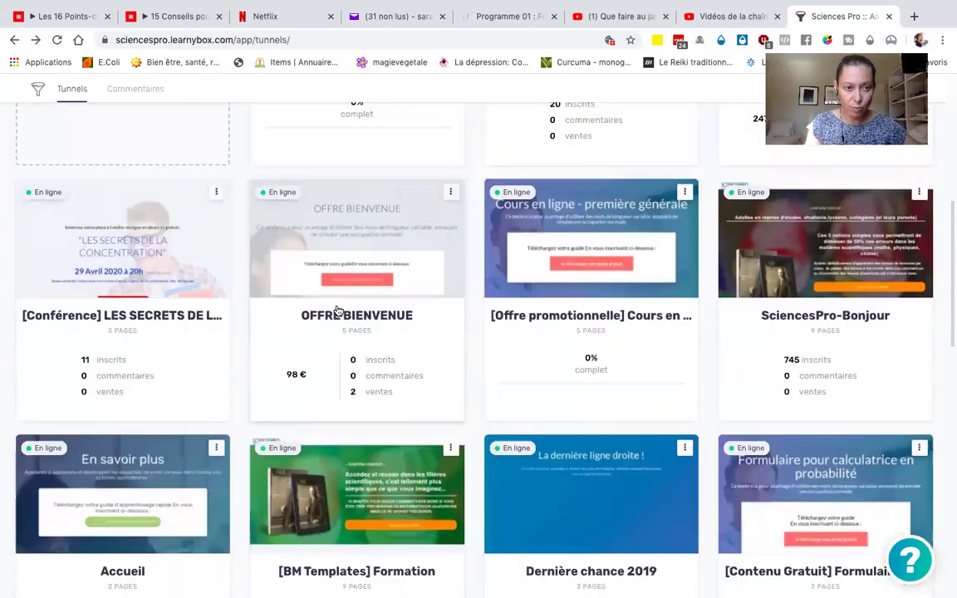
pyautogui.scroll(3, 338, 311)
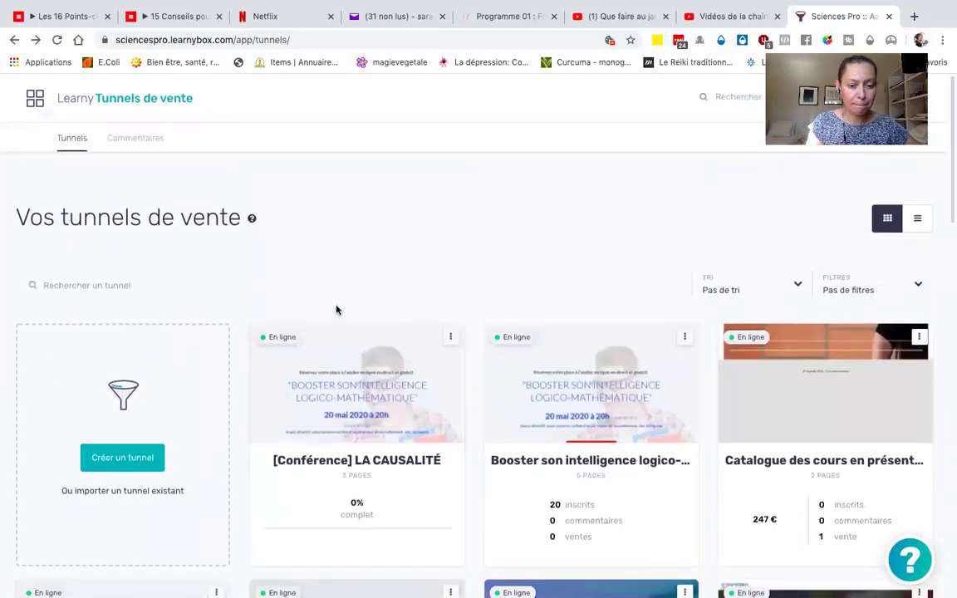
# - Examine the full list of sales funnels down to the online course catalogue at its end
pyautogui.scroll(-5, 337, 310)
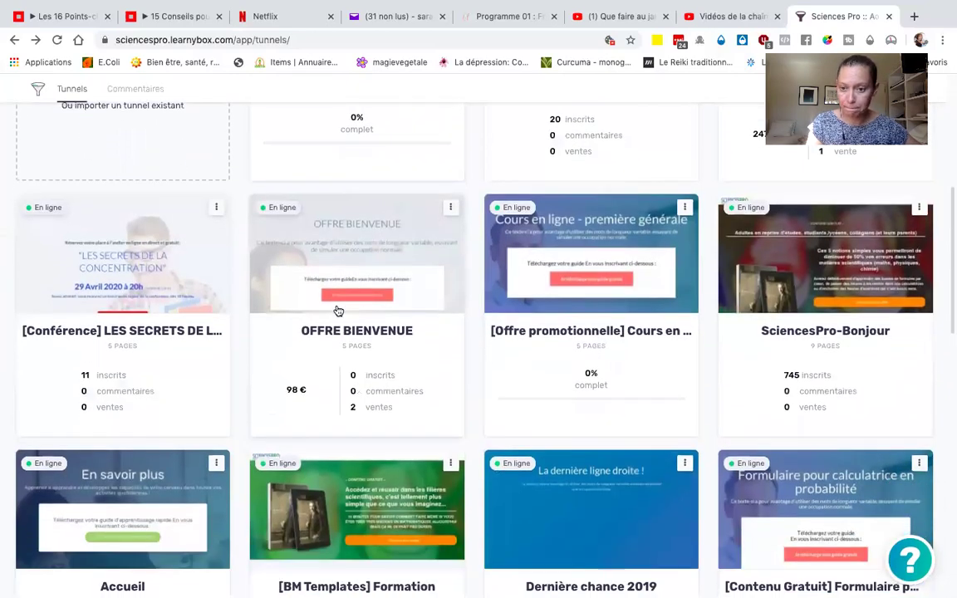
pyautogui.scroll(-4, 337, 310)
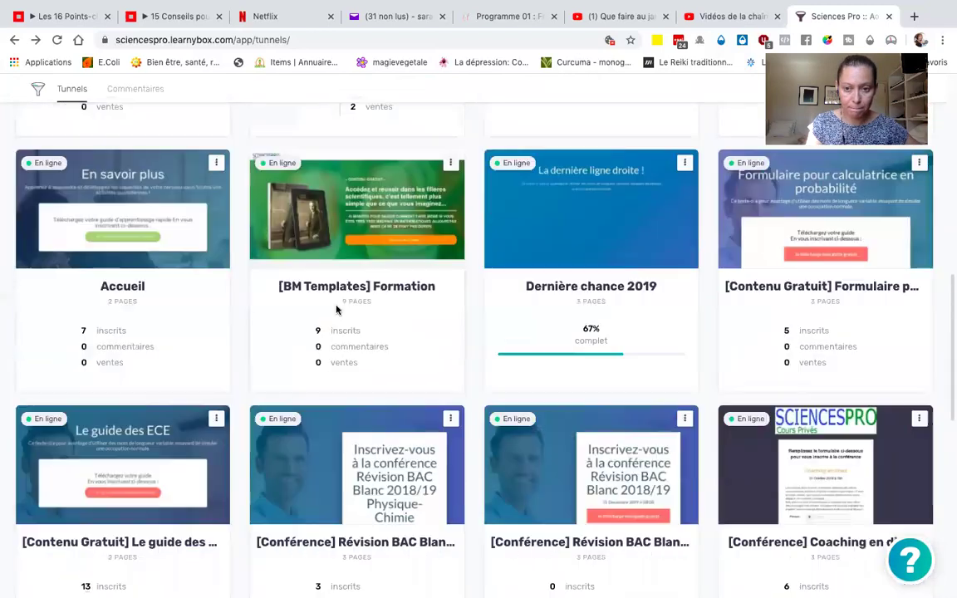
pyautogui.scroll(-8, 336, 310)
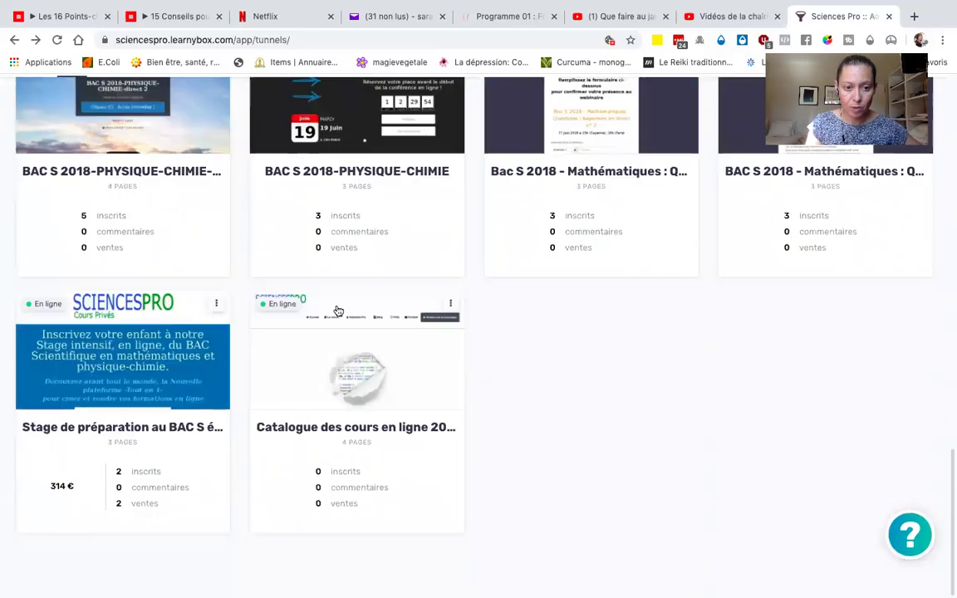
pyautogui.scroll(1, 336, 311)
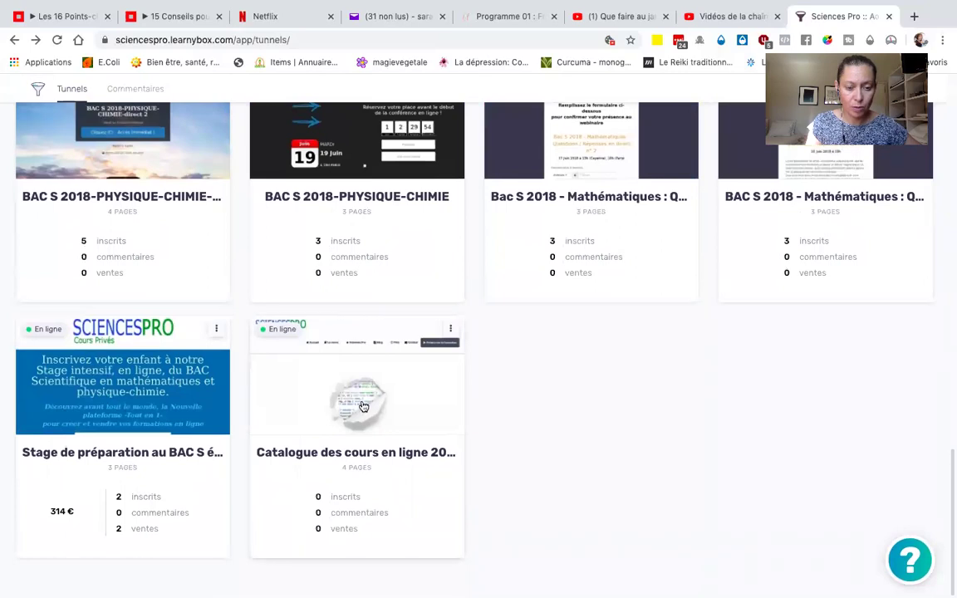
pyautogui.scroll(5, 363, 406)
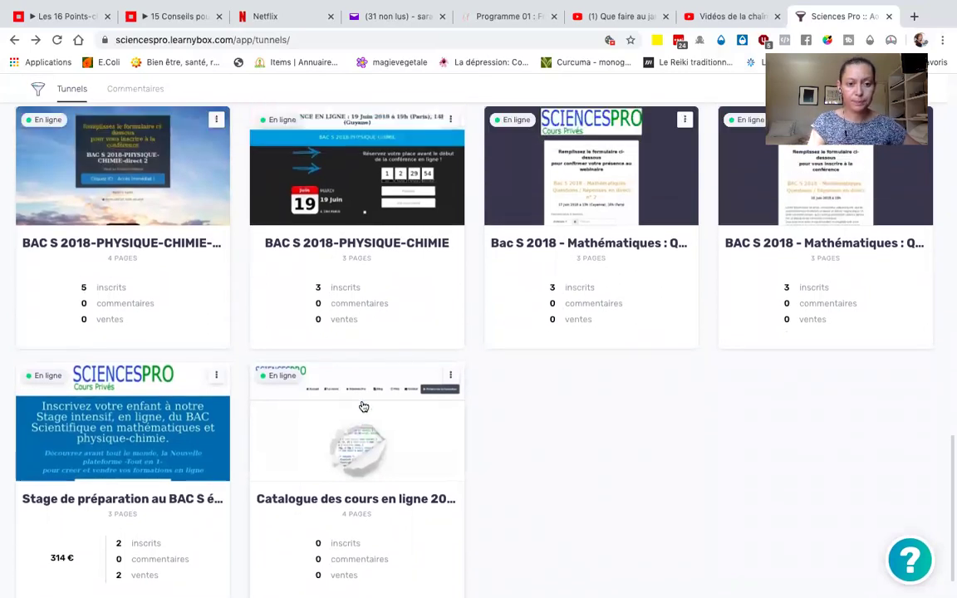
pyautogui.scroll(3, 363, 406)
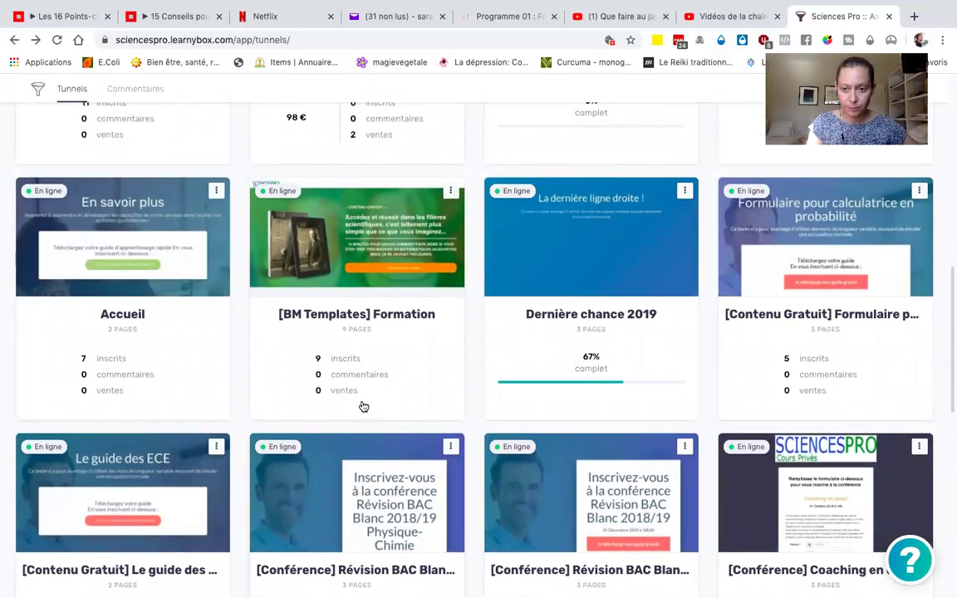
pyautogui.scroll(3, 362, 406)
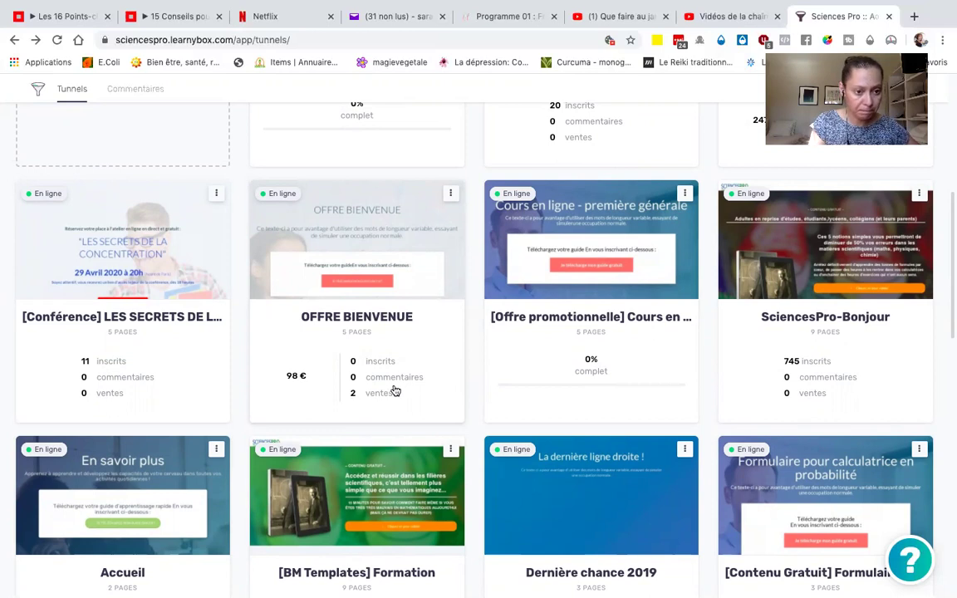
pyautogui.scroll(1, 394, 390)
pyautogui.scroll(1, 393, 390)
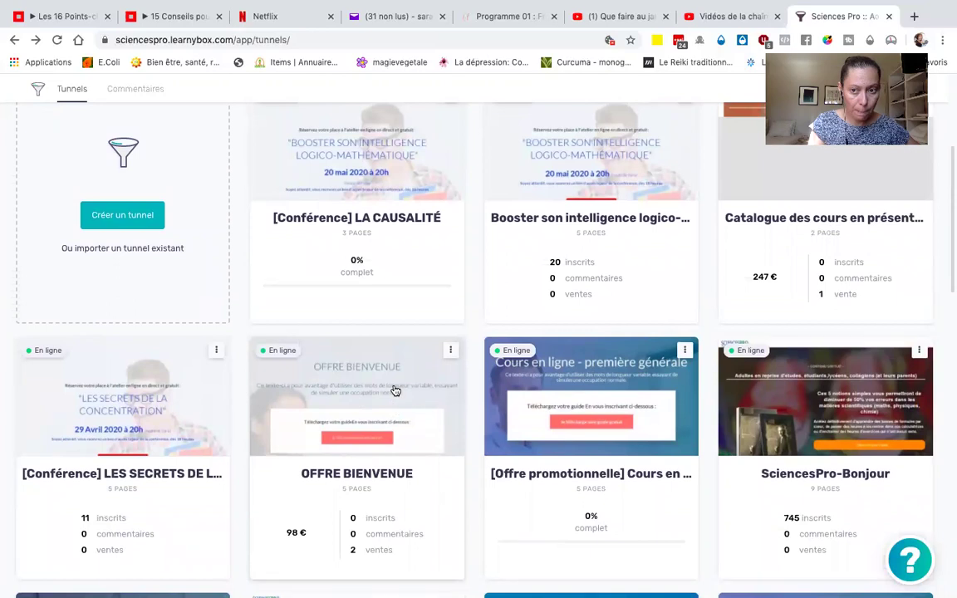
pyautogui.scroll(-2, 395, 391)
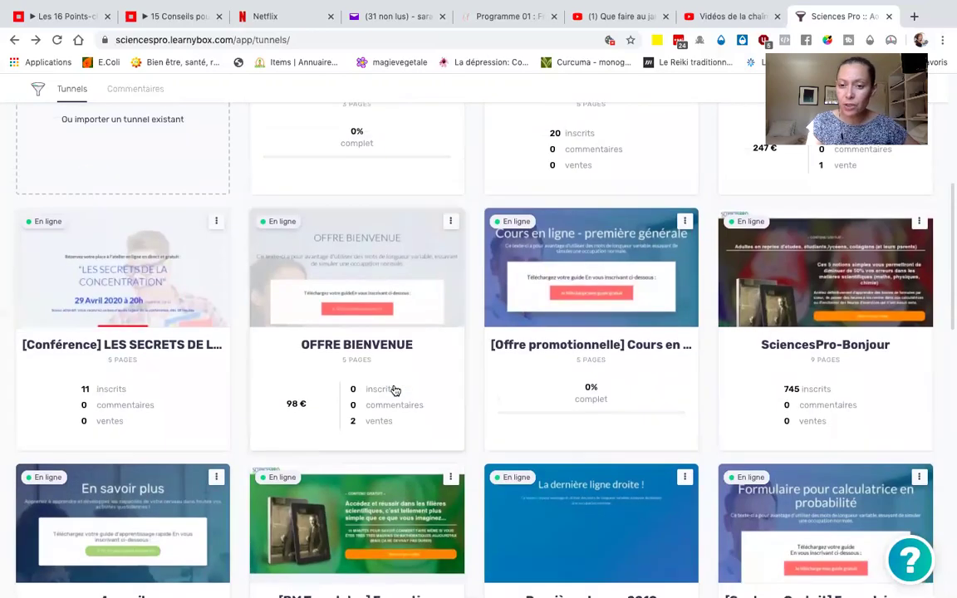
# - Duplicate the SciencesPro-Bonjour funnel with all nine pages selected, keeping the name SciencesPro-Bonjour (copie) and the suggested page links
pyautogui.scroll(3, 396, 391)
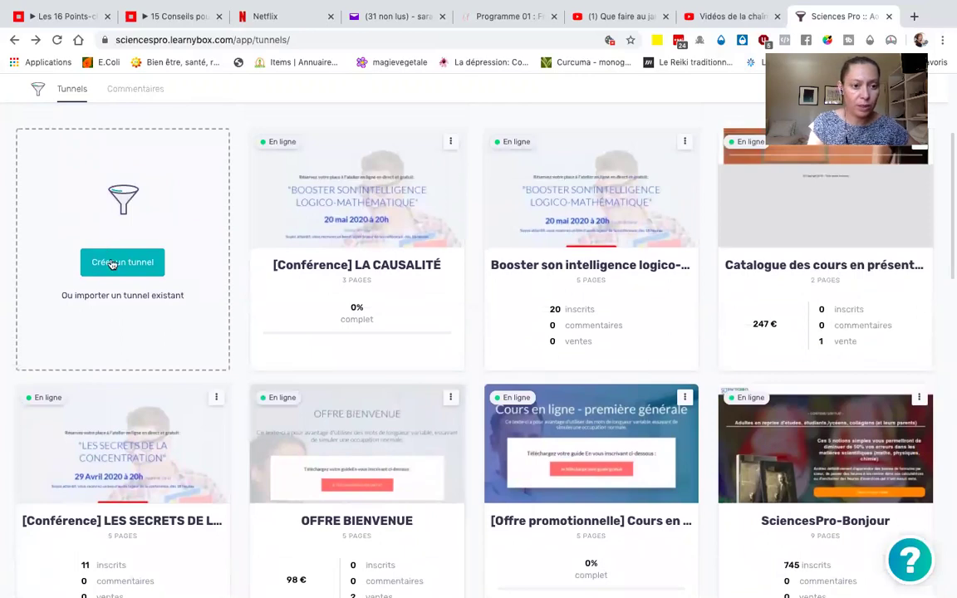
pyautogui.scroll(-4, 111, 308)
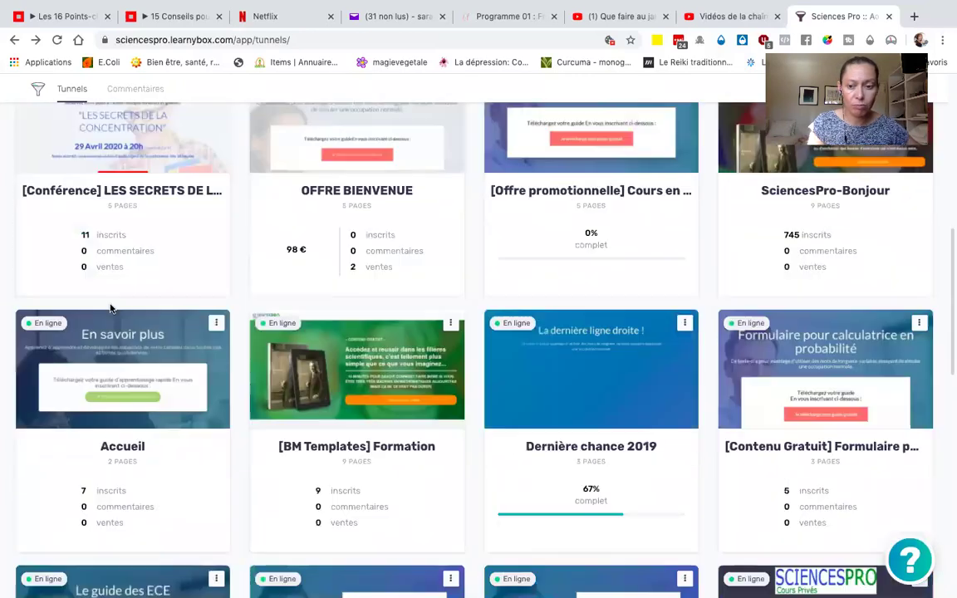
pyautogui.scroll(2, 111, 308)
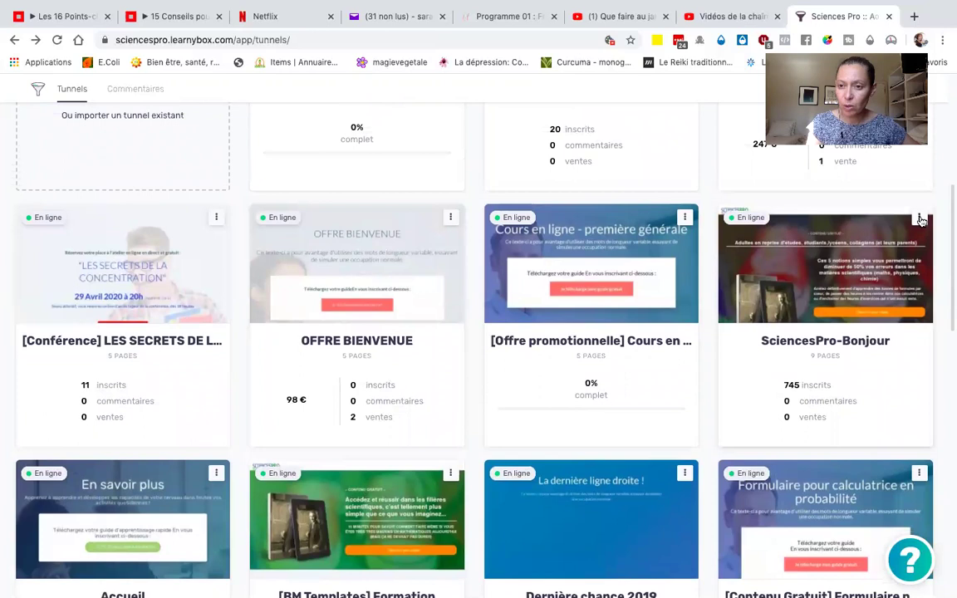
pyautogui.click(920, 220)
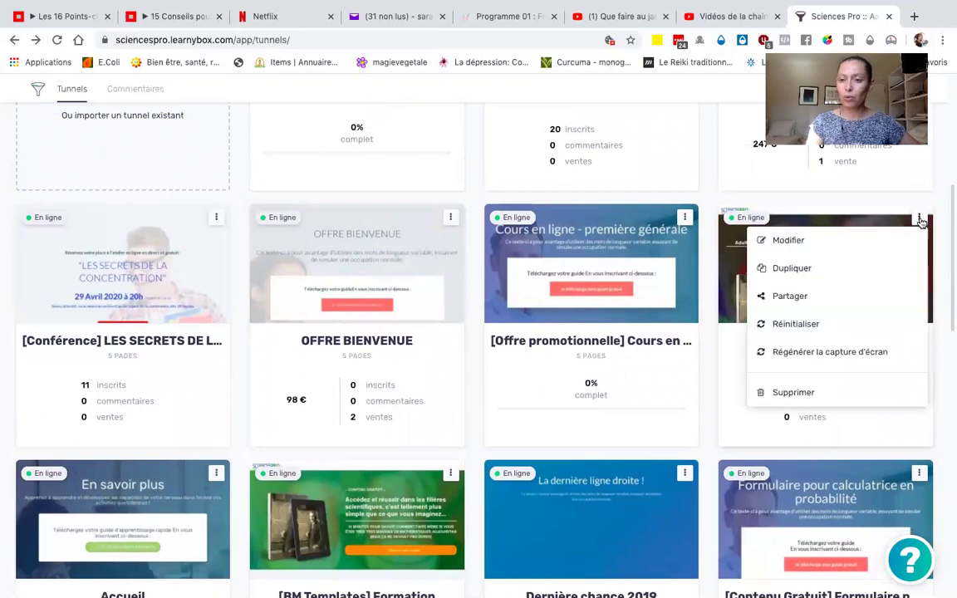
pyautogui.click(802, 270)
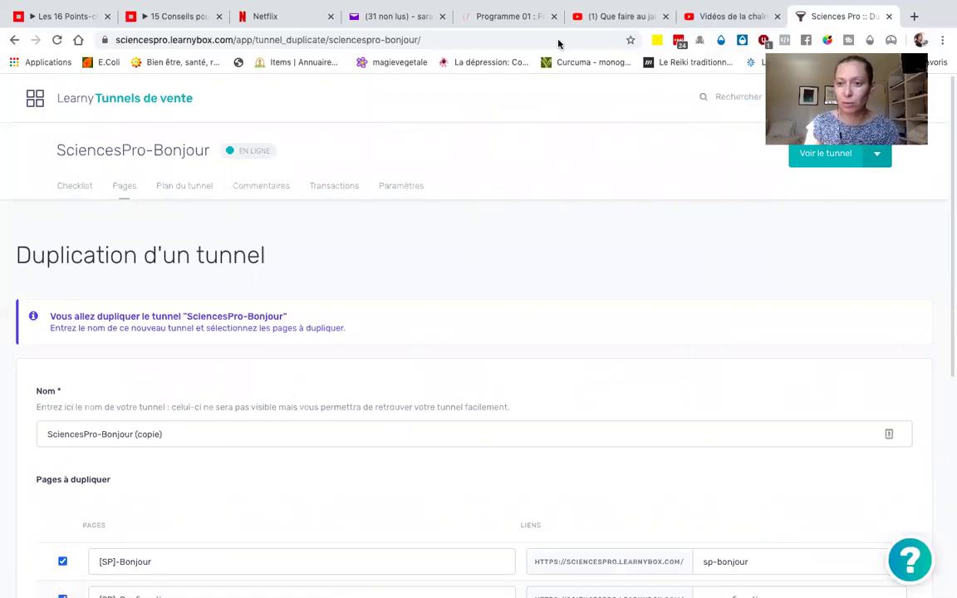
pyautogui.scroll(-2, 486, 279)
pyautogui.scroll(-5, 486, 282)
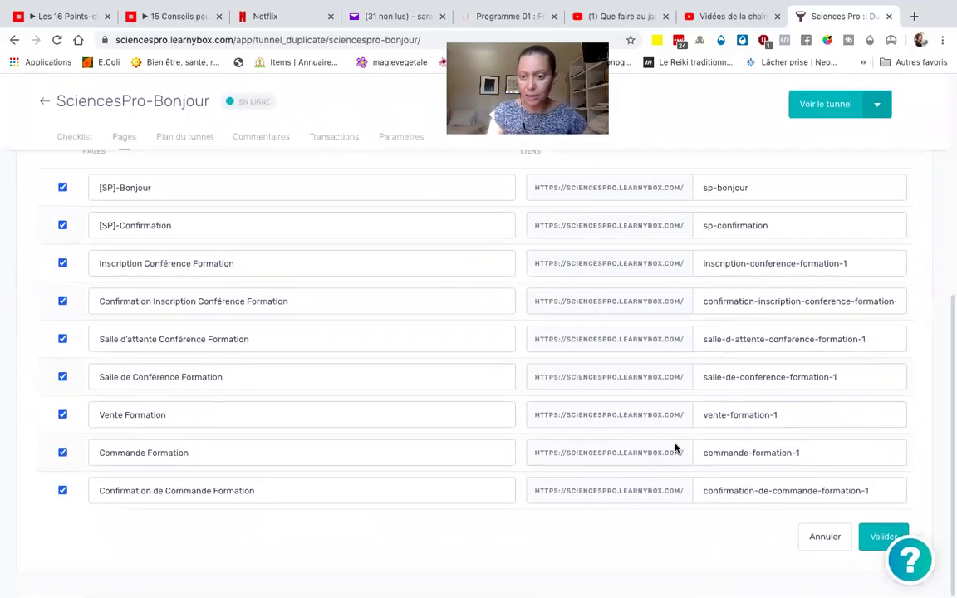
pyautogui.click(877, 538)
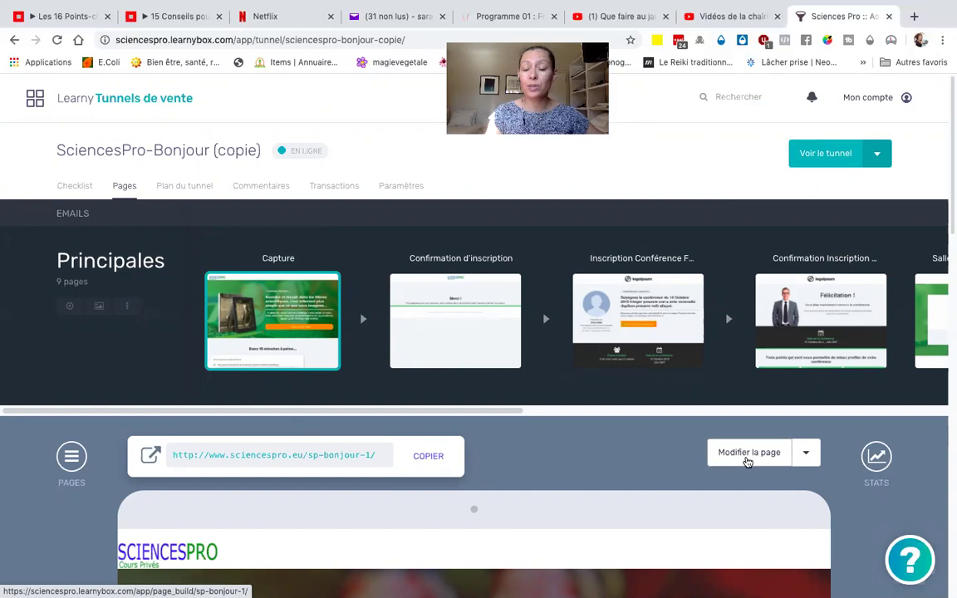
# - Open the Capture page of the SciencesPro-Bonjour (copie) funnel for editing and view its header section
pyautogui.click(747, 459)
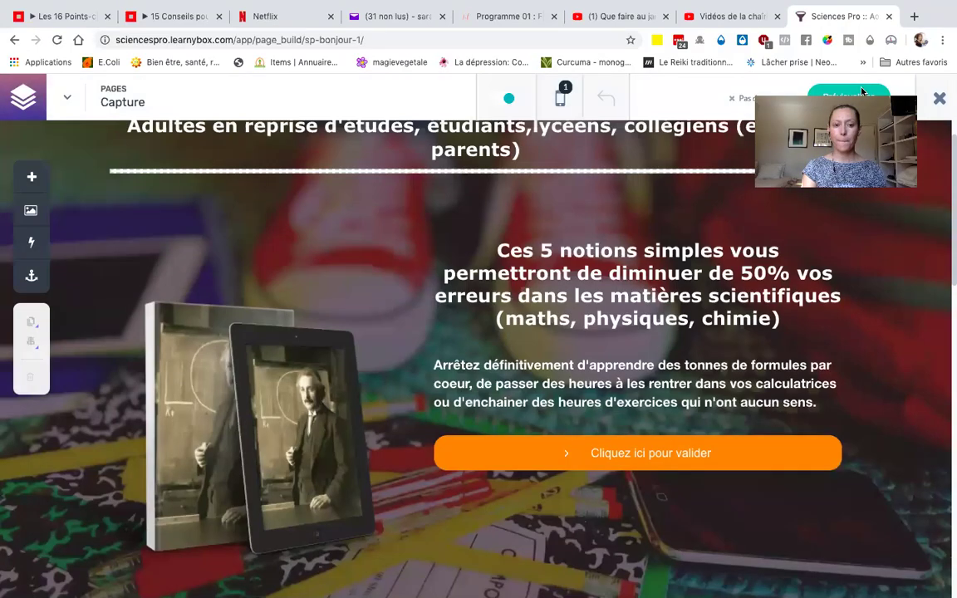
pyautogui.scroll(3, 371, 185)
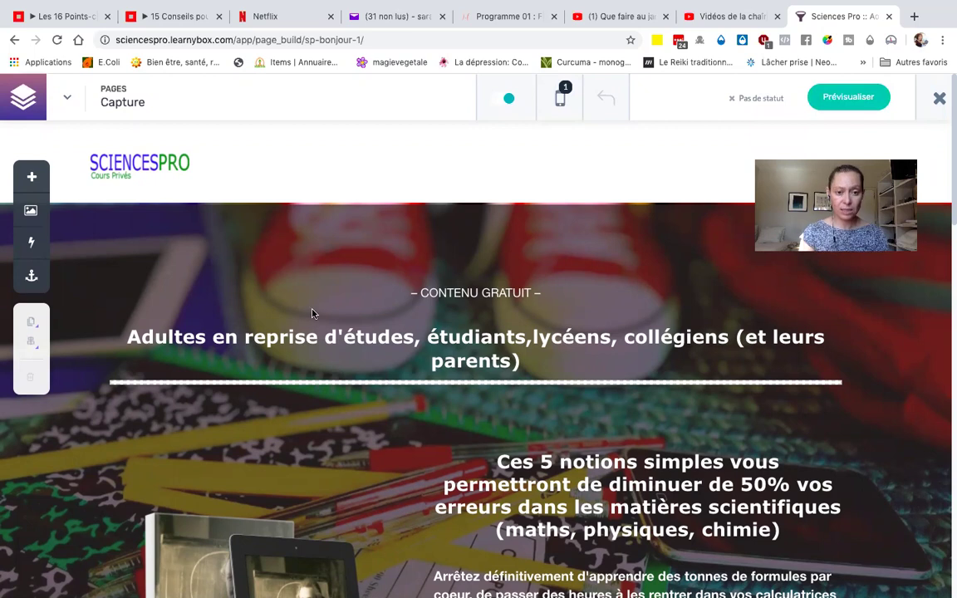
# - Select the Capture page's hero section and display the options for duplicating it
pyautogui.scroll(-3, 314, 314)
pyautogui.click(504, 393)
pyautogui.scroll(2, 284, 273)
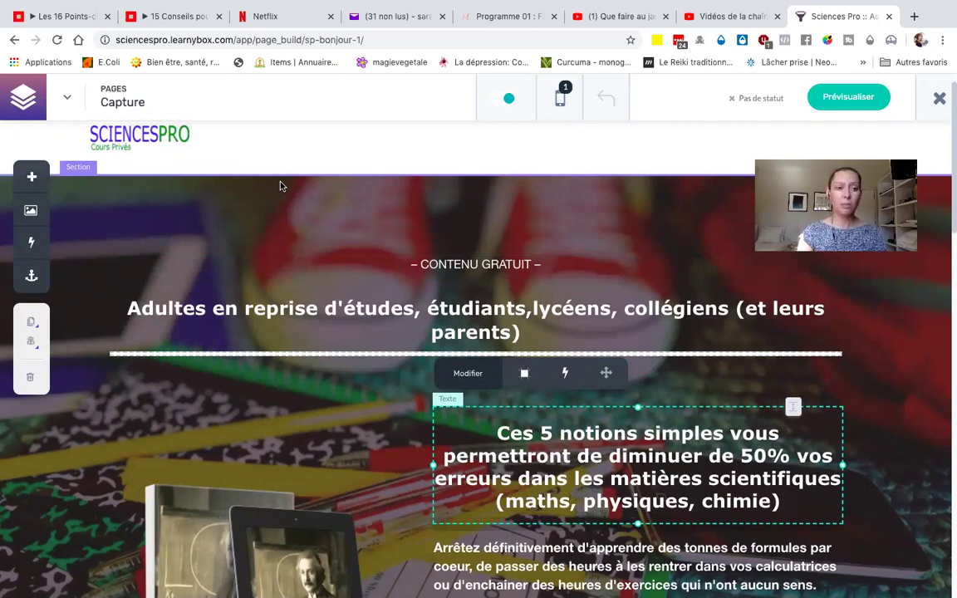
pyautogui.click(80, 176)
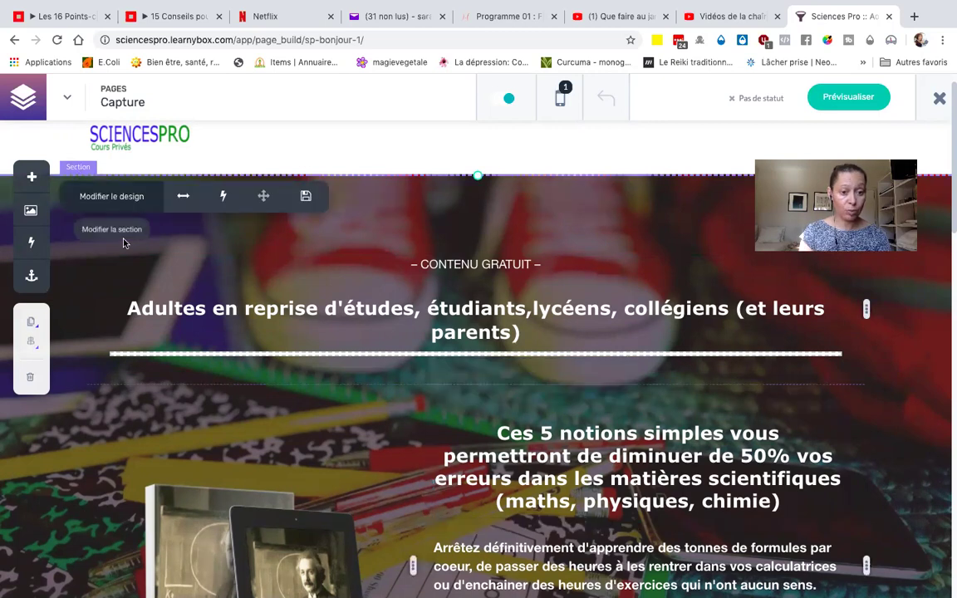
pyautogui.scroll(-4, 122, 241)
pyautogui.scroll(-2, 122, 242)
pyautogui.scroll(6, 122, 242)
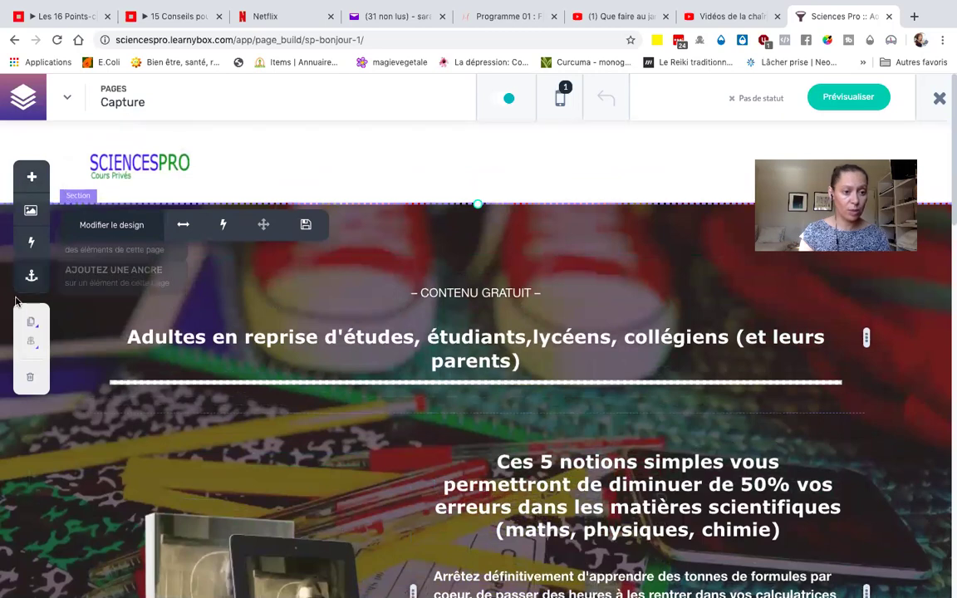
pyautogui.moveTo(29, 334)
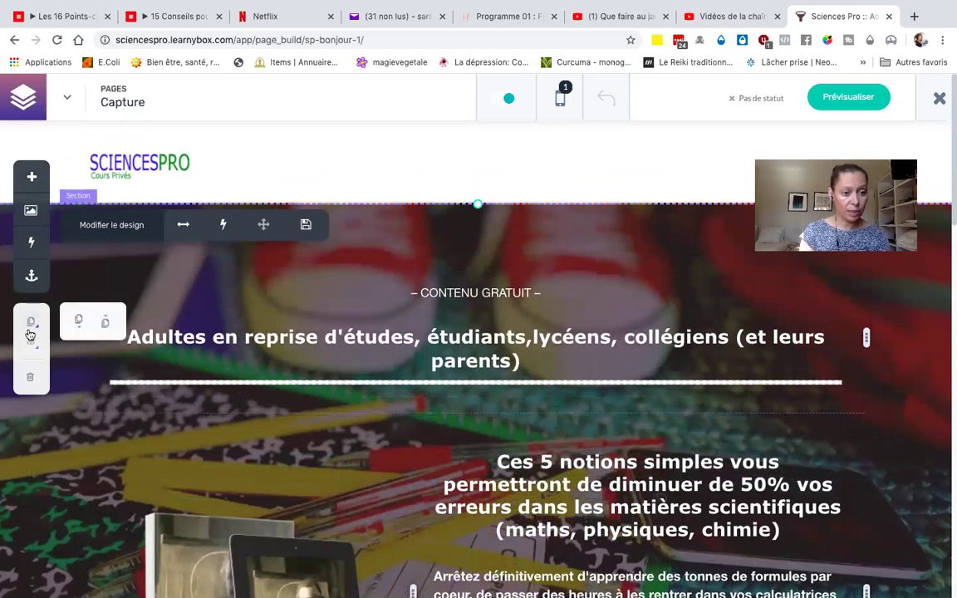
# - Display the empty section layouts at the page's end and review the page from the hero section to the sign-up form
pyautogui.scroll(-5, 277, 401)
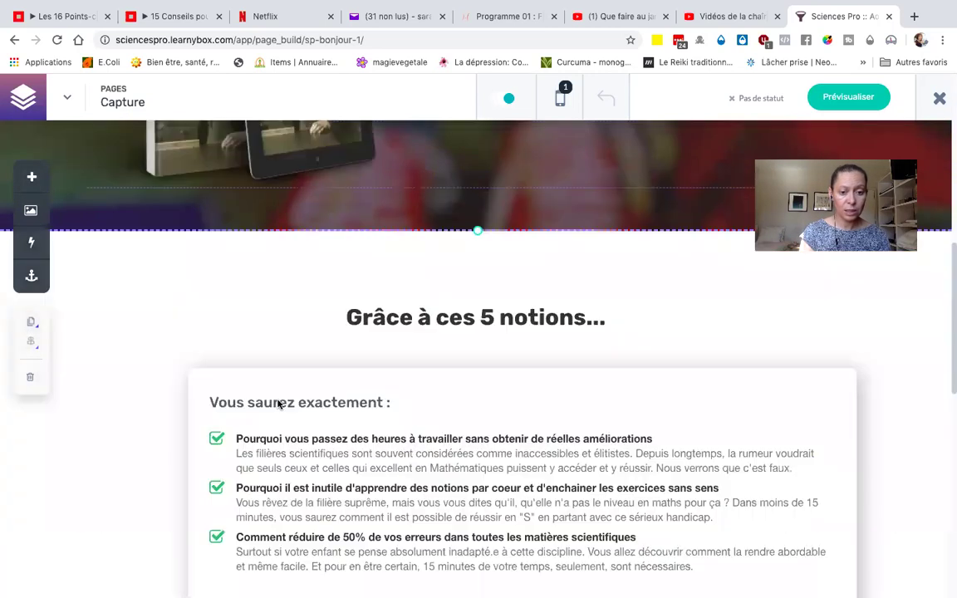
pyautogui.scroll(-10, 279, 404)
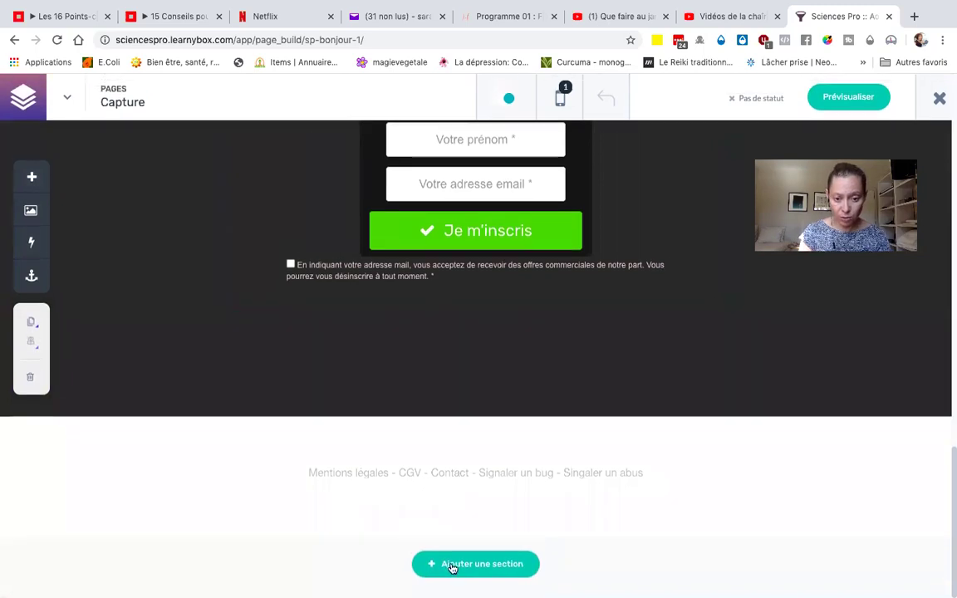
pyautogui.click(453, 564)
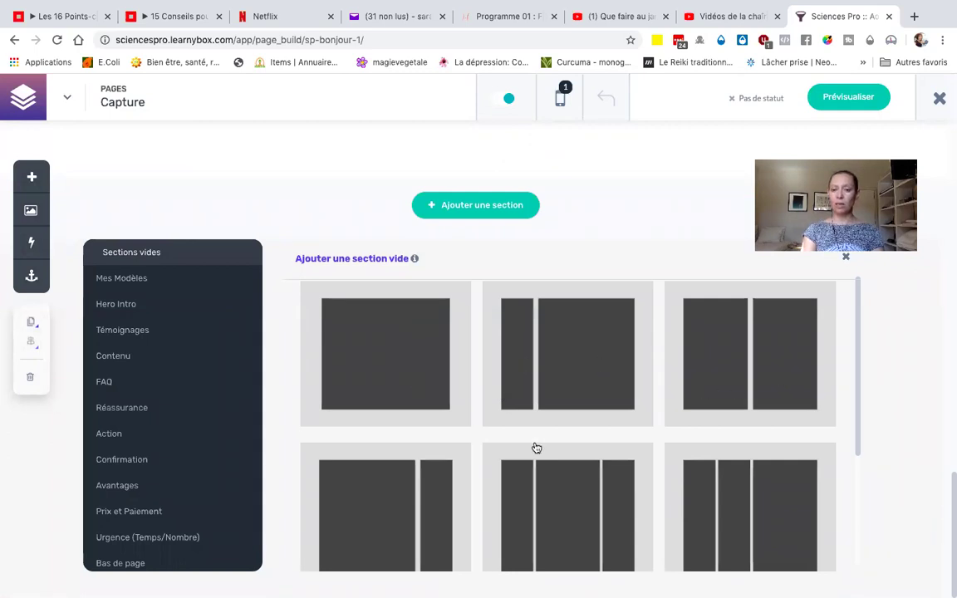
pyautogui.scroll(10, 645, 421)
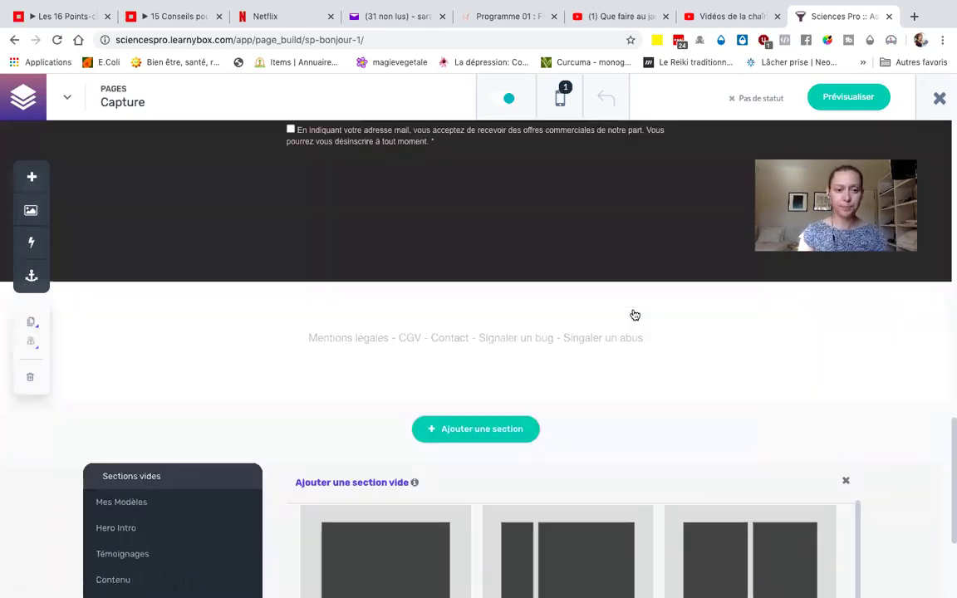
pyautogui.scroll(10, 632, 314)
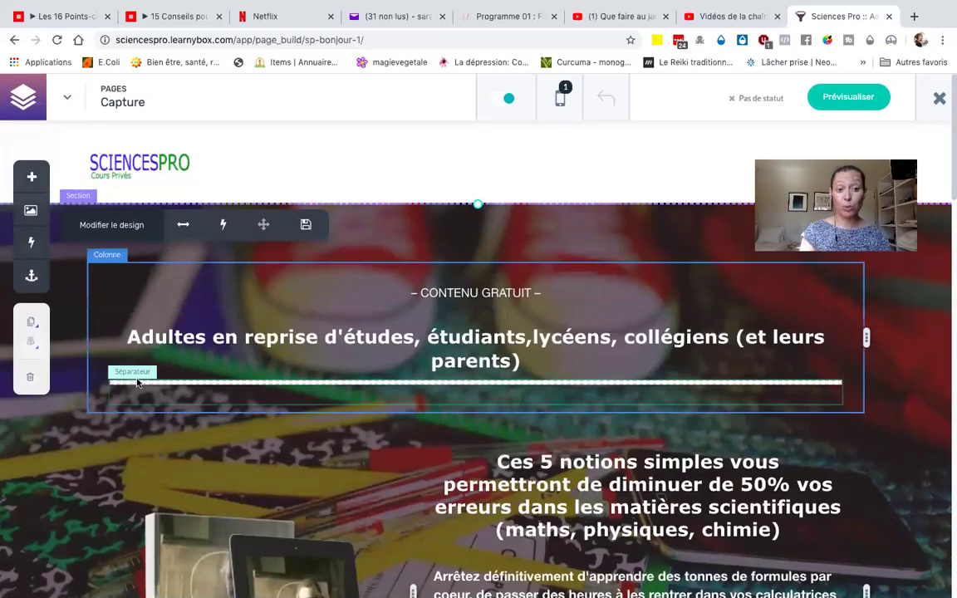
pyautogui.scroll(-1, 183, 386)
pyautogui.scroll(-8, 183, 386)
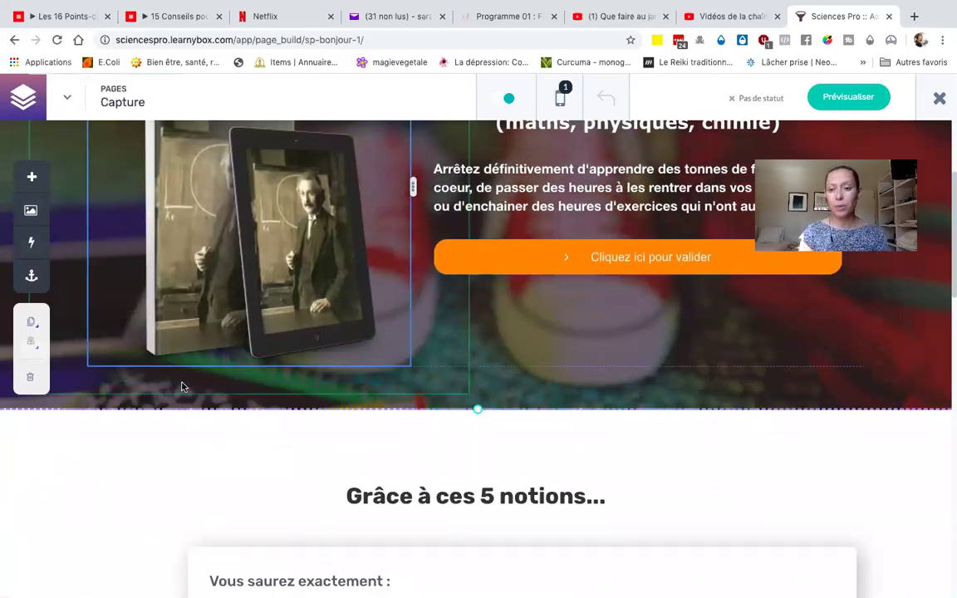
pyautogui.scroll(-15, 182, 386)
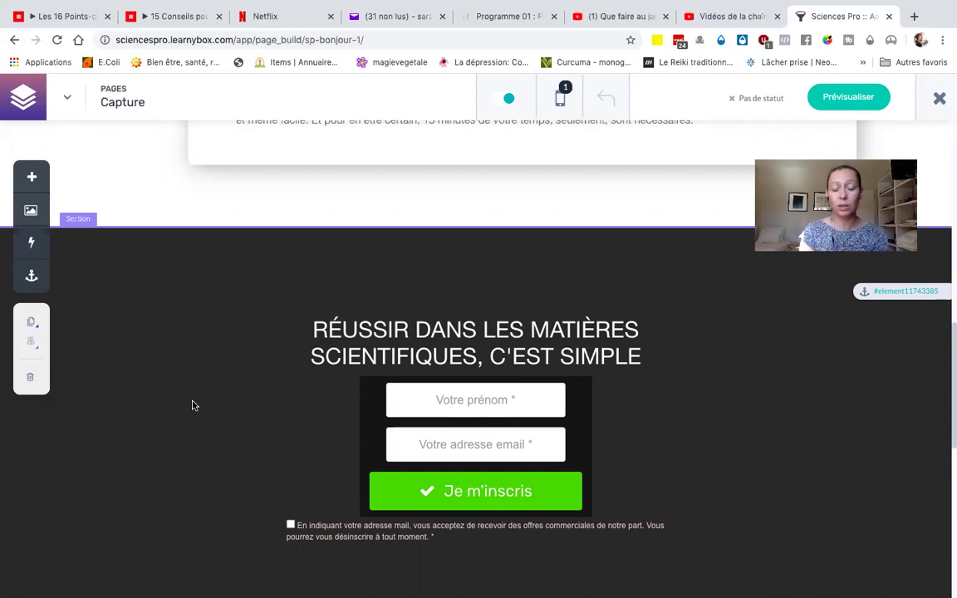
pyautogui.scroll(20, 192, 406)
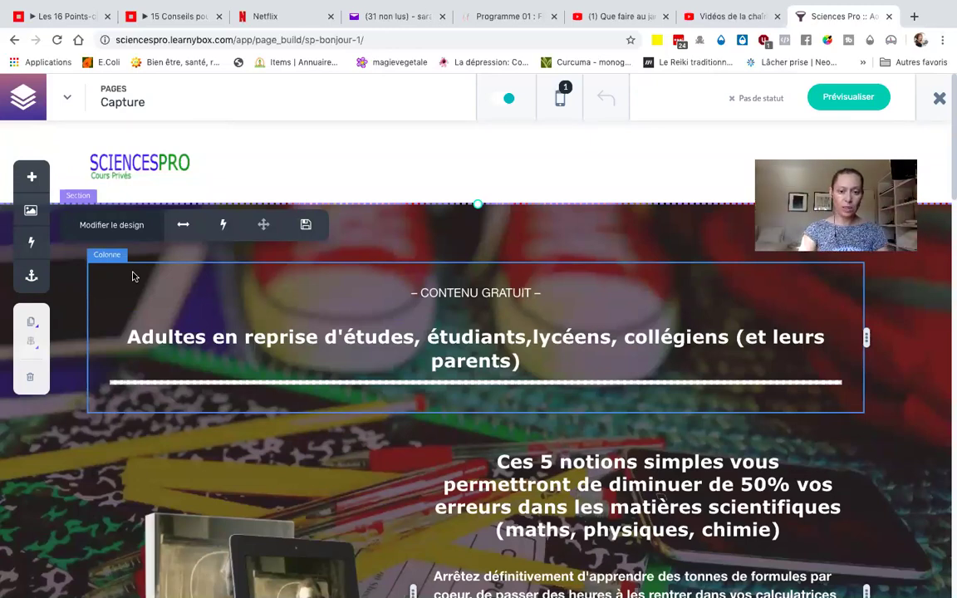
# - Duplicate the hero section's book and tablet image column to its right
pyautogui.scroll(-2, 90, 451)
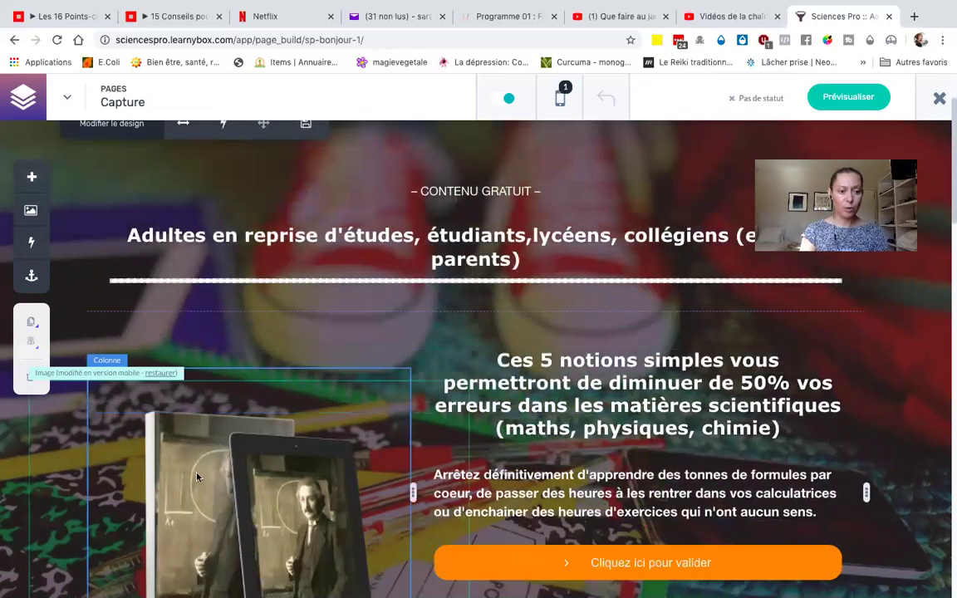
pyautogui.click(125, 417)
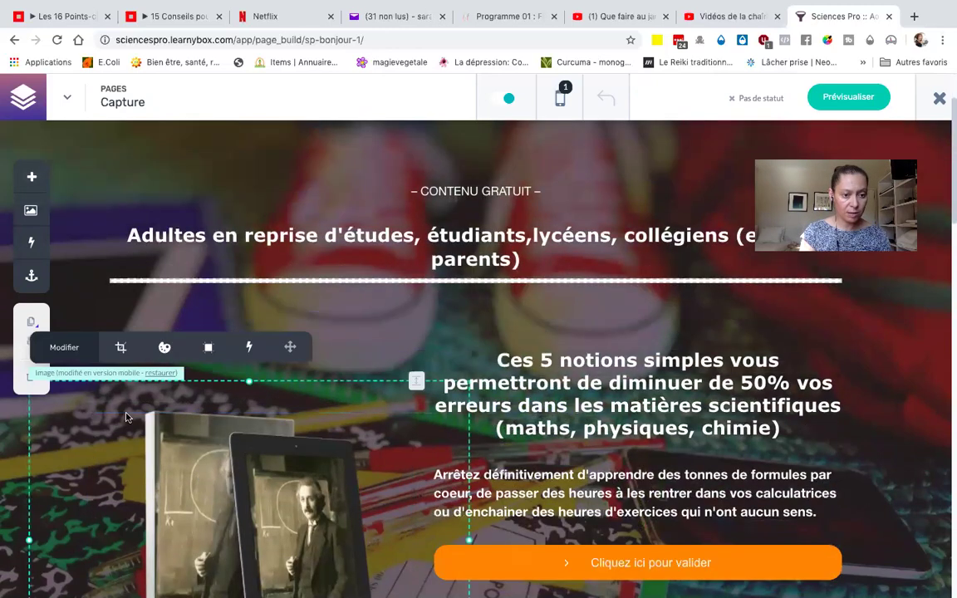
pyautogui.click(29, 324)
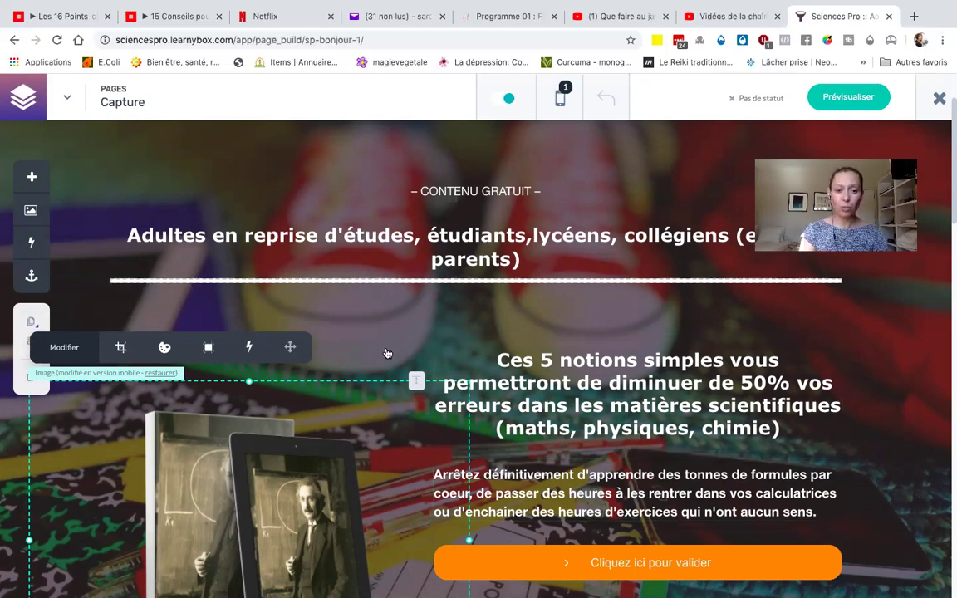
pyautogui.click(442, 300)
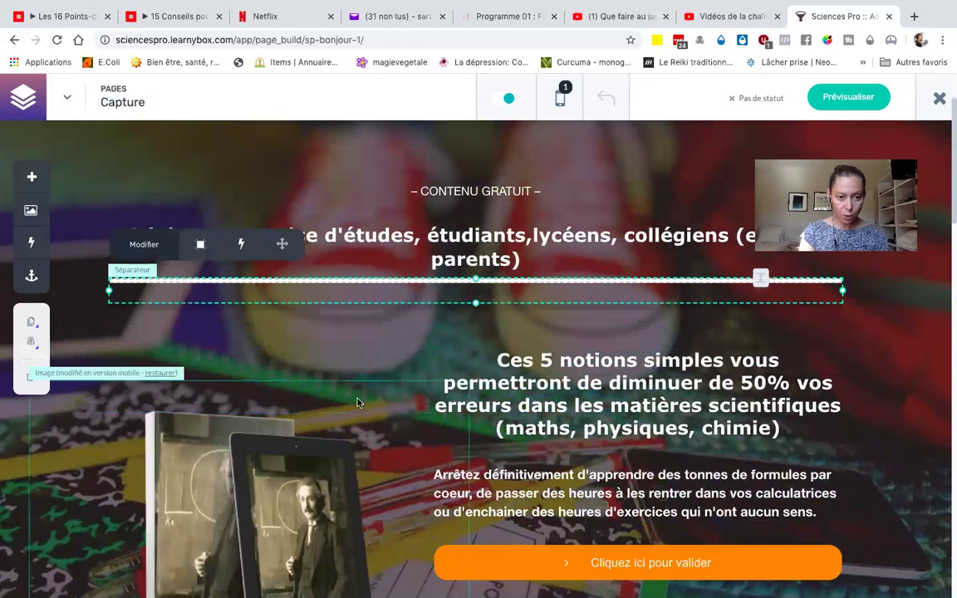
pyautogui.scroll(-3, 316, 383)
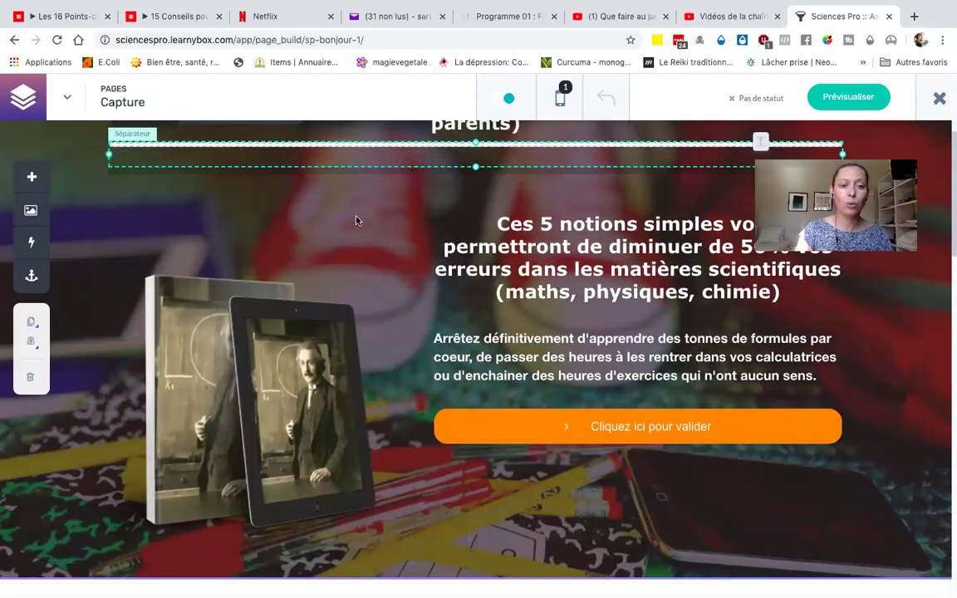
pyautogui.click(243, 257)
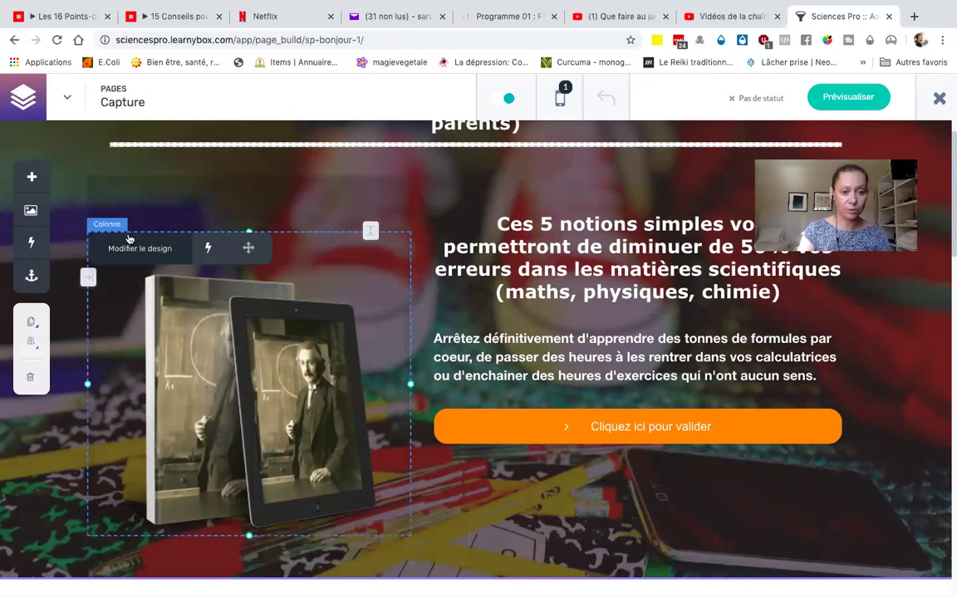
pyautogui.moveTo(32, 321)
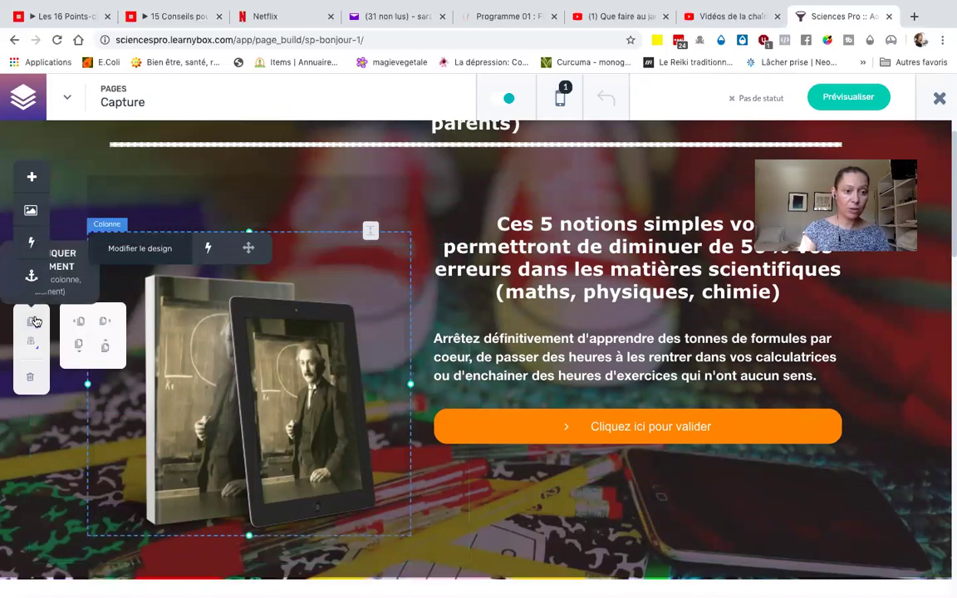
pyautogui.click(104, 324)
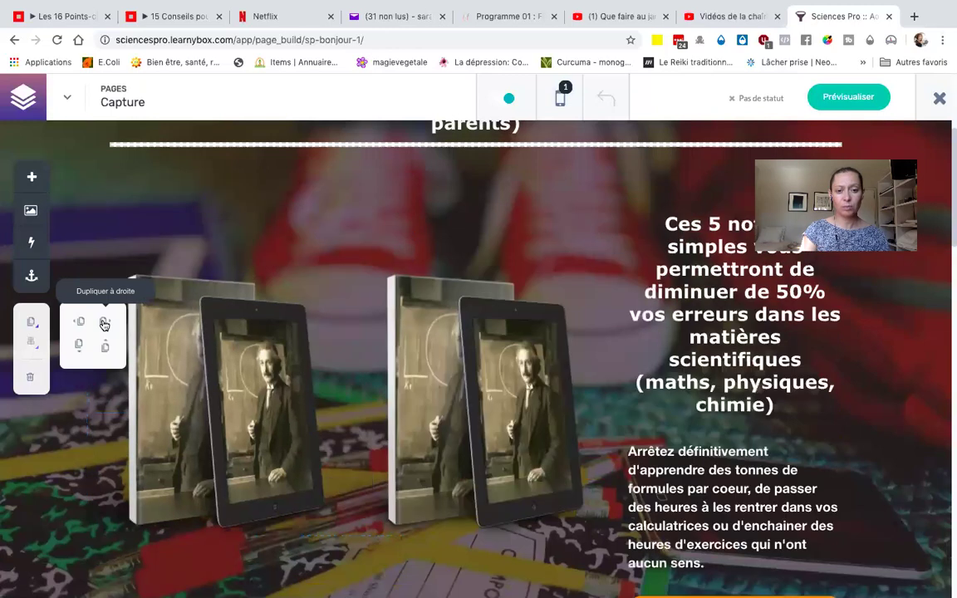
# - View the duplicated image's settings without changing them and delete that image from the middle column
pyautogui.click(461, 355)
pyautogui.click(460, 355)
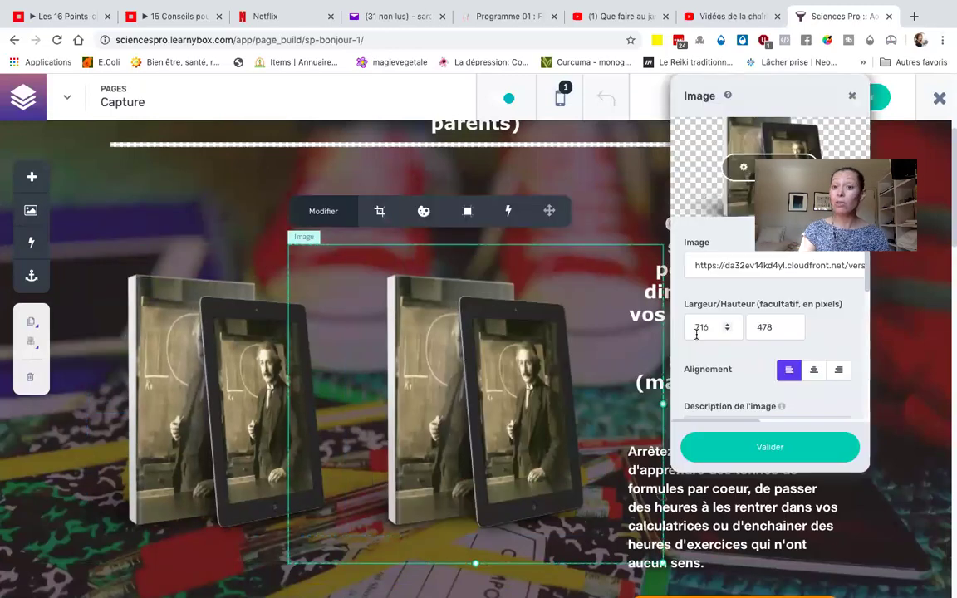
pyautogui.click(851, 96)
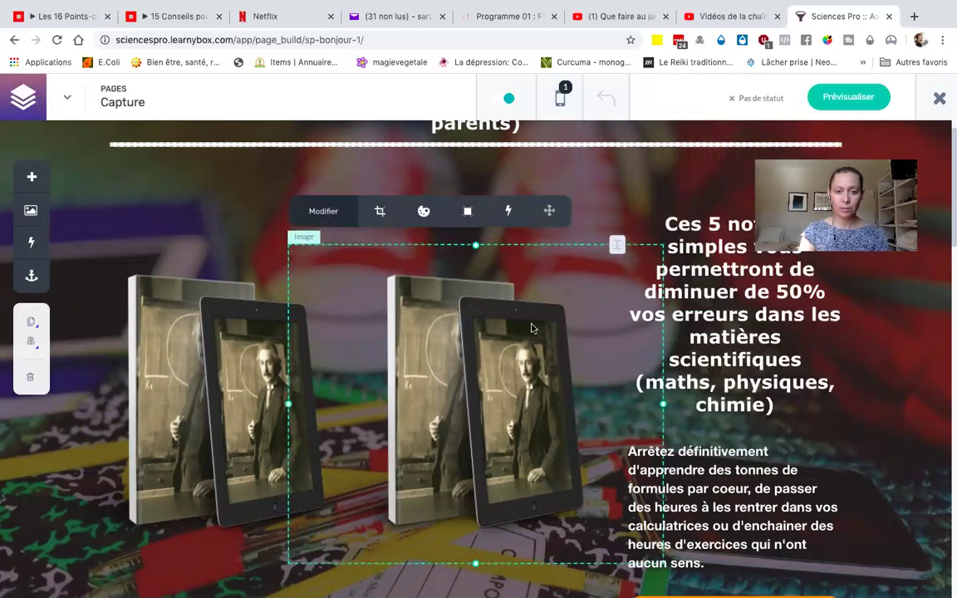
pyautogui.click(33, 378)
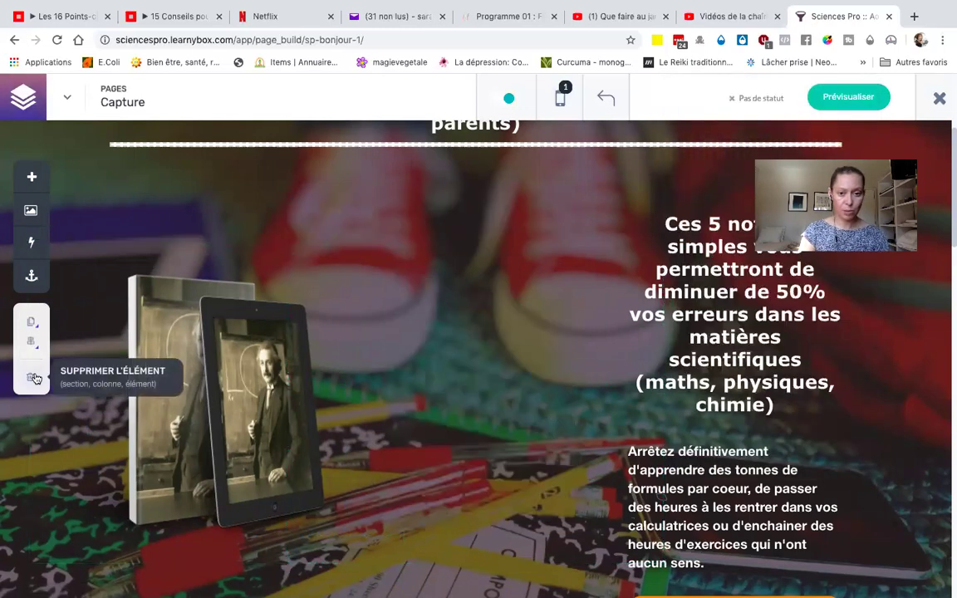
# - Delete the empty middle column from the hero section and confirm its removal
pyautogui.click(422, 322)
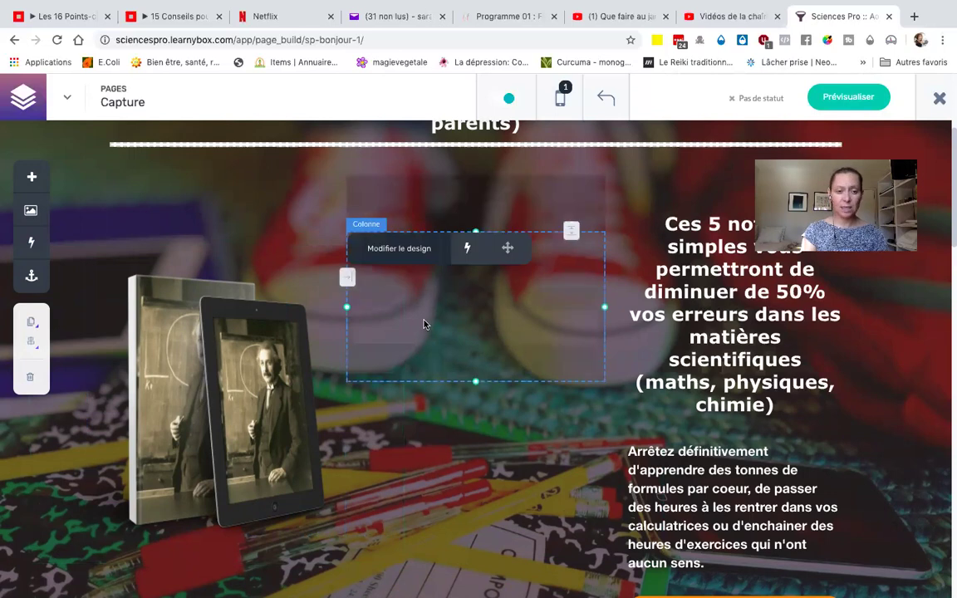
pyautogui.click(31, 379)
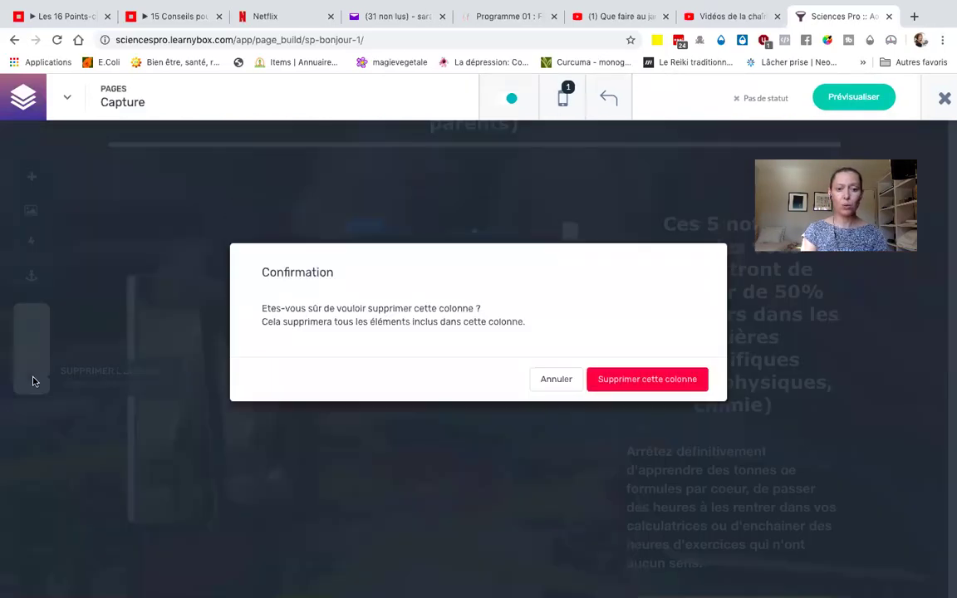
pyautogui.click(639, 394)
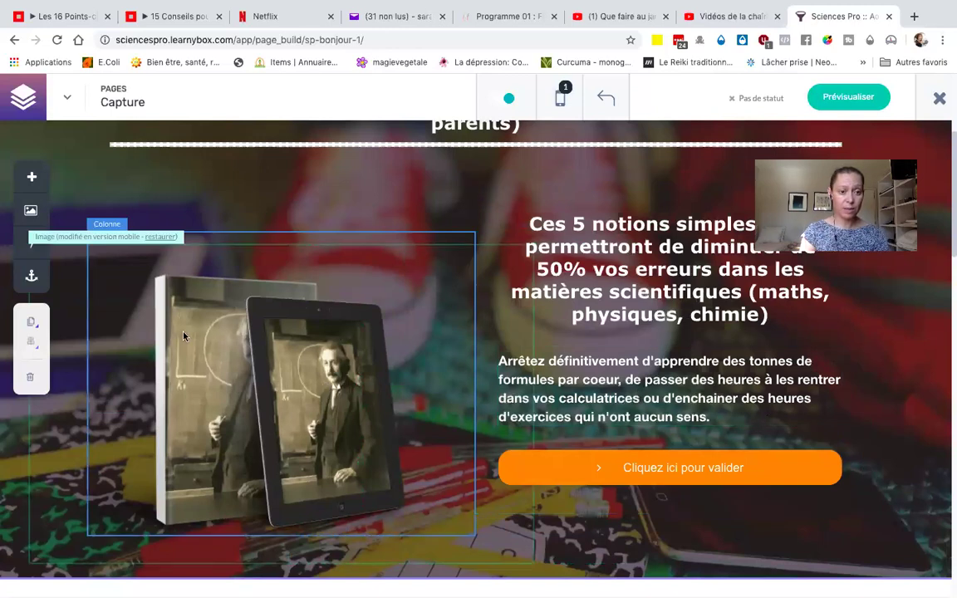
# - Open the element library and examine the Vidéo, Playeur MP3, Texte and Formulaire de capture elements
pyautogui.click(154, 299)
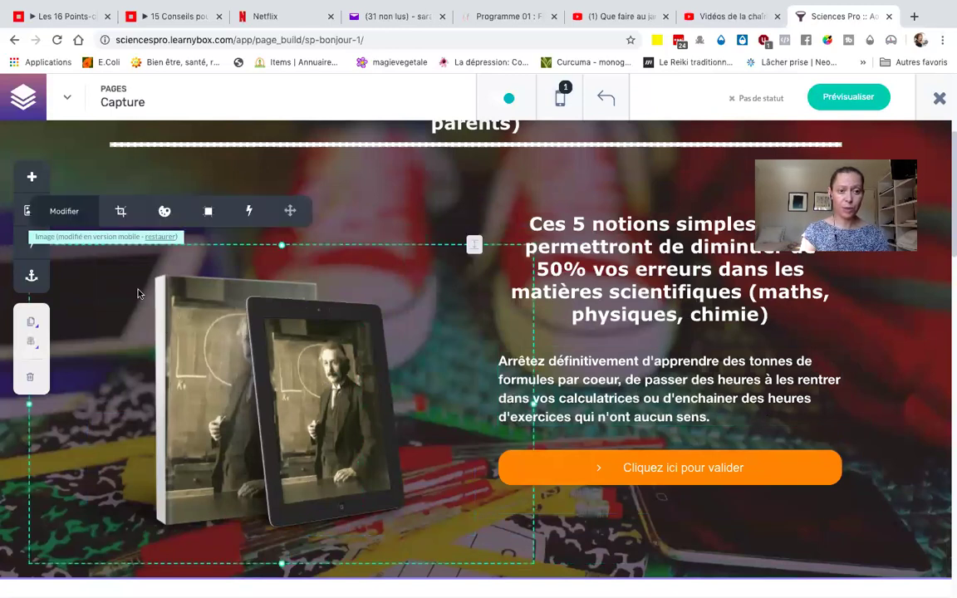
pyautogui.click(32, 178)
pyautogui.moveTo(83, 255)
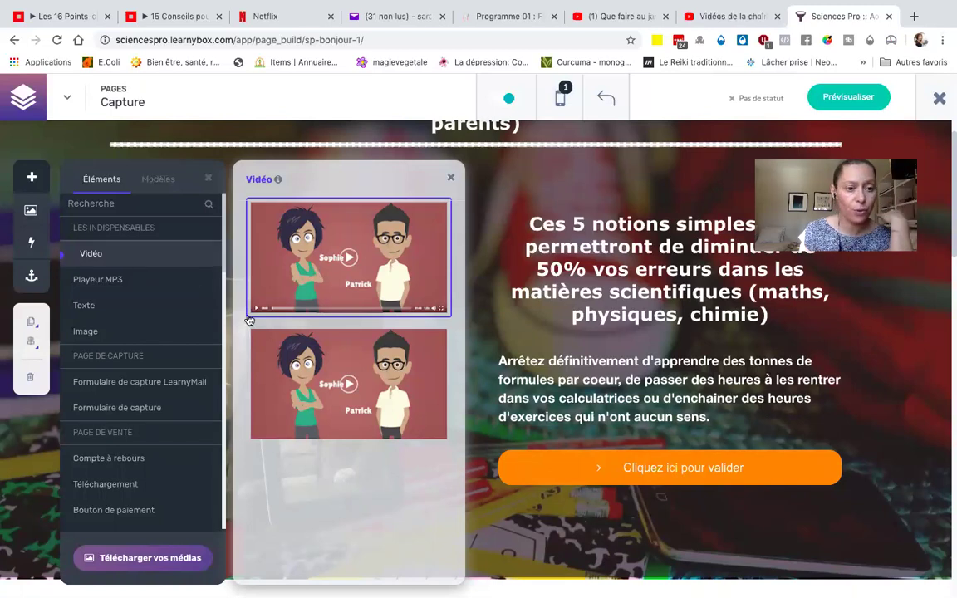
pyautogui.click(167, 284)
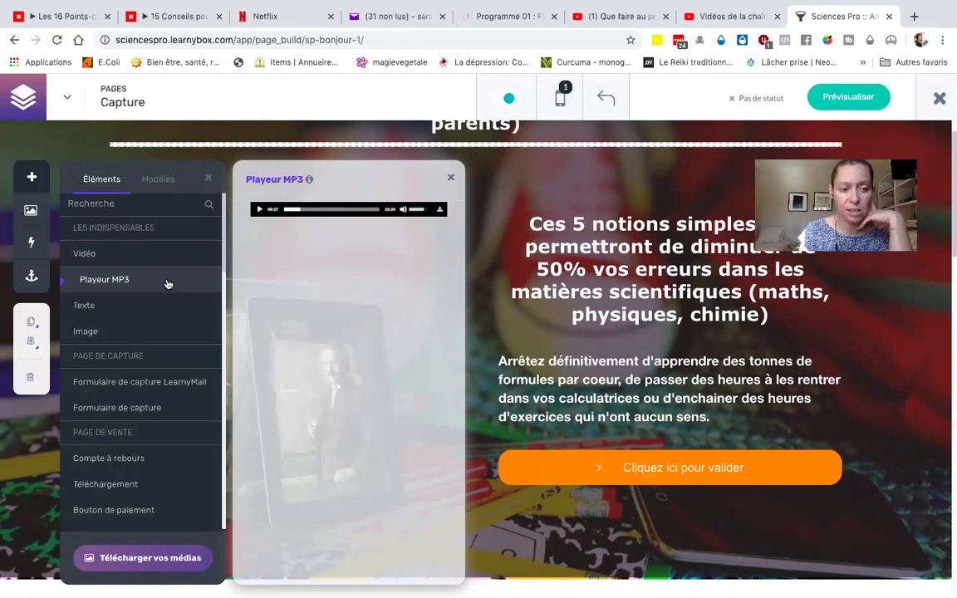
pyautogui.click(124, 306)
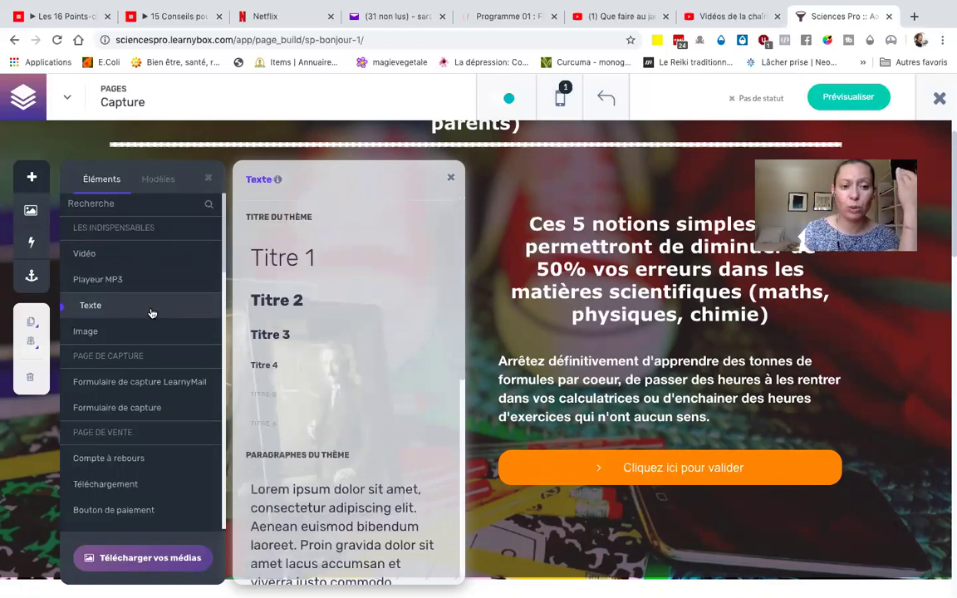
pyautogui.moveTo(154, 329)
pyautogui.moveTo(166, 312)
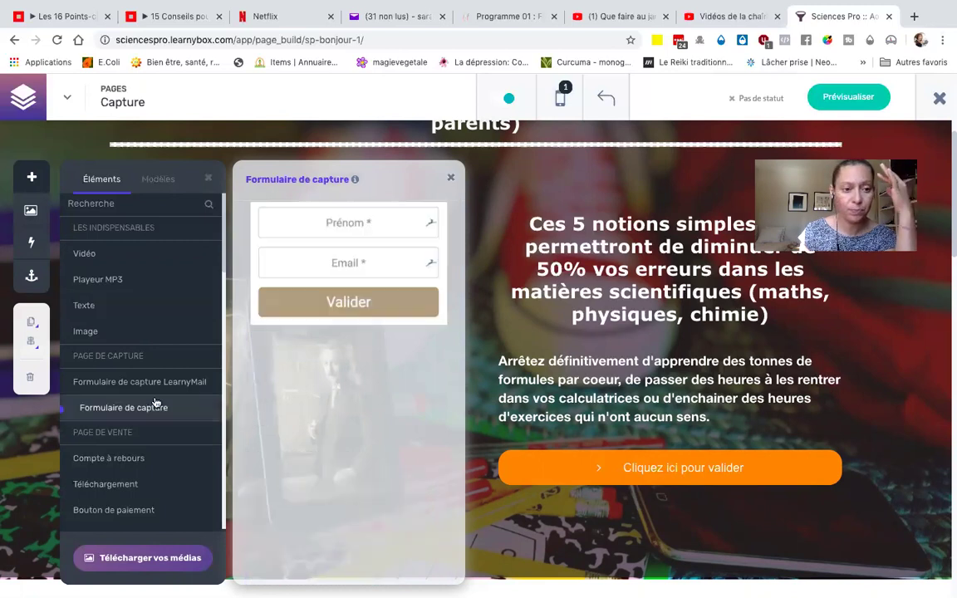
# - Compare the previews of Formulaire de capture LearnyMail and Formulaire de capture, and view the sales page elements listed below them
pyautogui.scroll(-1, 111, 366)
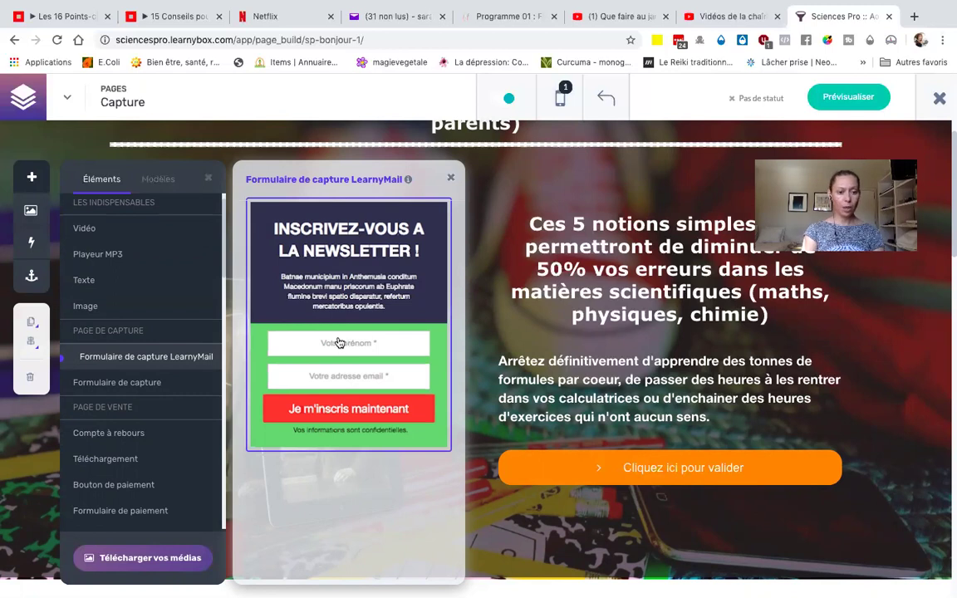
pyautogui.moveTo(143, 382)
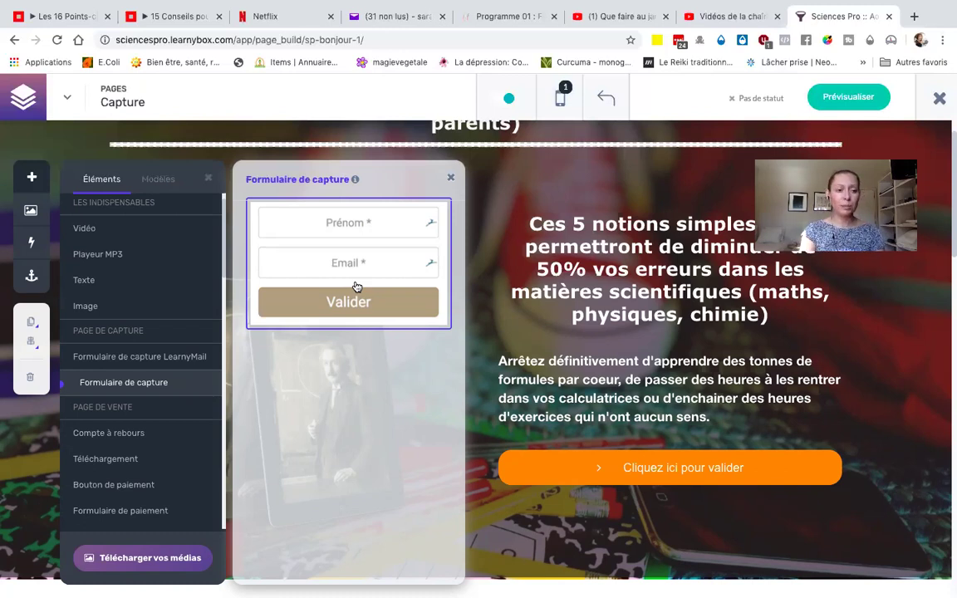
pyautogui.click(122, 263)
pyautogui.moveTo(142, 357)
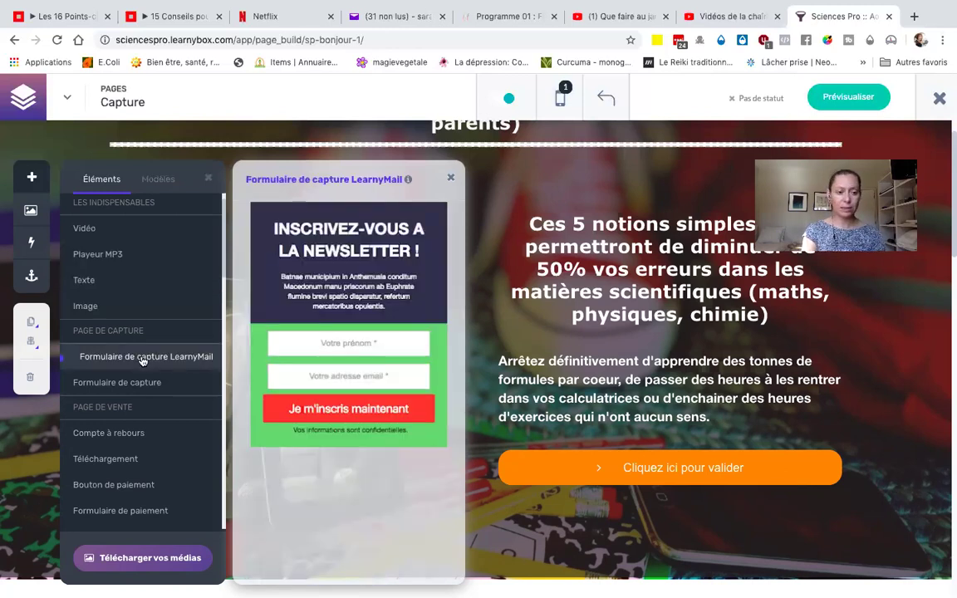
pyautogui.moveTo(149, 380)
pyautogui.scroll(-3, 148, 380)
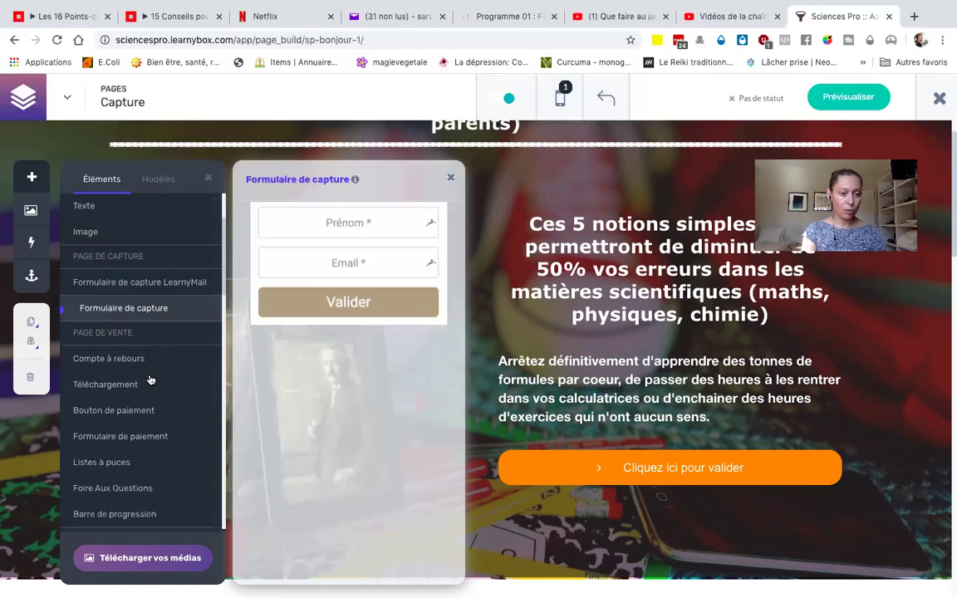
# - Examine the remaining element categories in the library, from Page de vente and Liens et partages through Conférences, Autowebinaires and Divers
pyautogui.scroll(-3, 148, 380)
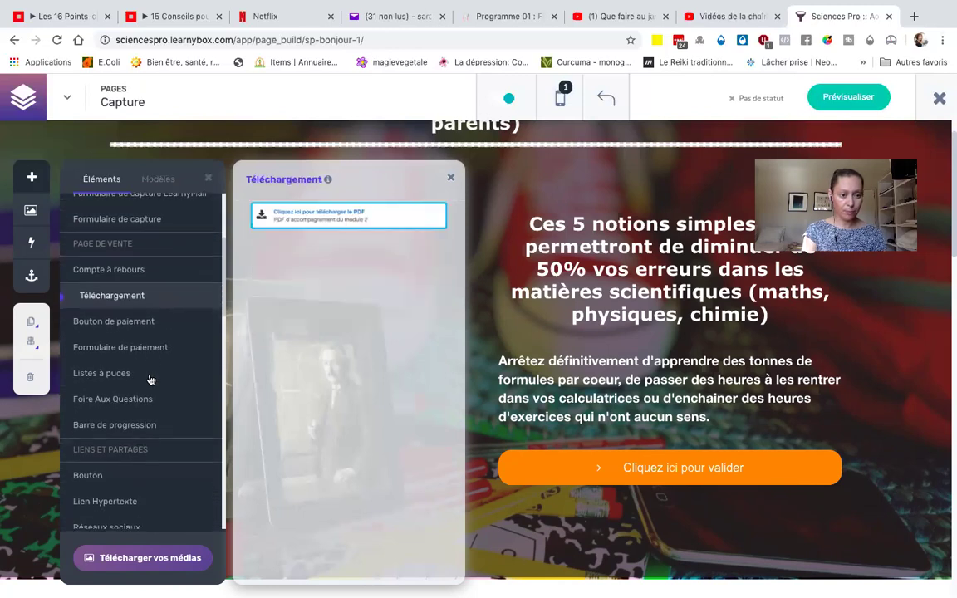
pyautogui.scroll(-2, 150, 379)
pyautogui.scroll(4, 150, 379)
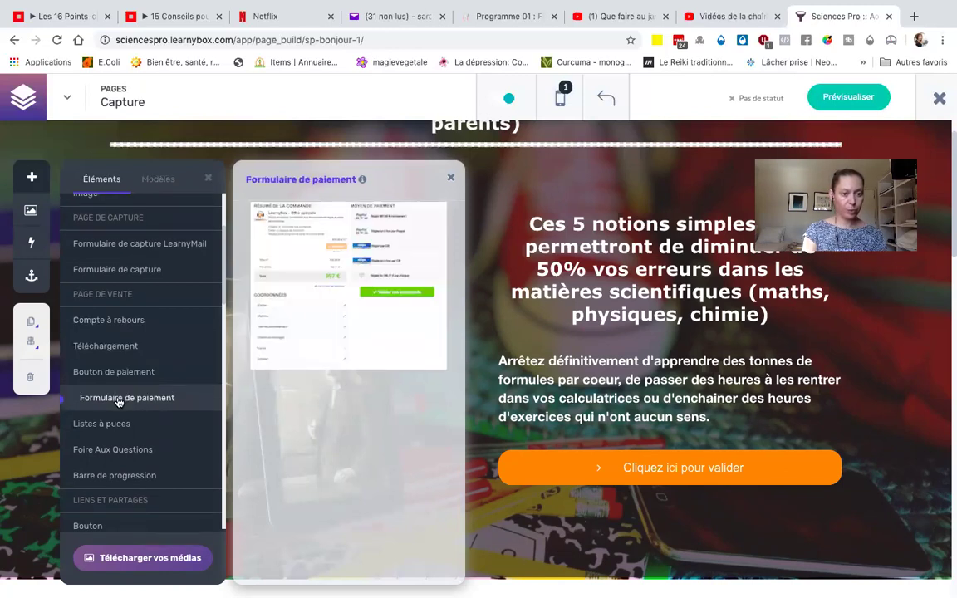
pyautogui.scroll(-2, 120, 397)
pyautogui.scroll(-1, 119, 402)
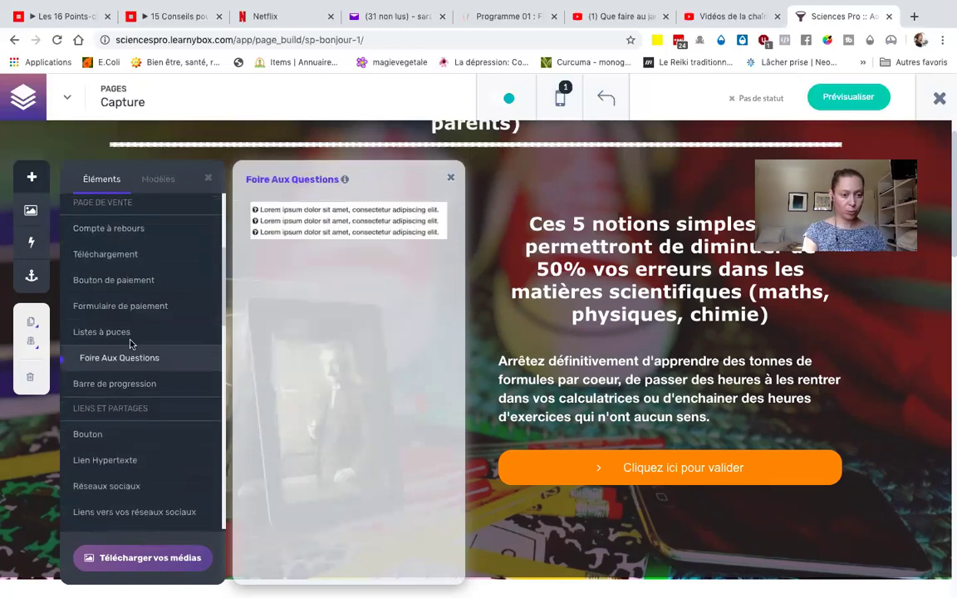
pyautogui.scroll(-20, 114, 464)
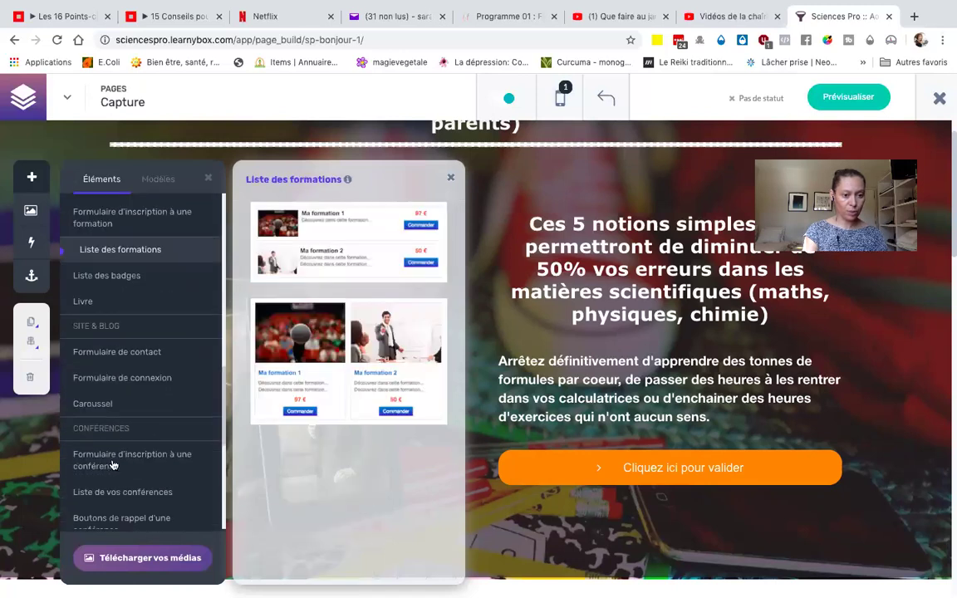
pyautogui.scroll(20, 126, 282)
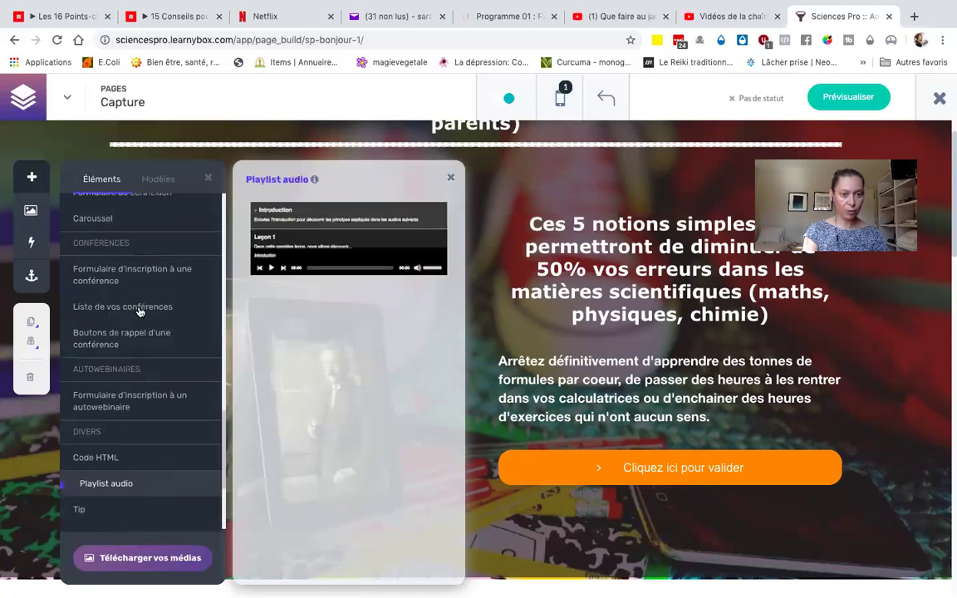
# - Switch to the section templates and view the Hero Intro, FAQ, Action, Divers and Formulaires models
pyautogui.click(159, 180)
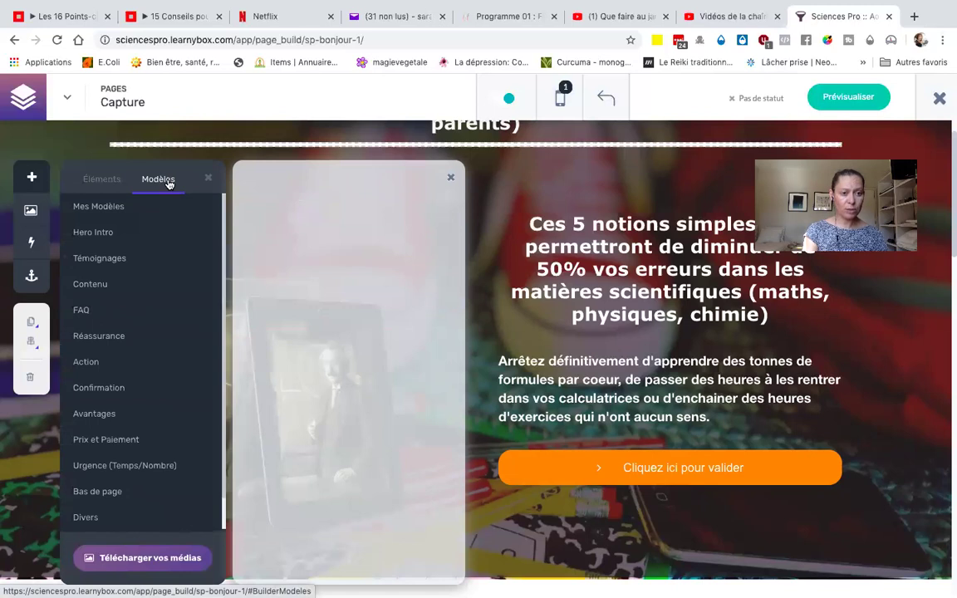
pyautogui.click(121, 234)
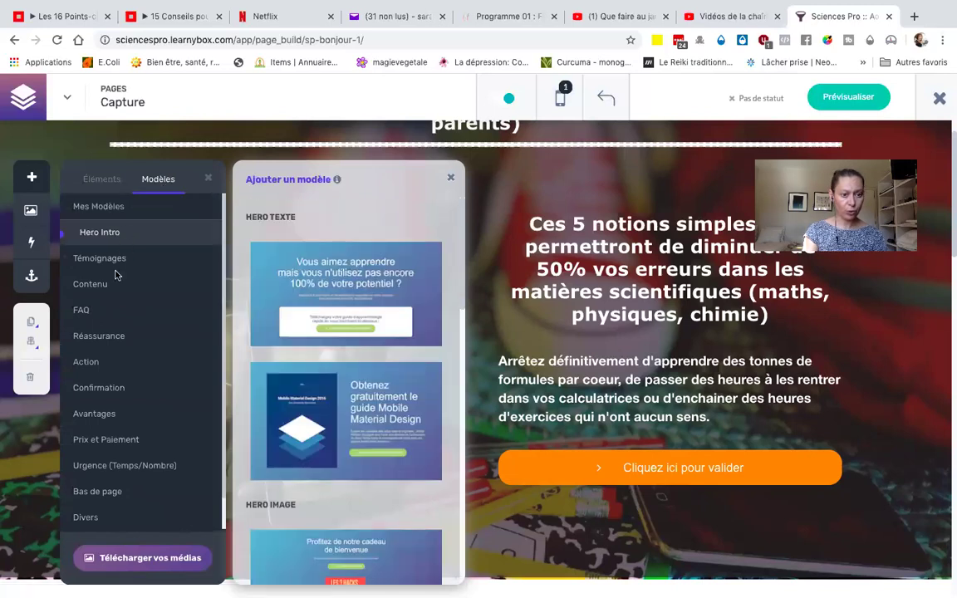
pyautogui.click(126, 312)
pyautogui.click(96, 364)
pyautogui.scroll(-1, 102, 369)
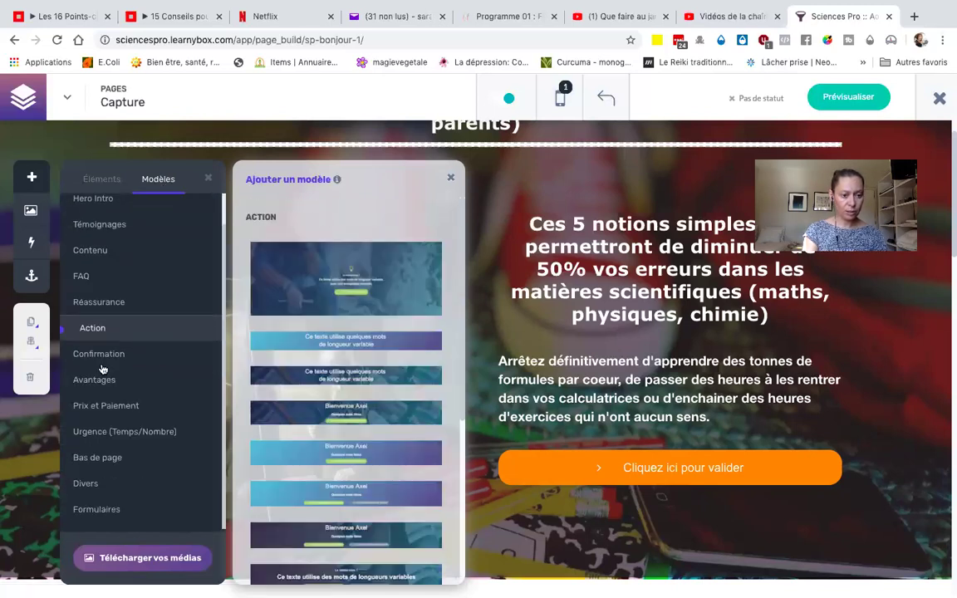
pyautogui.click(99, 484)
pyautogui.click(103, 512)
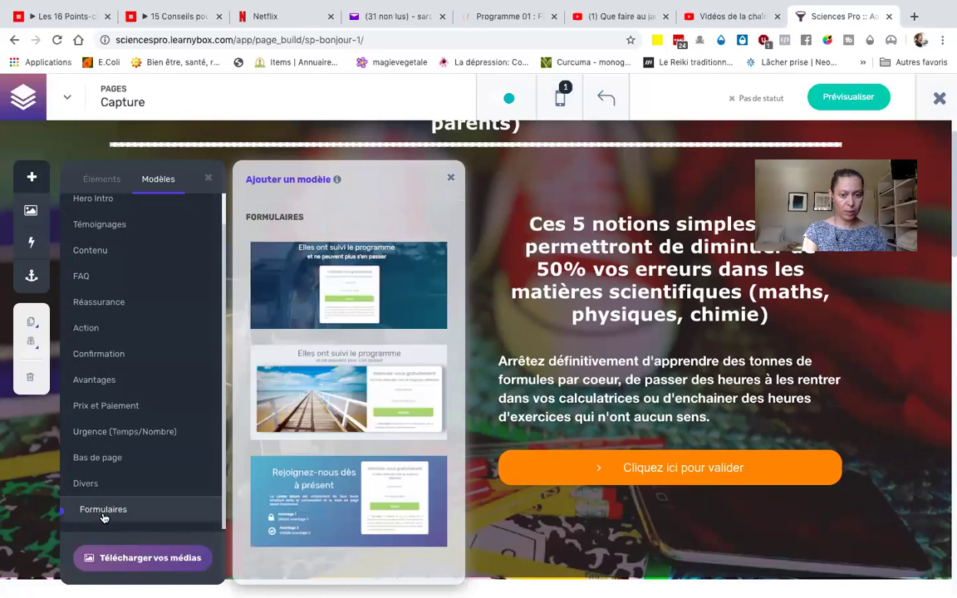
# - View the Divers, Bas de page, Urgence (Temps/Nombre), Prix et Paiement and Avantages template previews
pyautogui.click(91, 484)
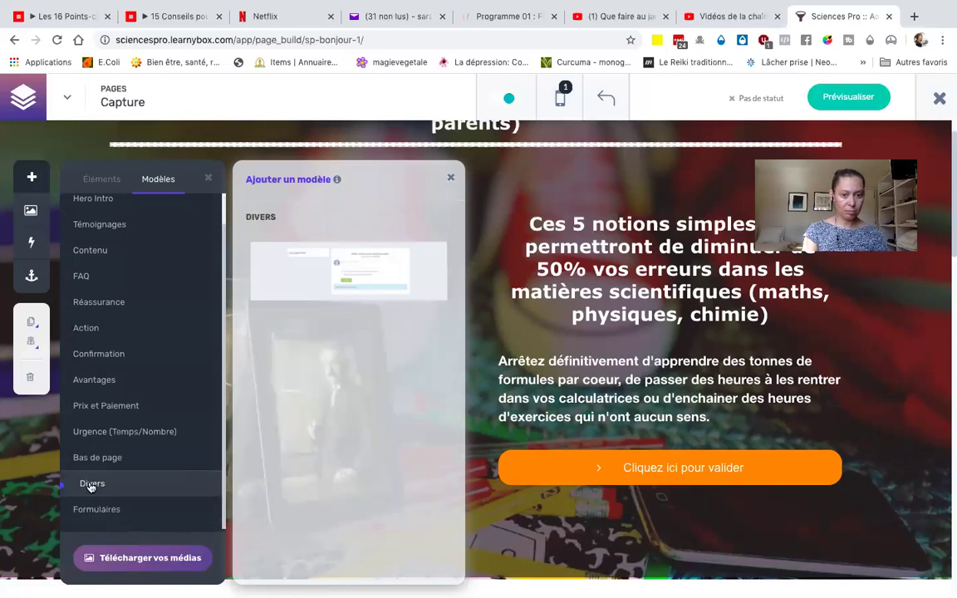
pyautogui.click(95, 457)
pyautogui.click(105, 435)
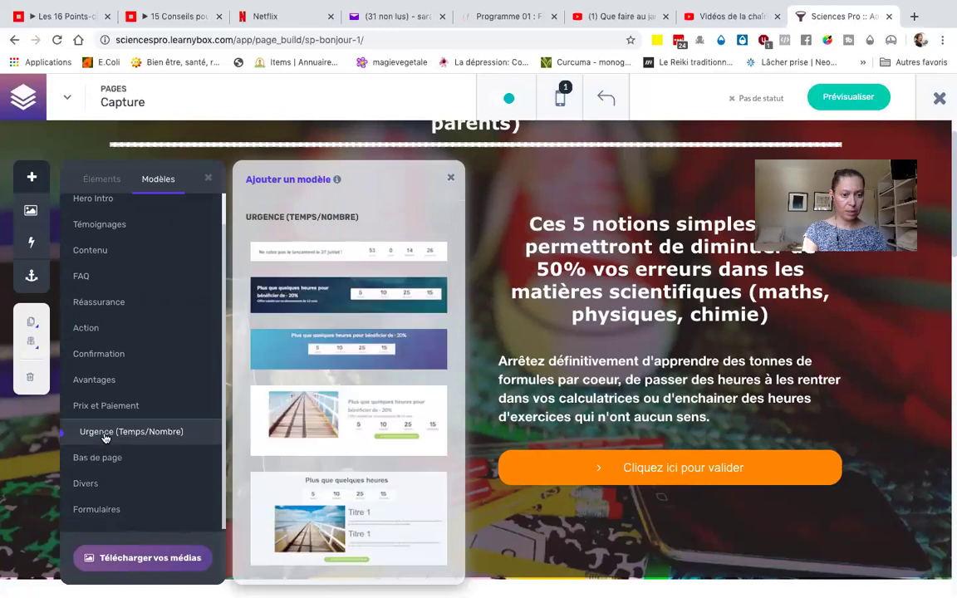
pyautogui.click(105, 407)
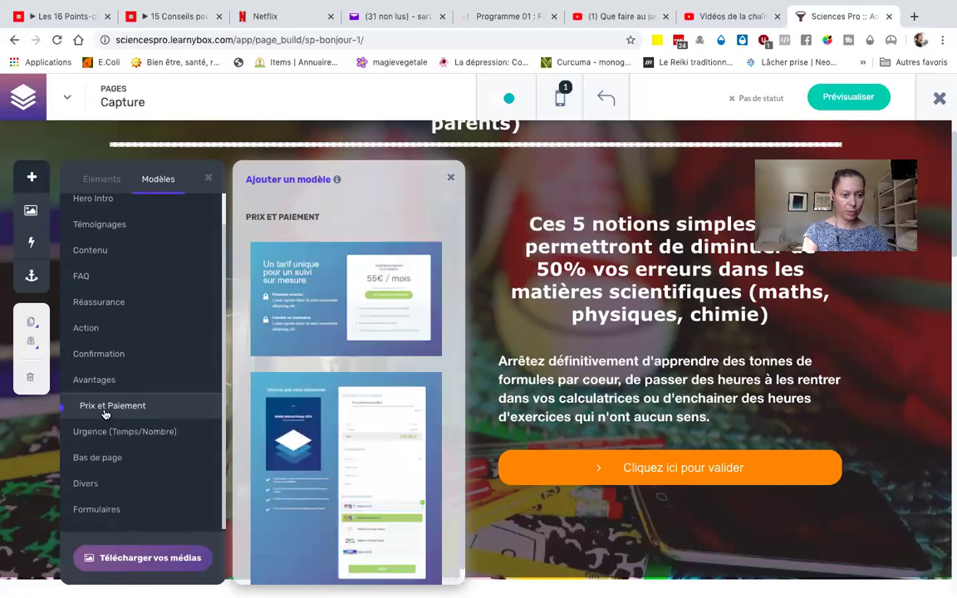
pyautogui.click(103, 380)
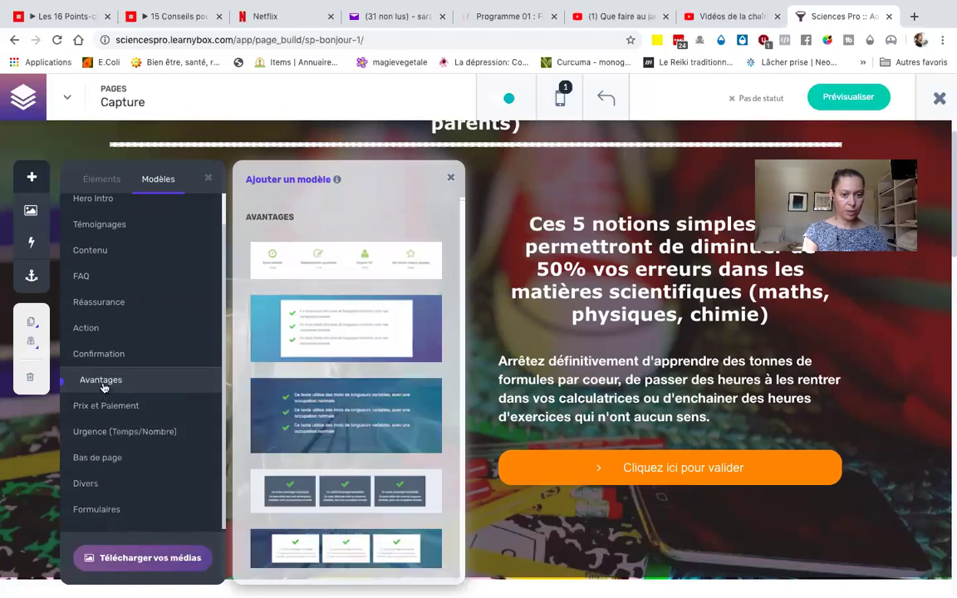
# - Compare the Confirmation templates with the Action, Réassurance, Témoignages and Prix et Paiement ones
pyautogui.click(101, 354)
pyautogui.click(92, 329)
pyautogui.click(95, 354)
pyautogui.click(86, 329)
pyautogui.click(93, 302)
pyautogui.click(137, 223)
pyautogui.click(125, 355)
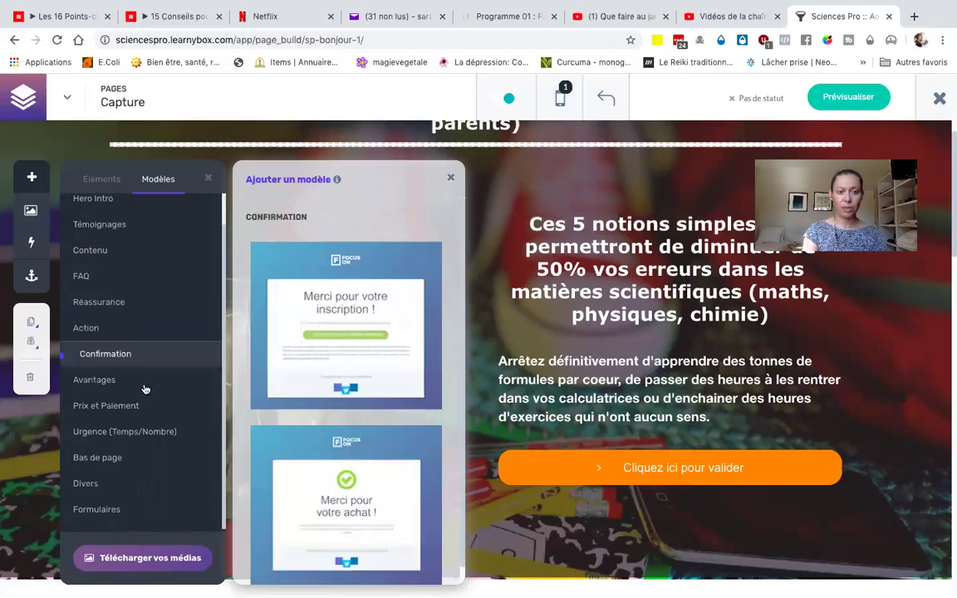
pyautogui.click(141, 407)
pyautogui.click(99, 354)
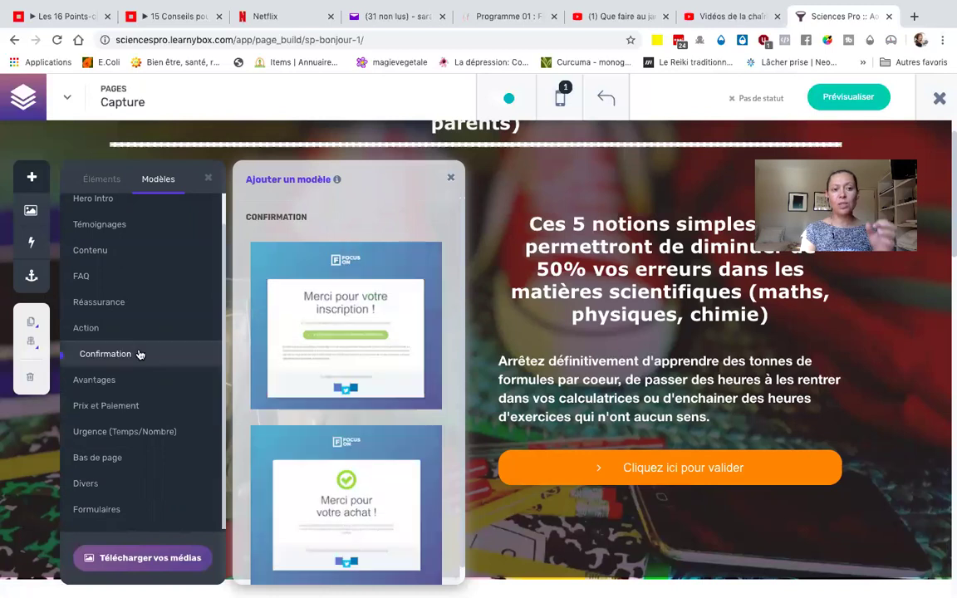
# - View the Réassurance, Contenu, Témoignages and Hero Intro section templates
pyautogui.click(100, 302)
pyautogui.click(95, 249)
pyautogui.click(87, 223)
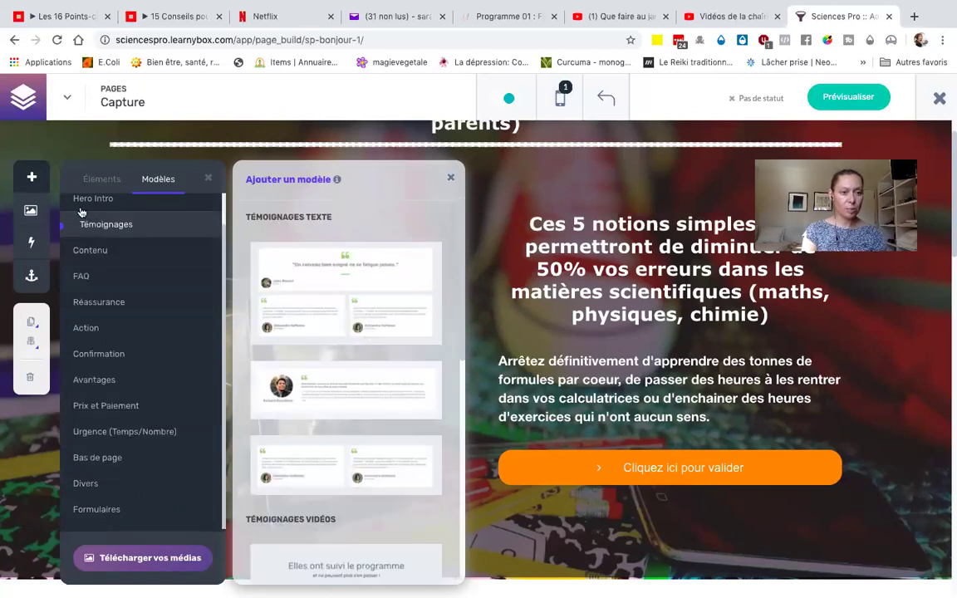
pyautogui.click(89, 199)
# - Return to the individual elements and examine the Divers ones, including Sondages, Quiz, Evaluations, Séparateur, the affiliate registration form and Icône
pyautogui.click(100, 180)
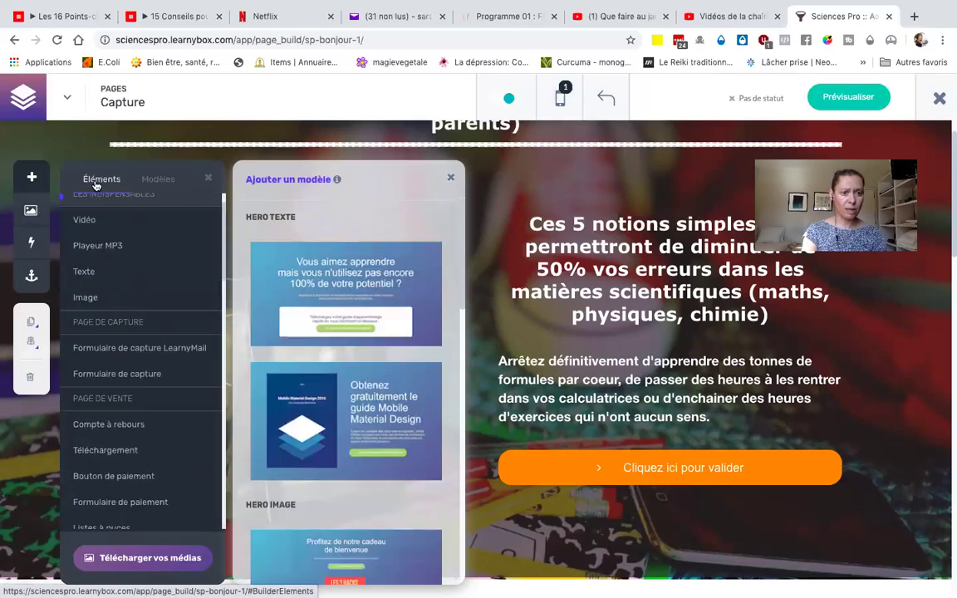
pyautogui.click(108, 425)
pyautogui.scroll(-5, 108, 425)
pyautogui.click(108, 418)
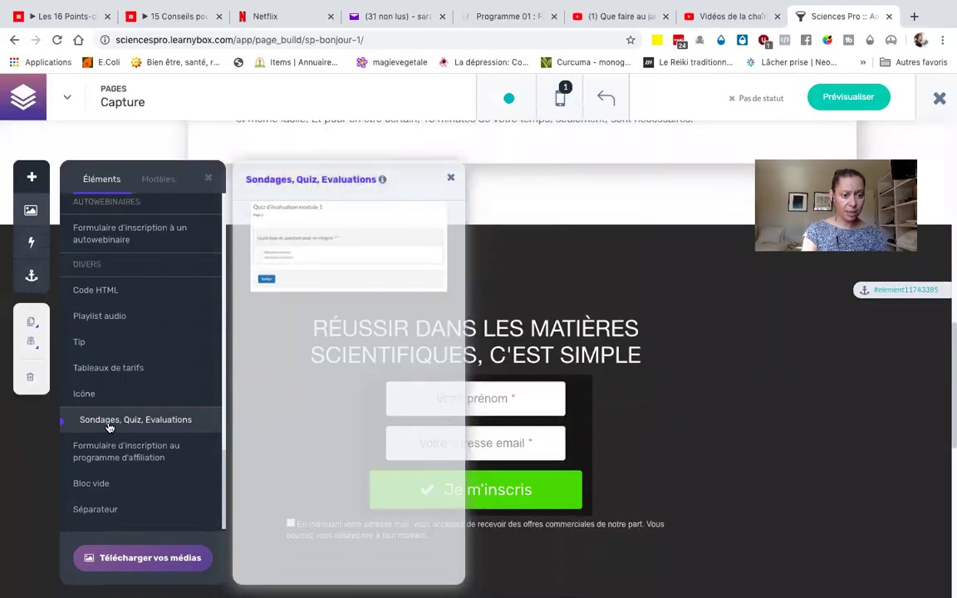
pyautogui.click(105, 508)
pyautogui.click(73, 446)
pyautogui.click(122, 420)
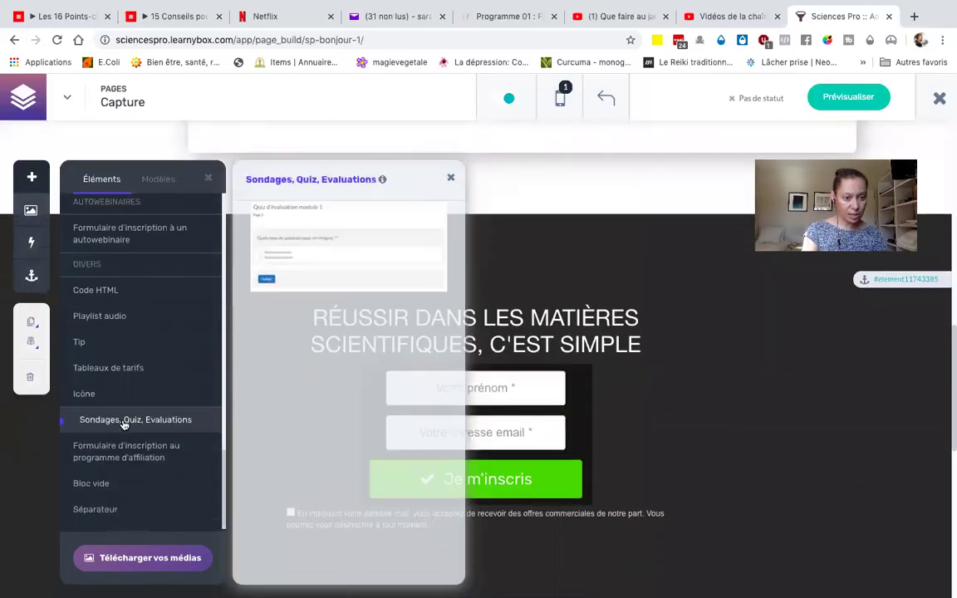
pyautogui.click(92, 395)
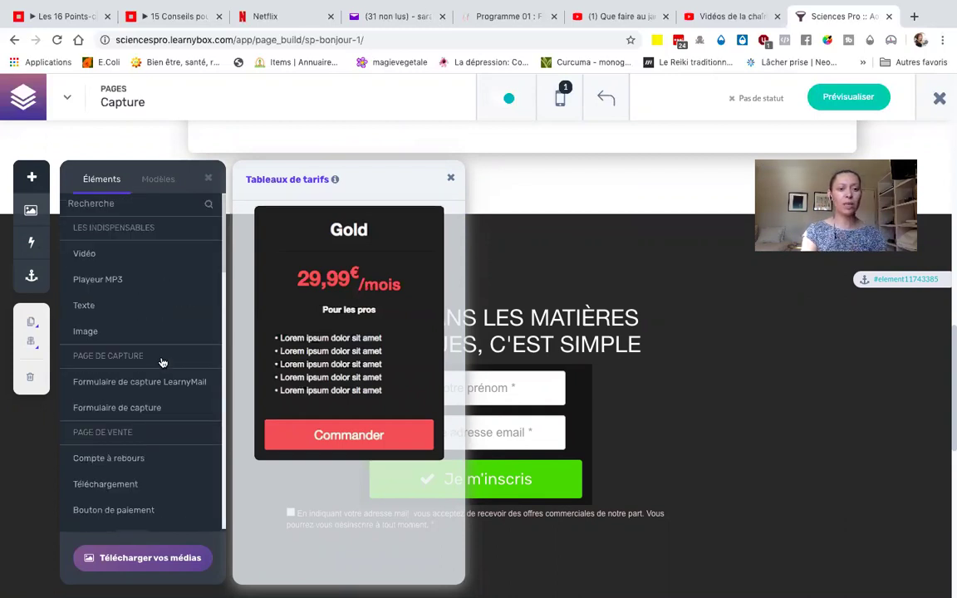
# - View the pictures offered by the Image element and close the element library without adding anything
pyautogui.scroll(10, 162, 363)
pyautogui.moveTo(133, 330)
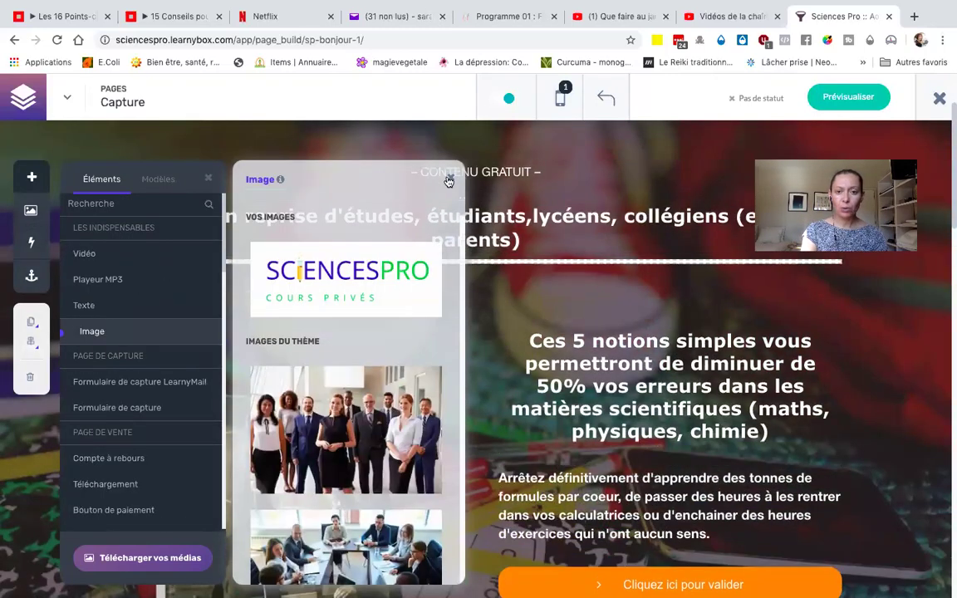
pyautogui.click(449, 181)
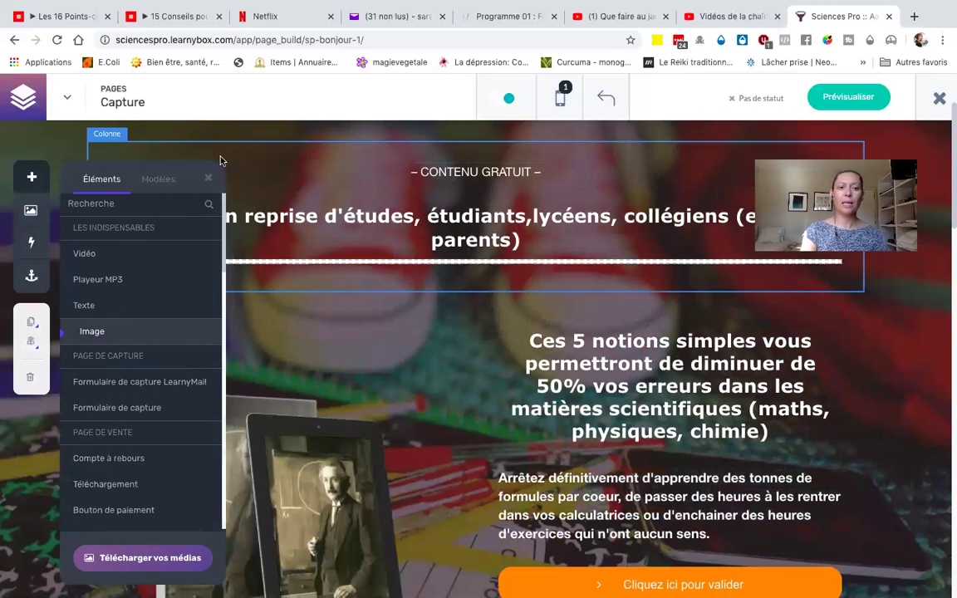
pyautogui.click(207, 178)
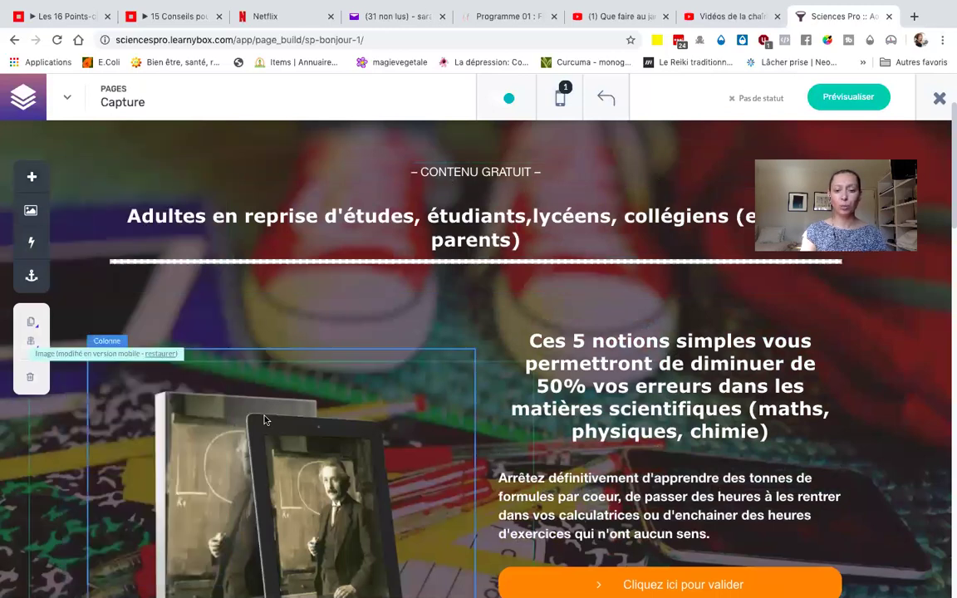
# - Review the whole Capture page, from the logo header and hero section to the signup form, footer and section-adding area
pyautogui.scroll(-3, 264, 420)
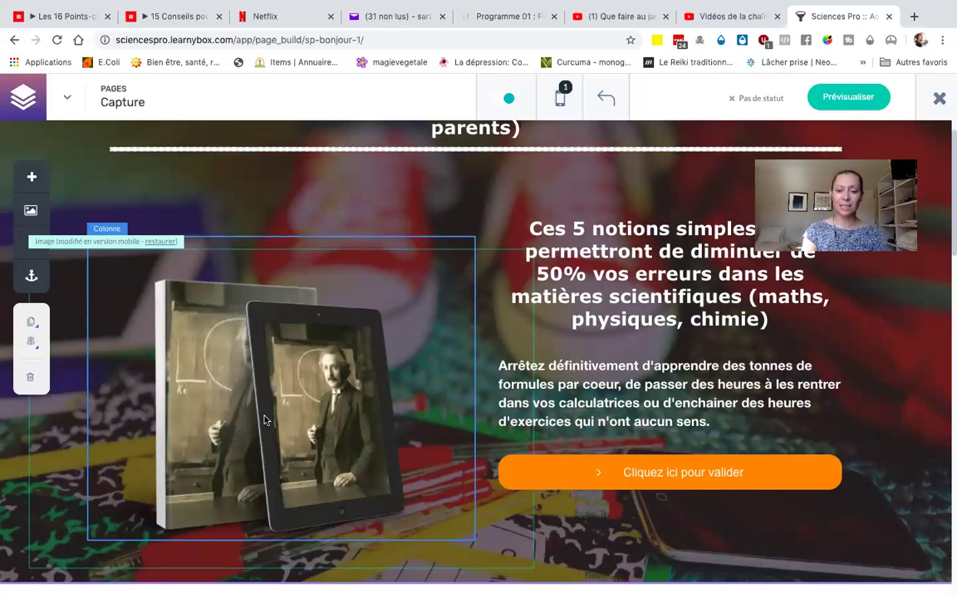
pyautogui.scroll(-1, 264, 420)
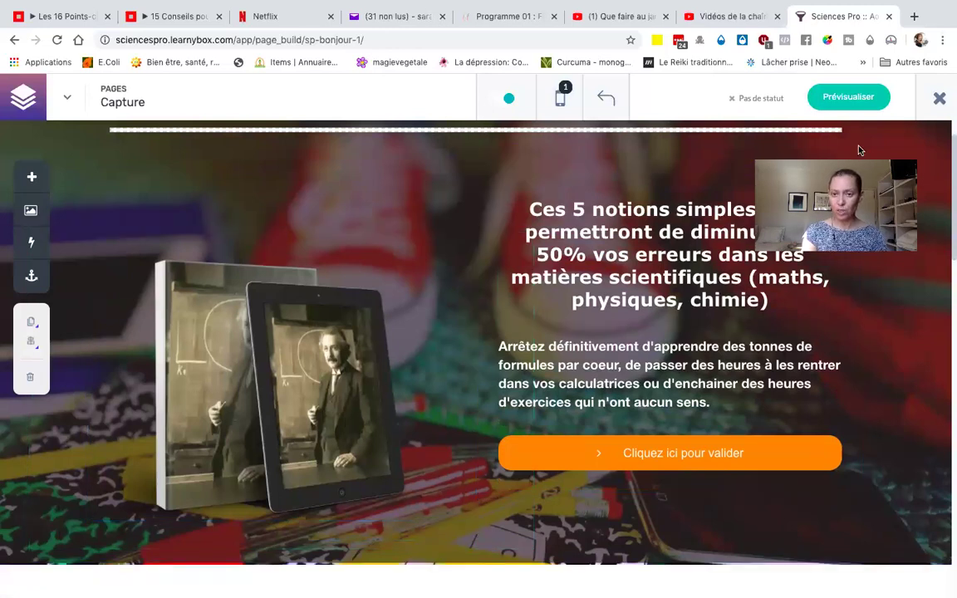
pyautogui.scroll(5, 579, 186)
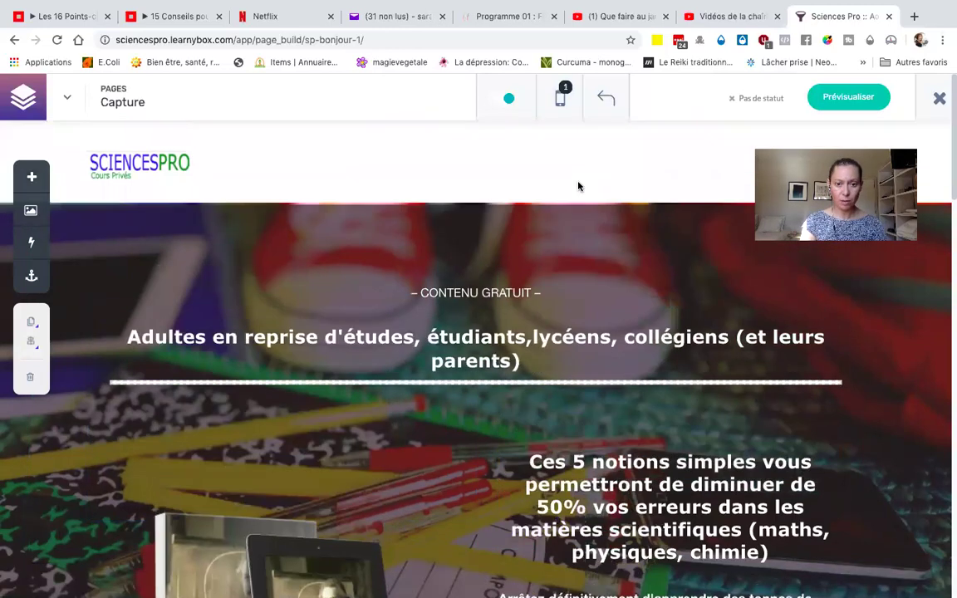
pyautogui.scroll(-5, 579, 186)
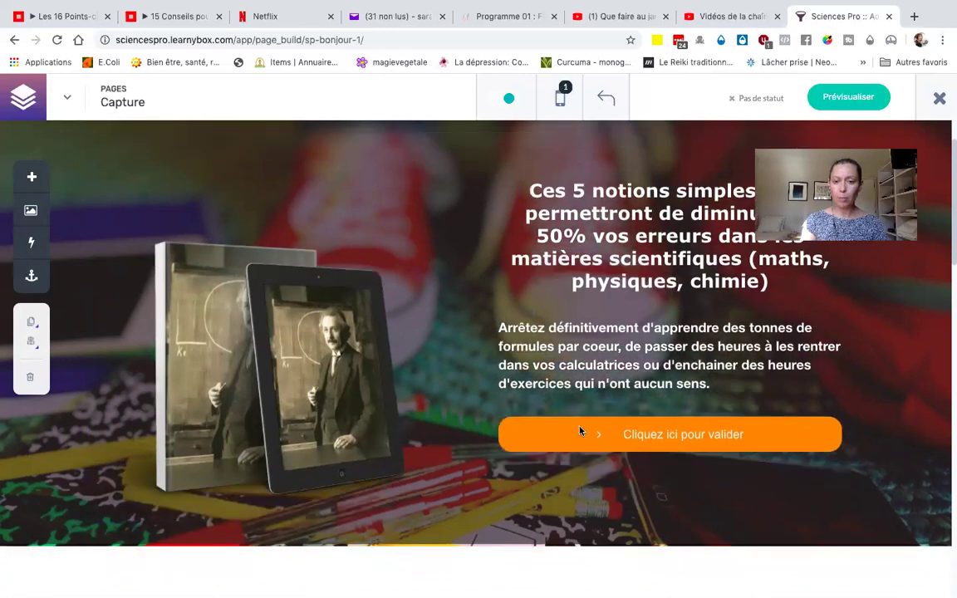
pyautogui.scroll(-15, 580, 432)
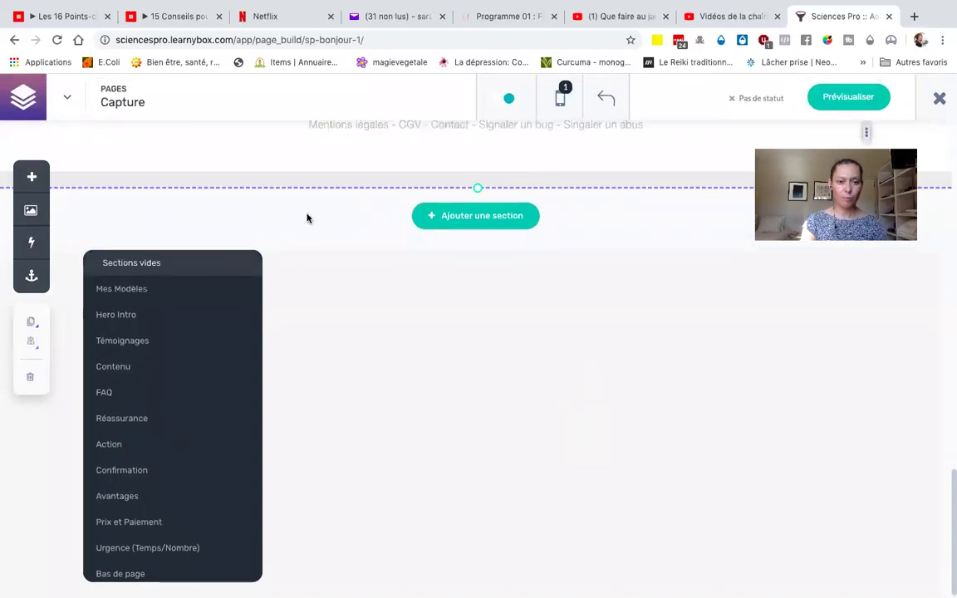
pyautogui.scroll(3, 306, 218)
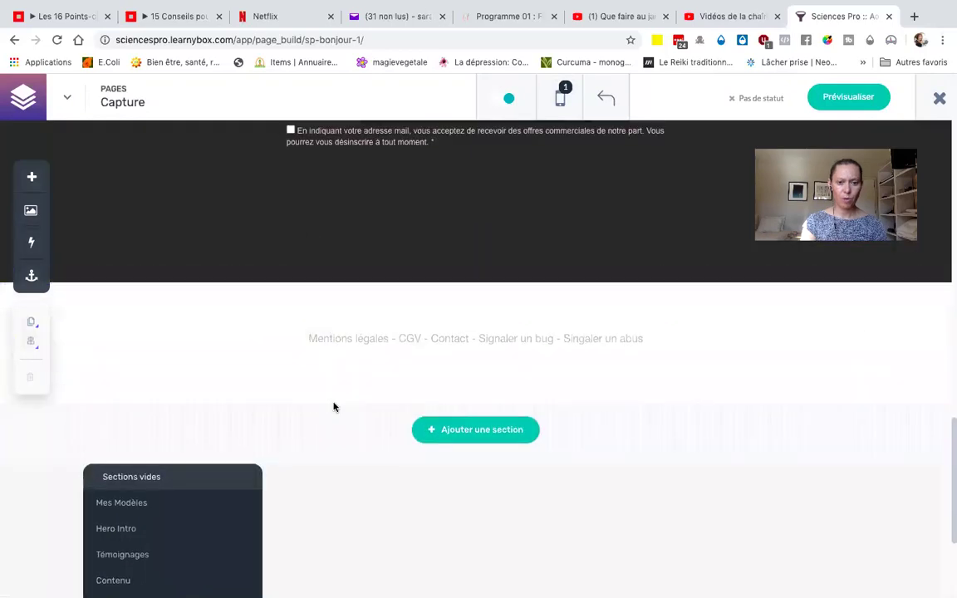
pyautogui.scroll(-3, 419, 483)
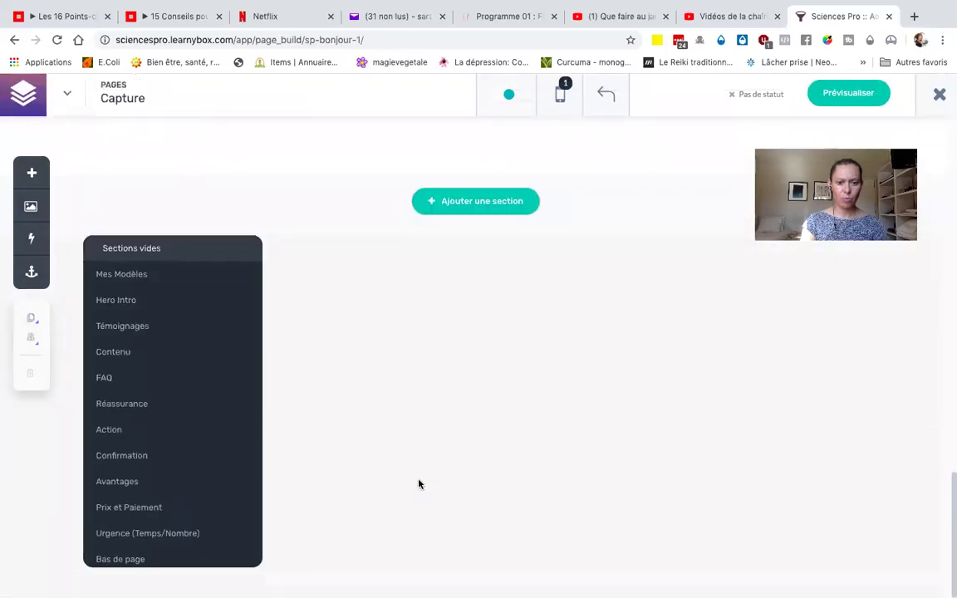
pyautogui.scroll(6, 415, 490)
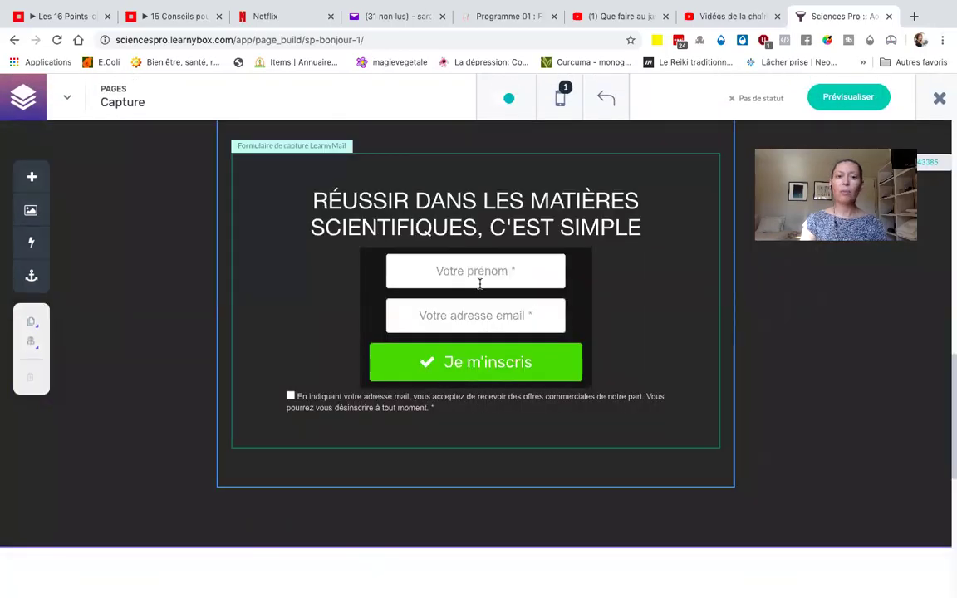
pyautogui.scroll(1, 478, 278)
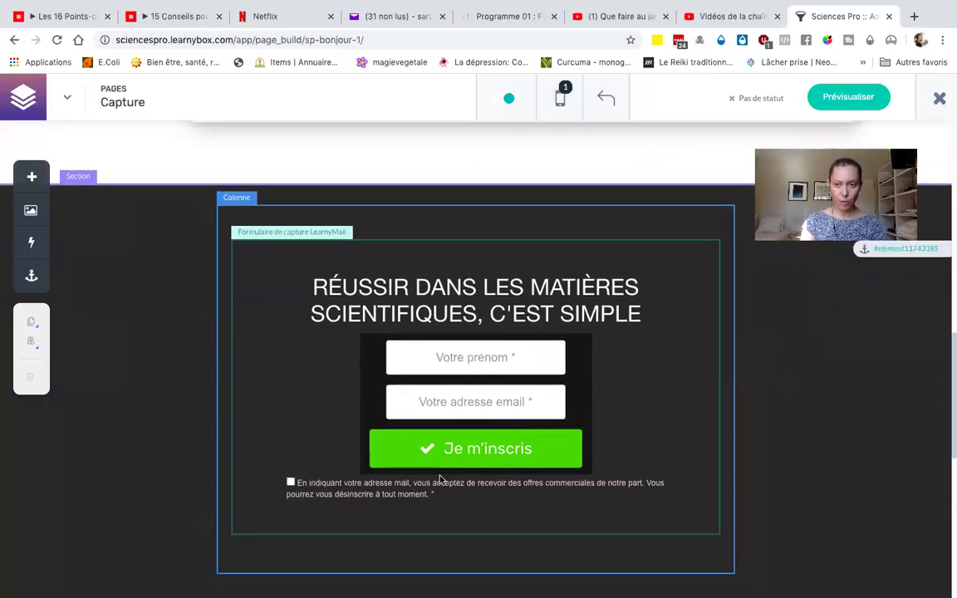
# - Preview the Capture page and review its hero section, Grâce à ces 5 notions block, signup form and footer
pyautogui.click(837, 98)
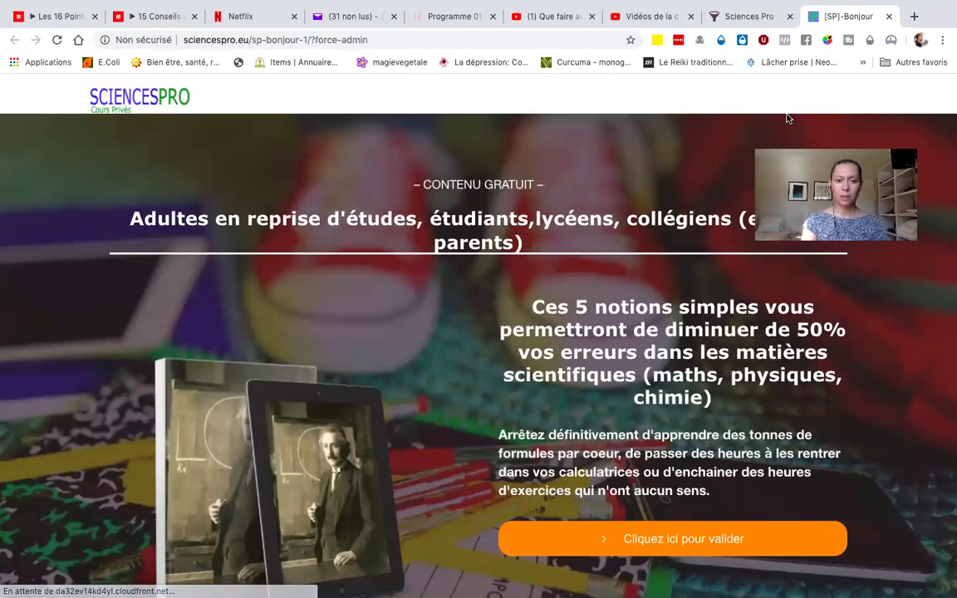
pyautogui.scroll(-2, 419, 309)
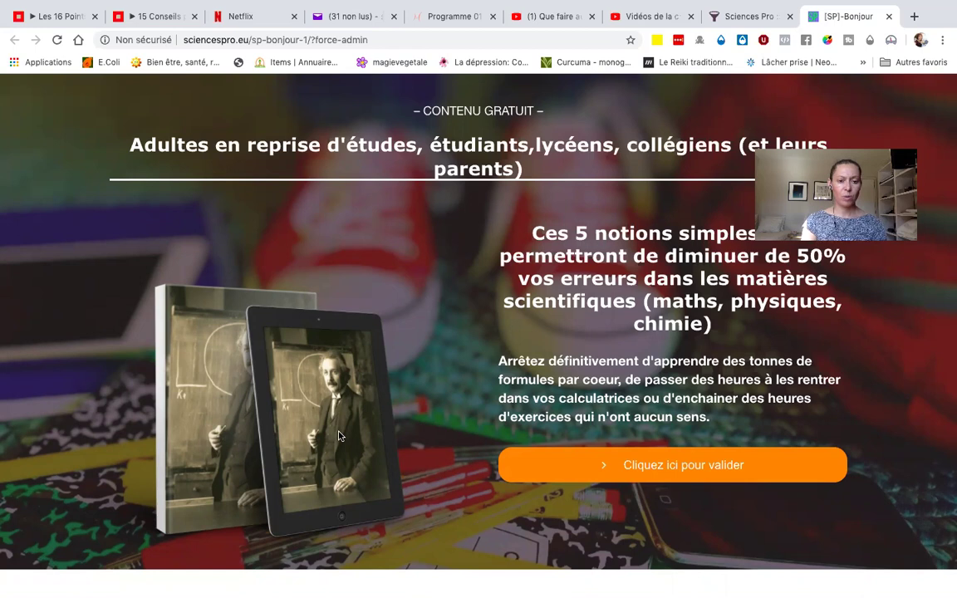
pyautogui.scroll(-1, 339, 435)
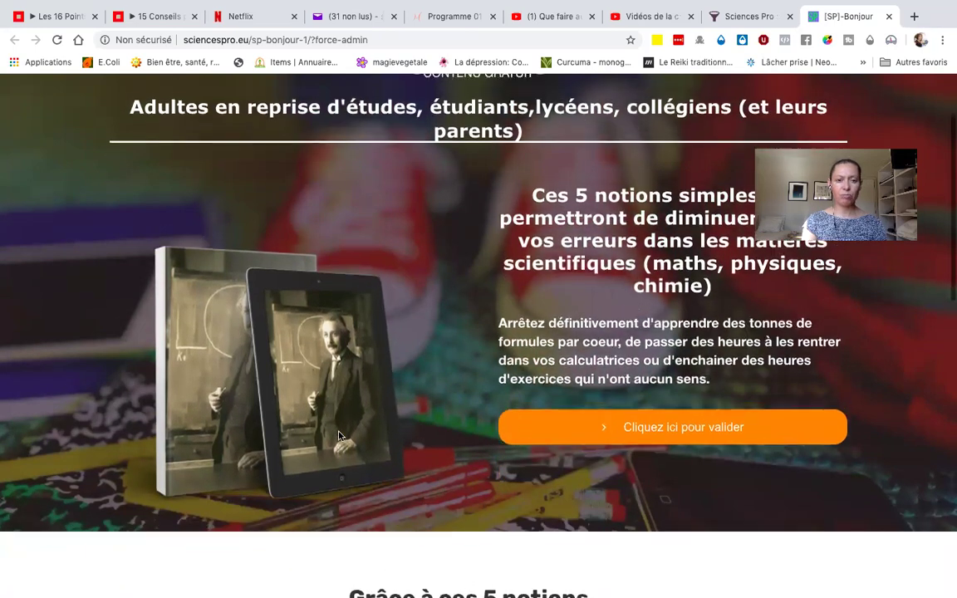
pyautogui.scroll(2, 339, 436)
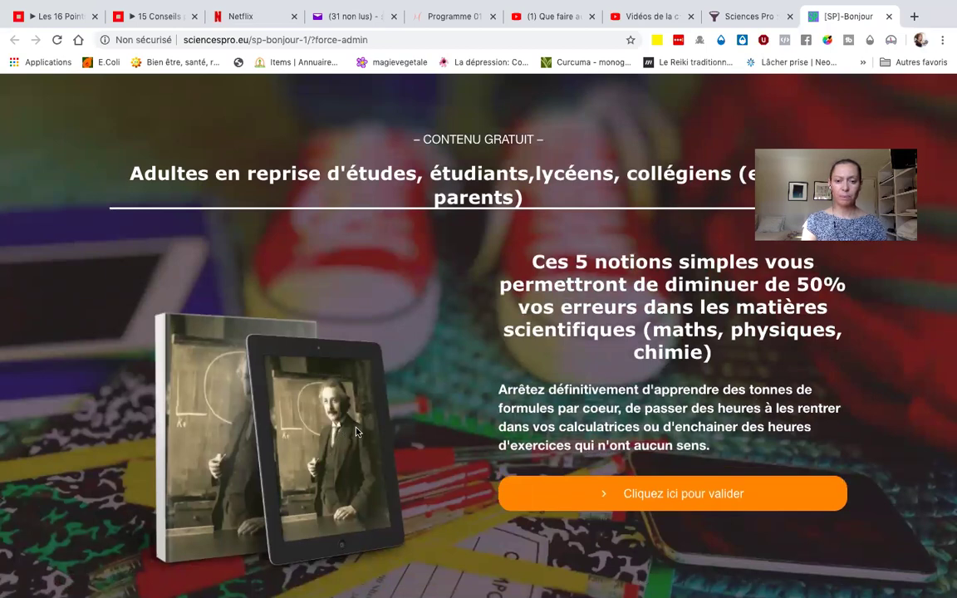
pyautogui.scroll(-1, 356, 431)
pyautogui.scroll(-6, 355, 431)
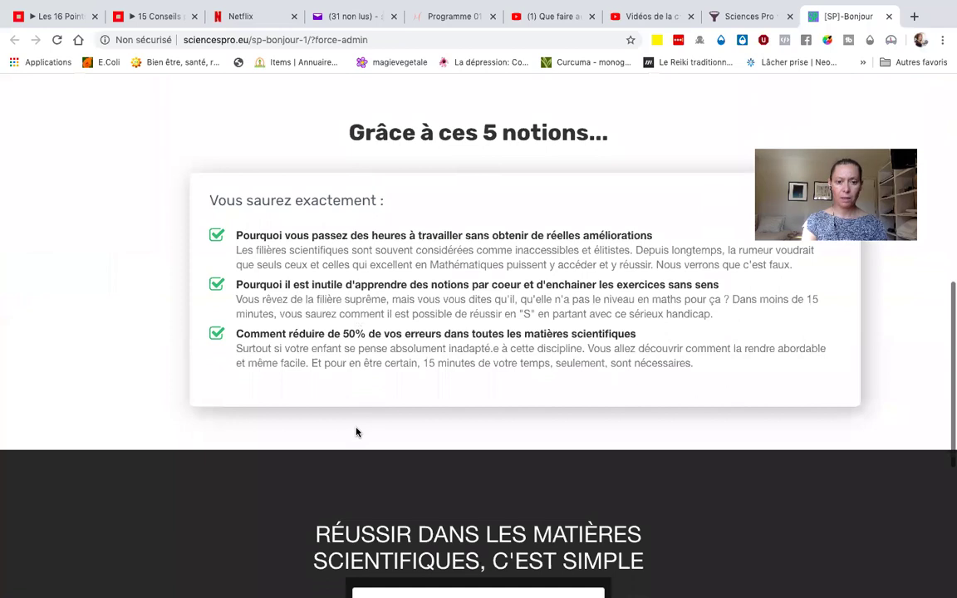
pyautogui.scroll(2, 355, 430)
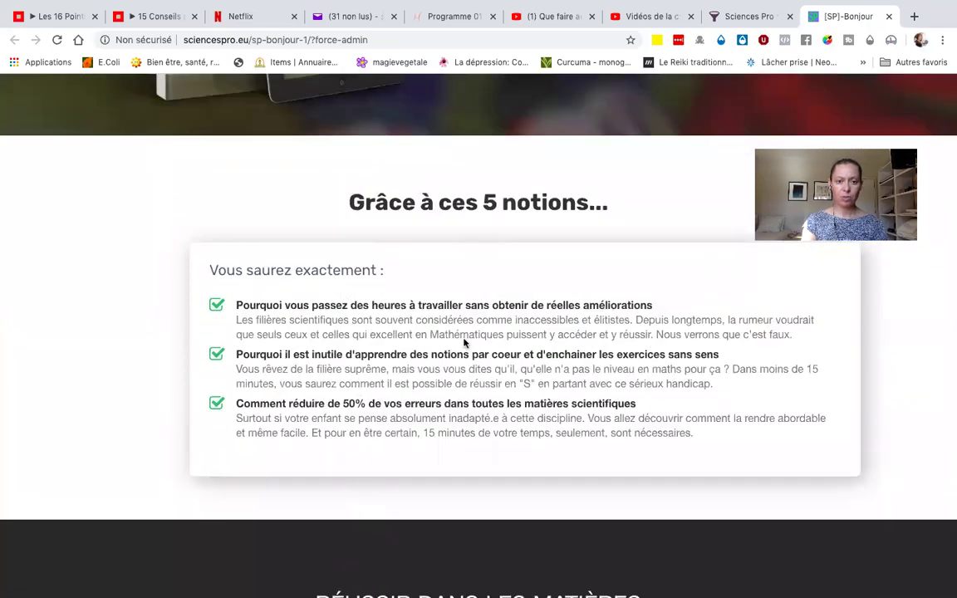
pyautogui.scroll(-5, 295, 385)
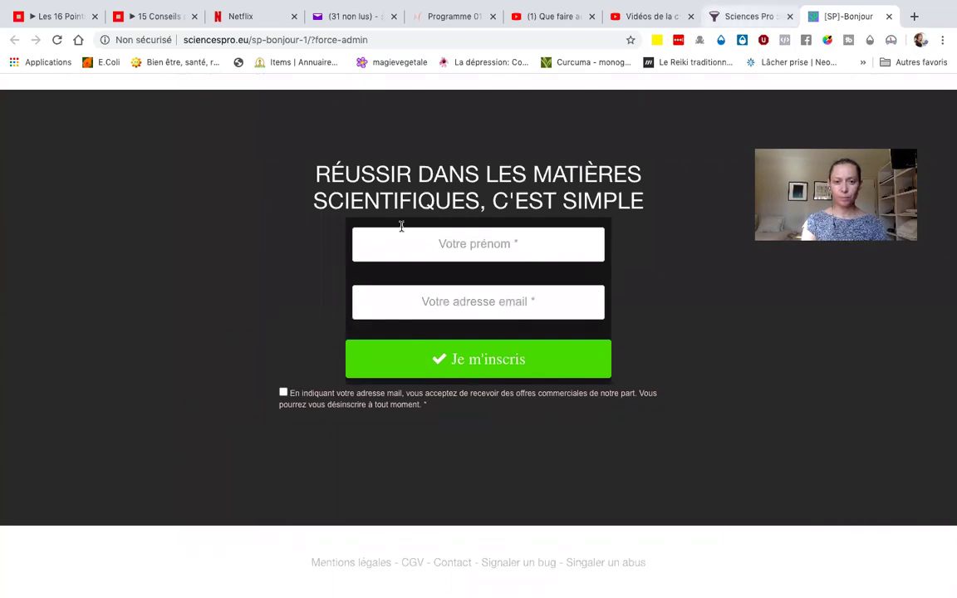
pyautogui.scroll(5, 427, 232)
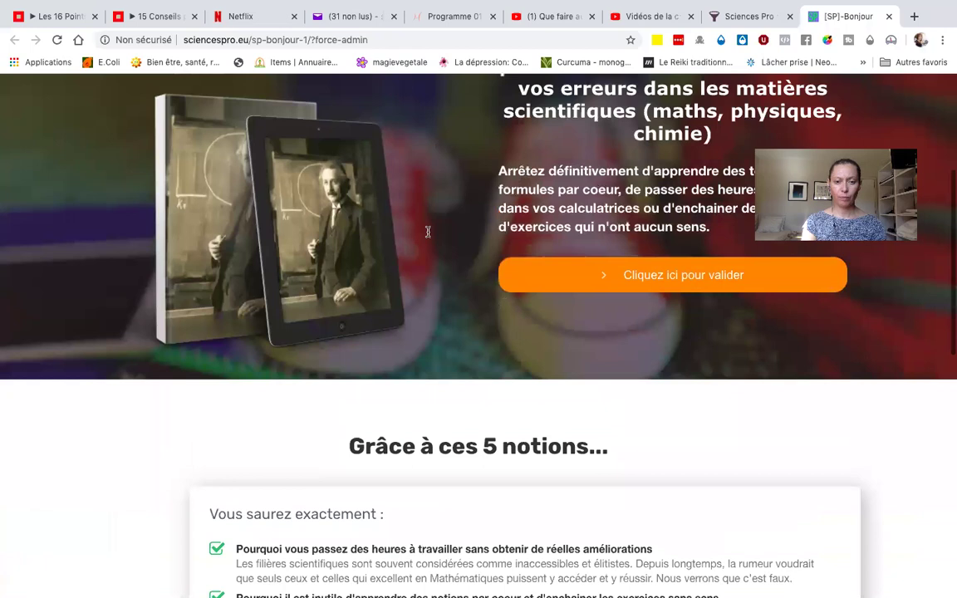
pyautogui.scroll(-5, 440, 291)
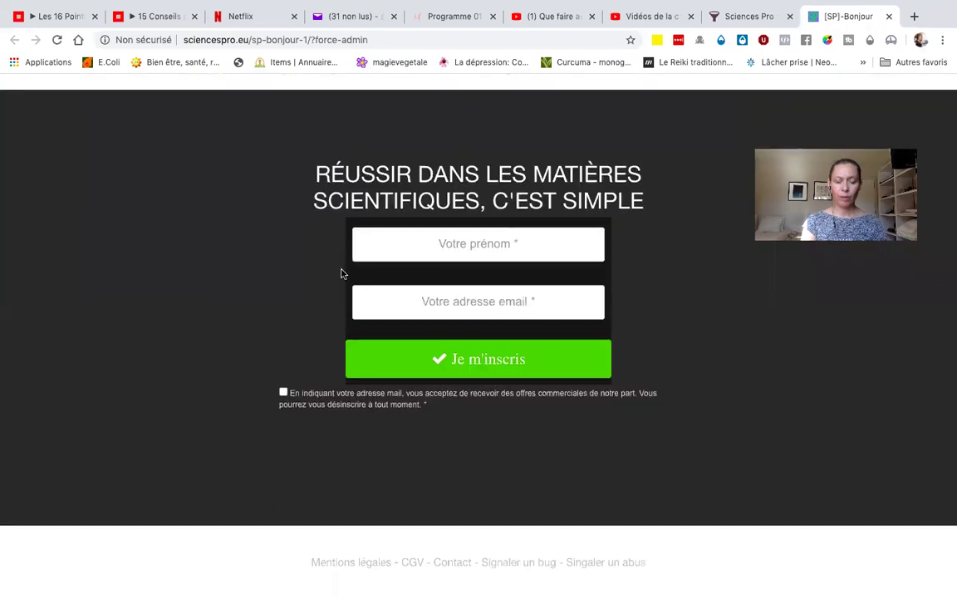
pyautogui.scroll(10, 521, 326)
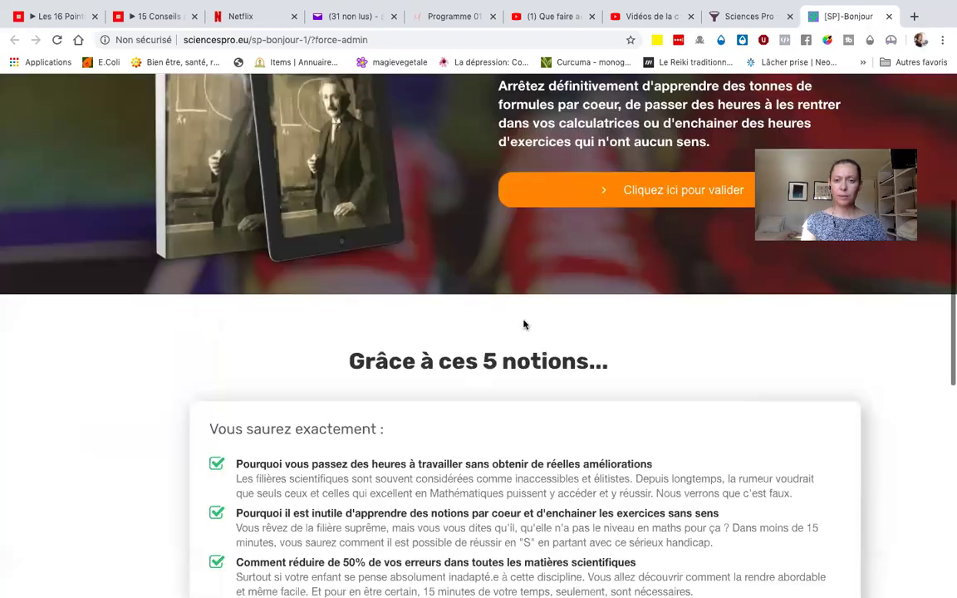
# - Test the Cliquez ici pour valider button's anchor link to the signup form twice, returning to the page top
pyautogui.scroll(-2, 523, 322)
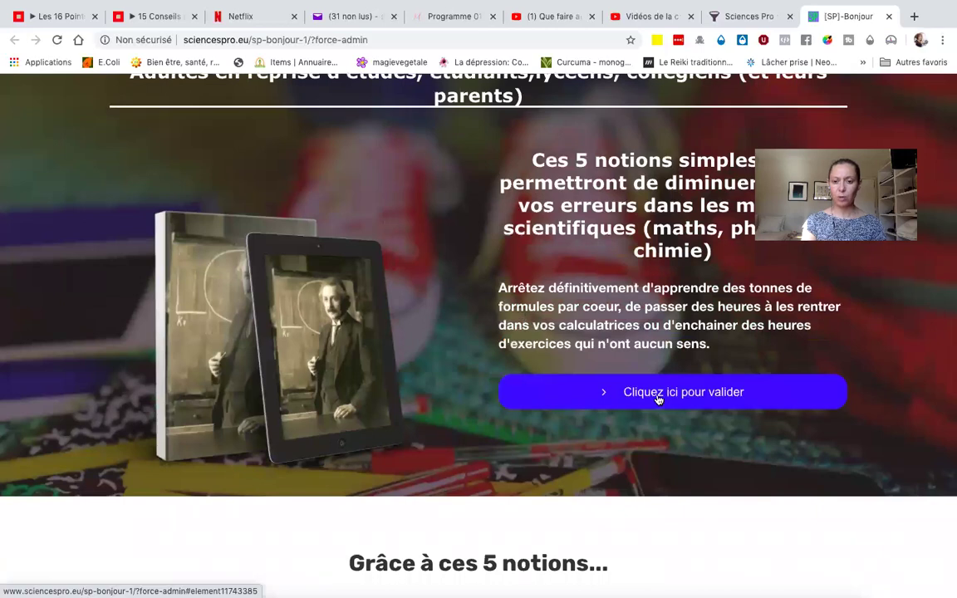
pyautogui.click(656, 397)
pyautogui.scroll(10, 656, 397)
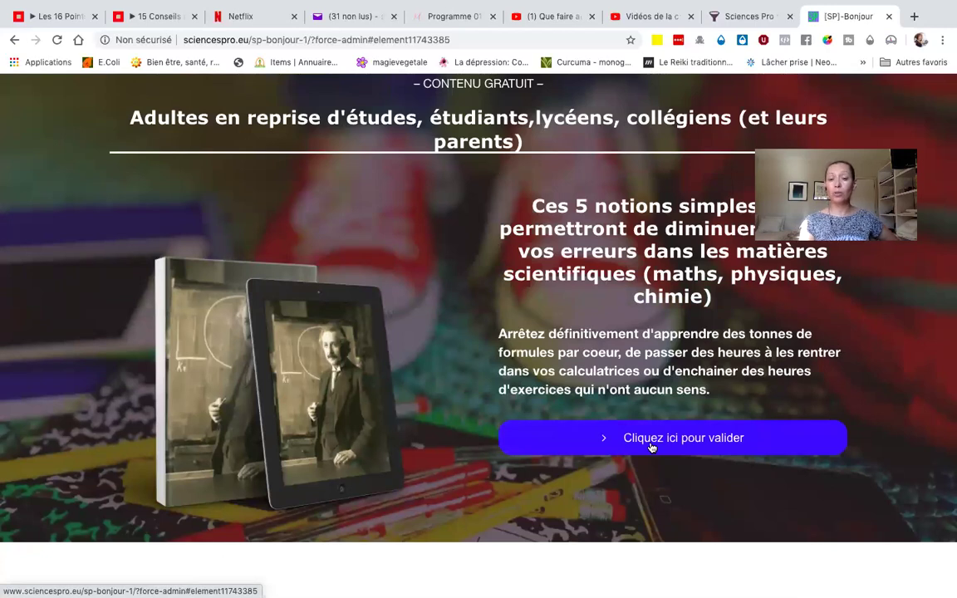
pyautogui.click(652, 440)
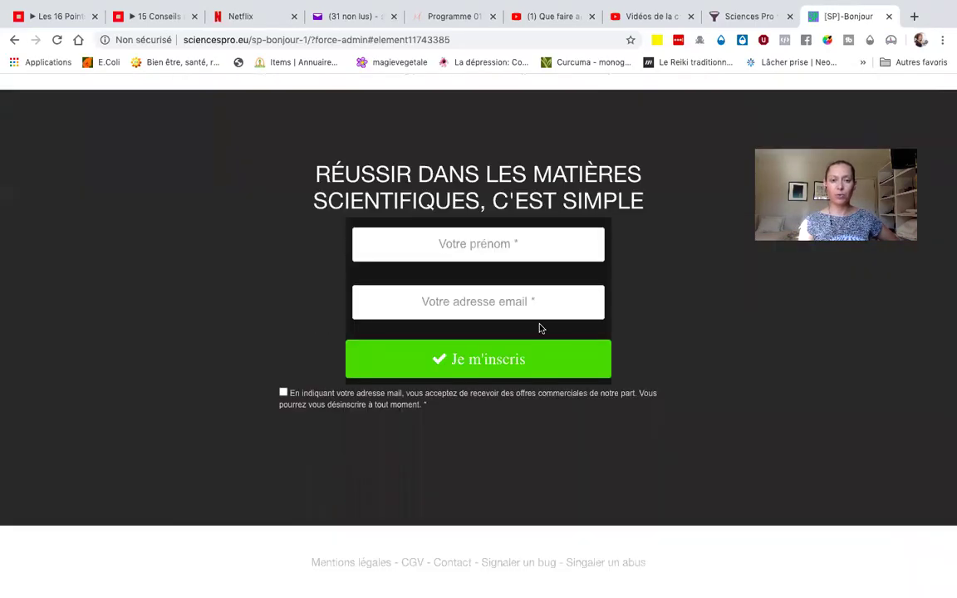
pyautogui.scroll(20, 539, 326)
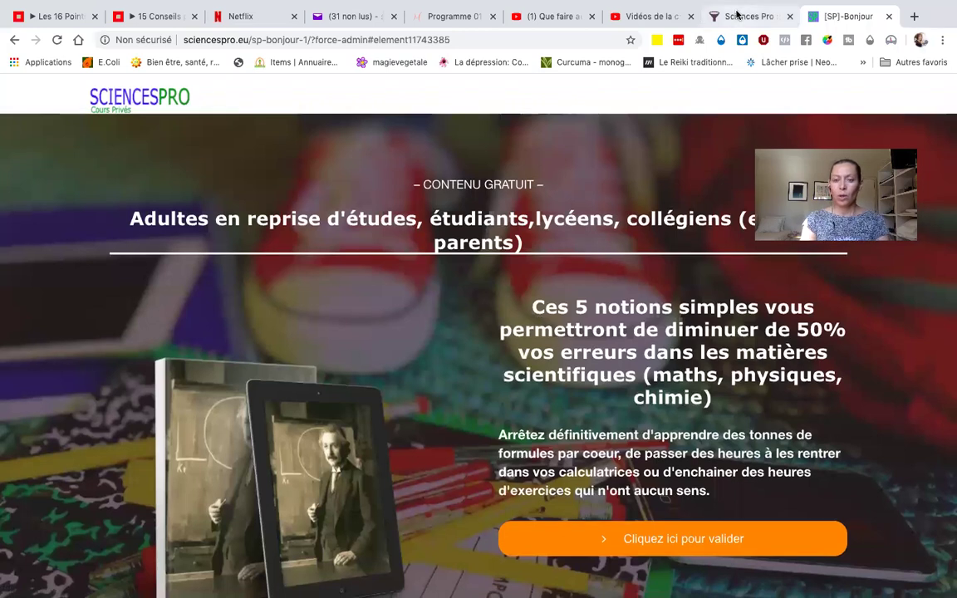
# - Back in the page editor, view the forms available for the LearnyMail capture form, keep Capture-Accueil and close its settings
pyautogui.click(747, 16)
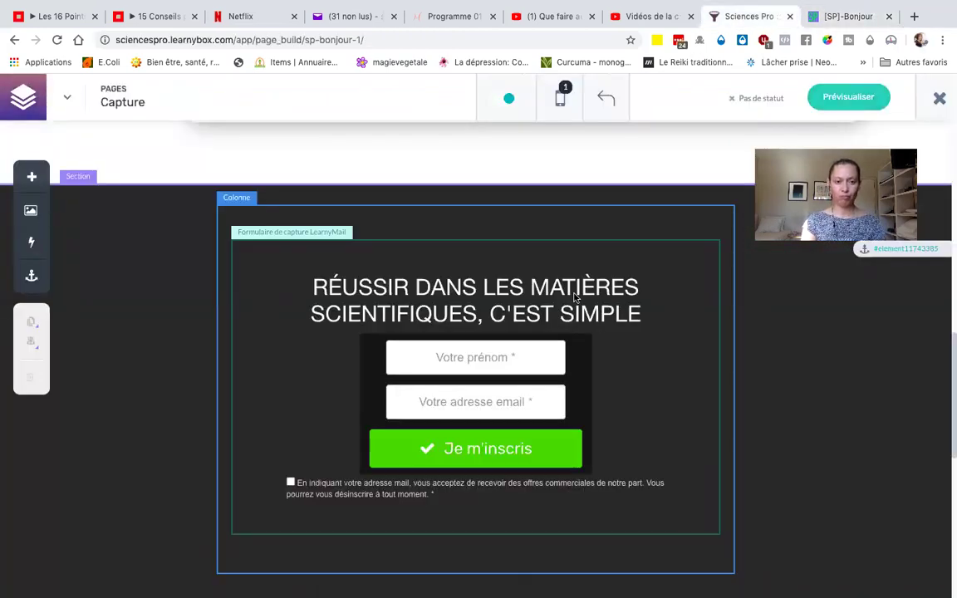
pyautogui.click(279, 243)
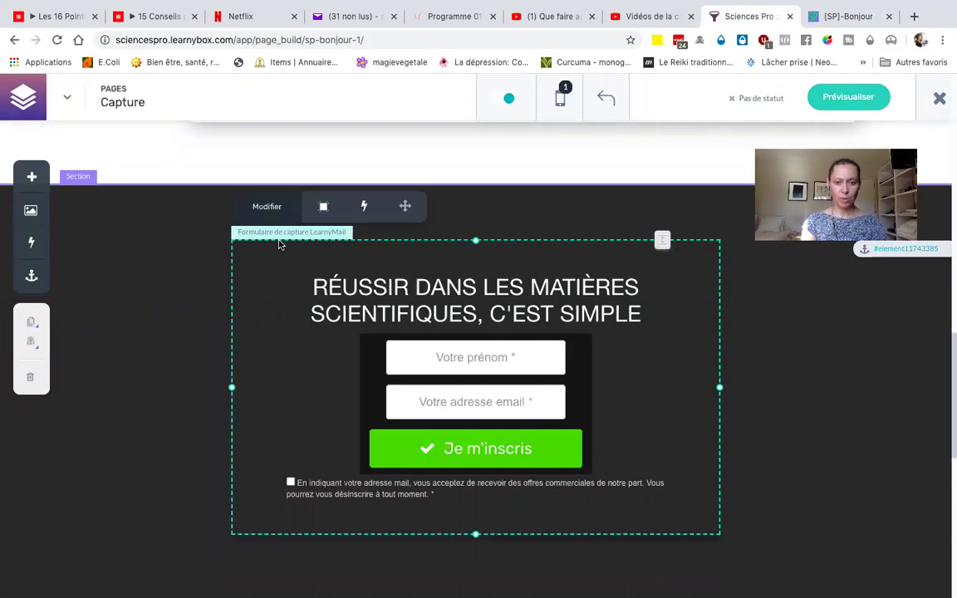
pyautogui.click(267, 206)
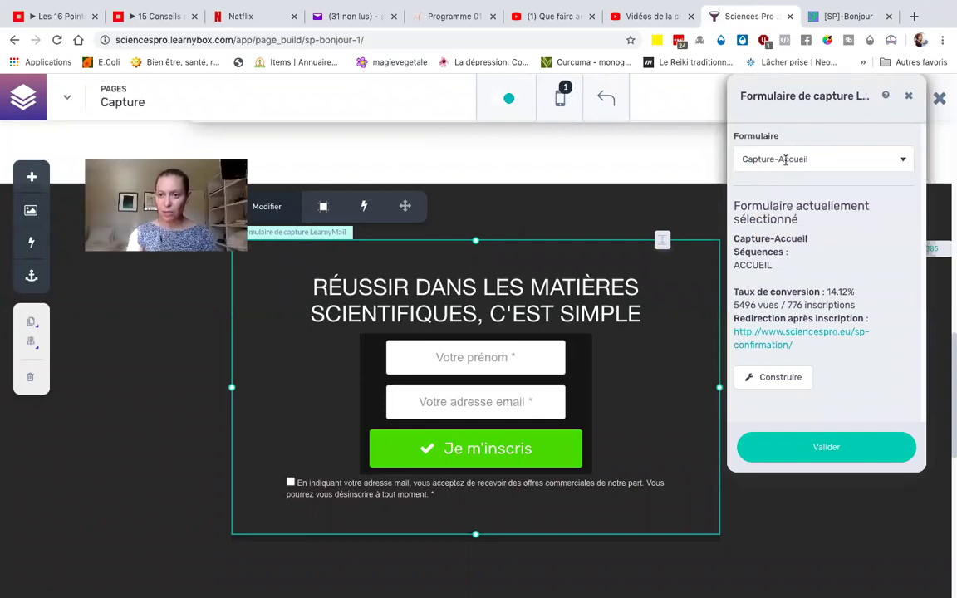
pyautogui.click(784, 159)
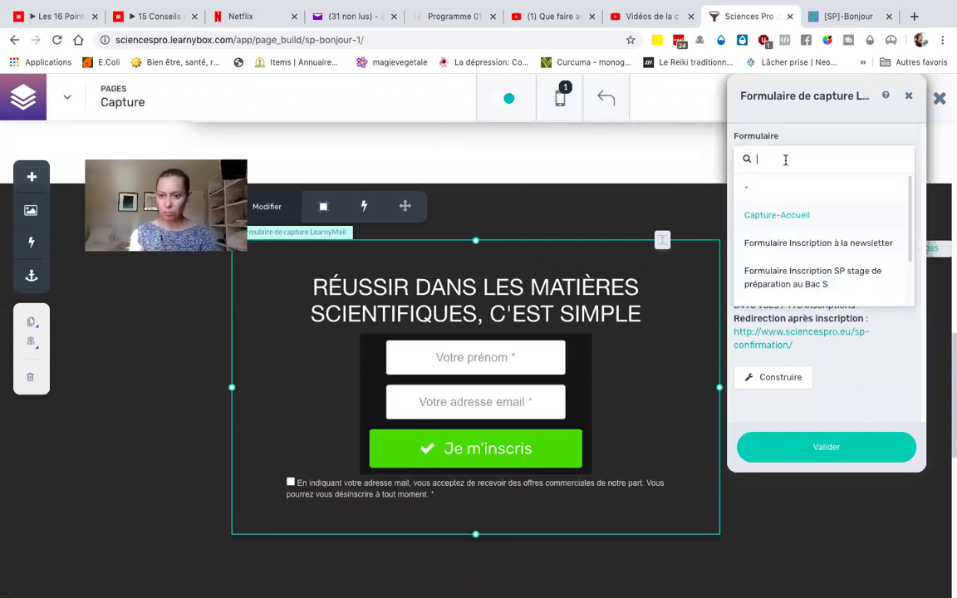
pyautogui.click(789, 217)
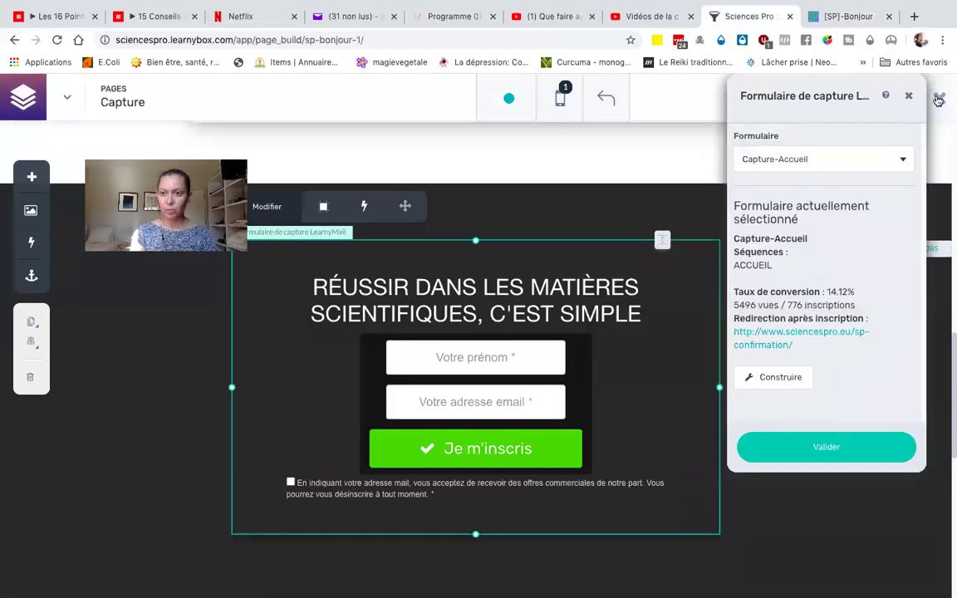
pyautogui.click(909, 98)
# - Edit the click action of the hero's Cliquez ici pour valider button and switch its type from anchor to Pop-up
pyautogui.scroll(-5, 746, 209)
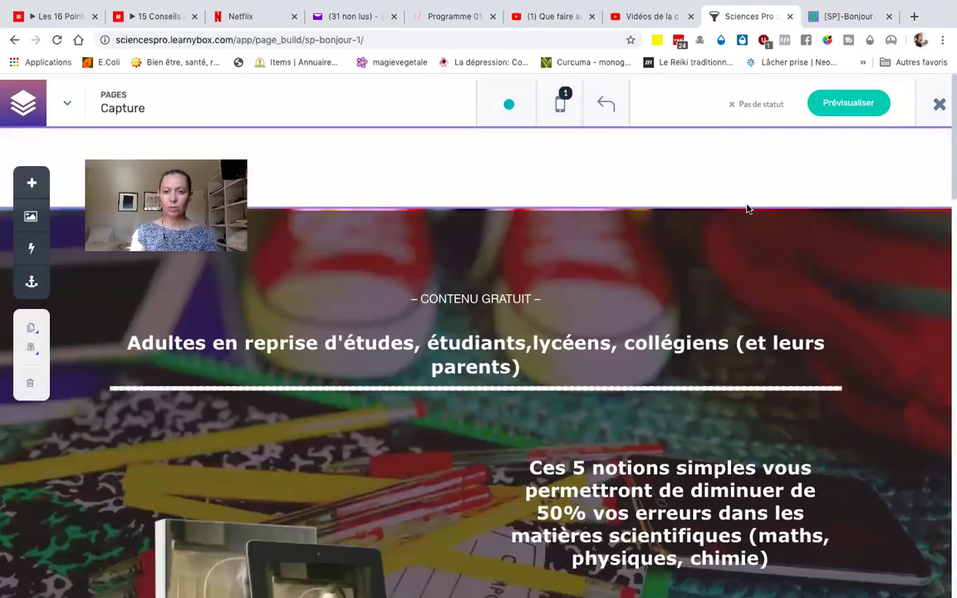
pyautogui.scroll(-8, 746, 210)
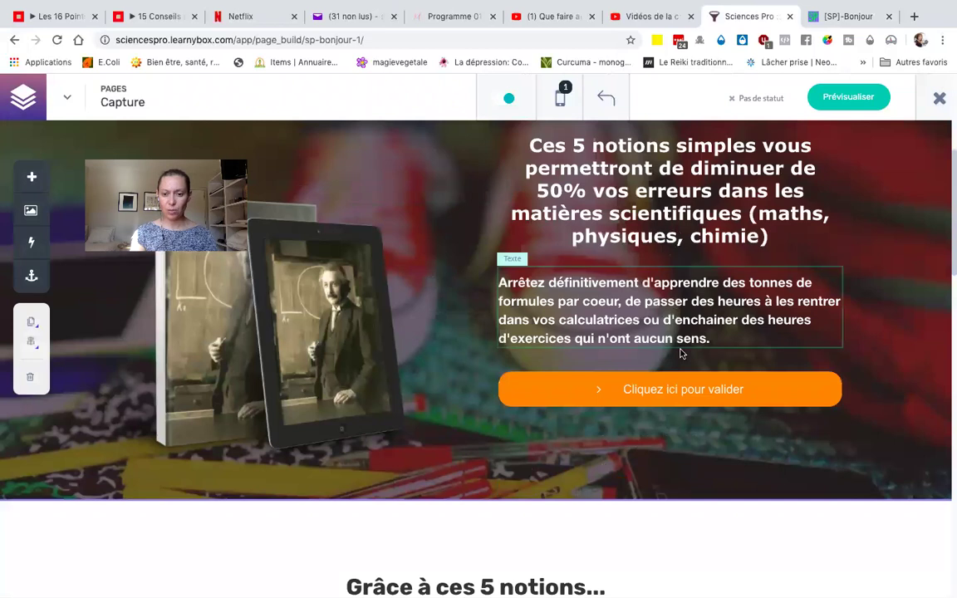
pyautogui.click(675, 391)
pyautogui.click(675, 391)
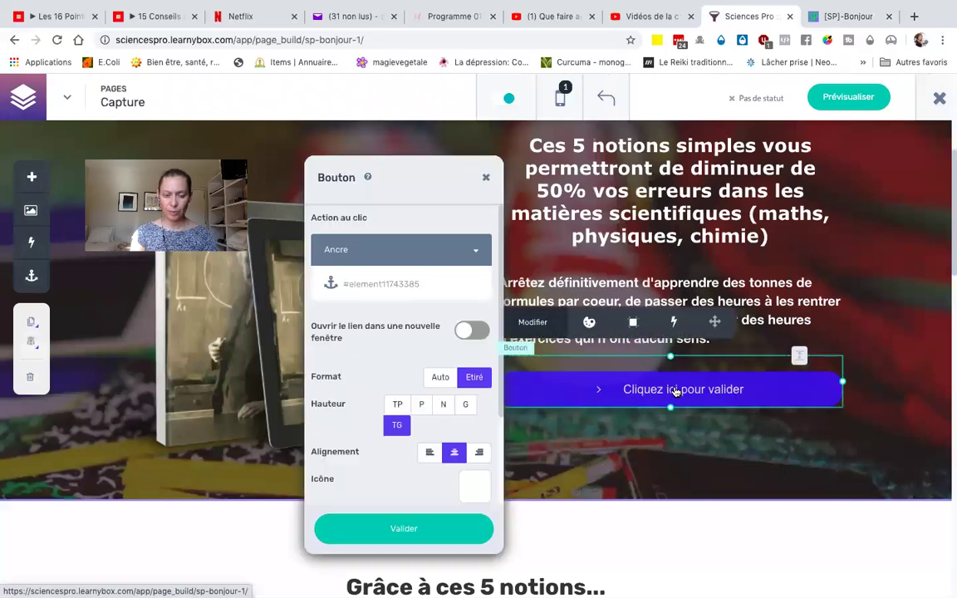
pyautogui.click(409, 287)
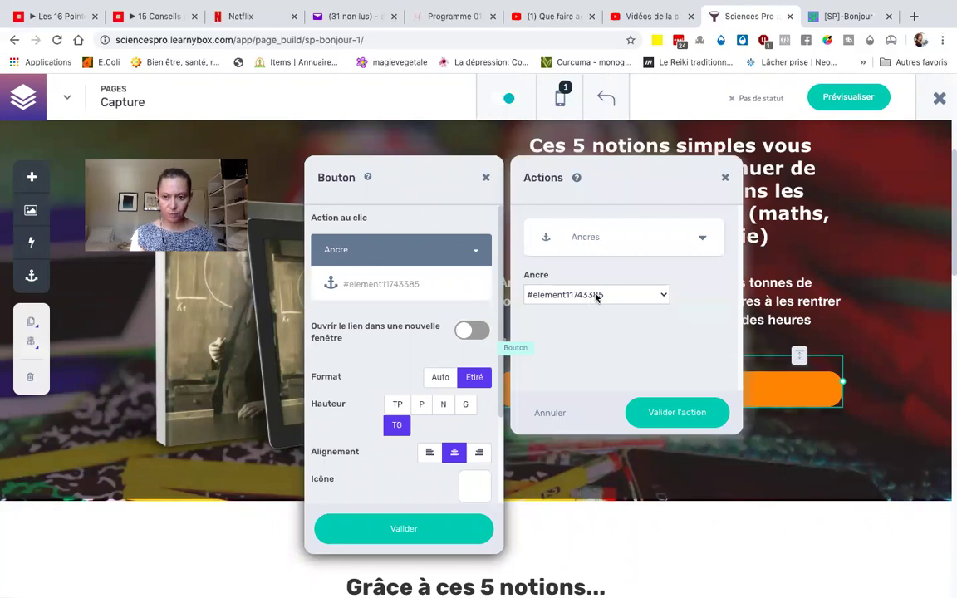
pyautogui.click(589, 238)
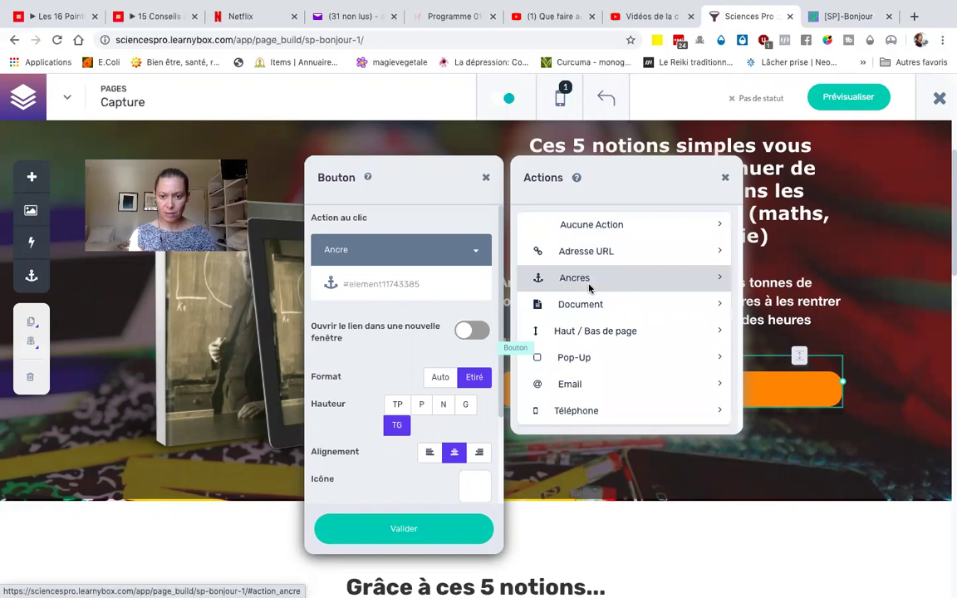
pyautogui.click(576, 359)
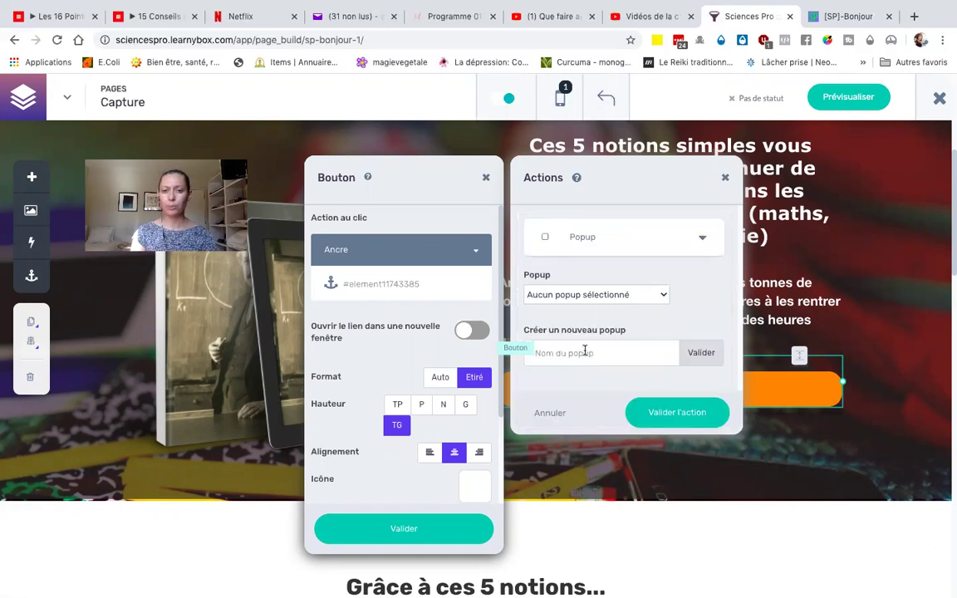
# - Choose popup #1 as the button's target, then validate the action and the button settings
pyautogui.click(604, 297)
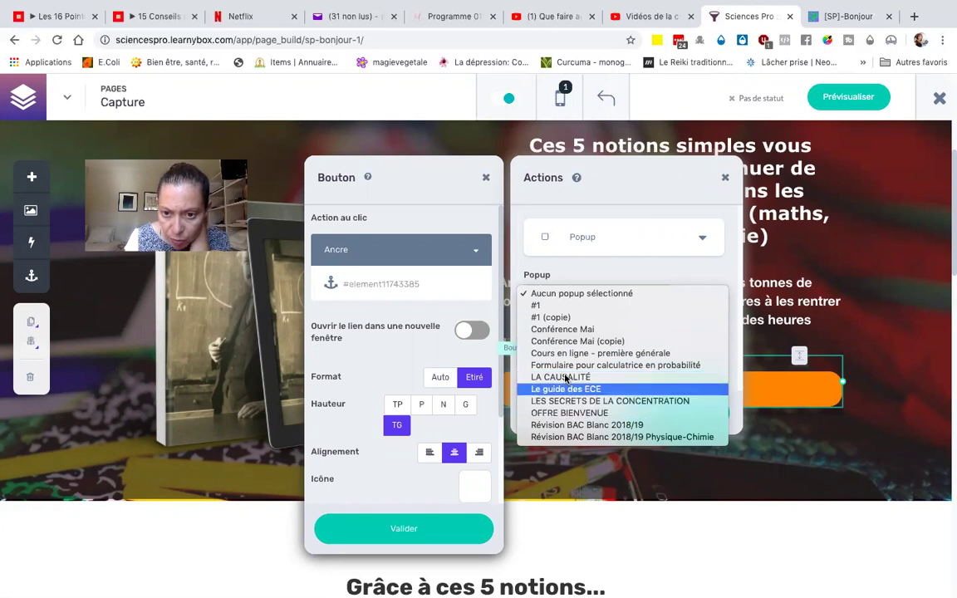
pyautogui.click(538, 306)
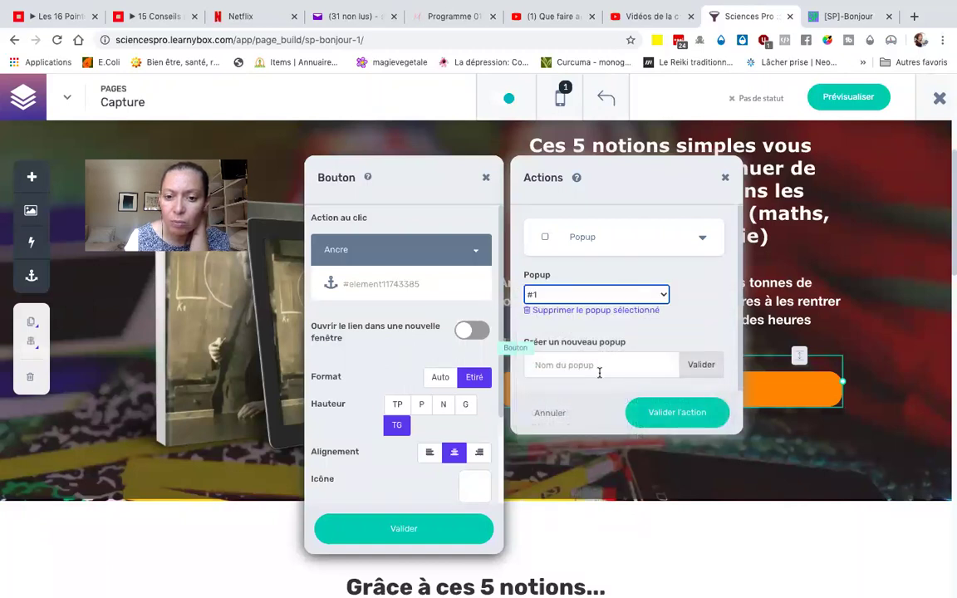
pyautogui.click(658, 413)
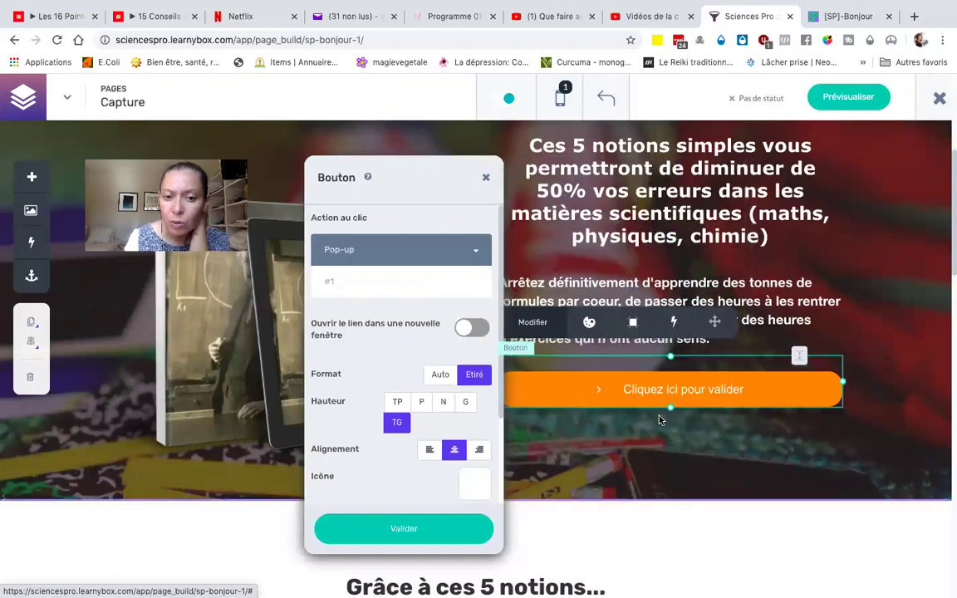
pyautogui.click(444, 534)
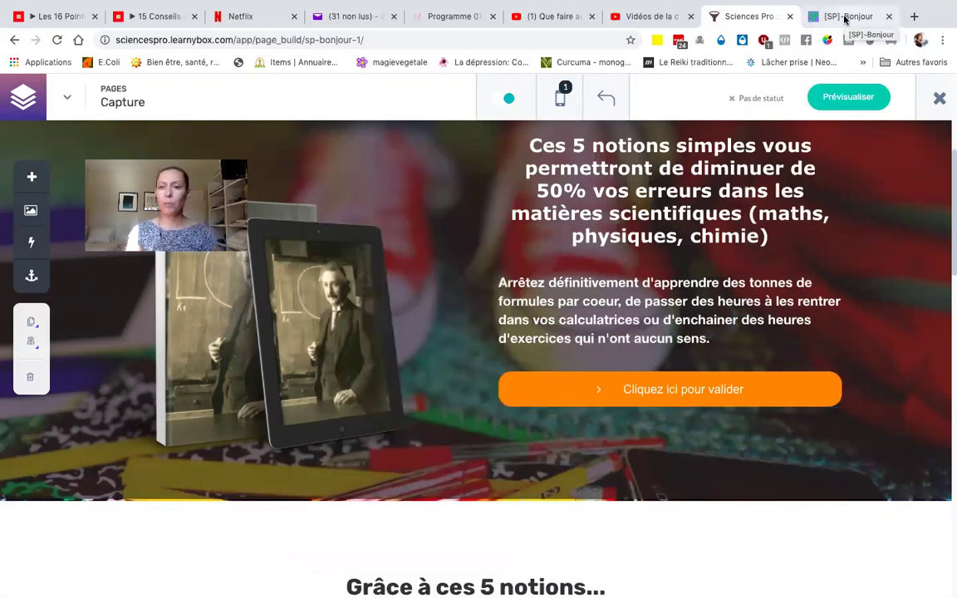
# - Reload the page preview and test the Cliquez ici pour valider button with its popup
pyautogui.click(844, 17)
pyautogui.moveTo(314, 7)
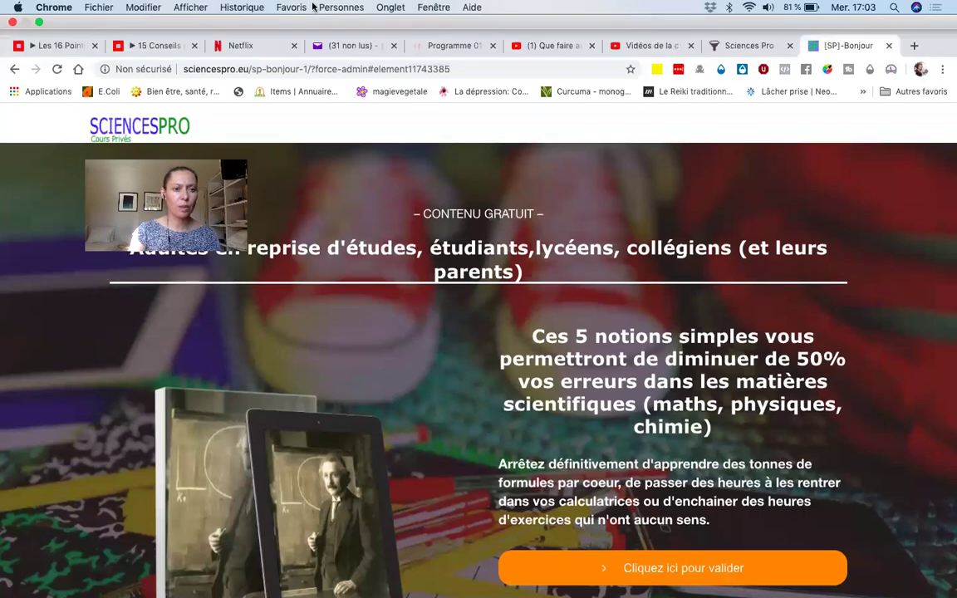
pyautogui.click(57, 72)
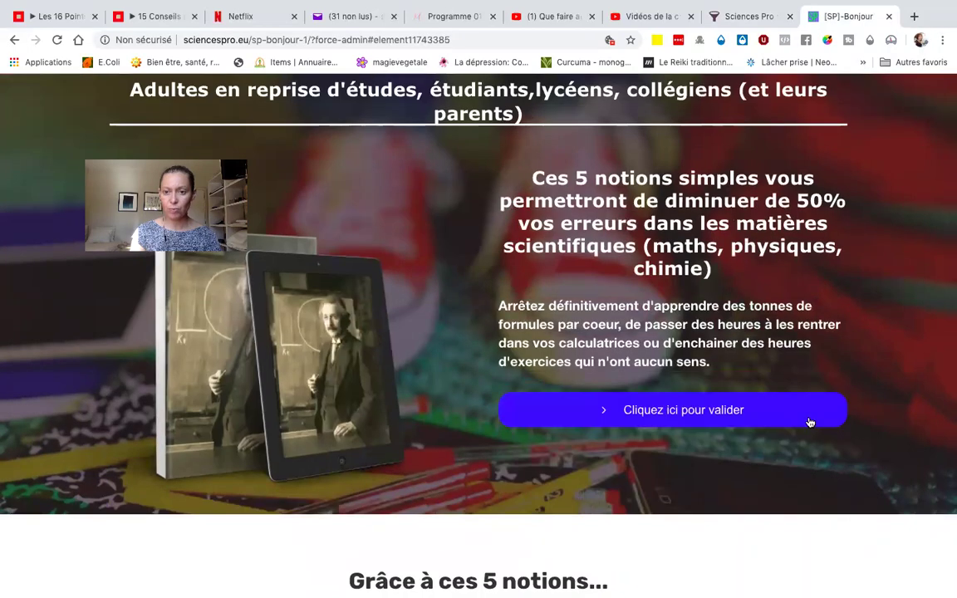
pyautogui.click(810, 423)
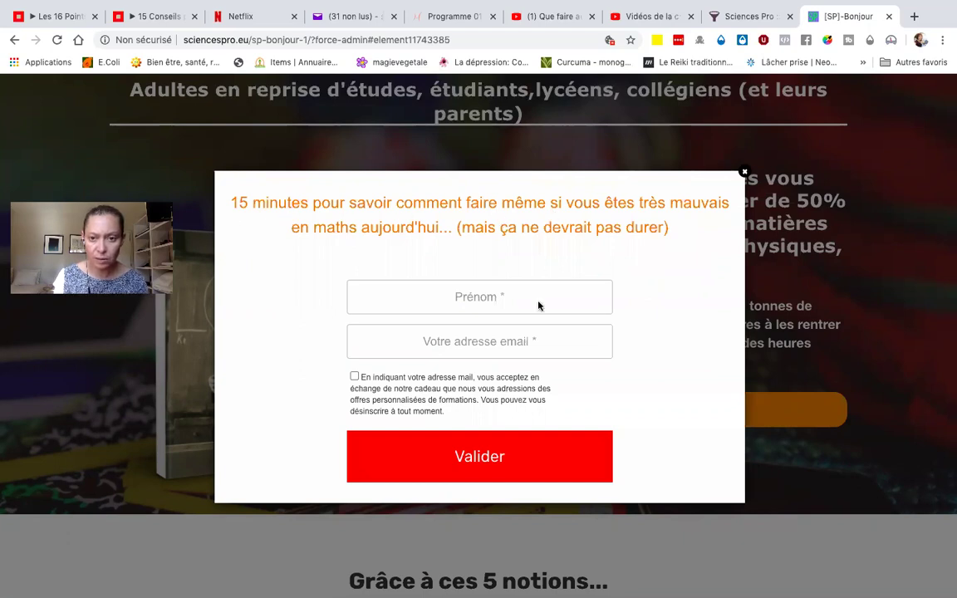
# - Back in the page editor, open popup #1 for editing from the click action of the Cliquez ici pour valider button
pyautogui.click(742, 17)
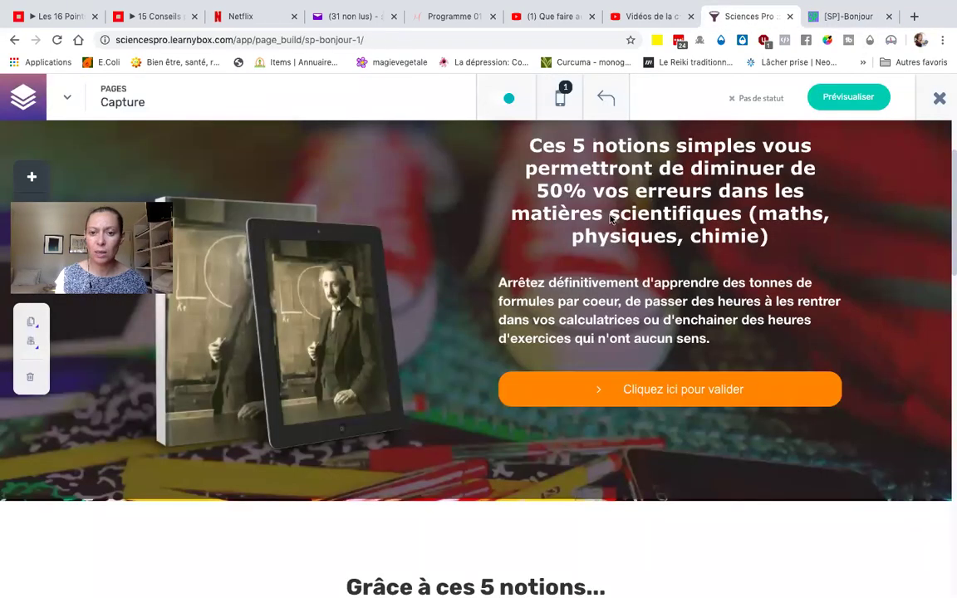
pyautogui.click(646, 392)
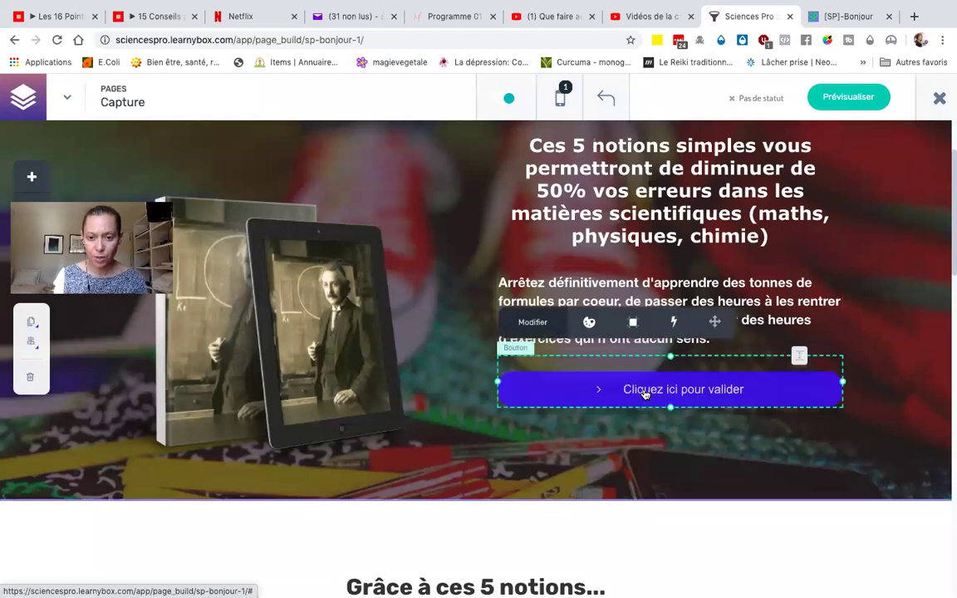
pyautogui.doubleClick(645, 392)
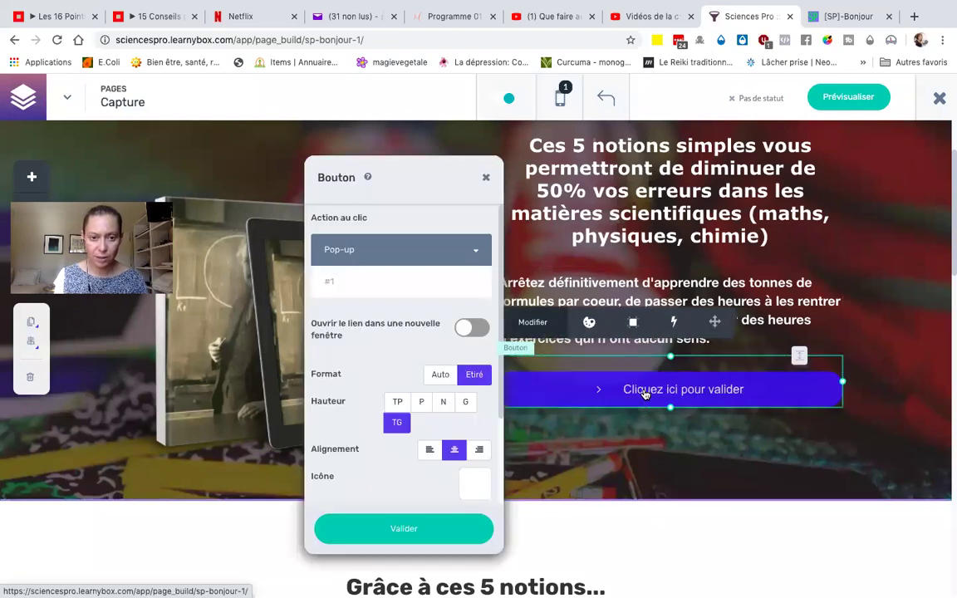
pyautogui.click(382, 283)
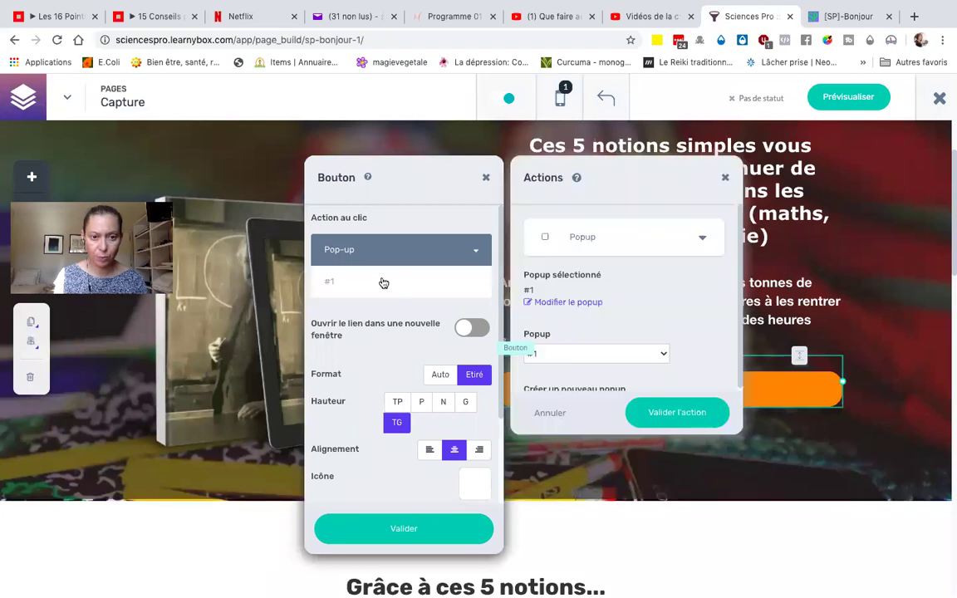
pyautogui.click(549, 304)
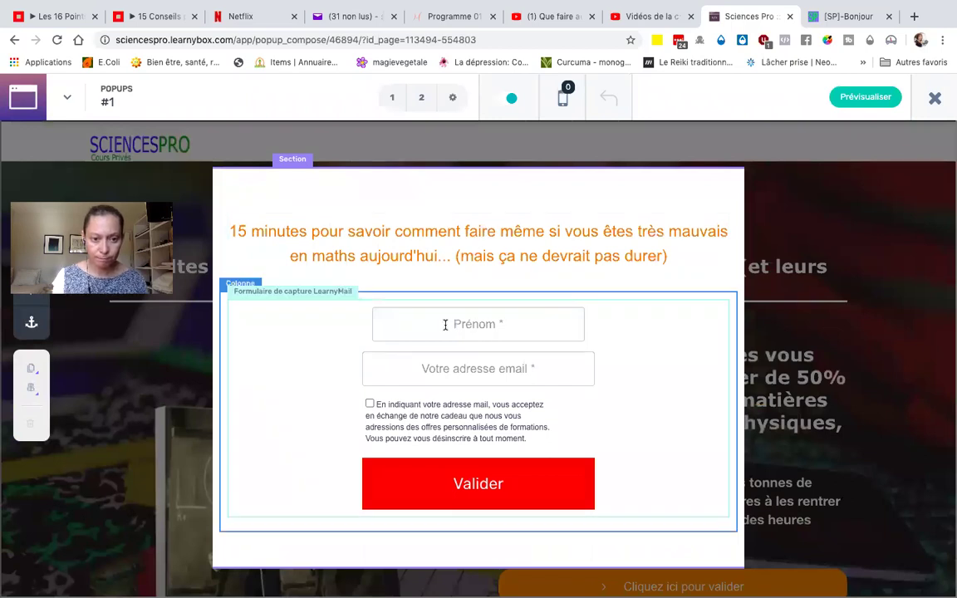
# - Set the popup's LearnyMail capture form to Capture-Accueil and validate the form settings
pyautogui.click(299, 308)
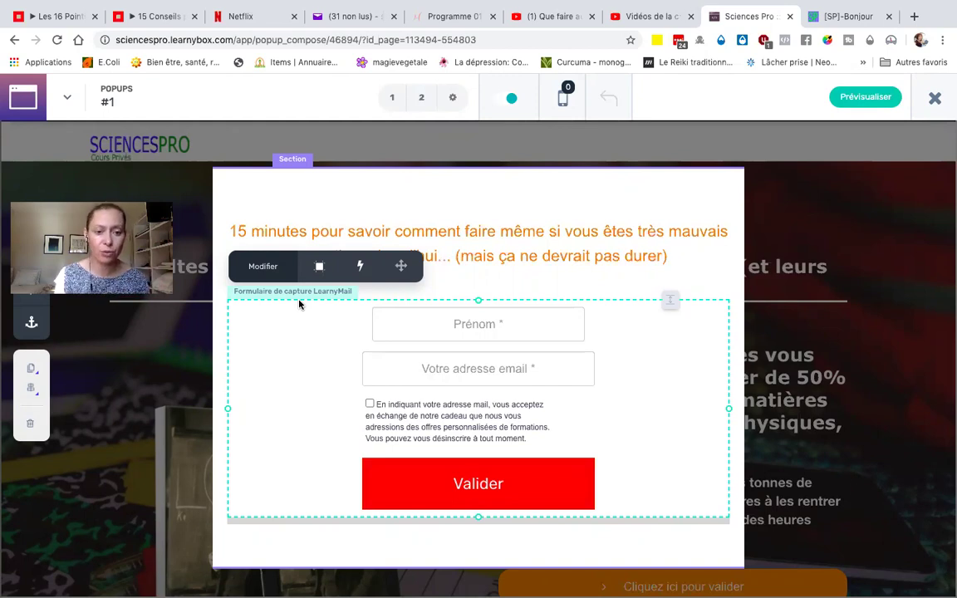
pyautogui.click(299, 304)
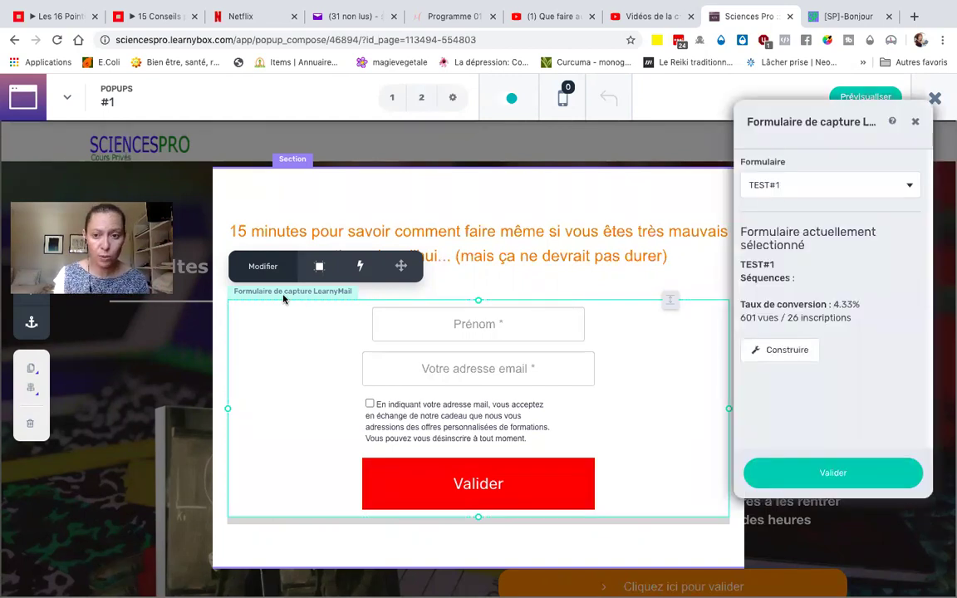
pyautogui.click(798, 188)
pyautogui.scroll(2, 802, 214)
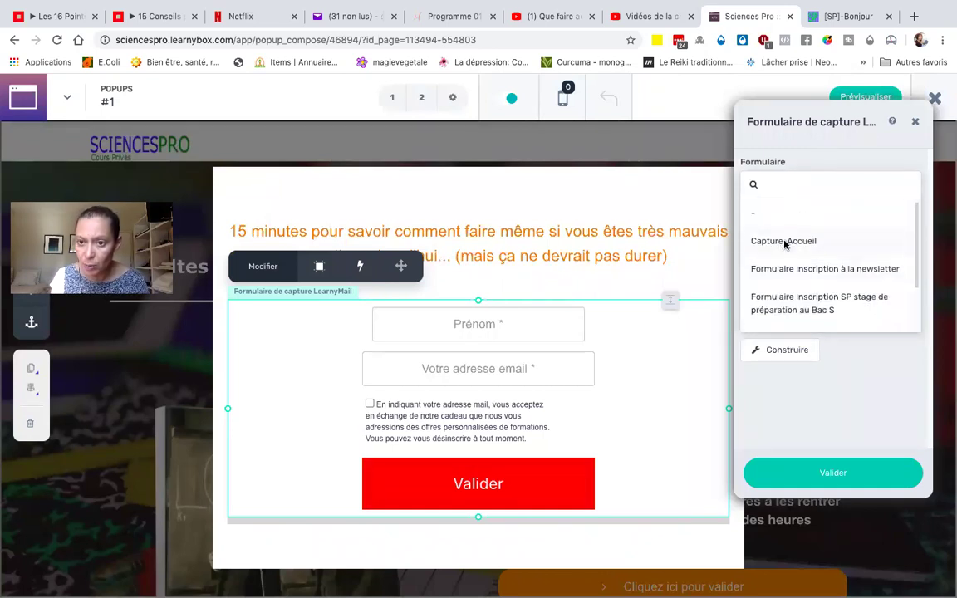
pyautogui.click(785, 242)
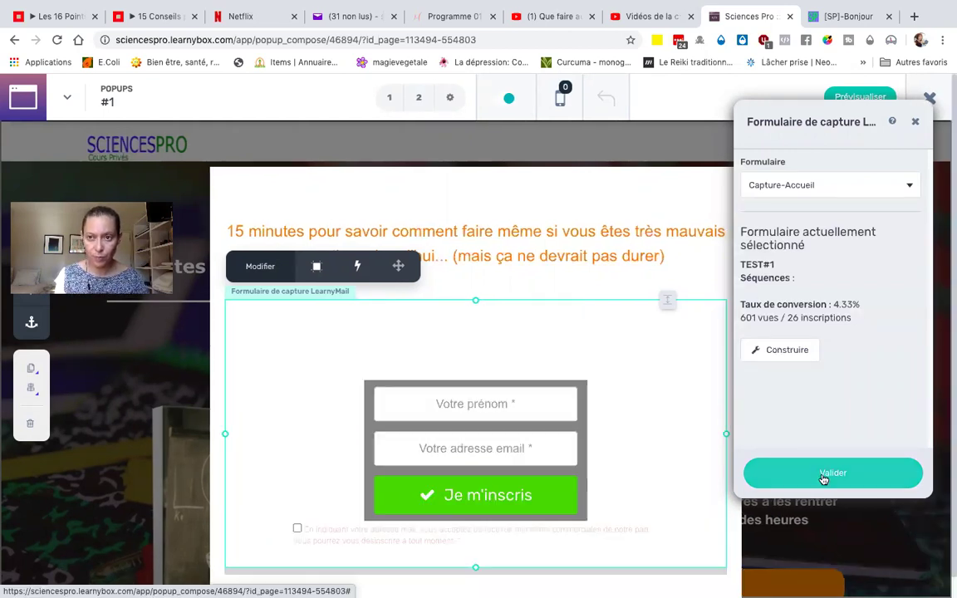
pyautogui.click(822, 475)
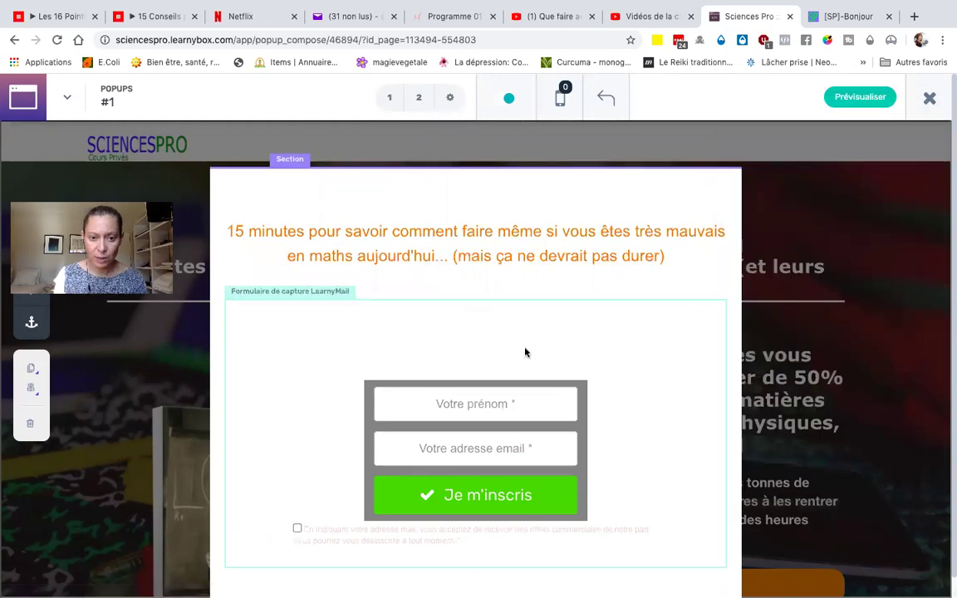
# - Examine the headline and hero content in the published page preview for wording to reuse in the popup
pyautogui.click(832, 17)
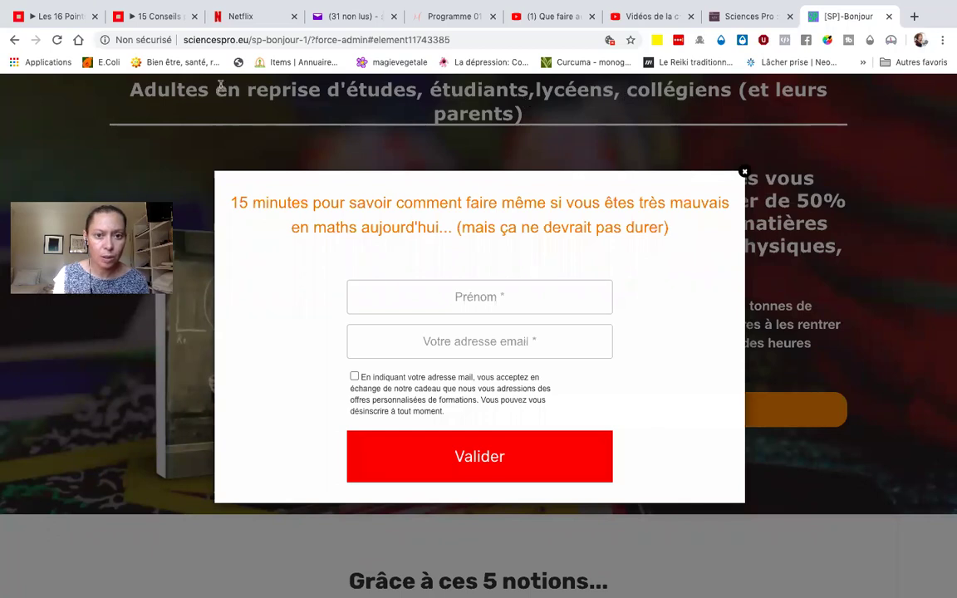
pyautogui.moveTo(140, 94); pyautogui.dragTo(555, 130)
pyautogui.scroll(3, 472, 131)
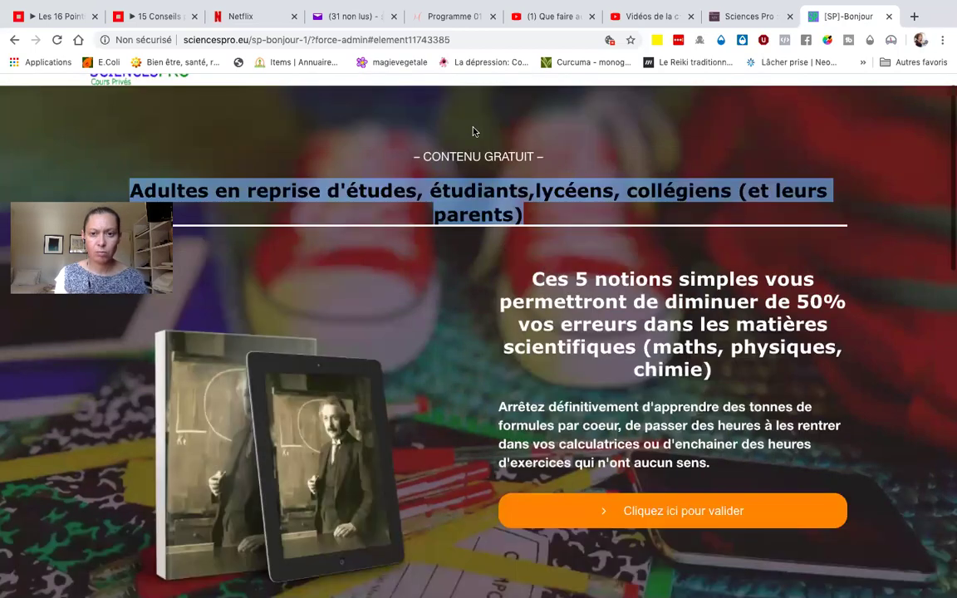
pyautogui.scroll(-1, 473, 131)
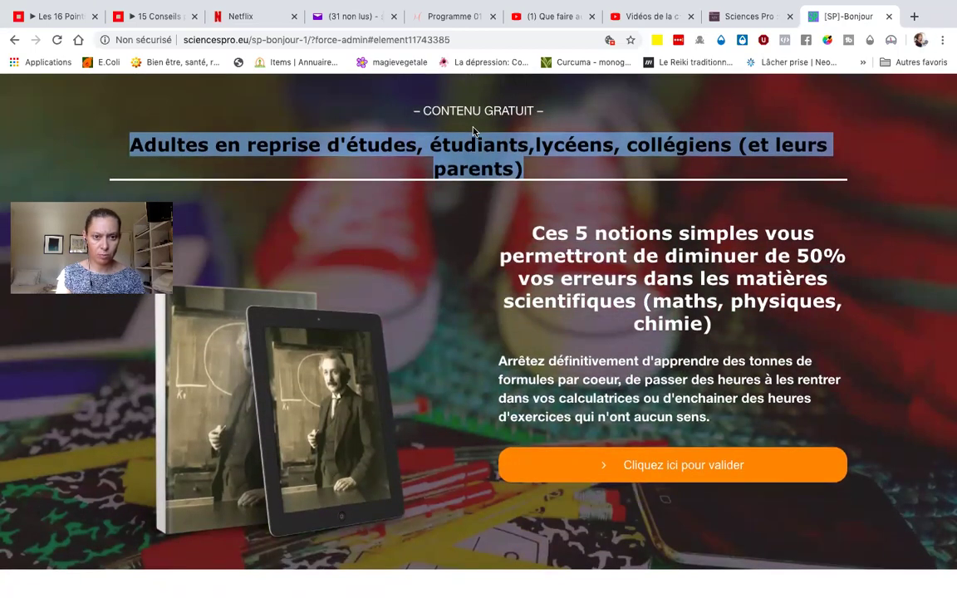
pyautogui.click(473, 132)
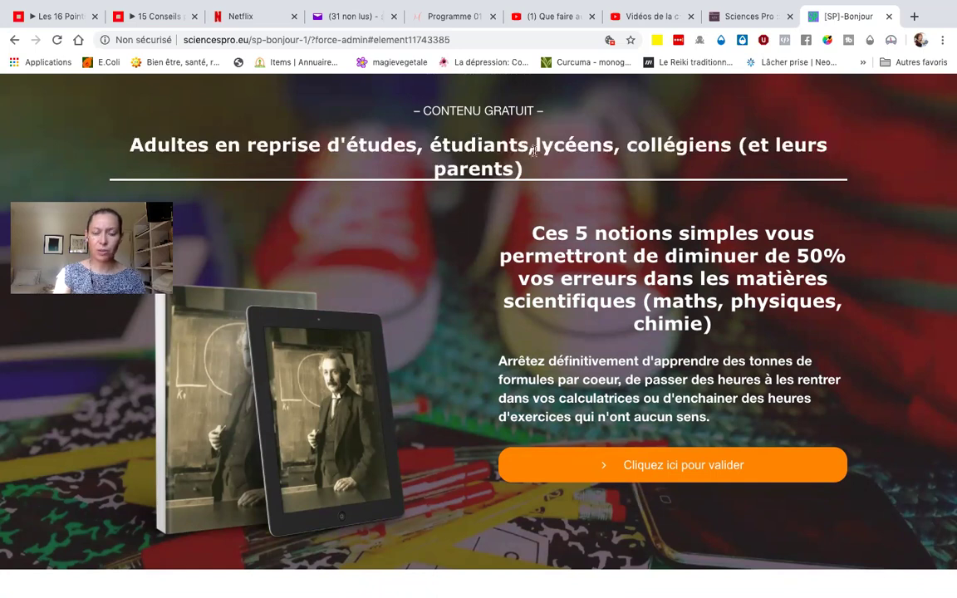
pyautogui.scroll(-6, 534, 149)
pyautogui.scroll(3, 534, 150)
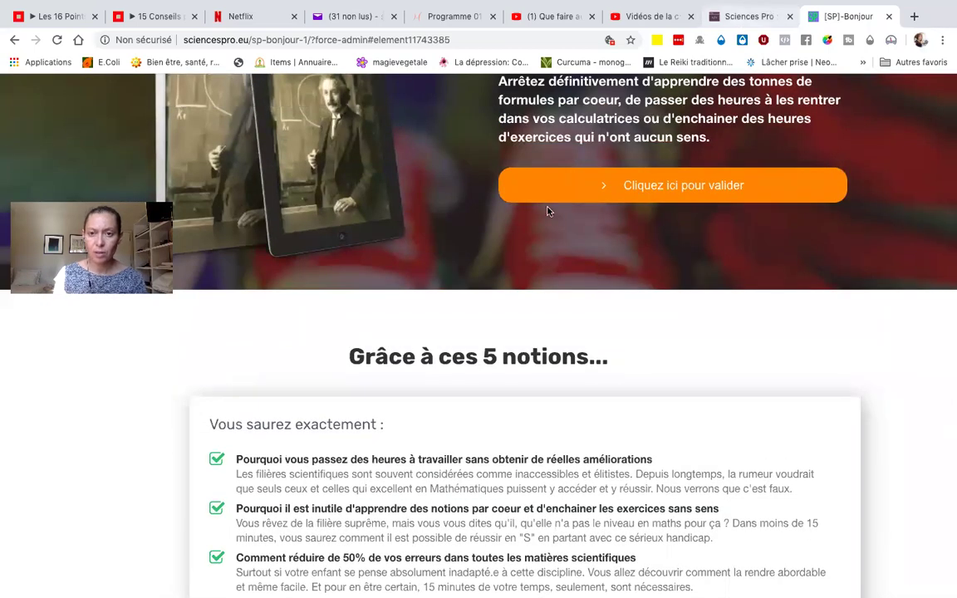
pyautogui.scroll(5, 547, 209)
pyautogui.scroll(-2, 326, 277)
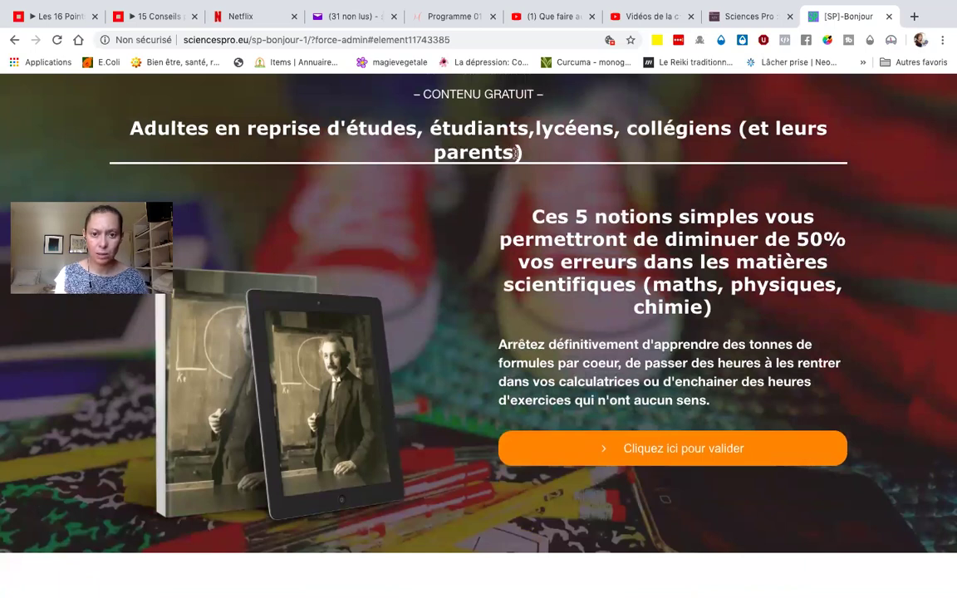
pyautogui.moveTo(515, 152); pyautogui.dragTo(174, 120)
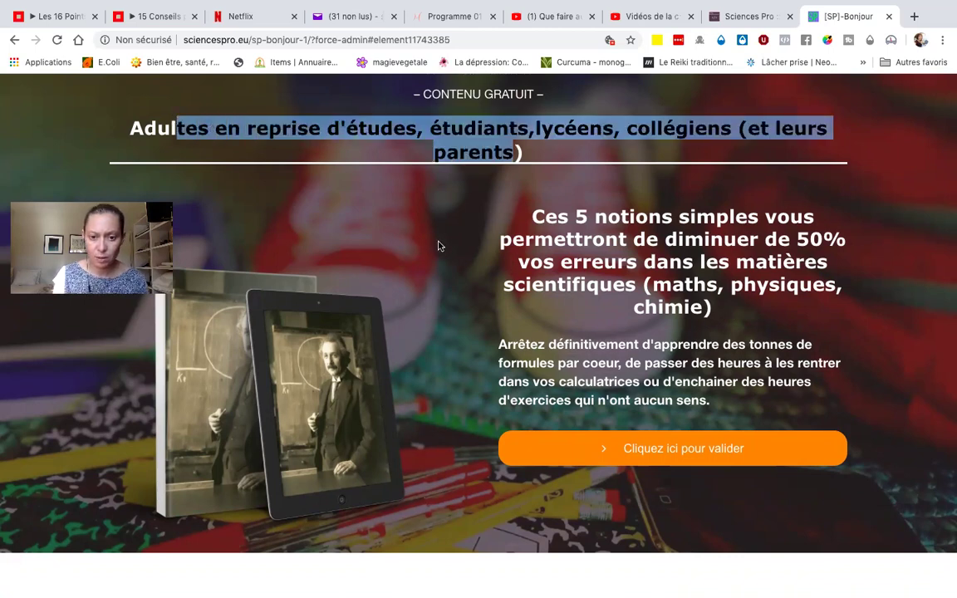
# - Replace the popup's title with the preview's bottom form heading, RÉUSSIR DANS LES MATIÈRES SCIENTIFIQUES, C'EST SIMPLE, and centre it
pyautogui.scroll(-10, 440, 248)
pyautogui.moveTo(315, 206); pyautogui.dragTo(685, 250)
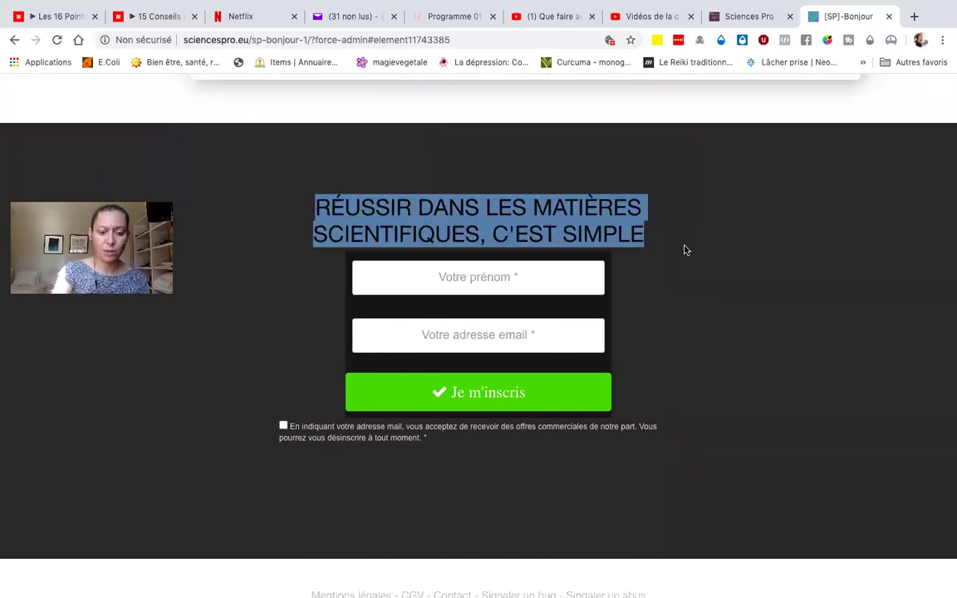
pyautogui.click(745, 20)
pyautogui.click(406, 252)
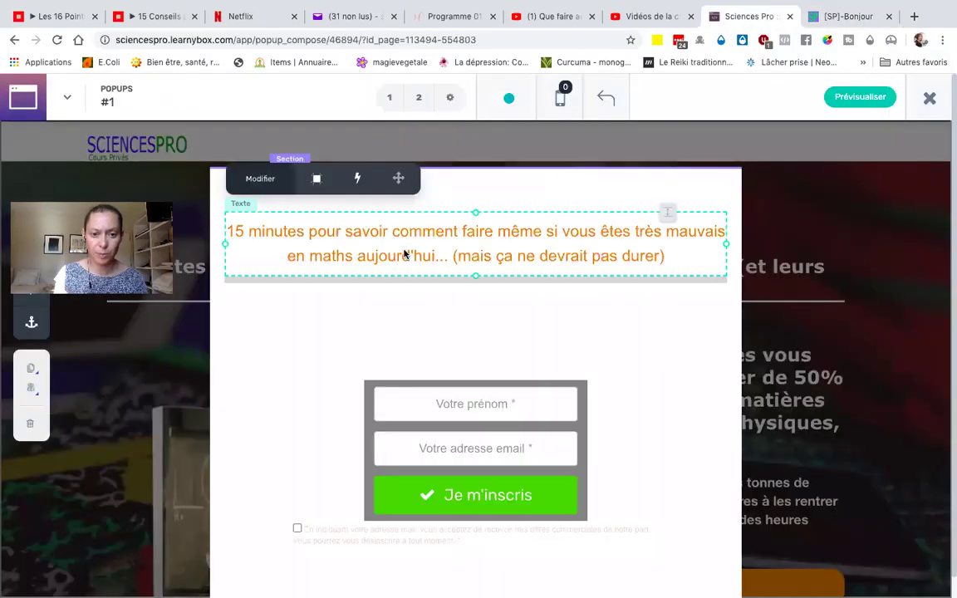
pyautogui.click(231, 232)
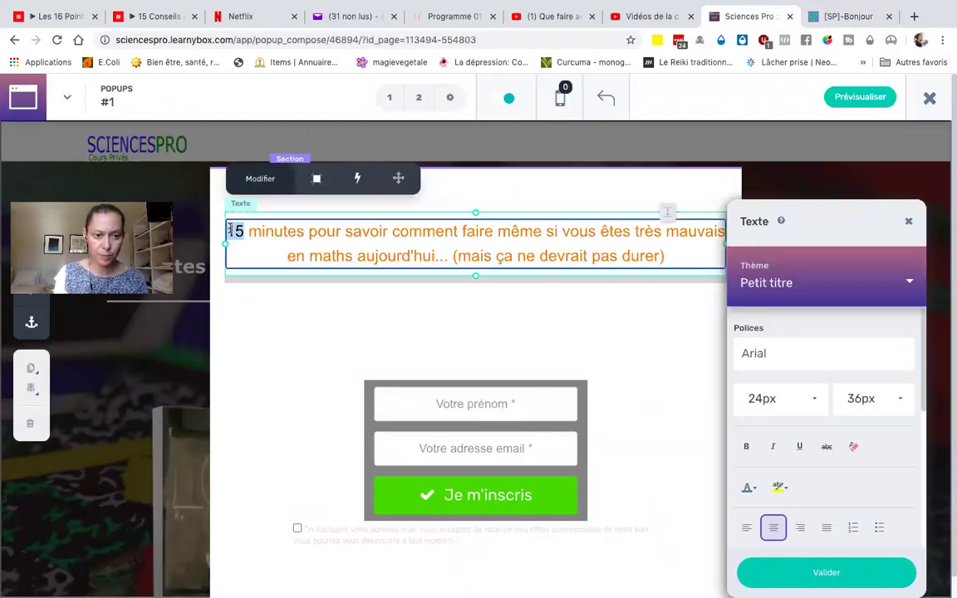
pyautogui.moveTo(231, 232); pyautogui.dragTo(687, 252)
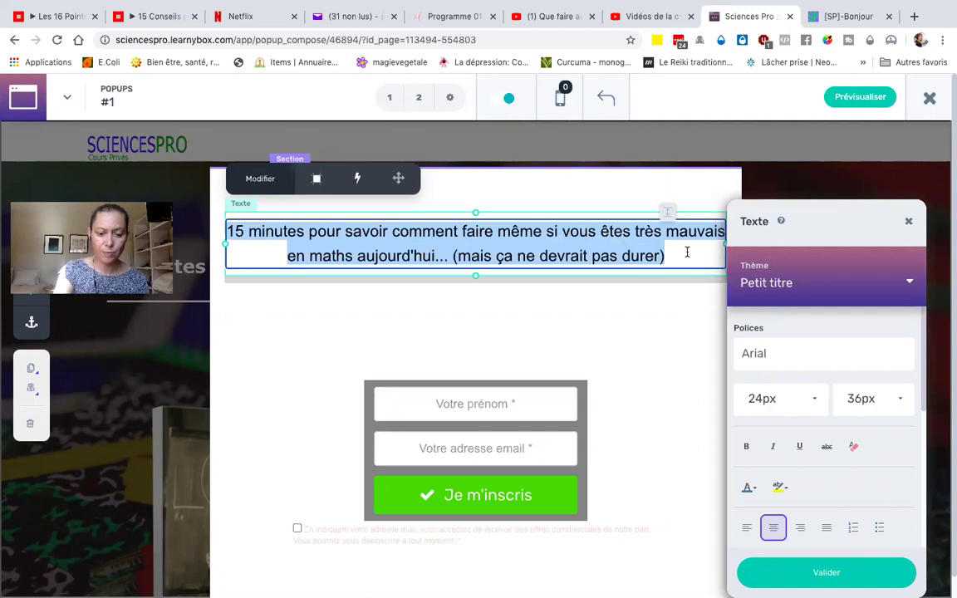
pyautogui.write("RÉUSSIR DANS LES MATIÈRES SCIENTI-FIQUES, C'EST SIMPLE")
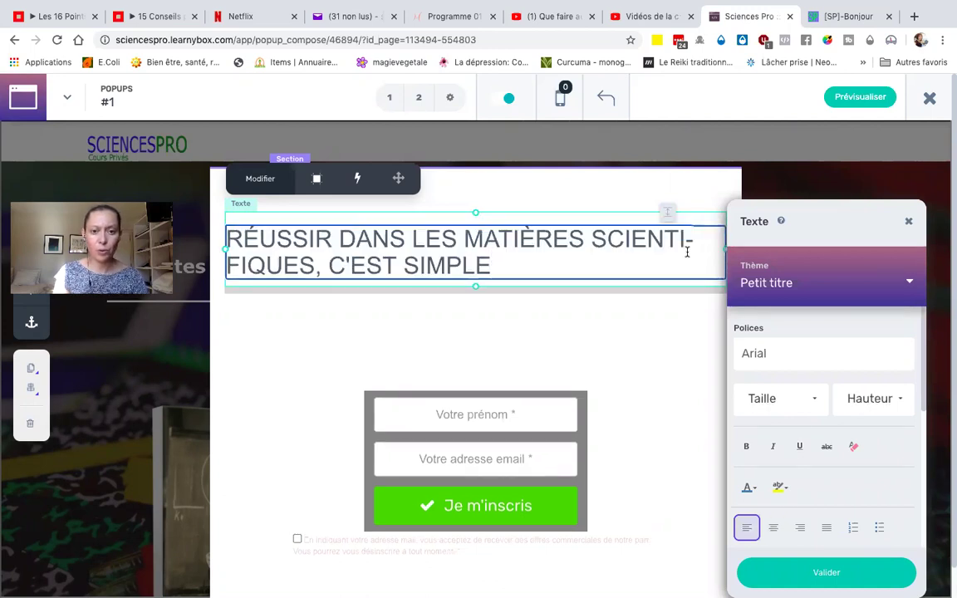
pyautogui.click(773, 526)
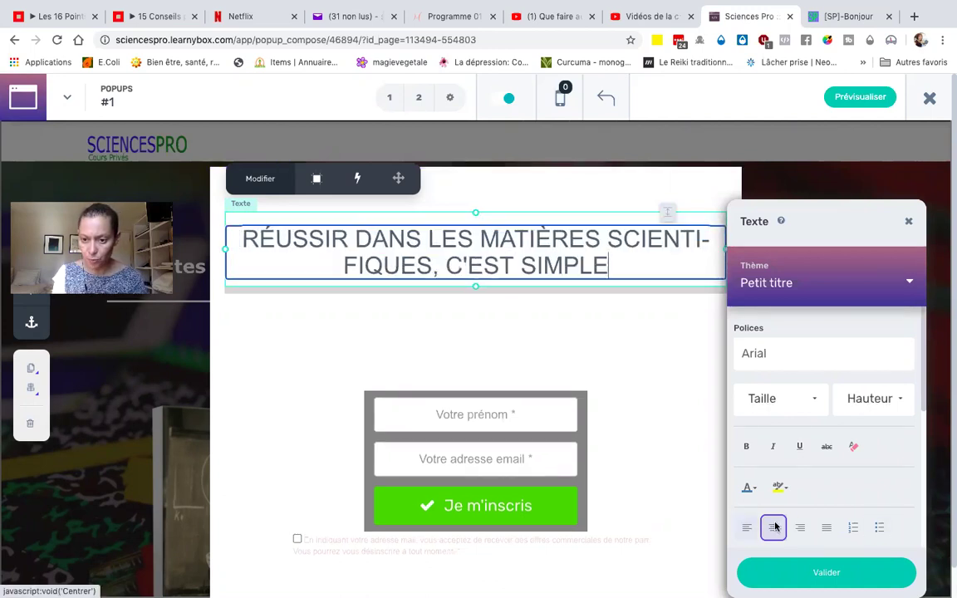
# - Switch to the desktop sticky notes and copy the SciencesPro orange colour code F3BE32
pyautogui.click(754, 490)
pyautogui.hotkey('ctrl', 'Left')
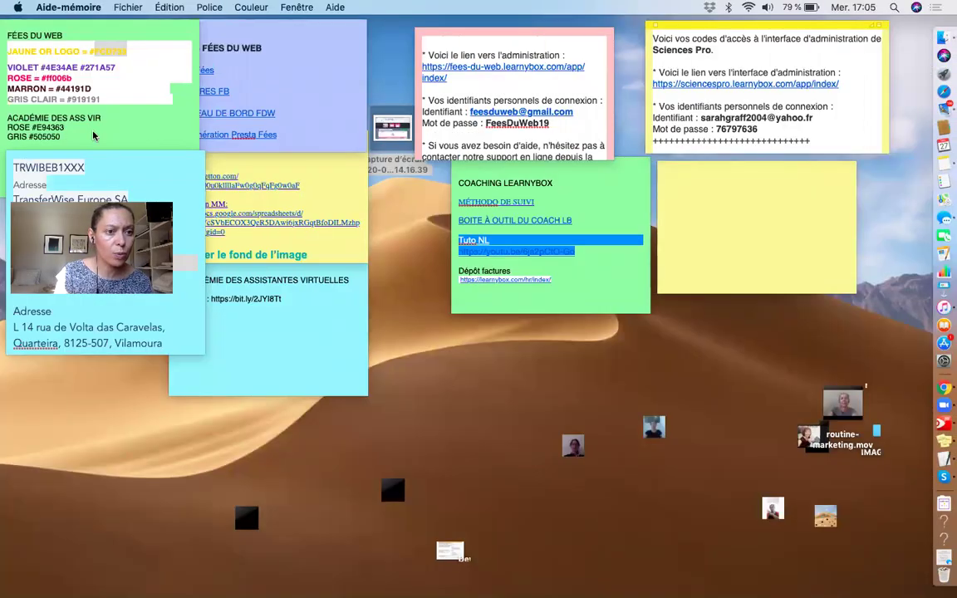
pyautogui.scroll(-5, 104, 100)
pyautogui.scroll(-5, 104, 101)
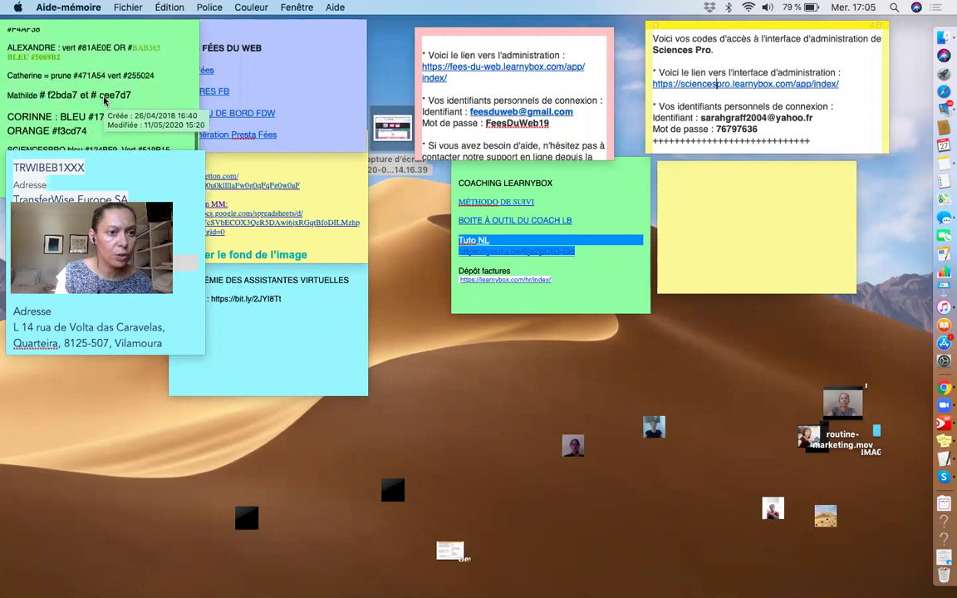
pyautogui.click(108, 163)
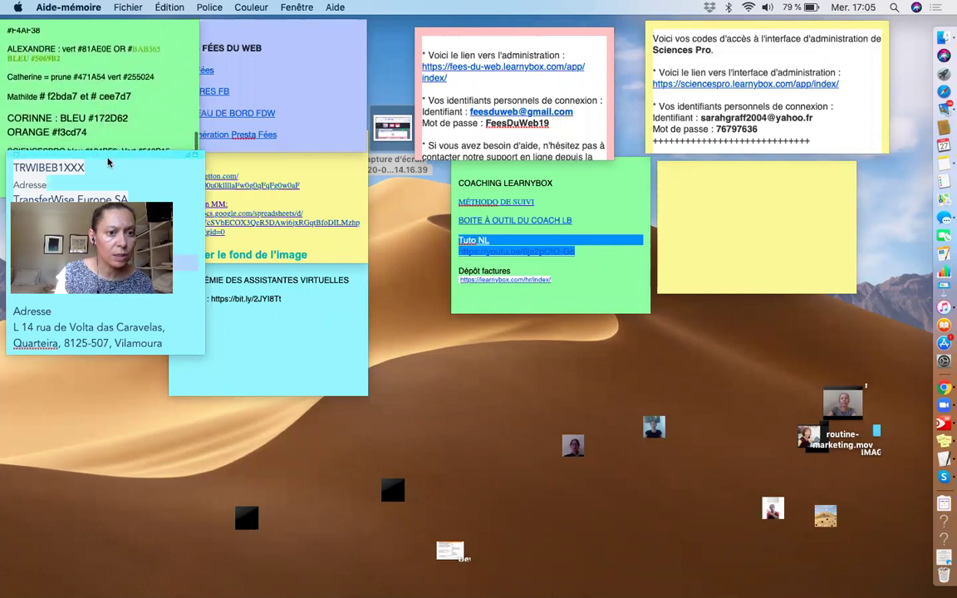
pyautogui.moveTo(108, 162); pyautogui.dragTo(103, 214)
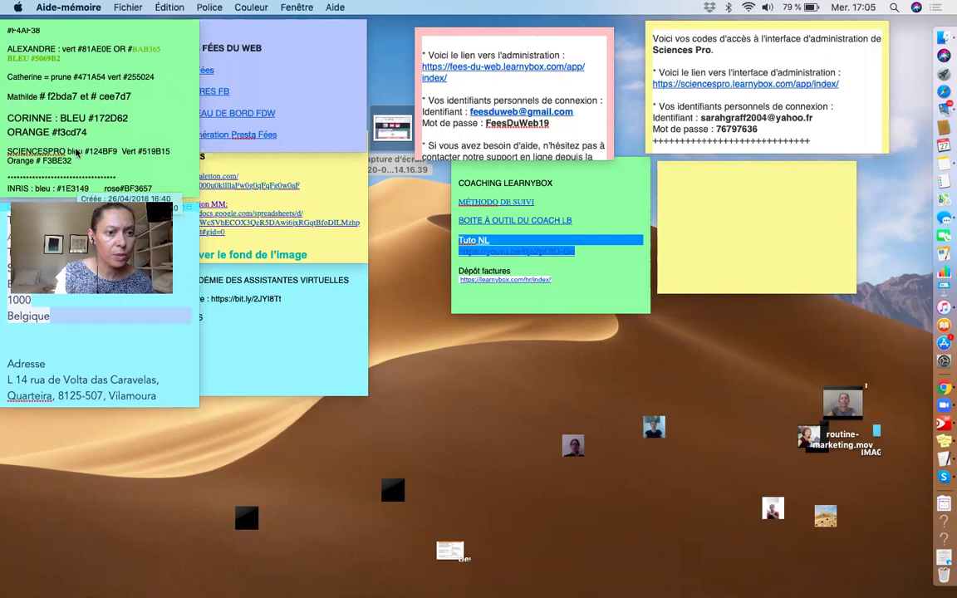
pyautogui.doubleClick(55, 161)
pyautogui.hotkey('ctrl', 'c')
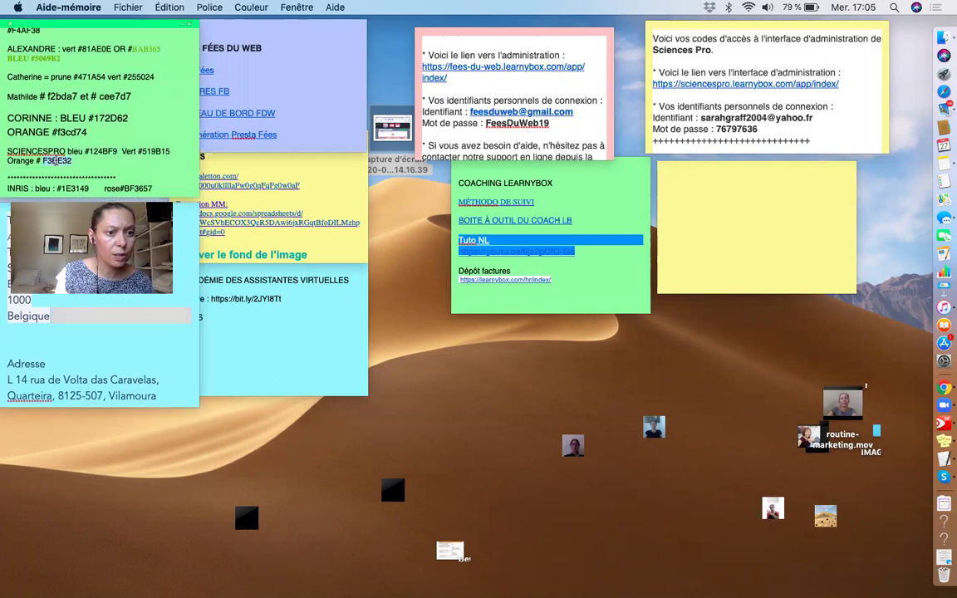
# - Return to the popup editor, colour the whole title with the custom text colour F3BE32 and validate the text settings
pyautogui.press('super+Tab')
pyautogui.click(251, 239)
pyautogui.moveTo(243, 240); pyautogui.dragTo(655, 267)
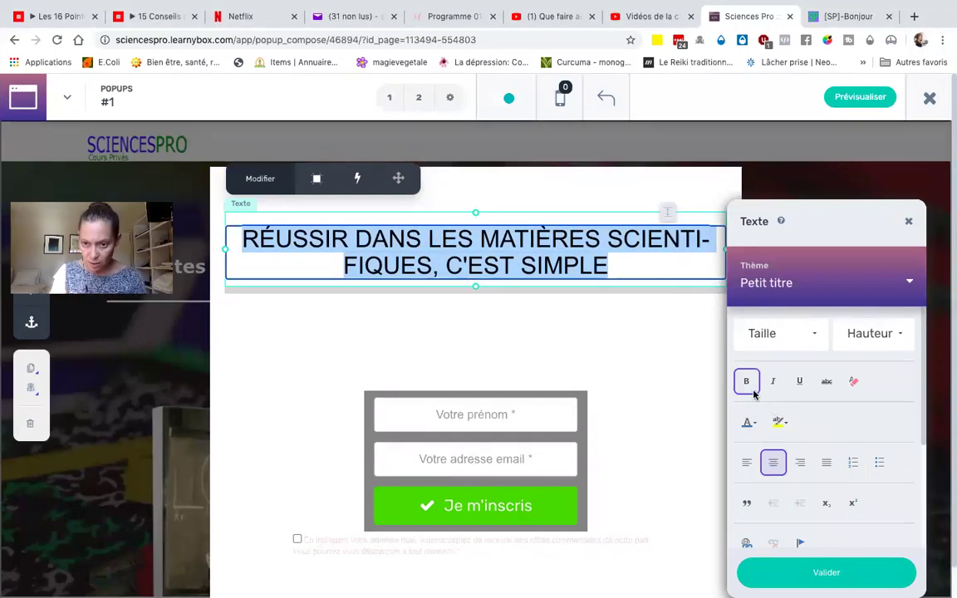
pyautogui.click(750, 421)
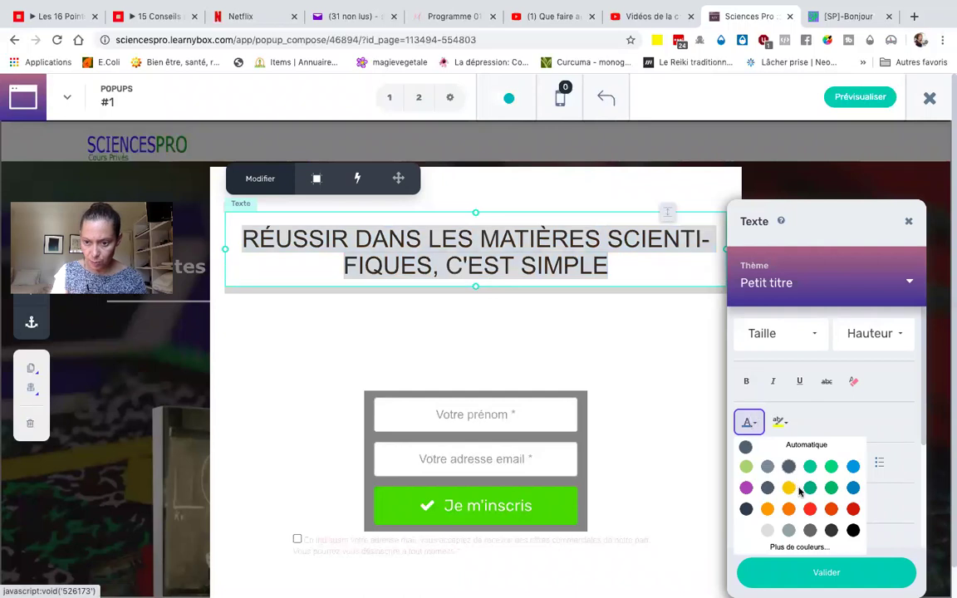
pyautogui.click(798, 547)
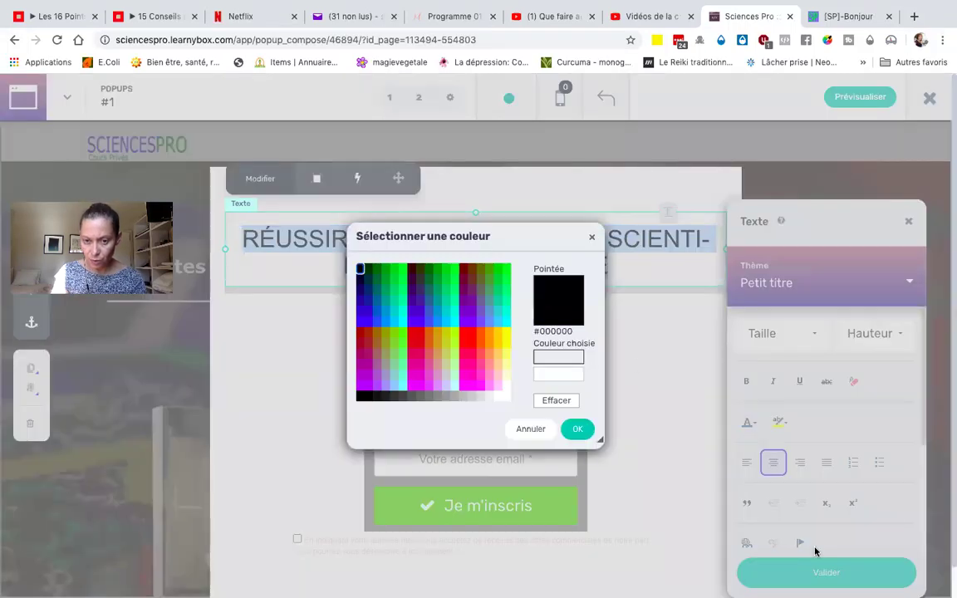
pyautogui.hotkey('ctrl', 'v')
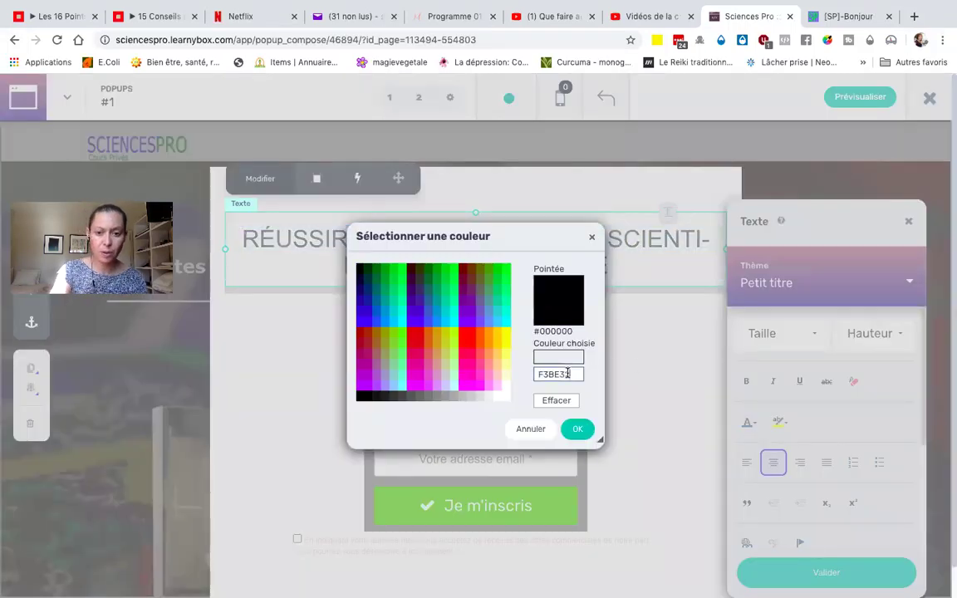
pyautogui.click(577, 428)
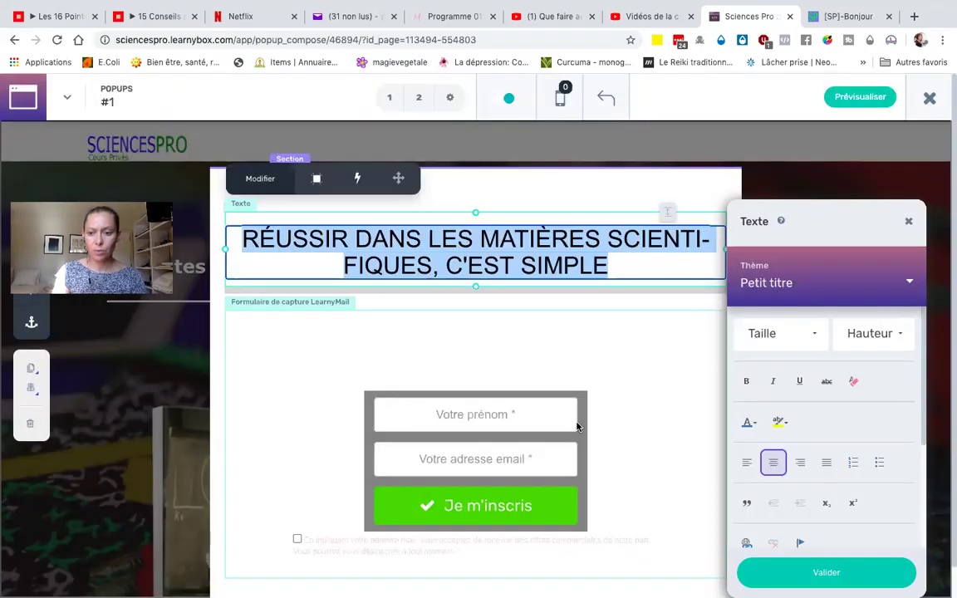
pyautogui.click(751, 573)
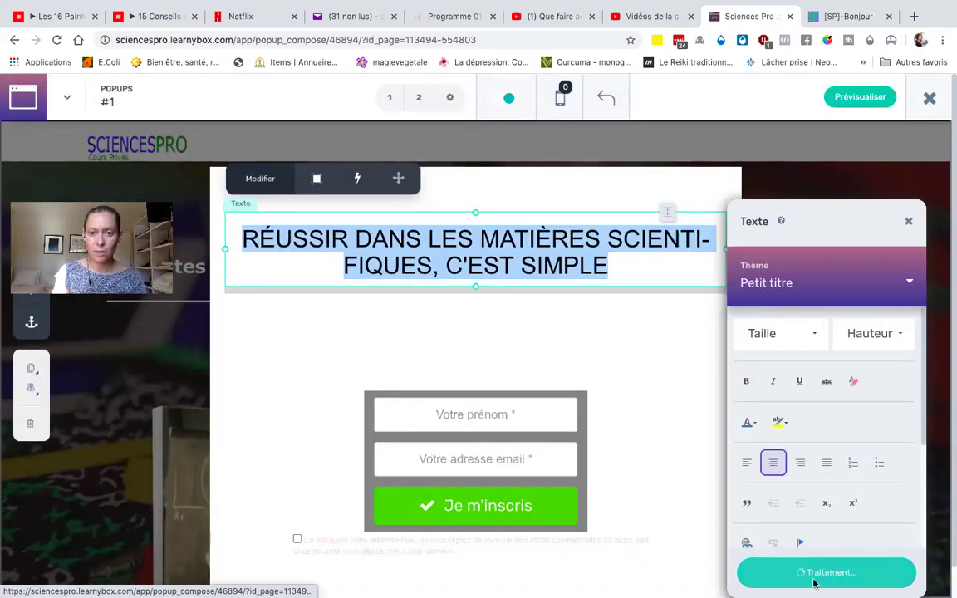
pyautogui.click(615, 272)
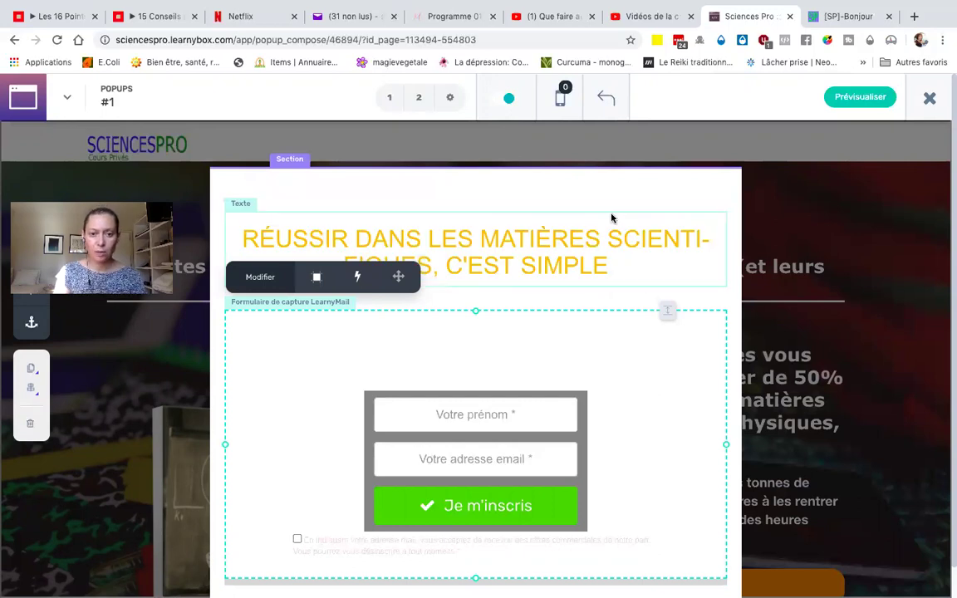
# - Make the popup's whole title bold and validate the text settings
pyautogui.click(247, 238)
pyautogui.doubleClick(248, 238)
pyautogui.moveTo(242, 238); pyautogui.dragTo(629, 271)
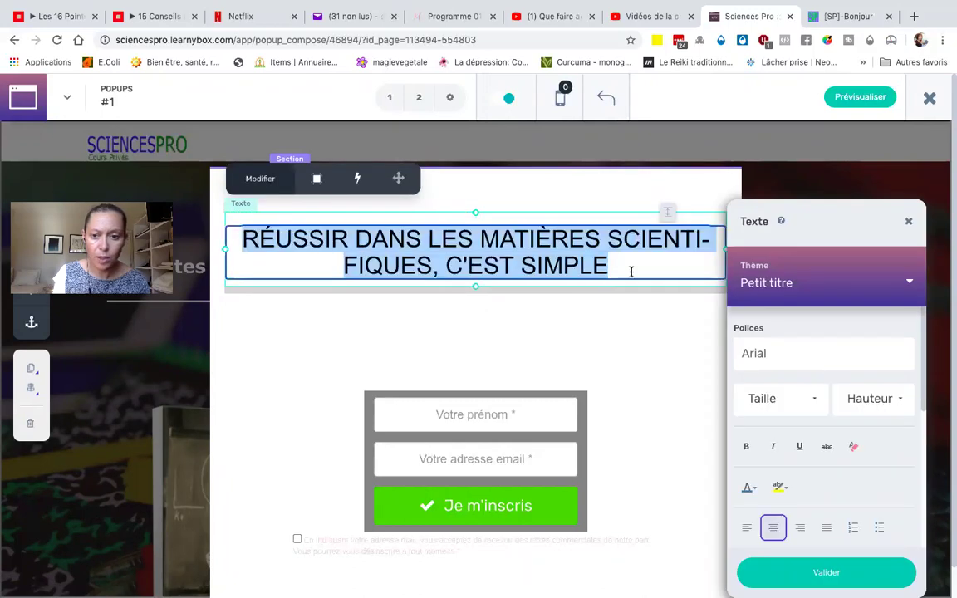
pyautogui.scroll(-5, 781, 399)
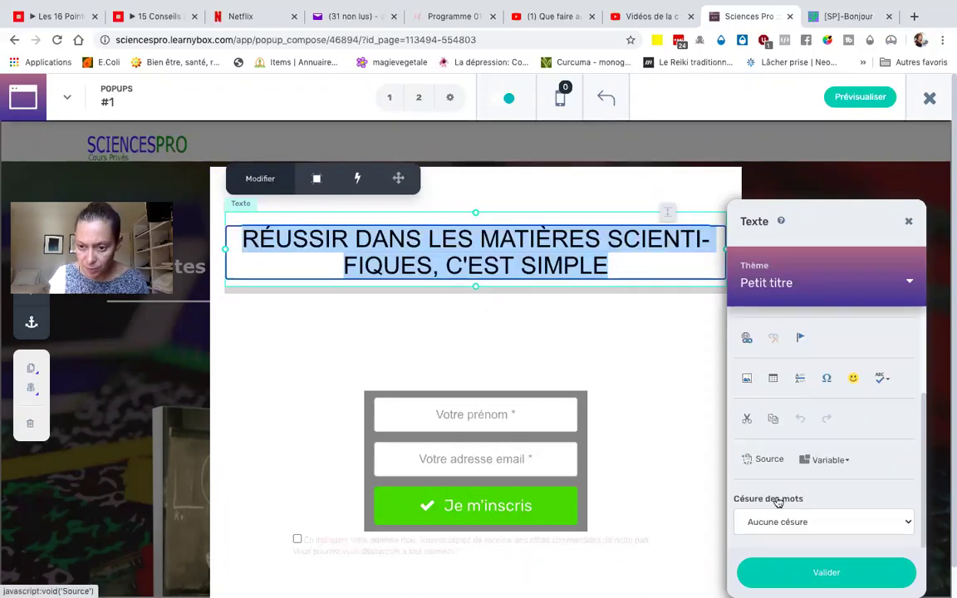
pyautogui.scroll(3, 814, 388)
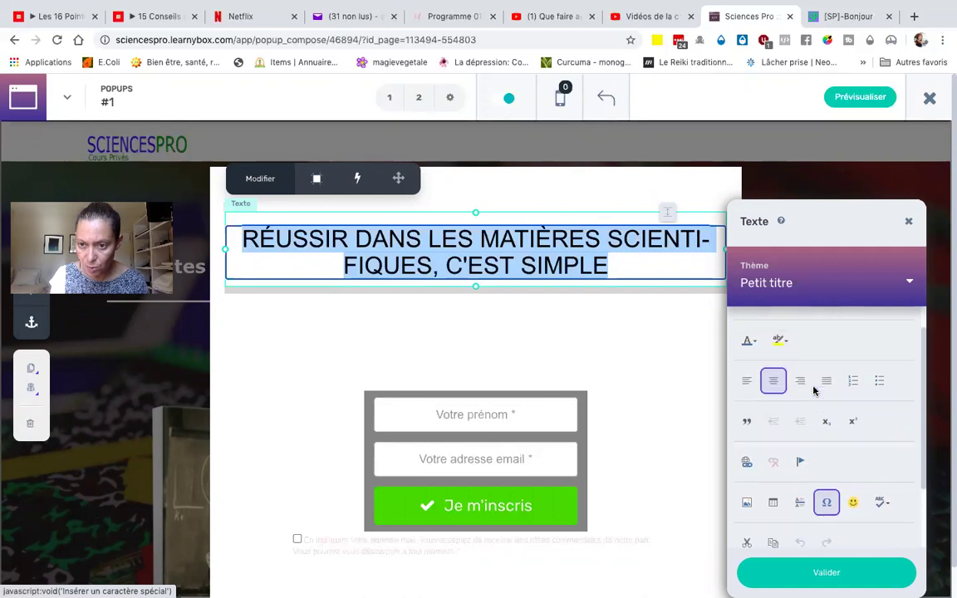
pyautogui.scroll(2, 814, 389)
pyautogui.click(748, 366)
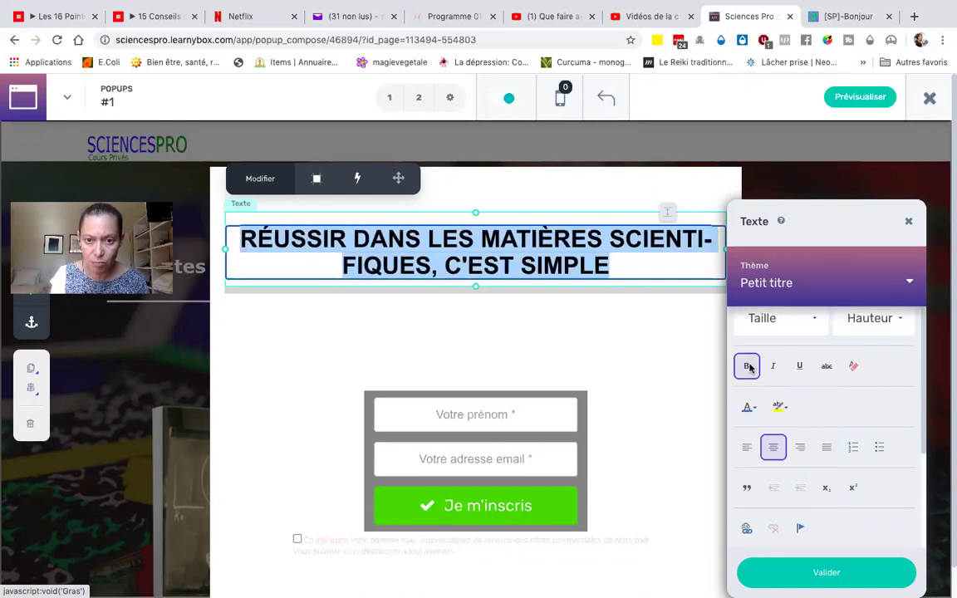
pyautogui.click(823, 570)
pyautogui.click(730, 437)
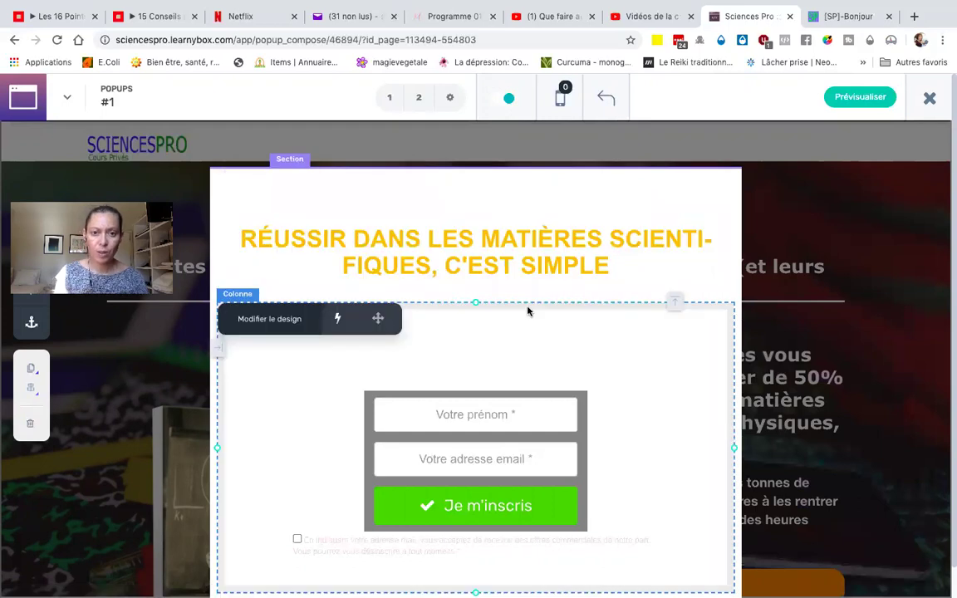
# - Try the whole title at 20, 26 and 28 px, settle on a font size of 32 px, and validate the text settings
pyautogui.click(613, 247)
pyautogui.click(606, 256)
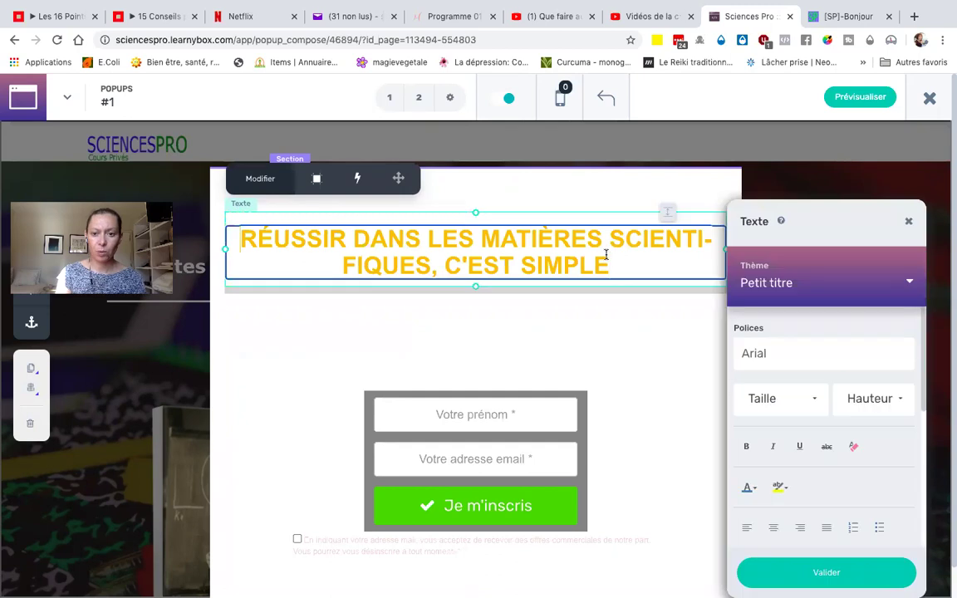
pyautogui.moveTo(613, 263); pyautogui.dragTo(234, 236)
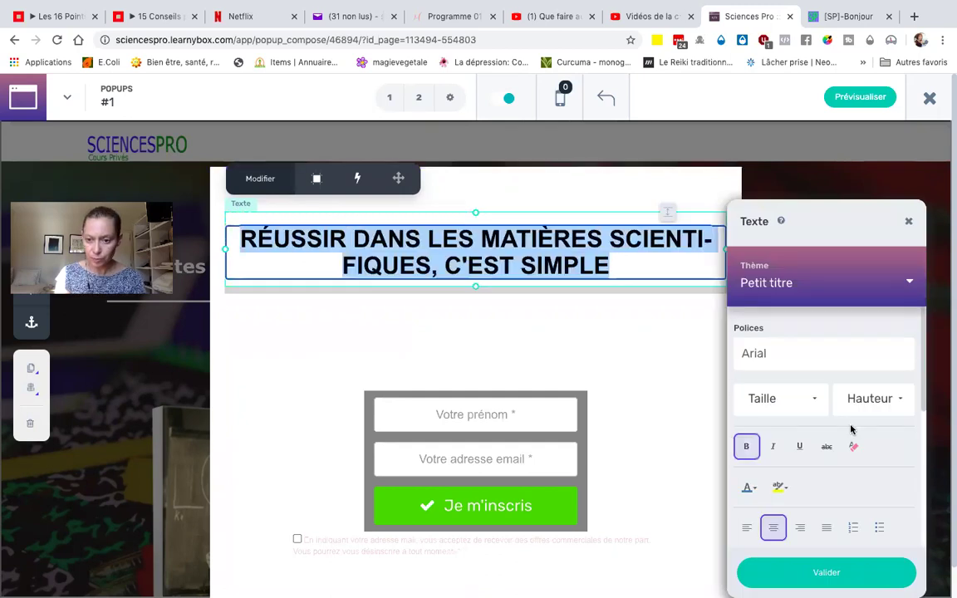
pyautogui.click(812, 398)
pyautogui.scroll(-3, 765, 475)
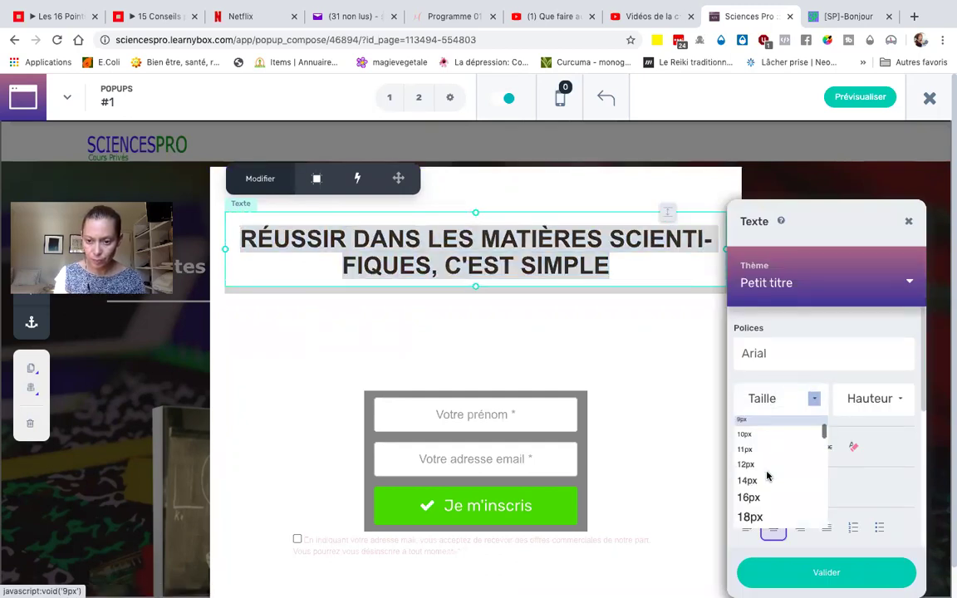
pyautogui.click(765, 474)
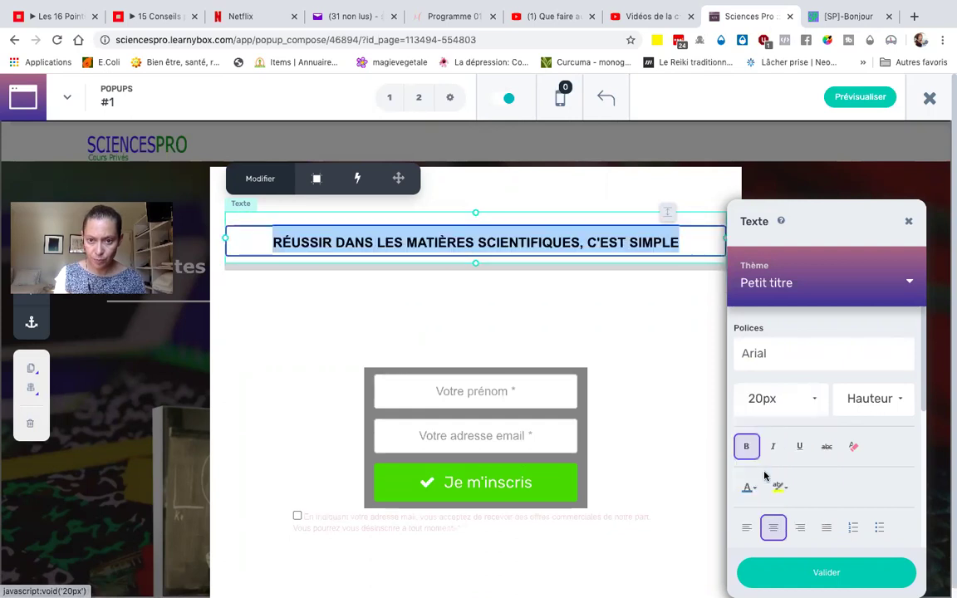
pyautogui.click(812, 399)
pyautogui.scroll(-5, 776, 461)
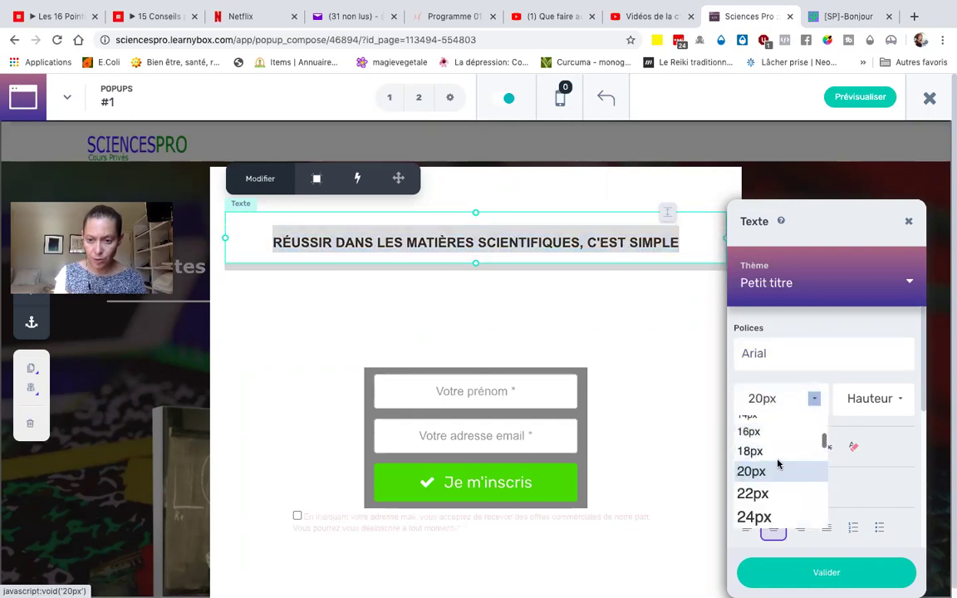
pyautogui.click(770, 477)
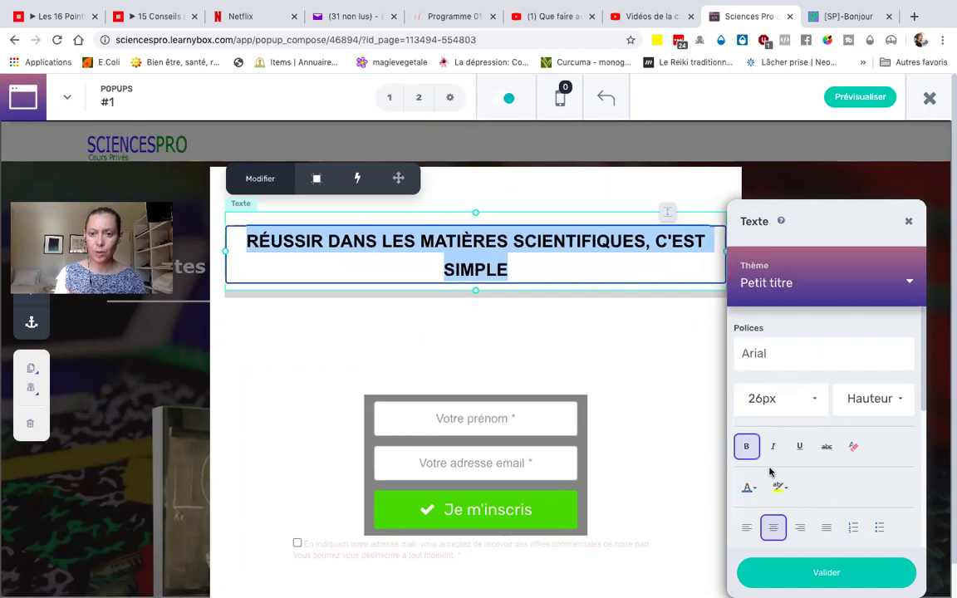
pyautogui.click(764, 398)
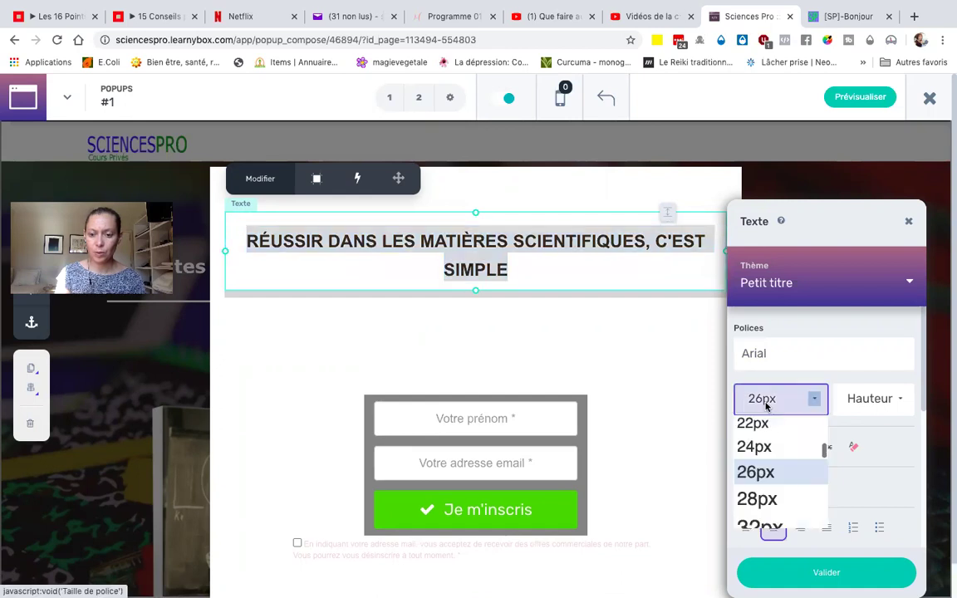
pyautogui.click(759, 497)
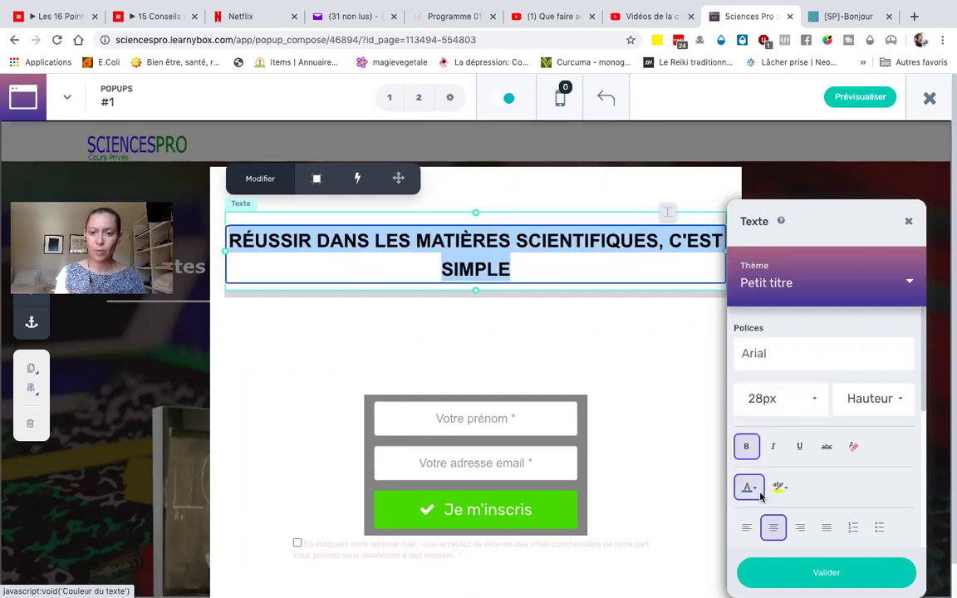
pyautogui.click(771, 405)
pyautogui.click(758, 501)
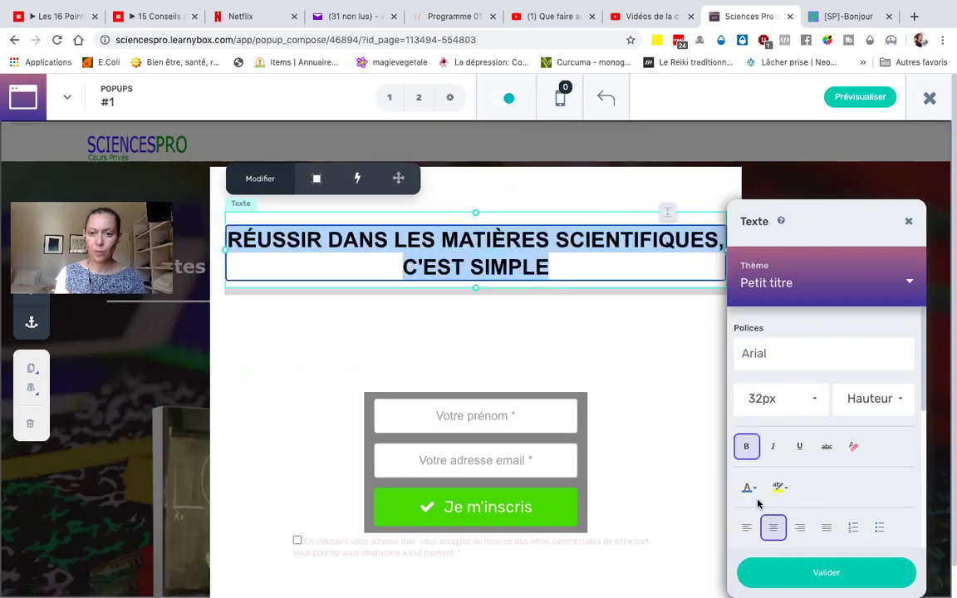
pyautogui.click(816, 573)
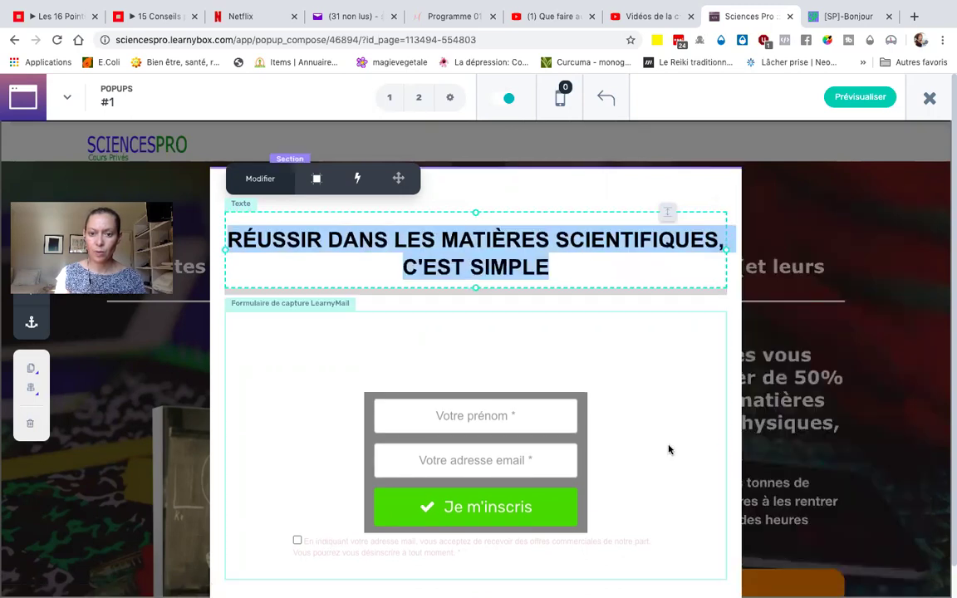
pyautogui.click(594, 205)
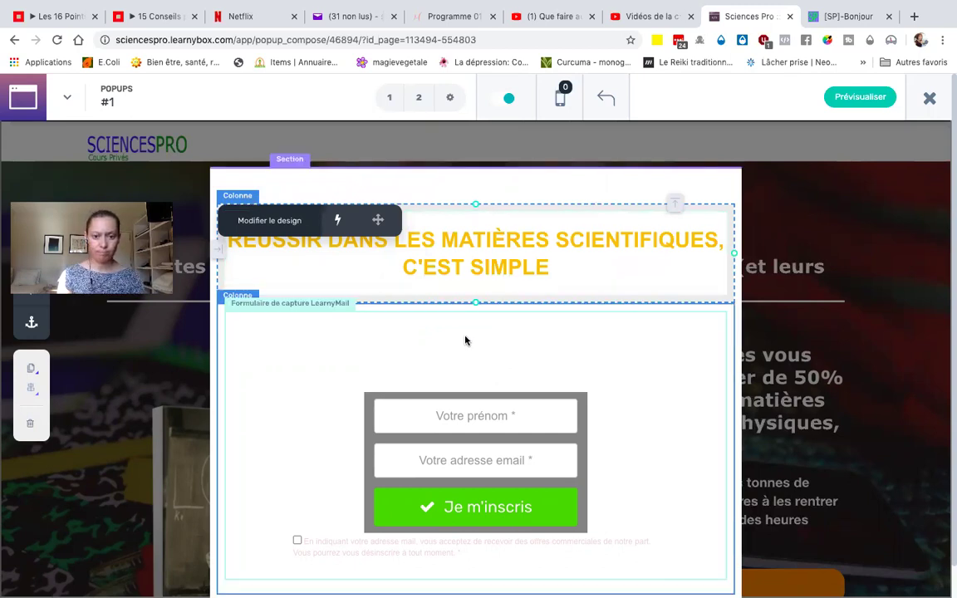
pyautogui.scroll(-1, 465, 340)
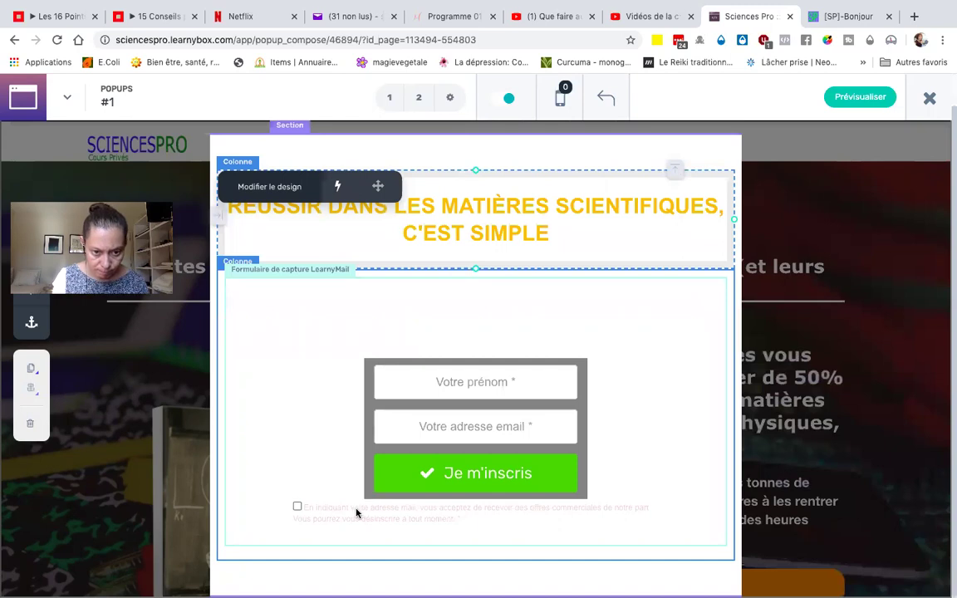
pyautogui.click(523, 231)
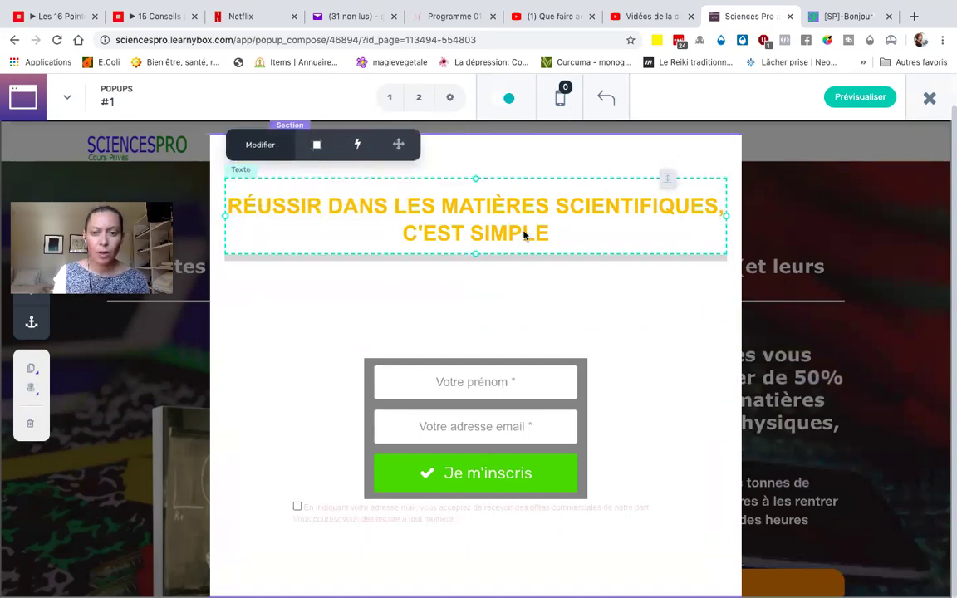
pyautogui.click(467, 322)
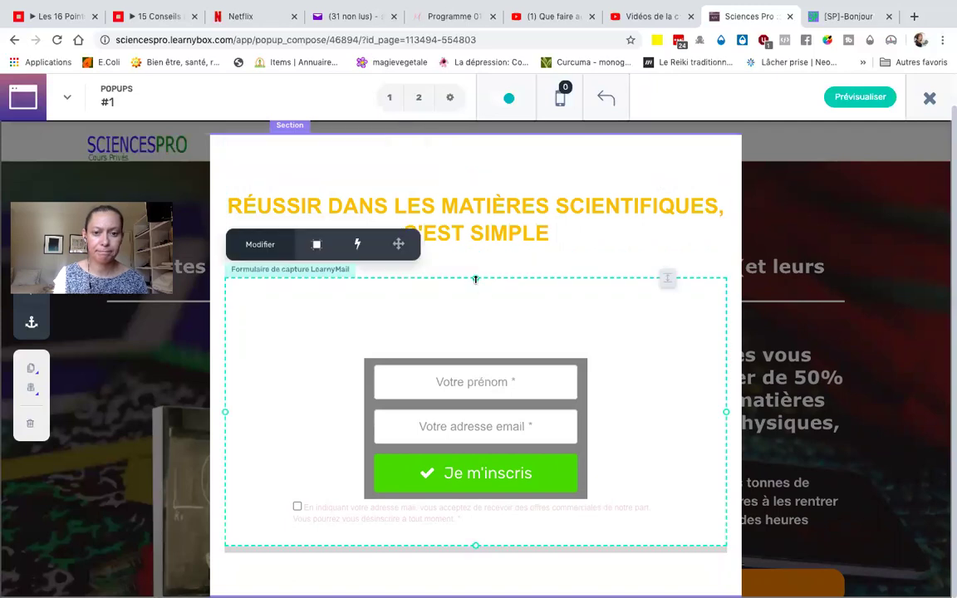
pyautogui.click(475, 277)
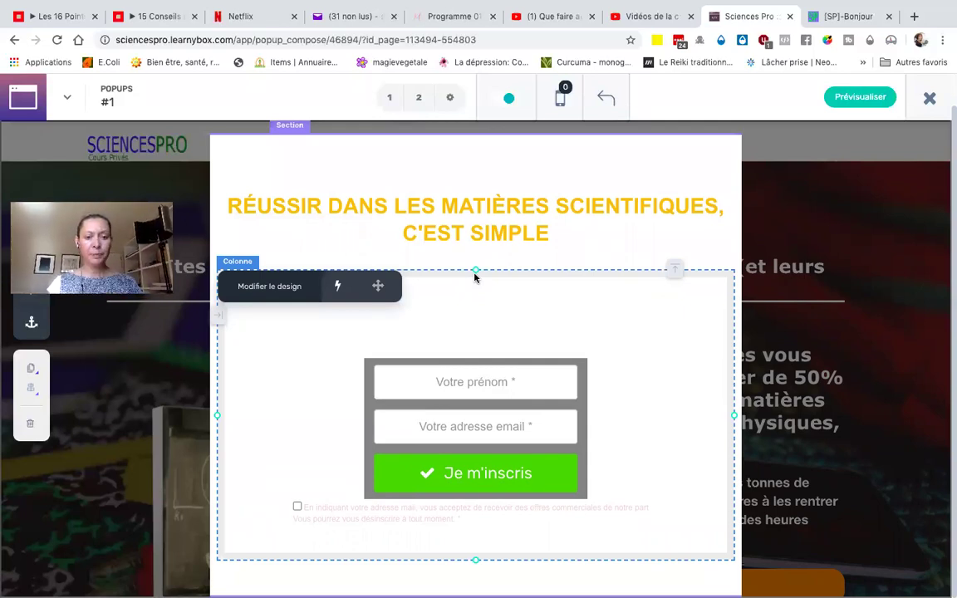
pyautogui.click(498, 316)
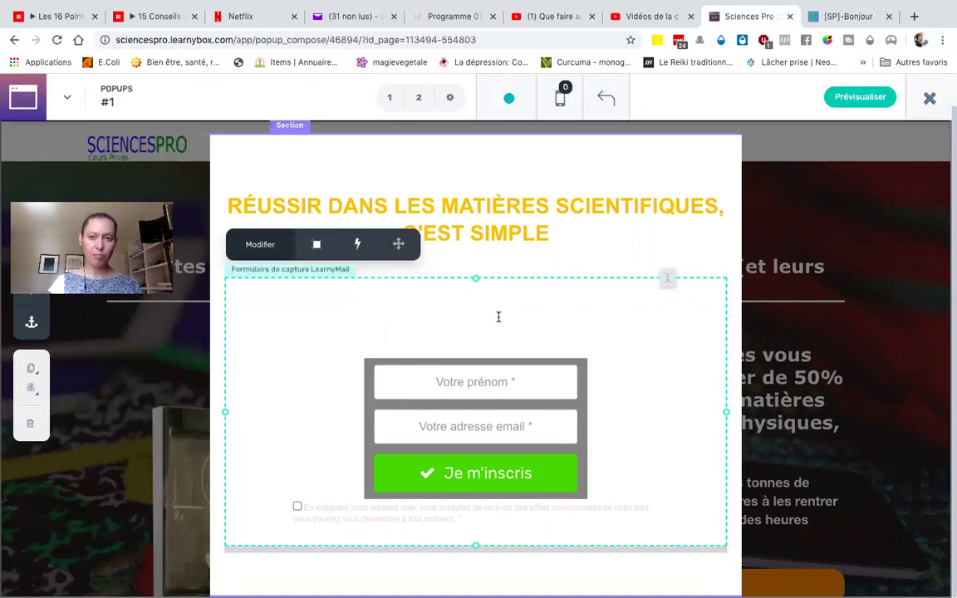
# - Examine the published page preview's headline and its 5 notions benefits list for popup wording, and return to the popup editor
pyautogui.click(838, 17)
pyautogui.scroll(10, 648, 226)
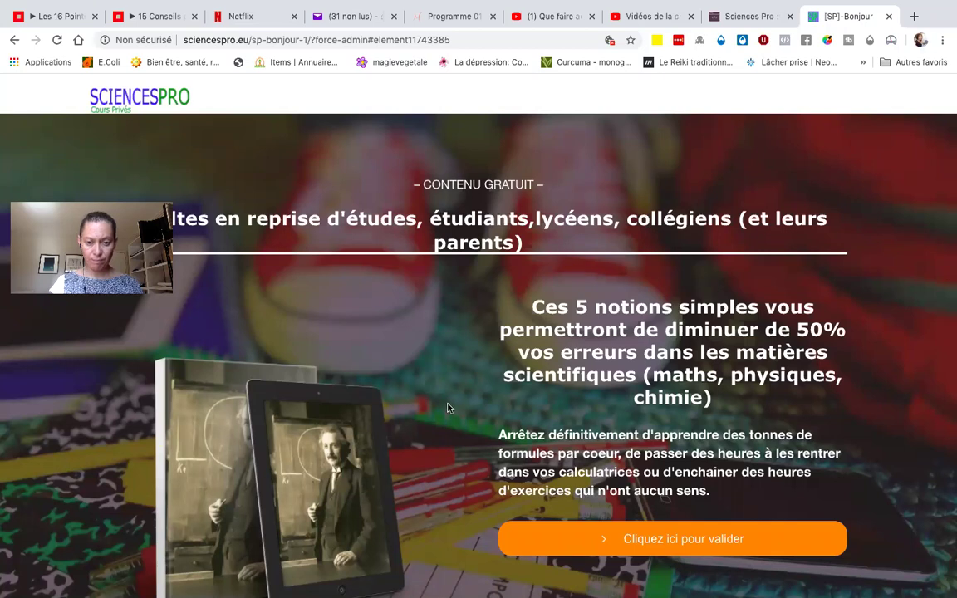
pyautogui.scroll(-1, 447, 407)
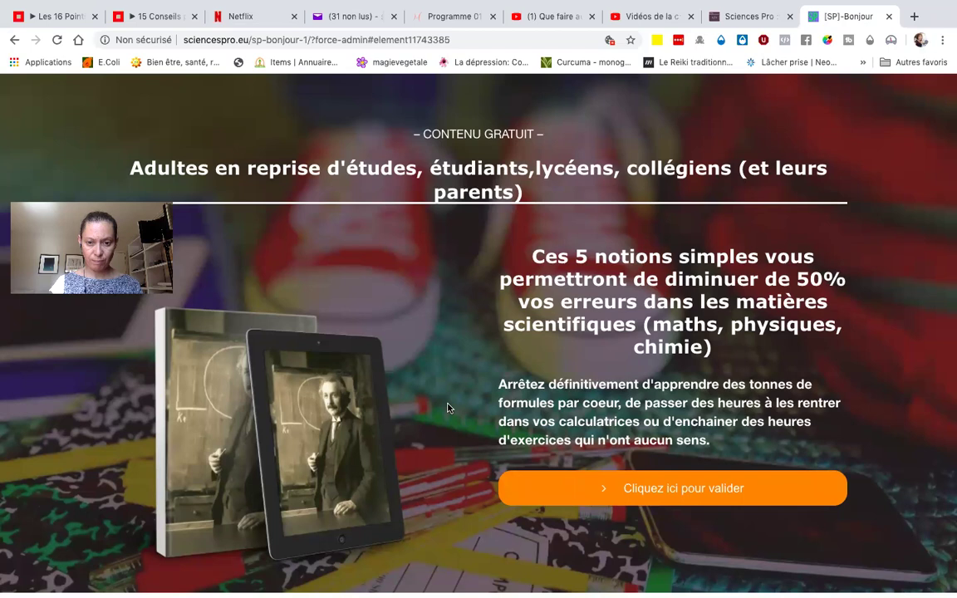
pyautogui.scroll(-4, 446, 407)
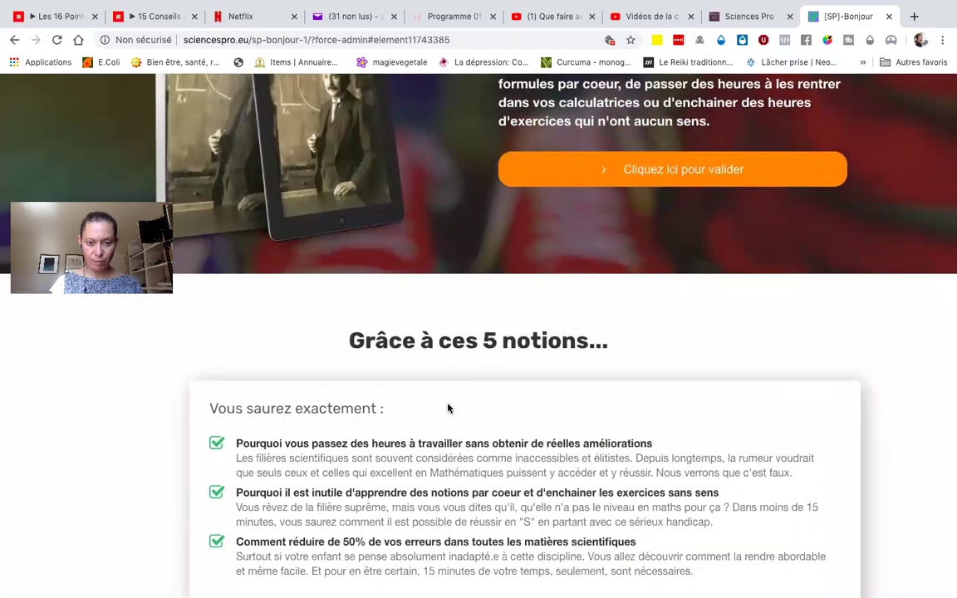
pyautogui.scroll(-1, 446, 407)
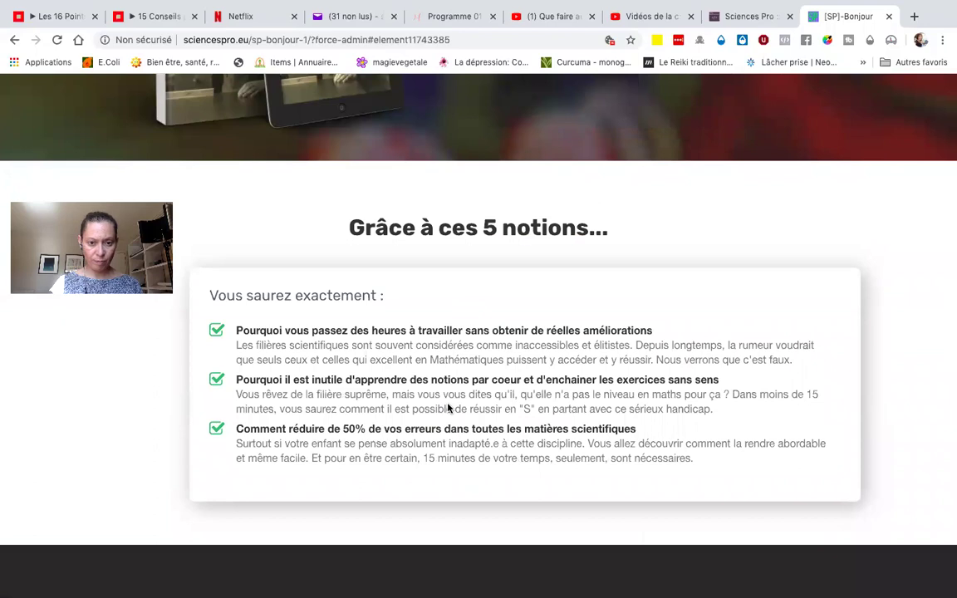
pyautogui.scroll(6, 446, 407)
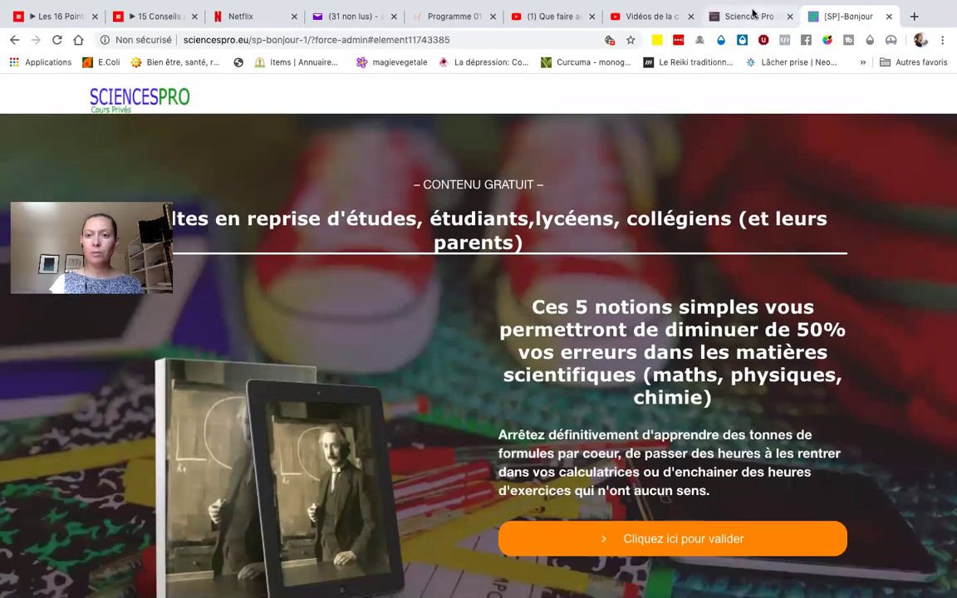
pyautogui.click(748, 16)
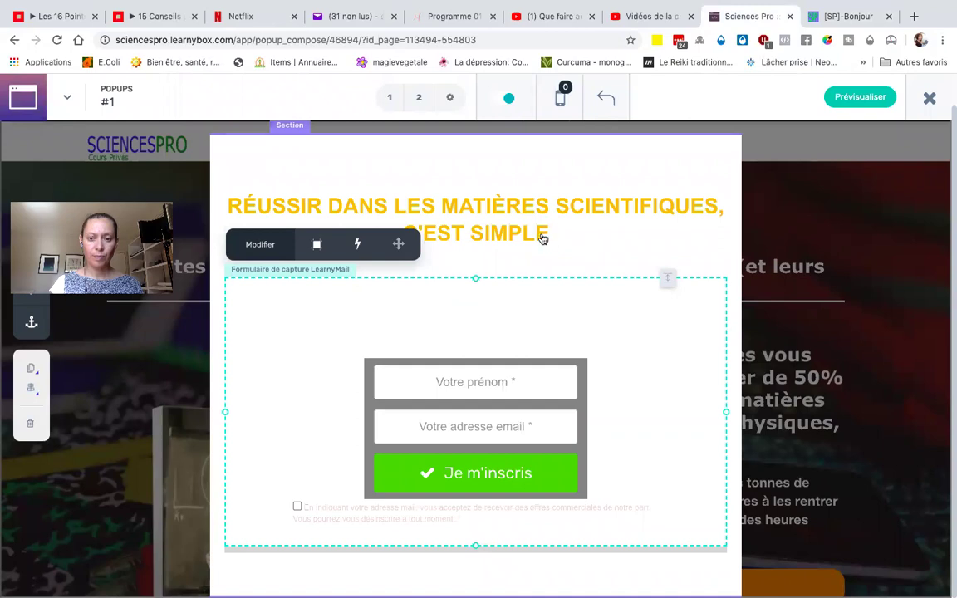
# - Go back to the Capture page and reopen popup #1 for editing from the Cliquez ici pour valider button's action
pyautogui.hscroll(-5, 535, 237)
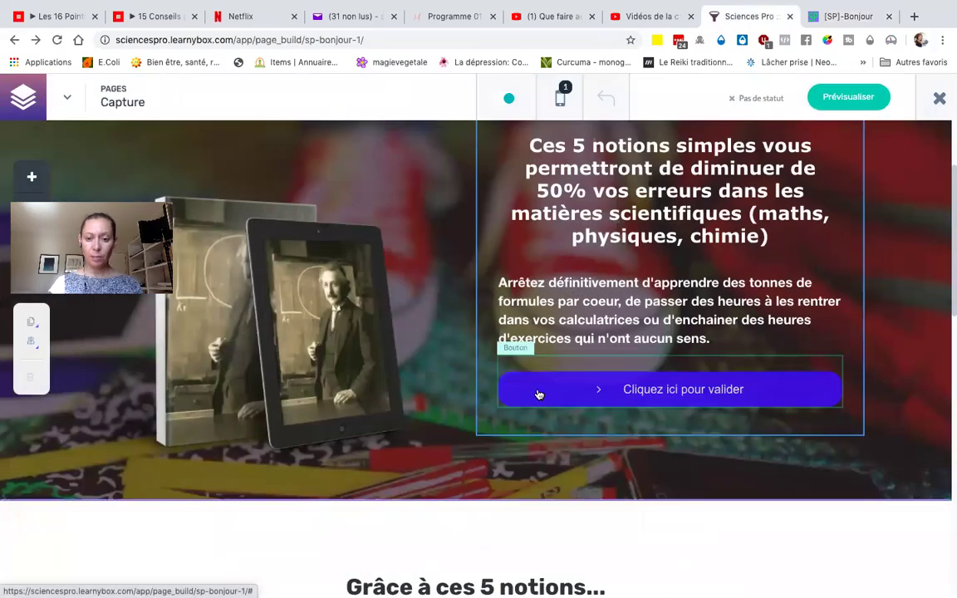
pyautogui.click(624, 388)
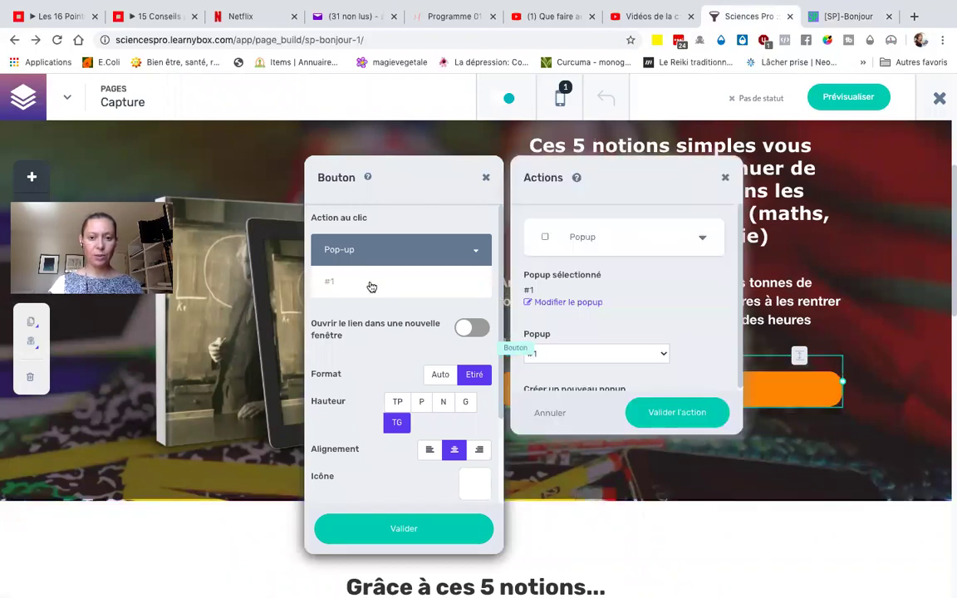
pyautogui.click(557, 303)
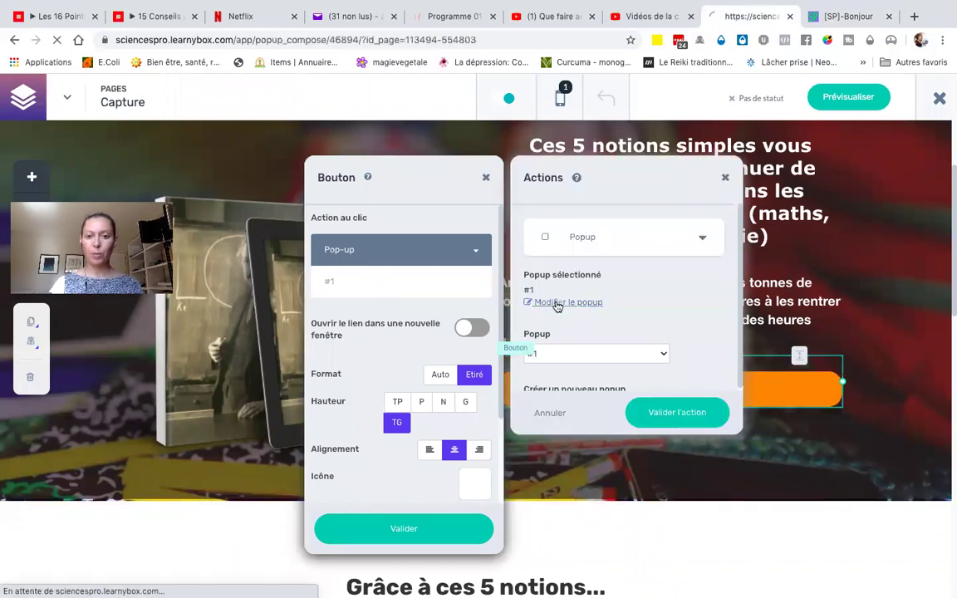
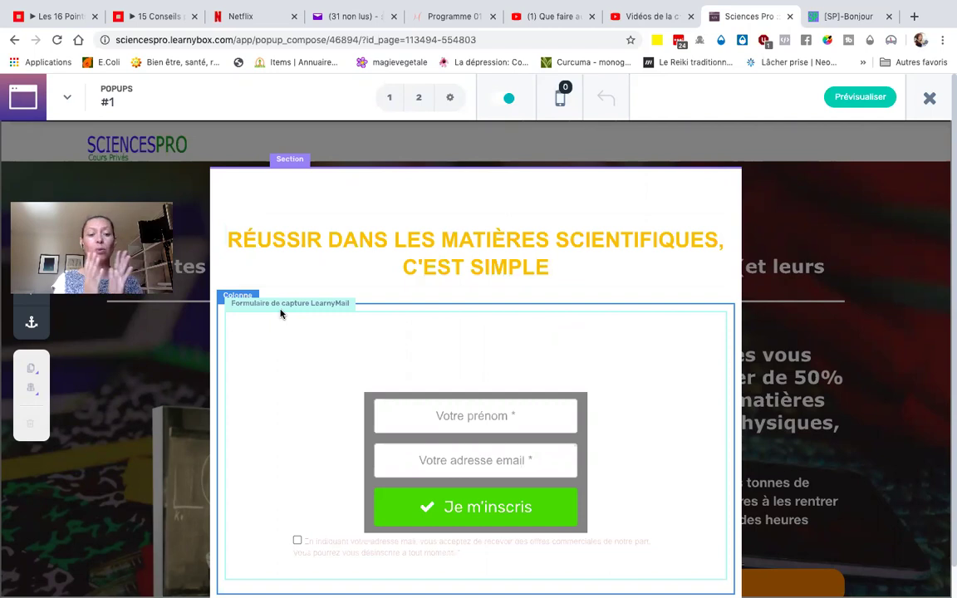
# - Duplicate the popup's title text block directly below the original
pyautogui.click(486, 276)
pyautogui.click(565, 277)
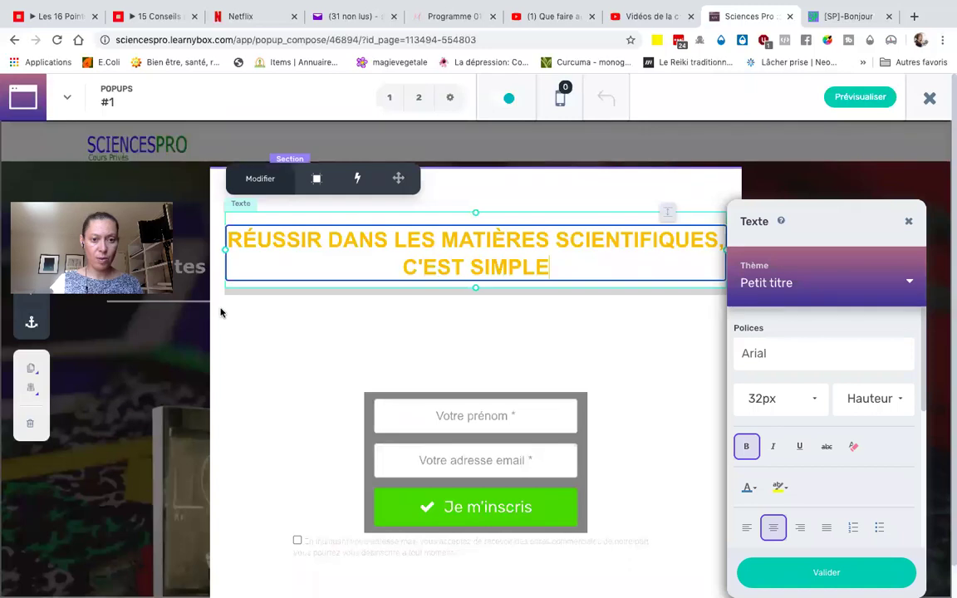
pyautogui.moveTo(34, 372)
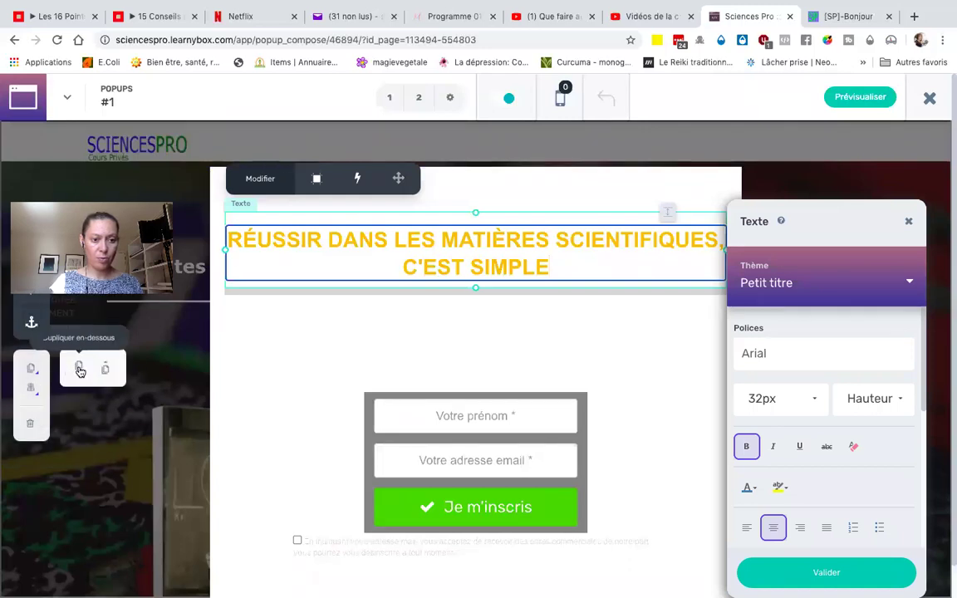
pyautogui.click(79, 369)
# - Replace the duplicated title's wording with "Grâce à ces 5 notions ..."
pyautogui.click(511, 350)
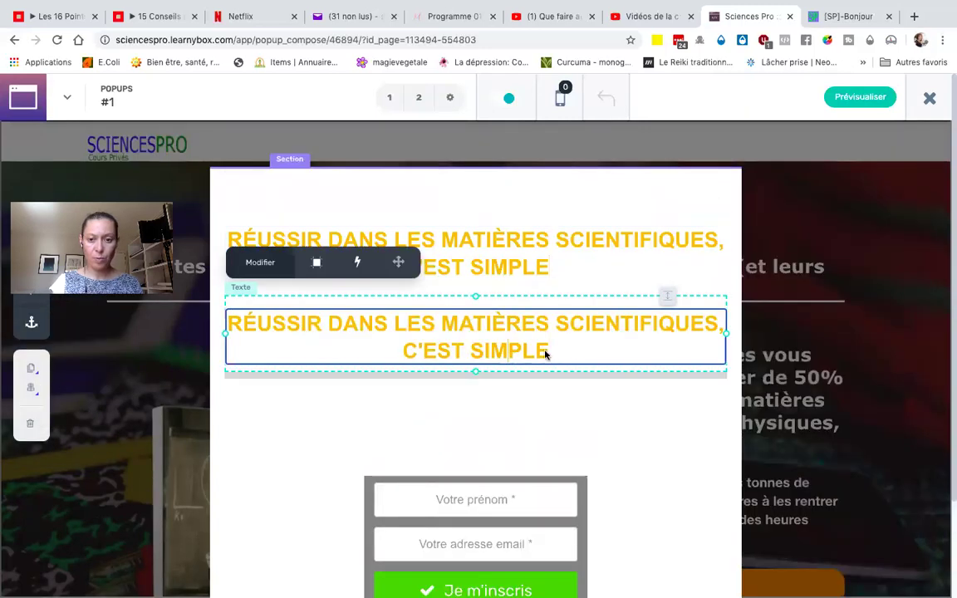
pyautogui.moveTo(563, 355); pyautogui.dragTo(224, 314)
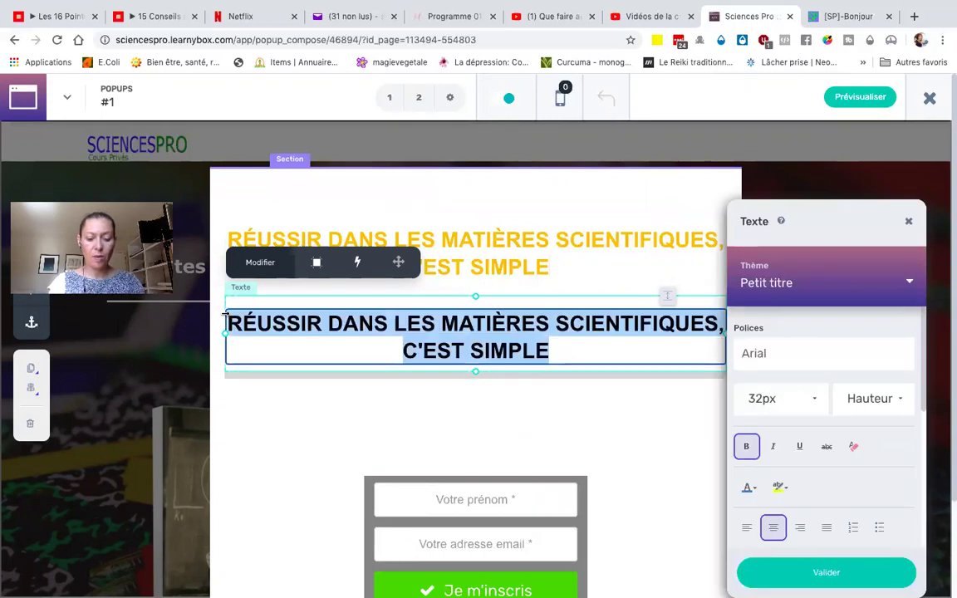
pyautogui.write('Grâce à')
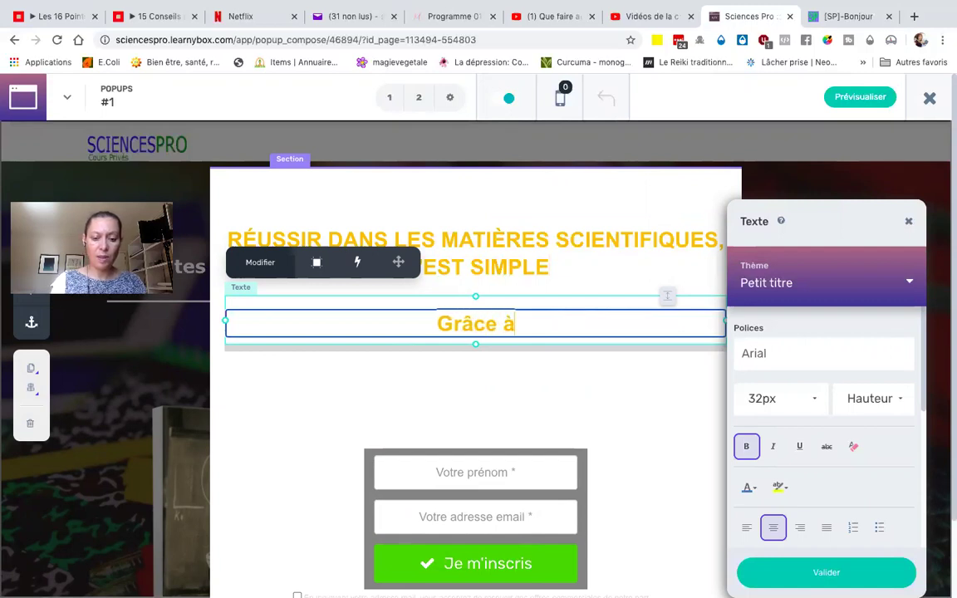
pyautogui.write(' ces 5')
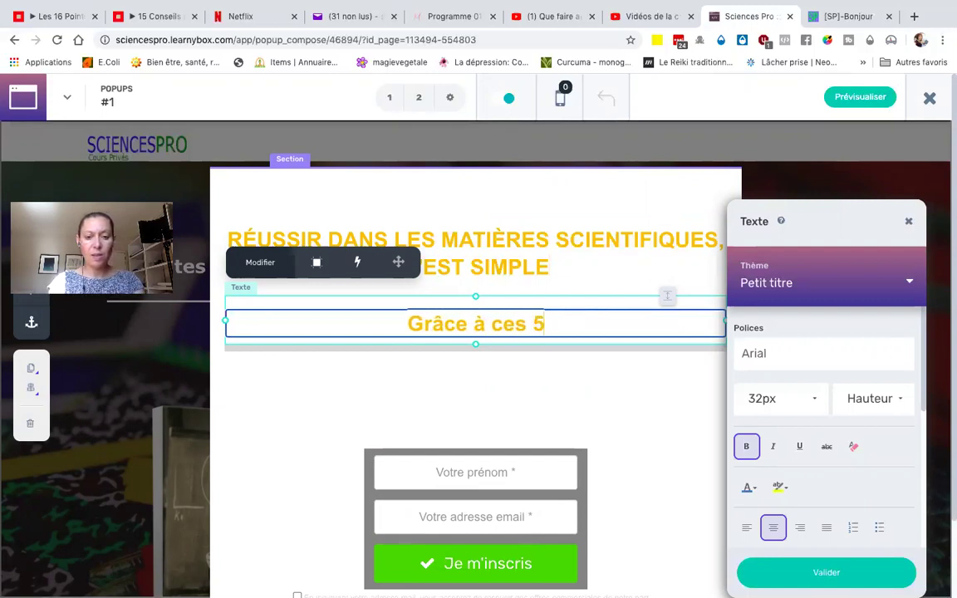
pyautogui.write(' notio')
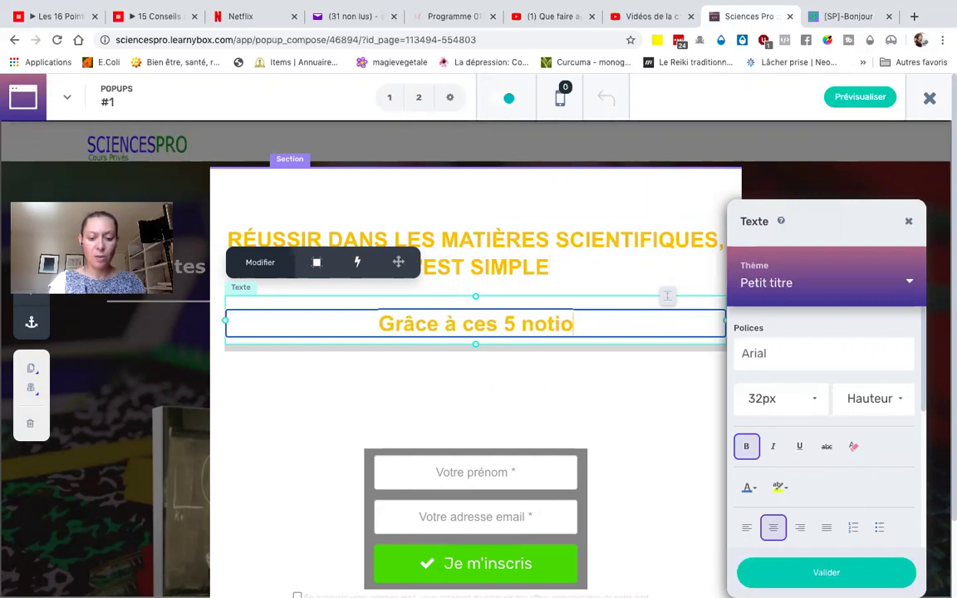
pyautogui.write('ns ...')
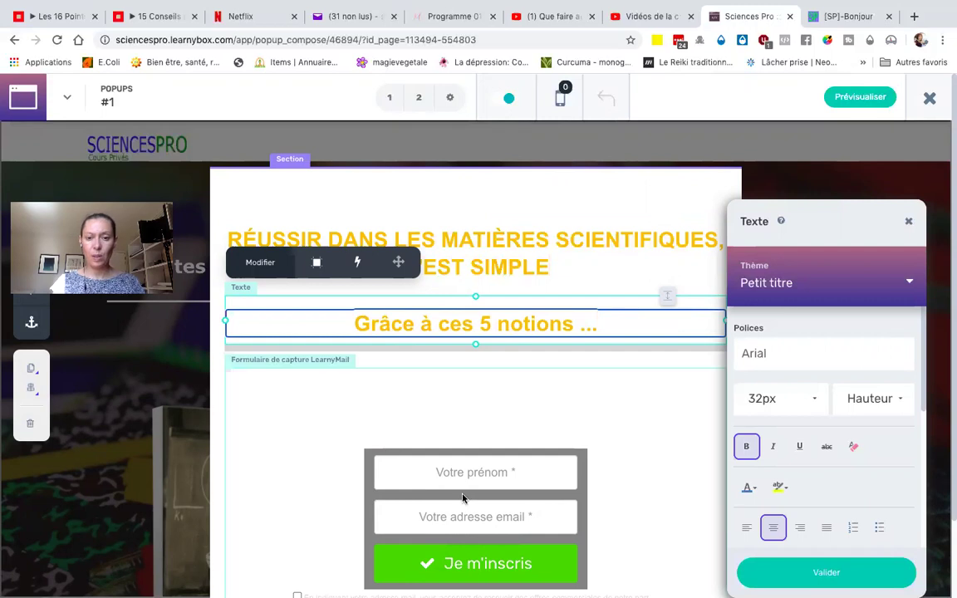
# - Remove the bold formatting from the whole "Grâce à ces 5 notions ..." text and validate the text settings
pyautogui.click(357, 326)
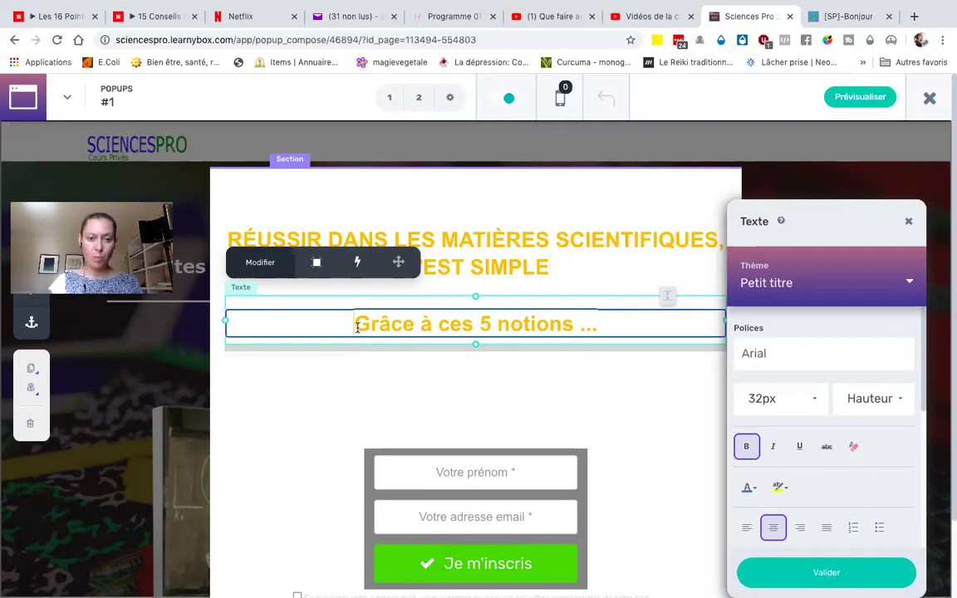
pyautogui.moveTo(357, 326); pyautogui.dragTo(670, 326)
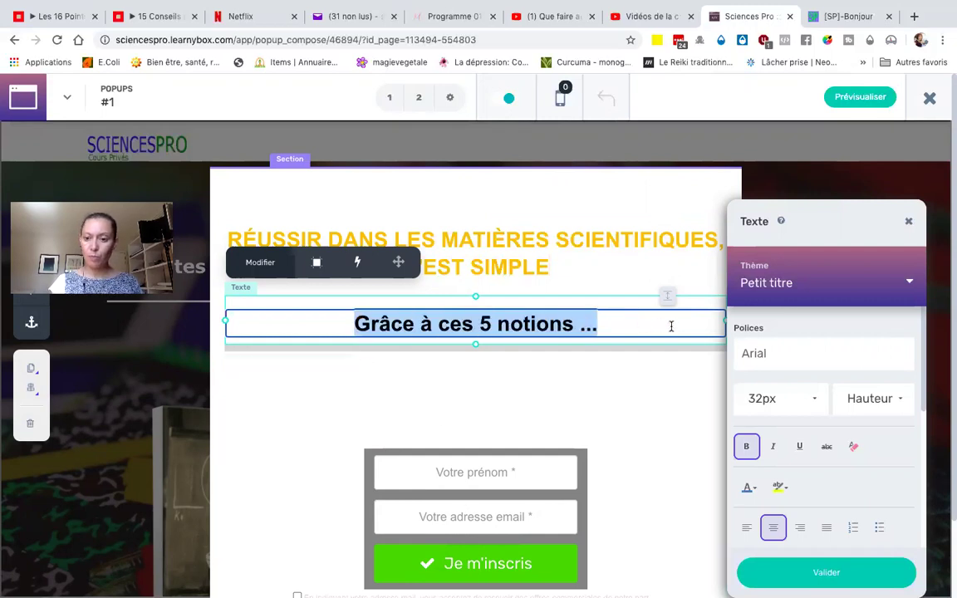
pyautogui.click(747, 449)
pyautogui.click(803, 576)
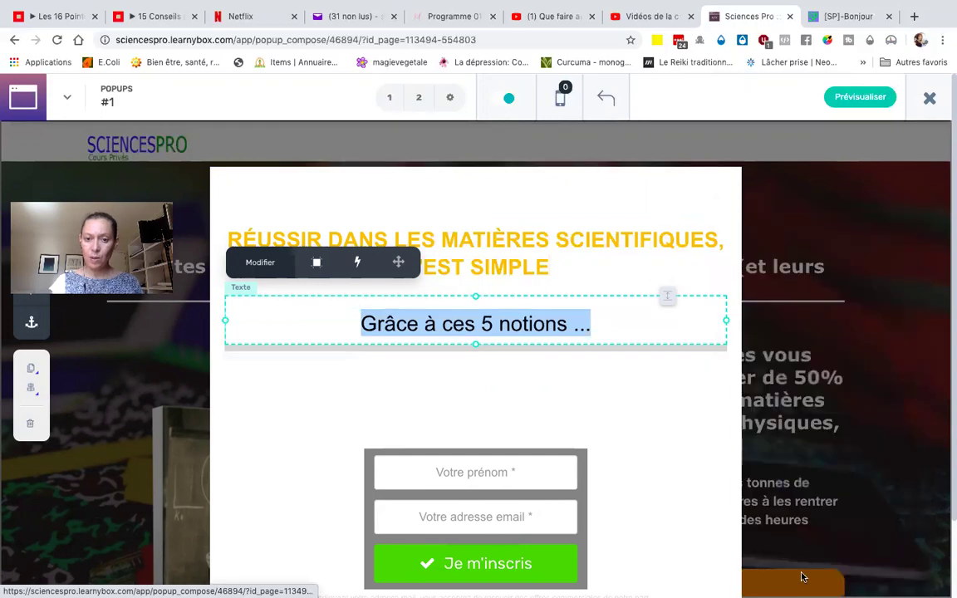
# - Set the bottom outer margin of the popup's main title block to 0 and validate the appearance settings
pyautogui.click(489, 287)
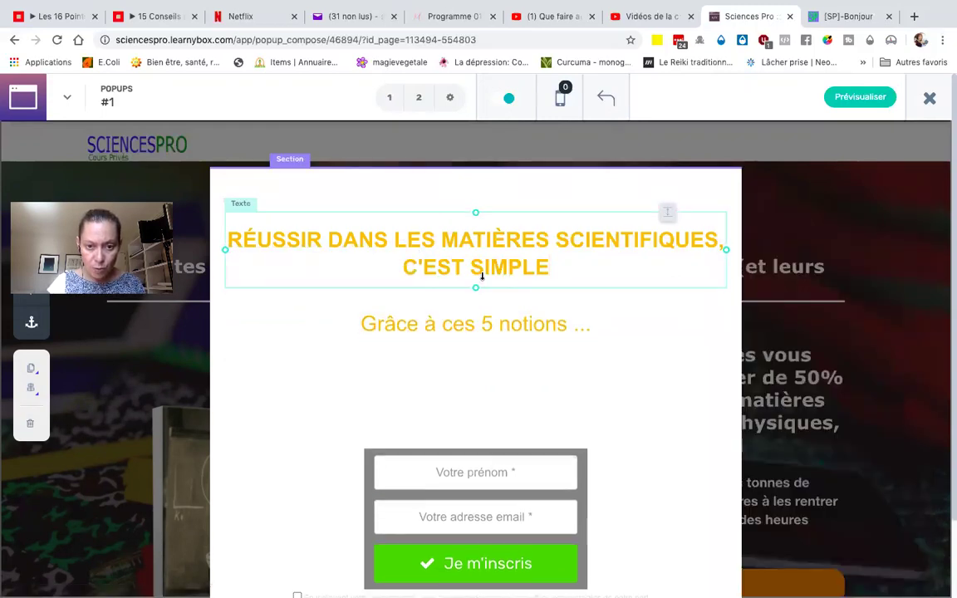
pyautogui.click(479, 282)
pyautogui.click(480, 299)
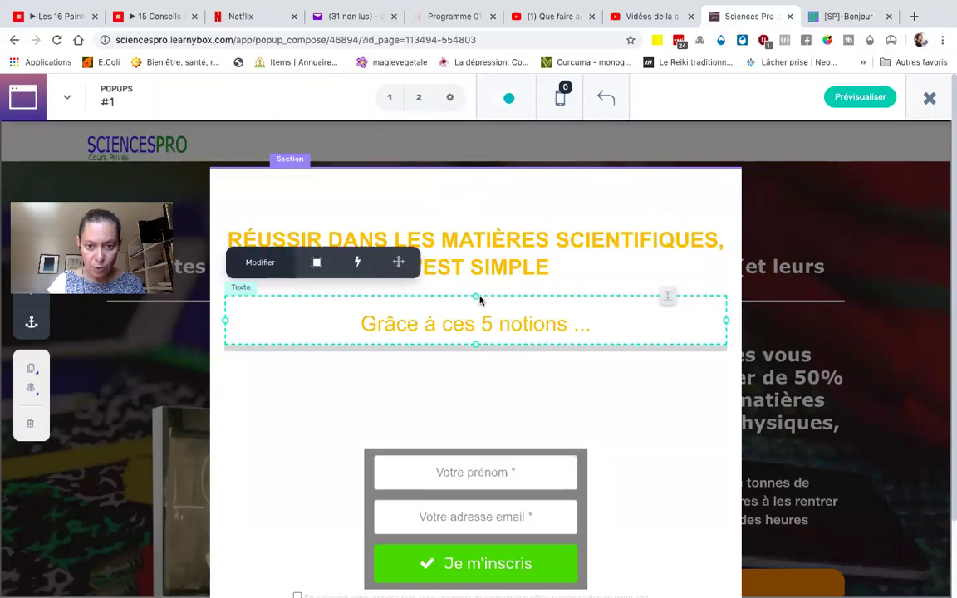
pyautogui.click(482, 280)
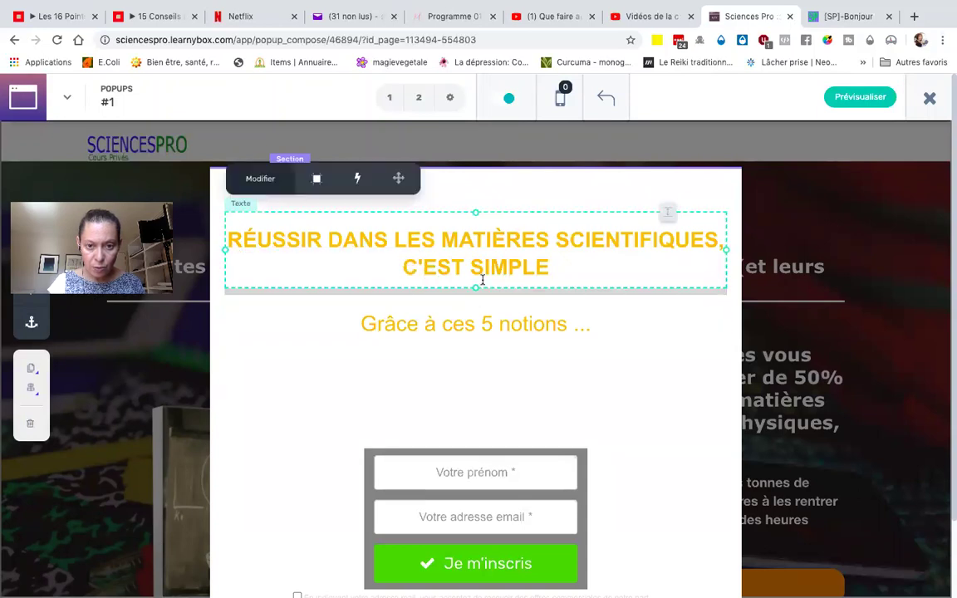
pyautogui.click(316, 181)
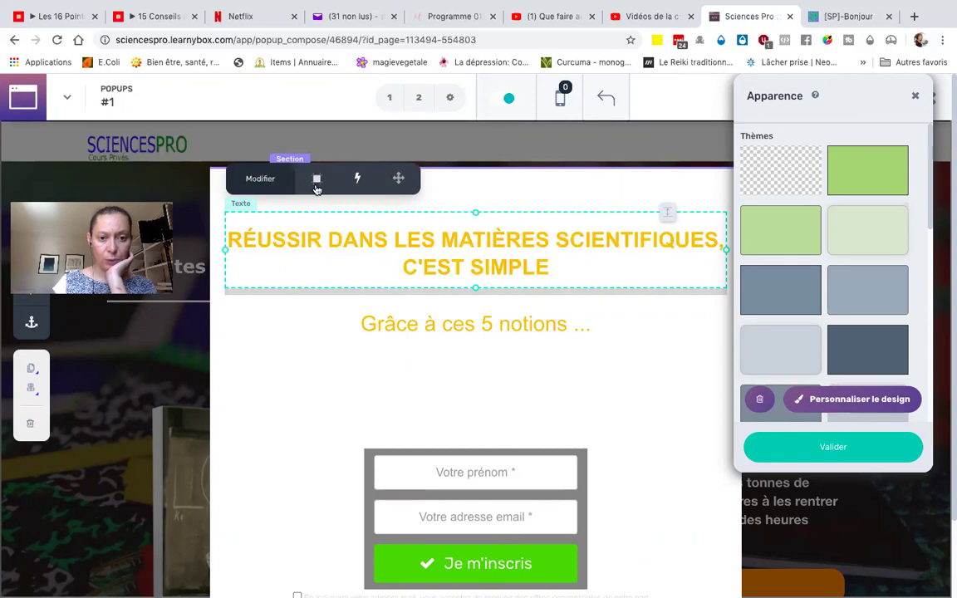
pyautogui.click(874, 398)
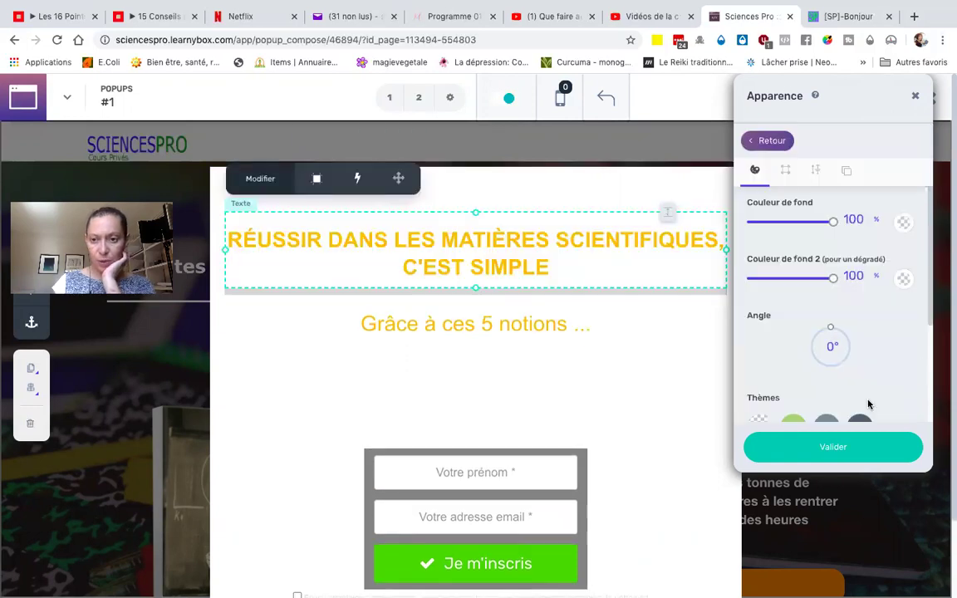
pyautogui.click(818, 170)
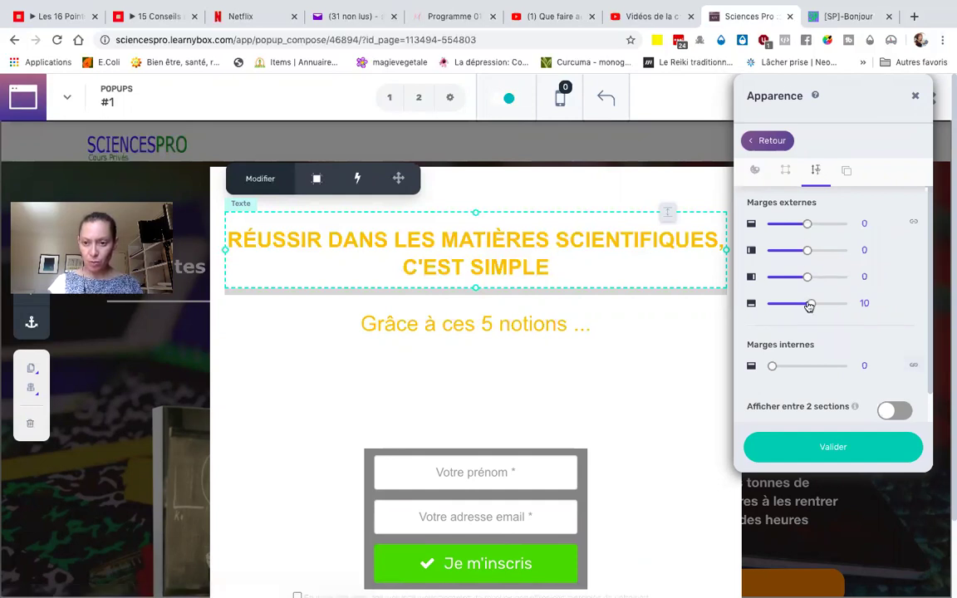
pyautogui.moveTo(809, 305); pyautogui.dragTo(807, 306)
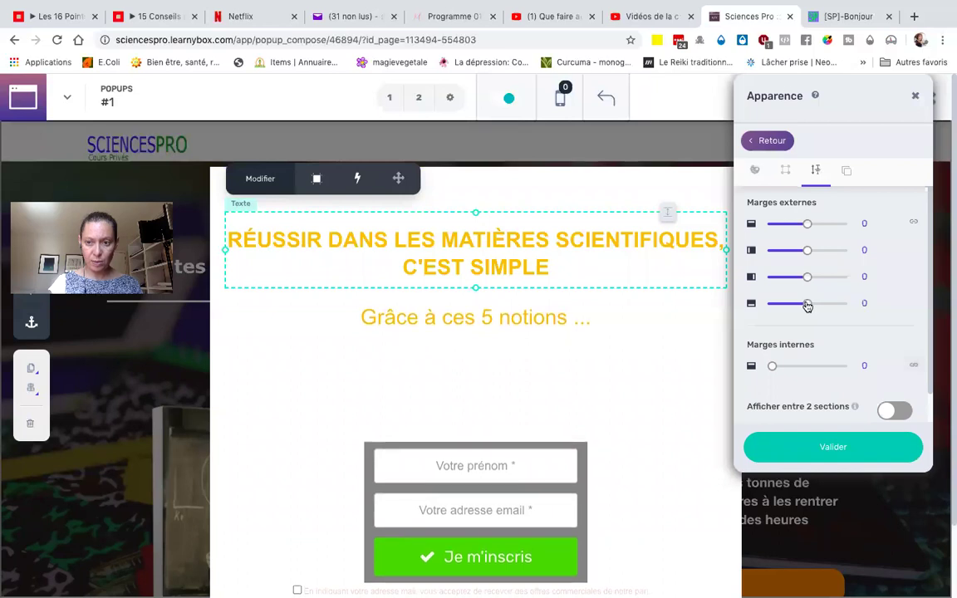
pyautogui.click(913, 365)
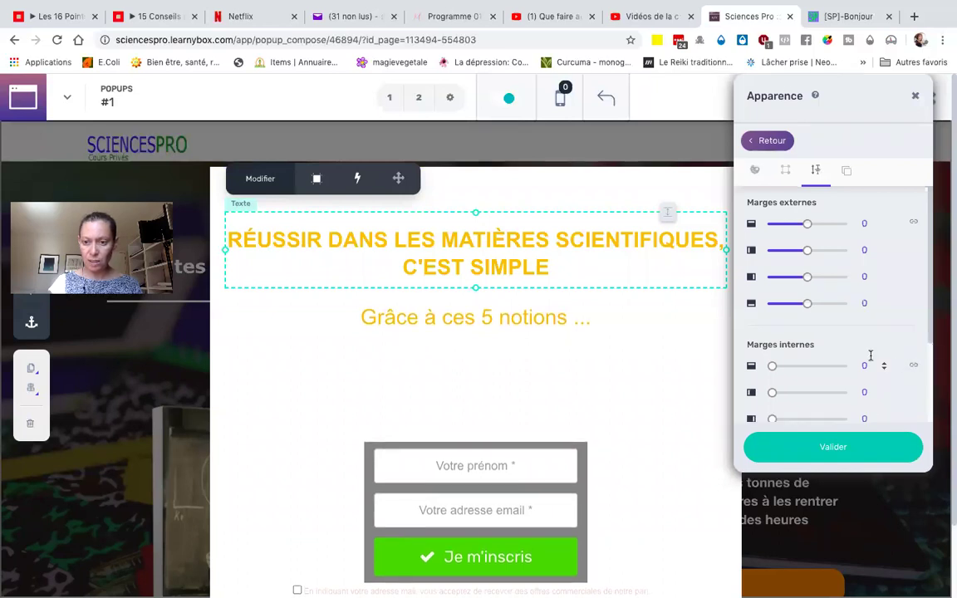
pyautogui.scroll(-3, 870, 355)
pyautogui.click(818, 447)
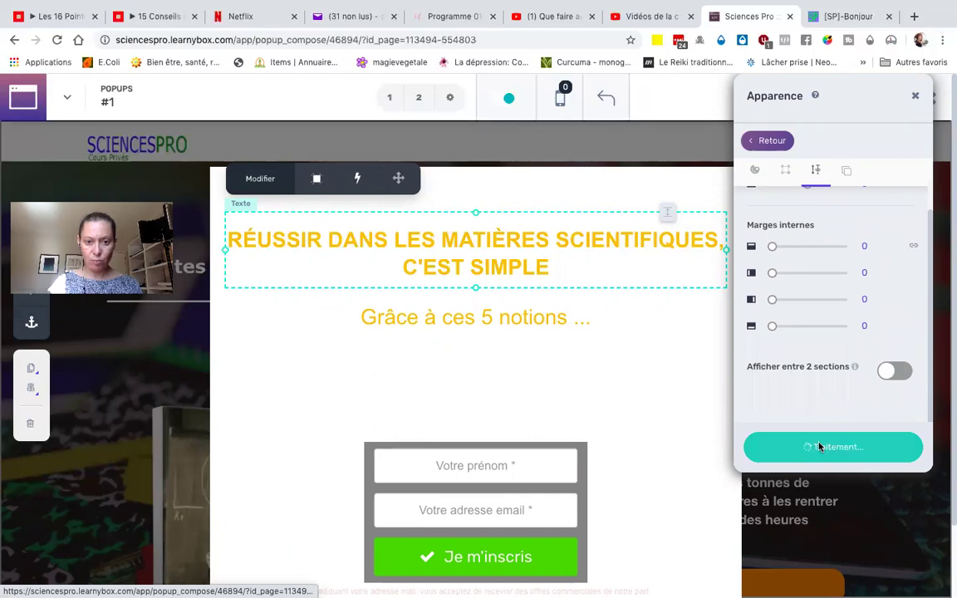
# - Open the popup's Capture-Accueil capture form in the LearnyMail form builder
pyautogui.click(466, 400)
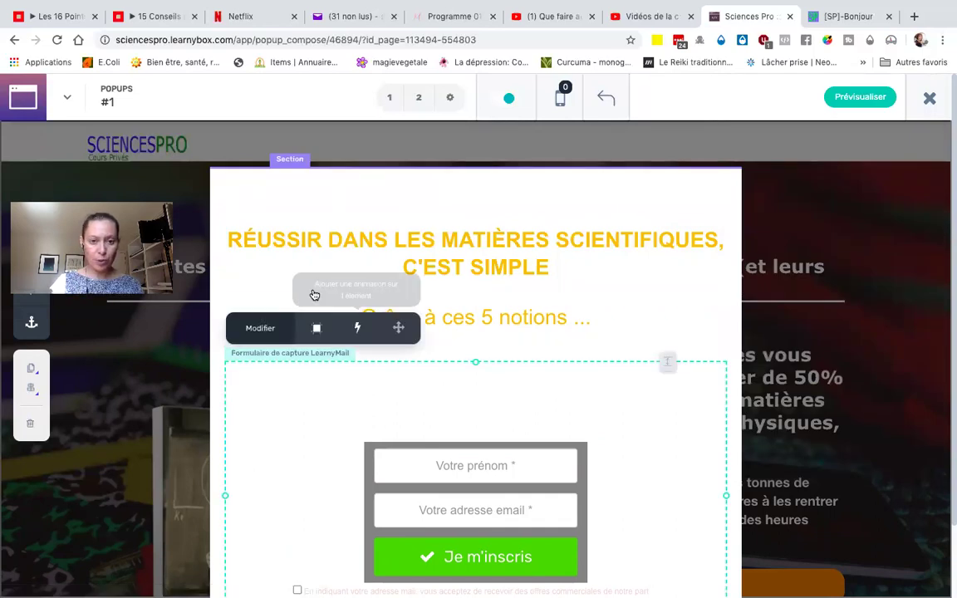
pyautogui.scroll(-2, 498, 379)
pyautogui.doubleClick(330, 288)
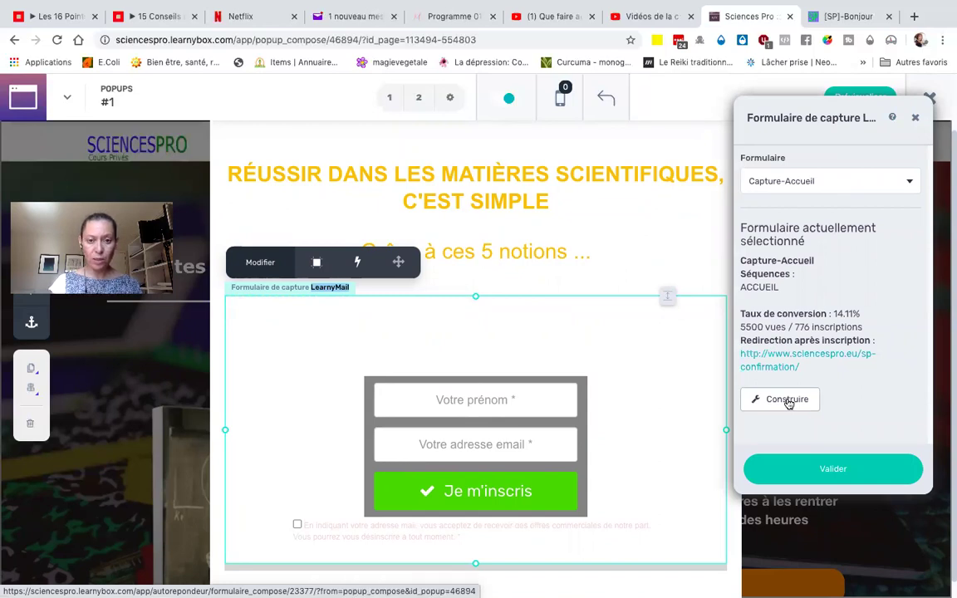
pyautogui.click(787, 399)
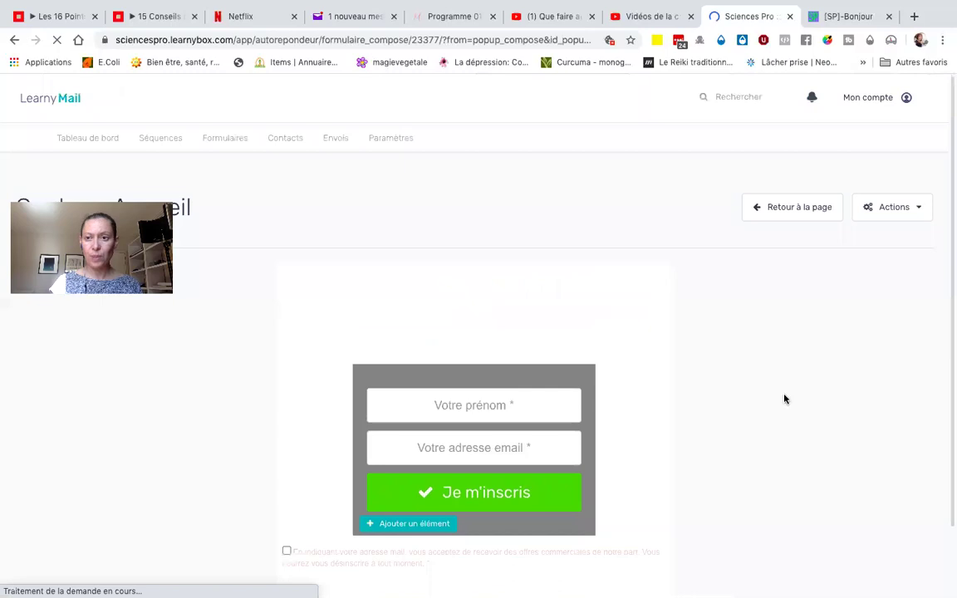
# - Examine the white title text above the form's fields and compare it with the sign-up form on the published [SP]-Bonjour page
pyautogui.click(854, 15)
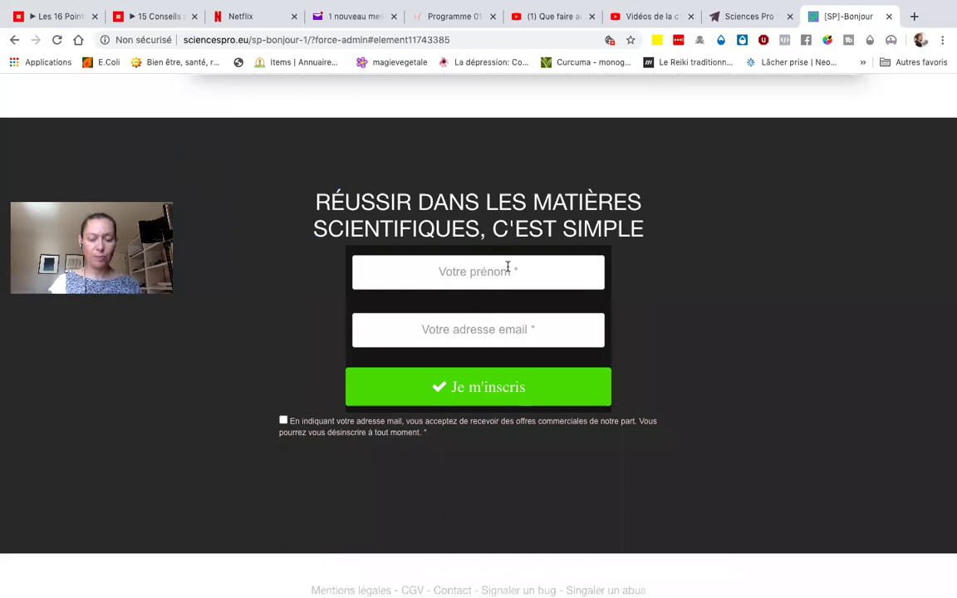
pyautogui.click(742, 18)
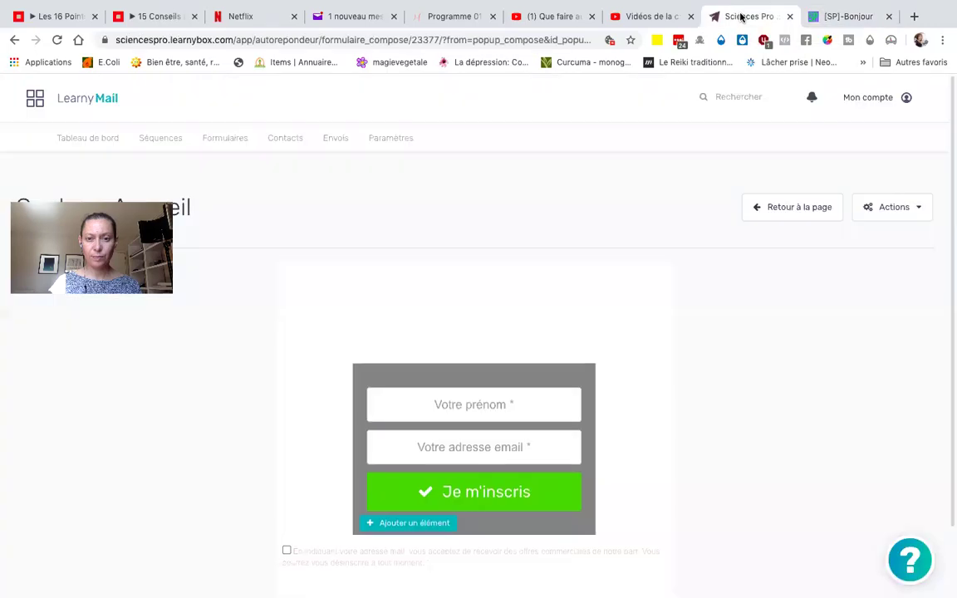
pyautogui.click(432, 316)
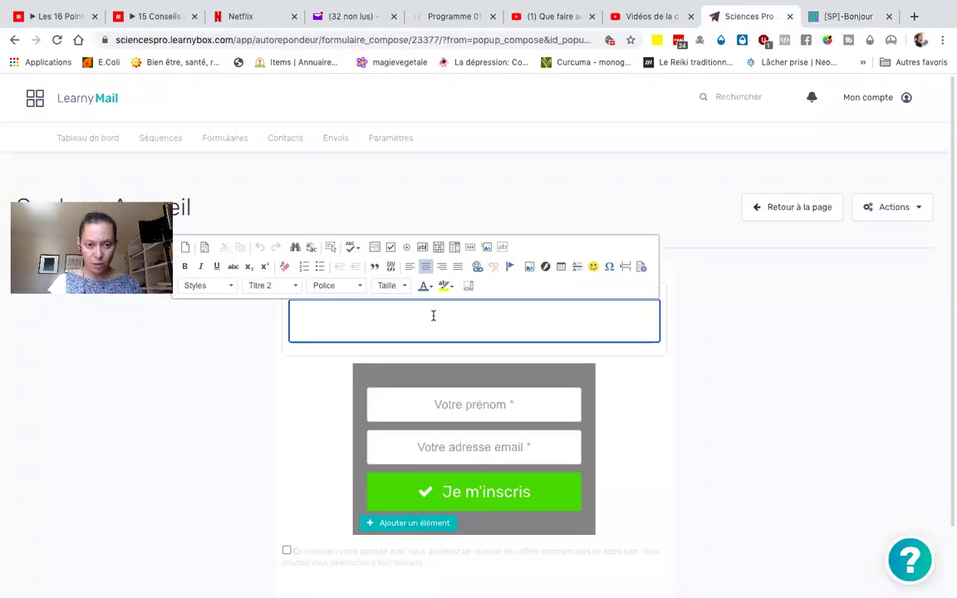
pyautogui.click(235, 365)
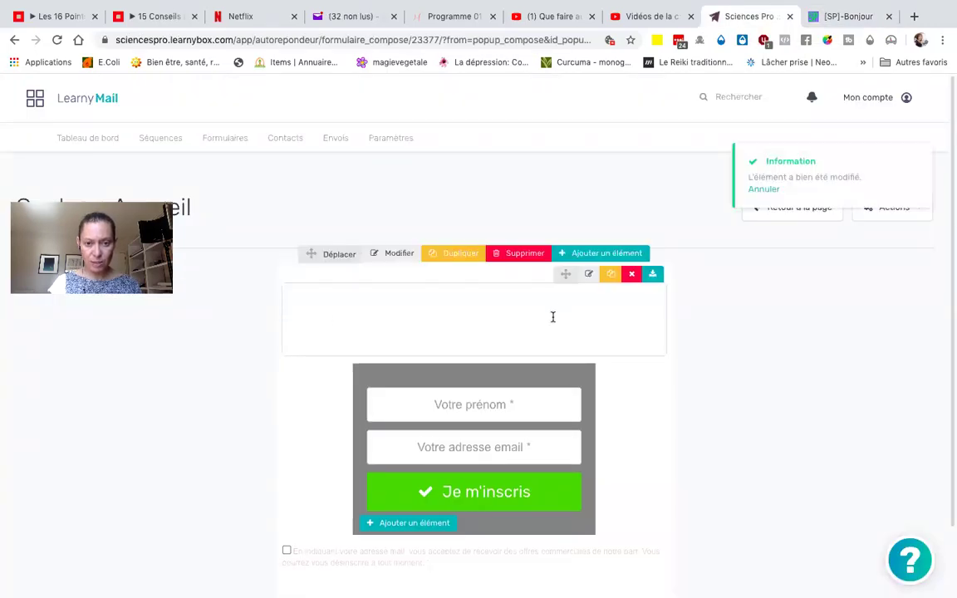
pyautogui.click(552, 315)
pyautogui.moveTo(294, 308); pyautogui.dragTo(616, 336)
pyautogui.hotkey('ctrl', 'c')
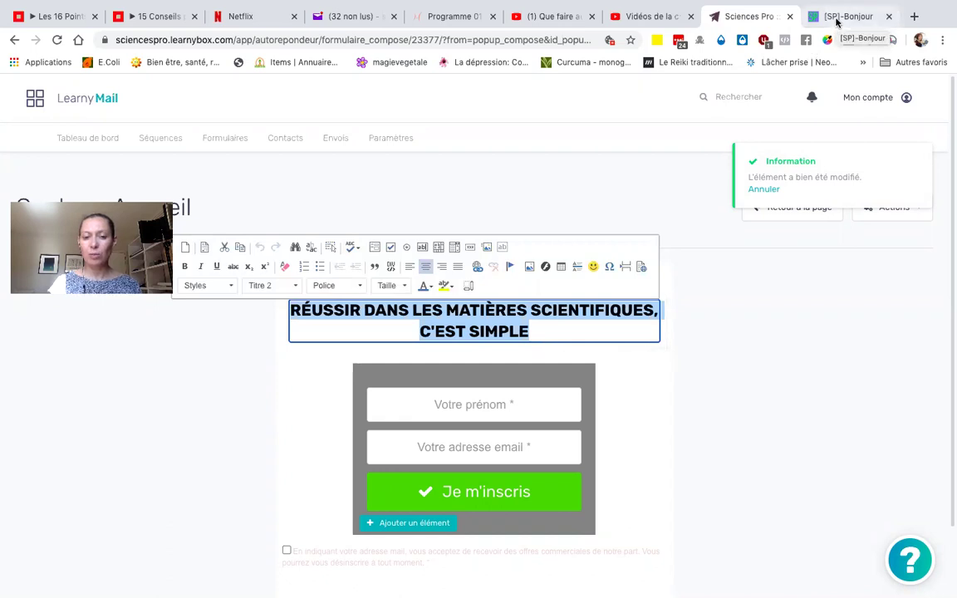
pyautogui.click(629, 346)
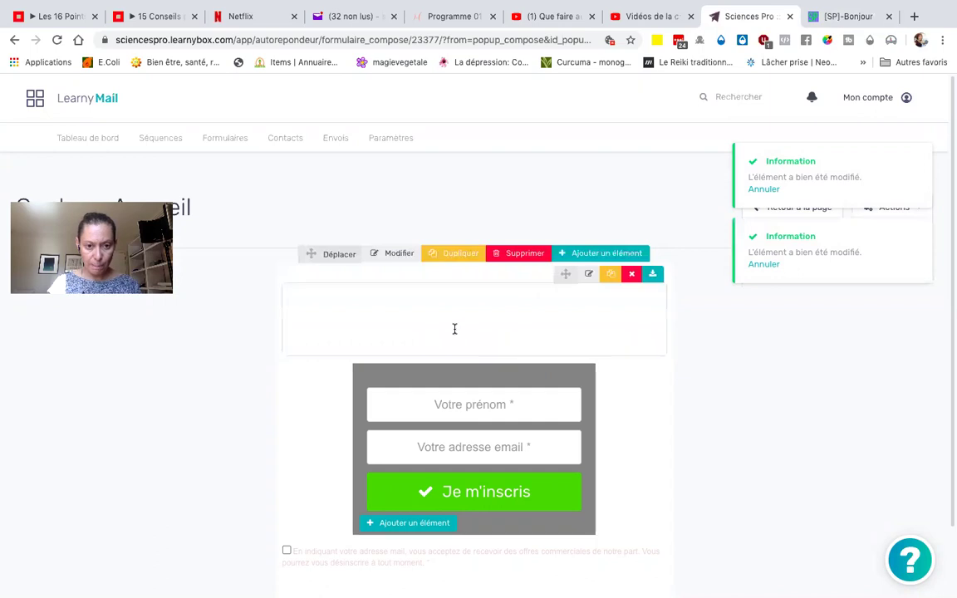
pyautogui.click(848, 16)
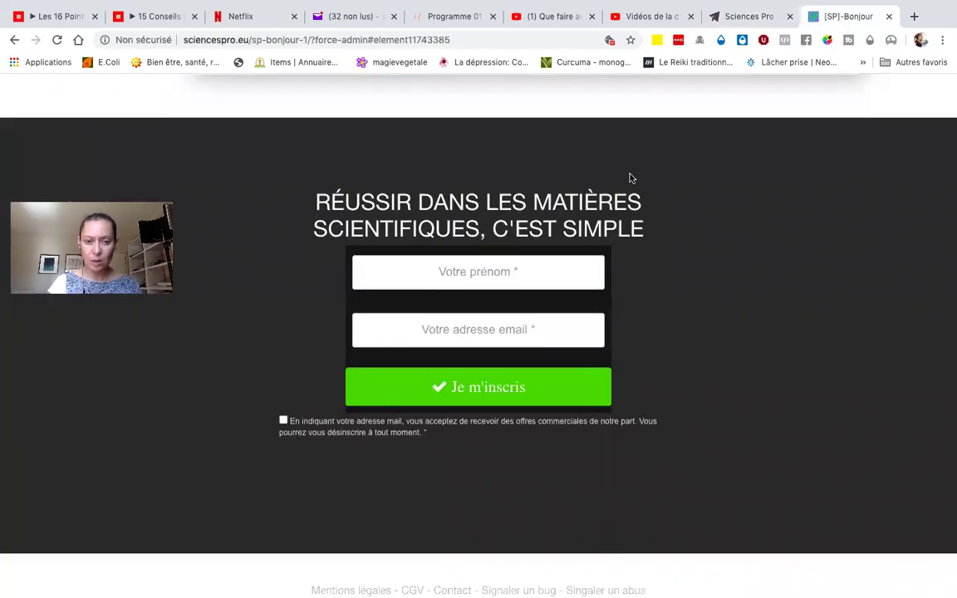
pyautogui.scroll(-1, 444, 207)
pyautogui.scroll(2, 442, 207)
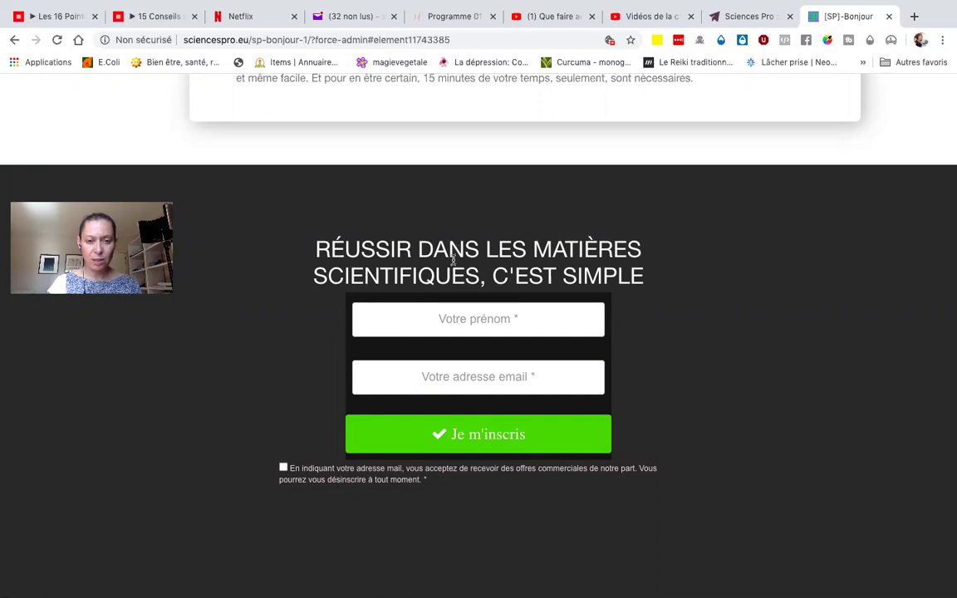
pyautogui.click(750, 18)
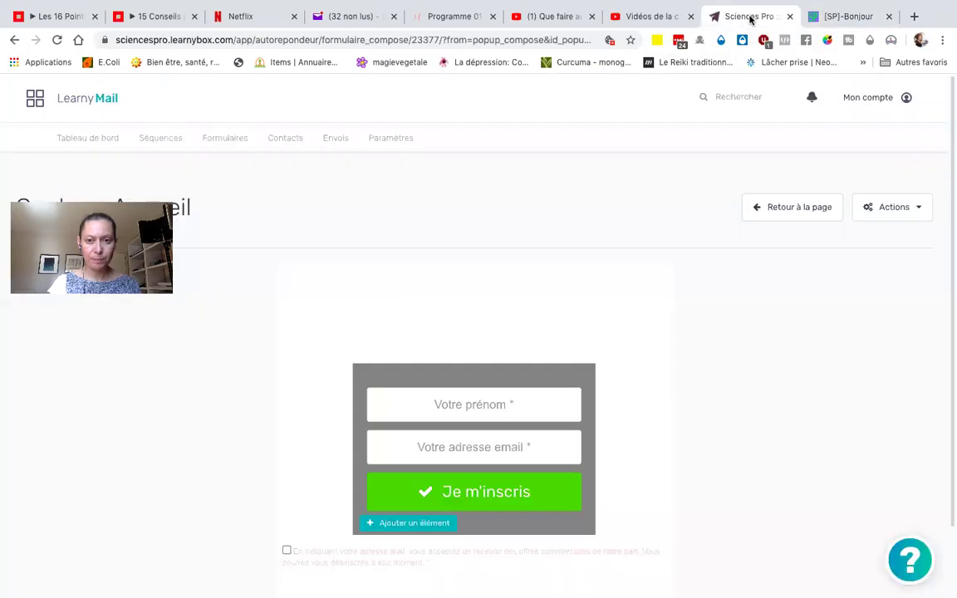
# - Replace the white title text above the form's fields with "RÉUSSIR DANS LES MATIÈRES SCIENTIFIQUES, C'EST SIMPLE"
pyautogui.click(466, 334)
pyautogui.hotkey('ctrl', 'v')
pyautogui.moveTo(295, 306); pyautogui.dragTo(590, 337)
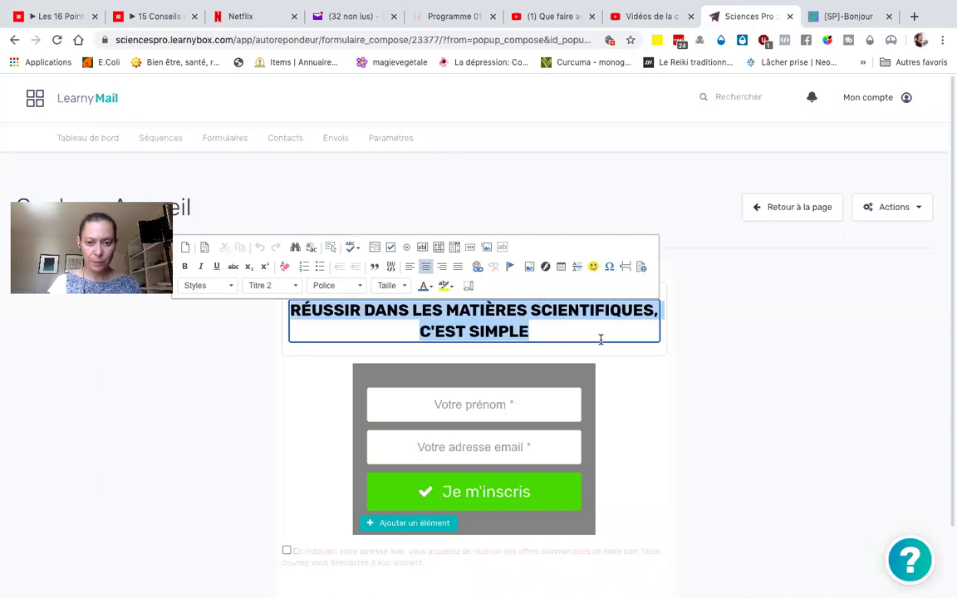
pyautogui.press('BackSpace')
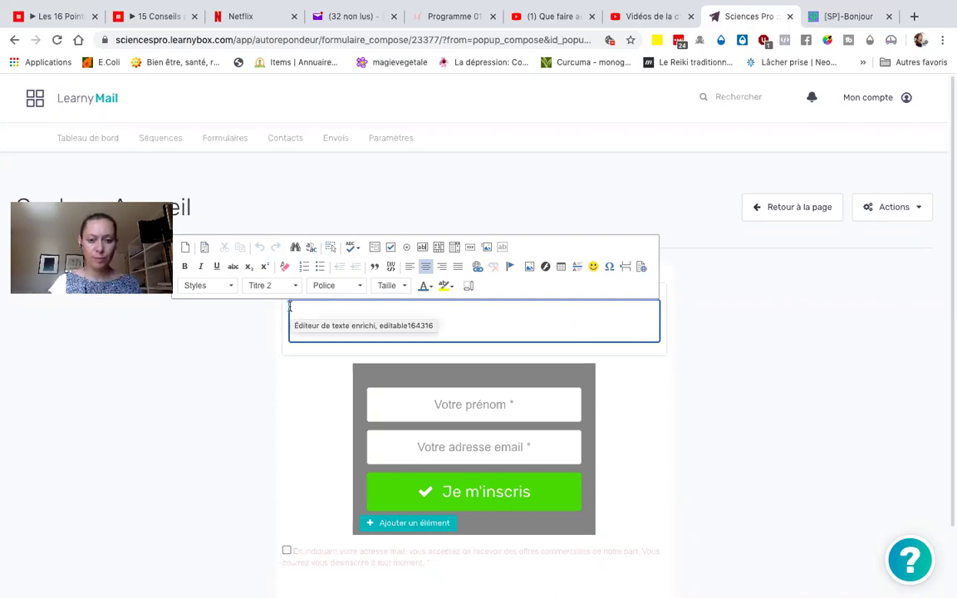
pyautogui.hotkey('ctrl', 'v')
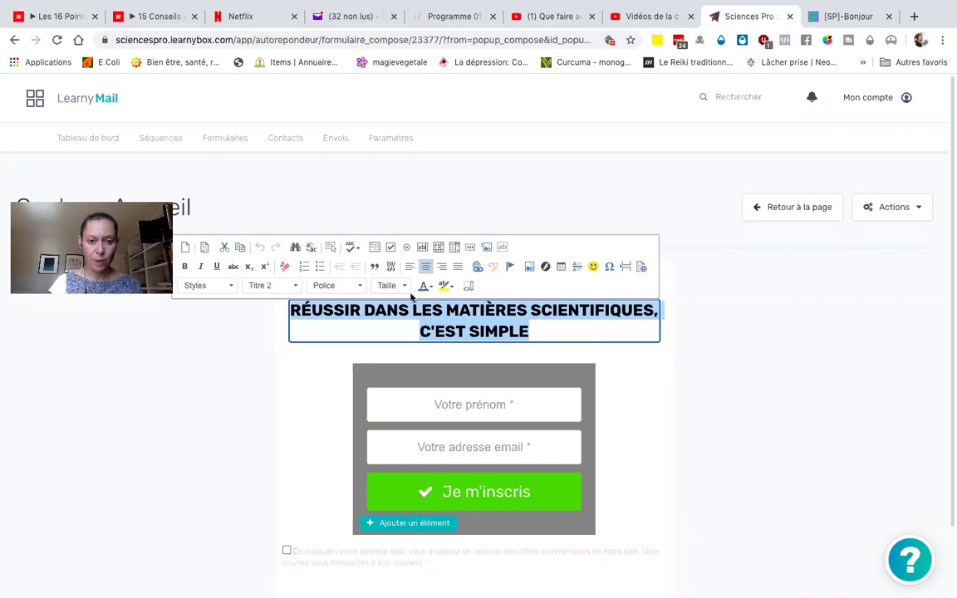
# - Set the text colour of the form's whole title to the custom value F3BE32
pyautogui.click(423, 285)
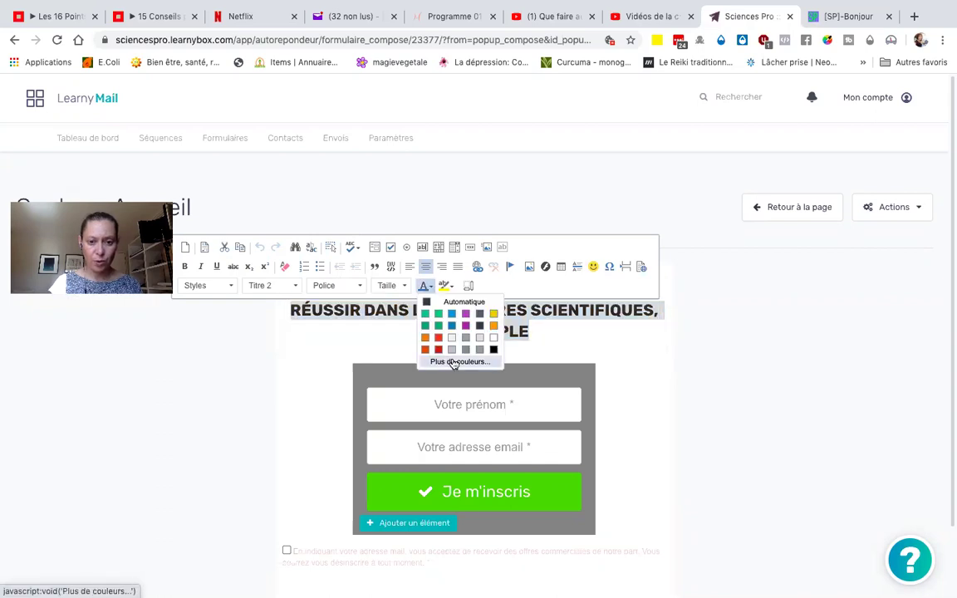
pyautogui.click(450, 362)
pyautogui.click(560, 365)
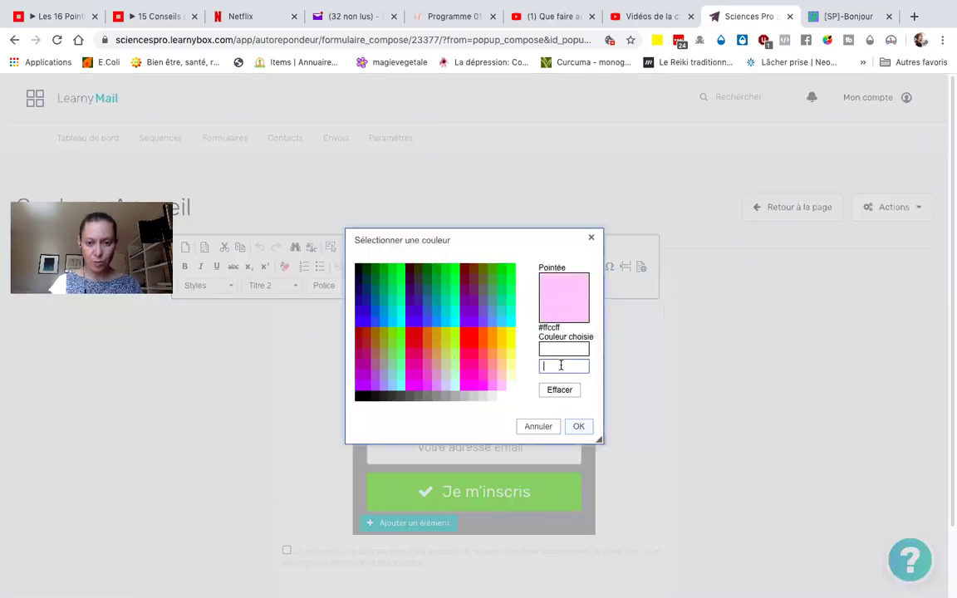
pyautogui.write('F3BE32')
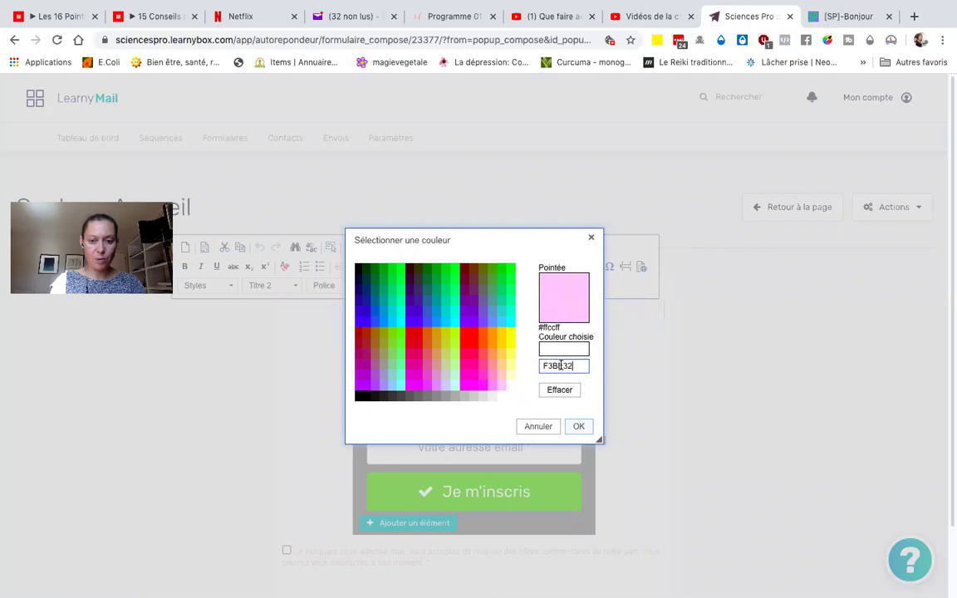
pyautogui.click(579, 429)
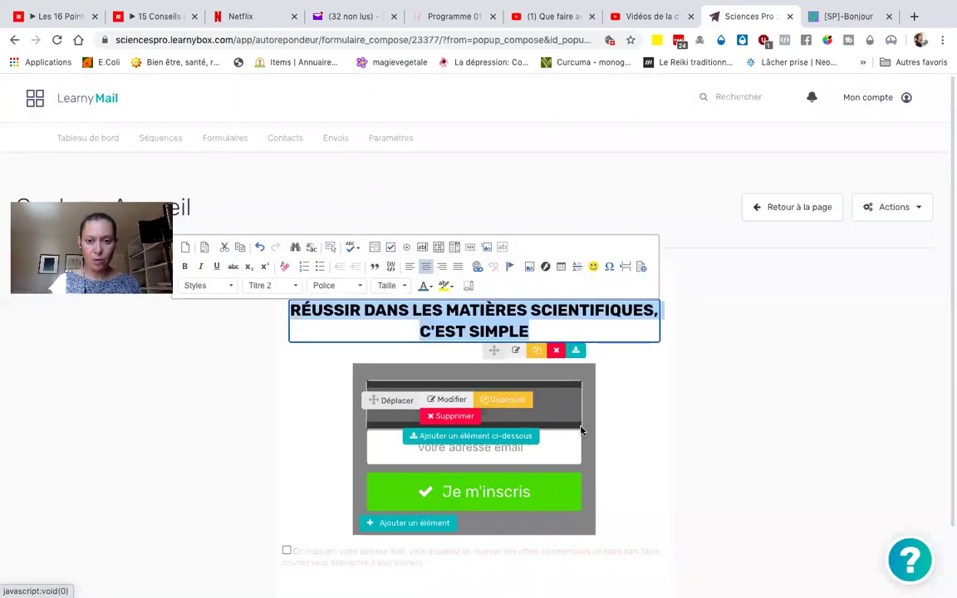
# - Add a centred line reading "Grâce à ces 5 notions" below the form's title
pyautogui.click(537, 330)
pyautogui.press('Return')
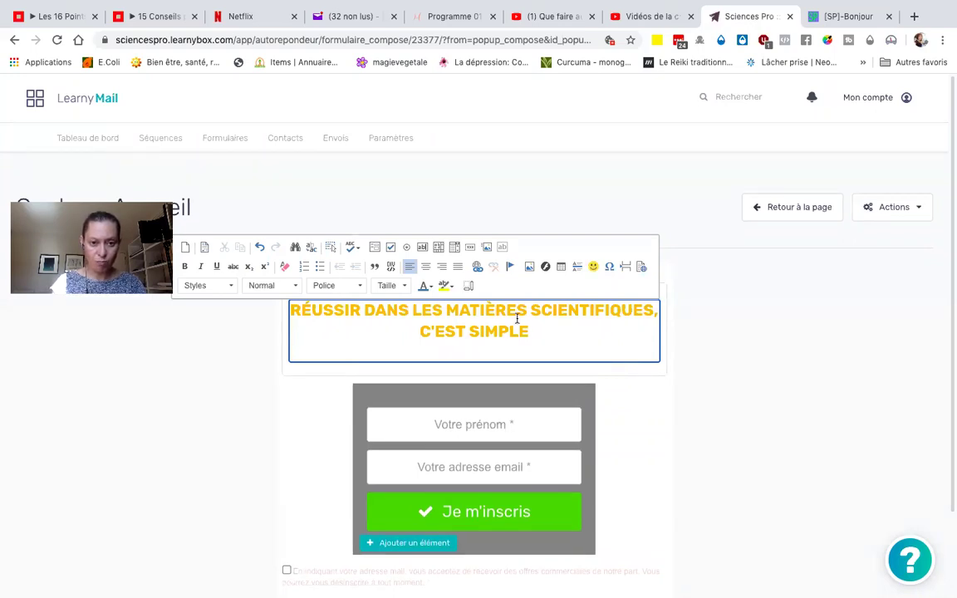
pyautogui.click(427, 266)
pyautogui.write('Gra')
pyautogui.press('BackSpace')
pyautogui.write('âce ')
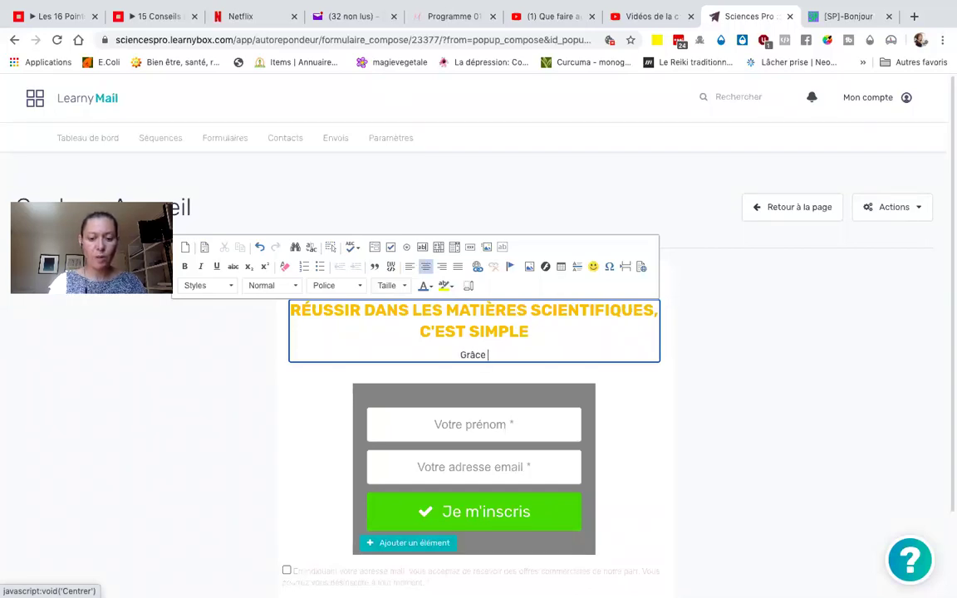
pyautogui.write('à ces 5')
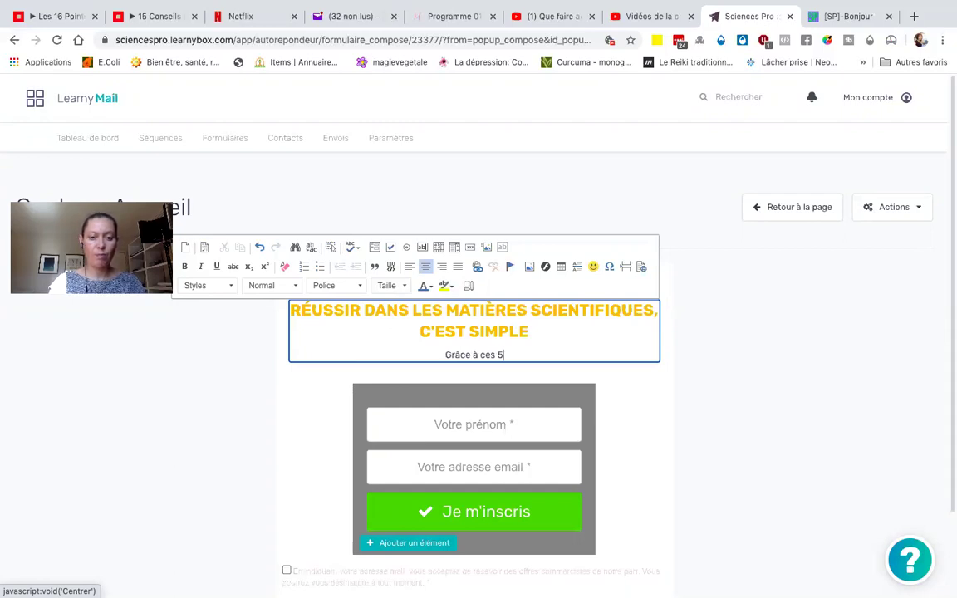
pyautogui.write(' notions')
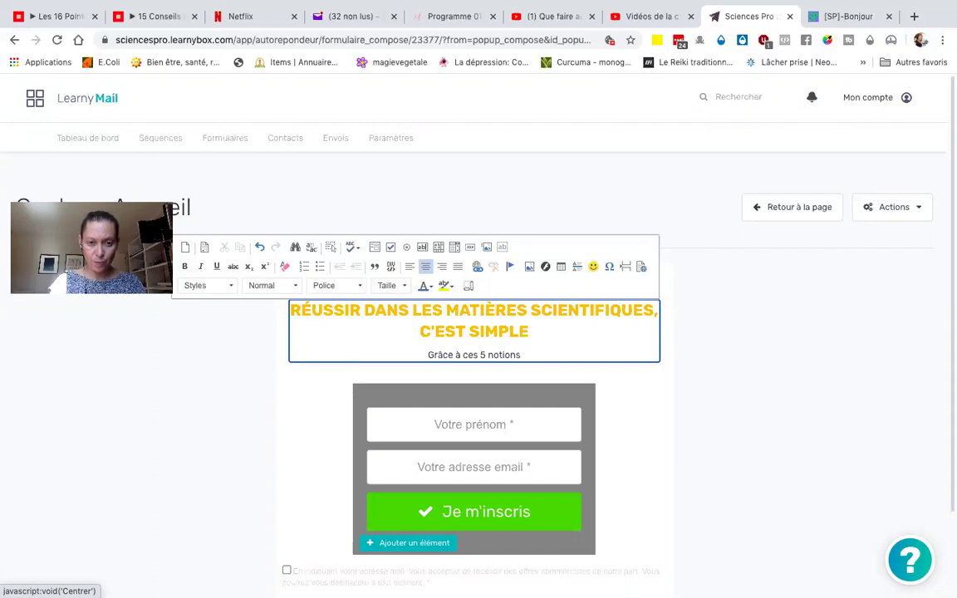
# - Add the line "Téléchargez le guide gratuit" beneath the "Grâce à ces 5 notions" line
pyautogui.press('Return')
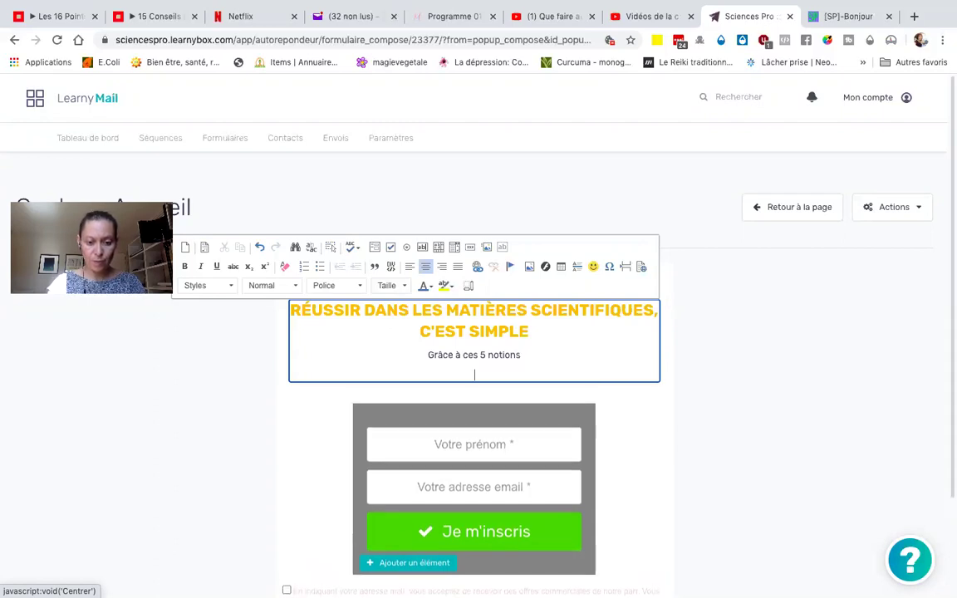
pyautogui.write('Téléchargez')
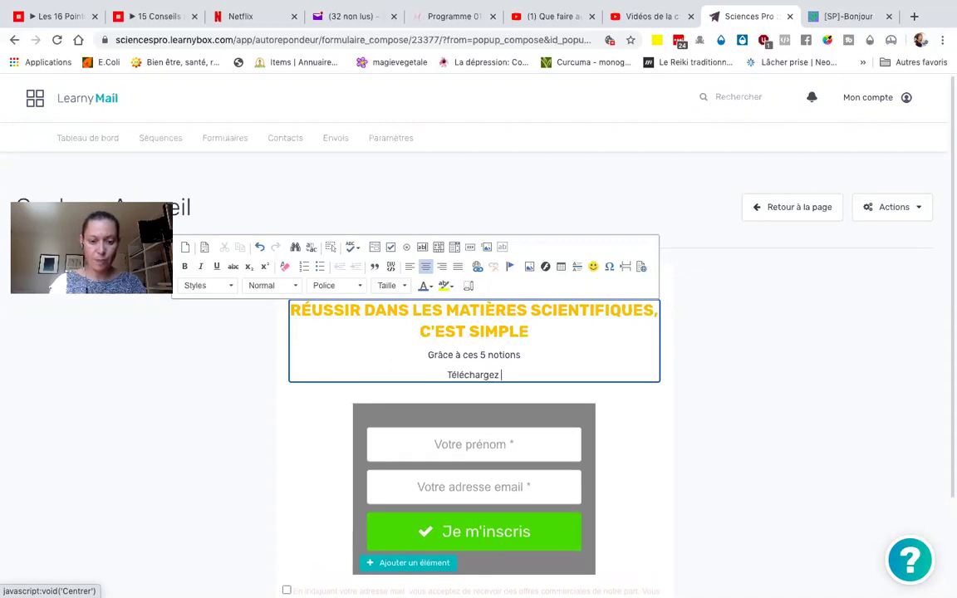
pyautogui.write(' le guide')
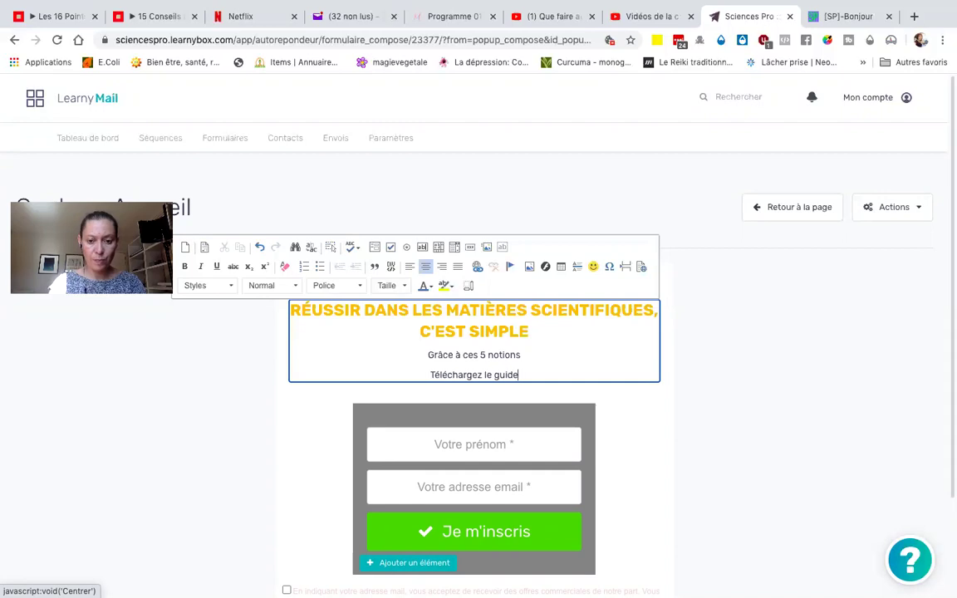
pyautogui.write(' gratuit')
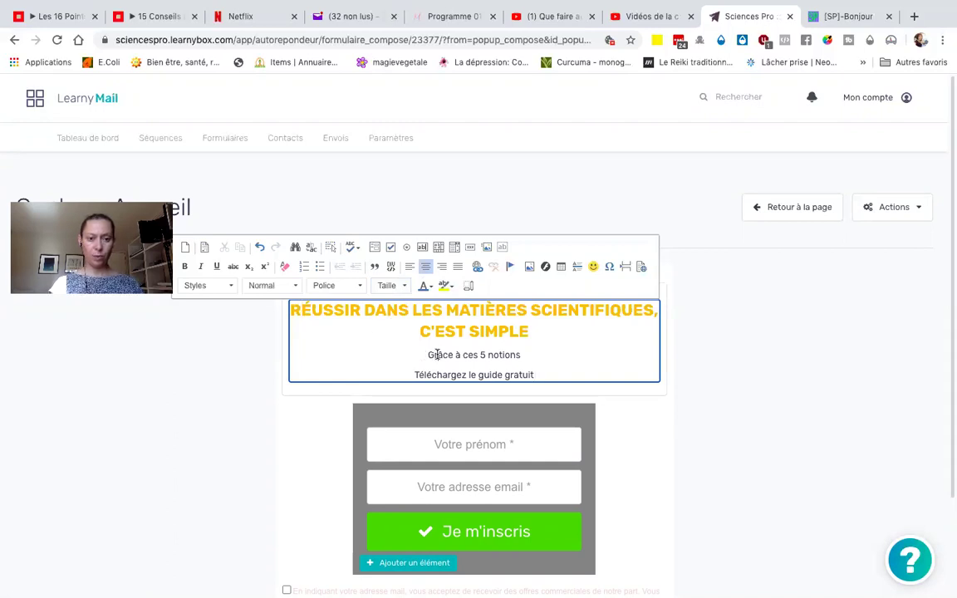
# - Format the "Grâce à ces 5 notions" line as Titre 3 in the custom colour F3BE32
pyautogui.moveTo(425, 356); pyautogui.dragTo(598, 367)
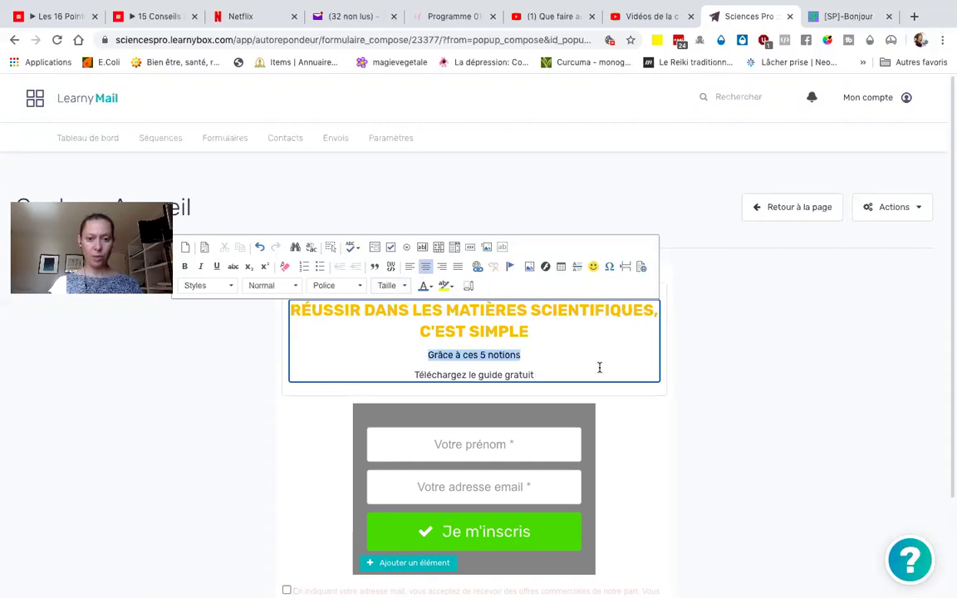
pyautogui.click(269, 285)
pyautogui.click(263, 383)
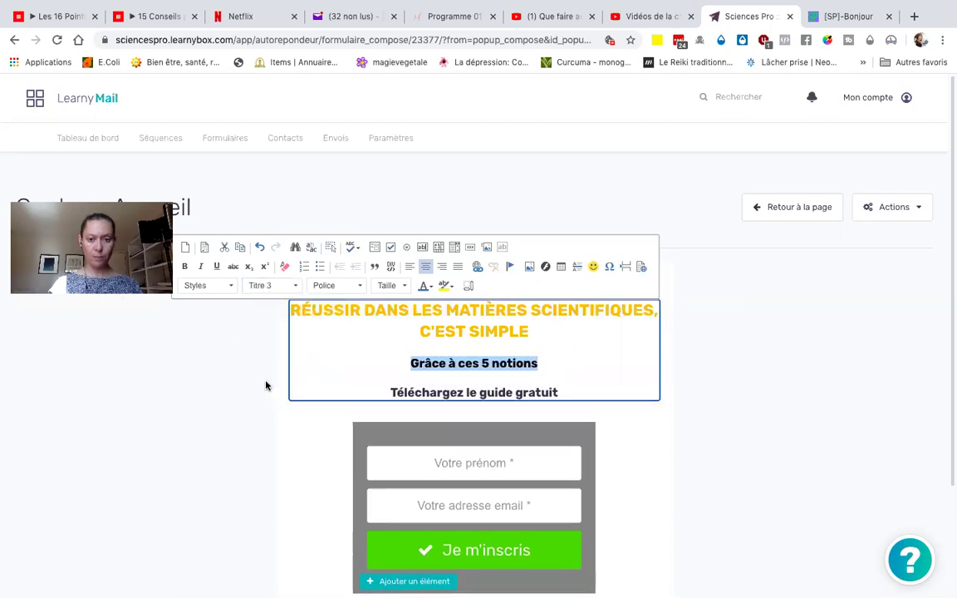
pyautogui.click(425, 287)
pyautogui.click(455, 363)
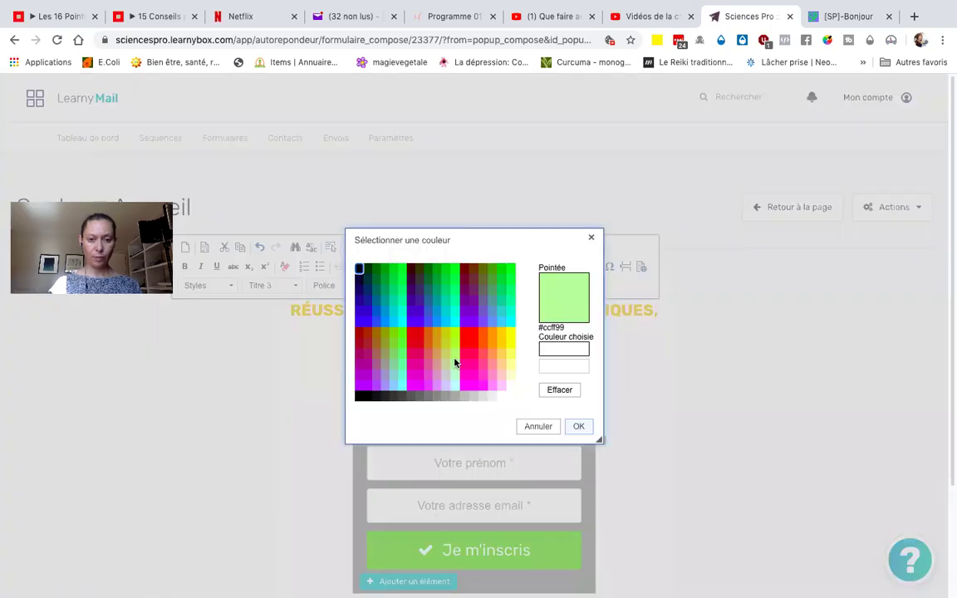
pyautogui.click(558, 366)
pyautogui.write('F3B232')
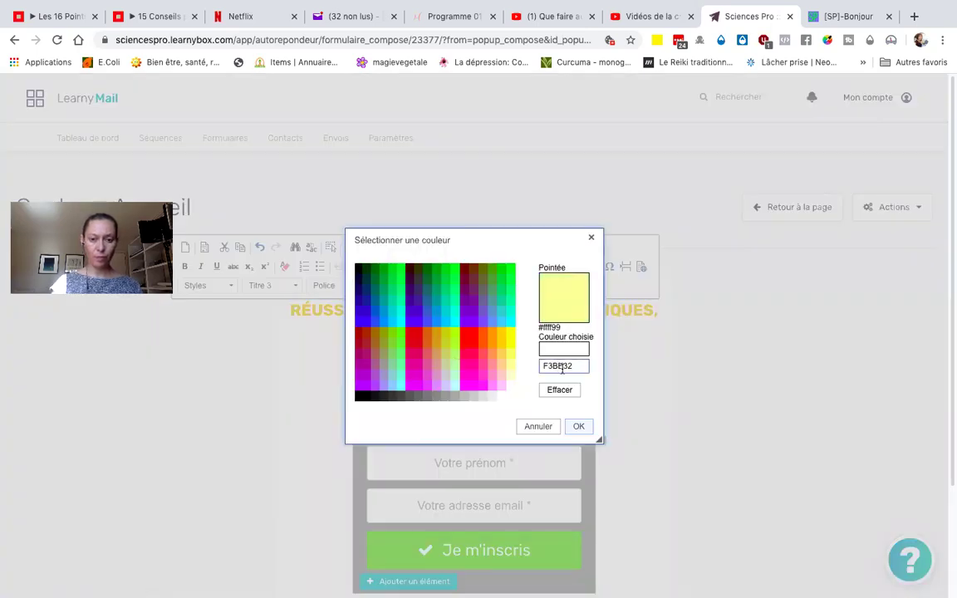
pyautogui.click(578, 426)
pyautogui.click(664, 435)
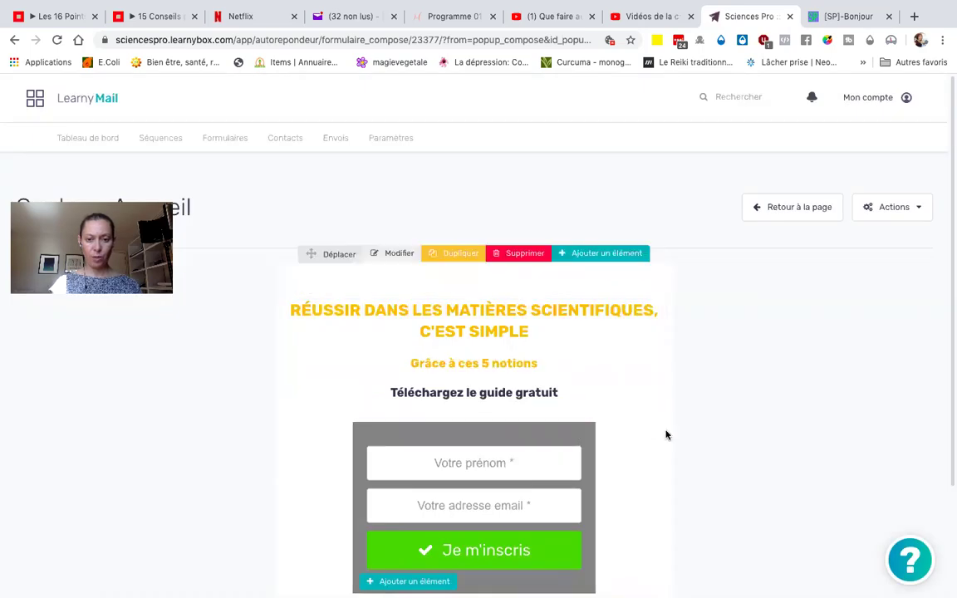
# - Change the "Grâce à ces 5 notions" line to the Titre 2 format and remove its bold
pyautogui.click(397, 363)
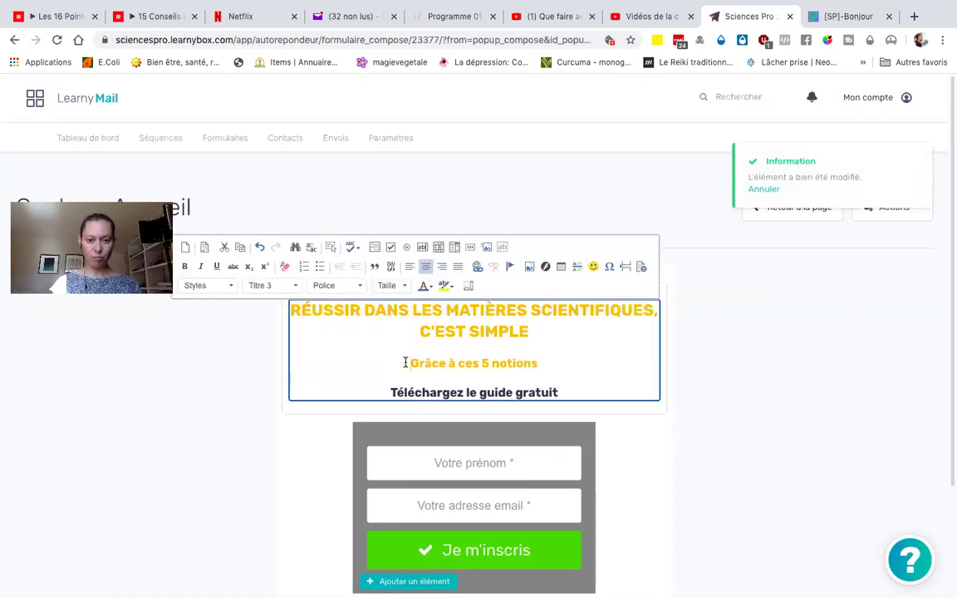
pyautogui.moveTo(399, 363); pyautogui.dragTo(568, 352)
pyautogui.click(257, 285)
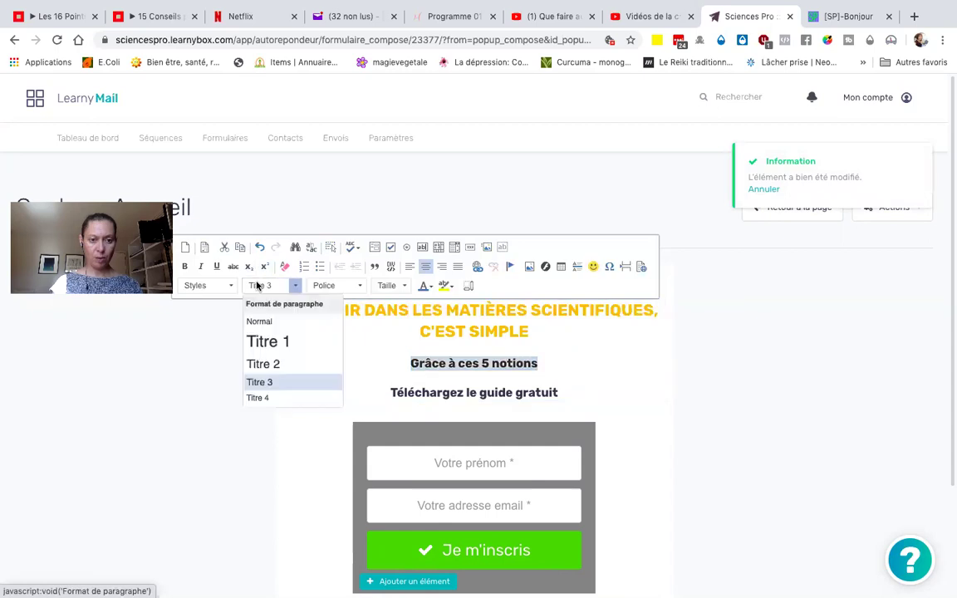
pyautogui.click(261, 364)
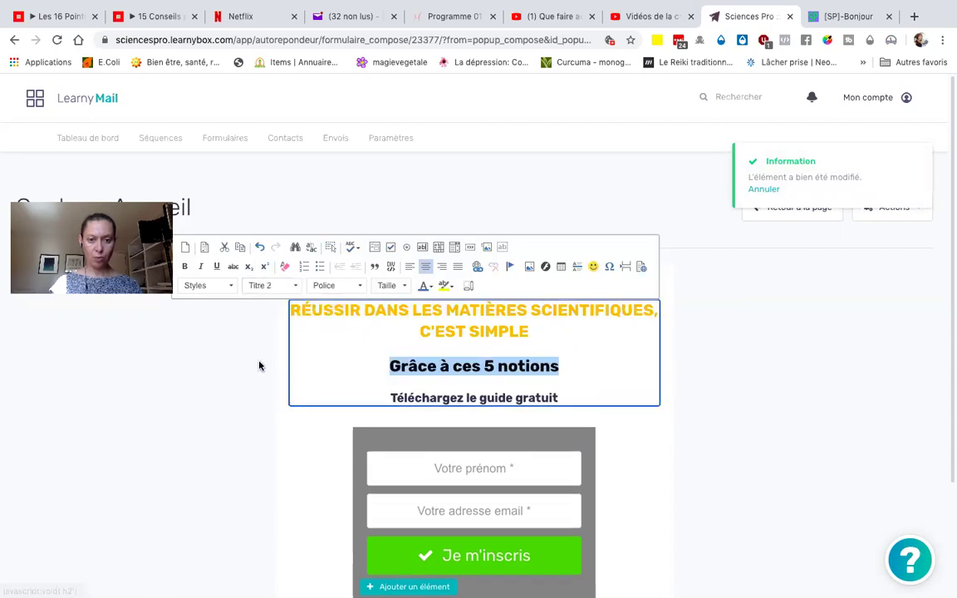
pyautogui.click(184, 267)
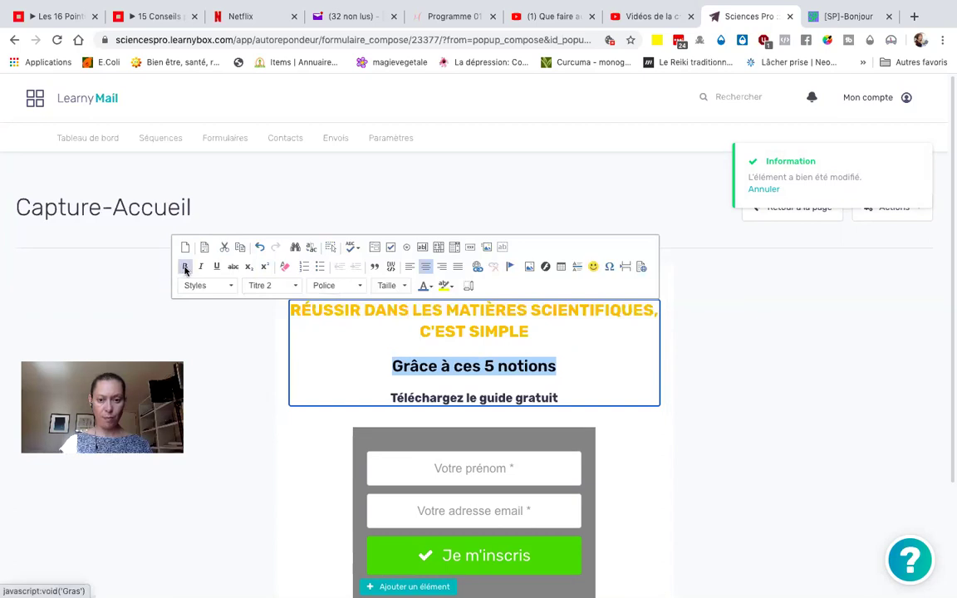
pyautogui.click(274, 380)
pyautogui.scroll(-2, 467, 359)
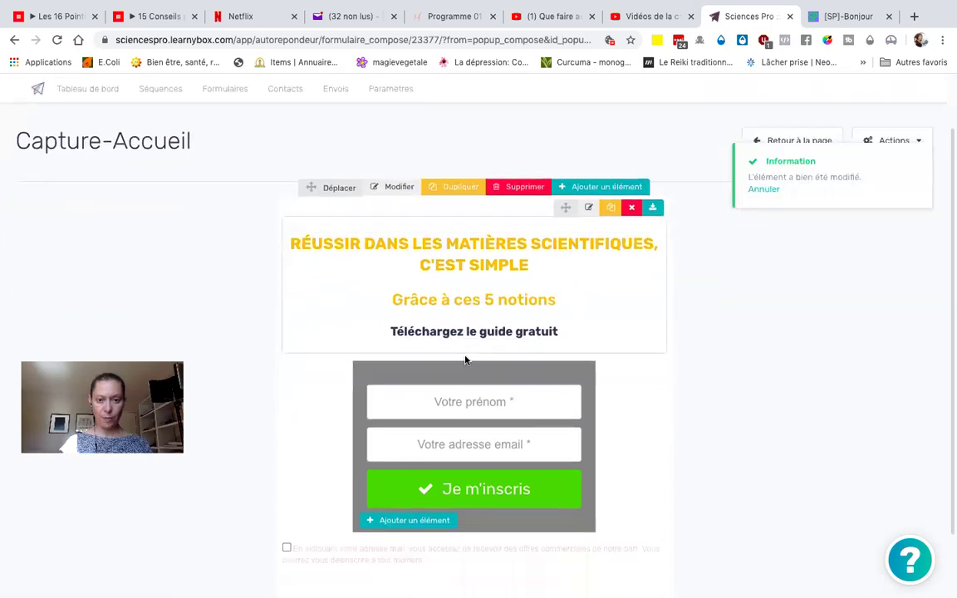
# - Leave the form's text editor, dismiss the notification and return from the form builder to popup #1
pyautogui.click(401, 333)
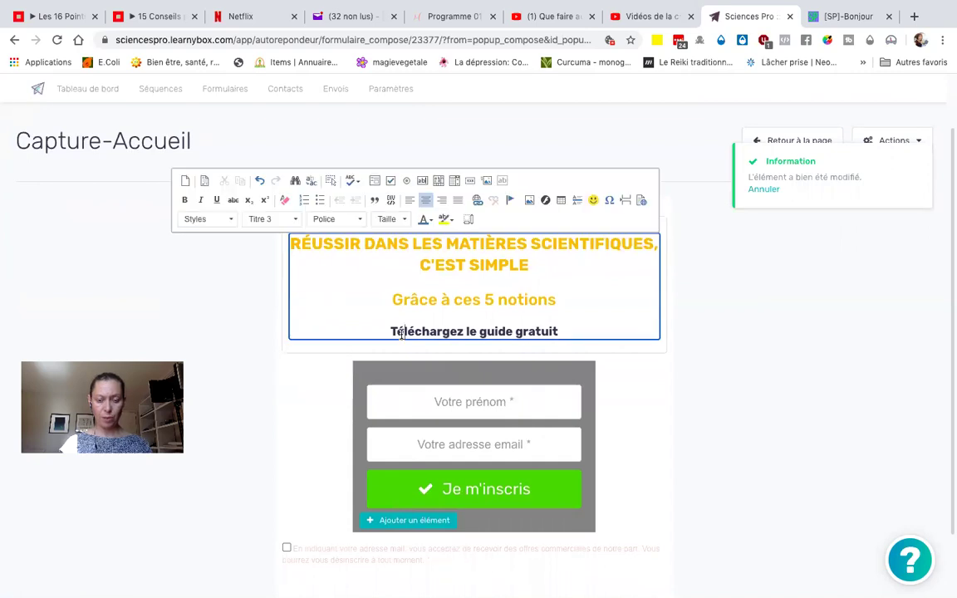
pyautogui.click(744, 336)
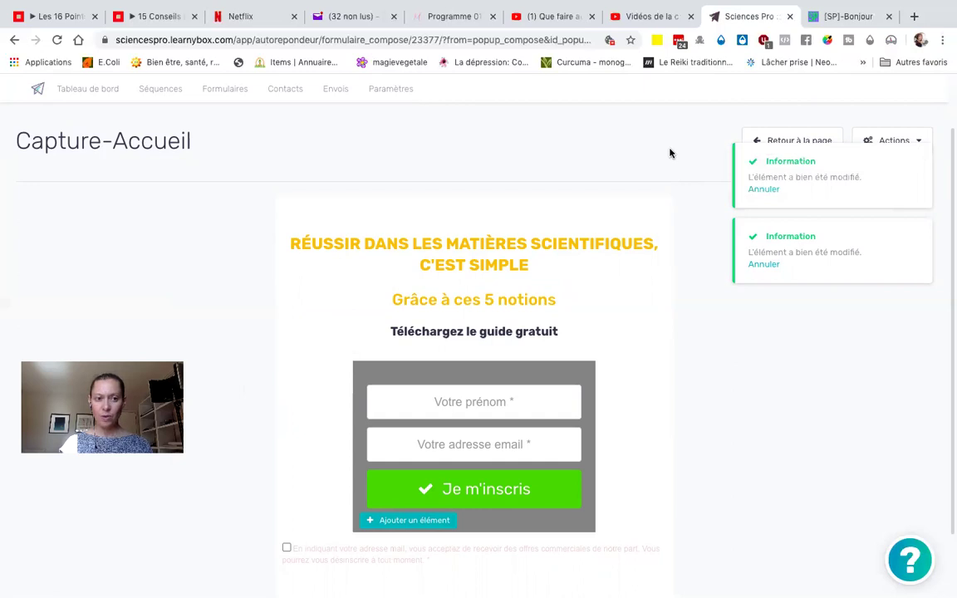
pyautogui.click(921, 157)
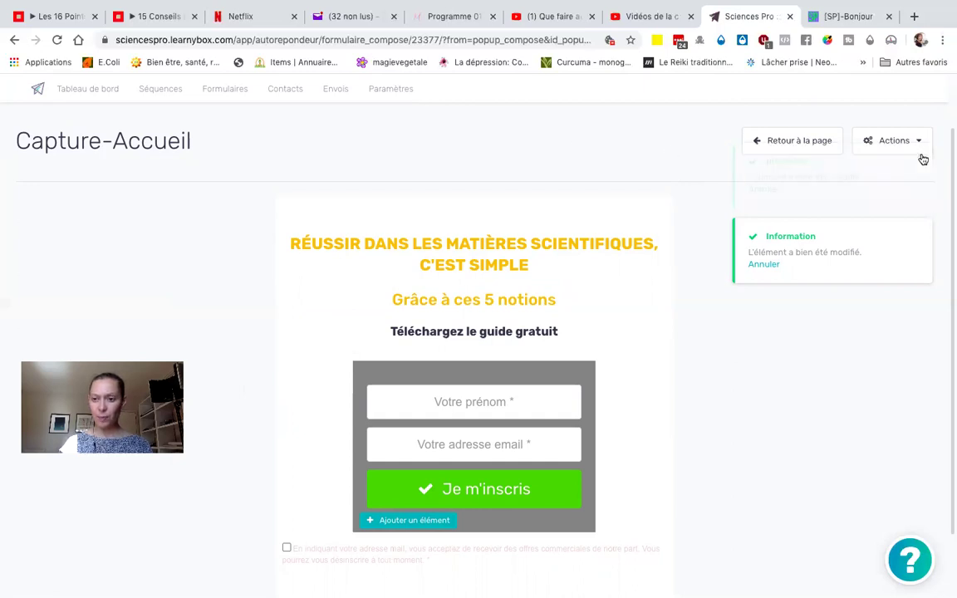
pyautogui.click(779, 141)
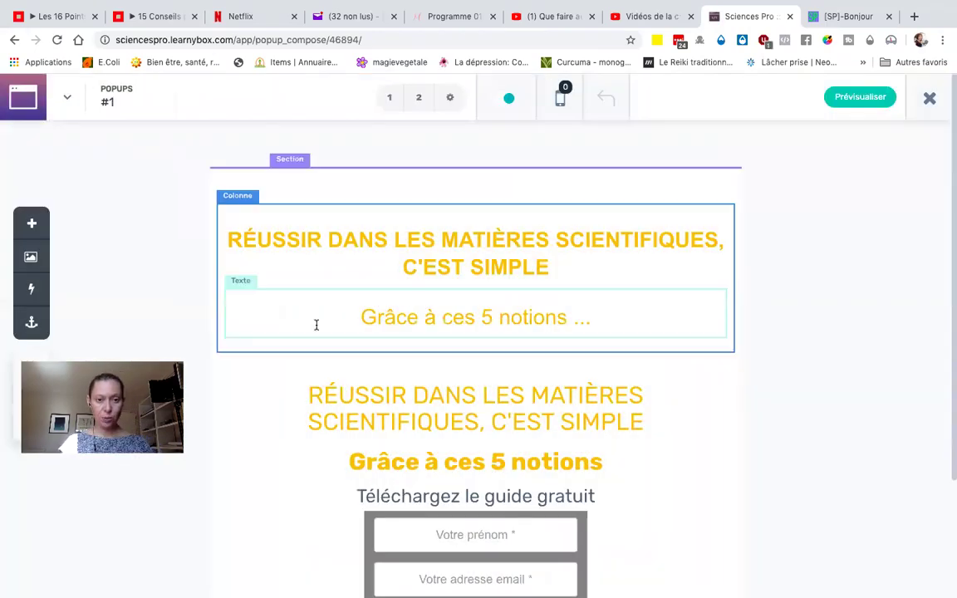
# - Delete the popup's upper column that holds the duplicate title and "Grâce à ces 5 notions ..." text
pyautogui.scroll(-1, 316, 324)
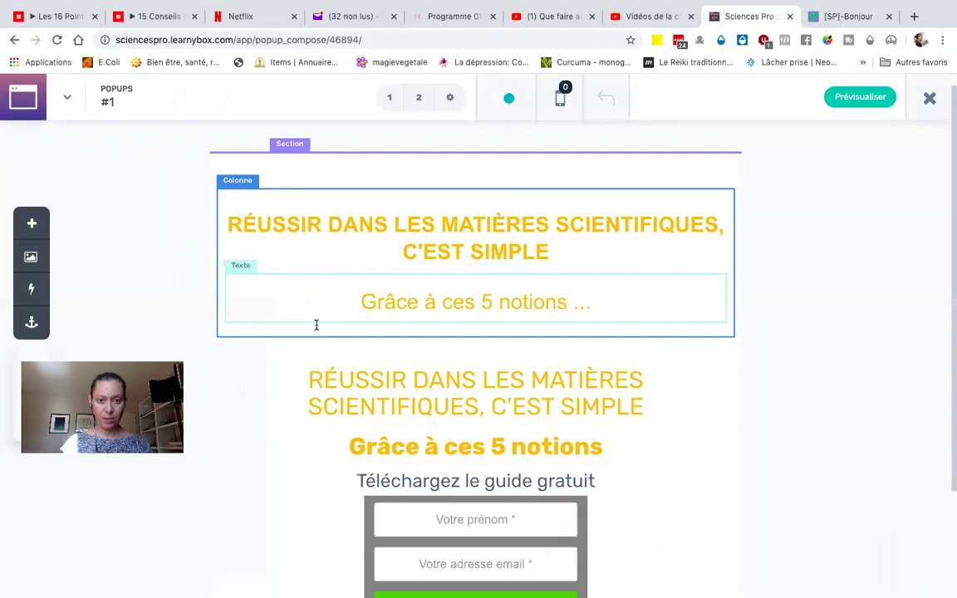
pyautogui.click(230, 176)
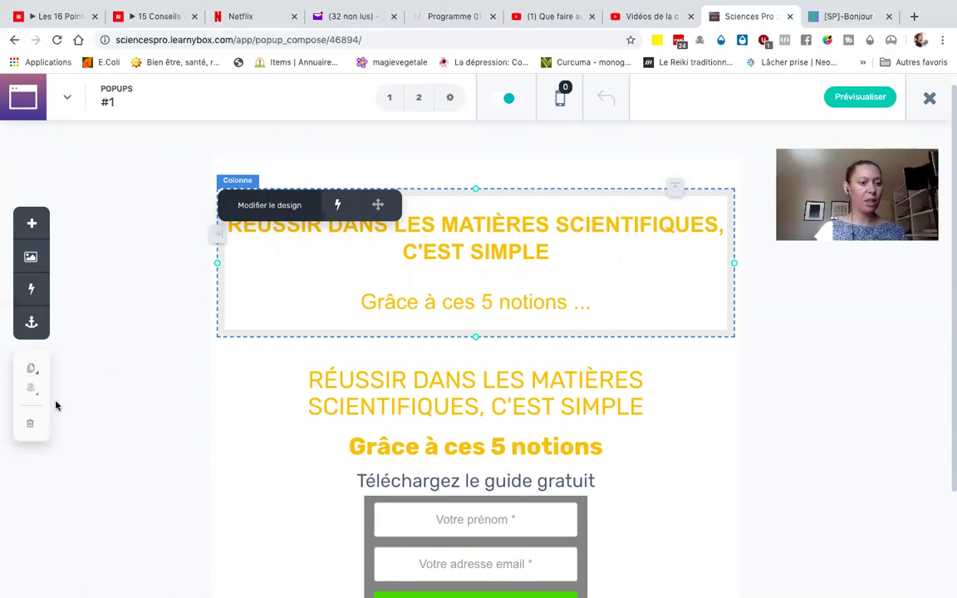
pyautogui.click(30, 426)
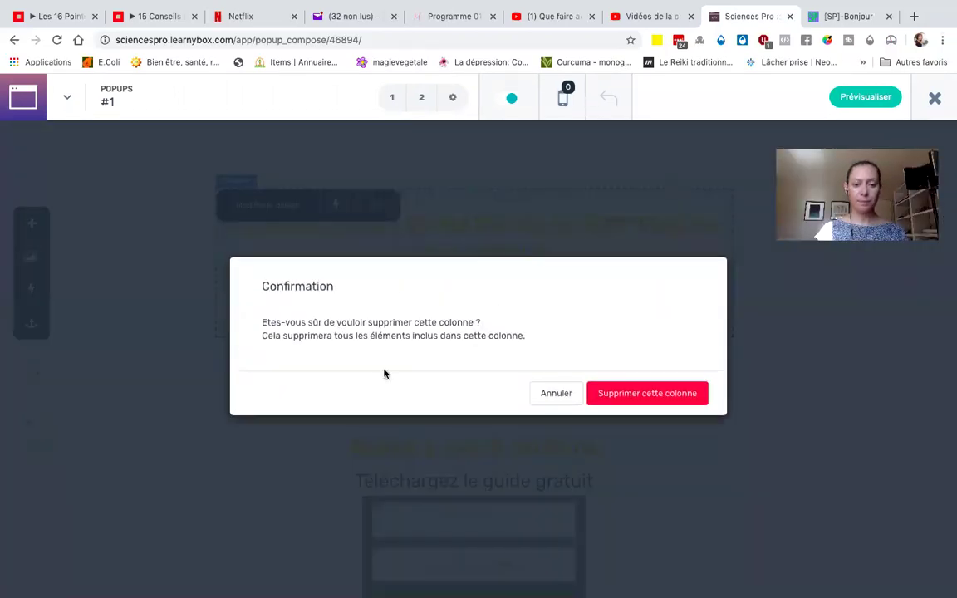
pyautogui.click(650, 396)
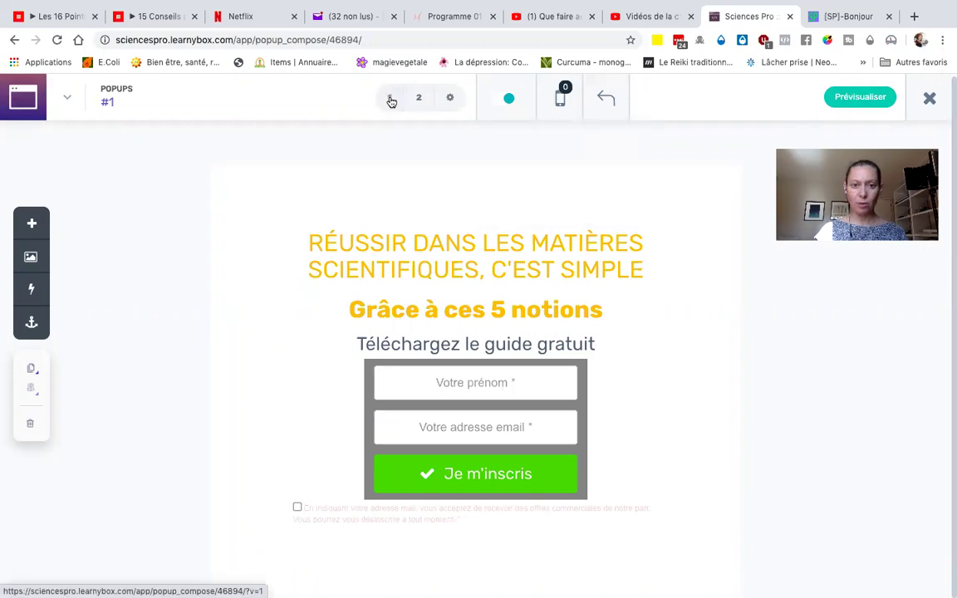
# - Switch popup #1 to the mobile view and examine its titles and capture form down to the consent text
pyautogui.click(561, 103)
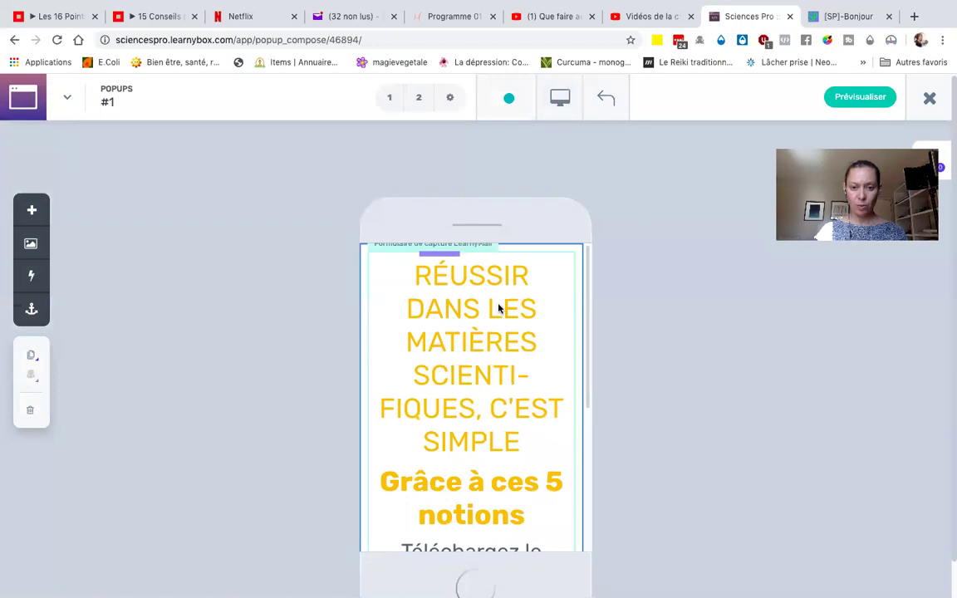
pyautogui.scroll(-4, 489, 347)
pyautogui.scroll(2, 489, 347)
pyautogui.scroll(-1, 489, 347)
pyautogui.scroll(-3, 489, 347)
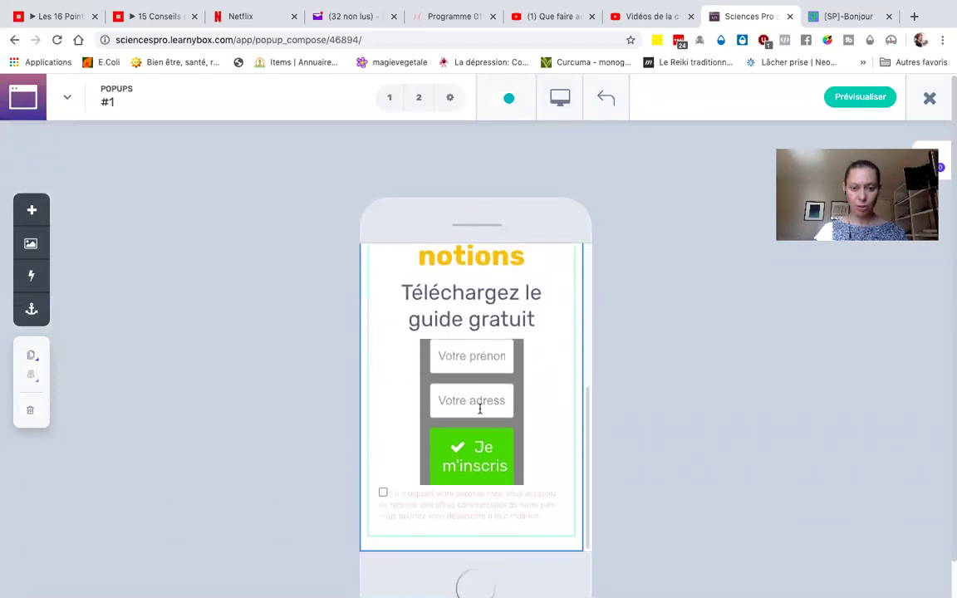
# - Preview popup #1 and examine it from the title down to the consent text, then close the preview
pyautogui.click(871, 98)
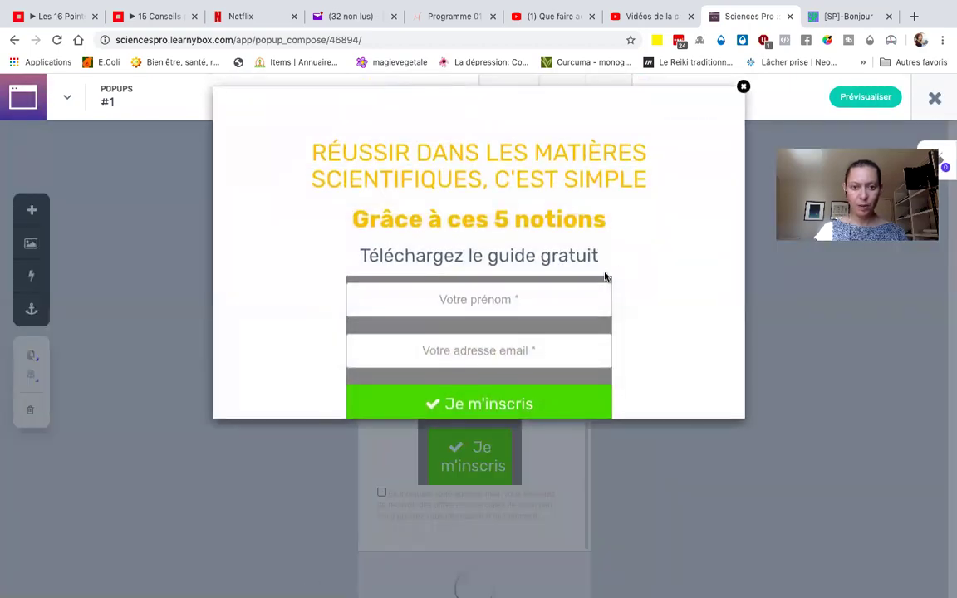
pyautogui.scroll(-3, 605, 277)
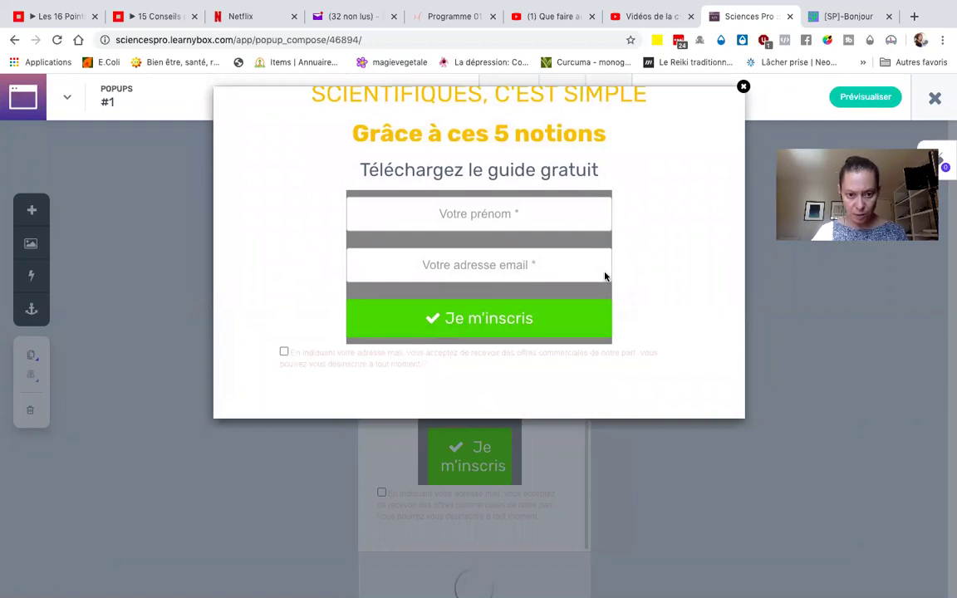
pyautogui.scroll(3, 605, 276)
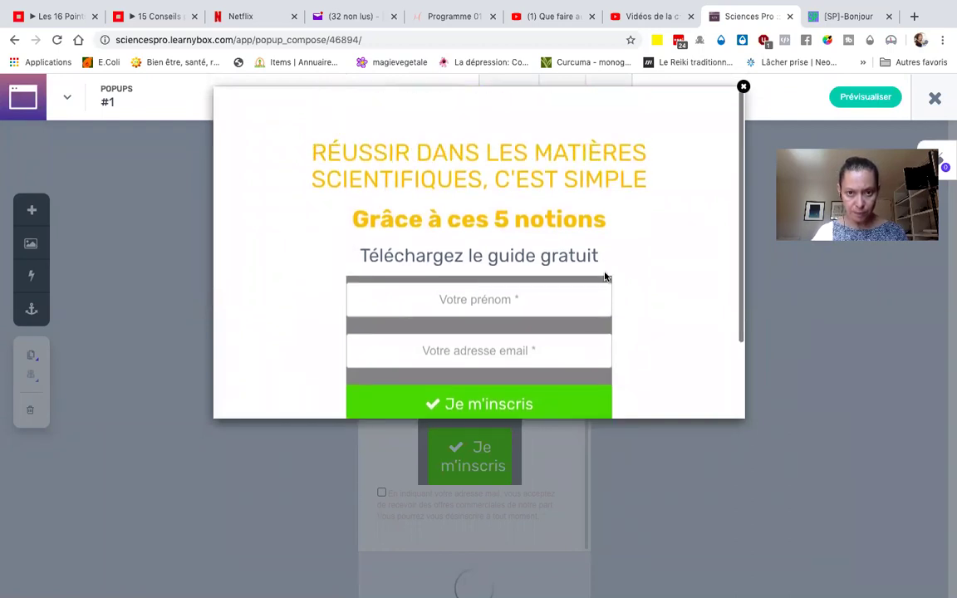
pyautogui.scroll(-3, 604, 276)
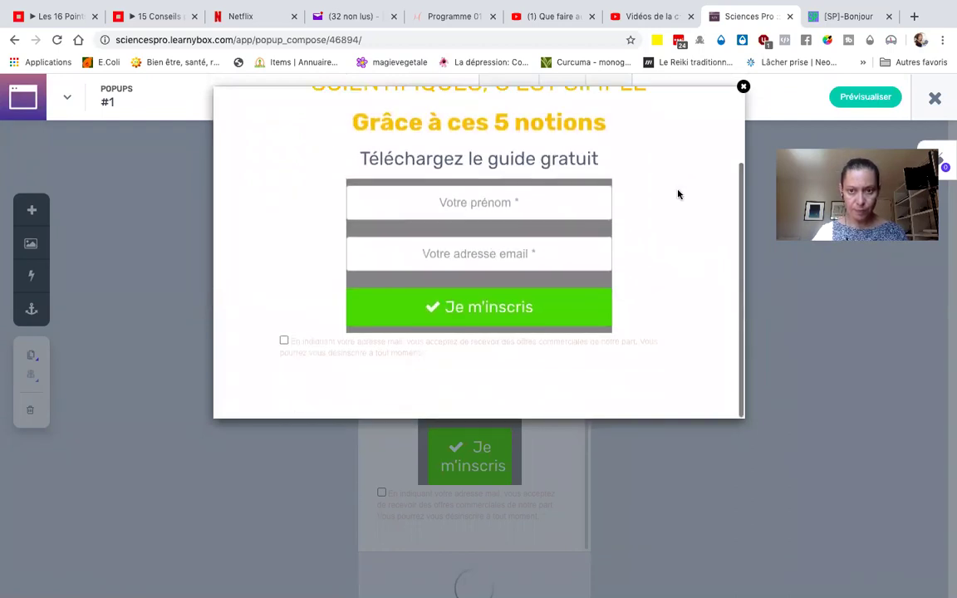
pyautogui.click(743, 88)
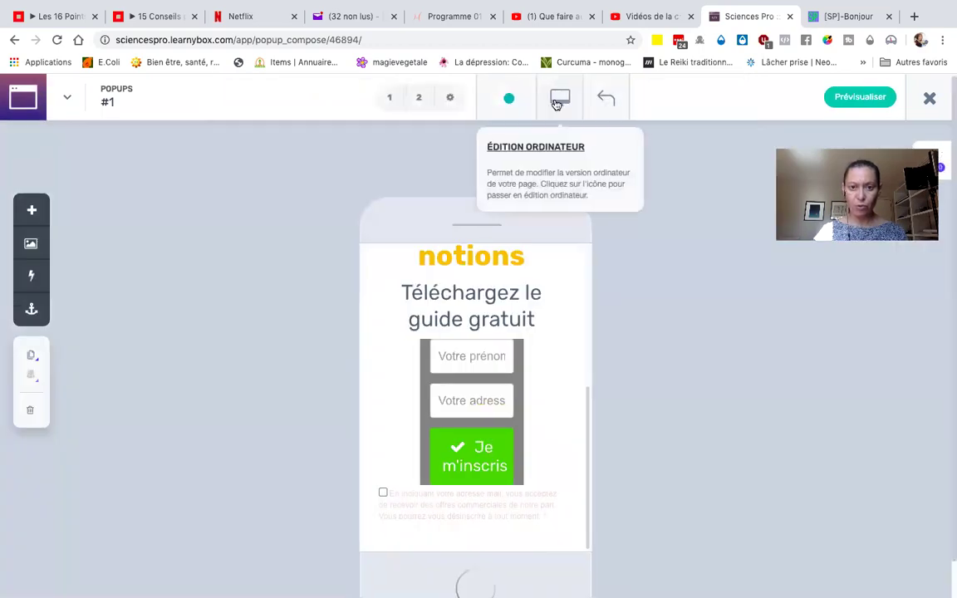
# - Compare popup #1's desktop and mobile editing views, and check its preview again before closing it
pyautogui.click(555, 97)
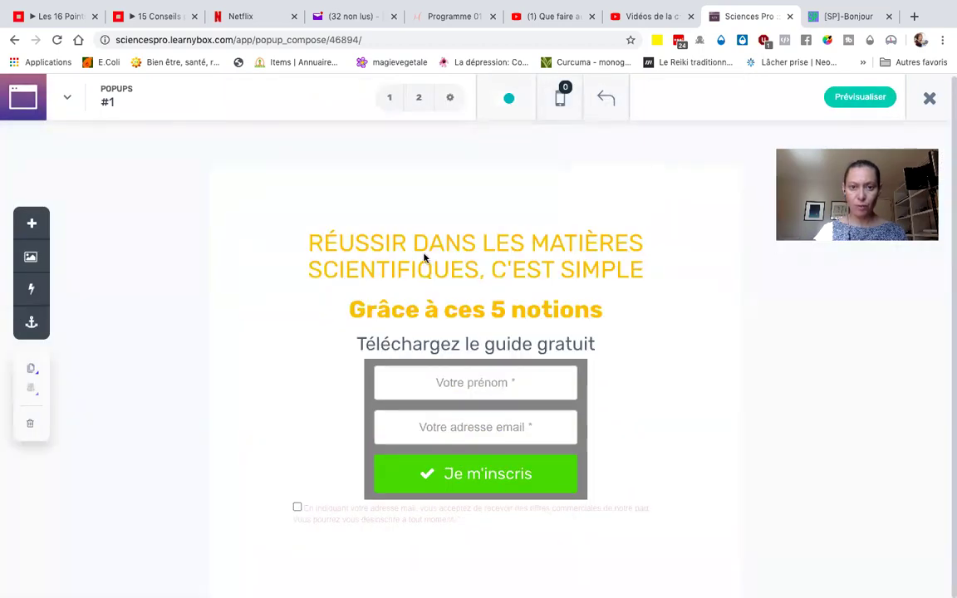
pyautogui.click(559, 97)
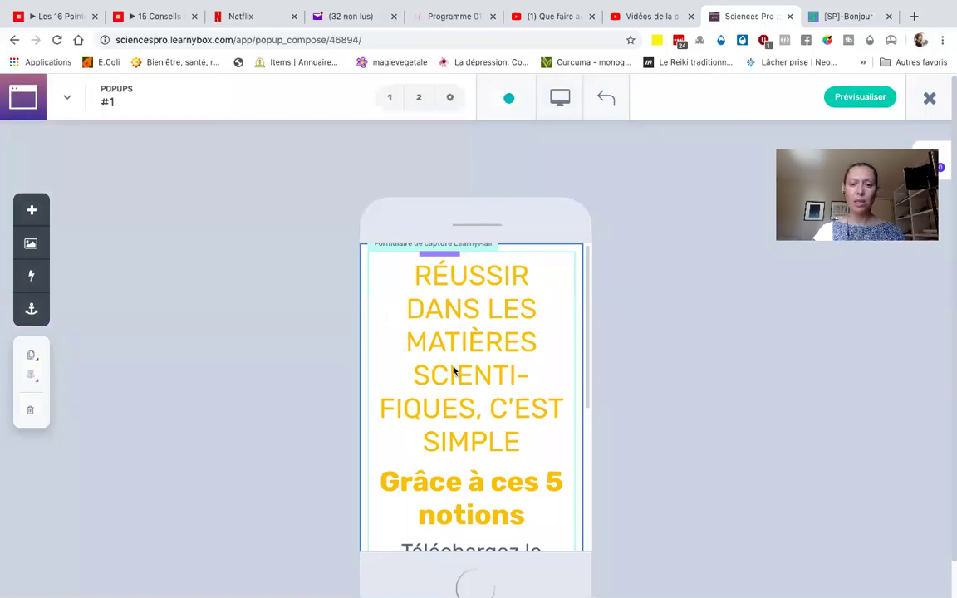
pyautogui.click(864, 97)
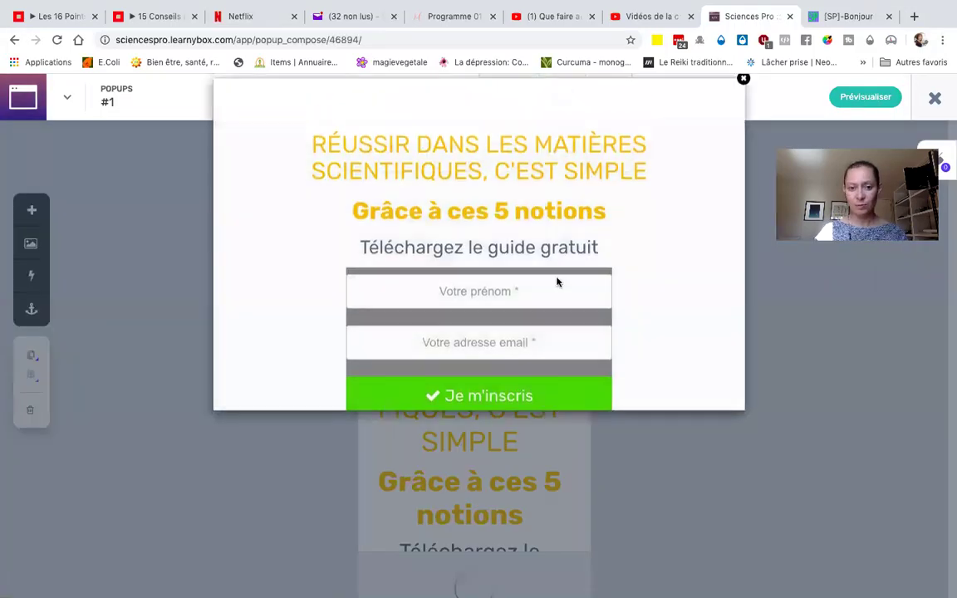
pyautogui.scroll(-1, 554, 283)
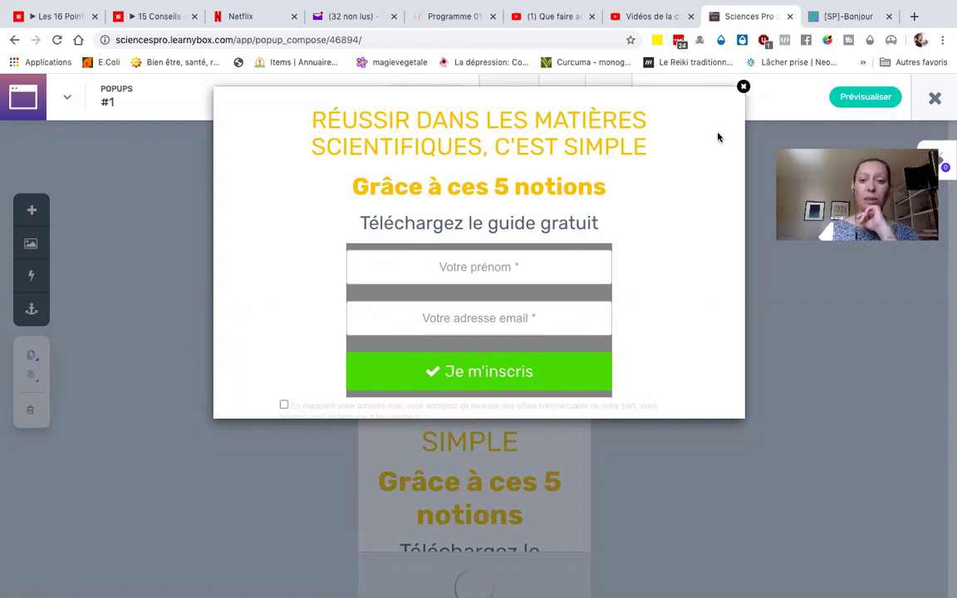
pyautogui.click(743, 86)
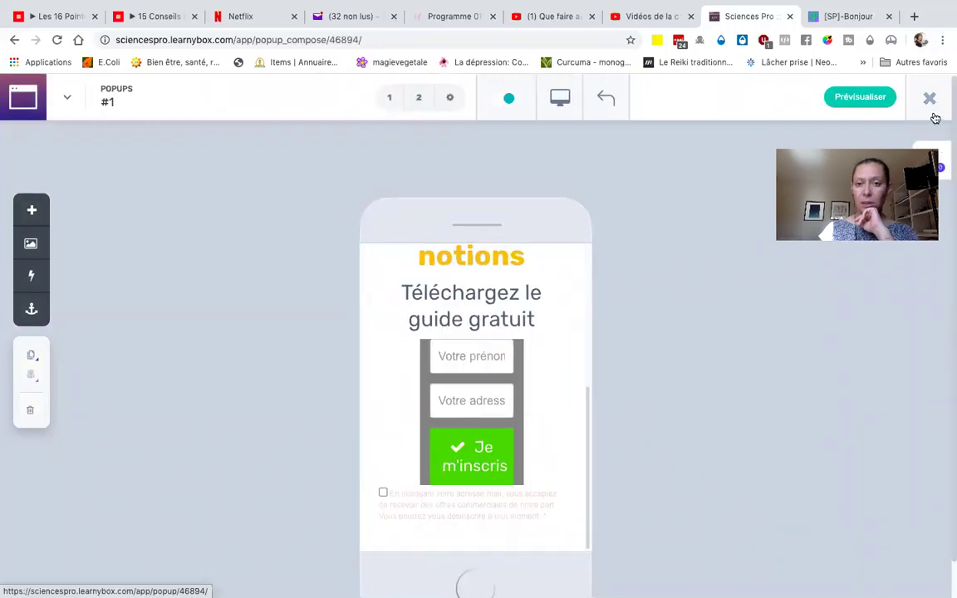
# - Return popup #1 to the desktop view and open its LearnyMail capture form in the form builder
pyautogui.click(559, 98)
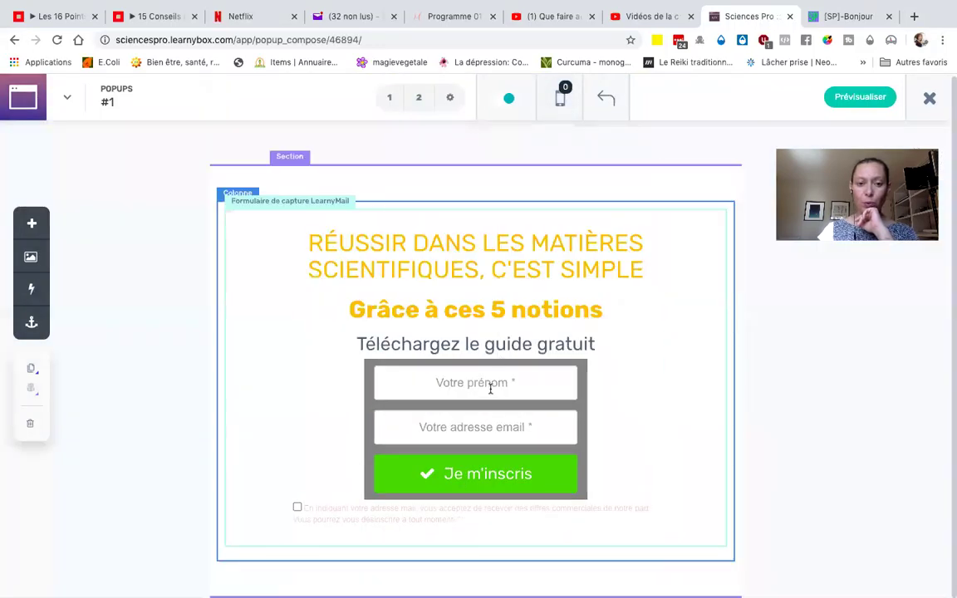
pyautogui.click(490, 389)
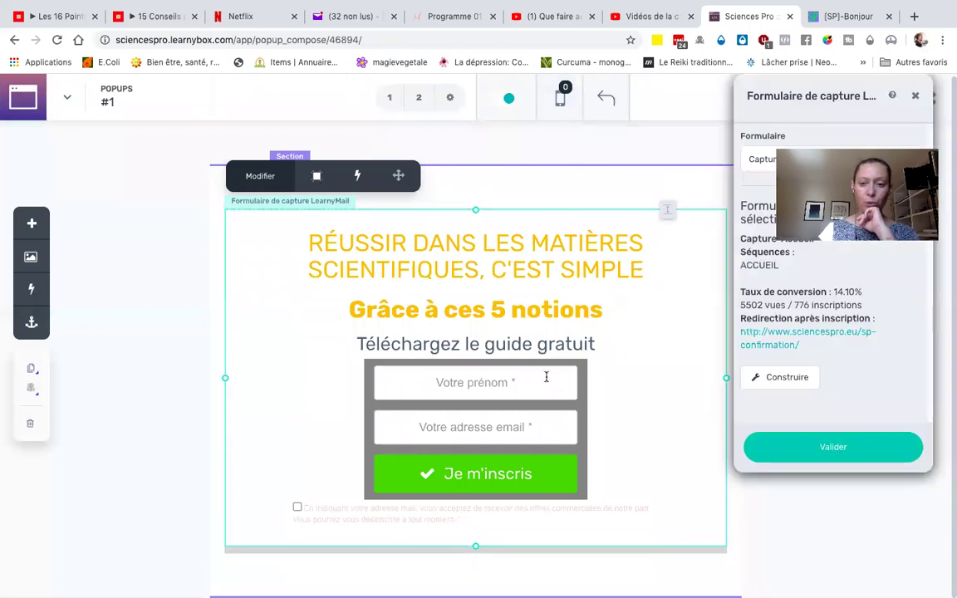
pyautogui.click(776, 378)
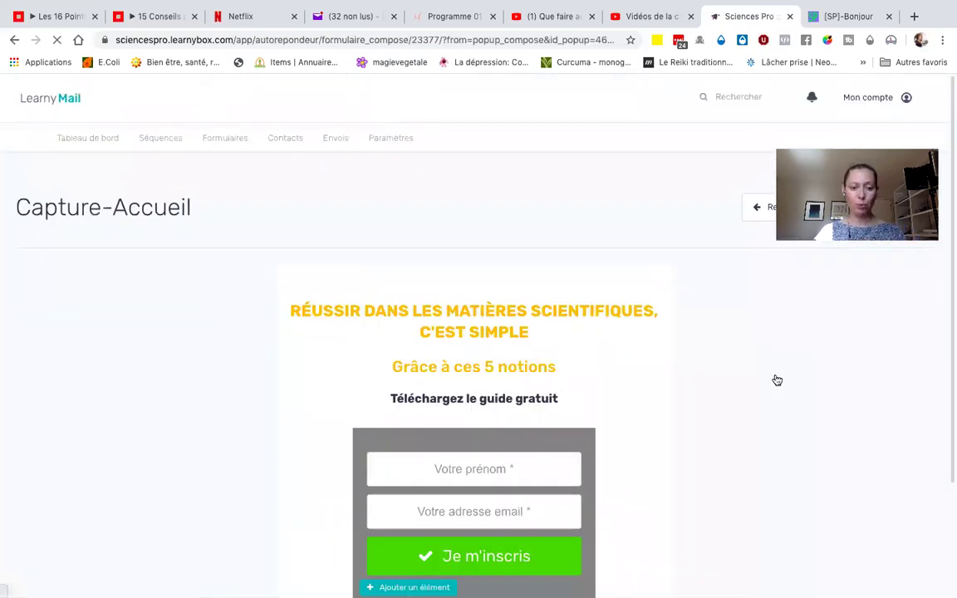
# - Change the text colour of the form's RGPD consent element to the grey #ab9e9e and validate the change
pyautogui.scroll(-2, 532, 402)
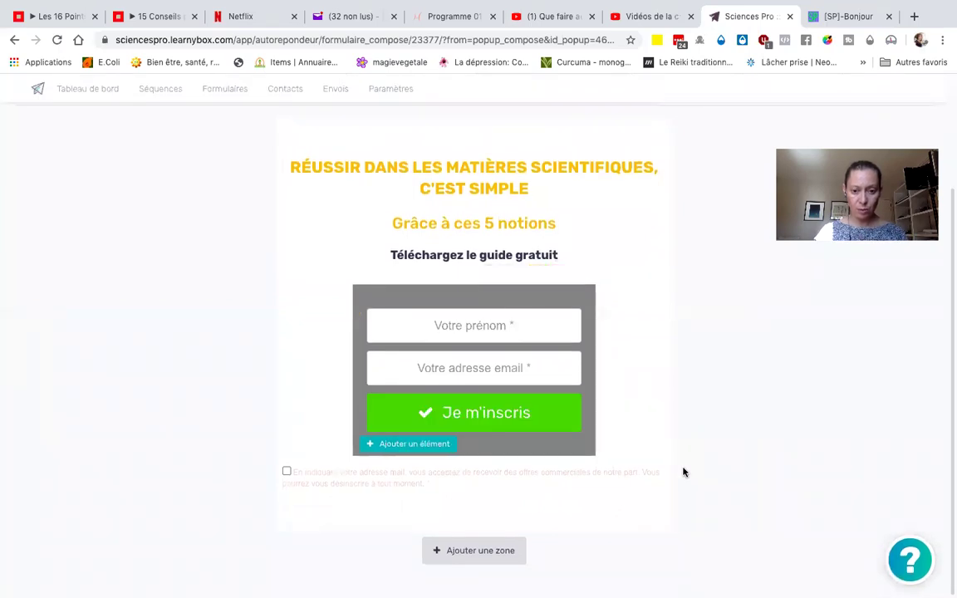
pyautogui.moveTo(321, 496)
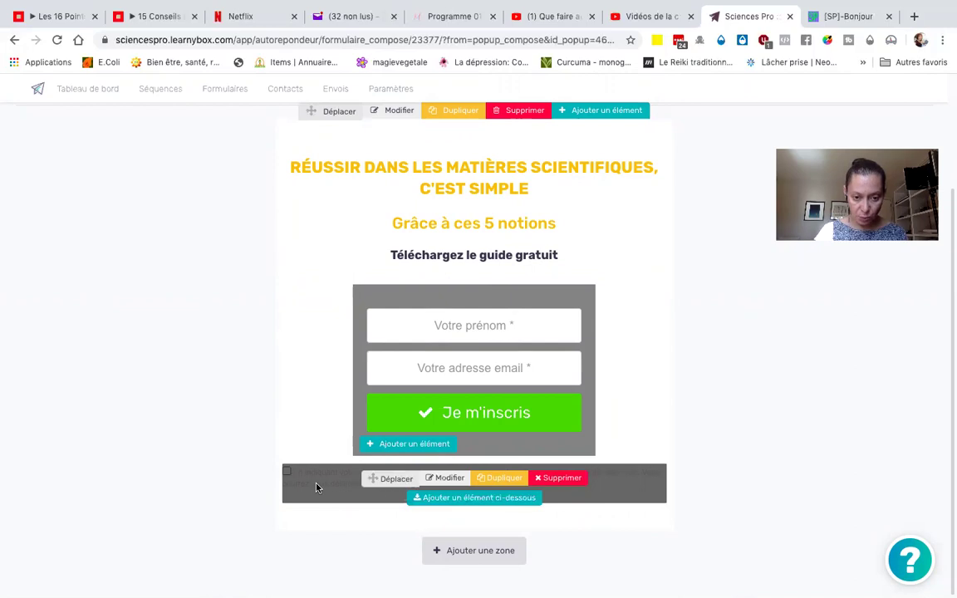
pyautogui.click(446, 479)
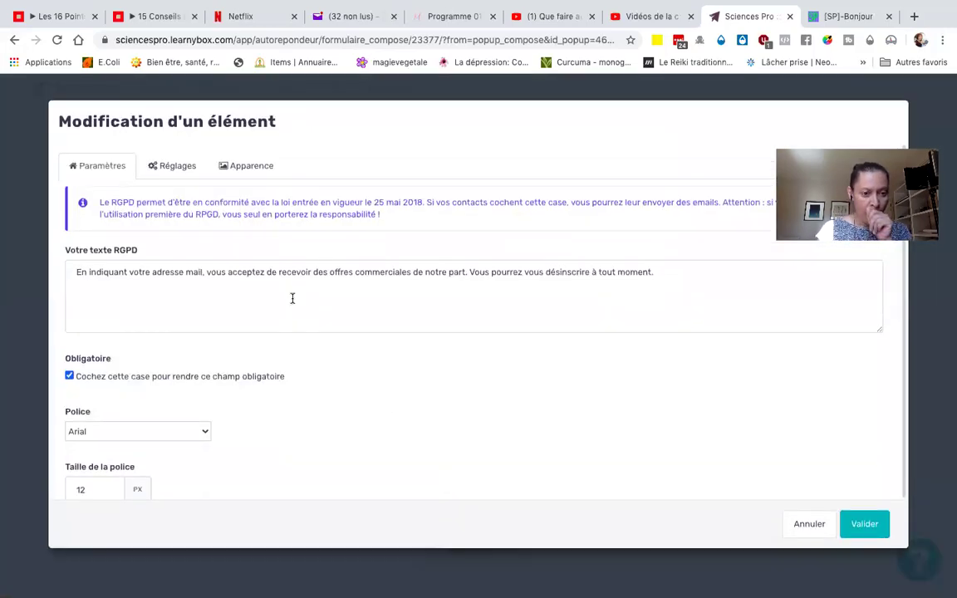
pyautogui.scroll(-1, 292, 298)
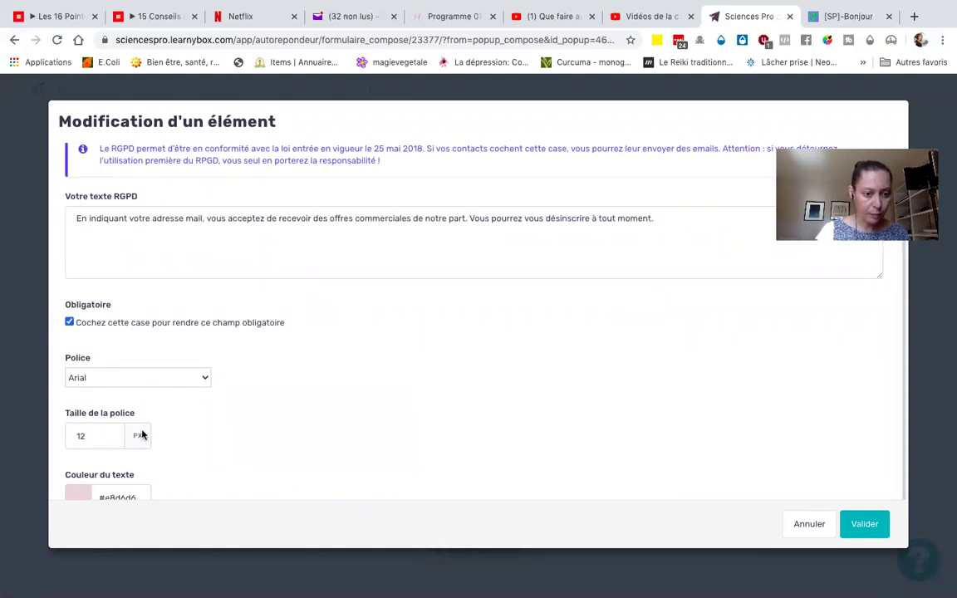
pyautogui.click(130, 494)
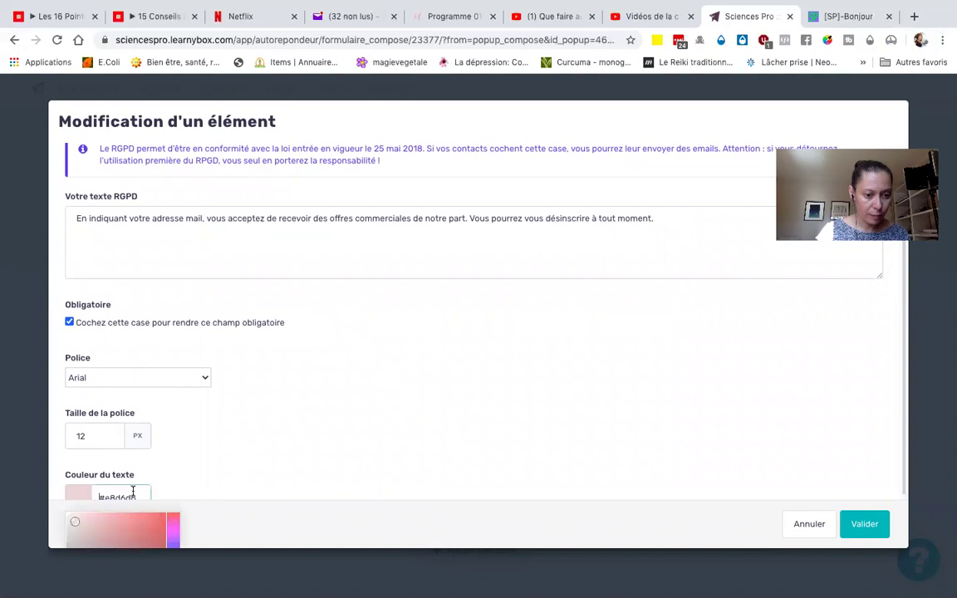
pyautogui.scroll(-1, 253, 439)
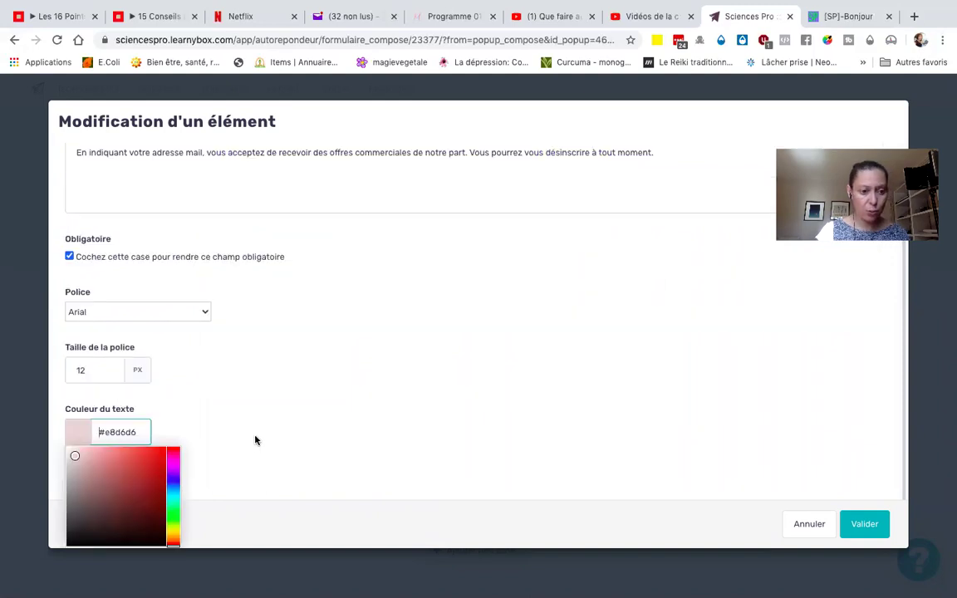
pyautogui.click(73, 479)
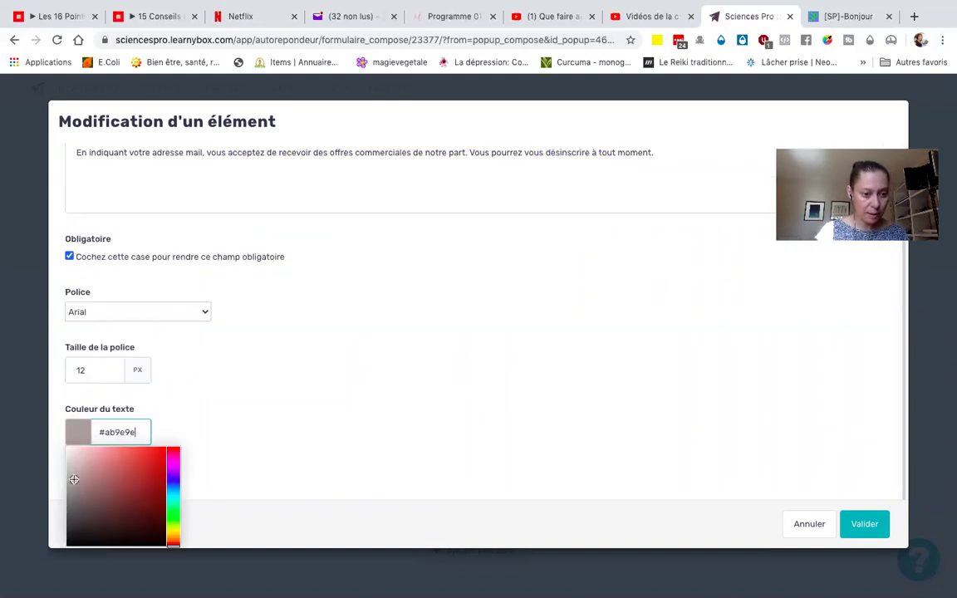
pyautogui.click(864, 524)
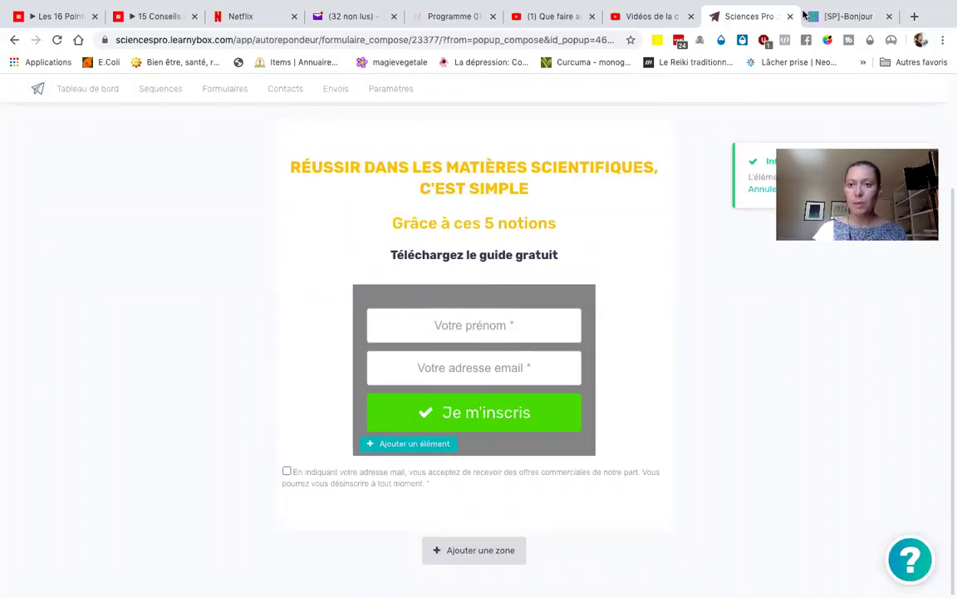
# - Dismiss the notification, return from the Capture-Accueil form to popup #1 and close the popup editor
pyautogui.scroll(2, 646, 209)
pyautogui.scroll(-1, 646, 212)
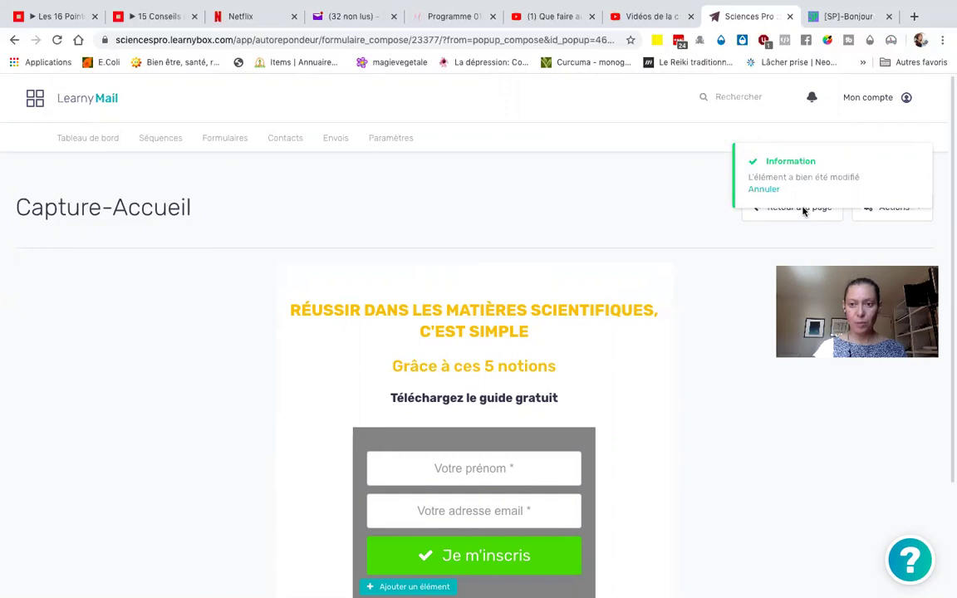
pyautogui.click(919, 156)
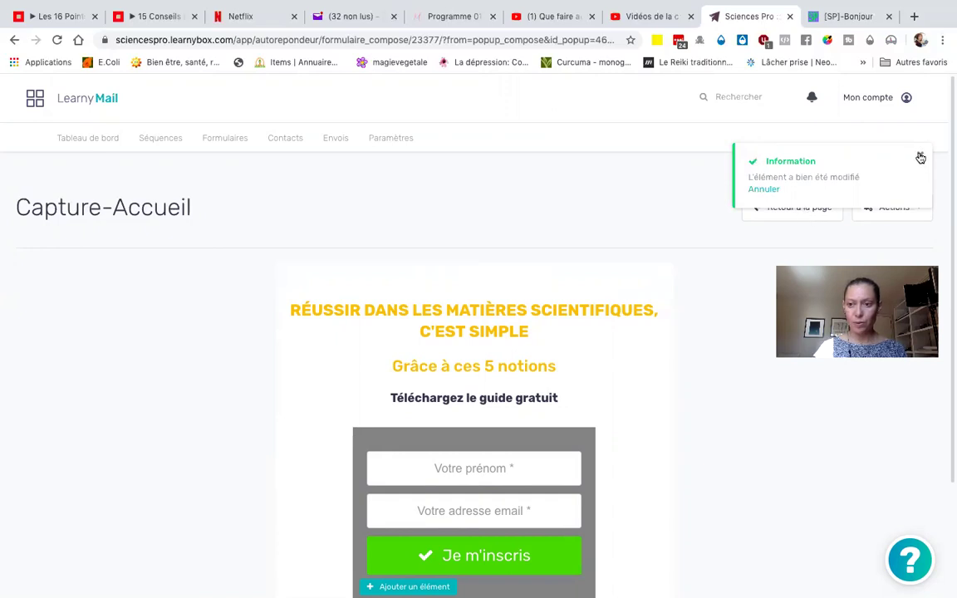
pyautogui.click(817, 209)
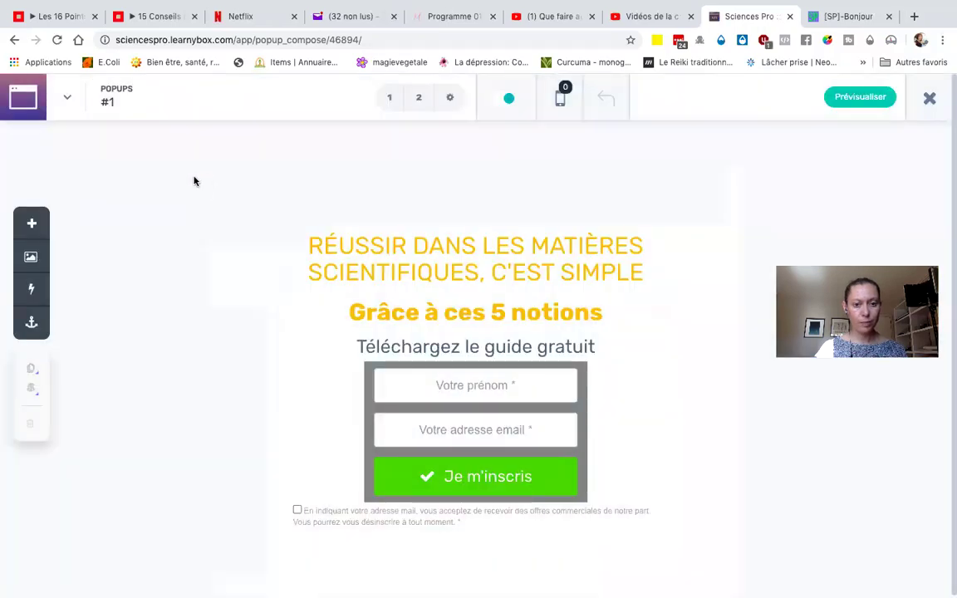
pyautogui.click(930, 97)
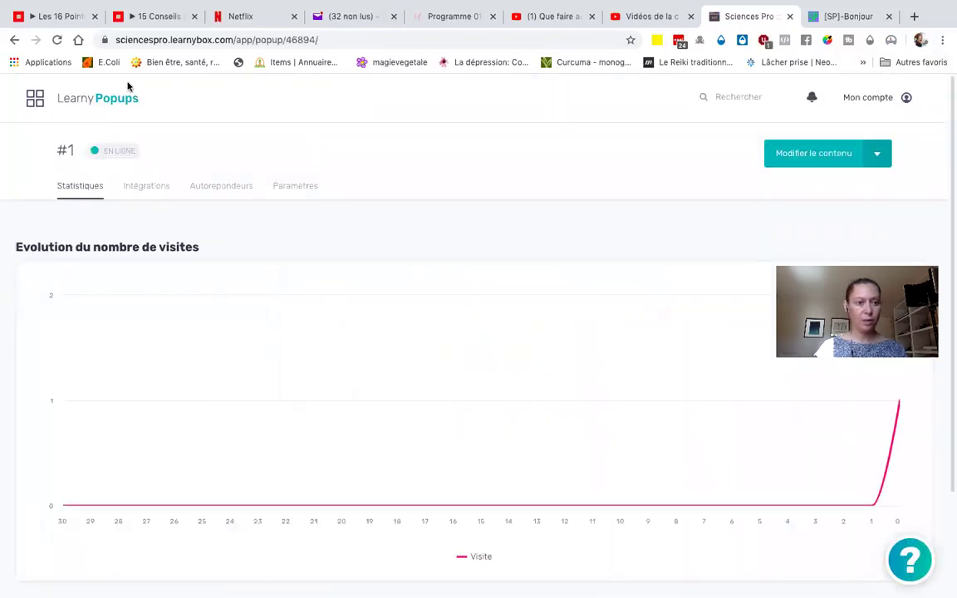
# - Open the Capture page of the "SciencesPro-Bonjour (copie)" sales funnel for editing
pyautogui.click(32, 99)
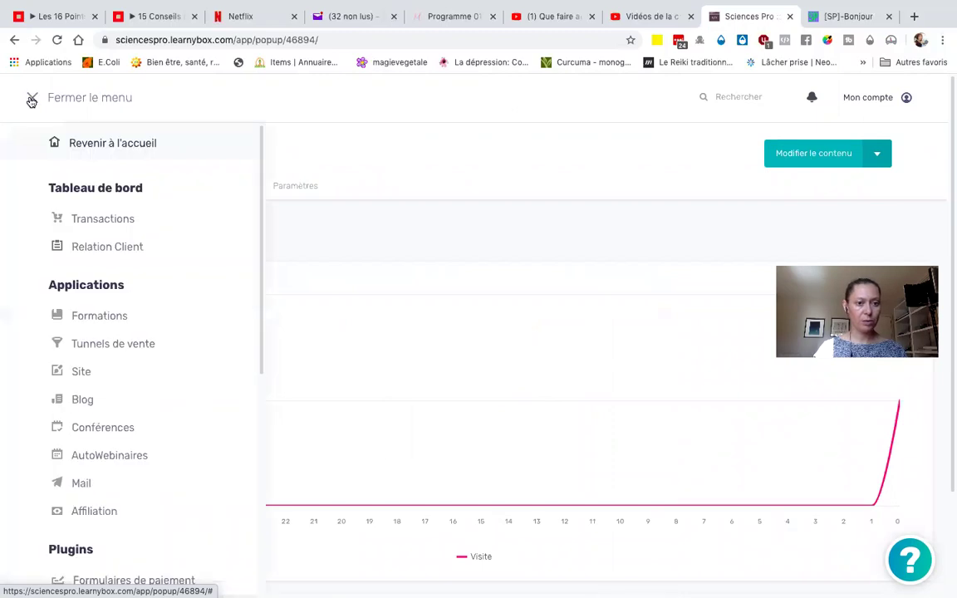
pyautogui.click(102, 347)
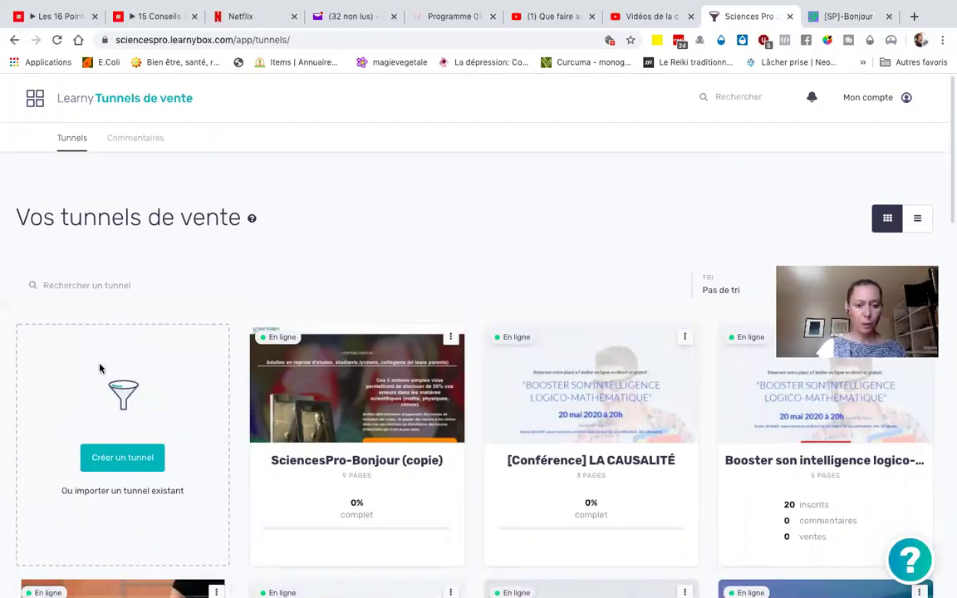
pyautogui.click(316, 421)
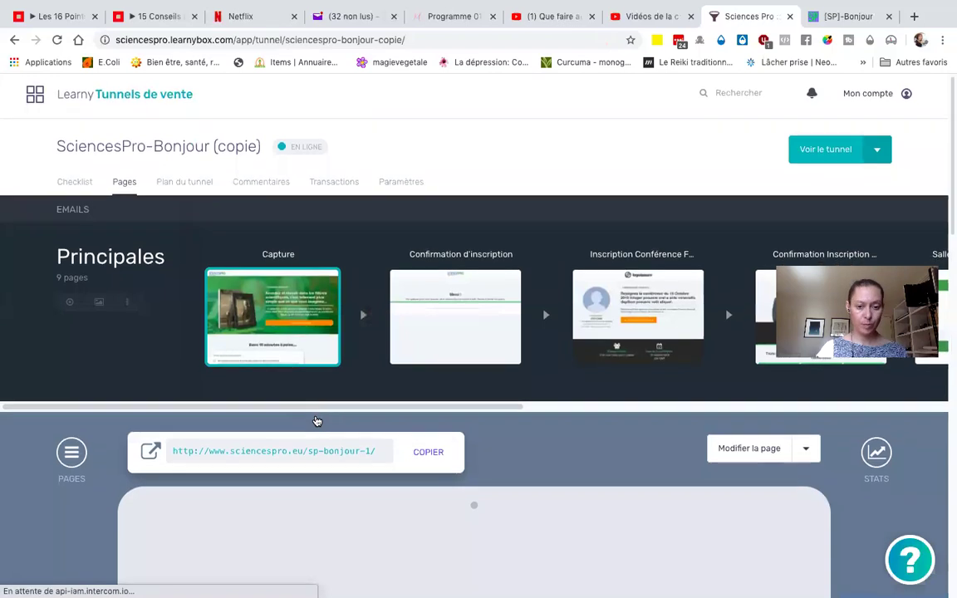
pyautogui.scroll(-2, 317, 421)
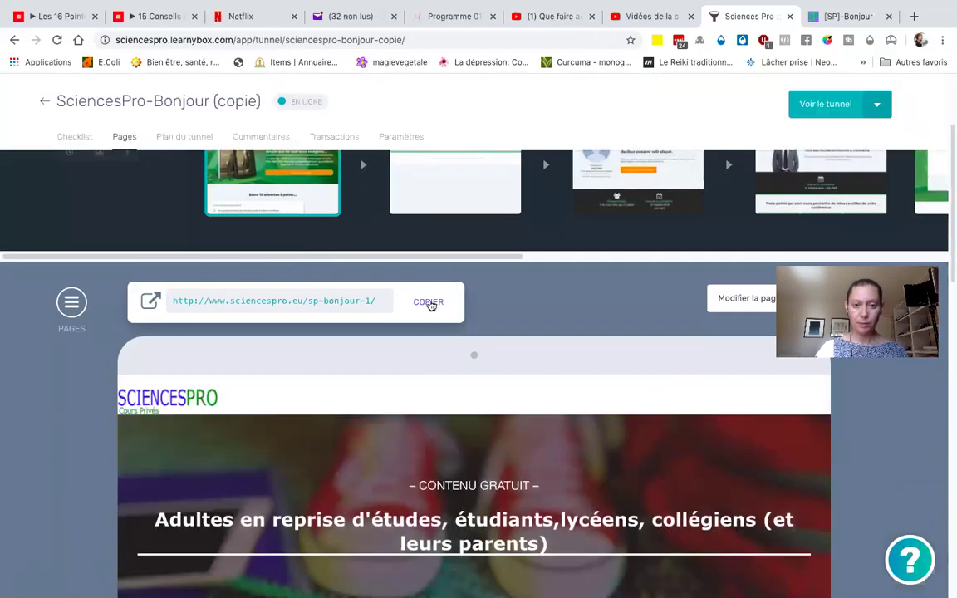
pyautogui.click(750, 299)
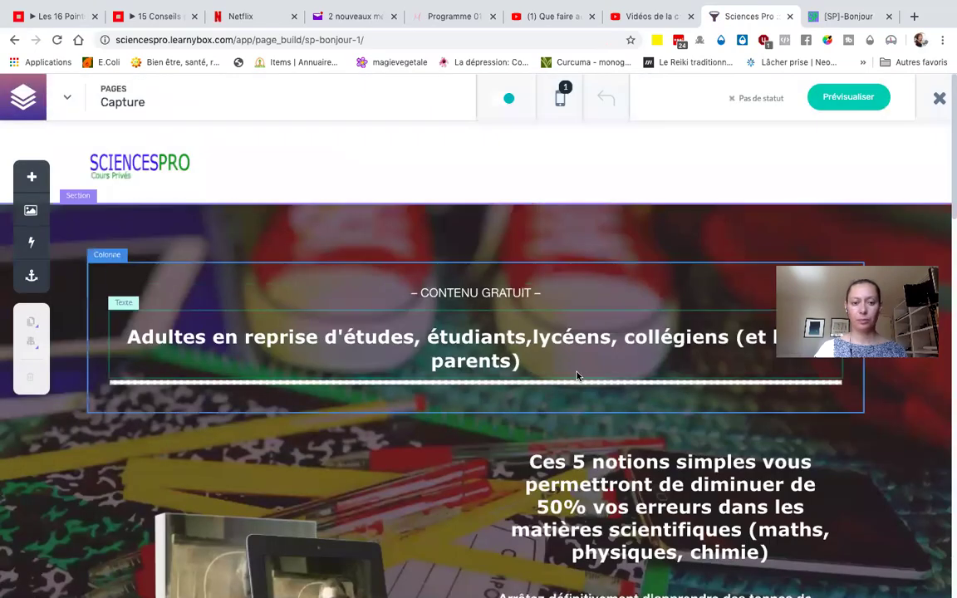
# - Set the background colour of the sign-up form section near the page's end to white (#FFFFFF)
pyautogui.scroll(-10, 59, 525)
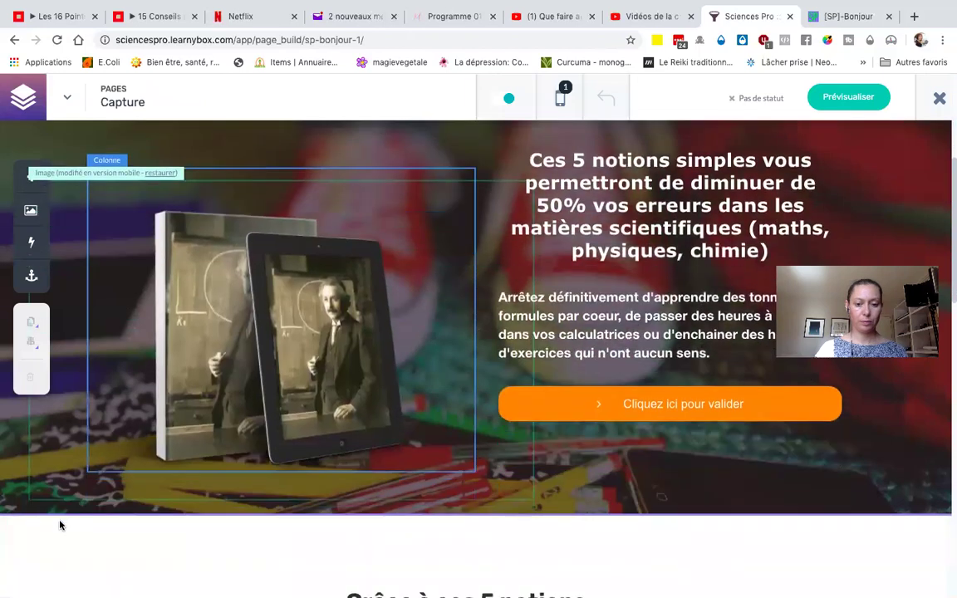
pyautogui.scroll(-3, 60, 524)
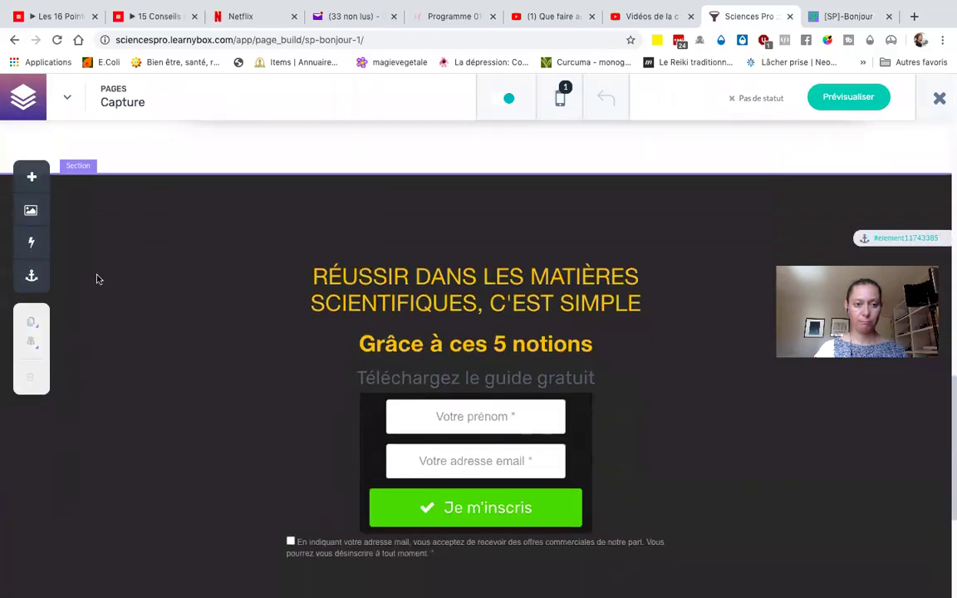
pyautogui.click(74, 167)
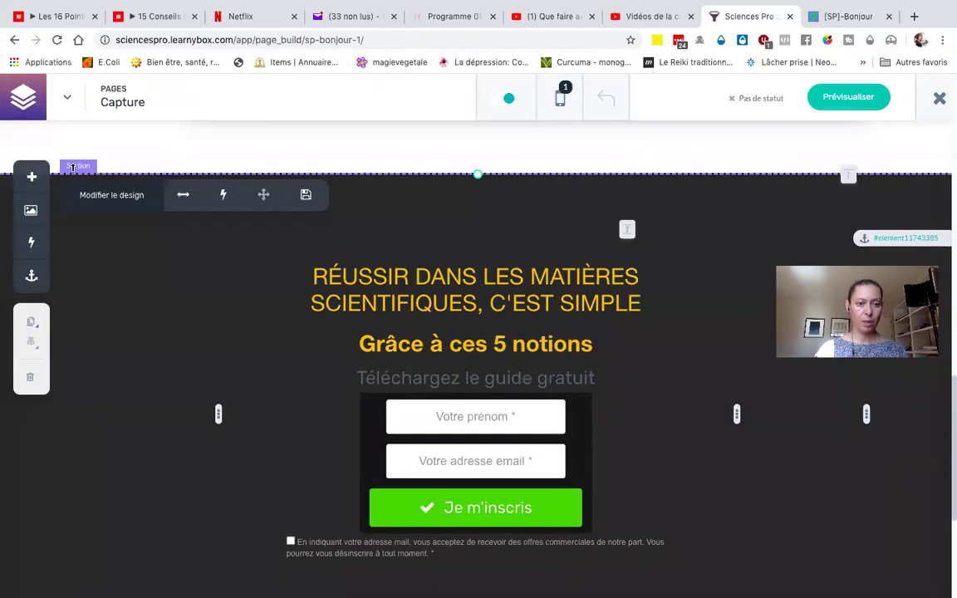
pyautogui.click(107, 196)
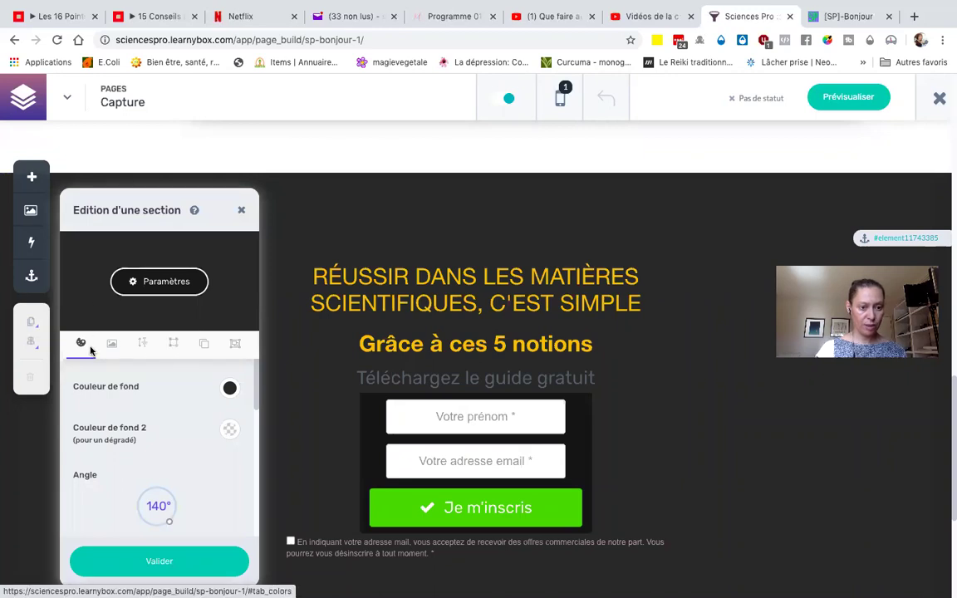
pyautogui.click(230, 390)
pyautogui.moveTo(127, 477); pyautogui.dragTo(64, 431)
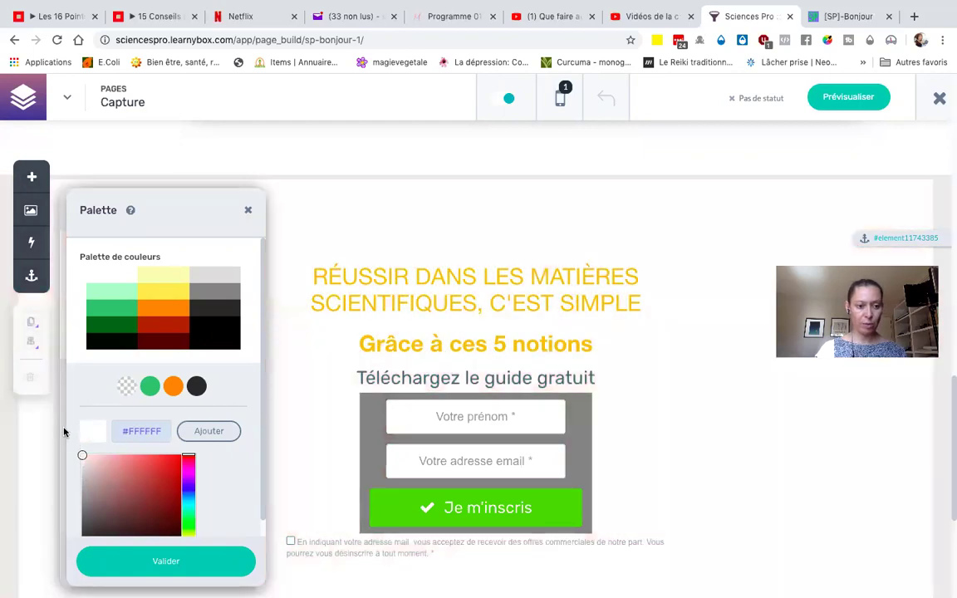
pyautogui.click(163, 562)
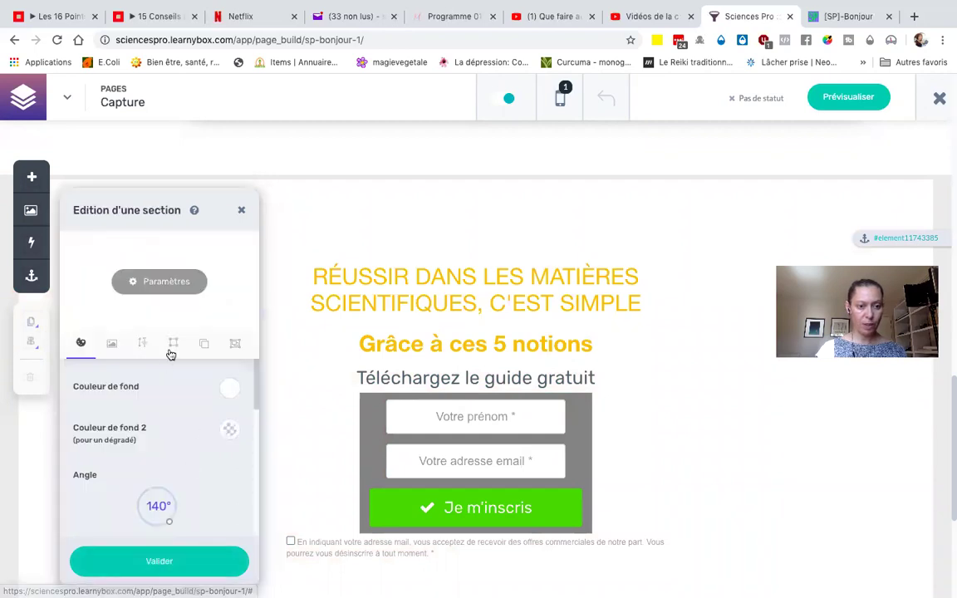
# - Enable the form section's shadow with a Y offset of 12, a blur of 25 and the near-black palette colour
pyautogui.click(205, 350)
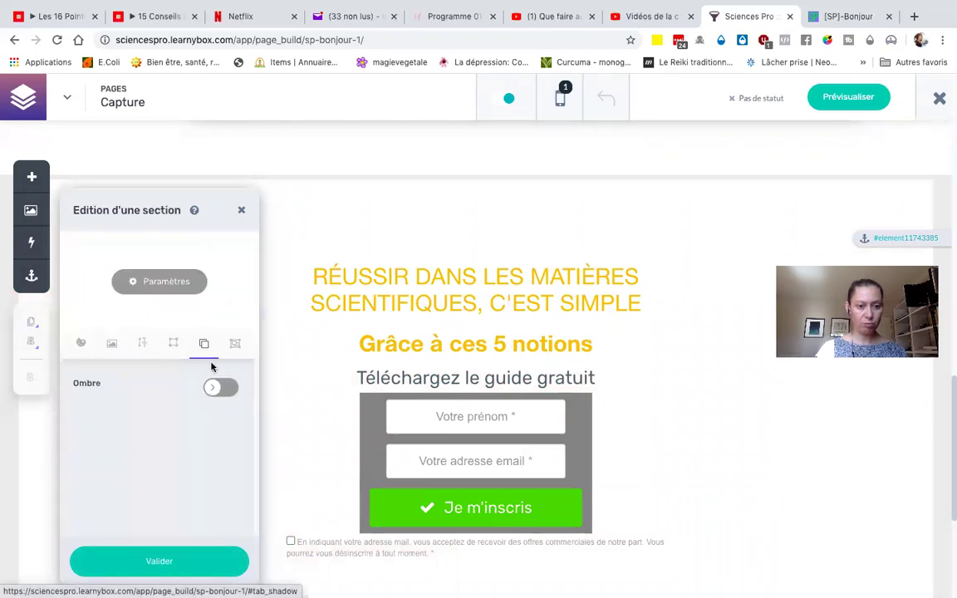
pyautogui.click(230, 387)
pyautogui.scroll(-1, 184, 477)
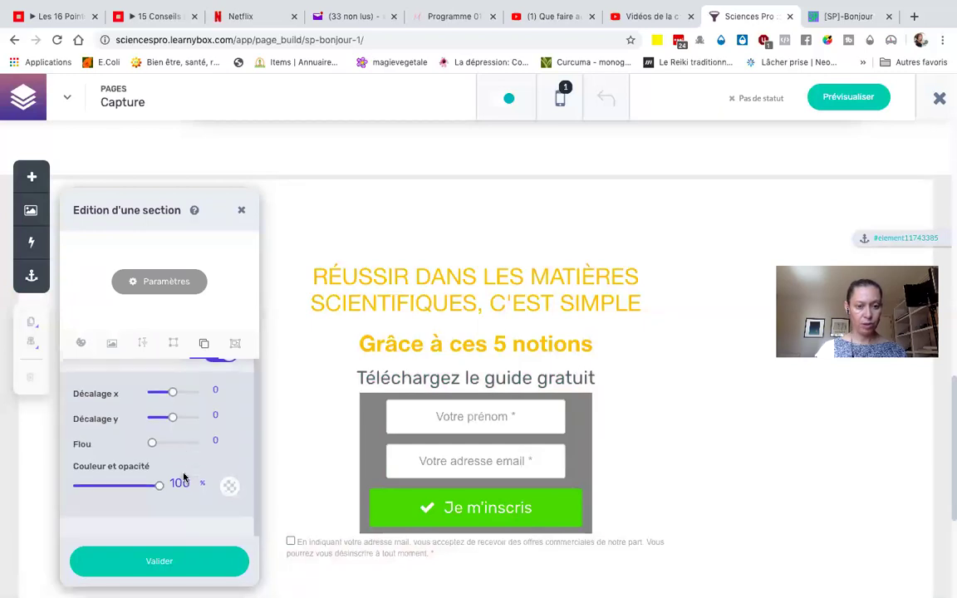
pyautogui.moveTo(152, 445); pyautogui.dragTo(176, 421)
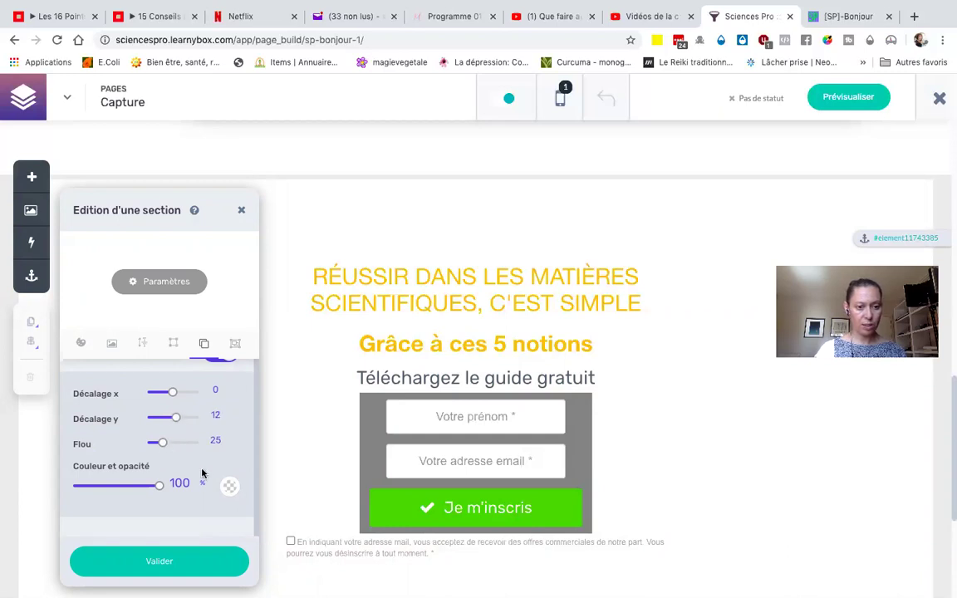
pyautogui.click(230, 489)
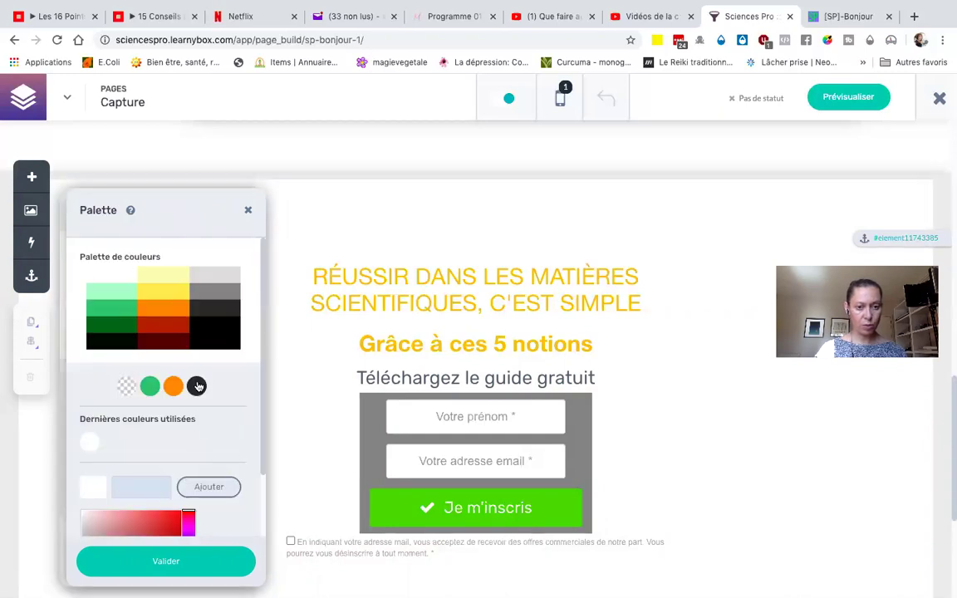
pyautogui.click(176, 561)
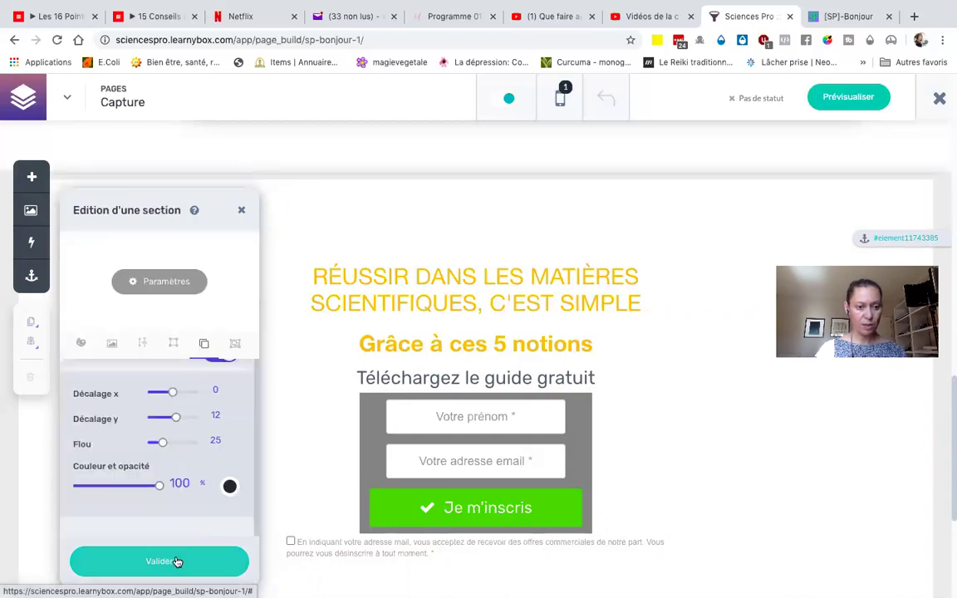
# - Link the form section's outer margins, increase them slightly together and validate the section design
pyautogui.click(141, 346)
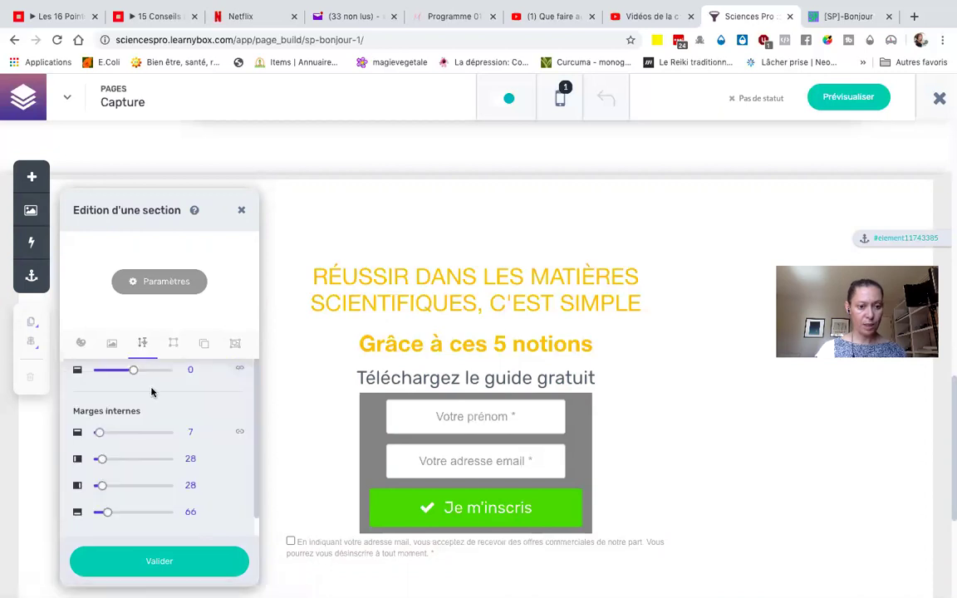
pyautogui.scroll(2, 152, 390)
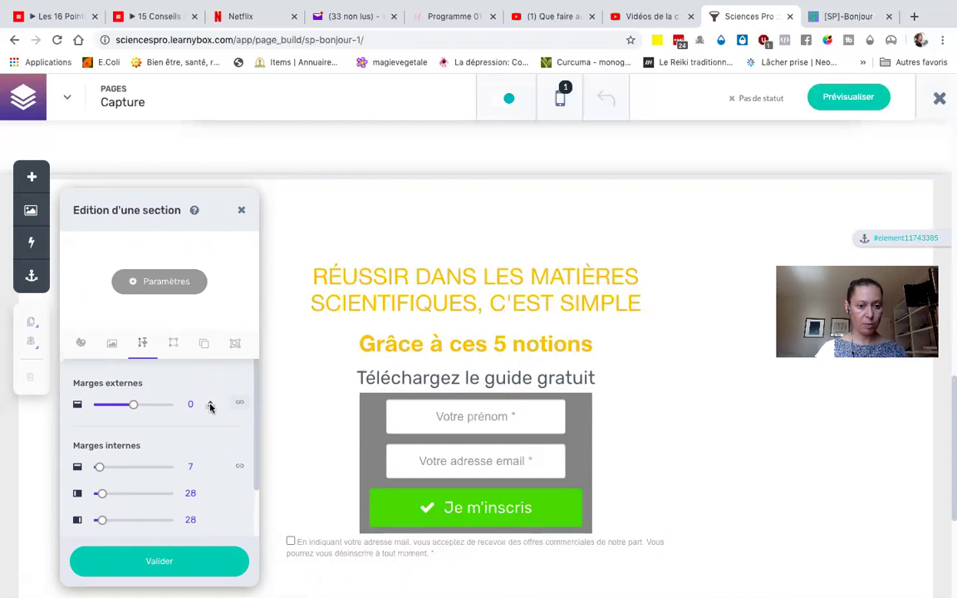
pyautogui.click(236, 405)
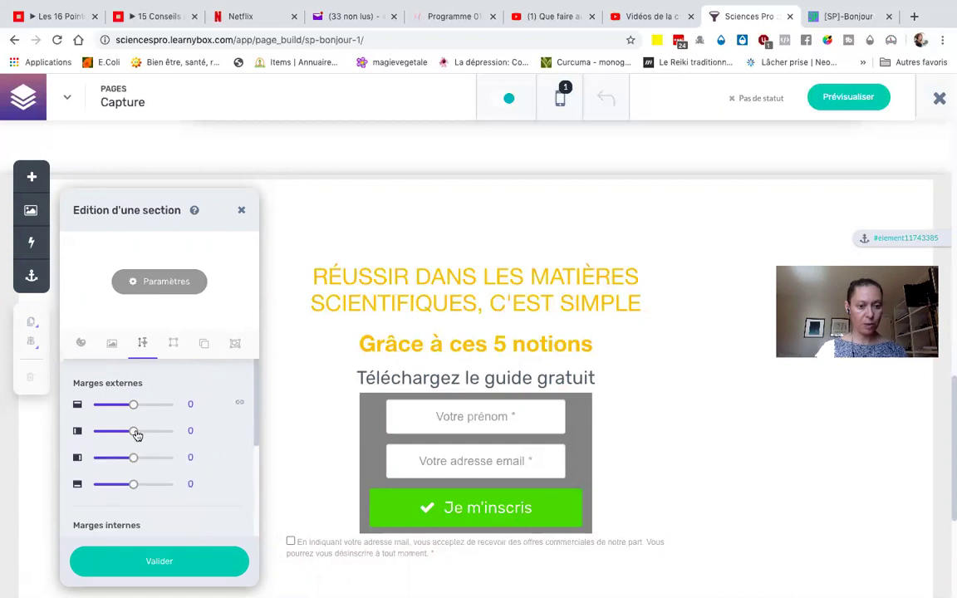
pyautogui.click(239, 404)
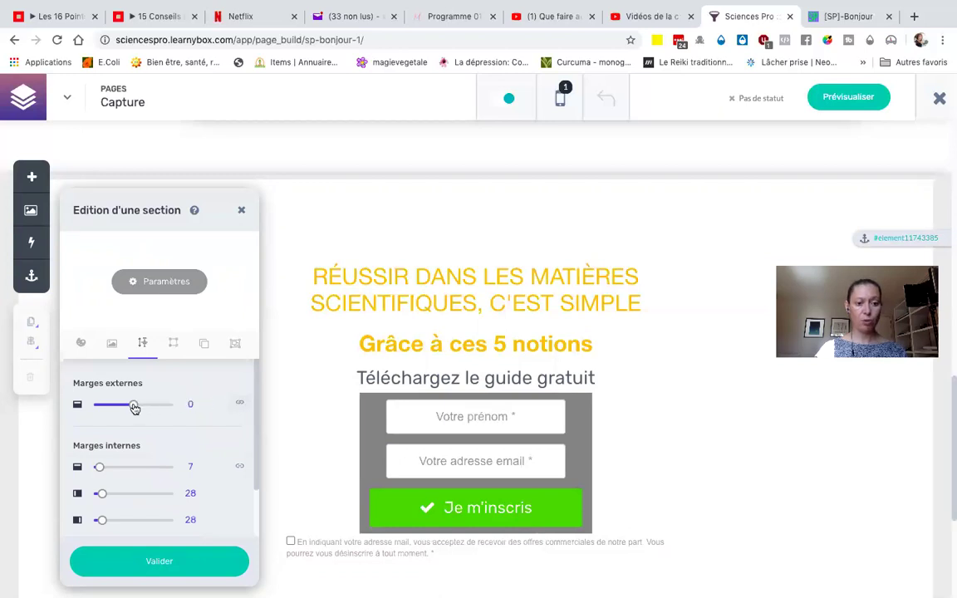
pyautogui.moveTo(133, 407)
pyautogui.mouseDown()
pyautogui.moveTo(122, 407)
pyautogui.moveTo(143, 406)
pyautogui.mouseUp()
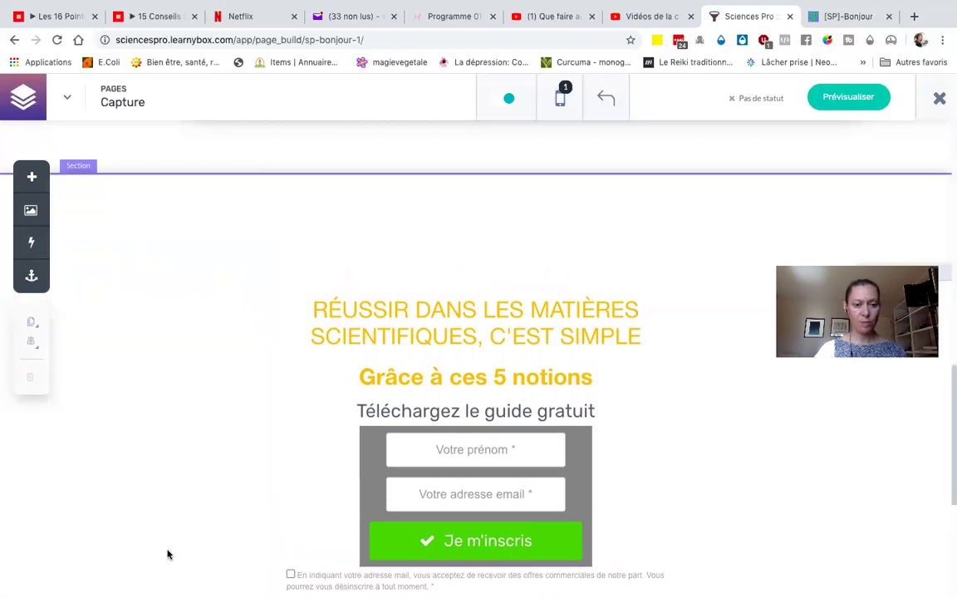
# - Preview the Capture page and compare the form section's shadow, margins and form layout with the editor
pyautogui.scroll(-5, 111, 448)
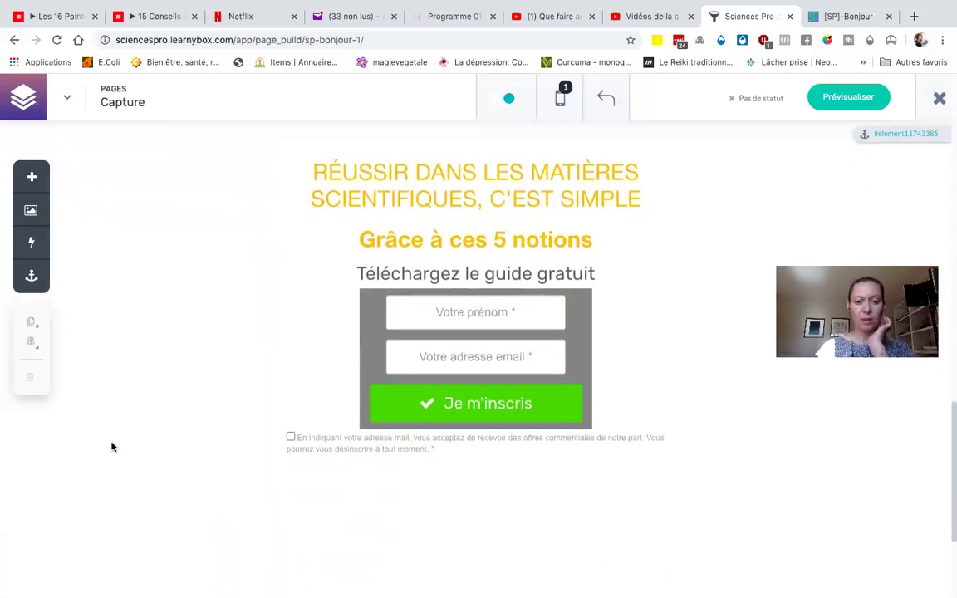
pyautogui.scroll(-2, 112, 446)
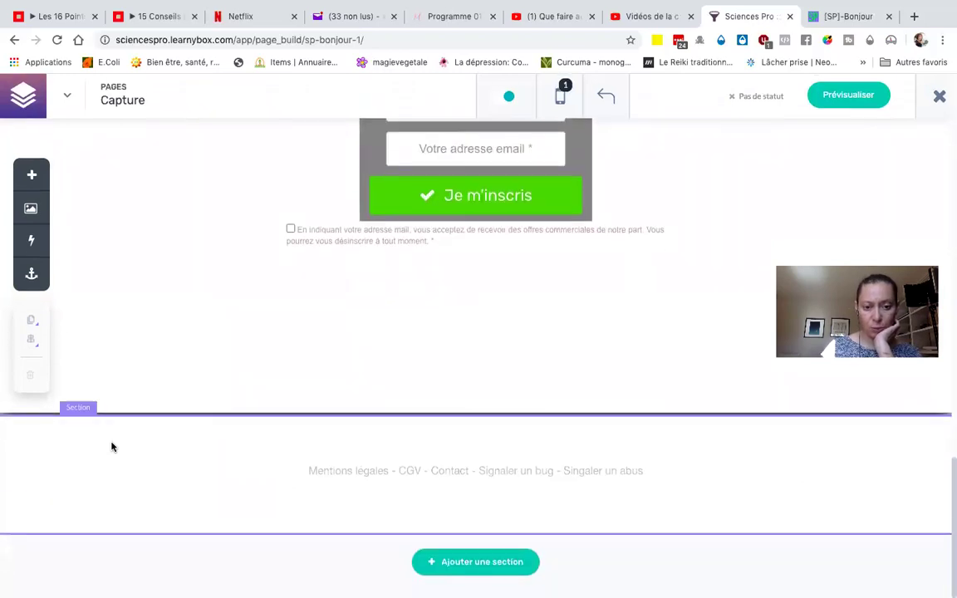
pyautogui.scroll(5, 111, 446)
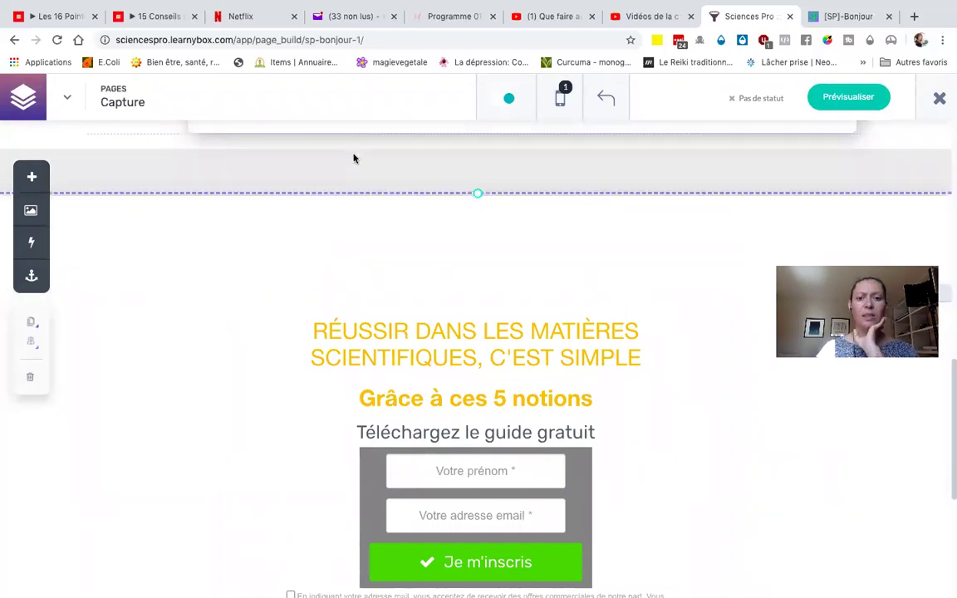
pyautogui.click(840, 103)
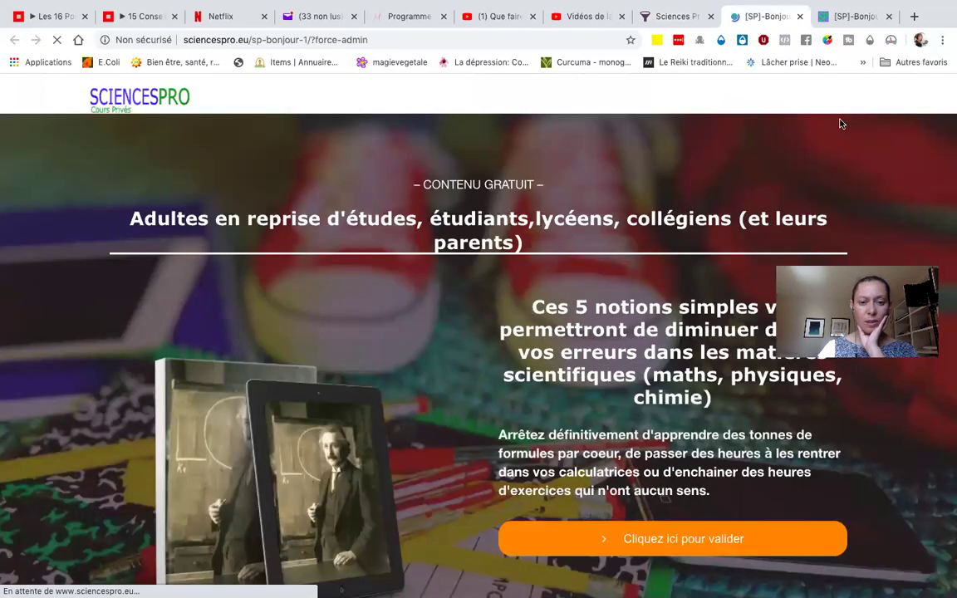
pyautogui.scroll(-6, 512, 316)
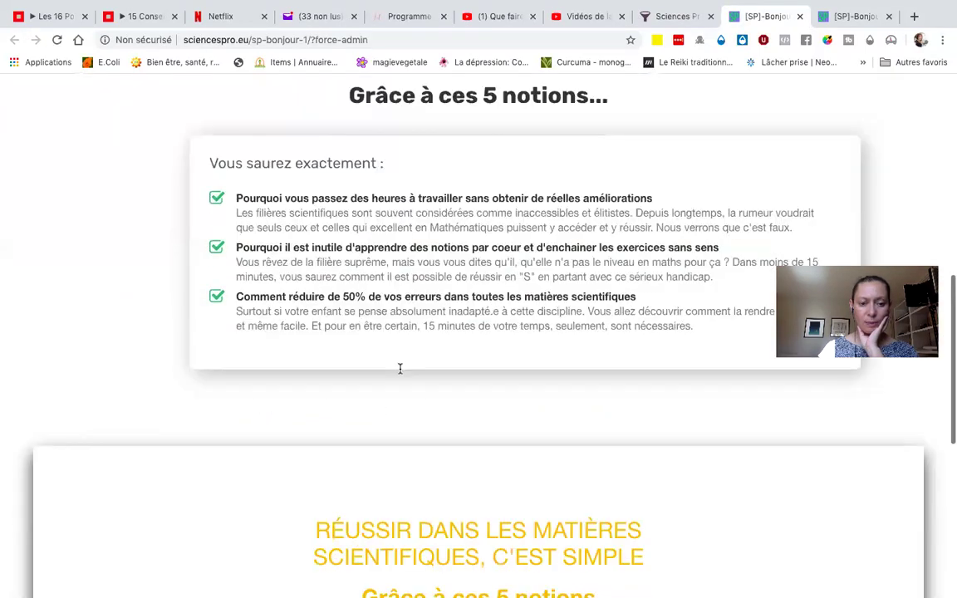
pyautogui.scroll(-5, 399, 368)
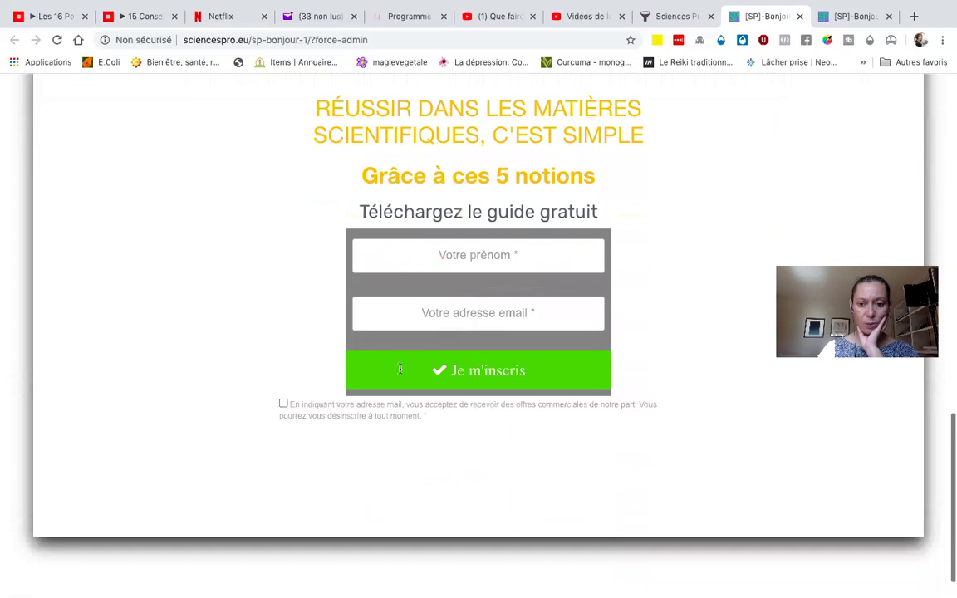
pyautogui.scroll(-2, 399, 370)
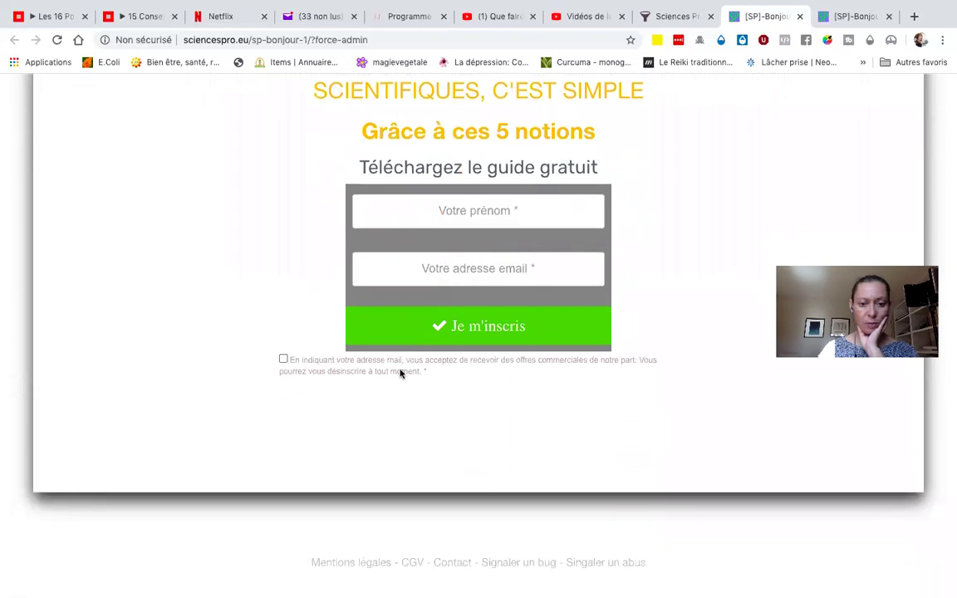
pyautogui.scroll(2, 400, 372)
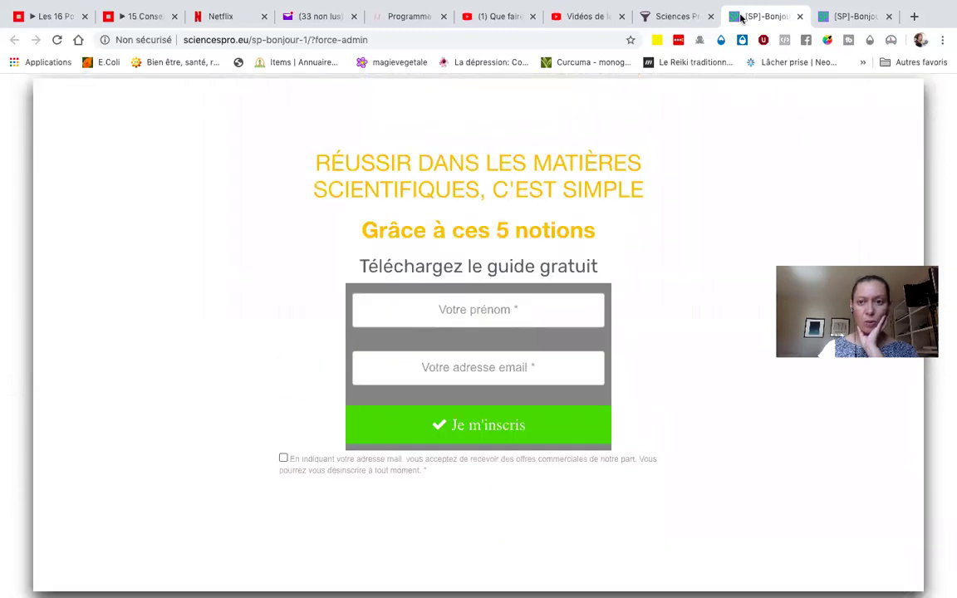
pyautogui.click(687, 17)
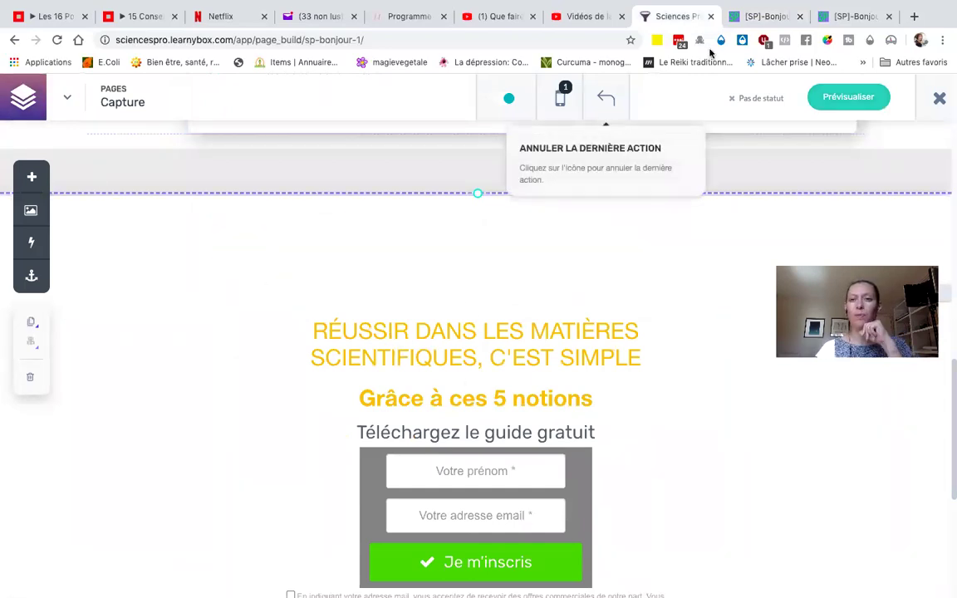
pyautogui.click(753, 18)
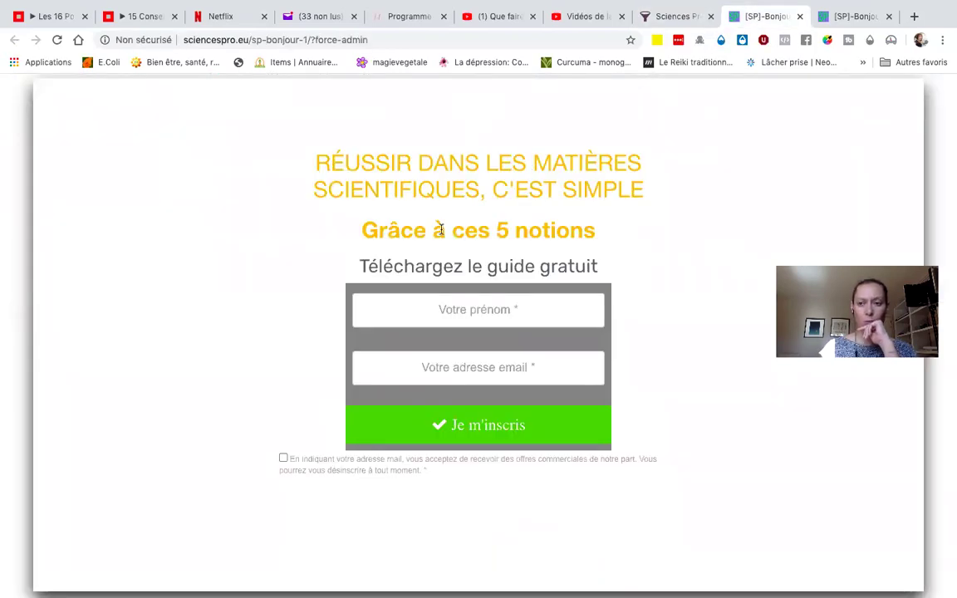
# - Compare the restyled sign-up form section in the new preview with the benefits box, the editor and the earlier dark-background preview
pyautogui.scroll(-3, 852, 184)
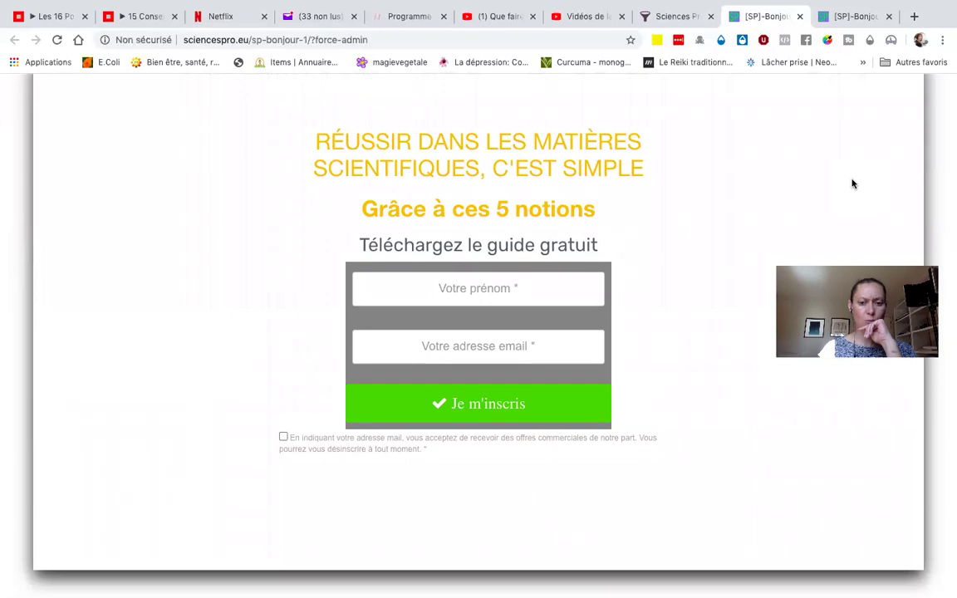
pyautogui.scroll(5, 852, 184)
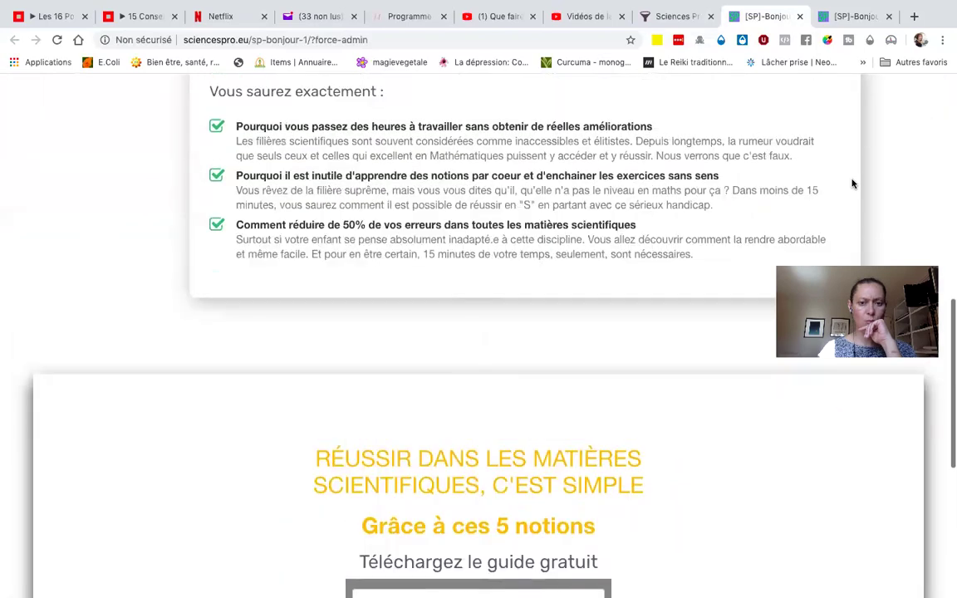
pyautogui.scroll(-2, 512, 304)
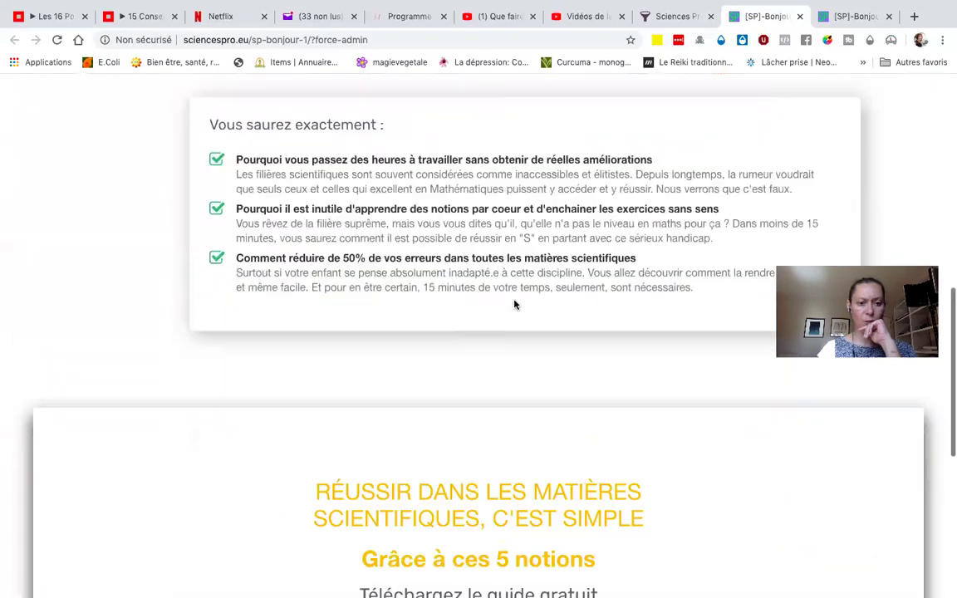
pyautogui.scroll(-3, 2, 383)
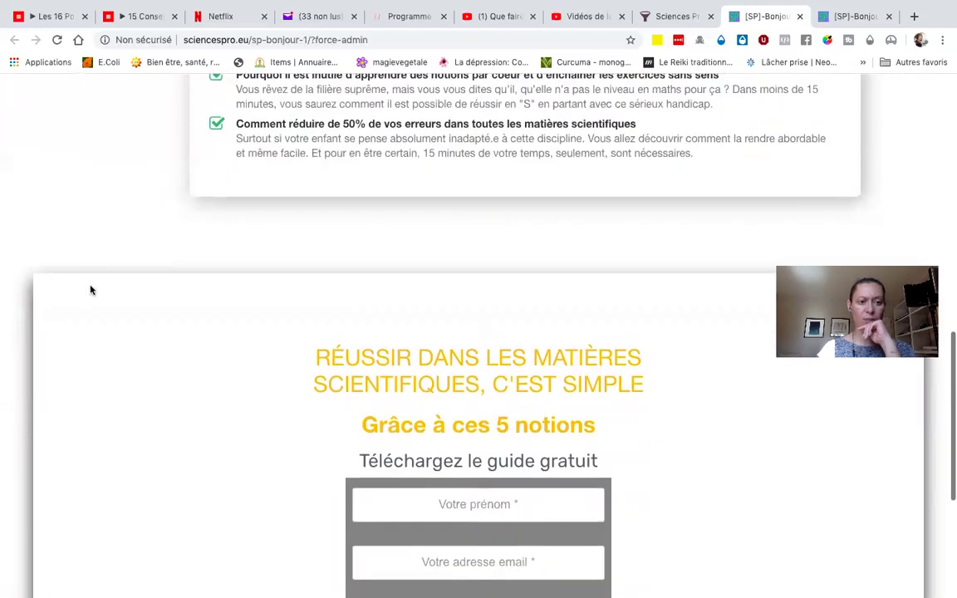
pyautogui.scroll(5, 86, 186)
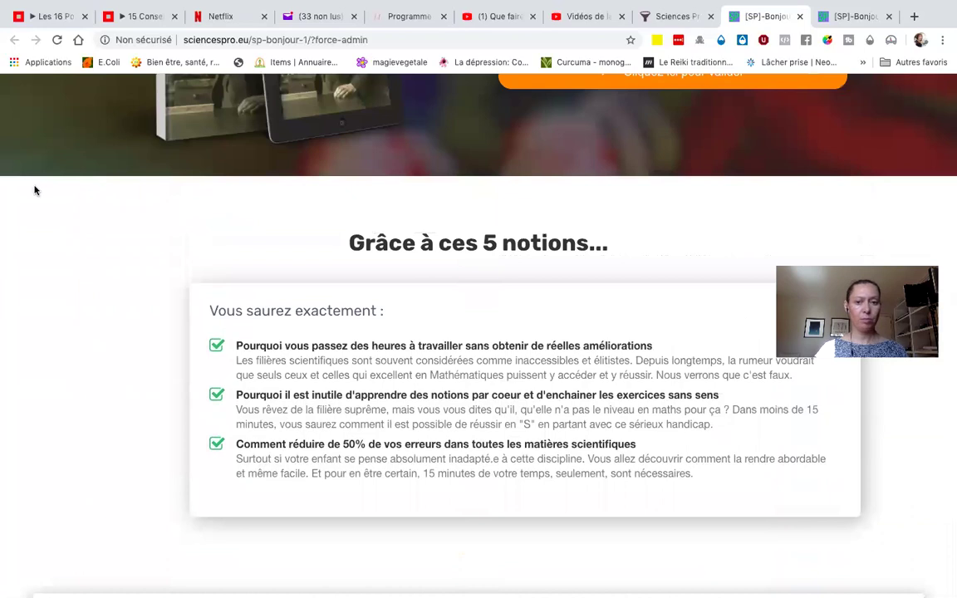
pyautogui.click(665, 15)
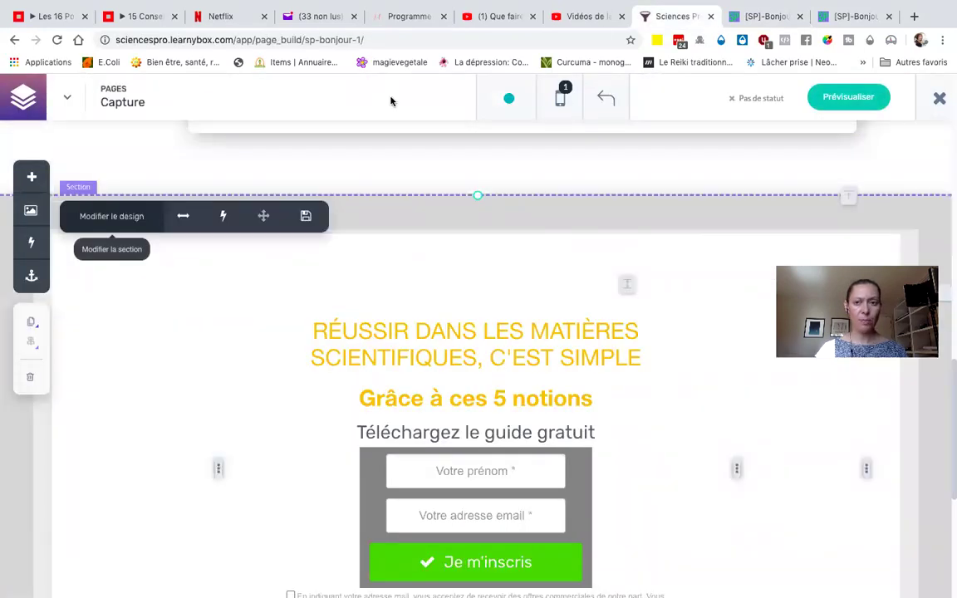
pyautogui.click(852, 16)
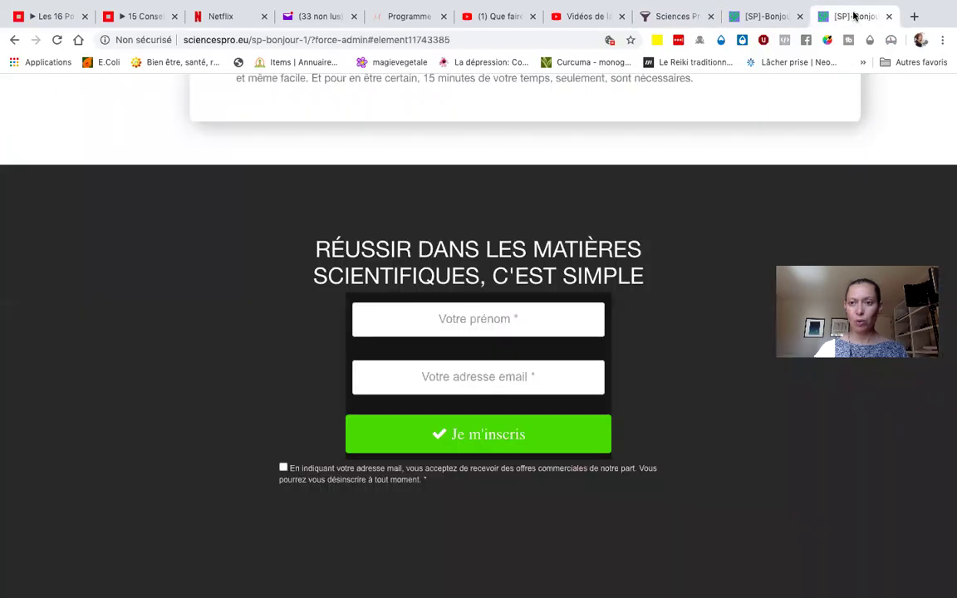
pyautogui.scroll(15, 722, 229)
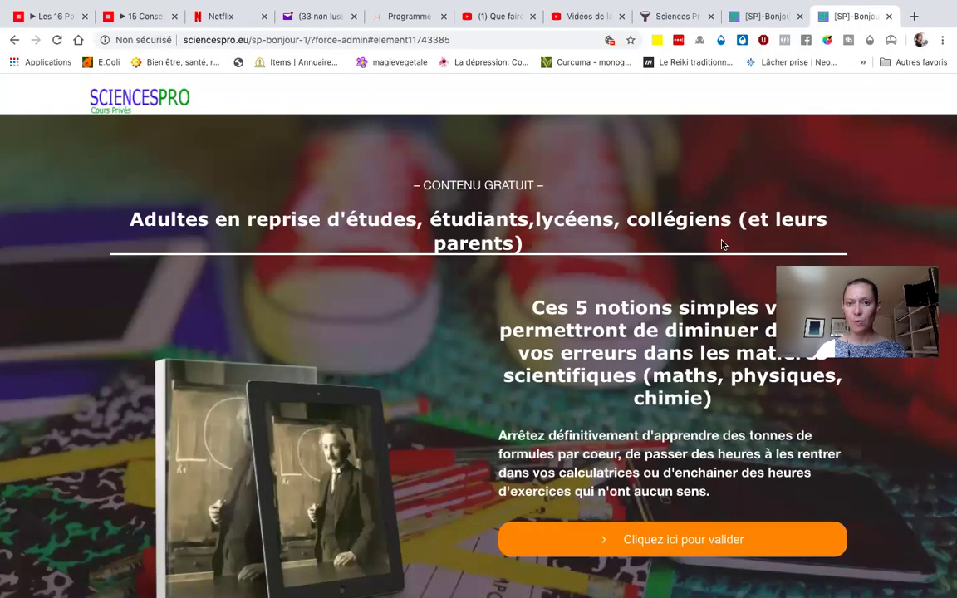
pyautogui.click(760, 16)
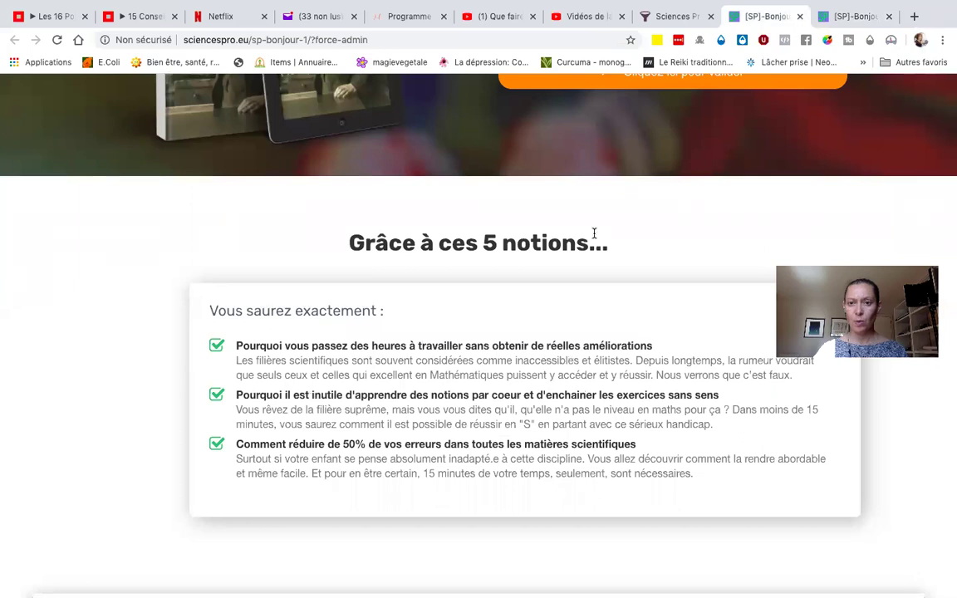
pyautogui.scroll(5, 593, 237)
pyautogui.scroll(2, 594, 234)
# - Load the Capture page's editor address in the newer preview's browser tab to open a second page editor
pyautogui.click(351, 40)
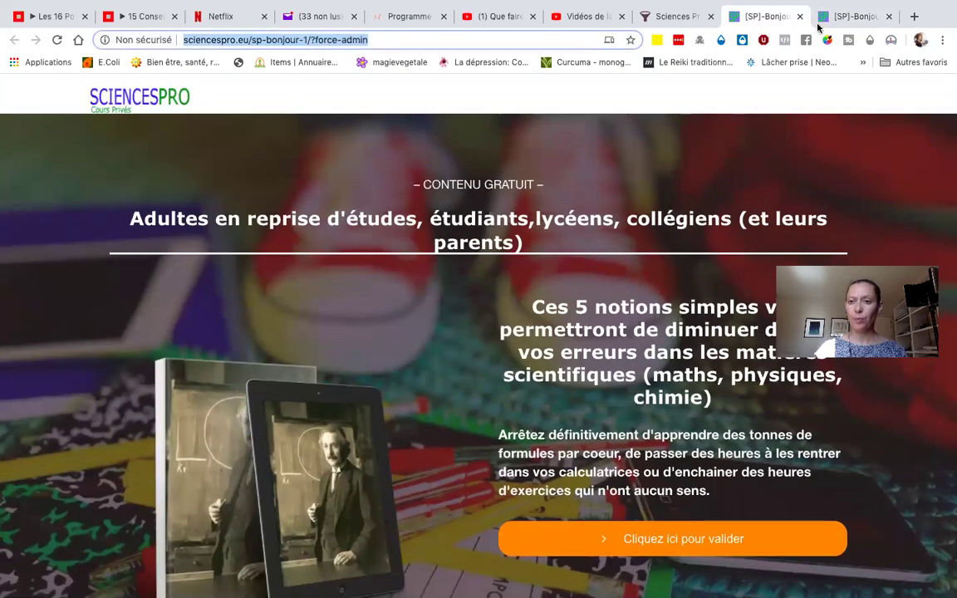
pyautogui.click(669, 14)
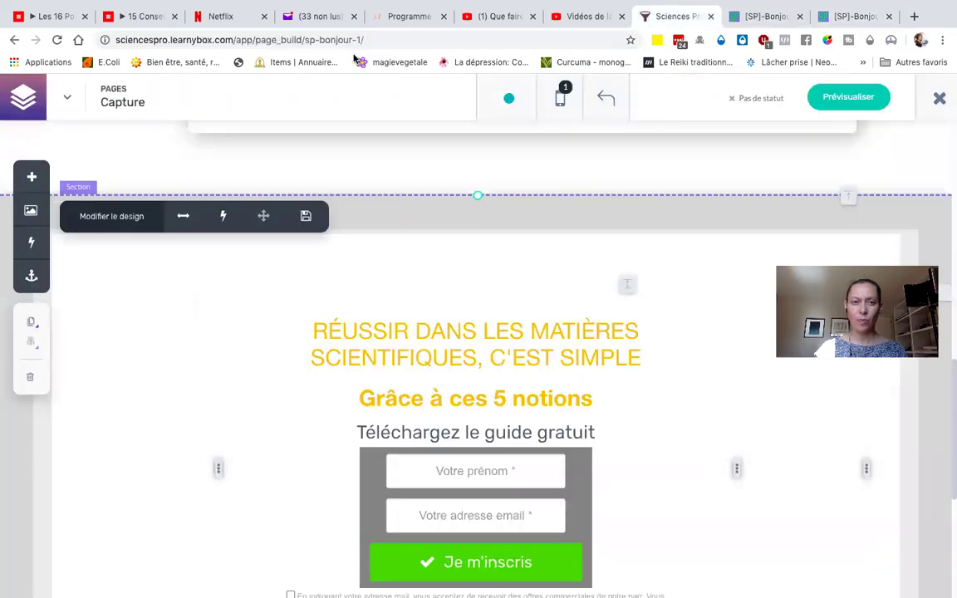
pyautogui.click(322, 43)
pyautogui.press('super+c')
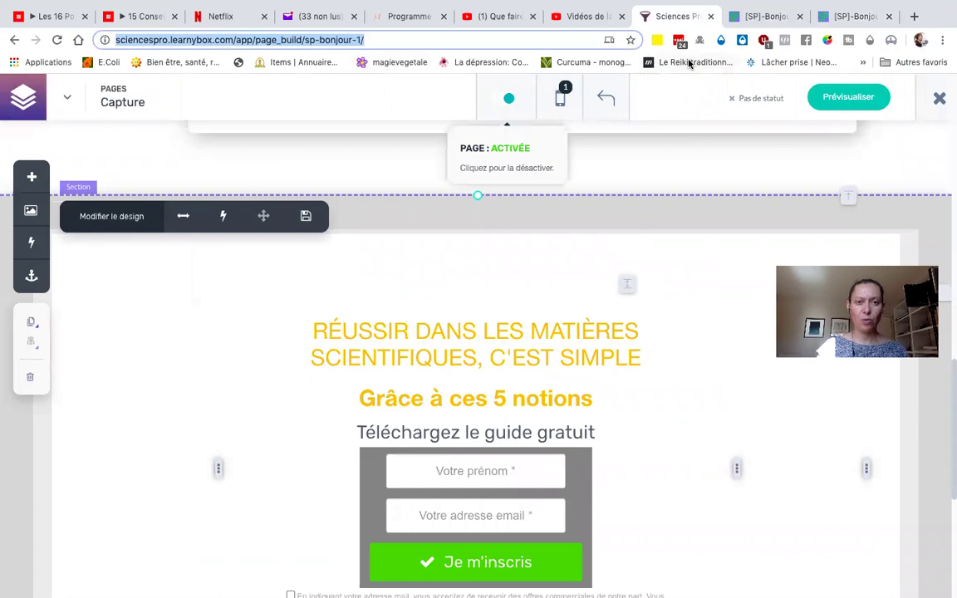
pyautogui.click(762, 18)
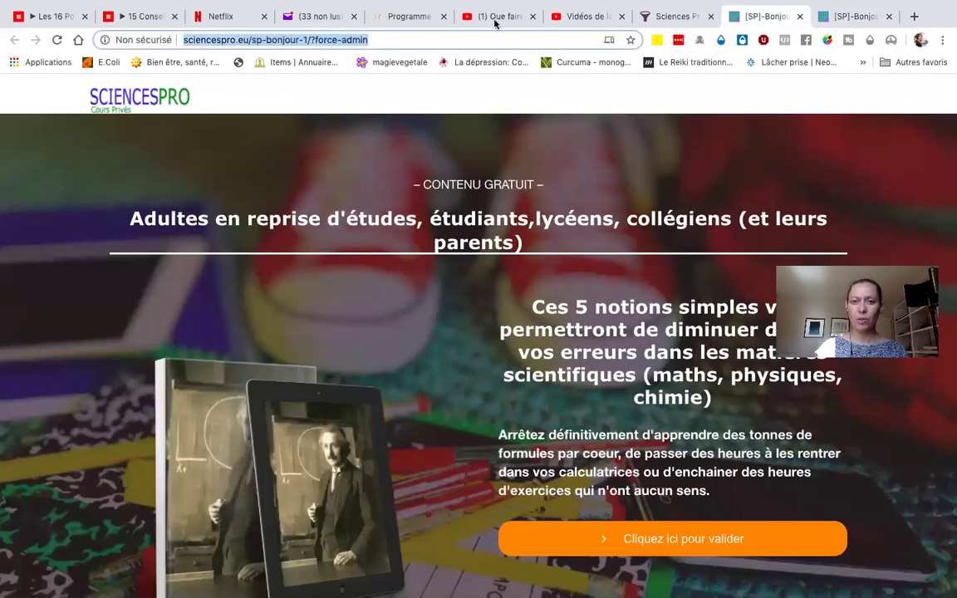
pyautogui.press('super+v')
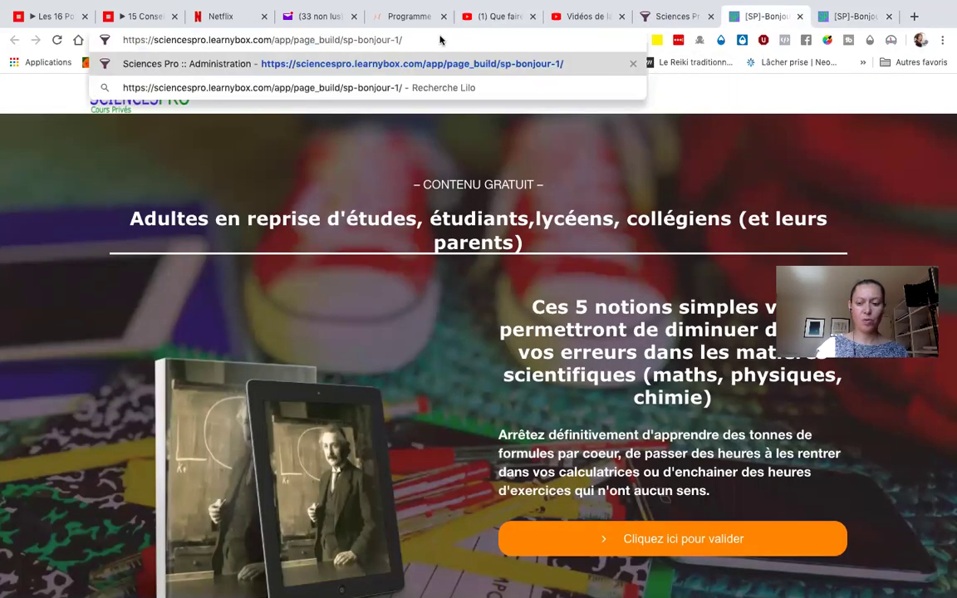
pyautogui.press('Return')
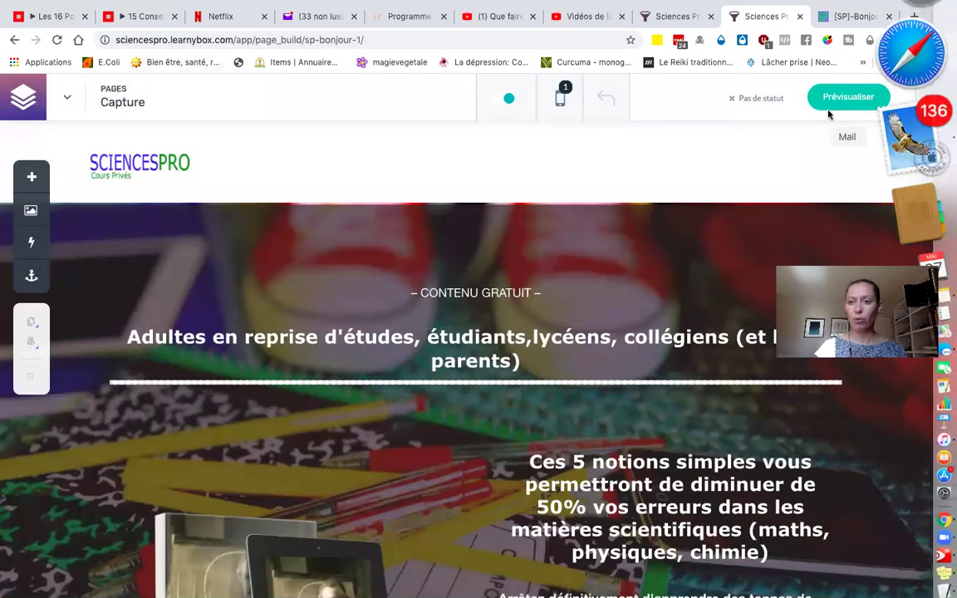
# - Exit the second Capture editor, go to the list of sales funnels and open the "[Conférence] LA CAUSALITÉ" funnel
pyautogui.click(937, 101)
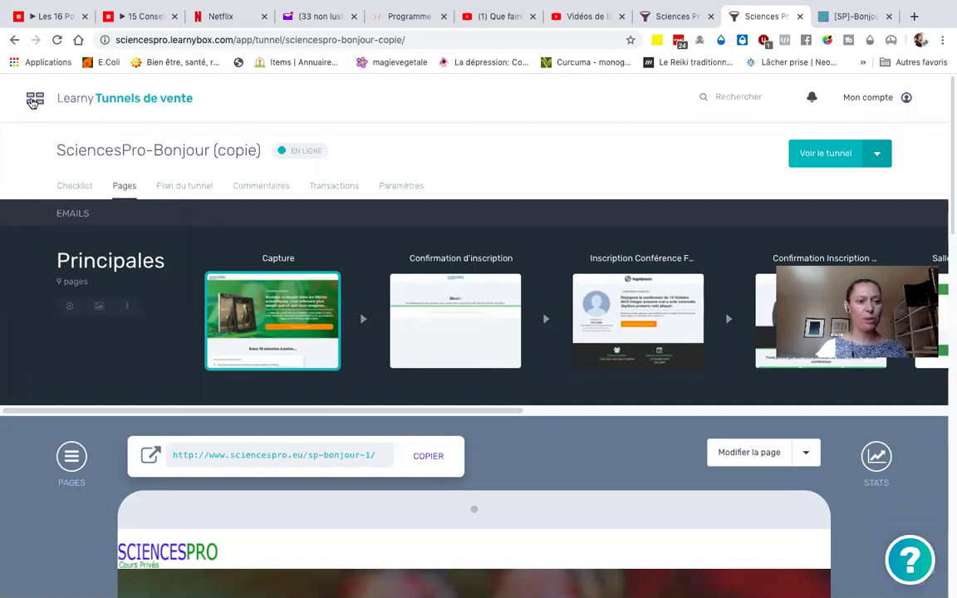
pyautogui.click(34, 99)
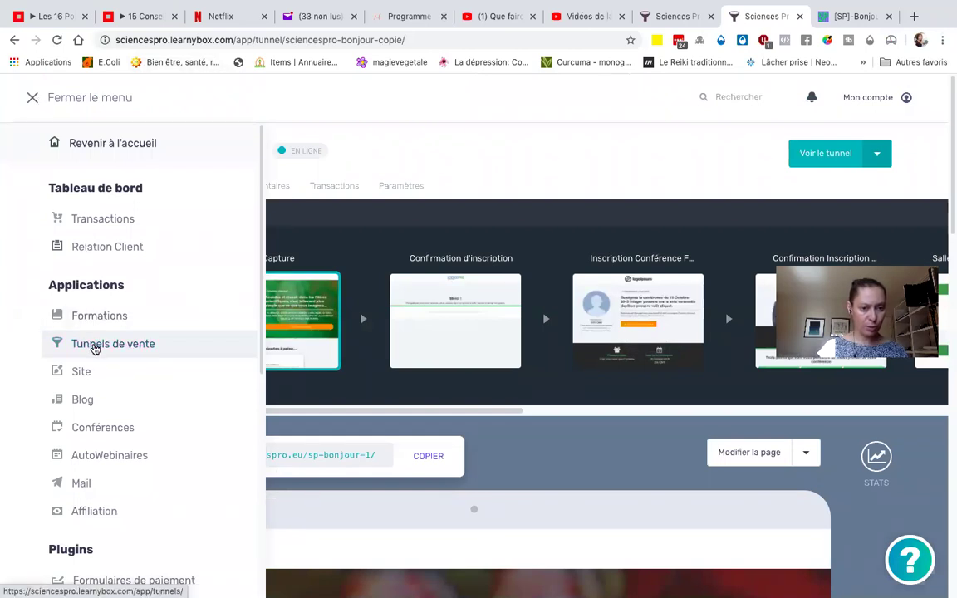
pyautogui.click(95, 349)
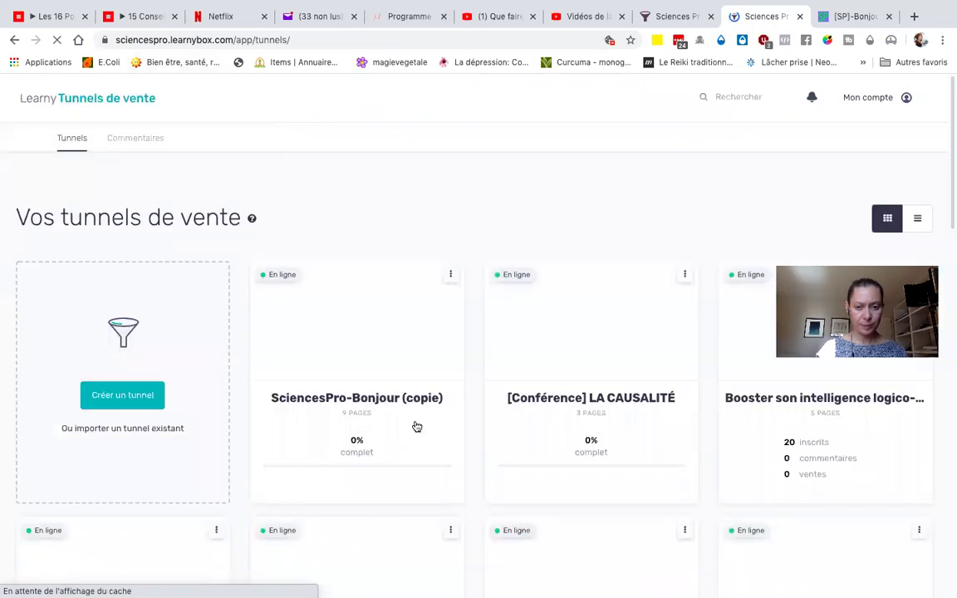
pyautogui.scroll(-2, 416, 426)
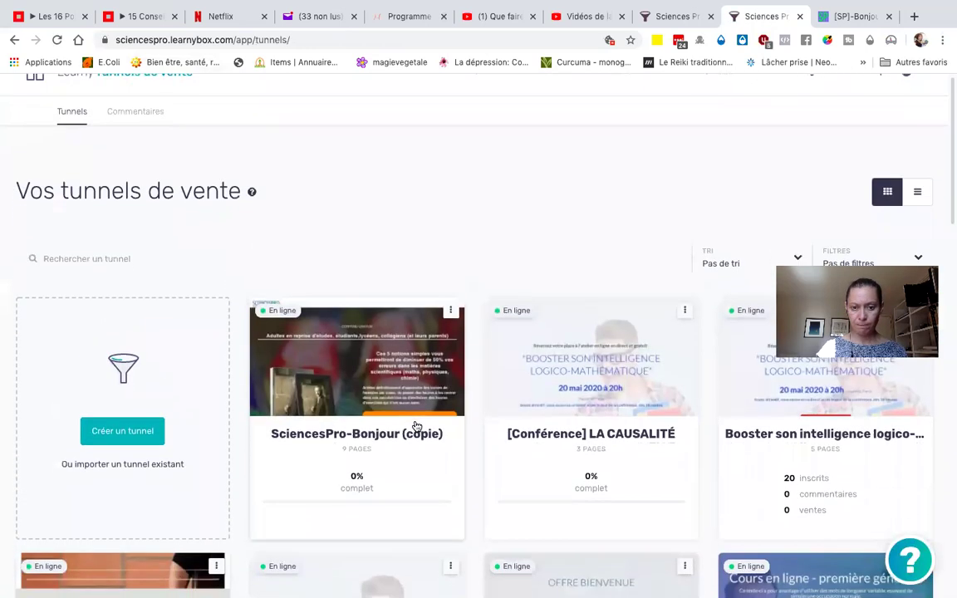
pyautogui.click(572, 342)
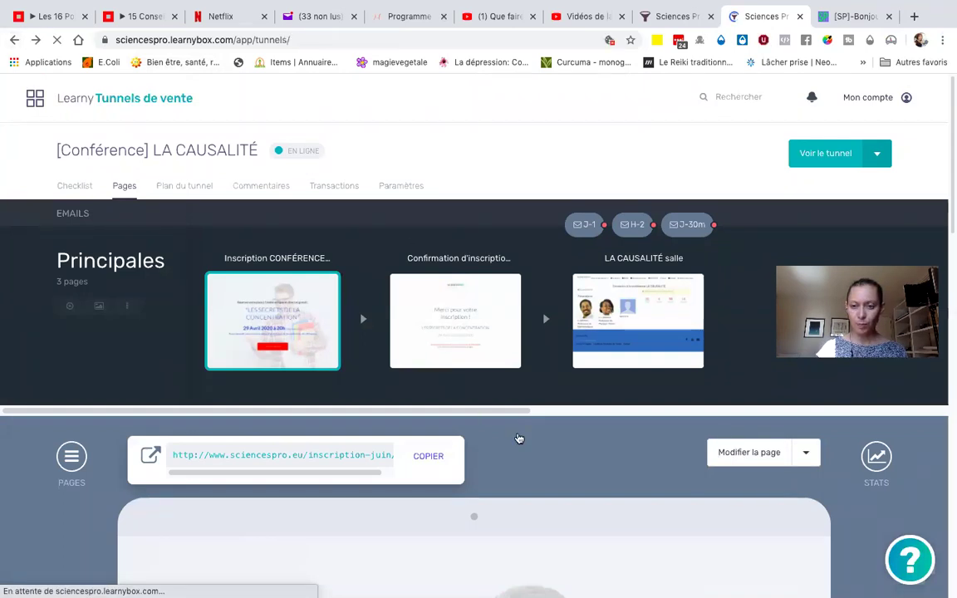
# - Return to the funnel list and open the Commande page of the OFFRE BIENVENUE funnel in the page editor
pyautogui.scroll(-2, 514, 452)
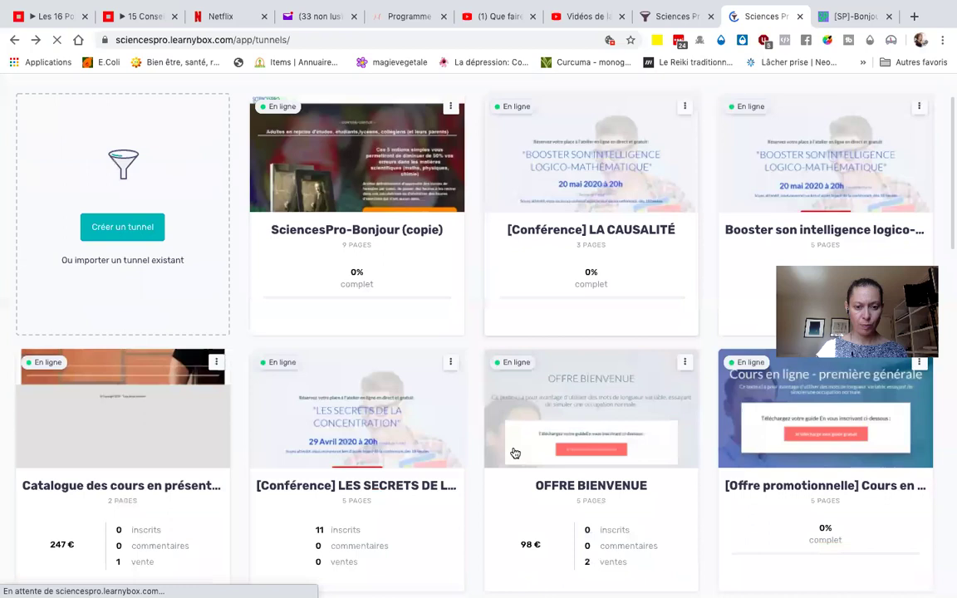
pyautogui.scroll(-2, 514, 453)
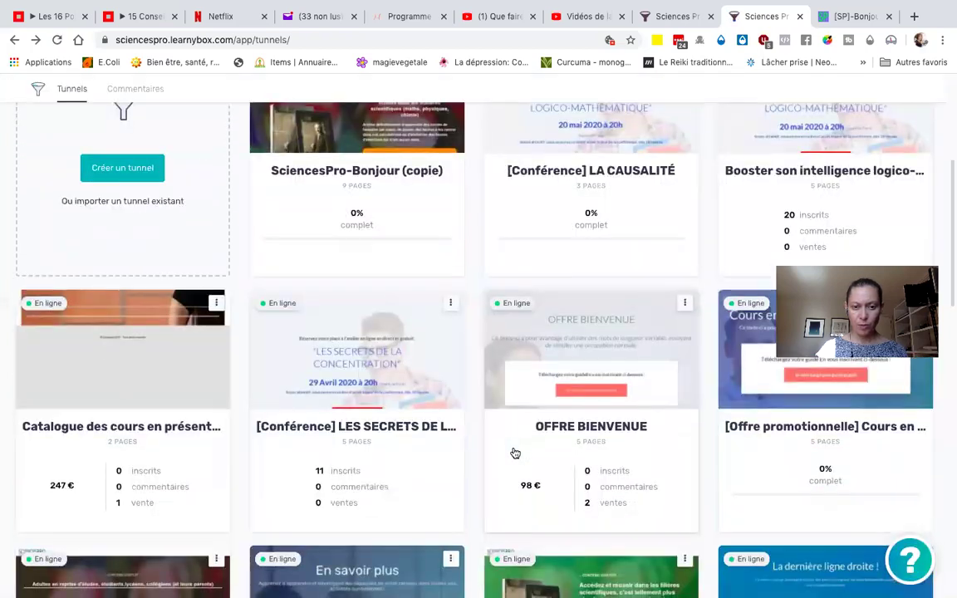
pyautogui.scroll(-3, 515, 452)
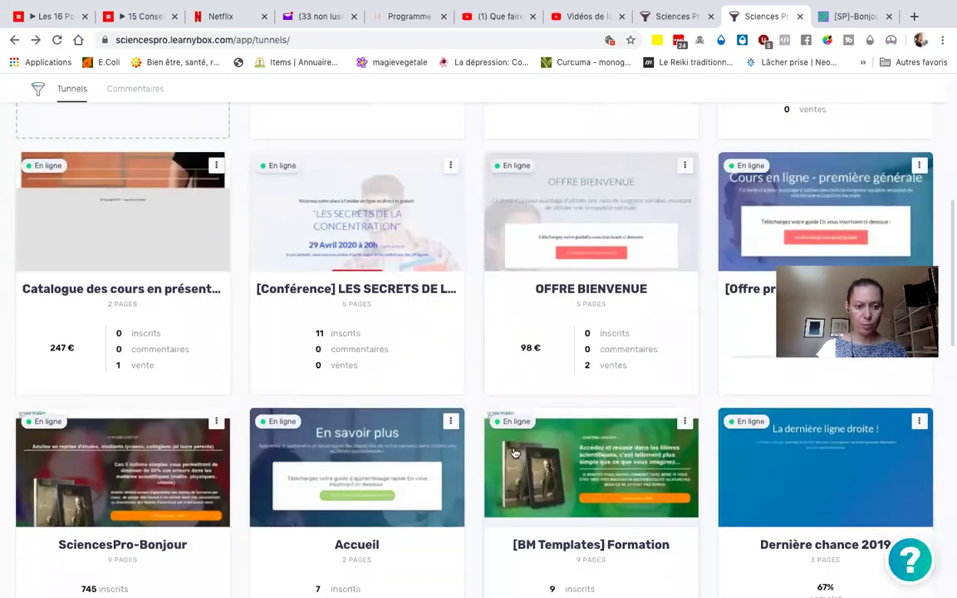
pyautogui.scroll(-2, 515, 452)
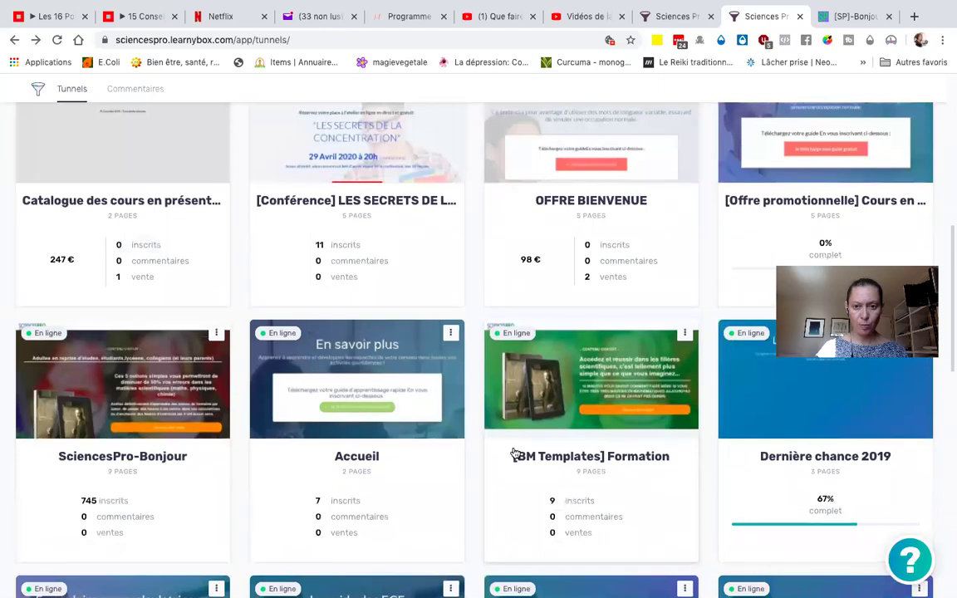
pyautogui.scroll(2, 514, 453)
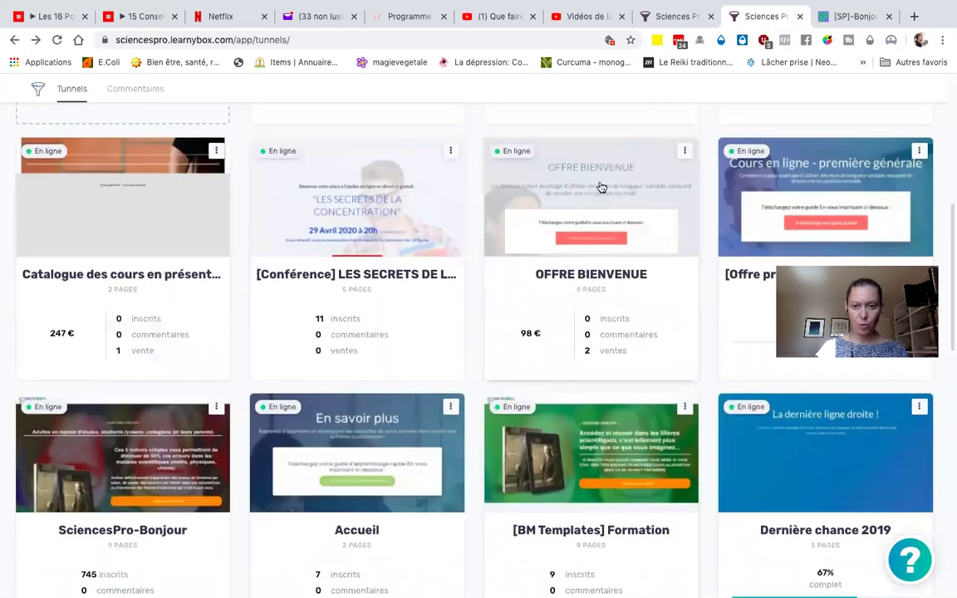
pyautogui.click(600, 187)
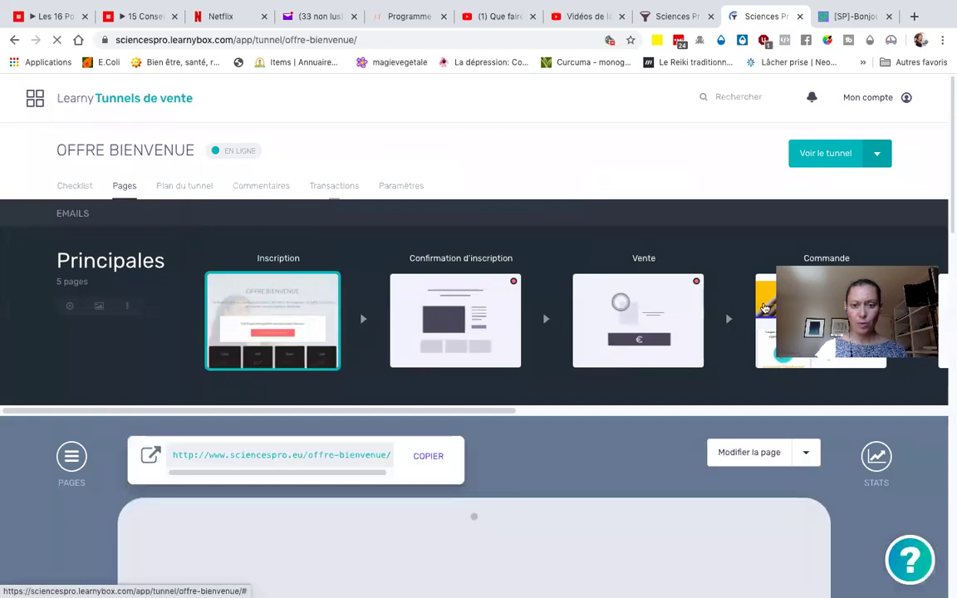
pyautogui.click(763, 308)
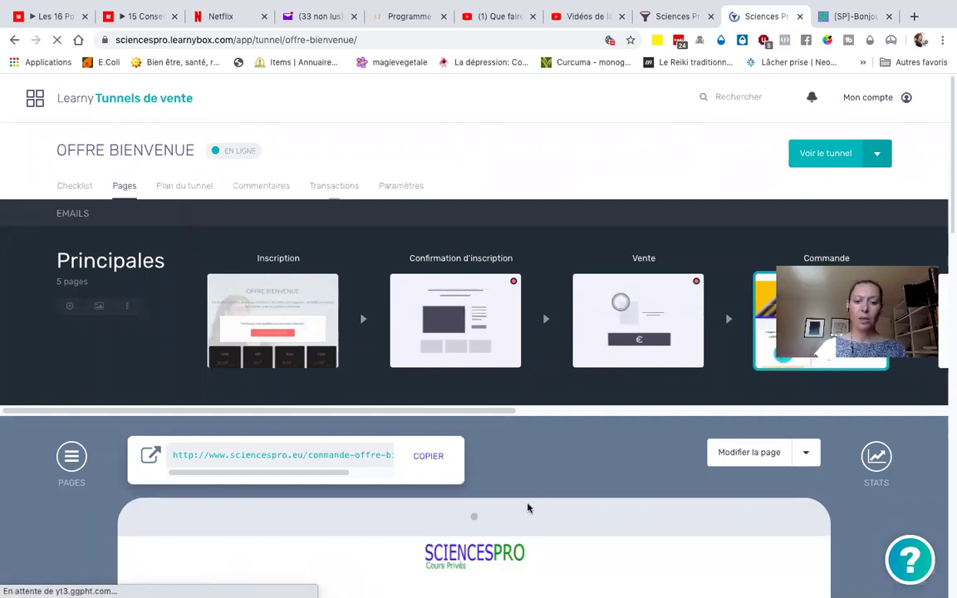
# - Examine the Commande page's layout from its yellow header through the shadowed boxes to the footer, closing and reopening its editor
pyautogui.scroll(-3, 699, 432)
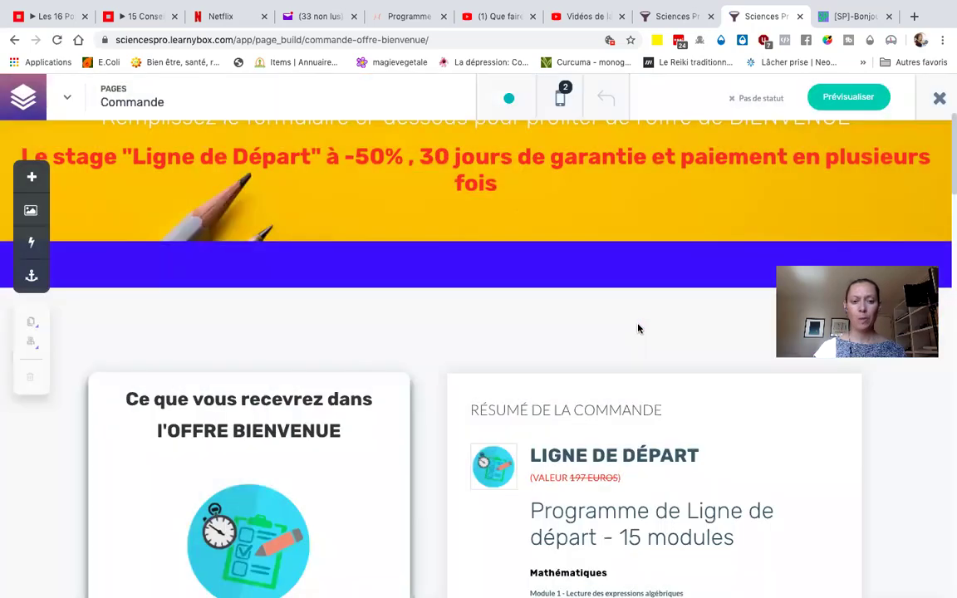
pyautogui.scroll(3, 570, 347)
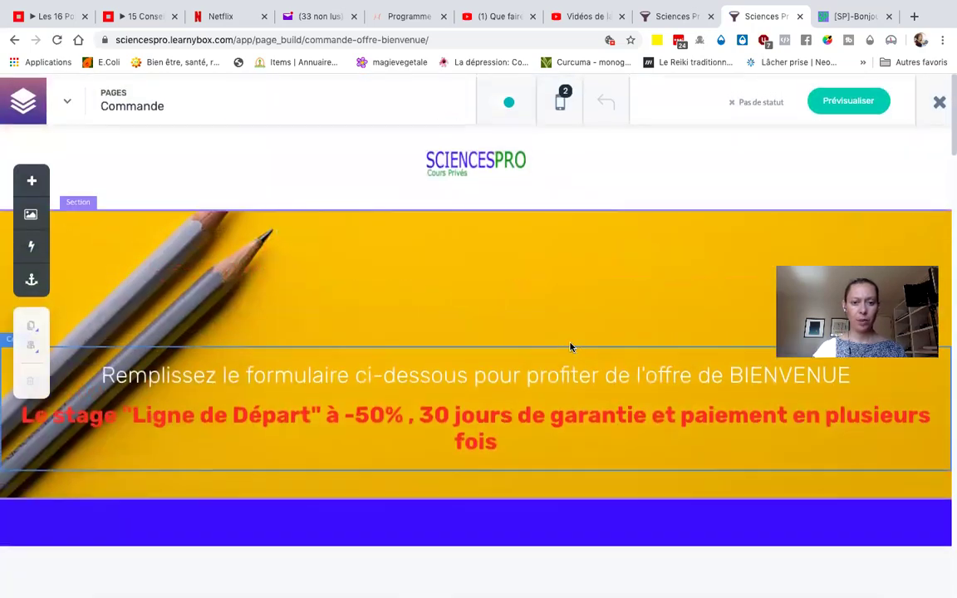
pyautogui.scroll(-2, 570, 348)
pyautogui.scroll(-1, 570, 347)
pyautogui.scroll(3, 570, 347)
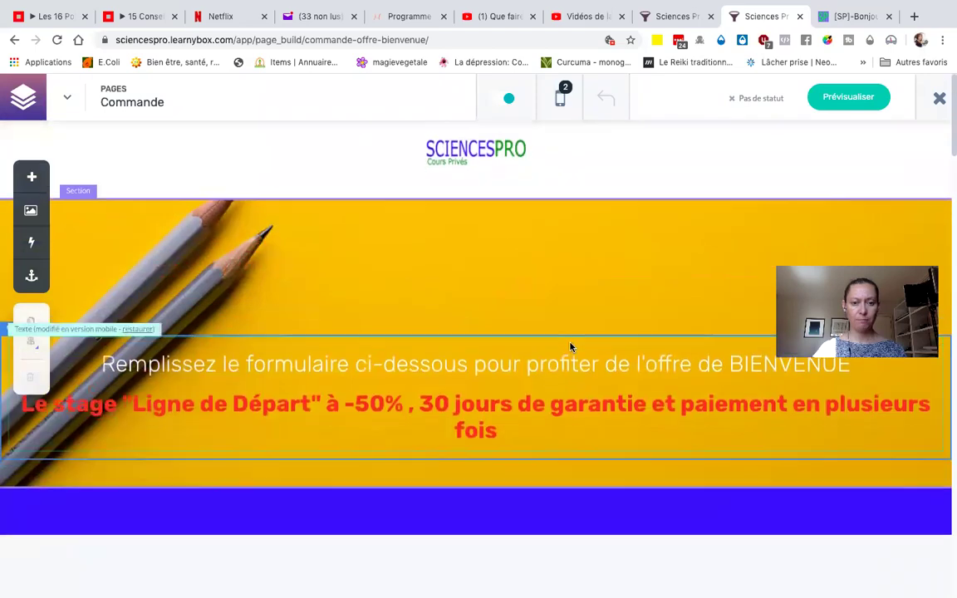
pyautogui.scroll(-4, 569, 347)
pyautogui.scroll(-15, 570, 347)
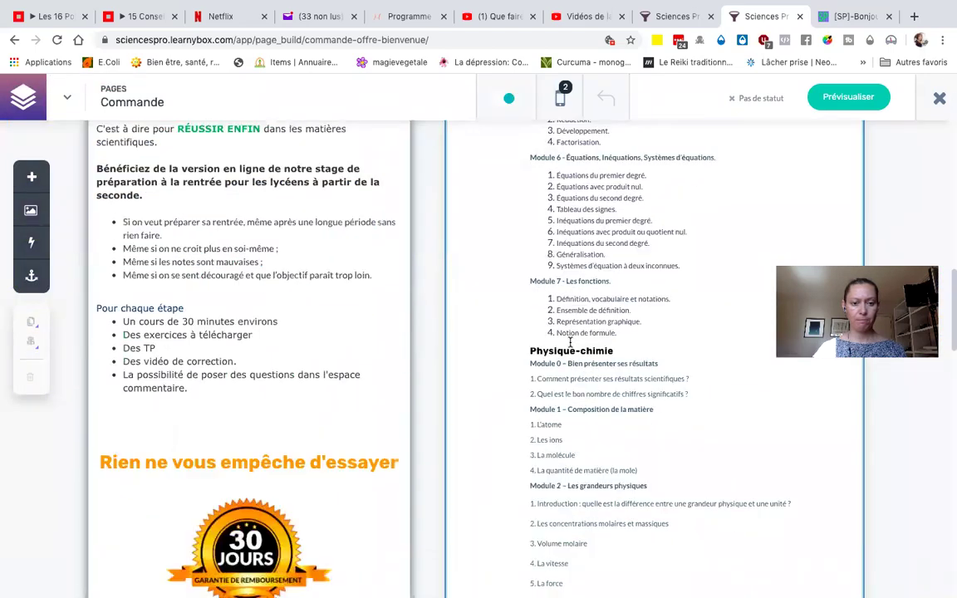
pyautogui.scroll(-10, 570, 345)
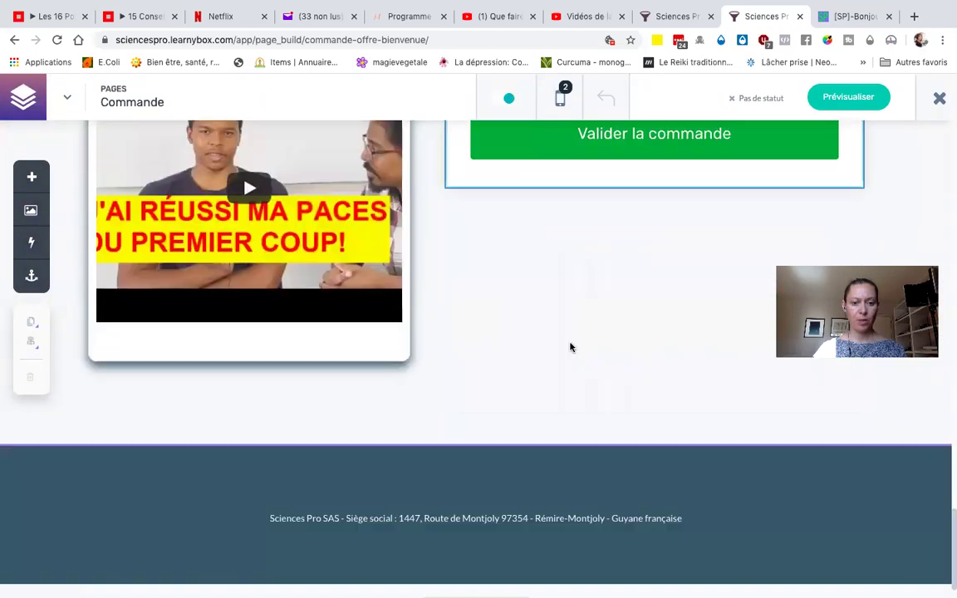
pyautogui.scroll(20, 570, 347)
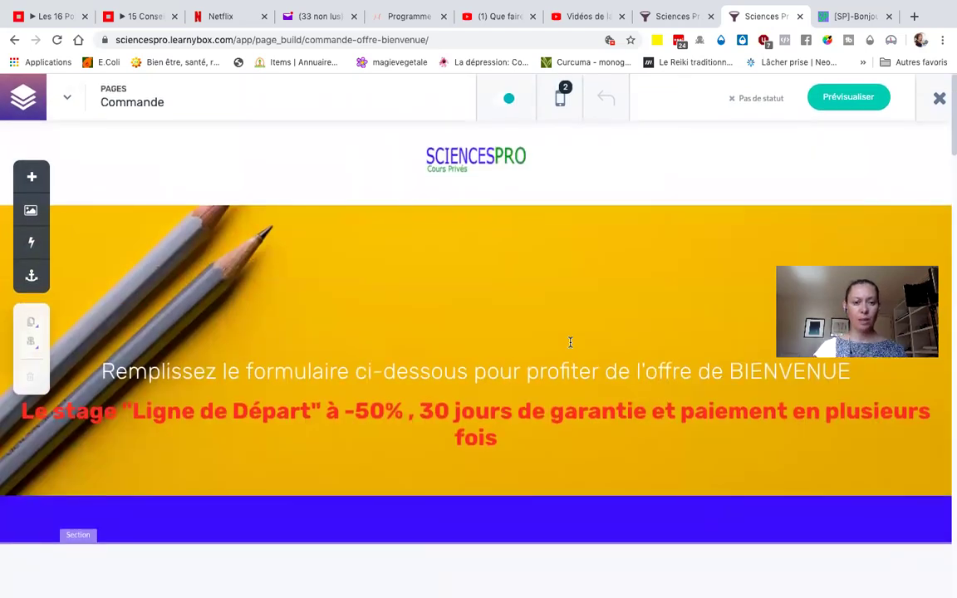
pyautogui.click(939, 99)
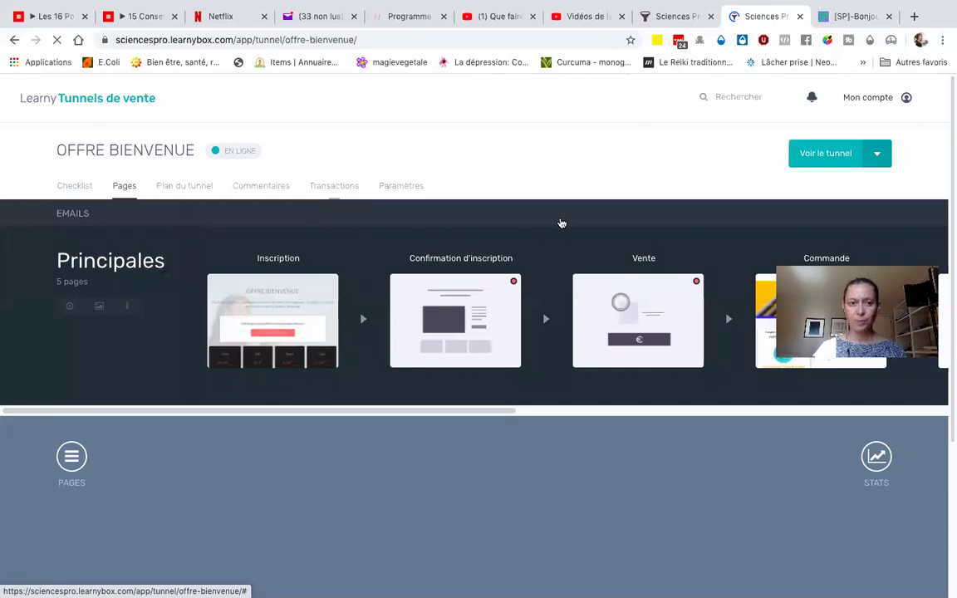
pyautogui.click(13, 39)
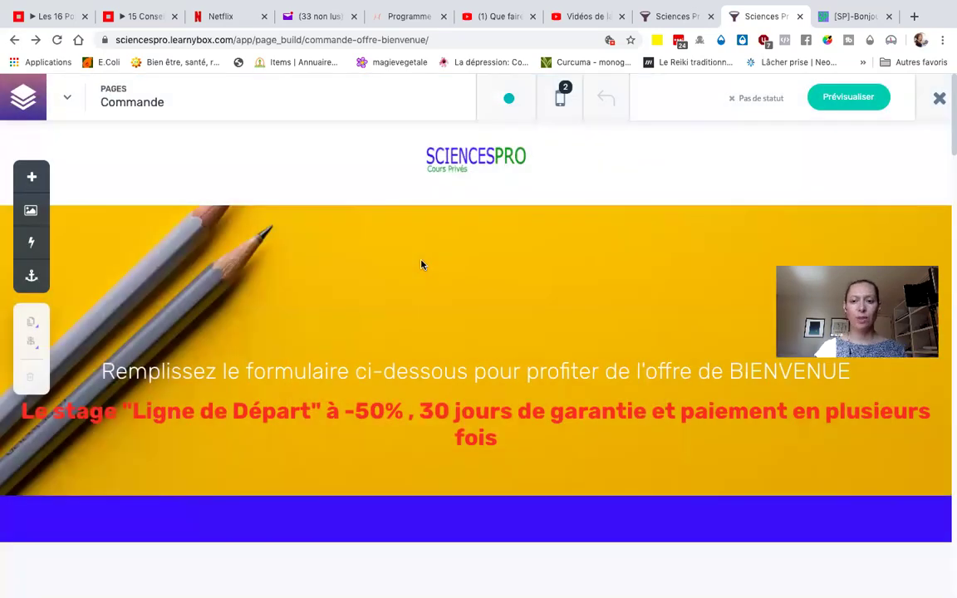
# - Exit the Commande page editor, return to the list of sales funnels and open the "Booster son intelligence logico-mathématique" funnel
pyautogui.click(939, 99)
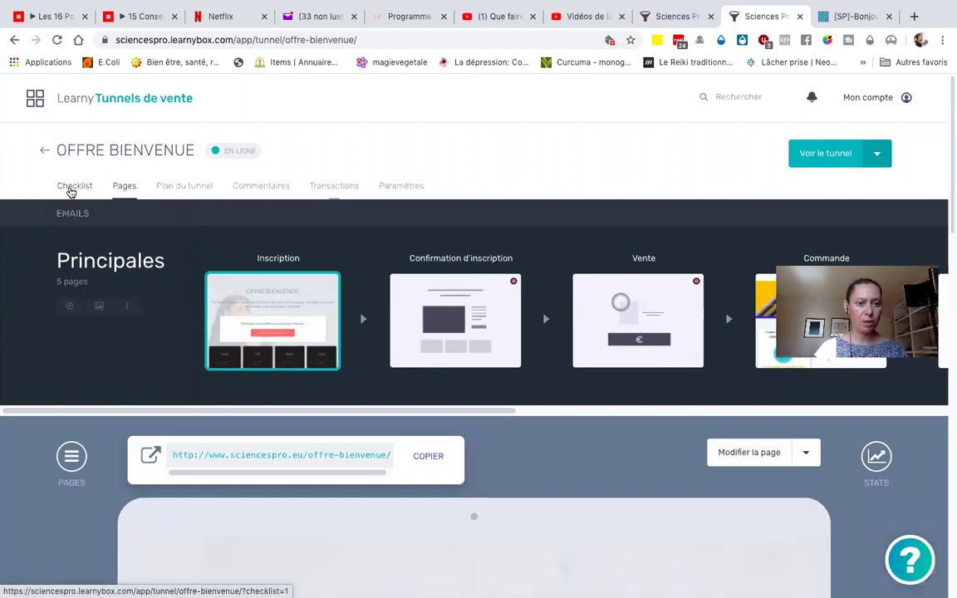
pyautogui.click(43, 153)
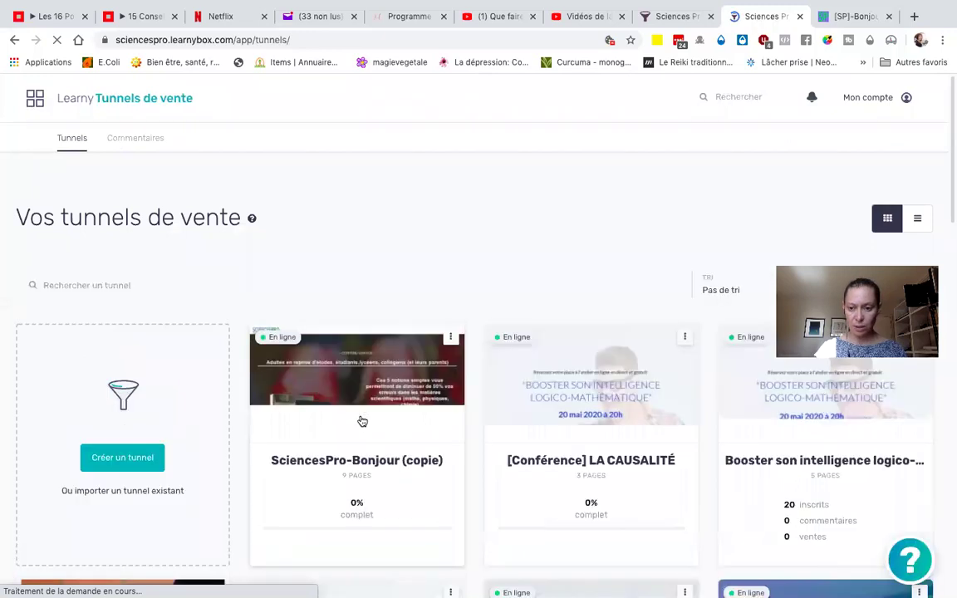
pyautogui.scroll(-1, 359, 406)
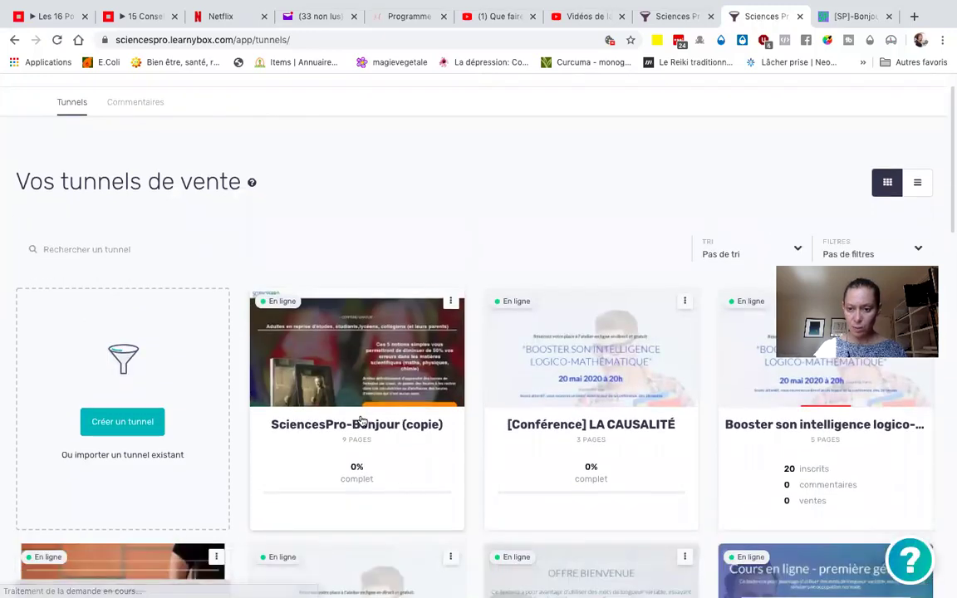
pyautogui.click(771, 375)
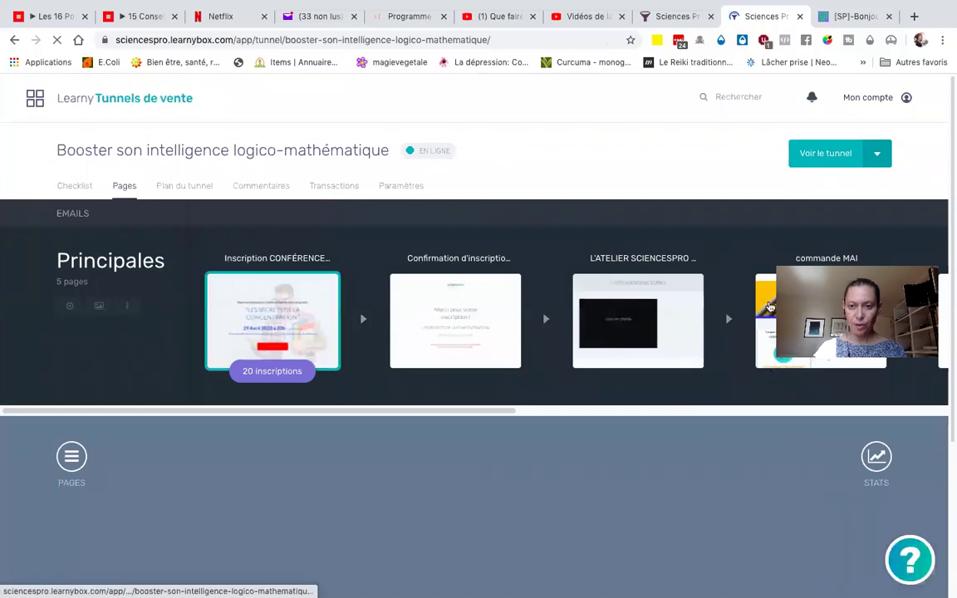
# - Examine the commande MAI page's preview from its yellow header through the order summary to the end of the page
pyautogui.click(769, 307)
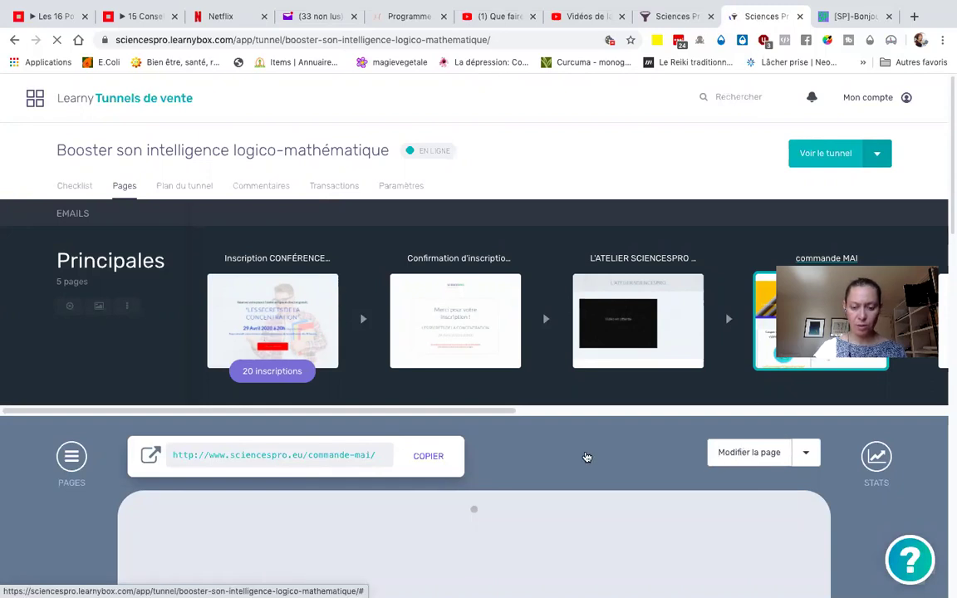
pyautogui.scroll(-2, 585, 456)
pyautogui.scroll(-5, 585, 456)
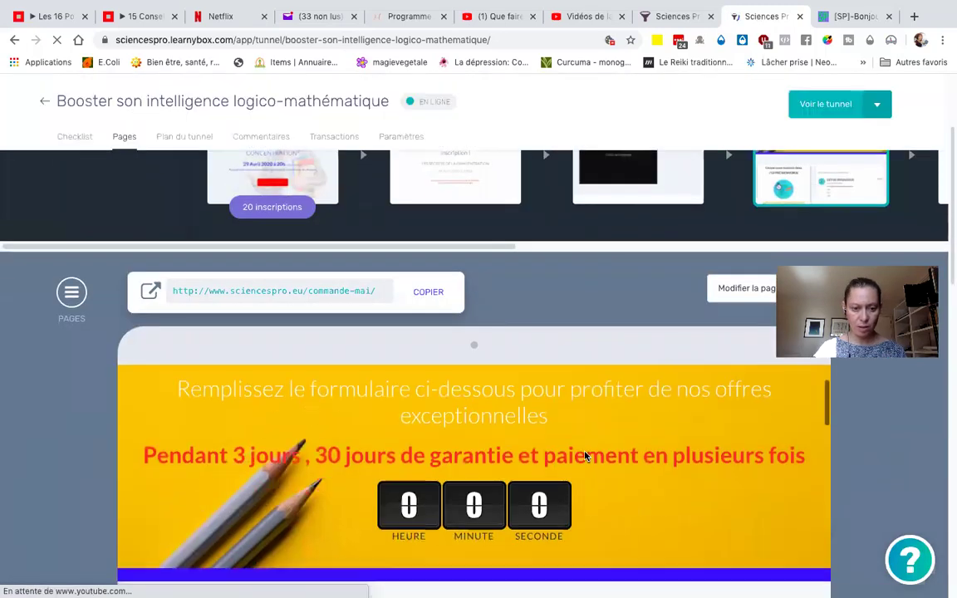
pyautogui.scroll(-8, 584, 455)
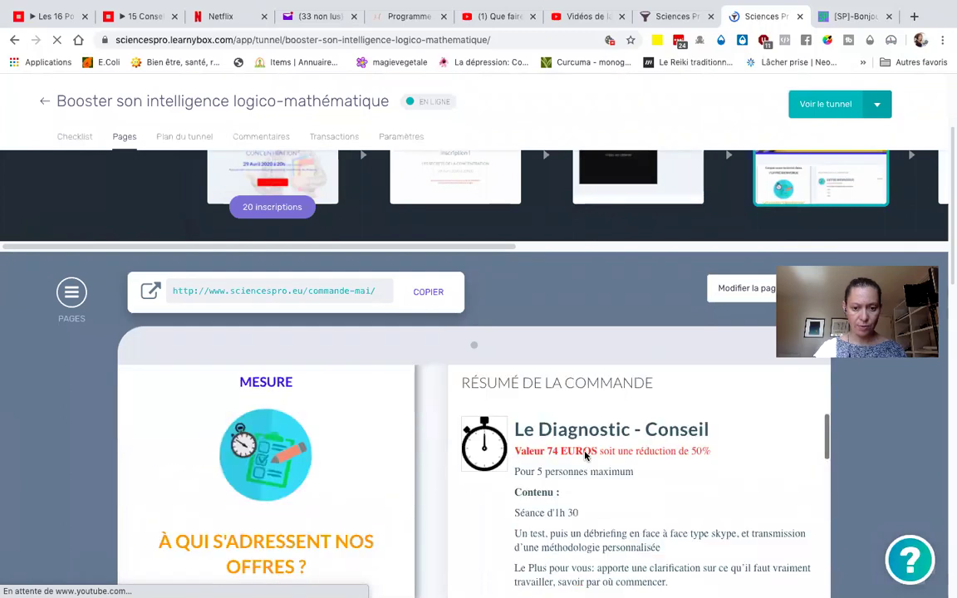
pyautogui.scroll(-3, 584, 456)
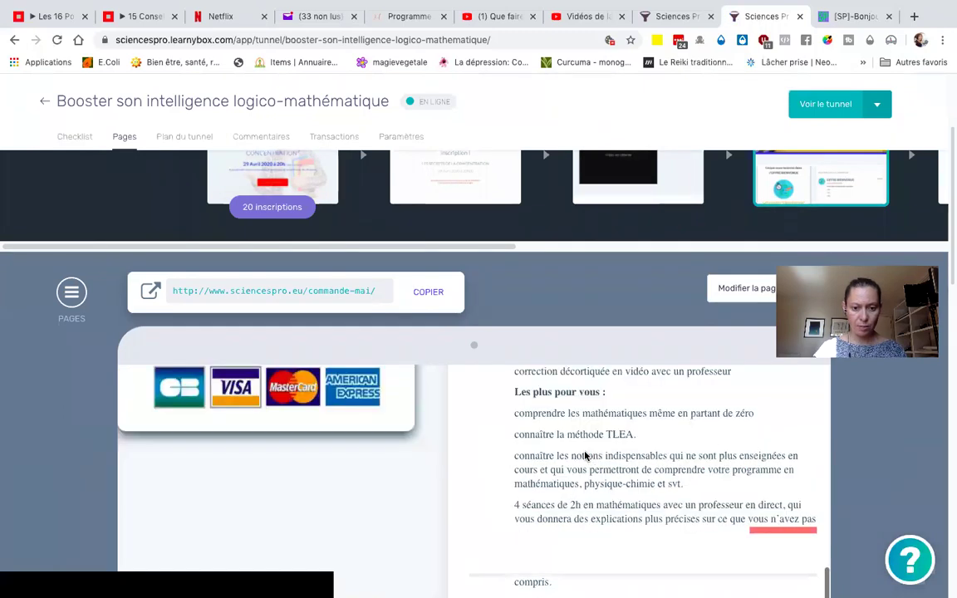
pyautogui.scroll(-10, 585, 456)
pyautogui.scroll(-10, 585, 456)
pyautogui.scroll(15, 584, 456)
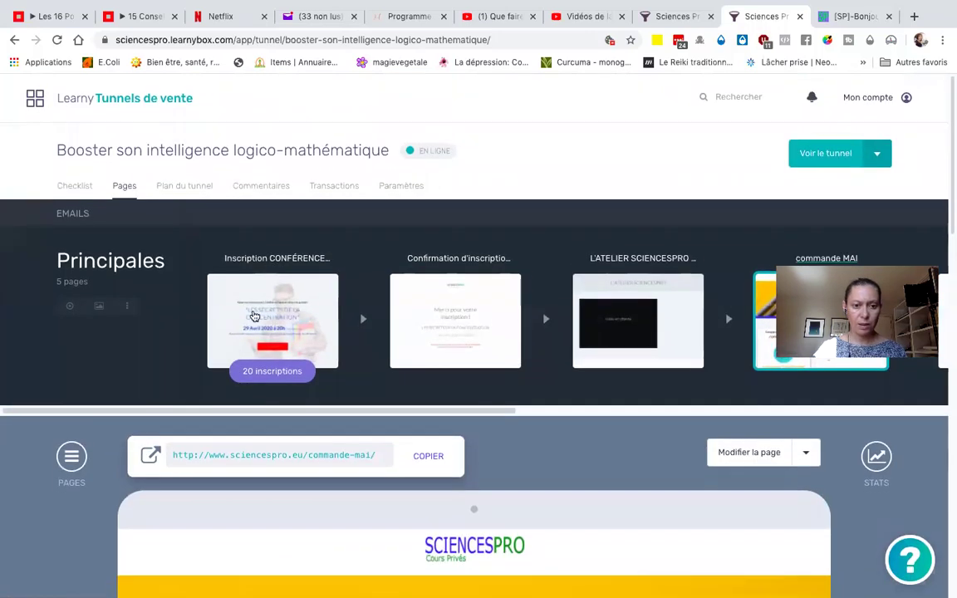
# - Examine the preview of the funnel's Inscription CONFÉRENCE page, including its header's photo background and the section below
pyautogui.click(254, 313)
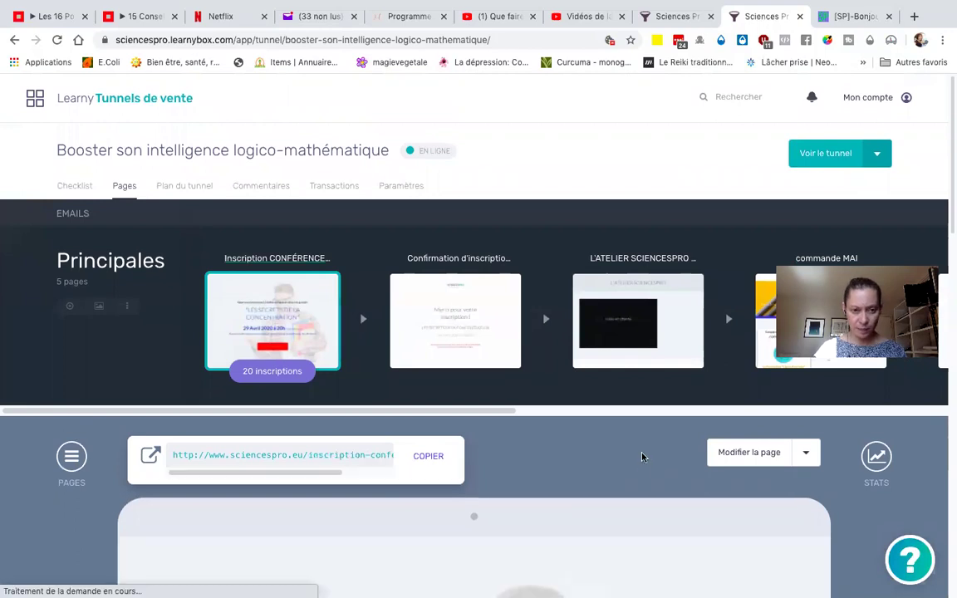
pyautogui.scroll(-3, 641, 456)
pyautogui.scroll(-5, 641, 455)
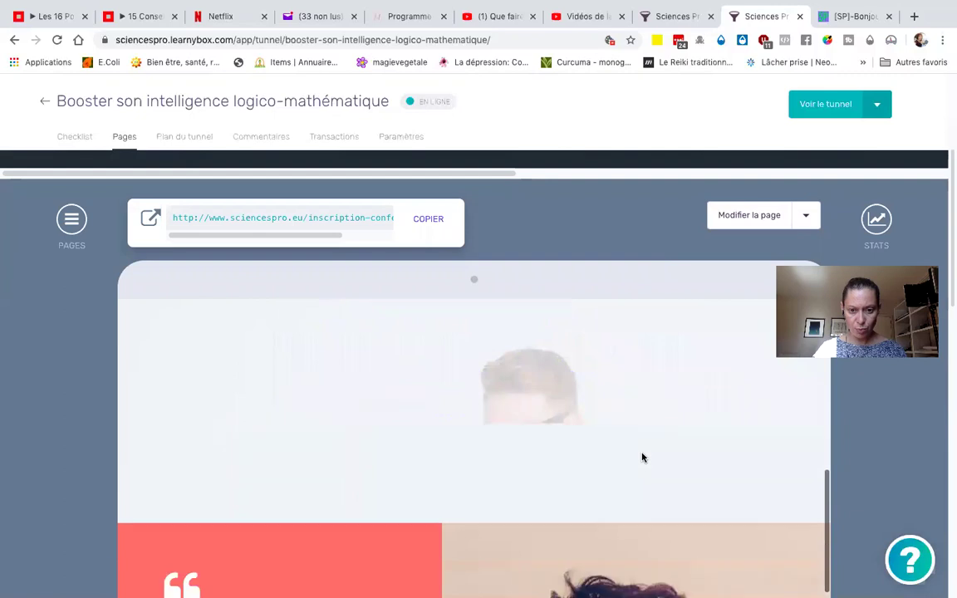
pyautogui.scroll(5, 641, 456)
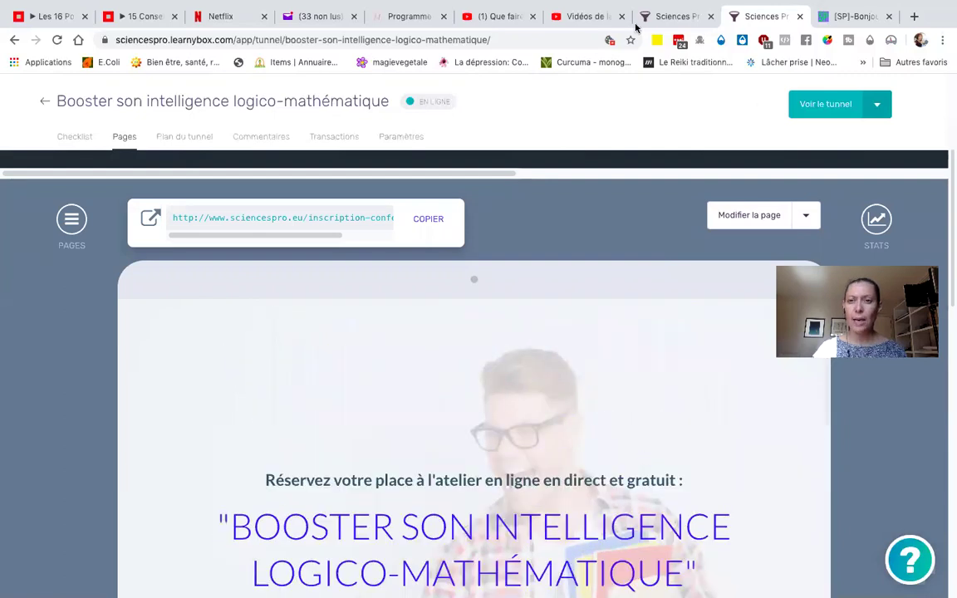
# - Back in the Capture page editor, open the "Grâce à ces 5 notions..." section's background image settings and browse the stored image files
pyautogui.click(662, 16)
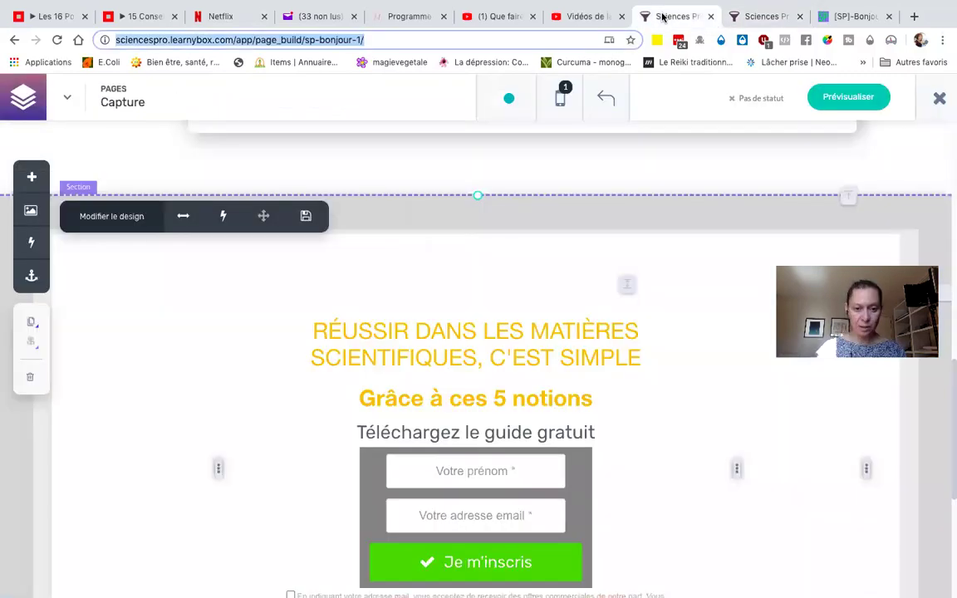
pyautogui.moveTo(559, 98)
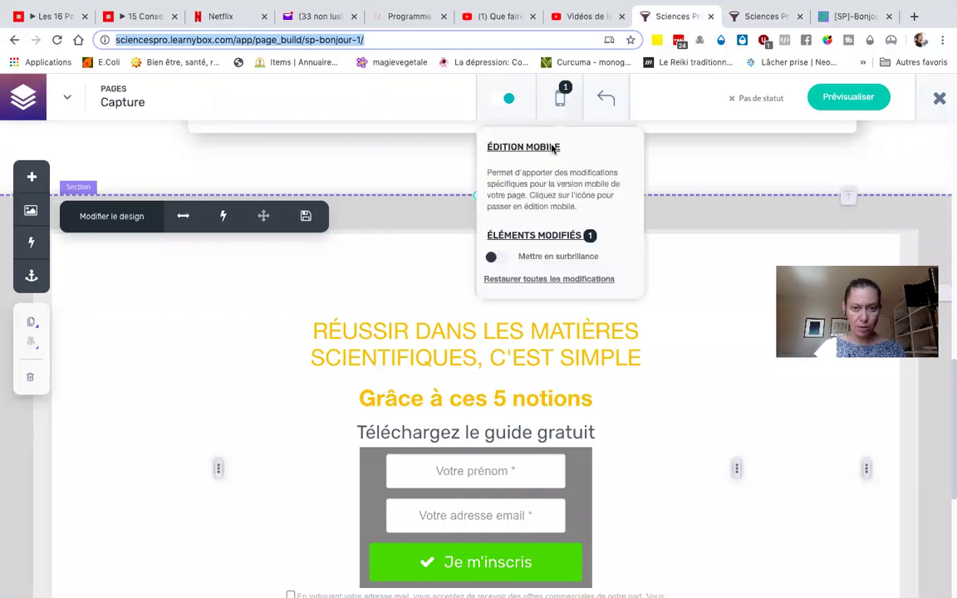
pyautogui.scroll(5, 479, 222)
pyautogui.scroll(1, 184, 288)
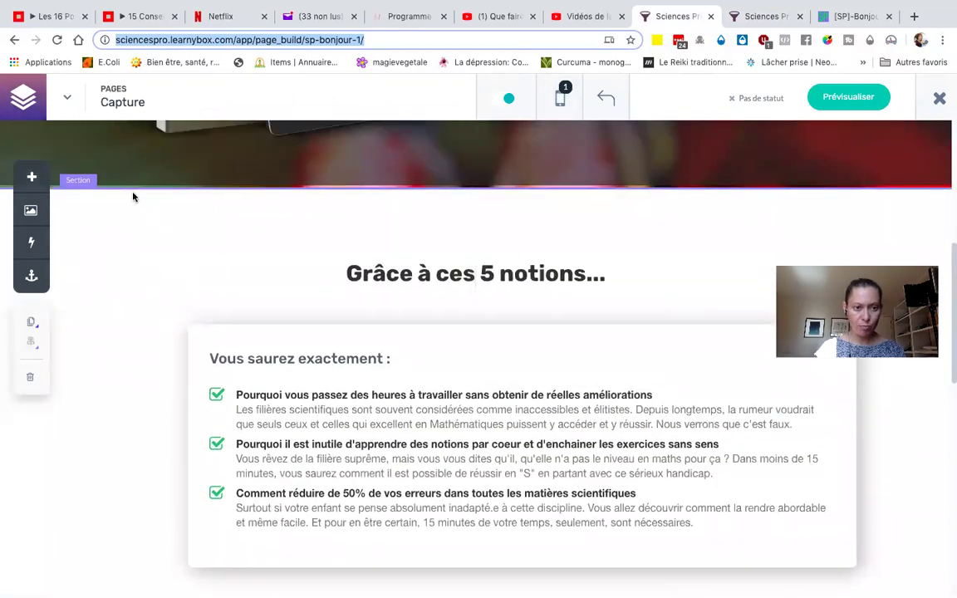
pyautogui.click(90, 181)
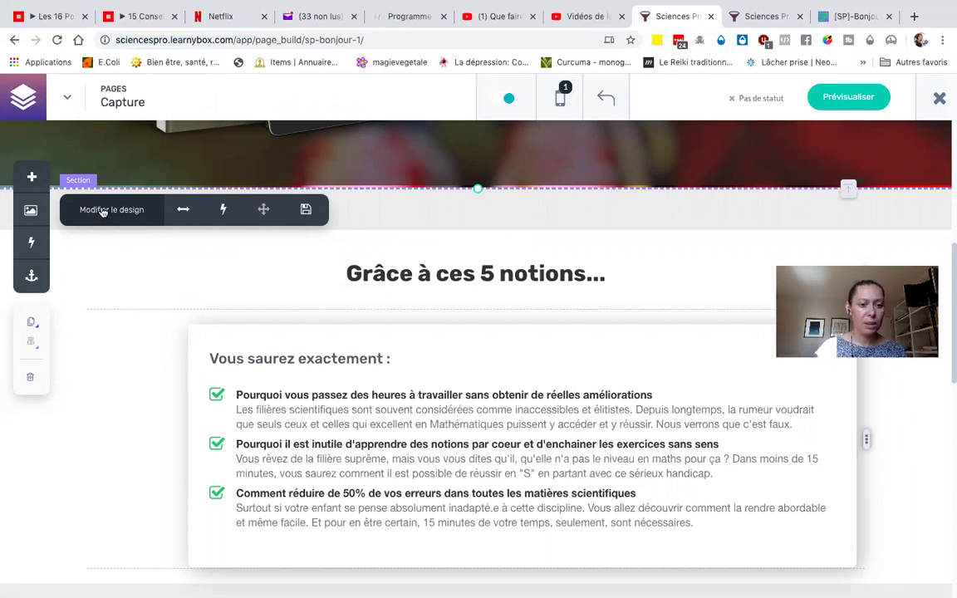
pyautogui.click(100, 210)
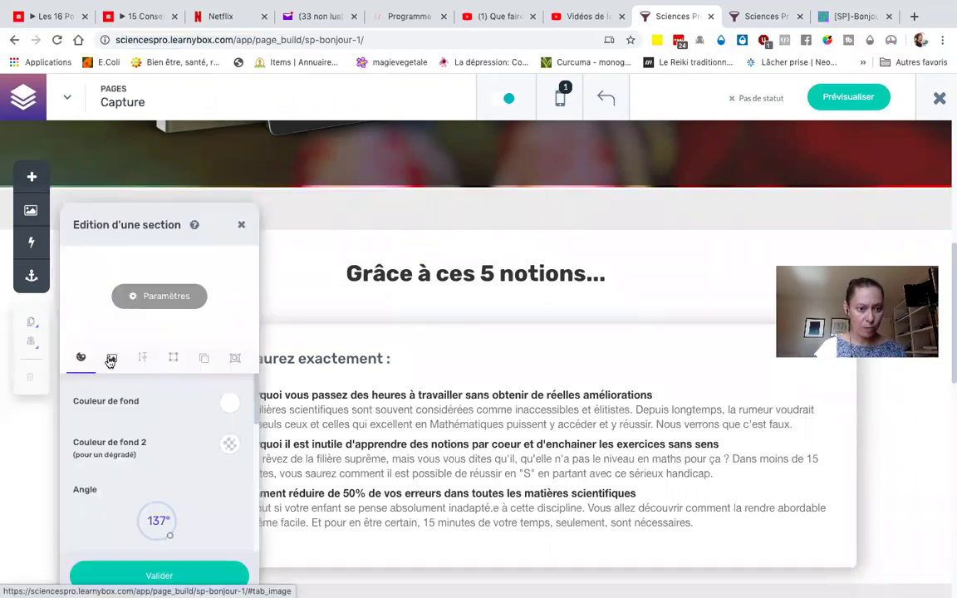
pyautogui.click(110, 358)
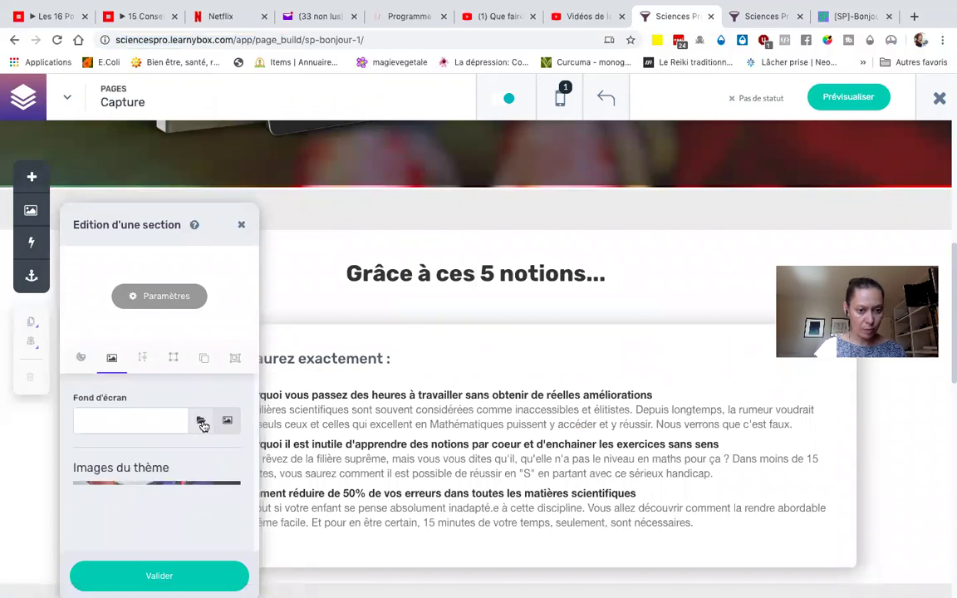
pyautogui.click(202, 421)
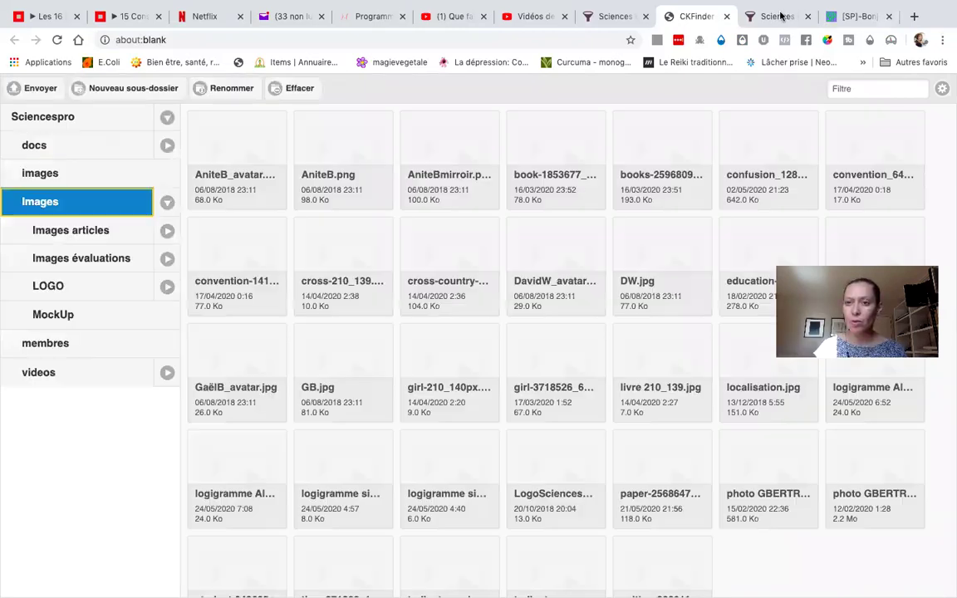
# - Open the Inscription CONFÉRENCE MAI page in the editor and copy the background image address of its header section
pyautogui.click(781, 16)
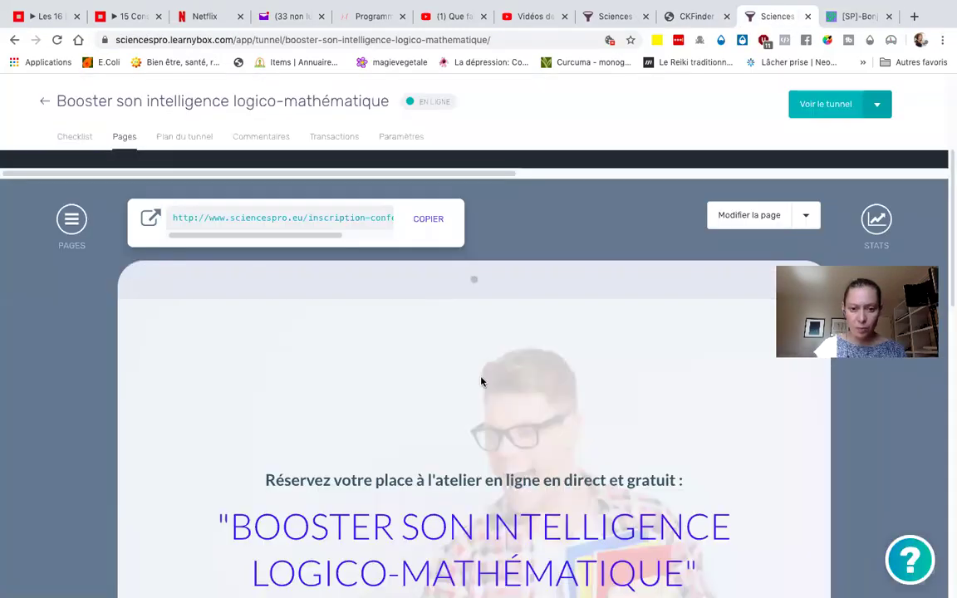
pyautogui.click(742, 223)
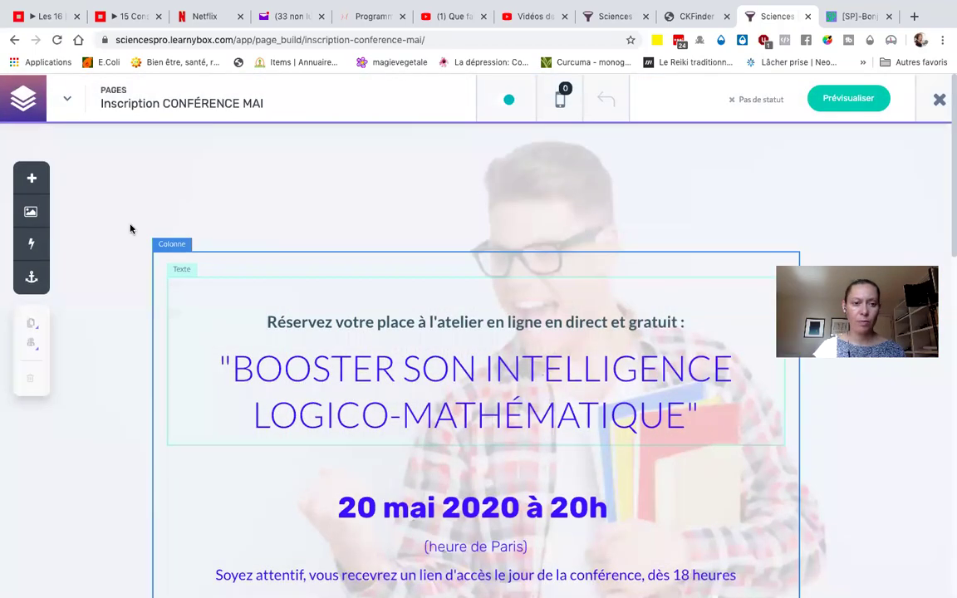
pyautogui.click(100, 140)
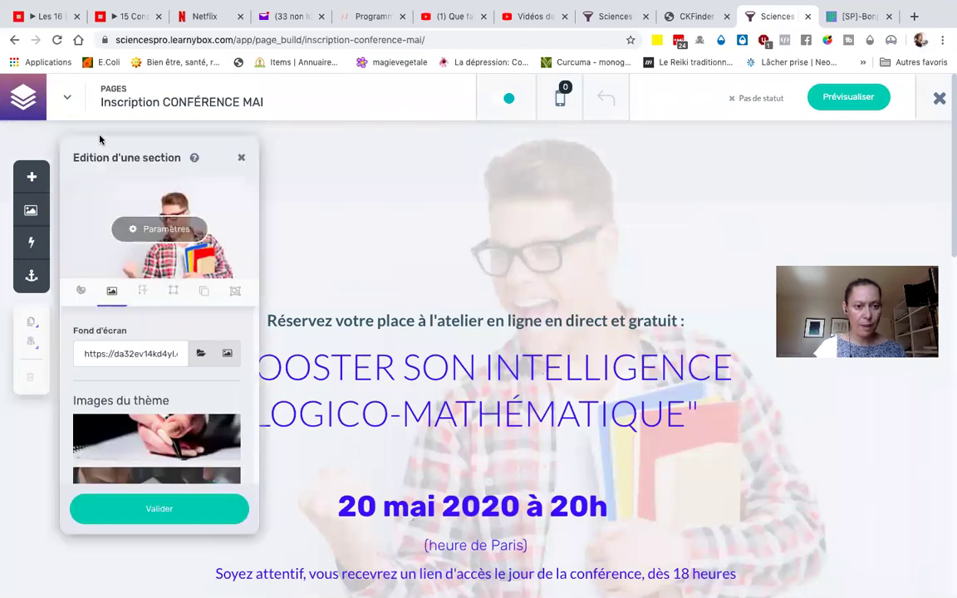
pyautogui.doubleClick(117, 354)
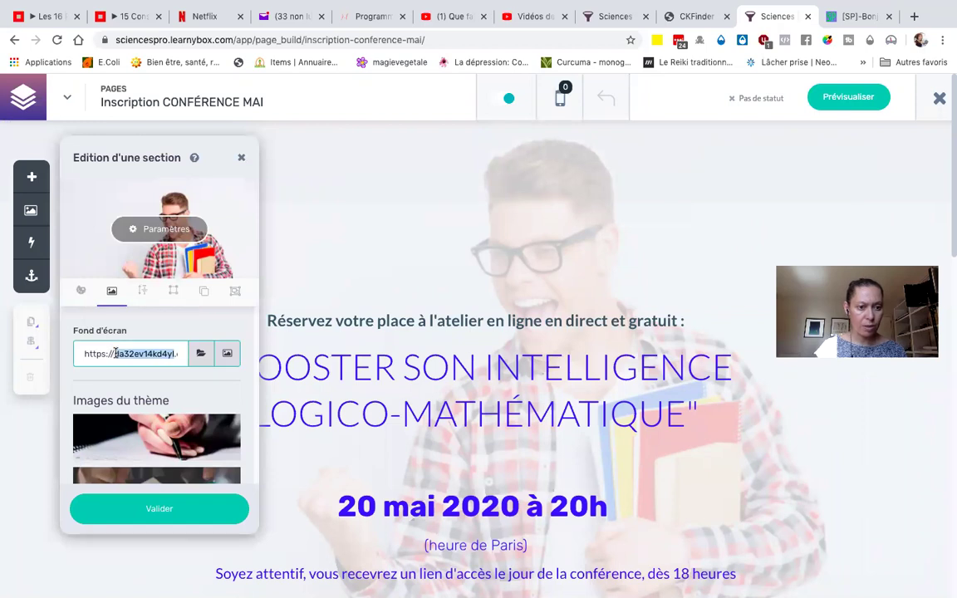
pyautogui.doubleClick(116, 354)
pyautogui.tripleClick(116, 354)
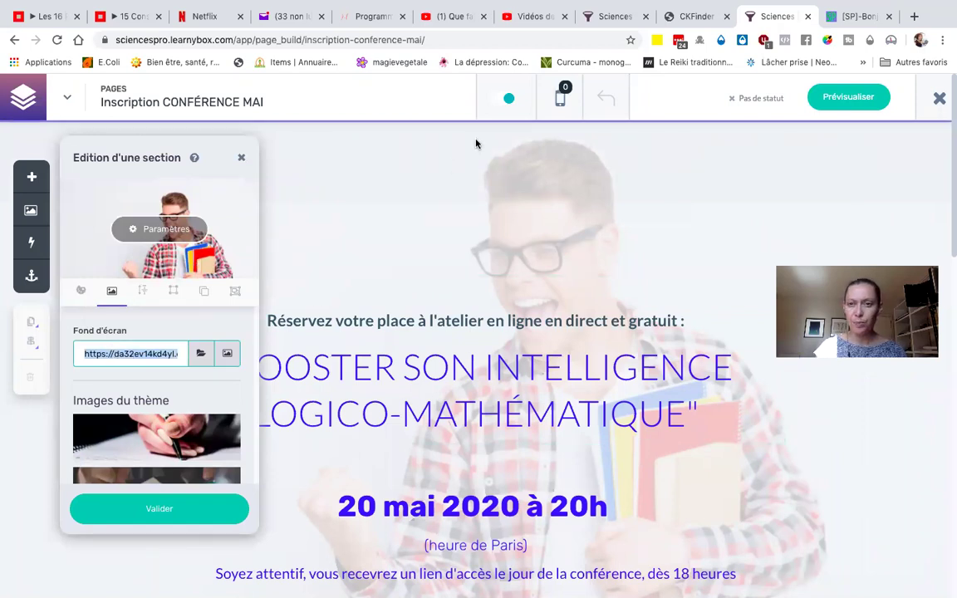
# - Paste the copied image address as the background of the Capture page's "Grâce à ces 5 notions..." section and validate it
pyautogui.click(610, 12)
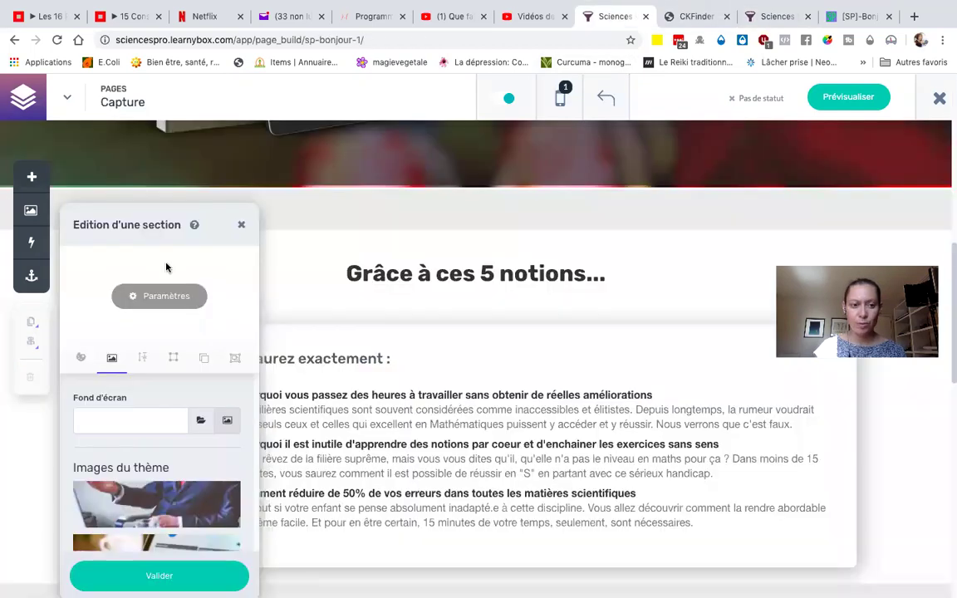
pyautogui.click(89, 411)
pyautogui.press('super+v')
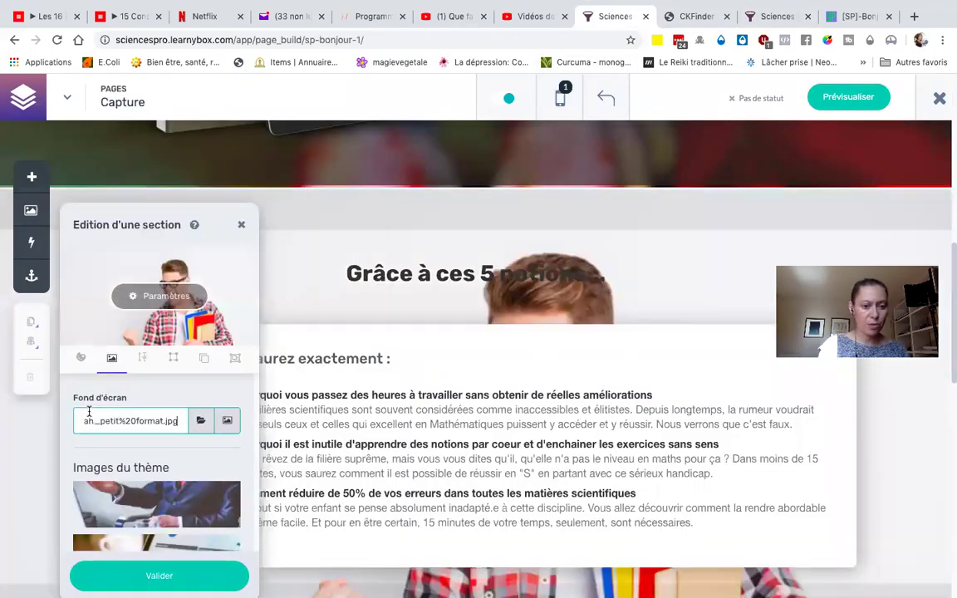
pyautogui.click(158, 576)
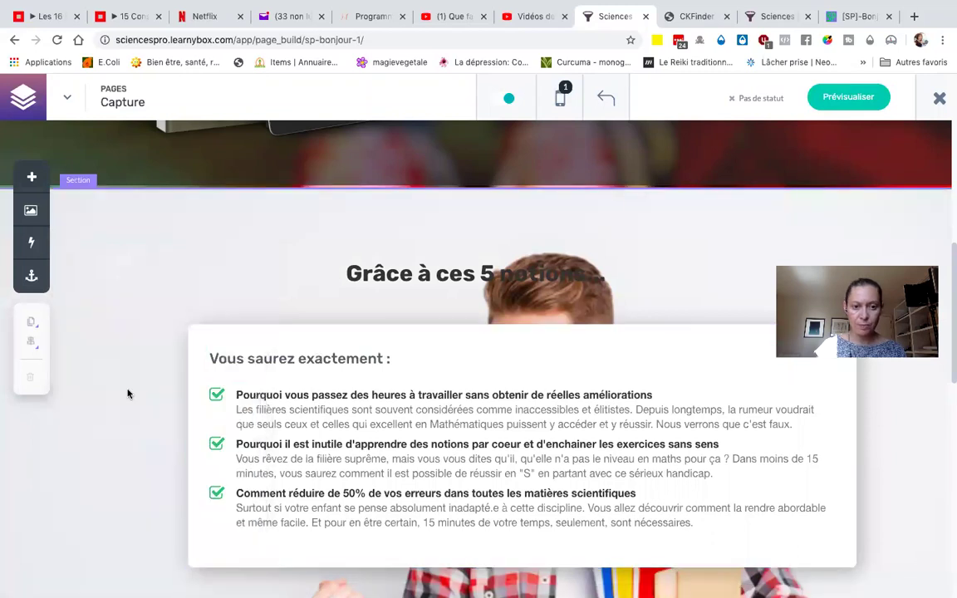
pyautogui.scroll(-3, 128, 392)
pyautogui.scroll(3, 128, 392)
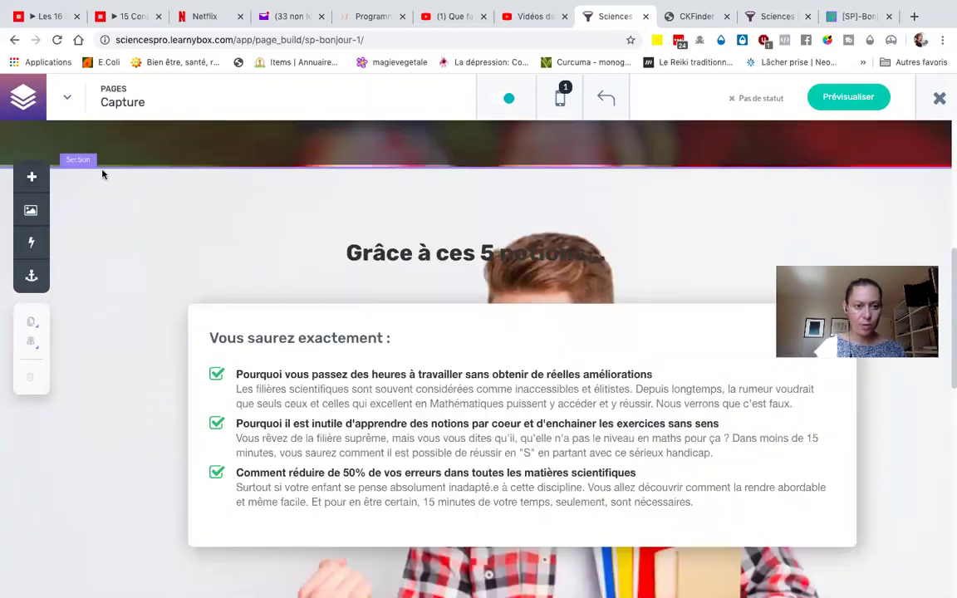
# - Open the background parameters of the "Grâce à ces 5 notions..." section and set its background image to Fixe
pyautogui.click(98, 174)
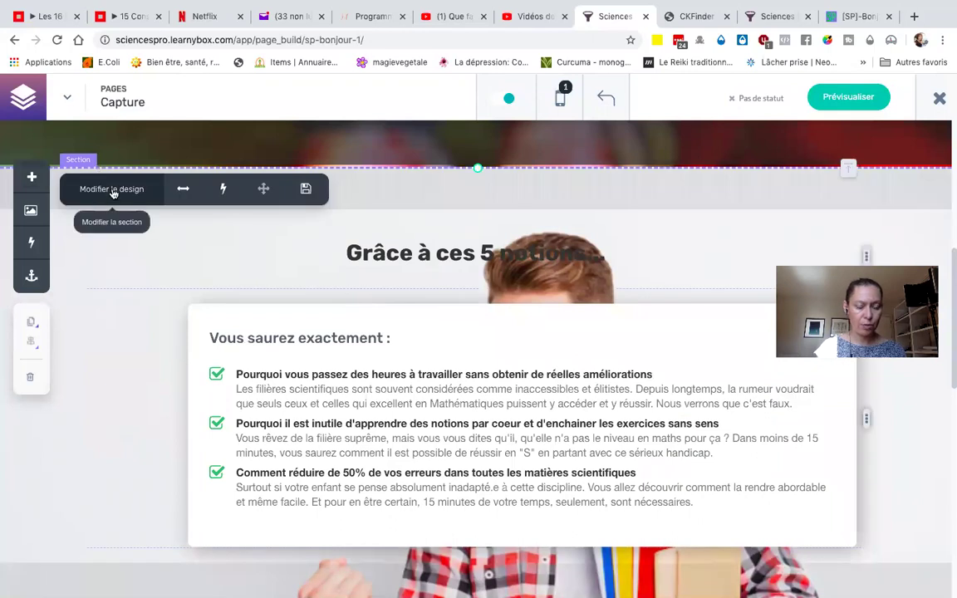
pyautogui.click(113, 190)
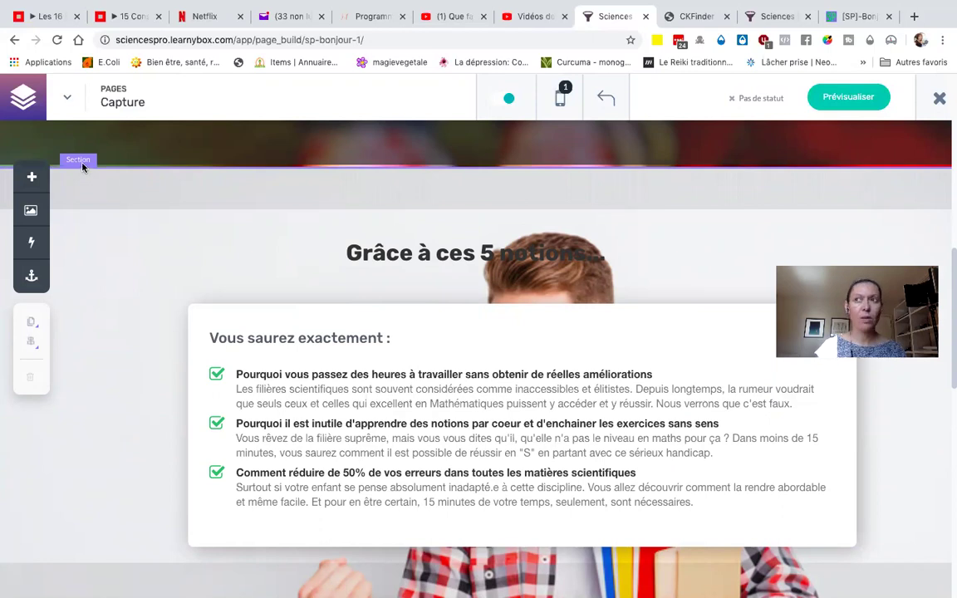
pyautogui.click(79, 161)
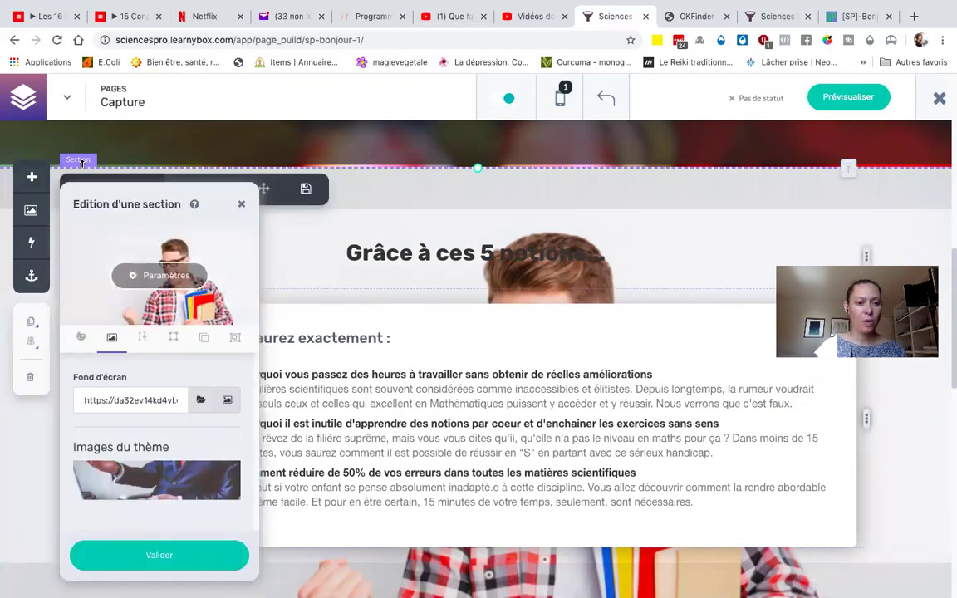
pyautogui.click(152, 277)
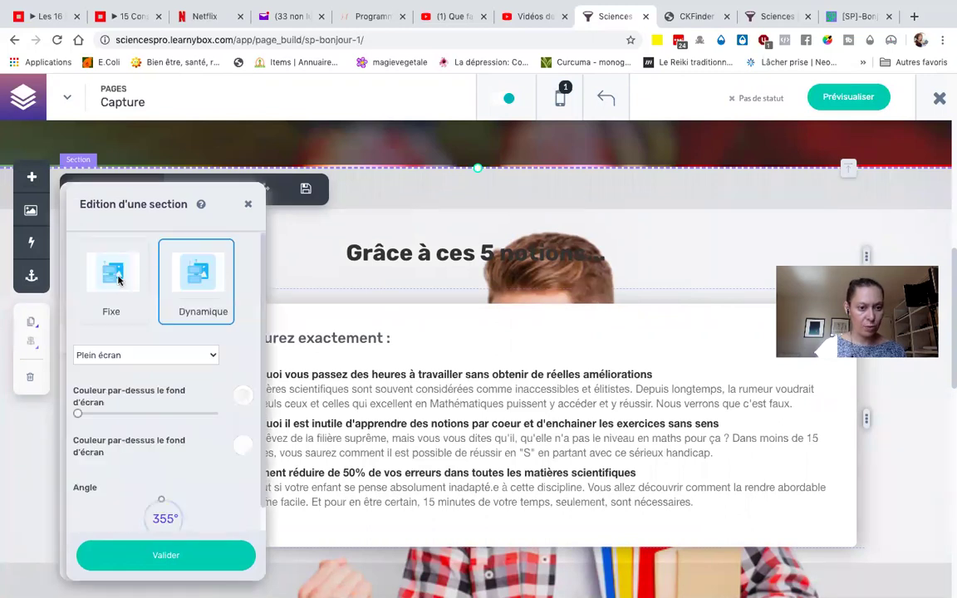
pyautogui.click(119, 280)
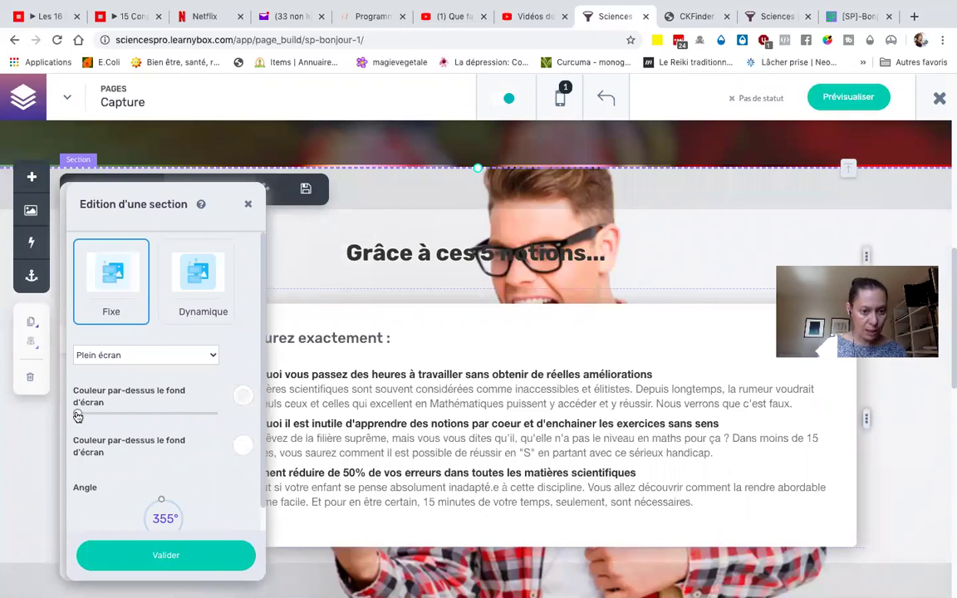
# - Raise the opacity of the white colour overlay on the section's background to slightly over half and validate it
pyautogui.moveTo(81, 416); pyautogui.dragTo(154, 423)
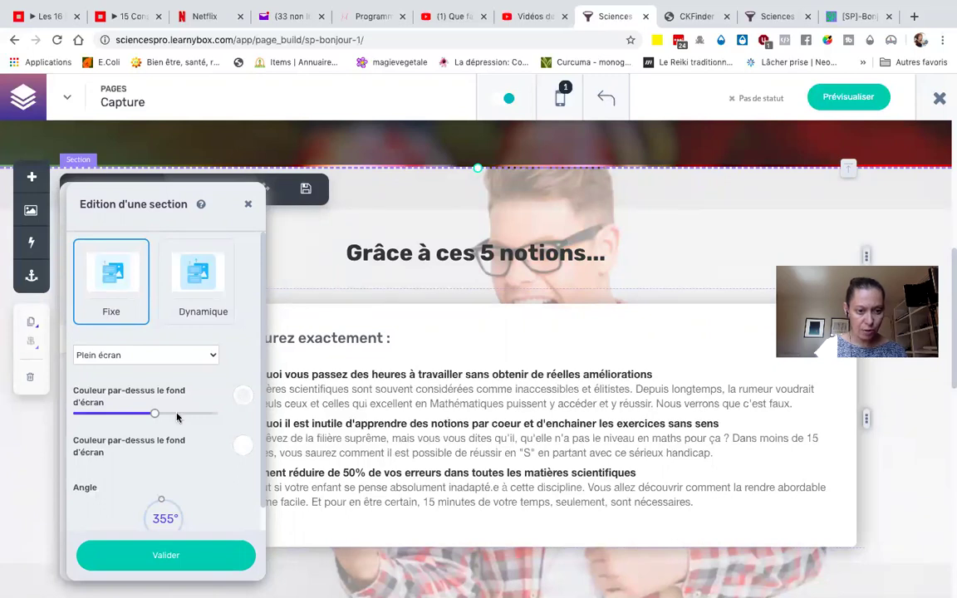
pyautogui.moveTo(155, 412); pyautogui.dragTo(165, 415)
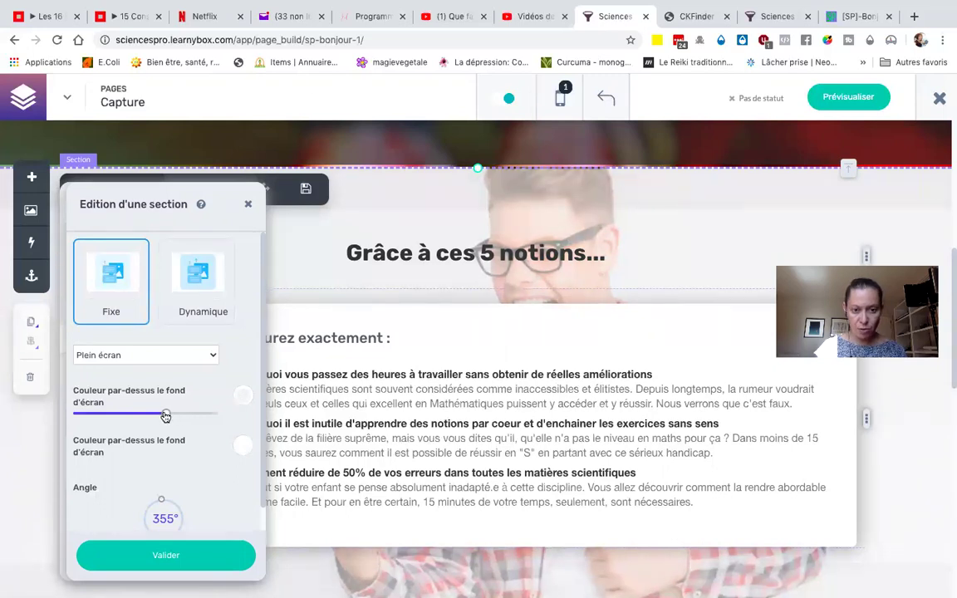
pyautogui.moveTo(164, 414)
pyautogui.mouseDown()
pyautogui.moveTo(80, 407)
pyautogui.moveTo(159, 413)
pyautogui.mouseUp()
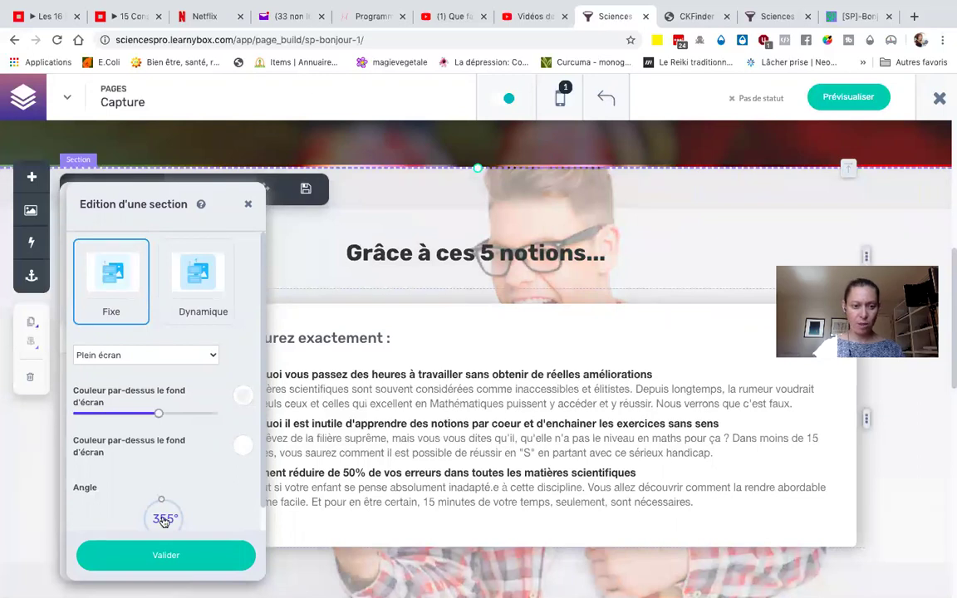
pyautogui.click(177, 563)
pyautogui.click(176, 562)
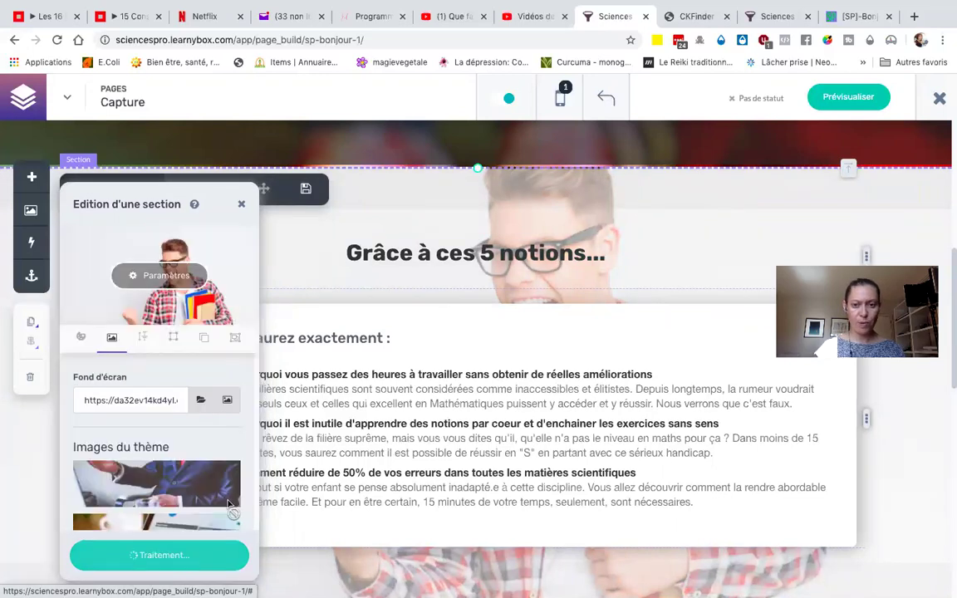
# - Preview the Capture page and examine how the fixed photo background behaves behind the "Grâce à ces 5 notions..." section
pyautogui.click(849, 98)
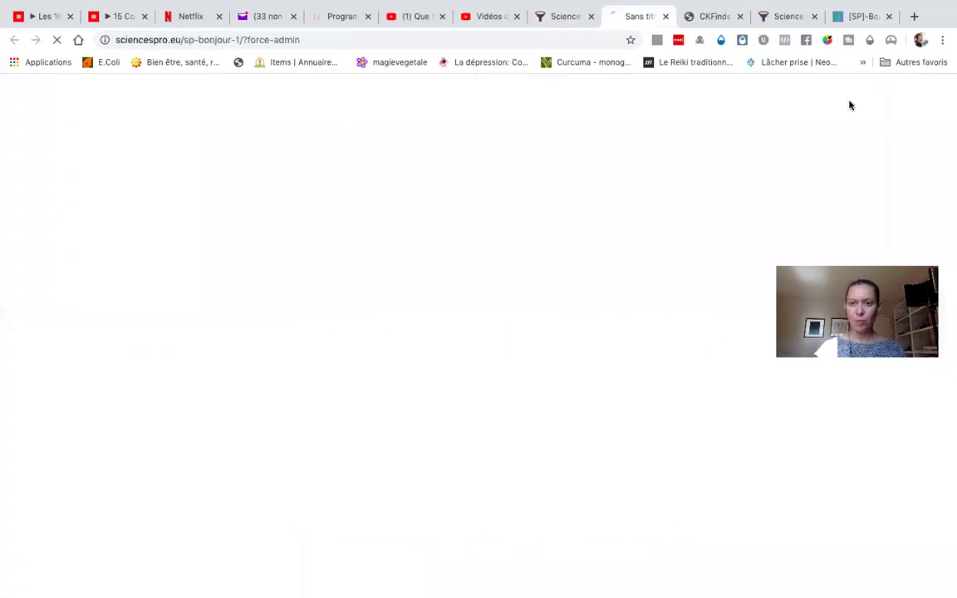
pyautogui.click(741, 17)
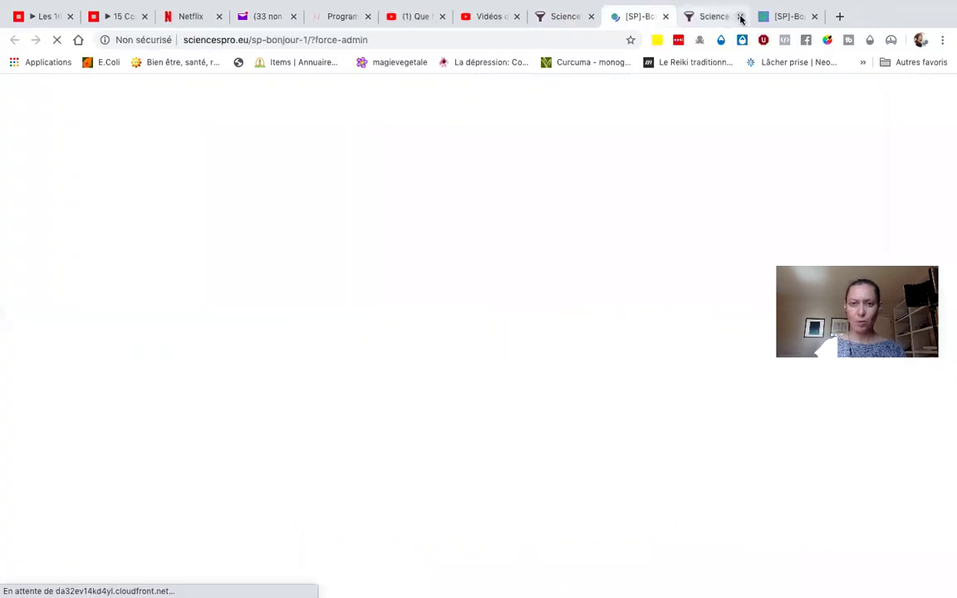
pyautogui.scroll(-5, 417, 280)
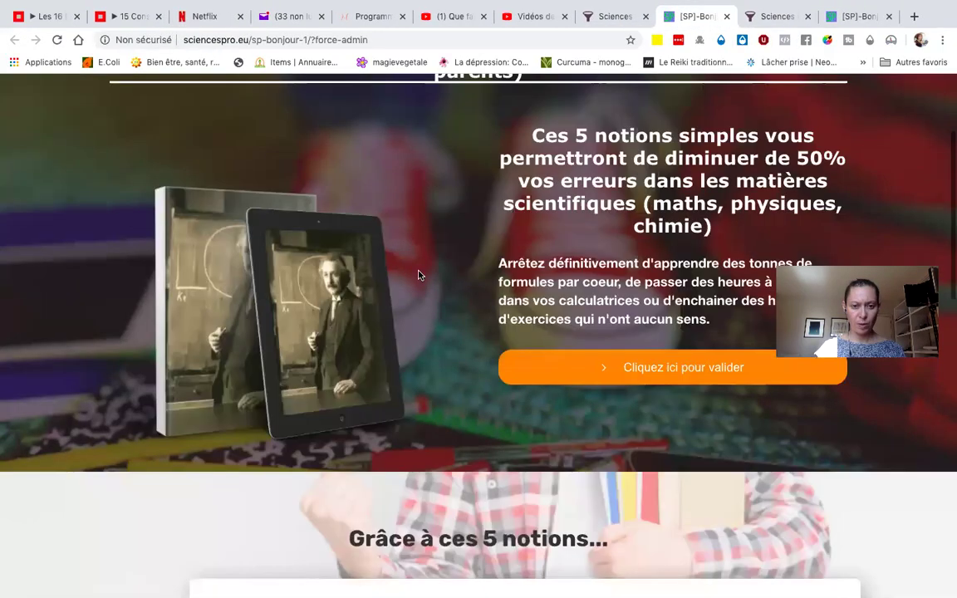
pyautogui.scroll(-2, 419, 274)
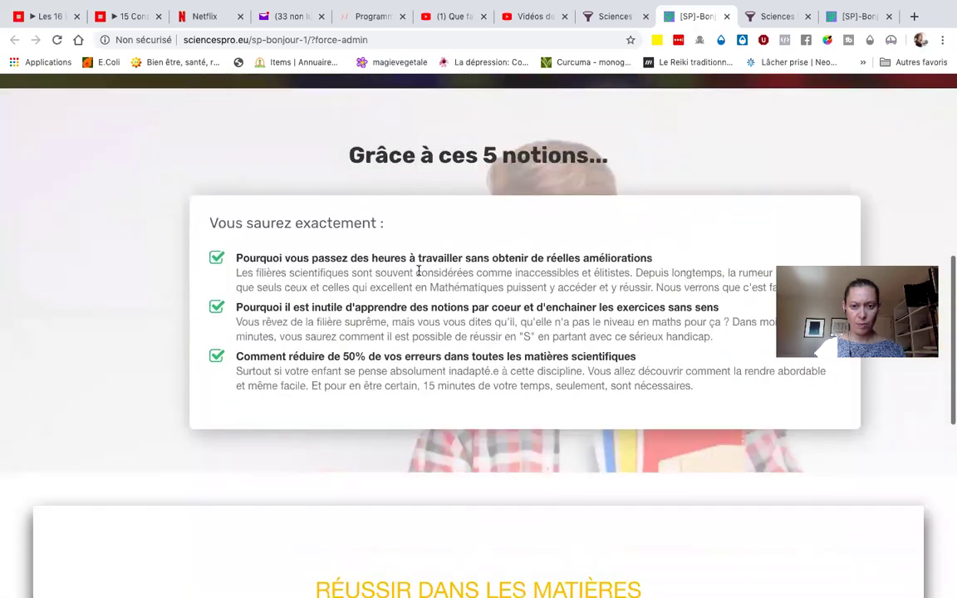
pyautogui.scroll(2, 418, 270)
pyautogui.scroll(-2, 419, 270)
pyautogui.scroll(1, 419, 269)
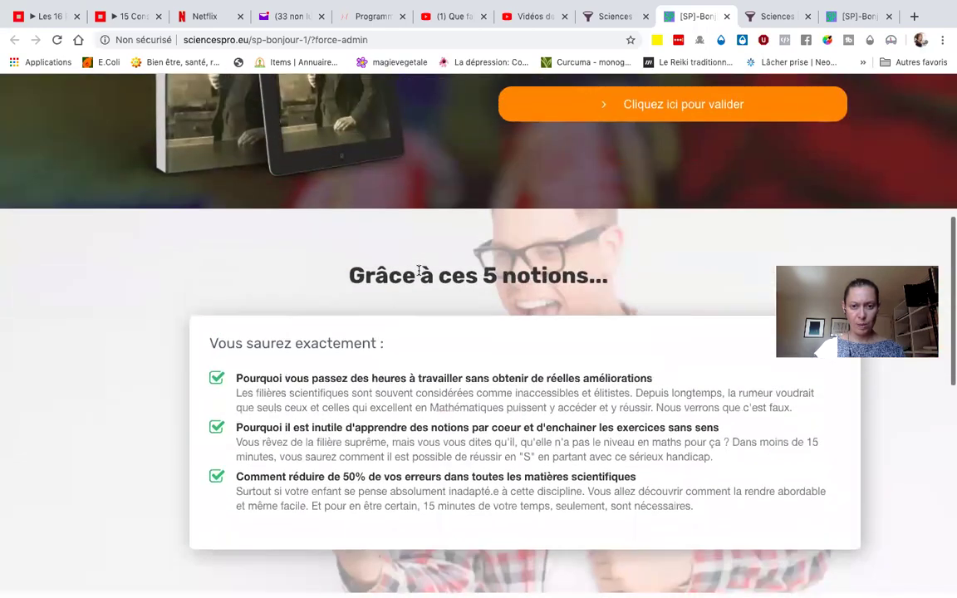
pyautogui.scroll(-2, 419, 270)
pyautogui.scroll(-1, 418, 270)
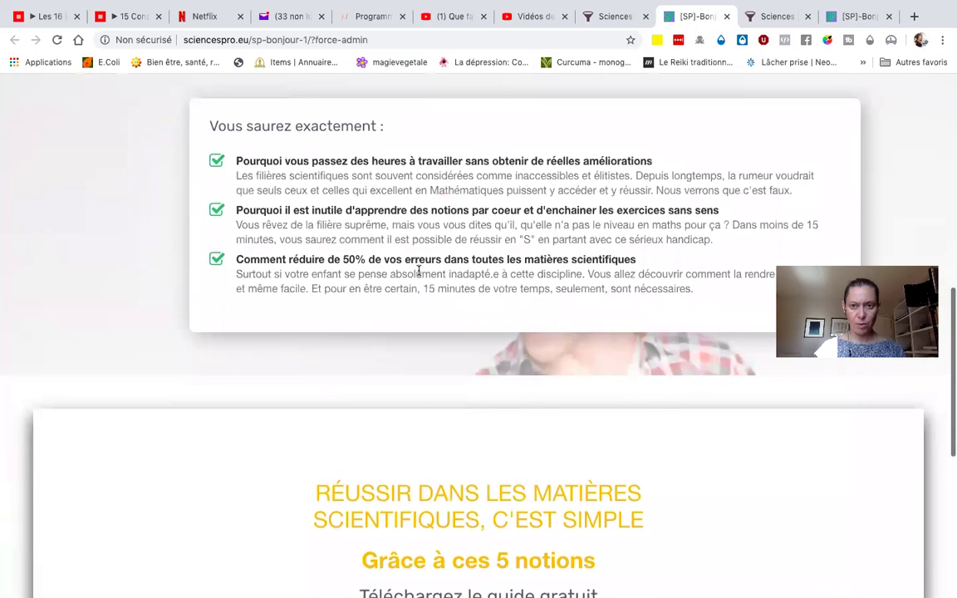
# - Back in the Capture page editor, increase the spacing above and below the content of the "Grâce à ces 5 notions..." section
pyautogui.click(610, 17)
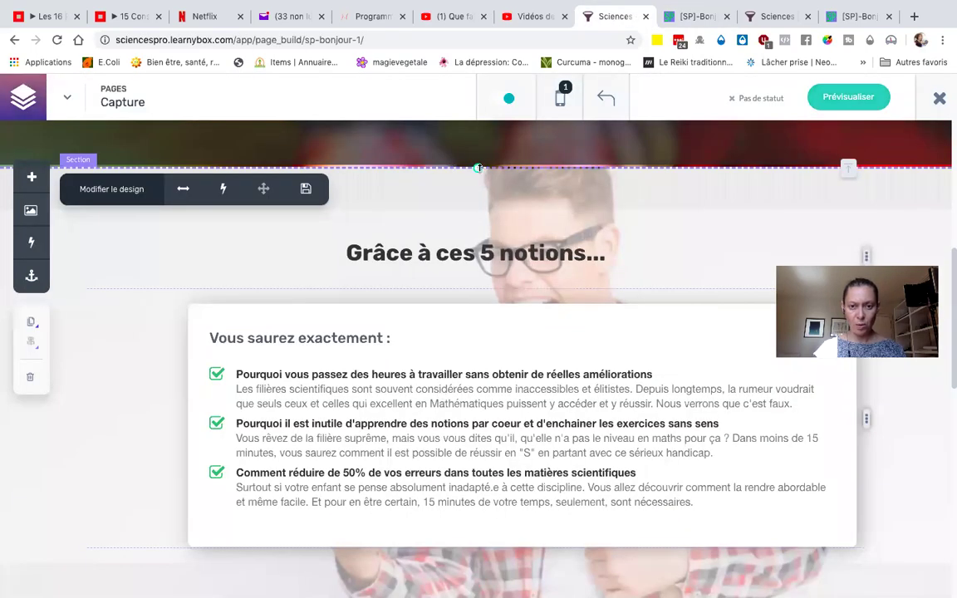
pyautogui.moveTo(478, 168); pyautogui.dragTo(475, 308)
pyautogui.scroll(-3, 474, 308)
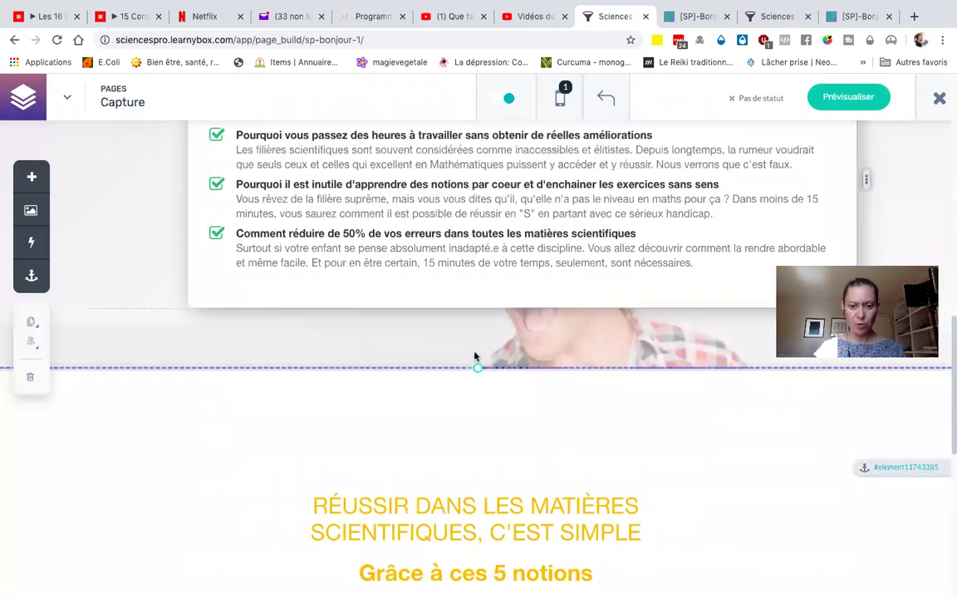
pyautogui.moveTo(476, 368); pyautogui.dragTo(474, 393)
pyautogui.scroll(2, 434, 352)
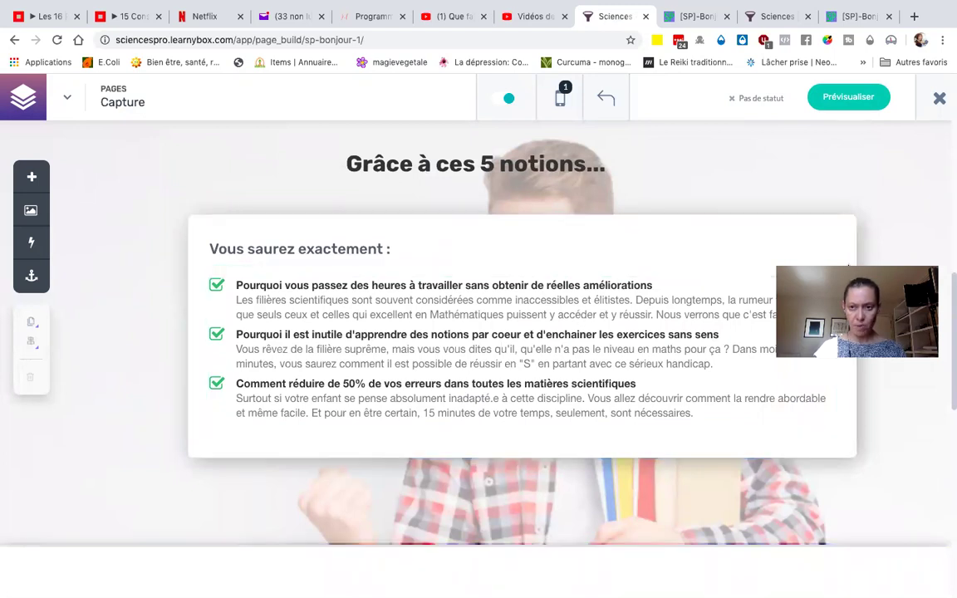
# - Reload the Capture page preview and examine the section spacing and the whole page down to the sign-up form
pyautogui.click(694, 16)
pyautogui.click(55, 40)
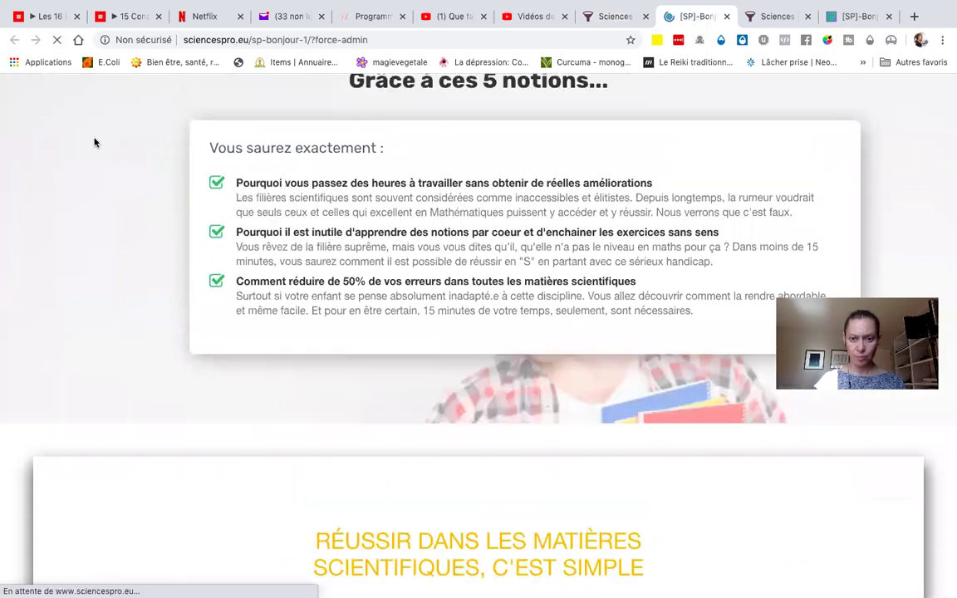
pyautogui.scroll(-5, 97, 186)
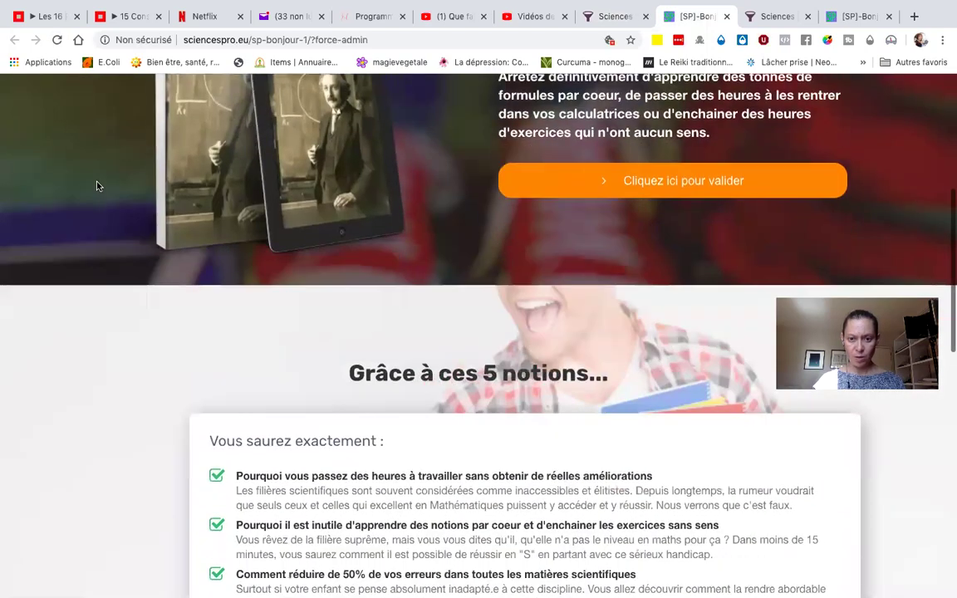
pyautogui.scroll(-5, 97, 186)
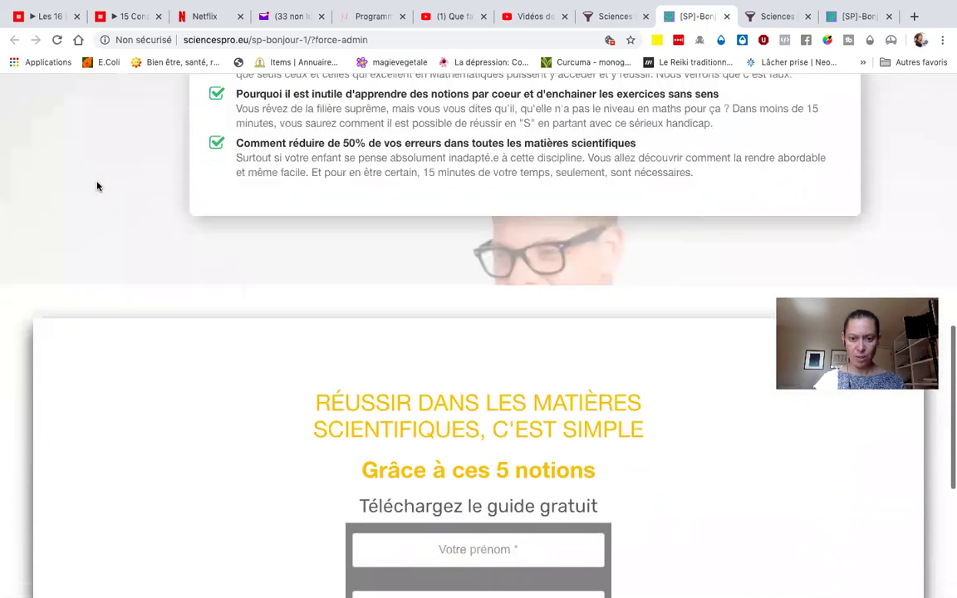
pyautogui.scroll(-3, 97, 186)
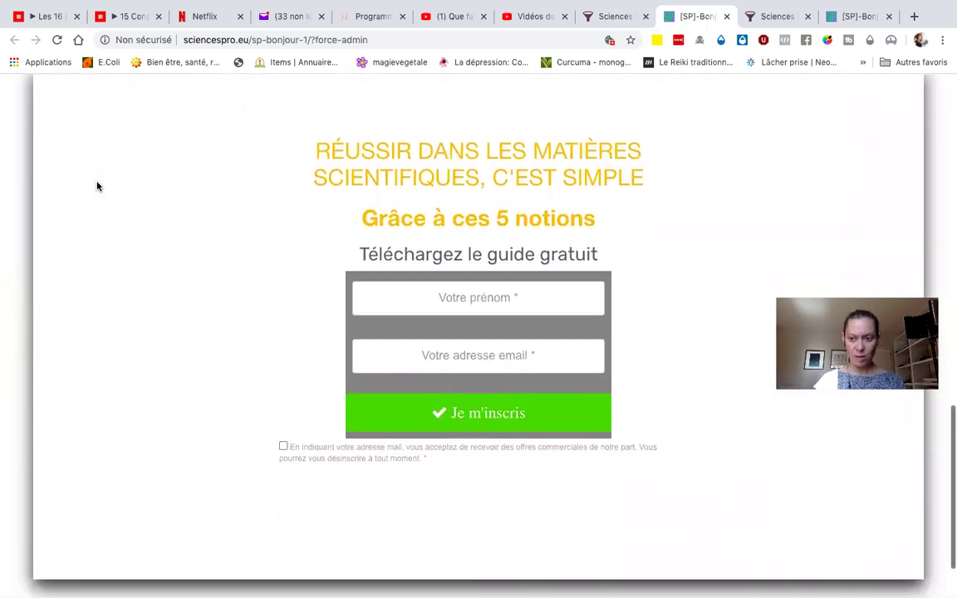
pyautogui.scroll(7, 97, 186)
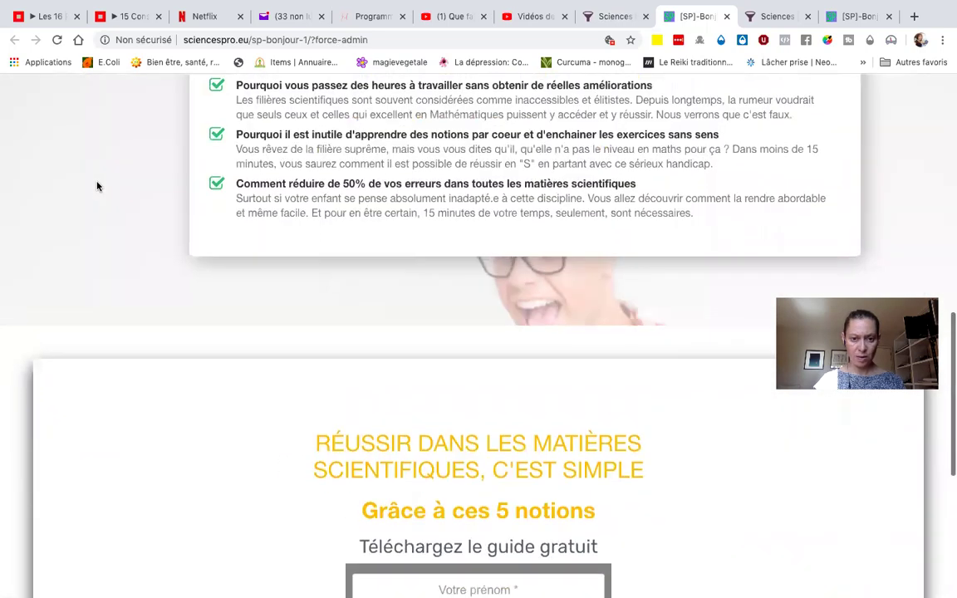
pyautogui.scroll(10, 98, 186)
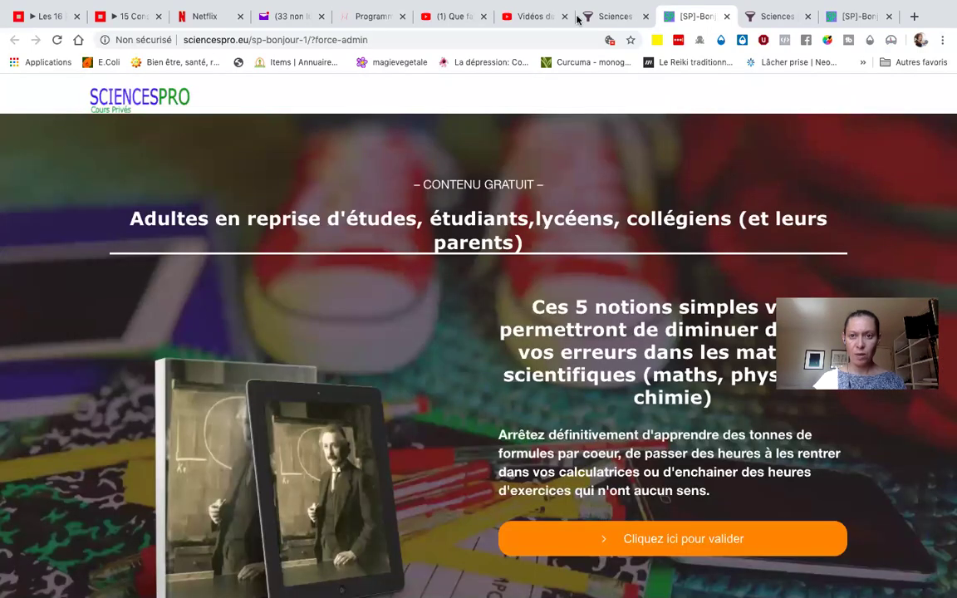
# - Return to the Capture page editor and open the background image parameters of the "CONTENU GRATUIT" header section
pyautogui.click(613, 18)
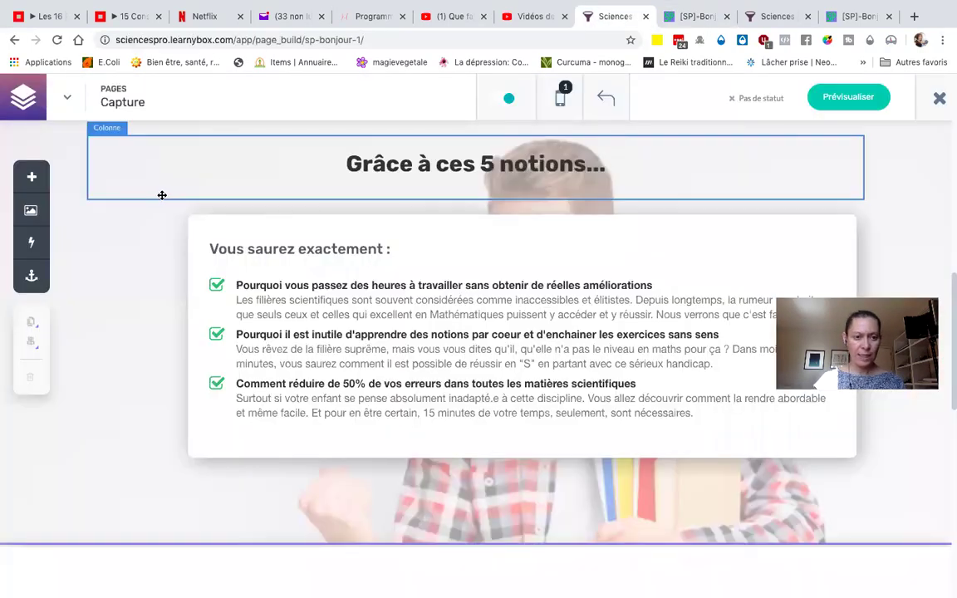
pyautogui.scroll(8, 122, 266)
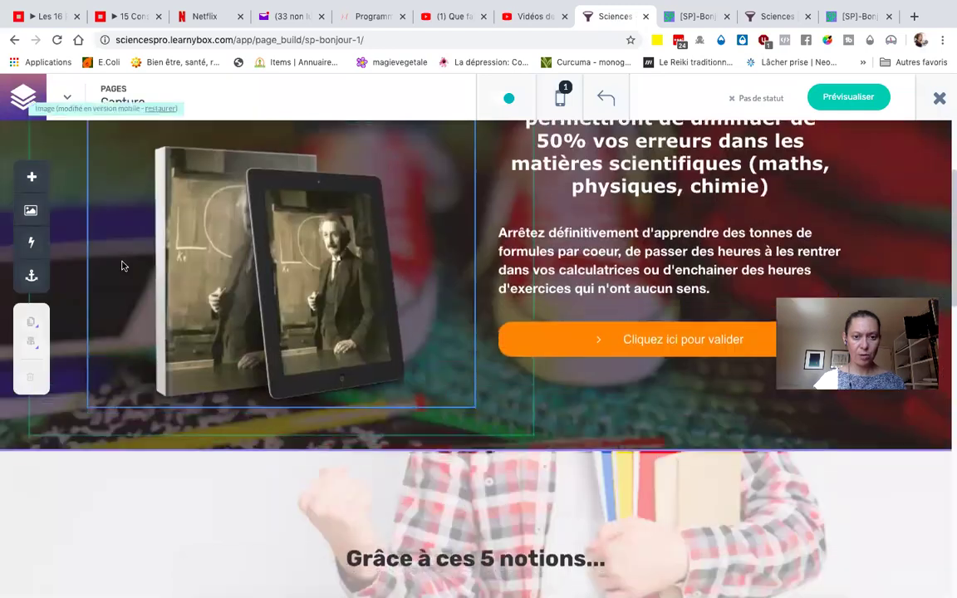
pyautogui.scroll(2, 122, 266)
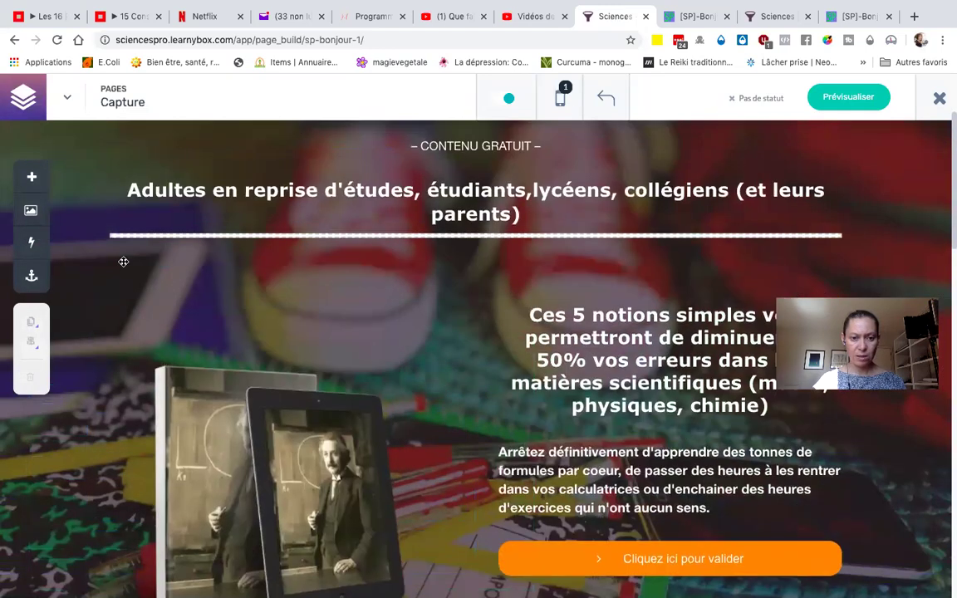
pyautogui.scroll(-2, 123, 261)
pyautogui.scroll(4, 123, 261)
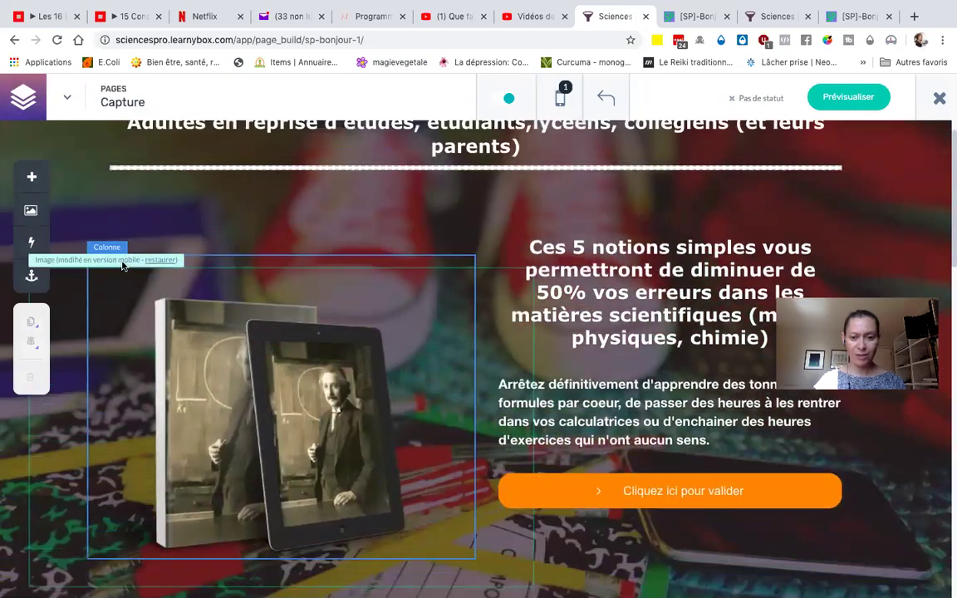
pyautogui.scroll(2, 122, 261)
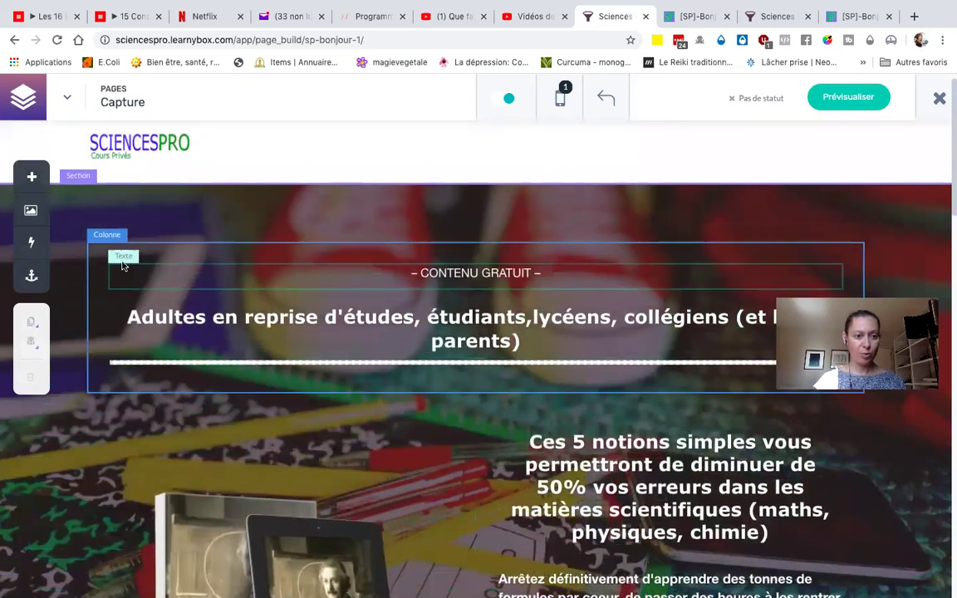
pyautogui.click(88, 204)
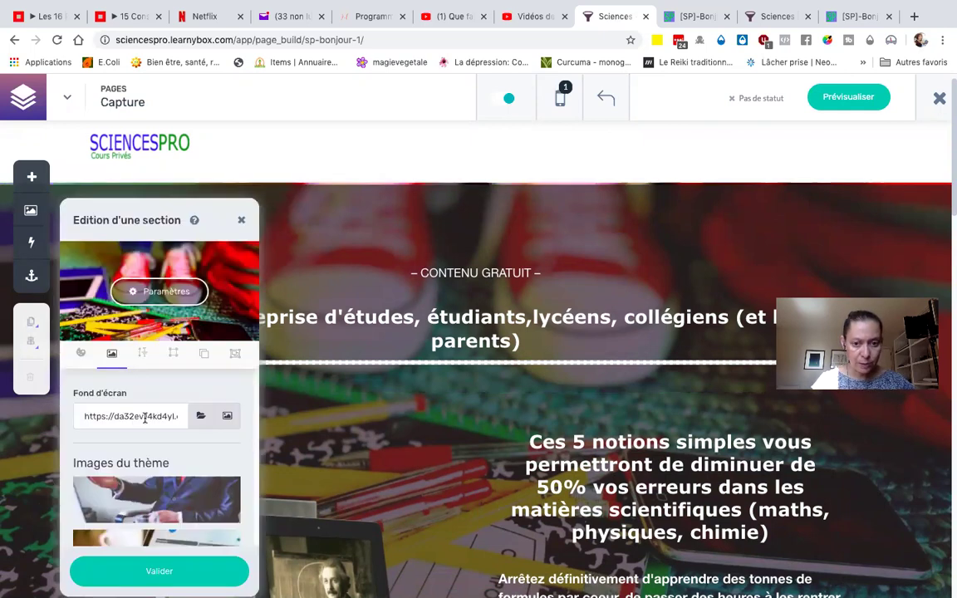
pyautogui.click(165, 291)
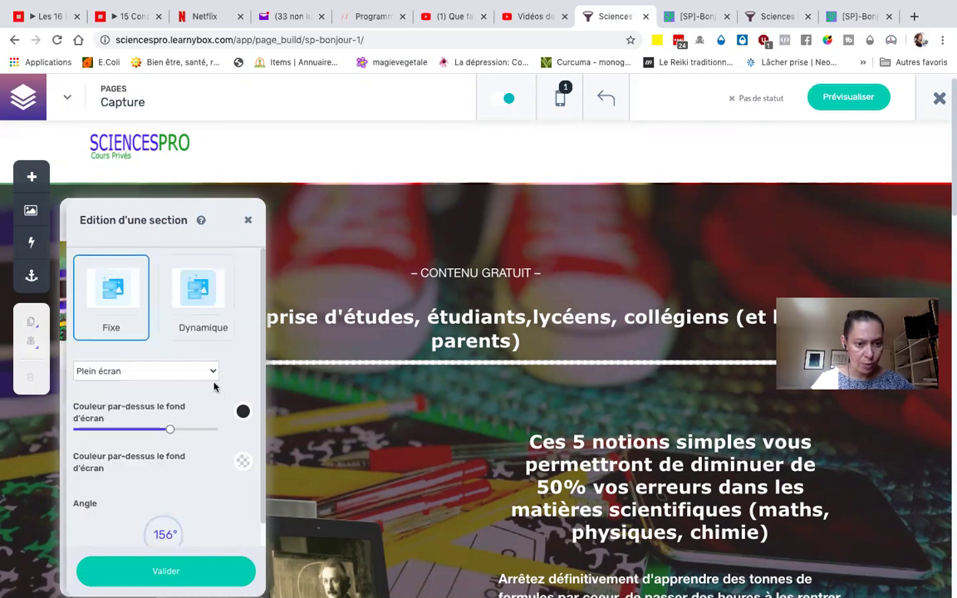
# - Look up the SciencesPro blue in the desktop sticky notes and apply #124BF9 as the header section's first background overlay colour
pyautogui.click(243, 412)
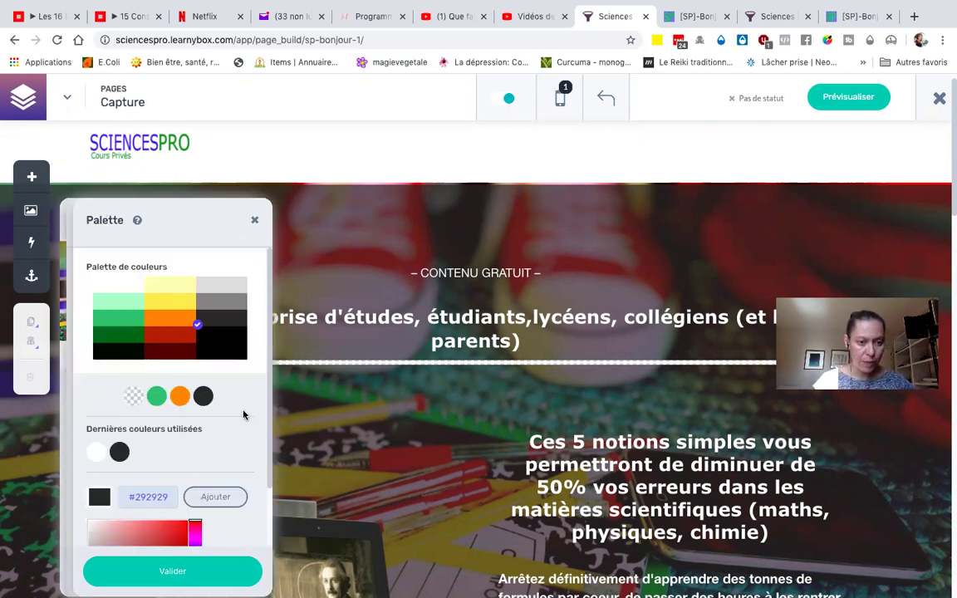
pyautogui.hotkey('ctrl', 'Left')
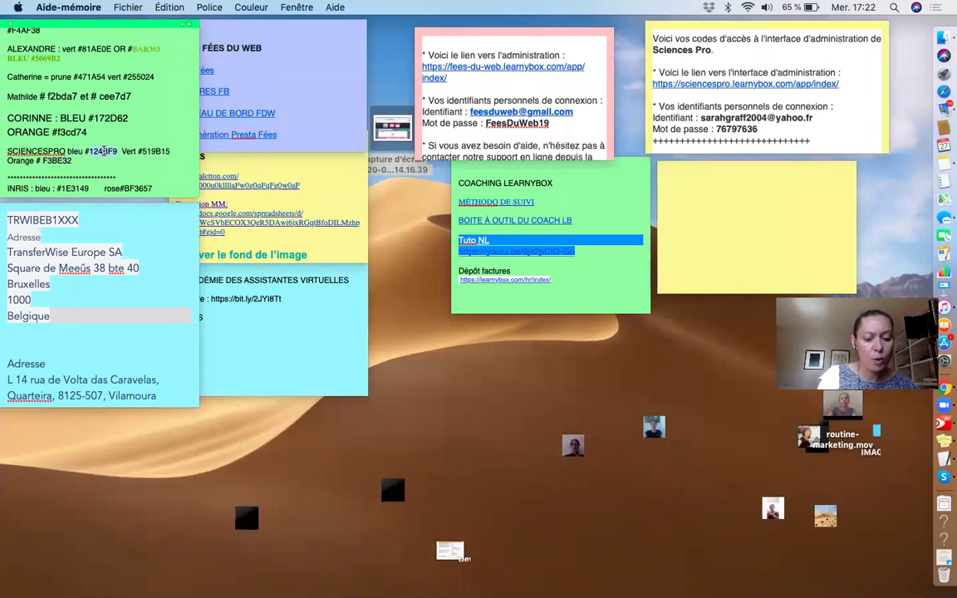
pyautogui.hotkey('ctrl', 'Right')
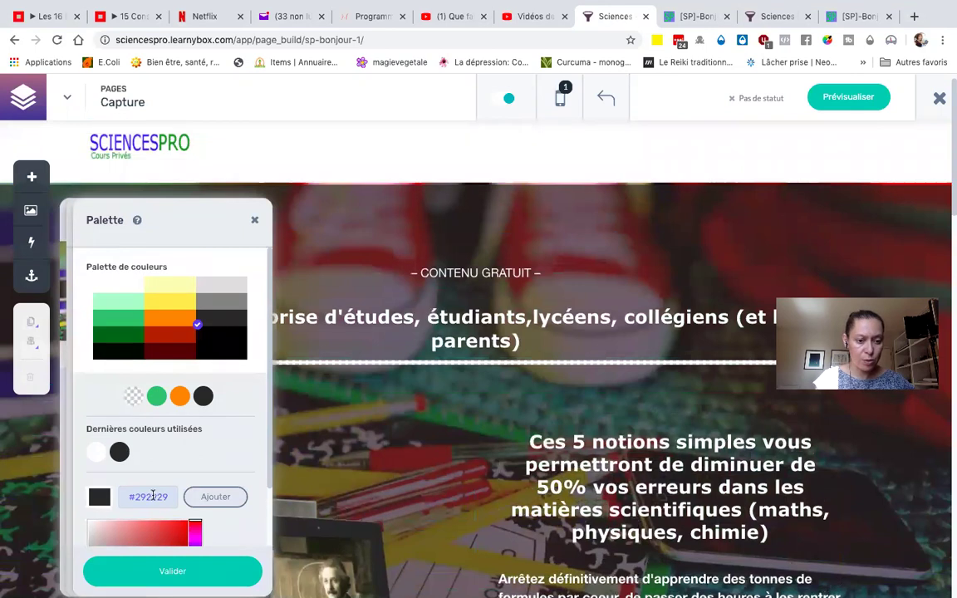
pyautogui.click(152, 496)
pyautogui.tripleClick(153, 496)
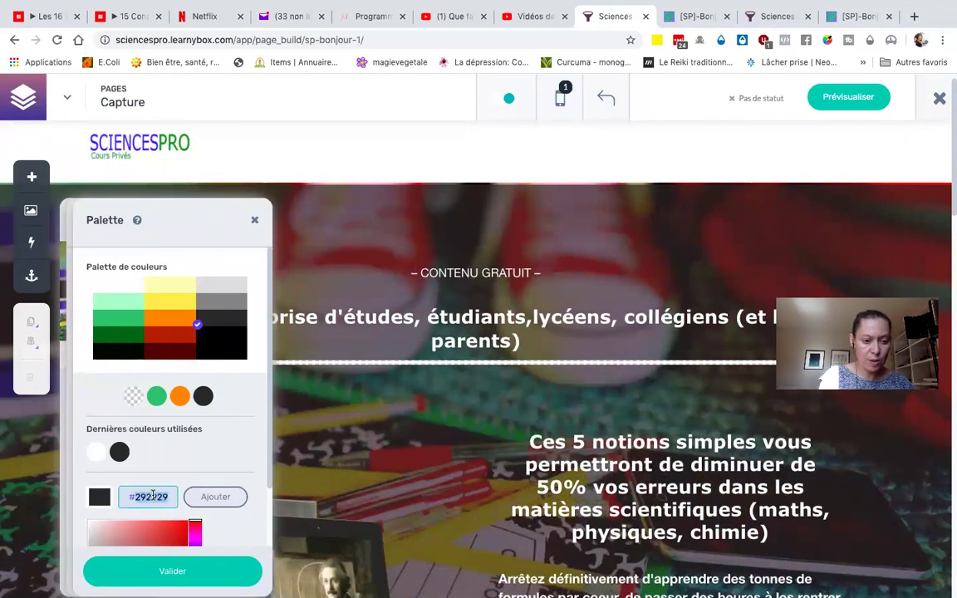
pyautogui.write('#124BF9')
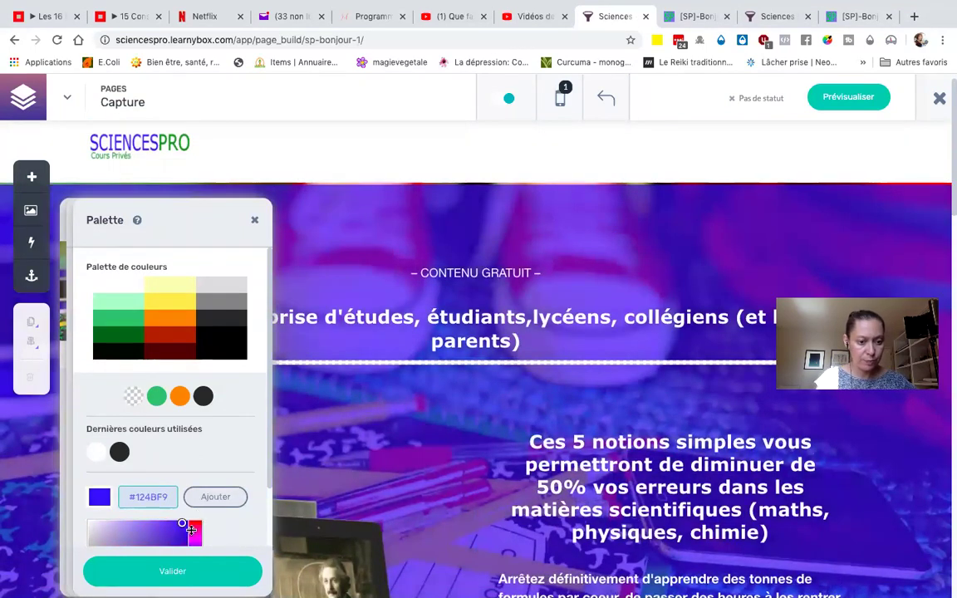
pyautogui.click(183, 569)
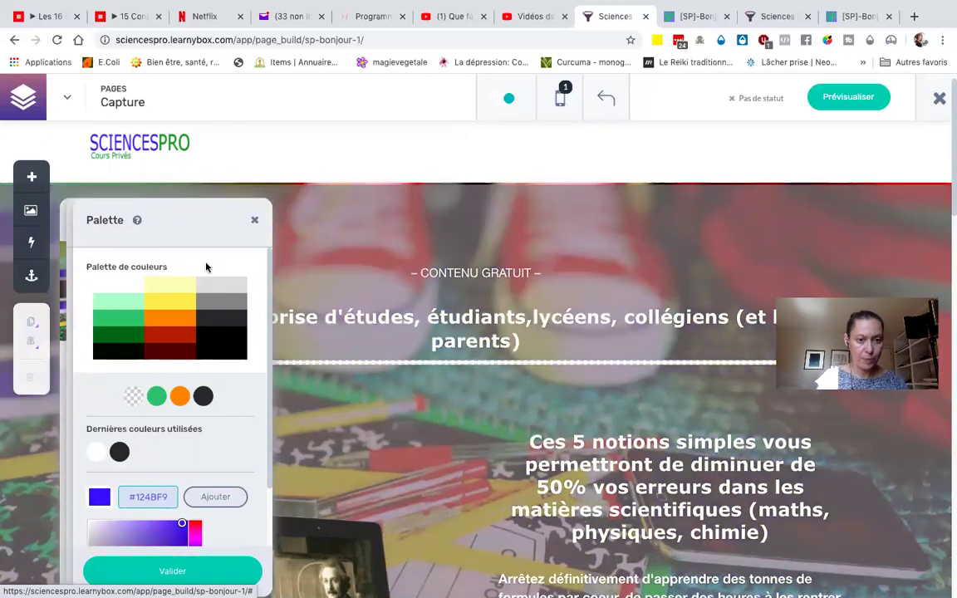
pyautogui.scroll(-2, 202, 135)
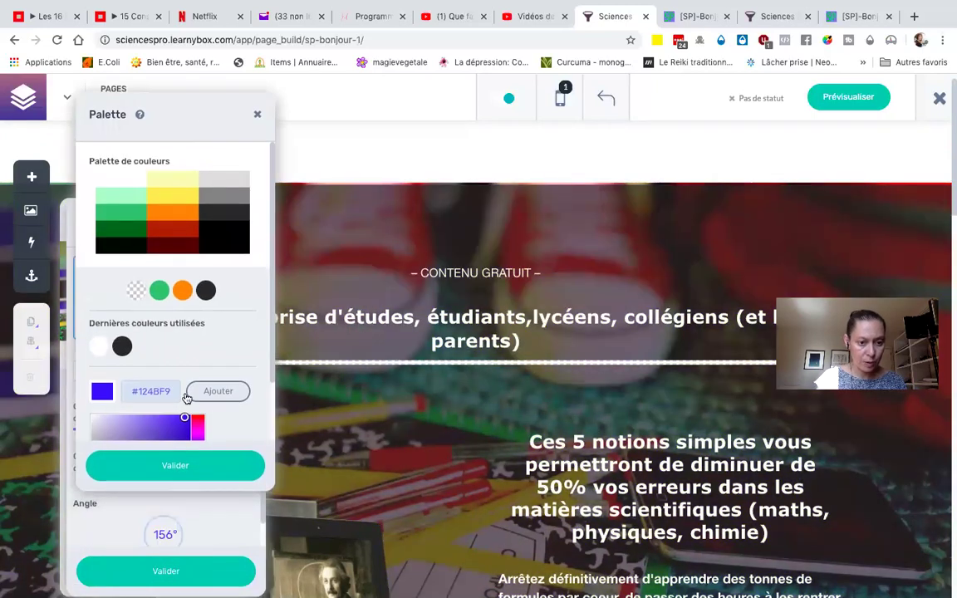
pyautogui.click(180, 464)
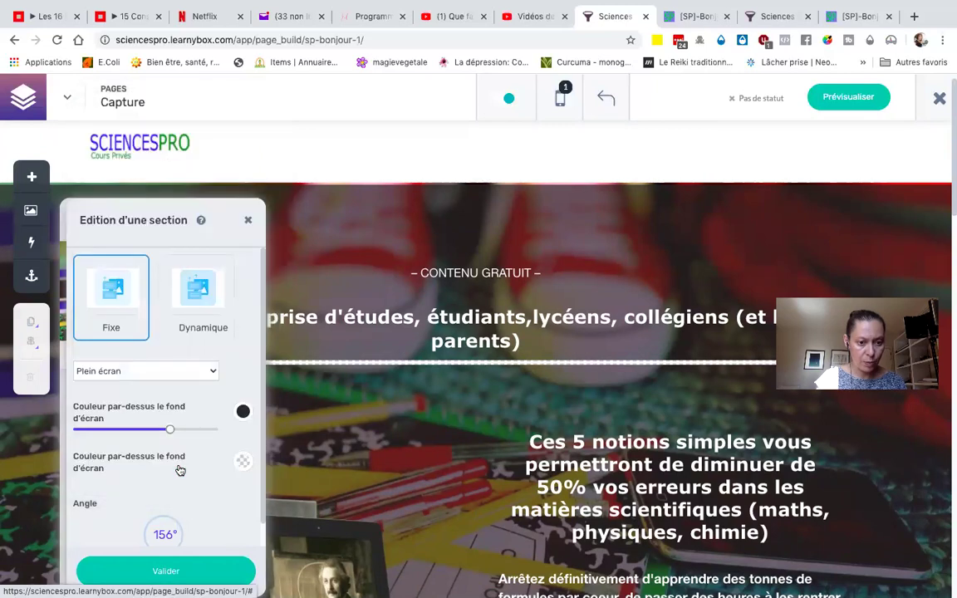
pyautogui.click(243, 413)
pyautogui.click(143, 451)
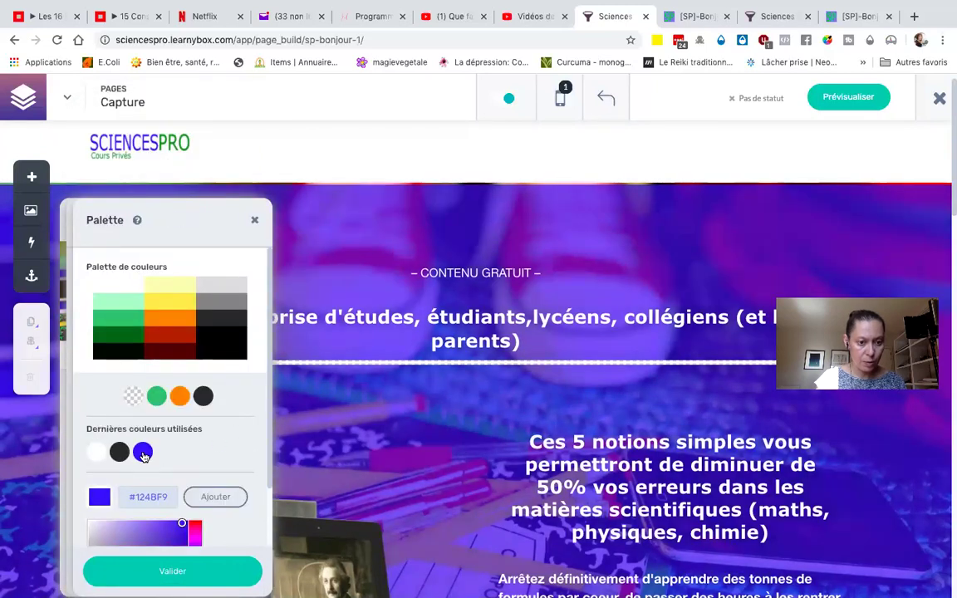
pyautogui.click(183, 582)
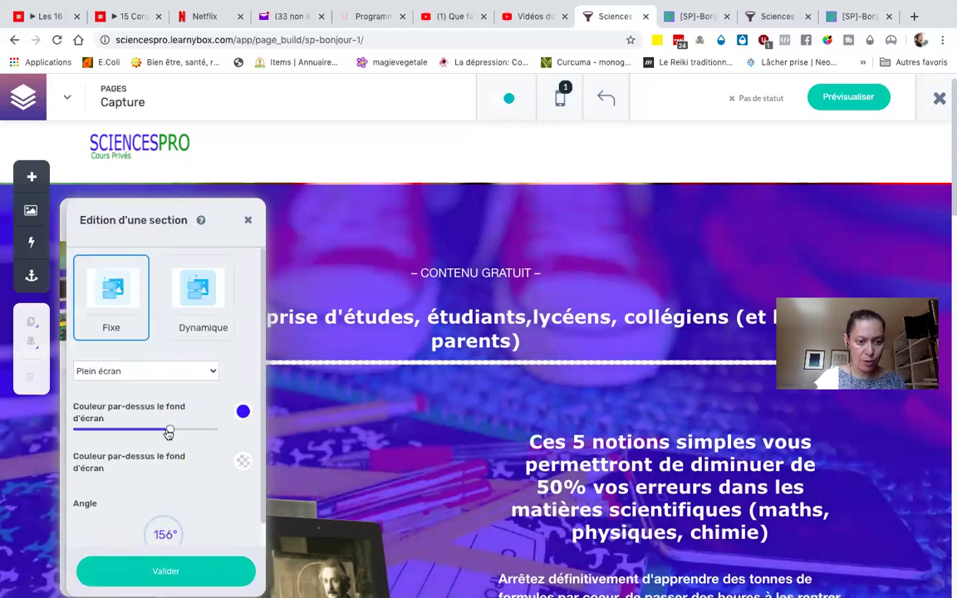
# - Reduce the blue overlay's opacity to slightly under half over the header photo and validate the section settings
pyautogui.moveTo(171, 429); pyautogui.dragTo(215, 435)
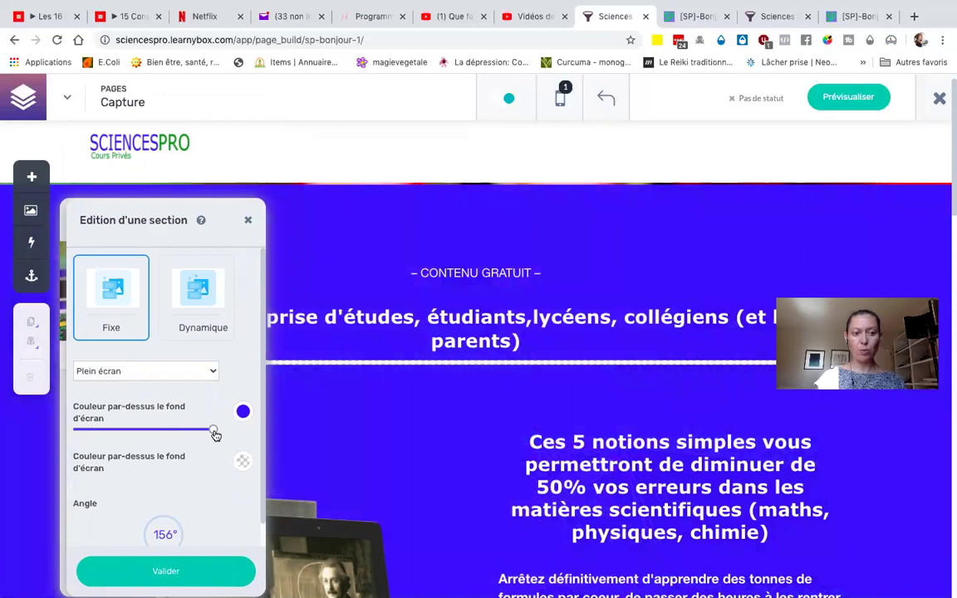
pyautogui.moveTo(214, 433); pyautogui.dragTo(141, 434)
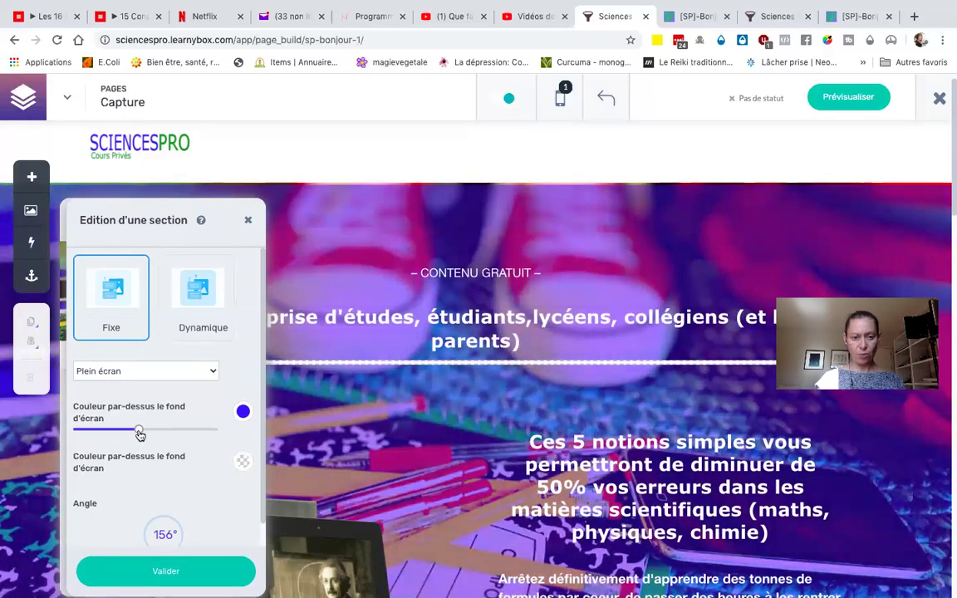
pyautogui.click(184, 568)
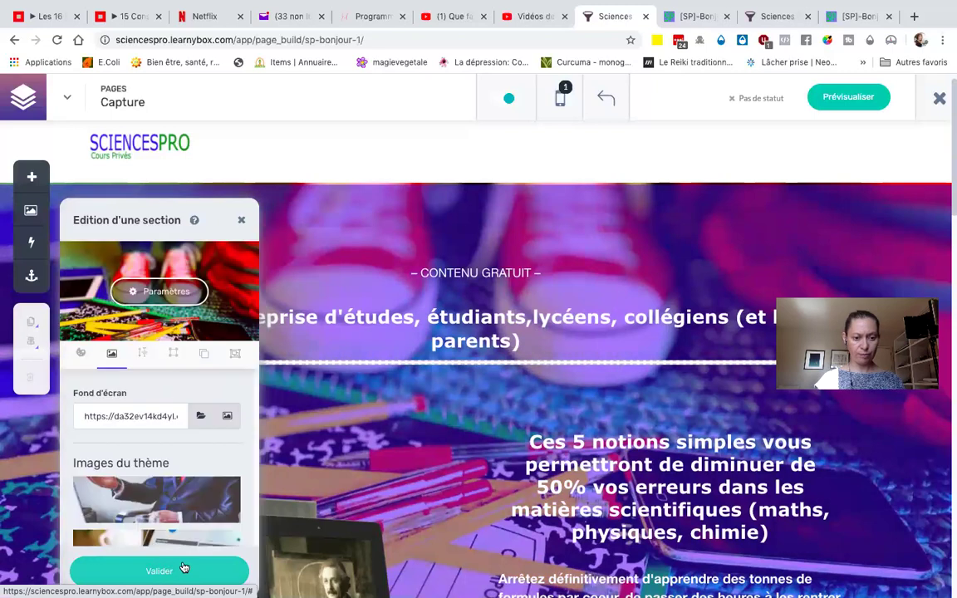
pyautogui.click(184, 568)
# - Examine the blue-tinted header section and its transition into the "Grâce à ces 5 notions..." section of the Capture page
pyautogui.scroll(-3, 340, 415)
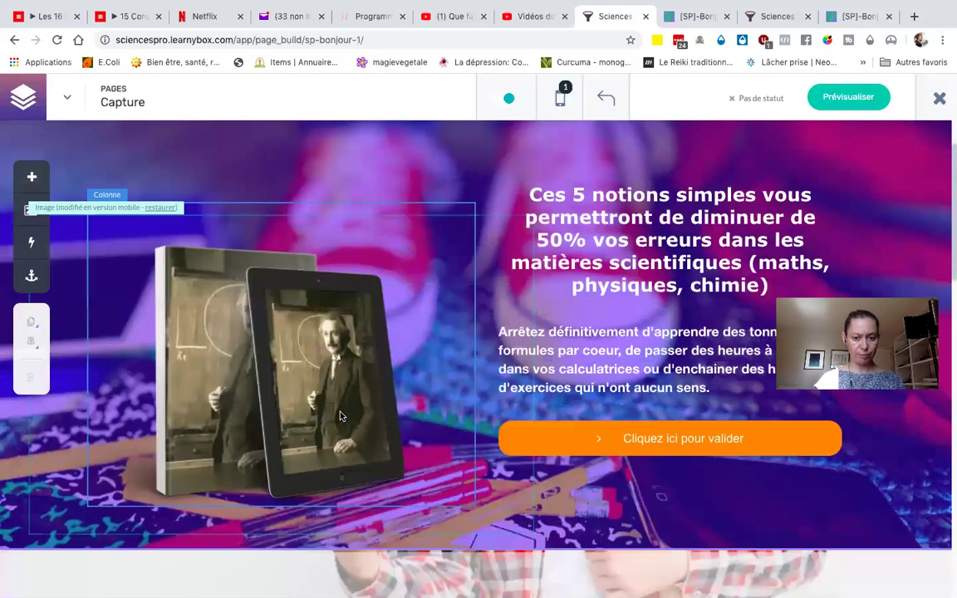
pyautogui.scroll(-3, 340, 415)
pyautogui.scroll(4, 339, 415)
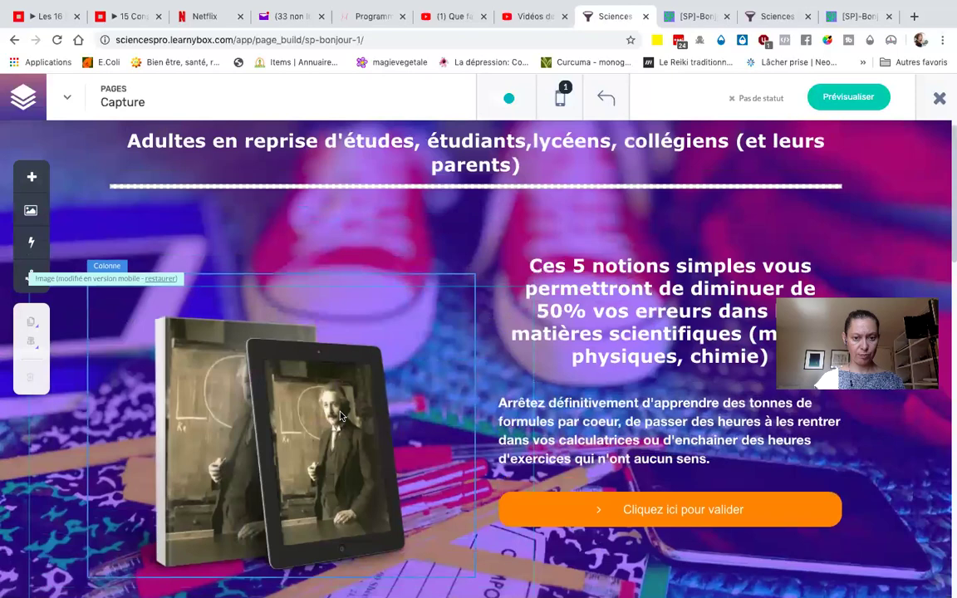
pyautogui.scroll(2, 340, 415)
pyautogui.scroll(-4, 339, 416)
pyautogui.scroll(-1, 340, 415)
pyautogui.scroll(4, 339, 415)
pyautogui.scroll(-2, 340, 415)
pyautogui.scroll(-10, 340, 415)
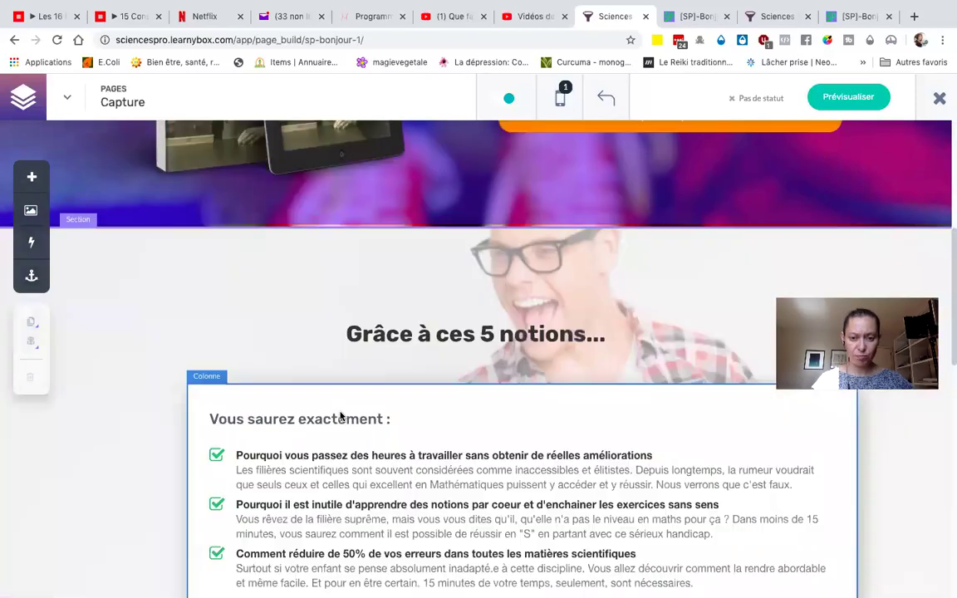
pyautogui.scroll(10, 340, 415)
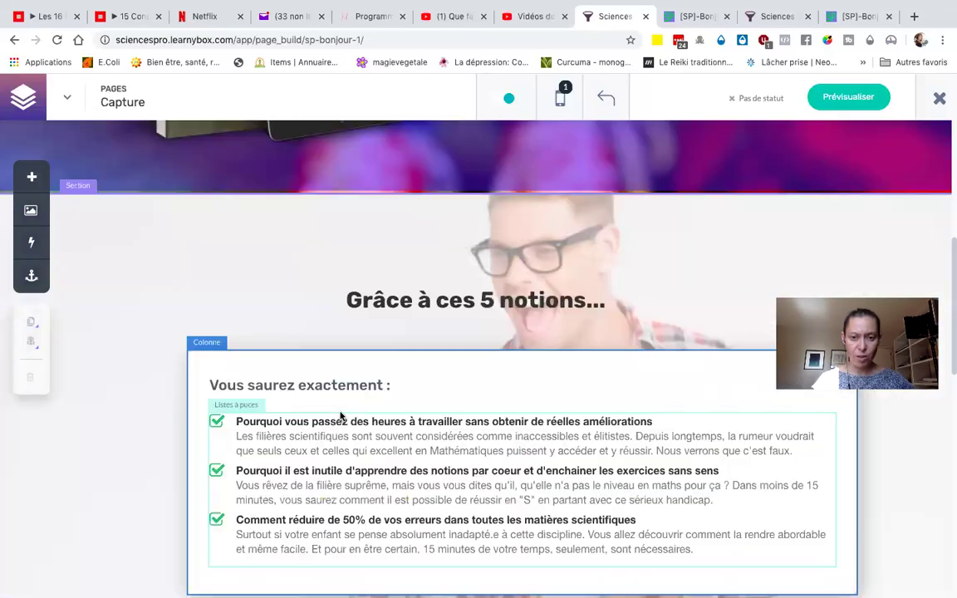
pyautogui.scroll(2, 340, 415)
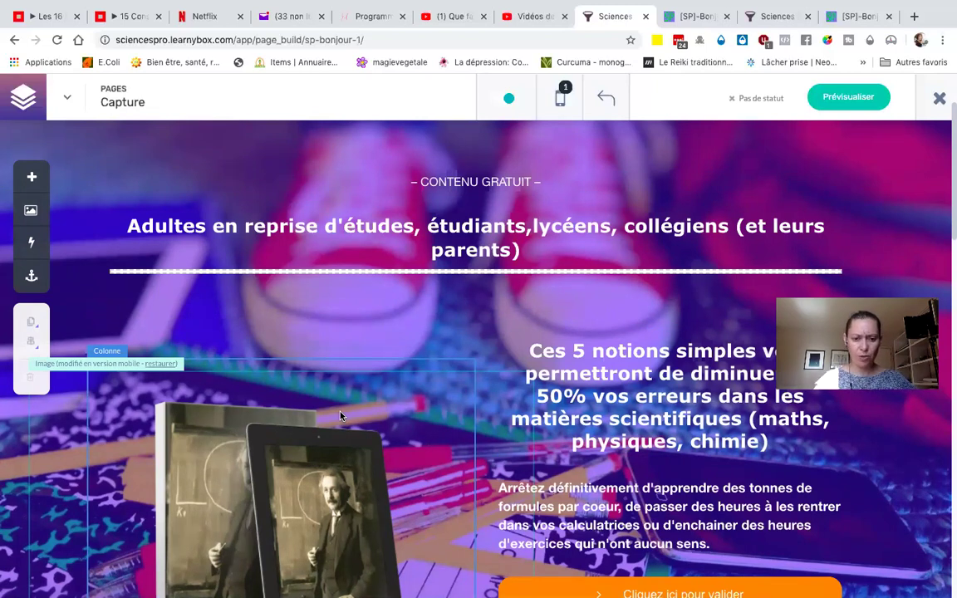
pyautogui.scroll(-2, 339, 416)
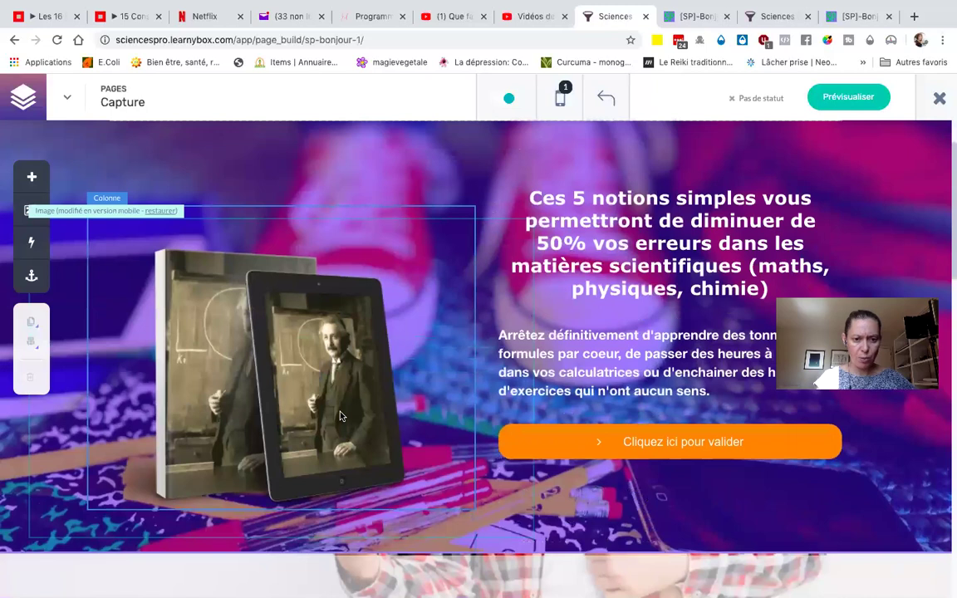
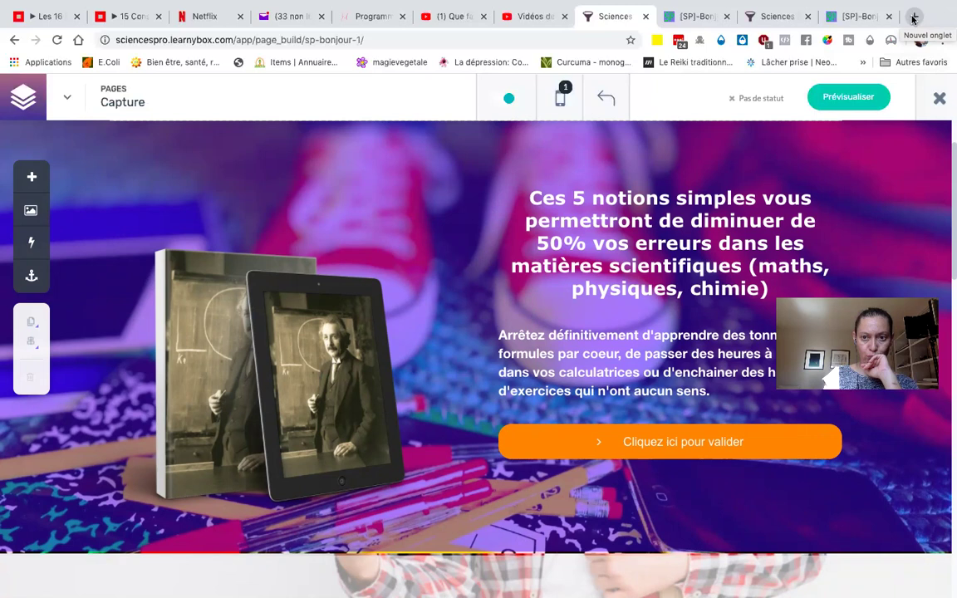
pyautogui.scroll(-3, 677, 236)
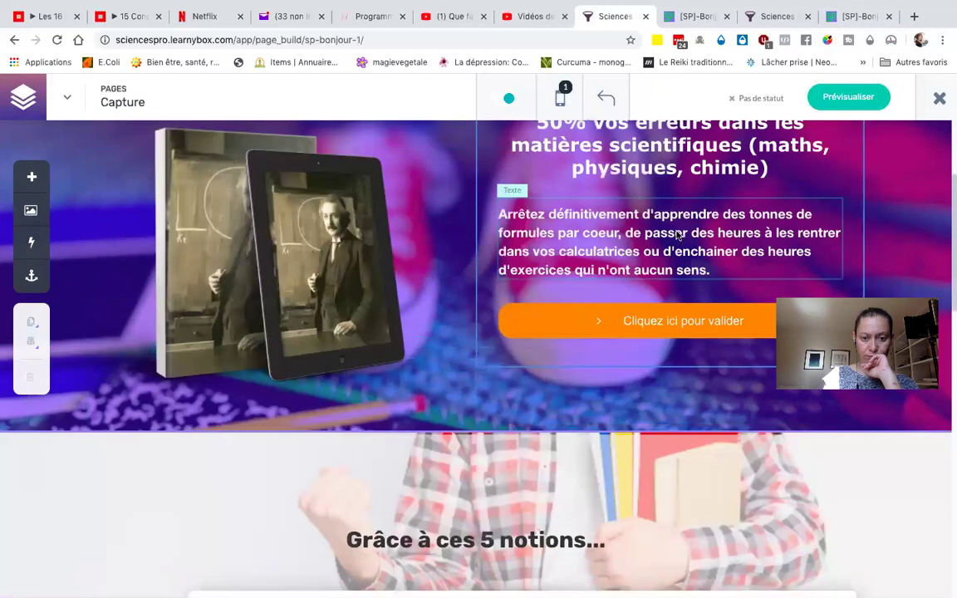
pyautogui.scroll(-4, 677, 236)
pyautogui.scroll(3, 676, 235)
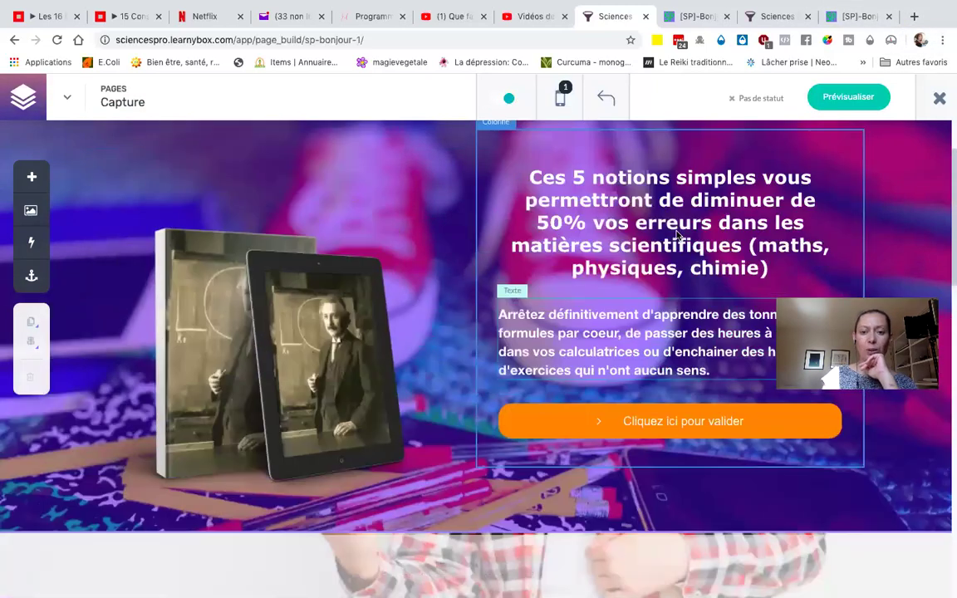
# - Open canva.com in a new browser tab
pyautogui.click(914, 15)
pyautogui.write('canva.com')
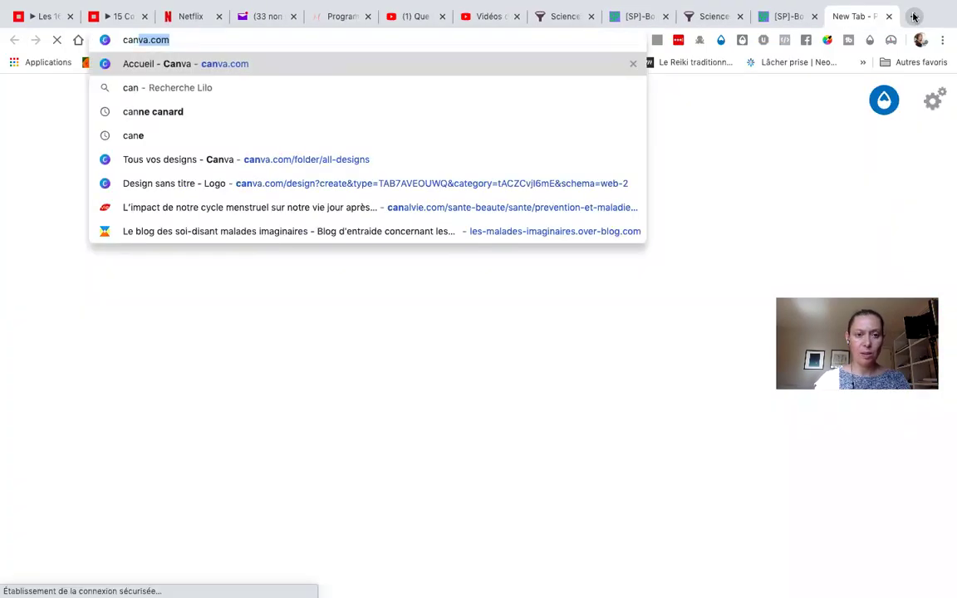
pyautogui.press('Return')
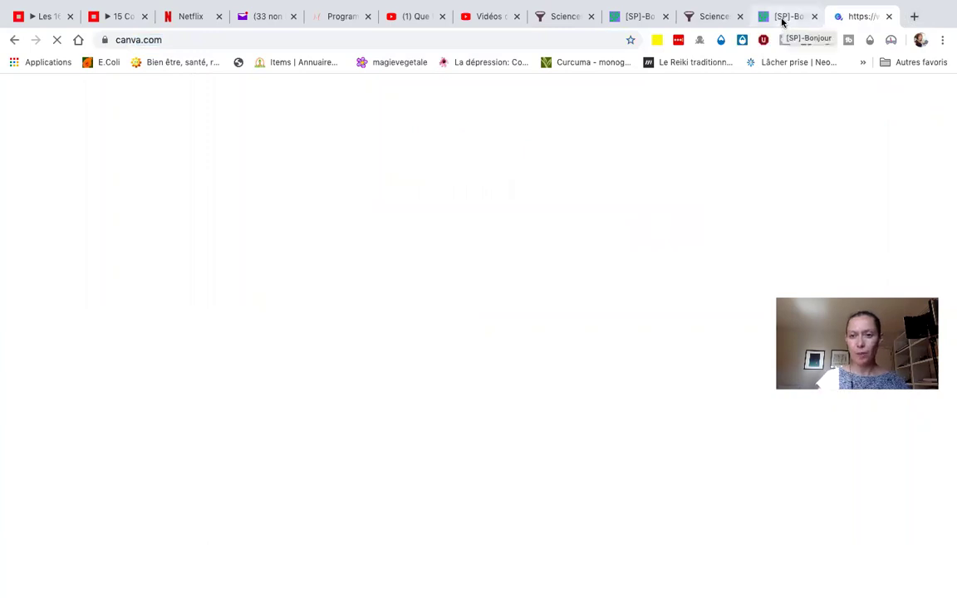
# - Leave the "Inscription CONFÉRENCE MAI" editor and examine the design of the same funnel's "commande MAI" page
pyautogui.click(712, 18)
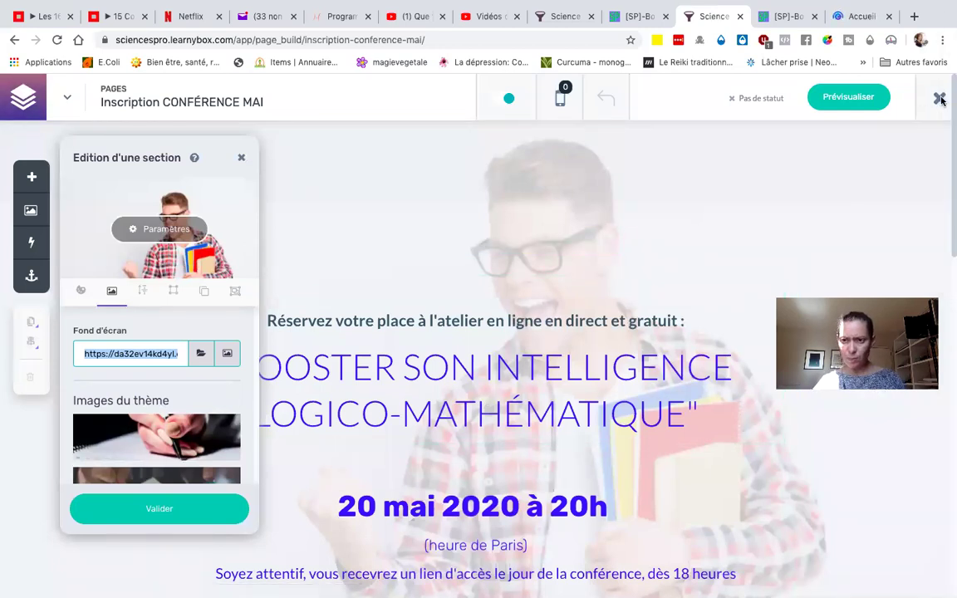
pyautogui.click(939, 99)
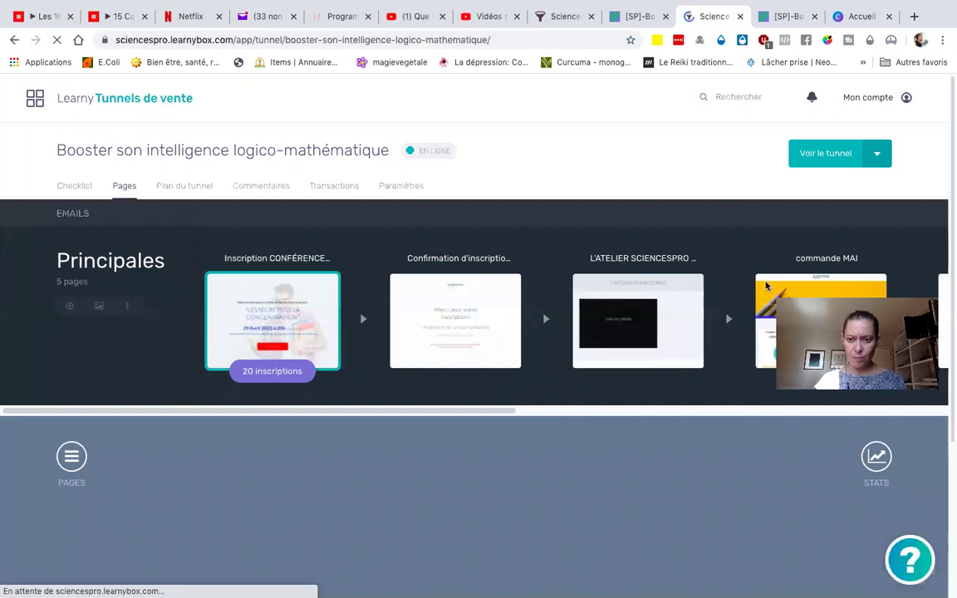
pyautogui.click(787, 279)
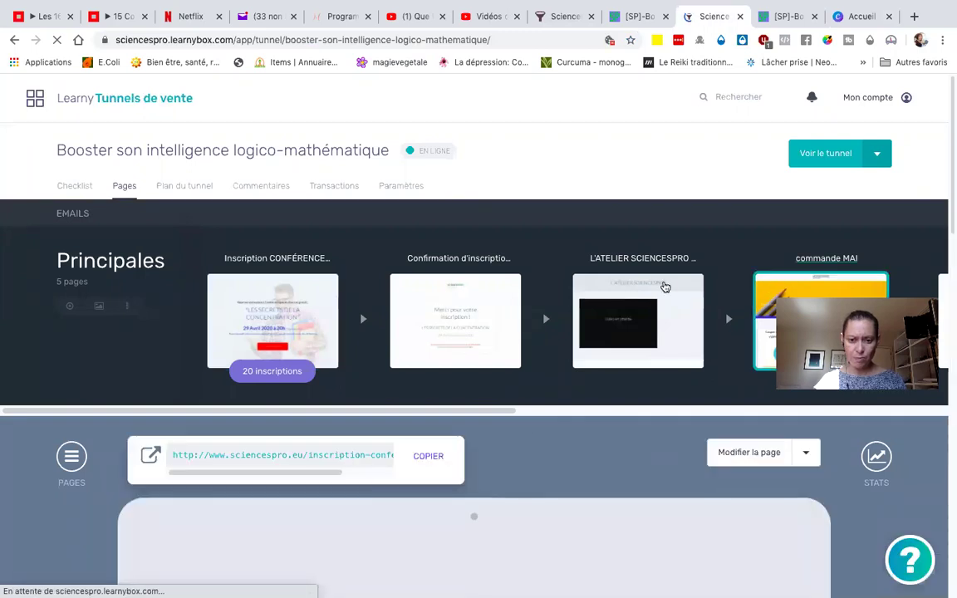
pyautogui.scroll(-2, 523, 424)
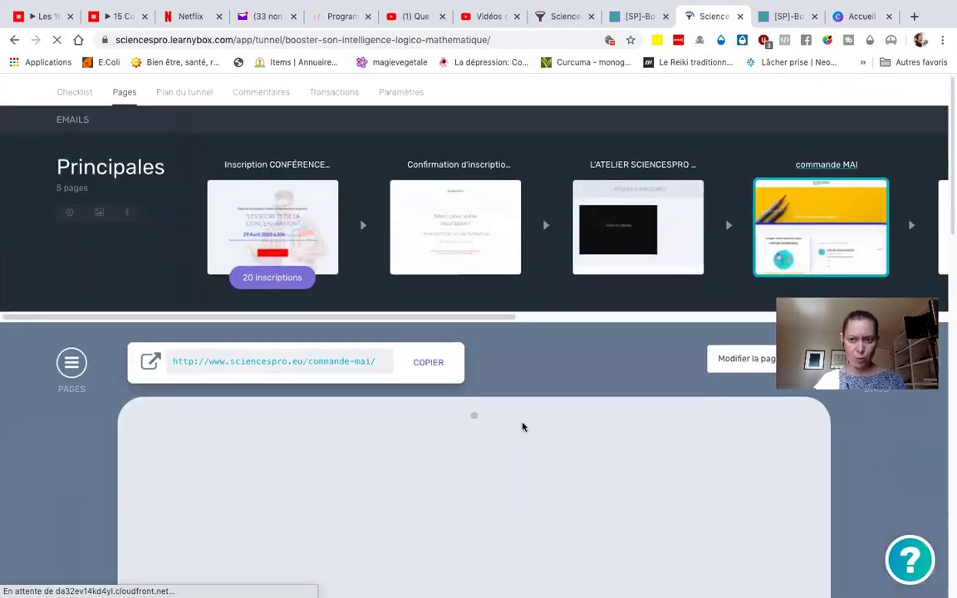
pyautogui.scroll(-5, 523, 426)
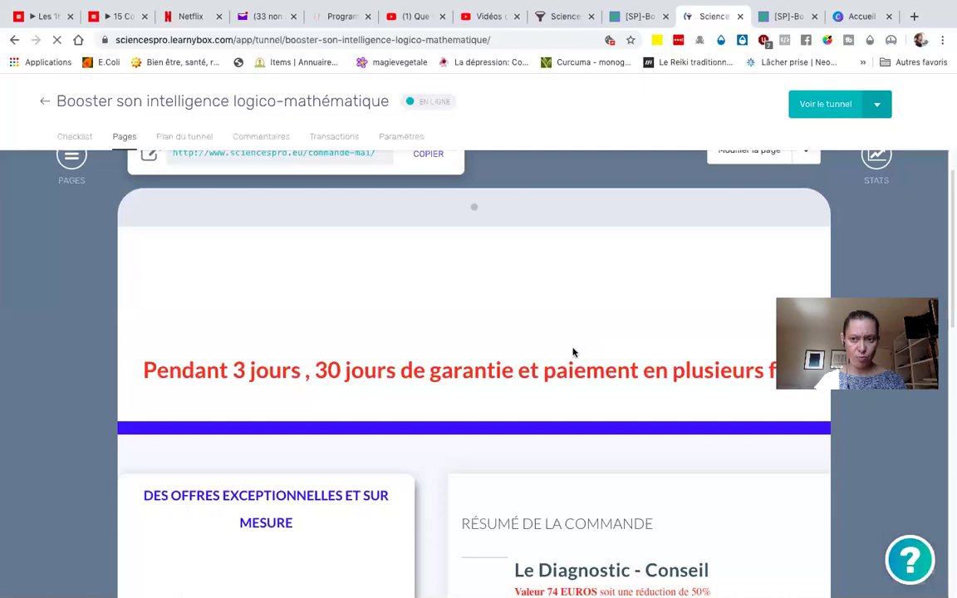
pyautogui.scroll(-3, 553, 341)
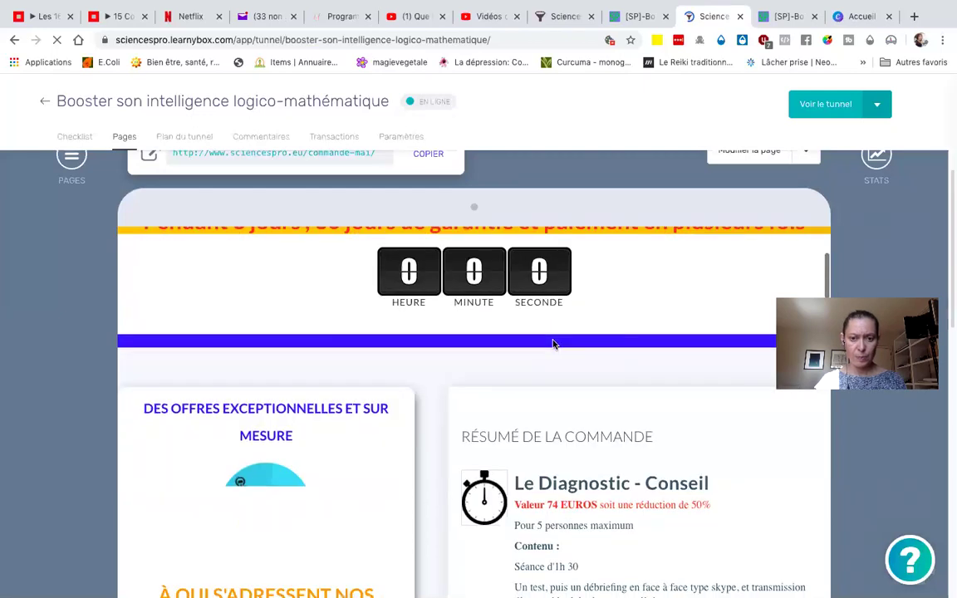
pyautogui.scroll(6, 553, 343)
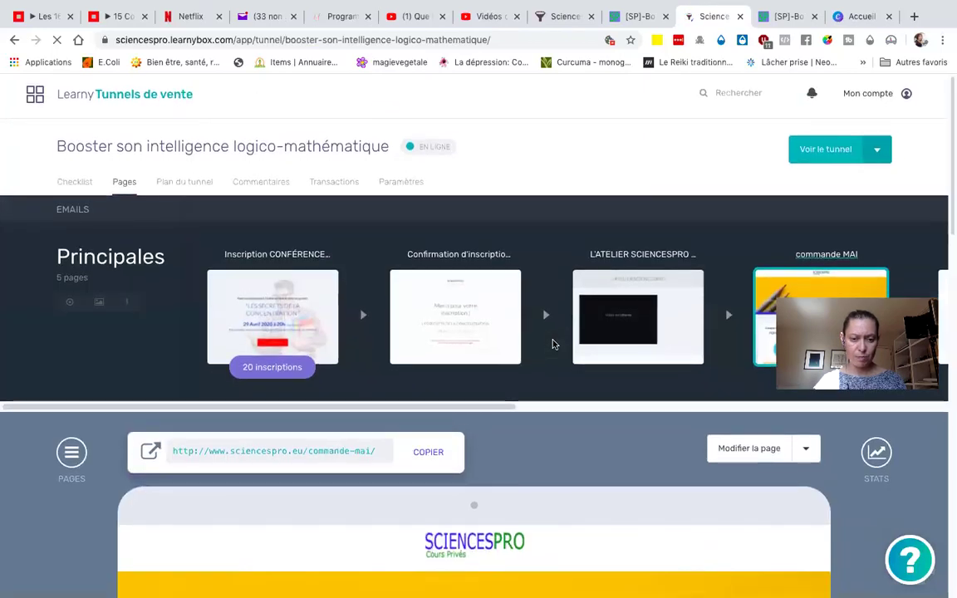
pyautogui.scroll(-5, 553, 344)
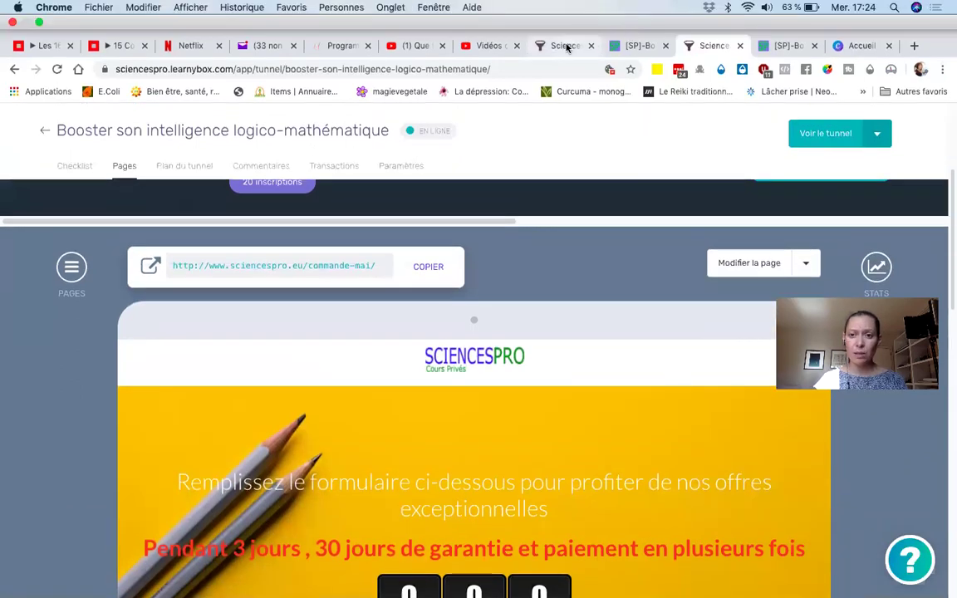
# - Return to the Capture page editor and review the header down to the "Grâce à ces 5 notions..." section
pyautogui.click(567, 48)
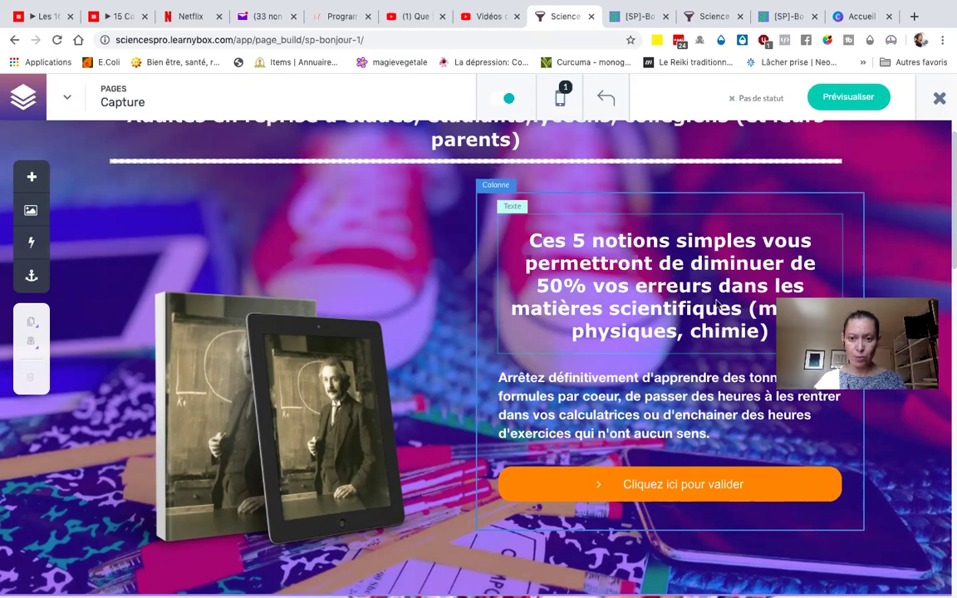
pyautogui.scroll(-3, 650, 335)
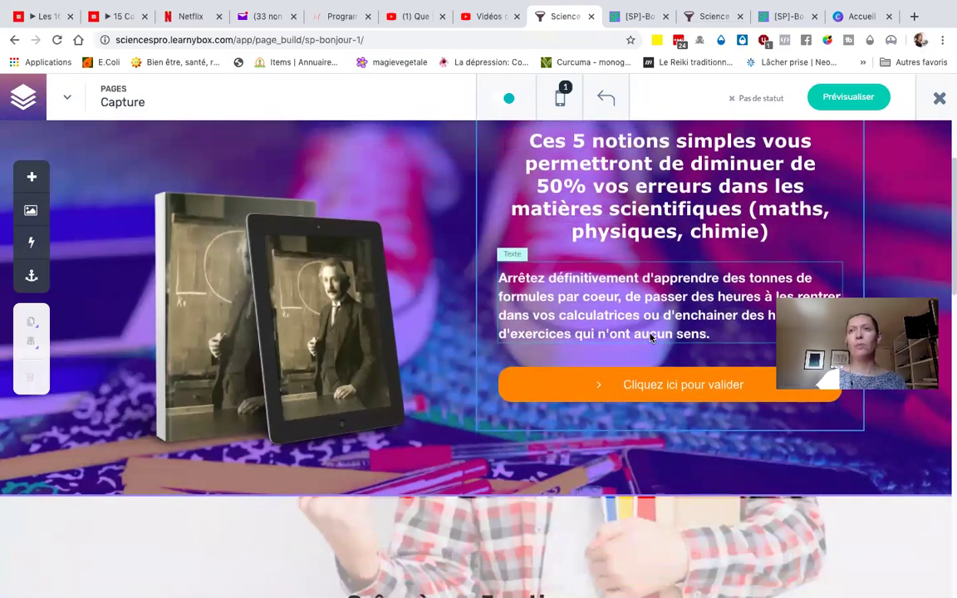
pyautogui.scroll(-10, 465, 342)
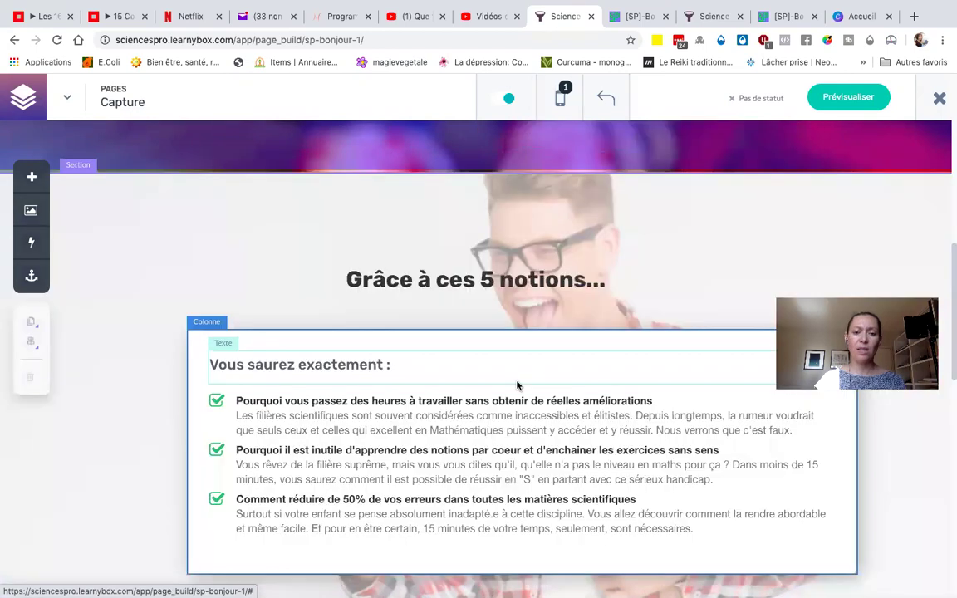
# - Review the Capture page down to the signup form and back up to the header's book-and-tablet mockup image
pyautogui.scroll(-5, 517, 384)
pyautogui.scroll(4, 517, 384)
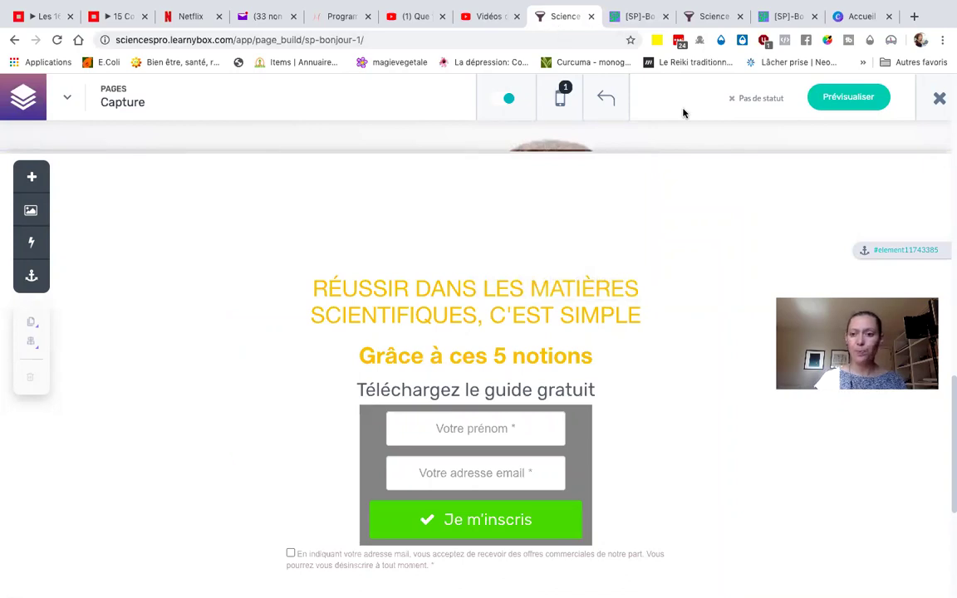
pyautogui.scroll(10, 604, 187)
pyautogui.scroll(3, 604, 191)
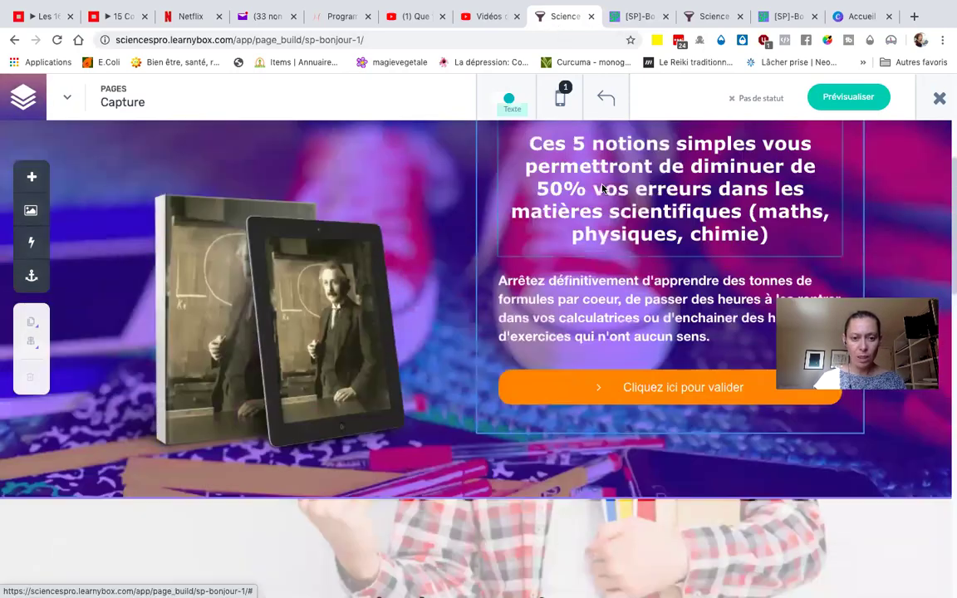
pyautogui.click(316, 287)
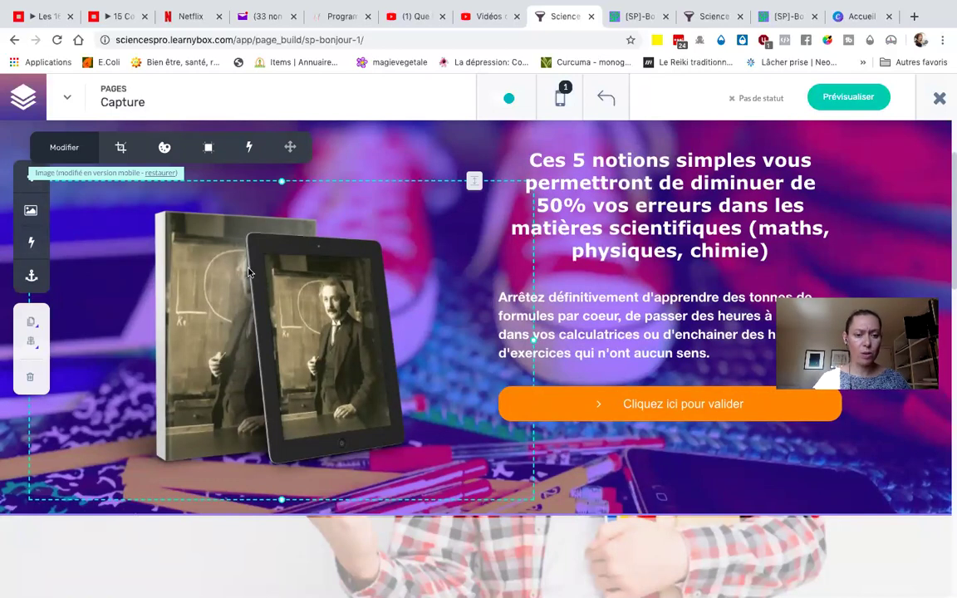
pyautogui.scroll(-4, 249, 274)
pyautogui.scroll(3, 247, 271)
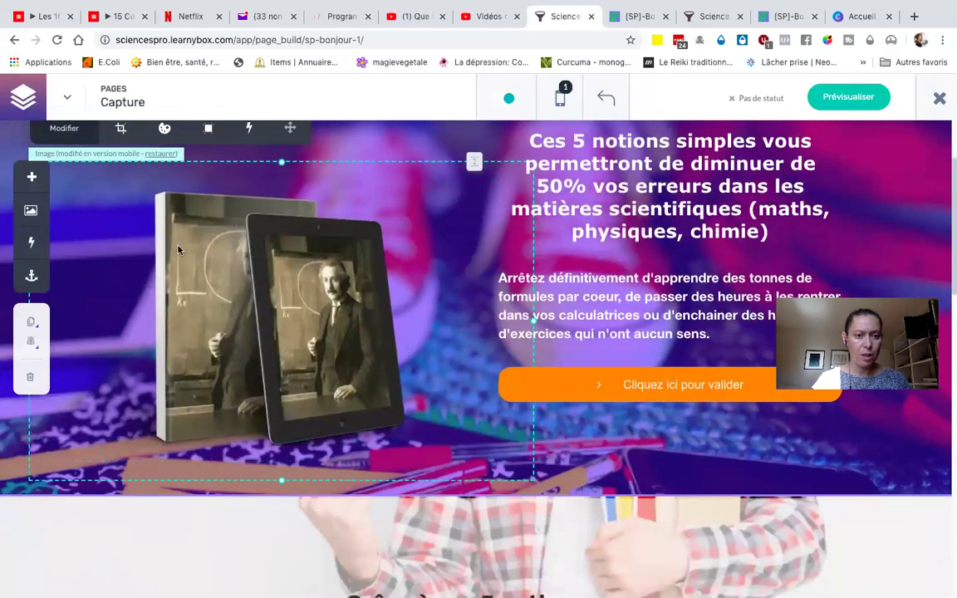
pyautogui.scroll(2, 160, 265)
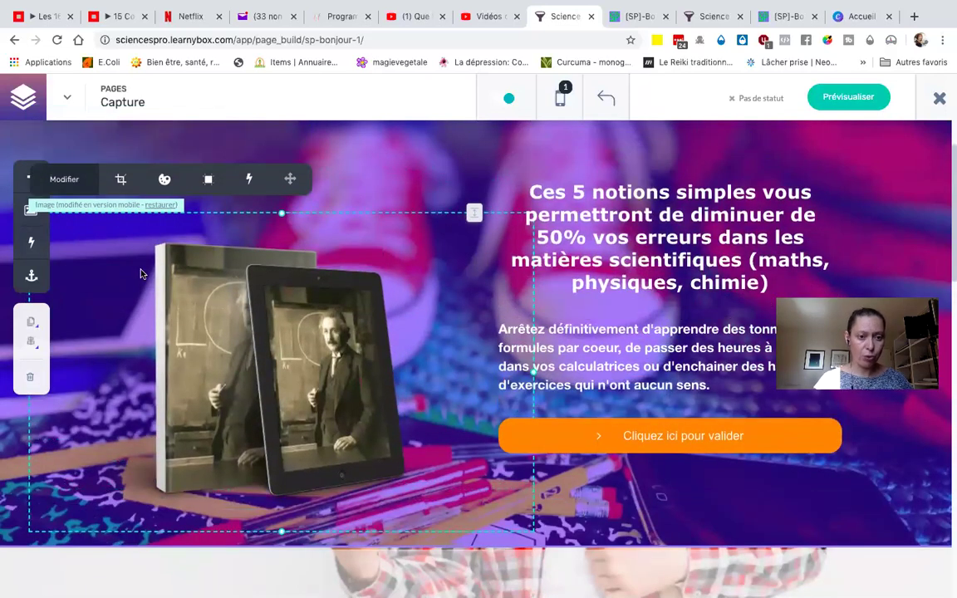
# - Open the header mockup image's settings and browse the MockUp folder for an image file
pyautogui.doubleClick(188, 304)
pyautogui.click(600, 262)
pyautogui.press('End')
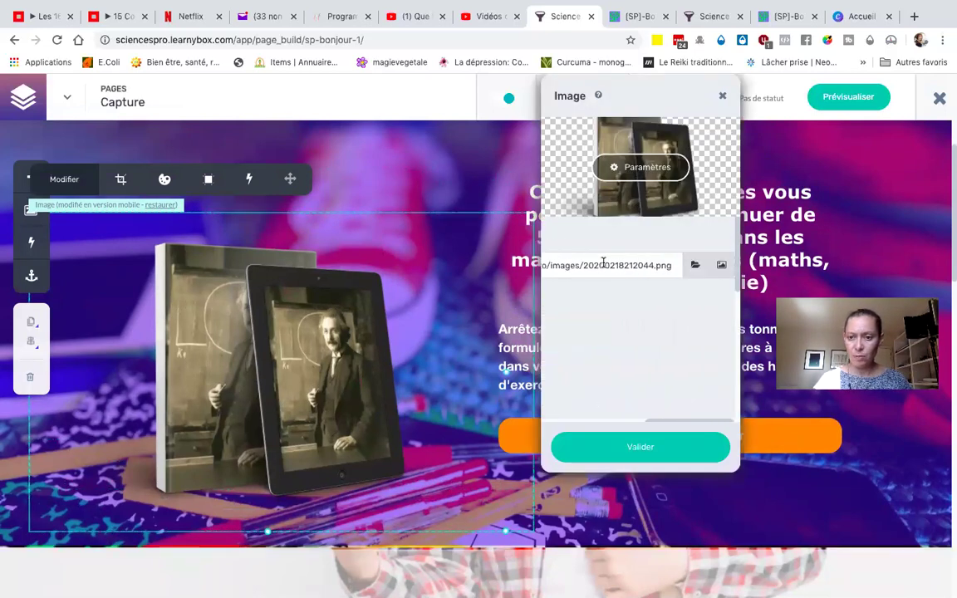
pyautogui.click(696, 266)
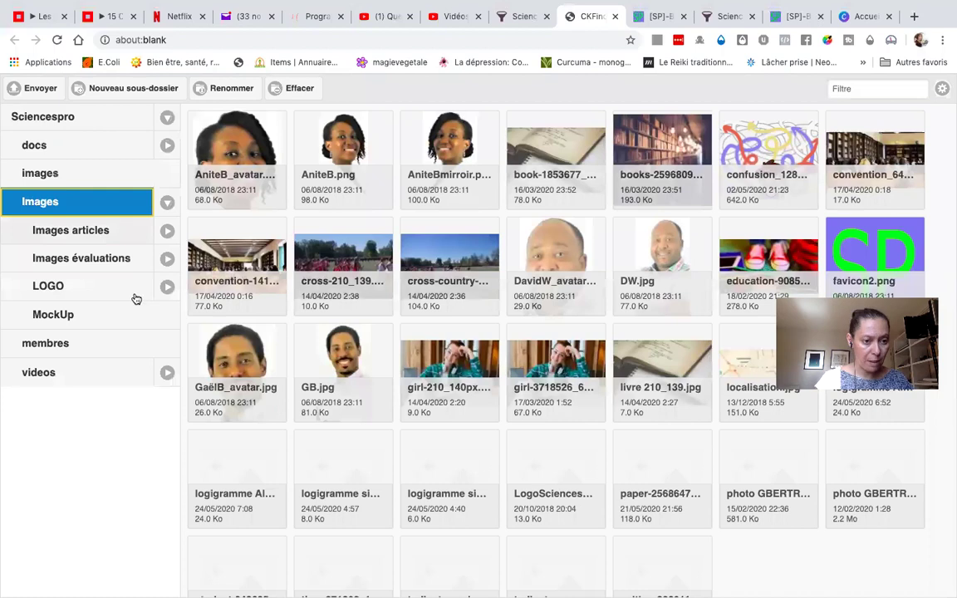
pyautogui.click(88, 316)
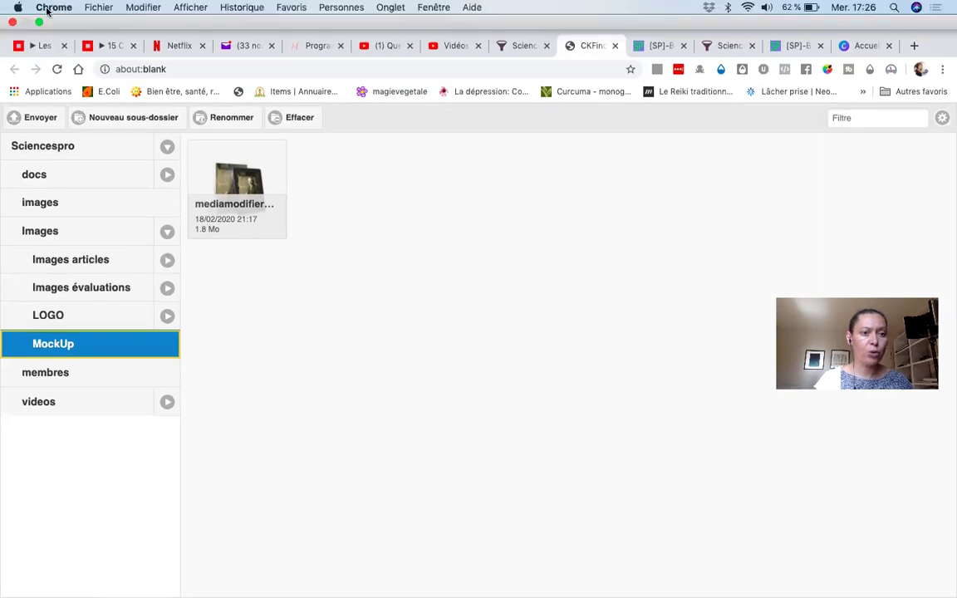
pyautogui.click(40, 23)
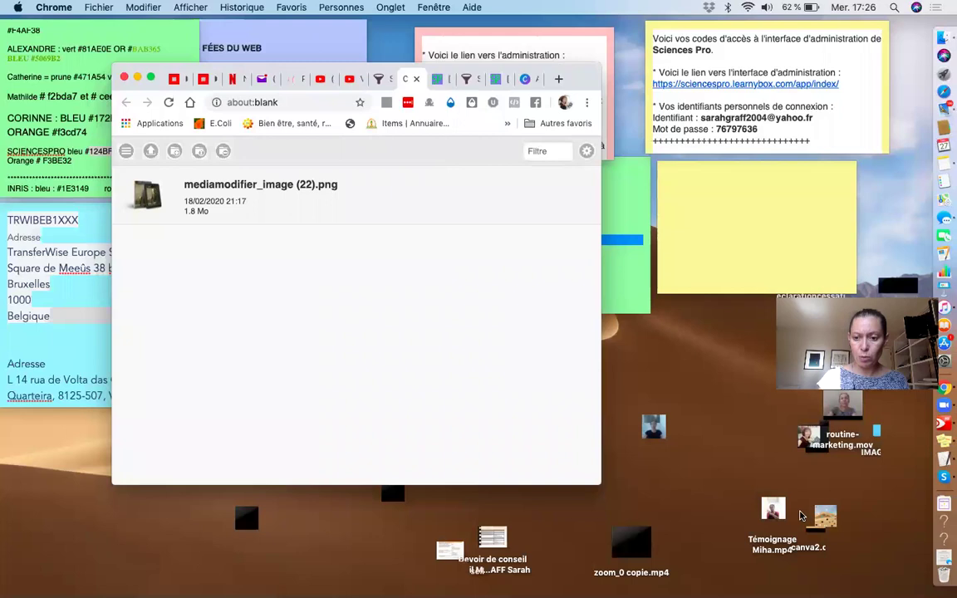
pyautogui.moveTo(771, 513); pyautogui.dragTo(236, 274)
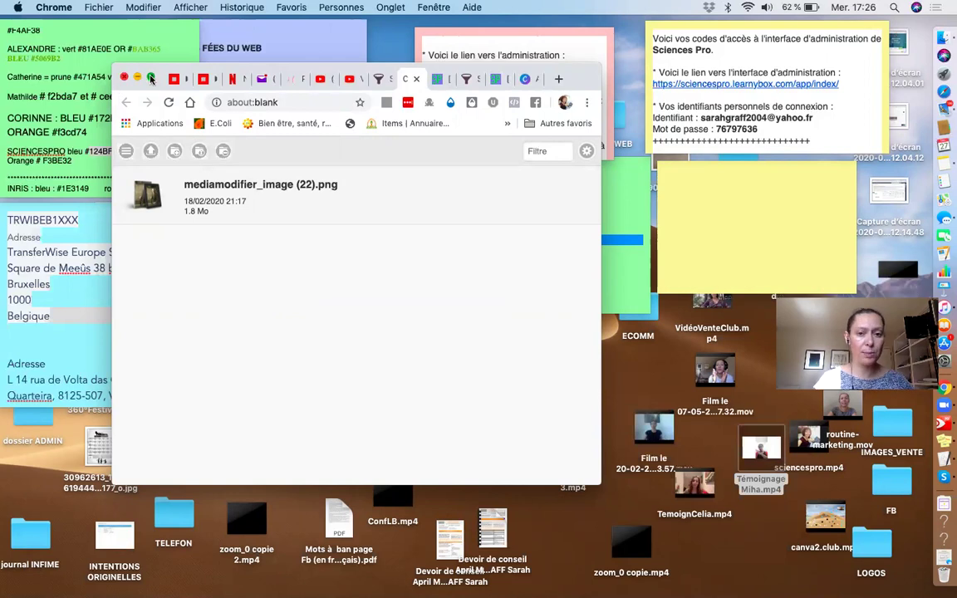
pyautogui.click(150, 77)
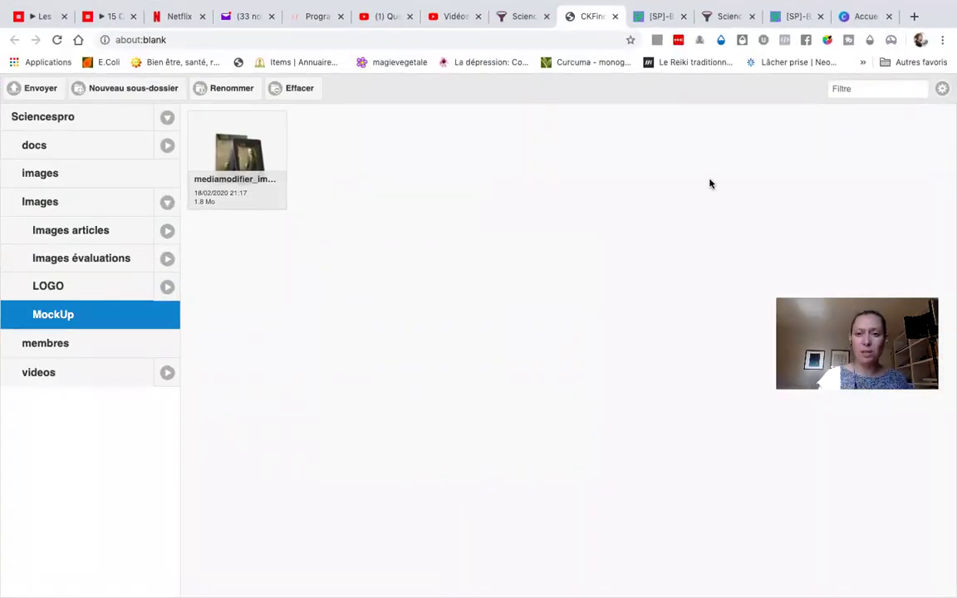
# - Return to the Capture page editor, close the image settings and review the sections from the header to the signup form
pyautogui.click(521, 16)
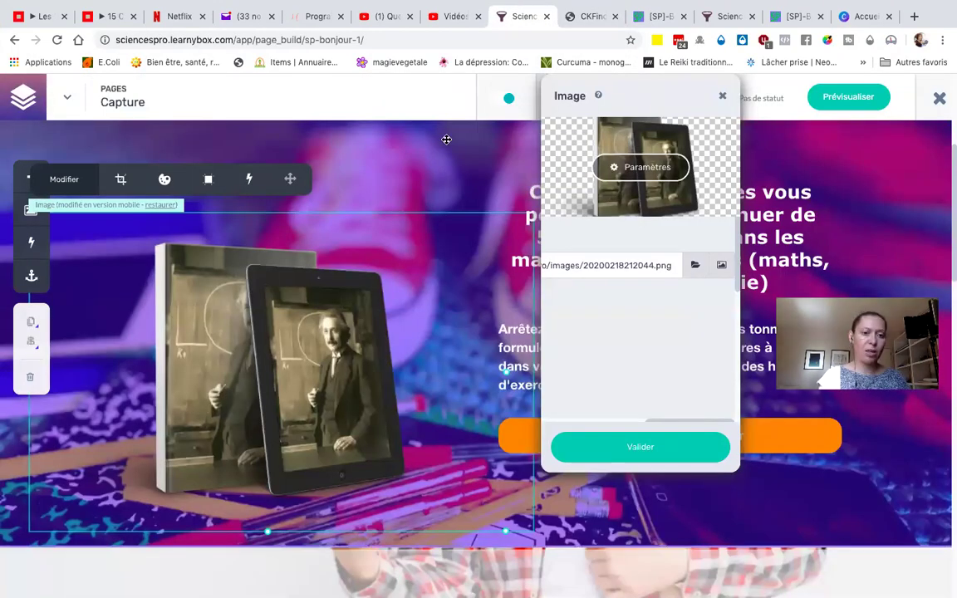
pyautogui.click(722, 96)
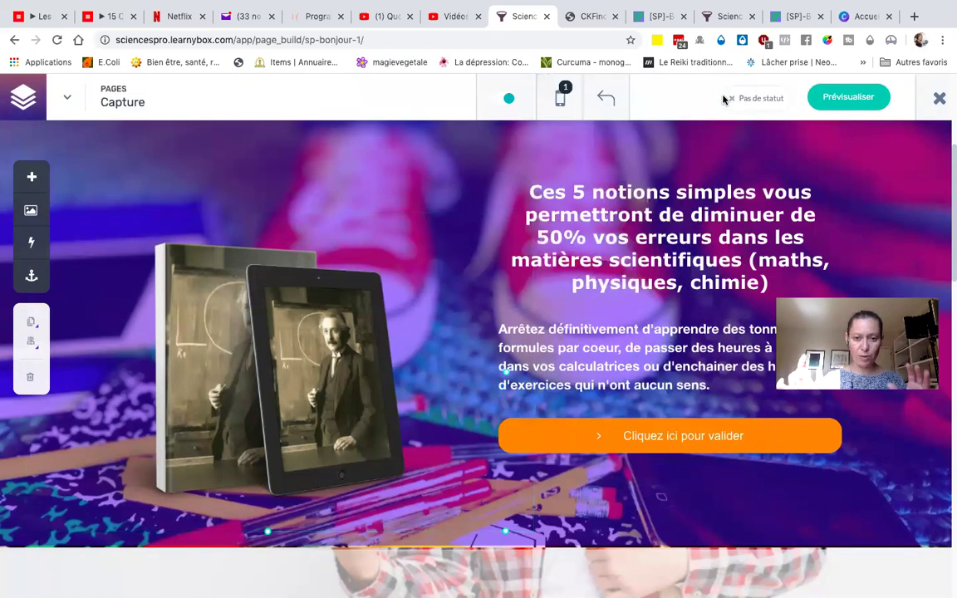
pyautogui.scroll(3, 463, 244)
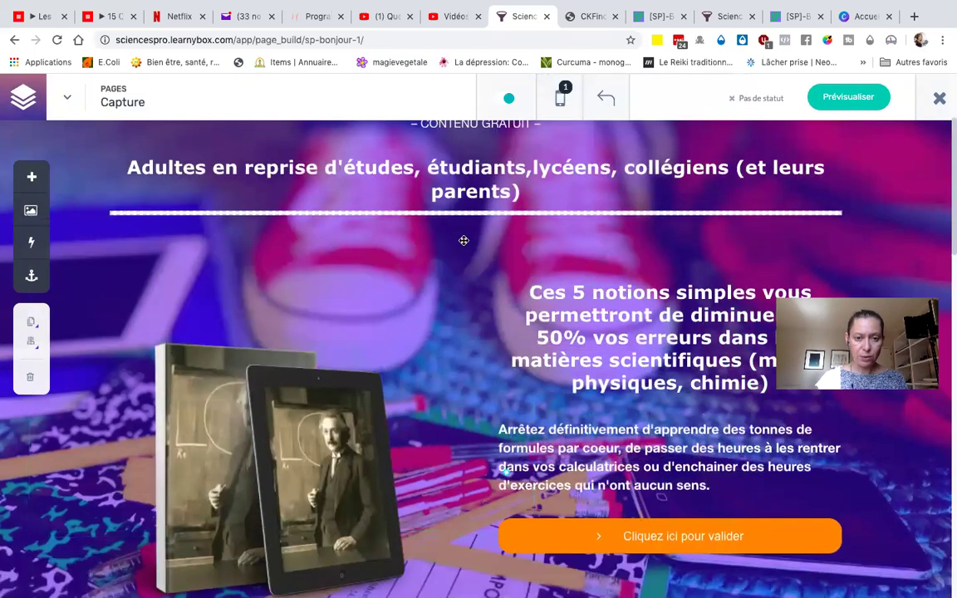
pyautogui.scroll(-2, 463, 244)
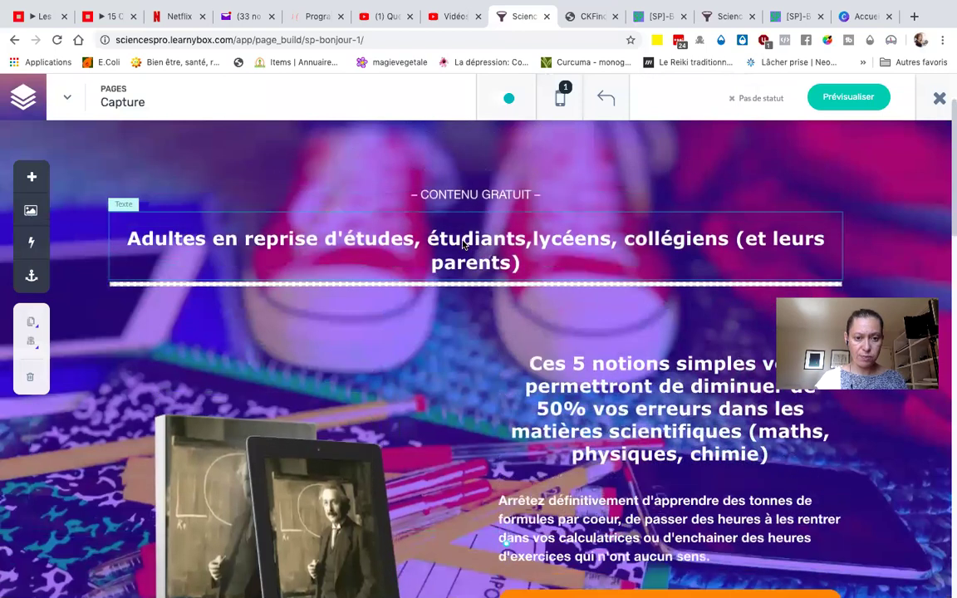
pyautogui.scroll(2, 463, 244)
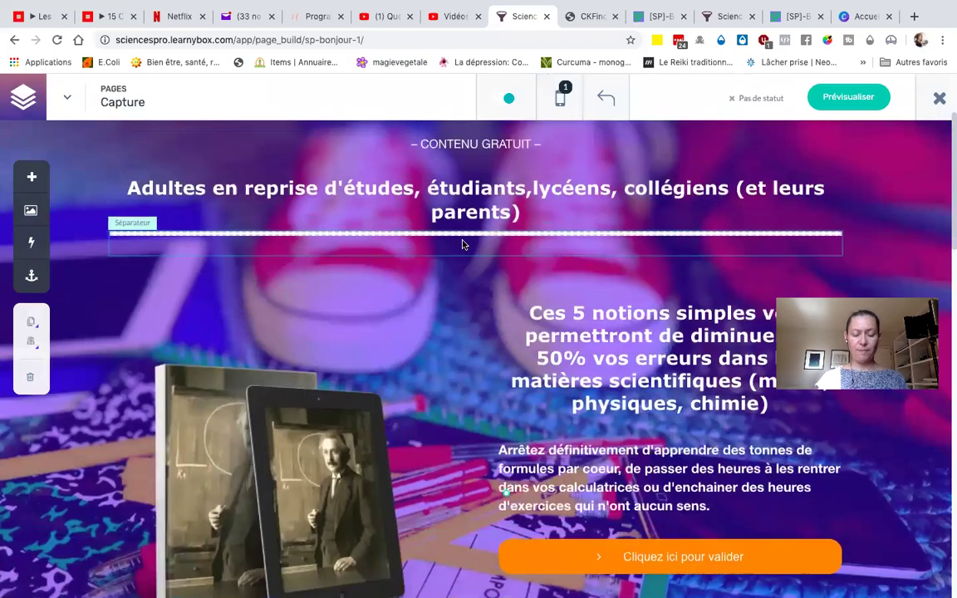
pyautogui.scroll(-3, 463, 244)
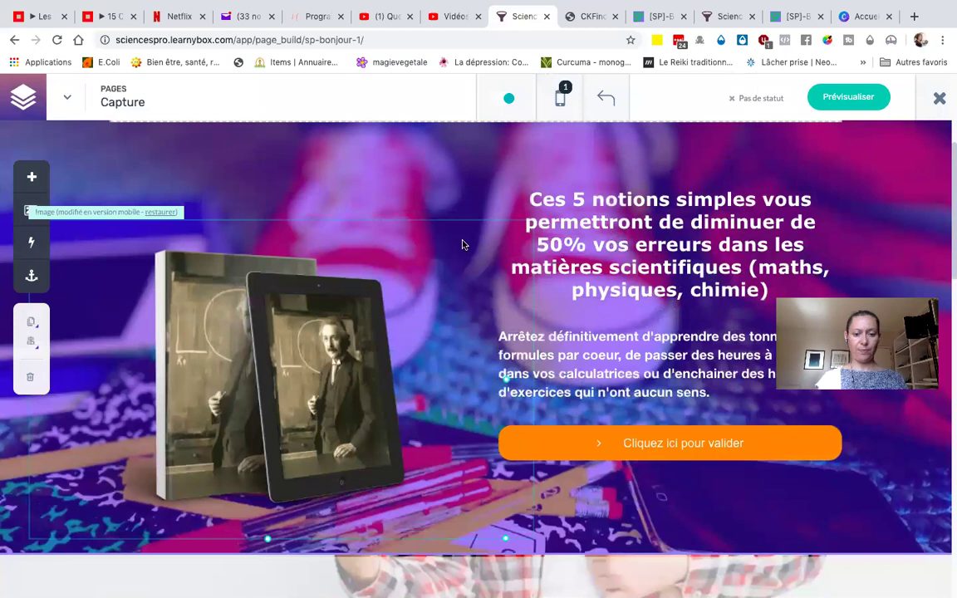
pyautogui.scroll(5, 467, 206)
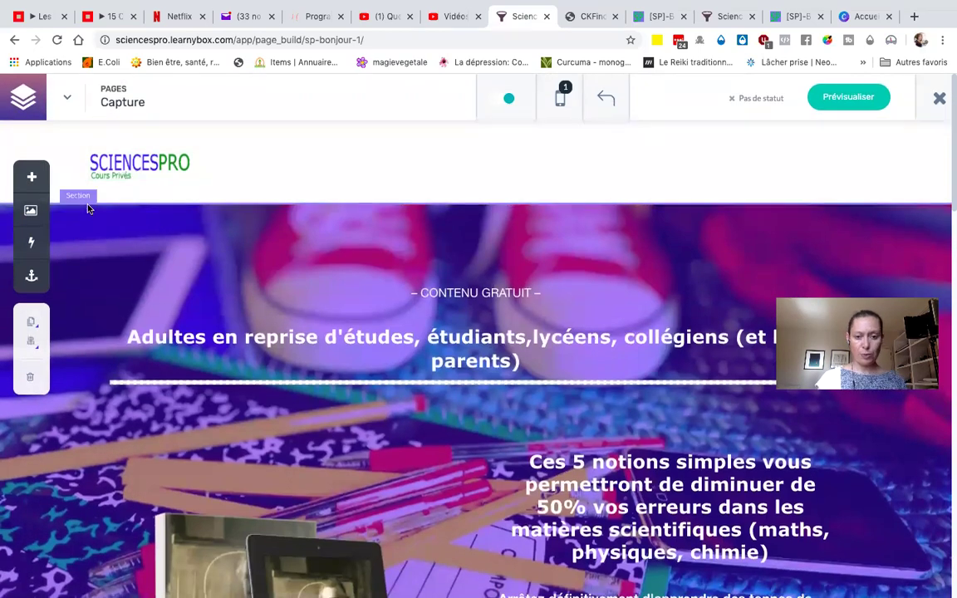
pyautogui.click(88, 208)
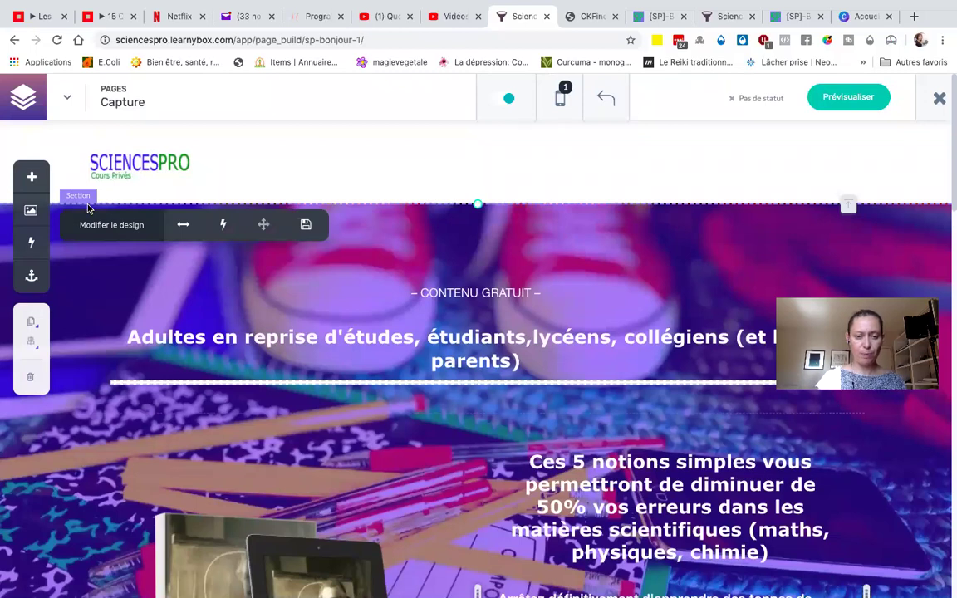
pyautogui.scroll(-4, 88, 206)
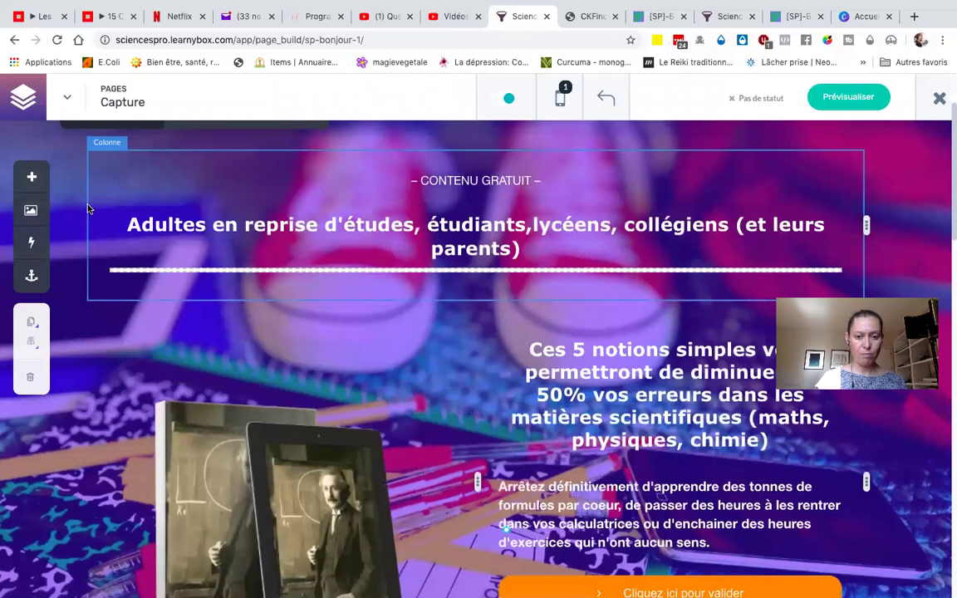
pyautogui.scroll(-10, 88, 206)
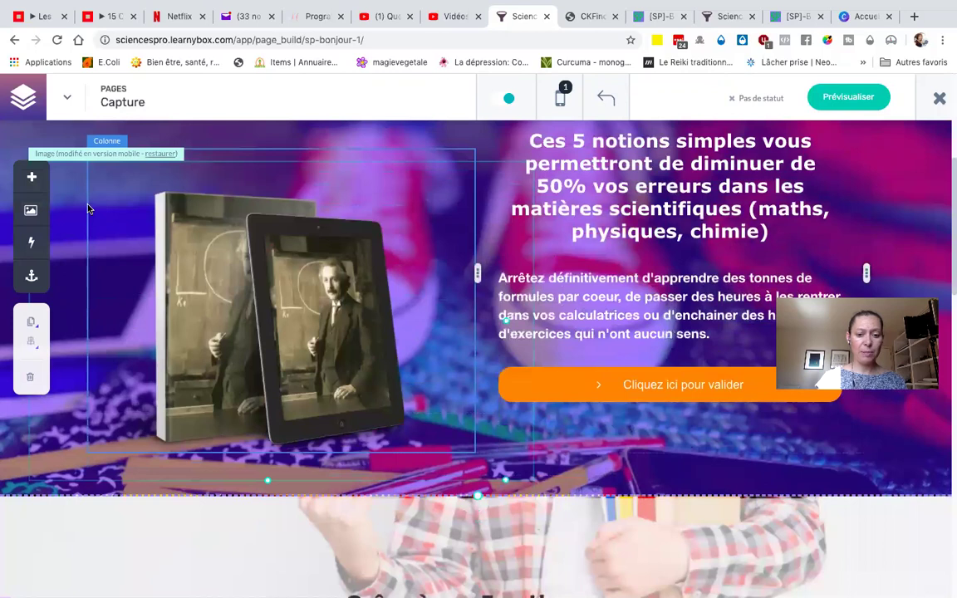
pyautogui.scroll(-1, 88, 208)
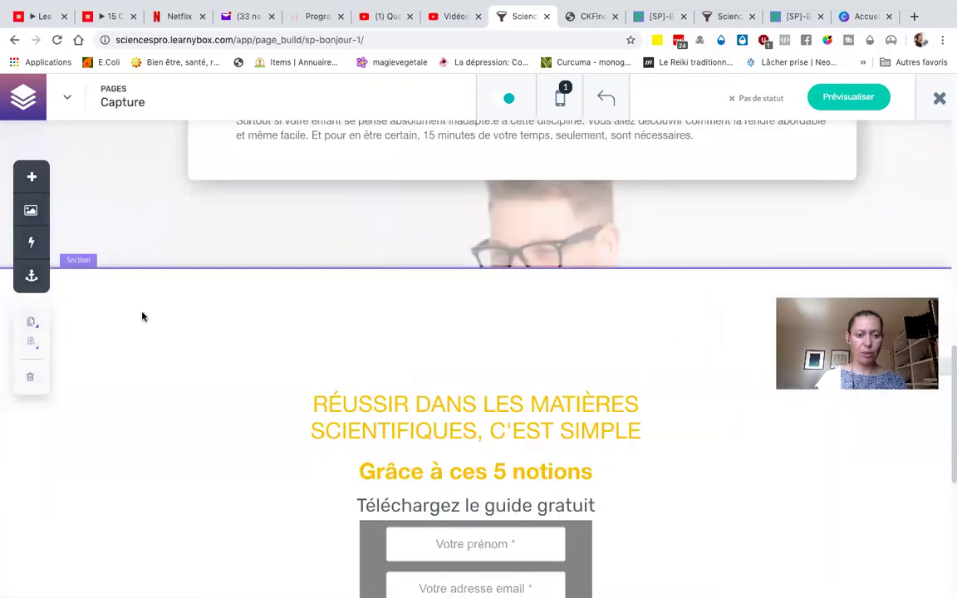
pyautogui.scroll(12, 203, 250)
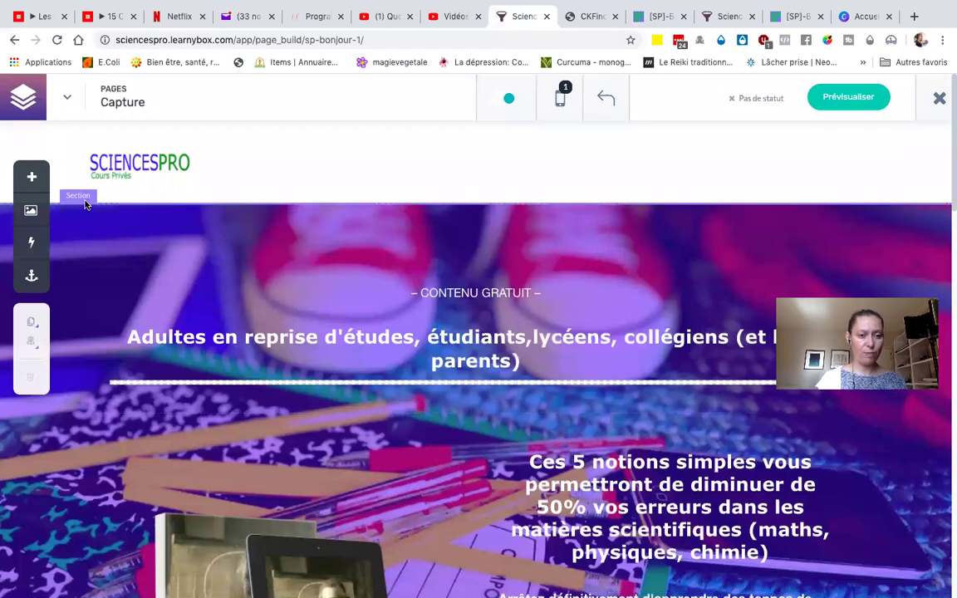
# - Open the header section's background image settings and browse the Images and Sciencespro folders for a photo
pyautogui.click(85, 201)
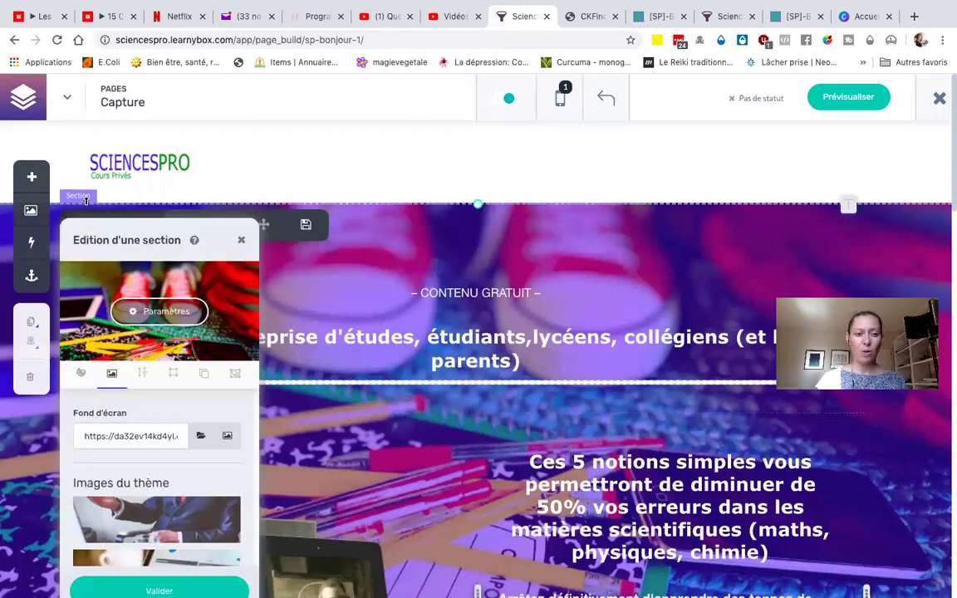
pyautogui.click(200, 437)
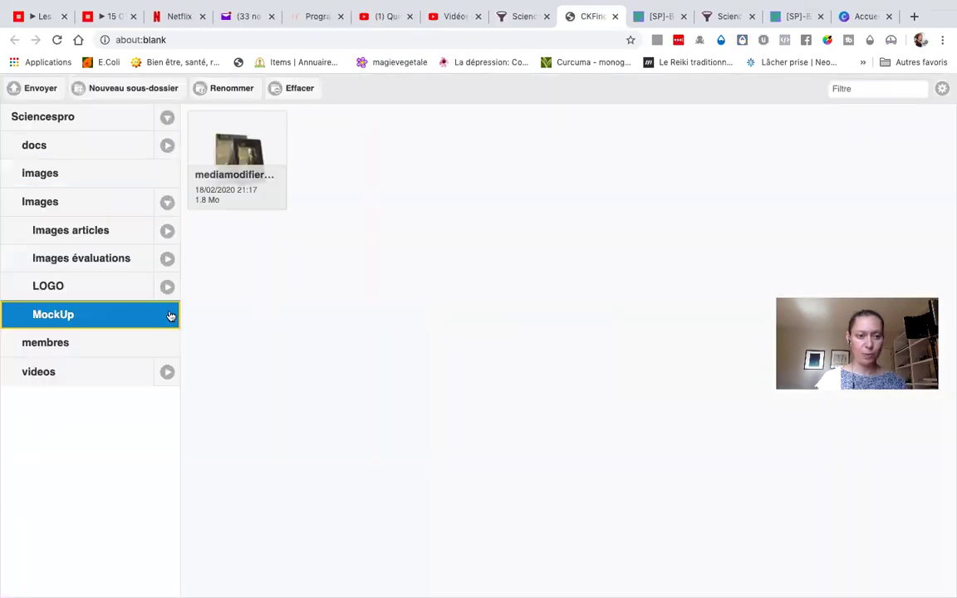
pyautogui.click(79, 205)
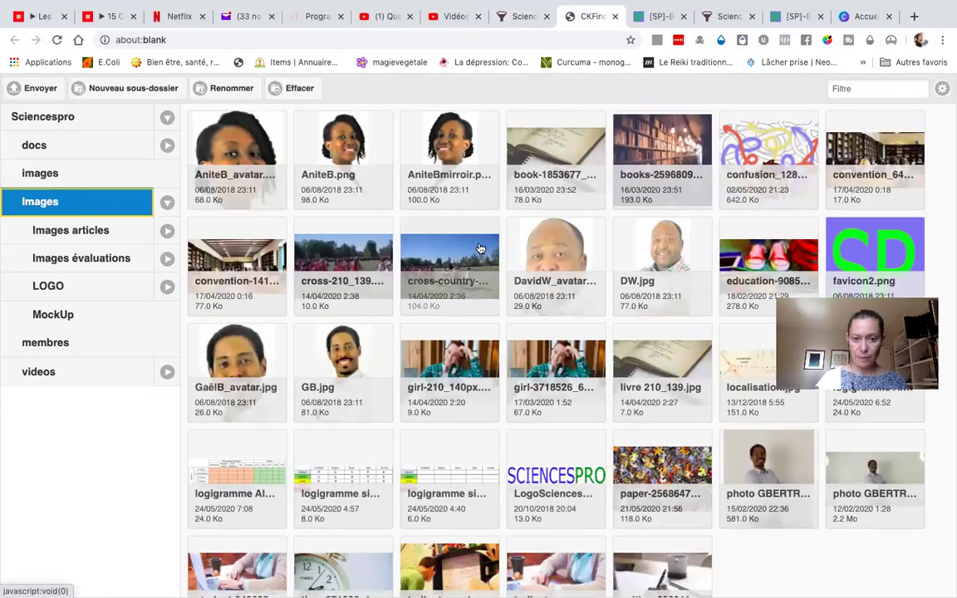
pyautogui.scroll(-1, 480, 248)
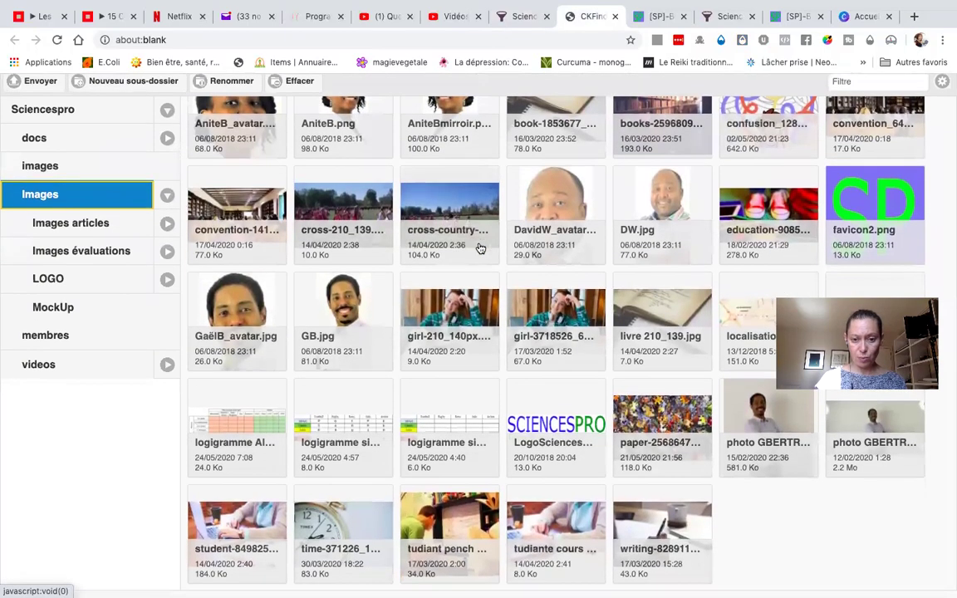
pyautogui.scroll(1, 480, 248)
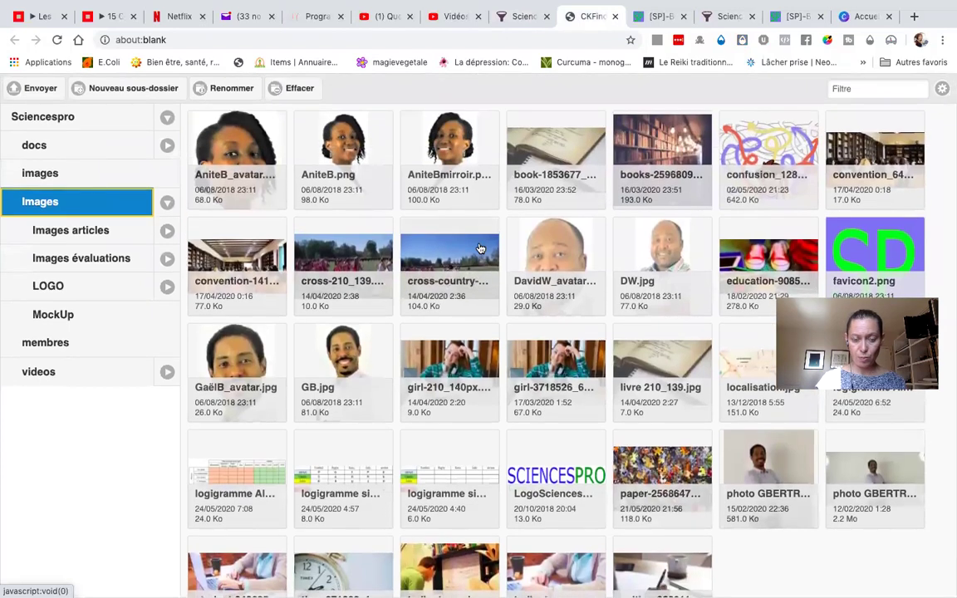
pyautogui.scroll(-1, 480, 248)
pyautogui.scroll(1, 475, 248)
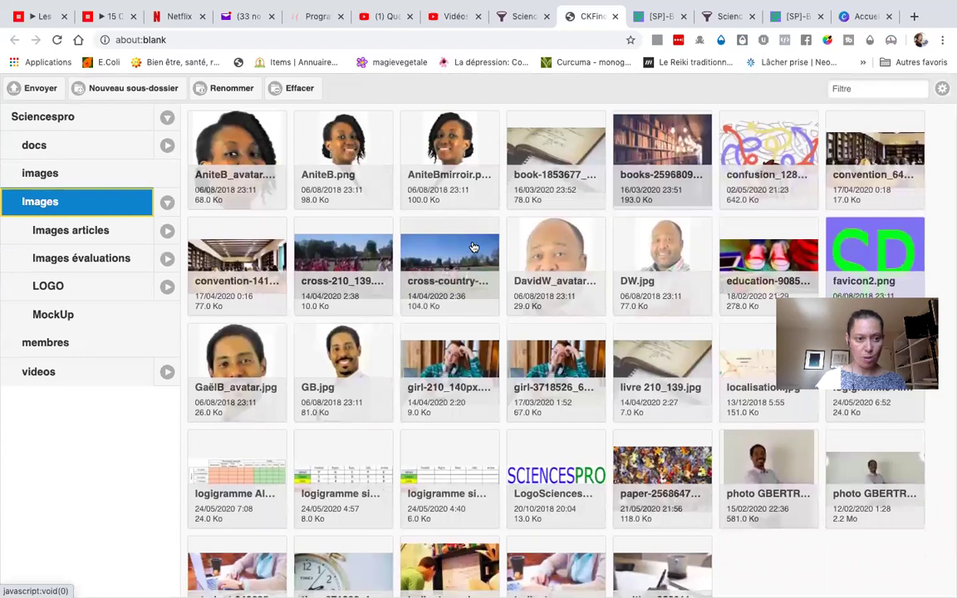
pyautogui.click(44, 117)
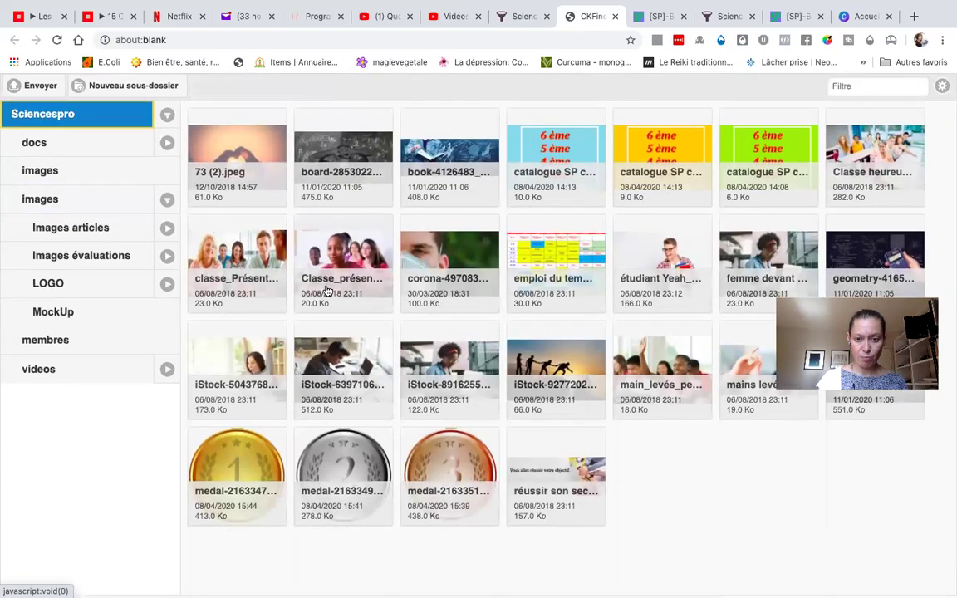
# - Open the funnel's commande MAI page for editing and copy the background image address of its yellow pencils section
pyautogui.click(727, 16)
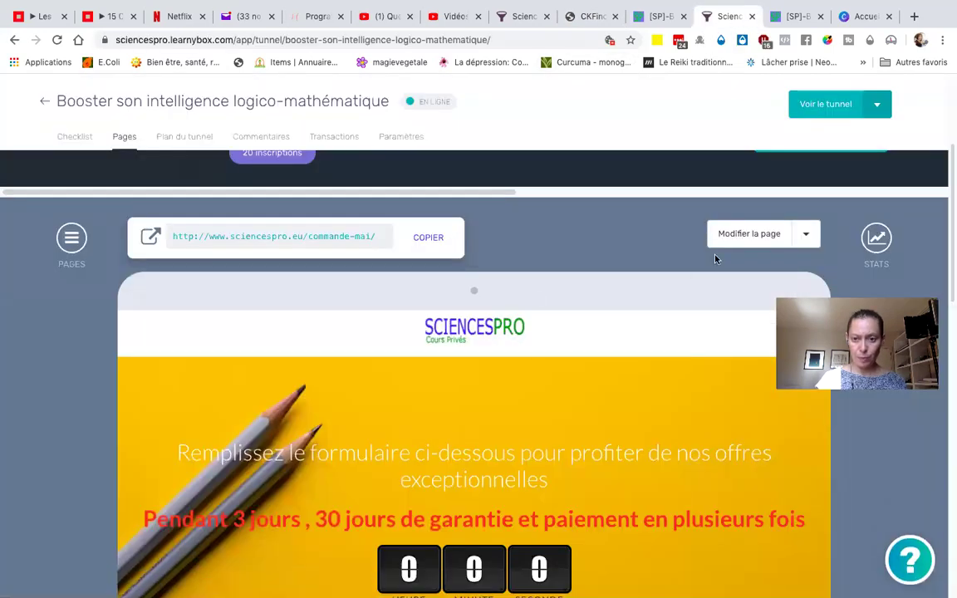
pyautogui.click(746, 236)
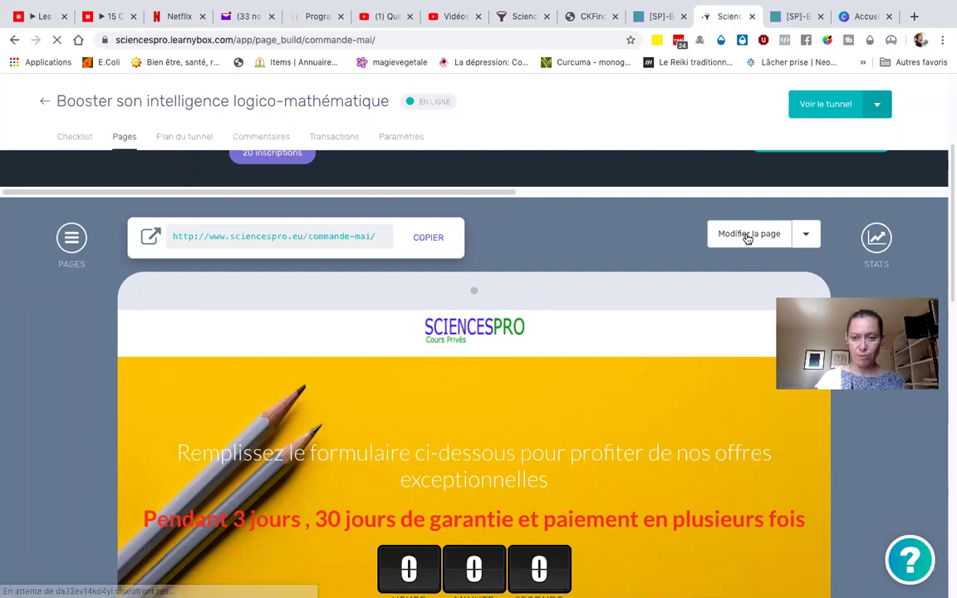
pyautogui.click(748, 236)
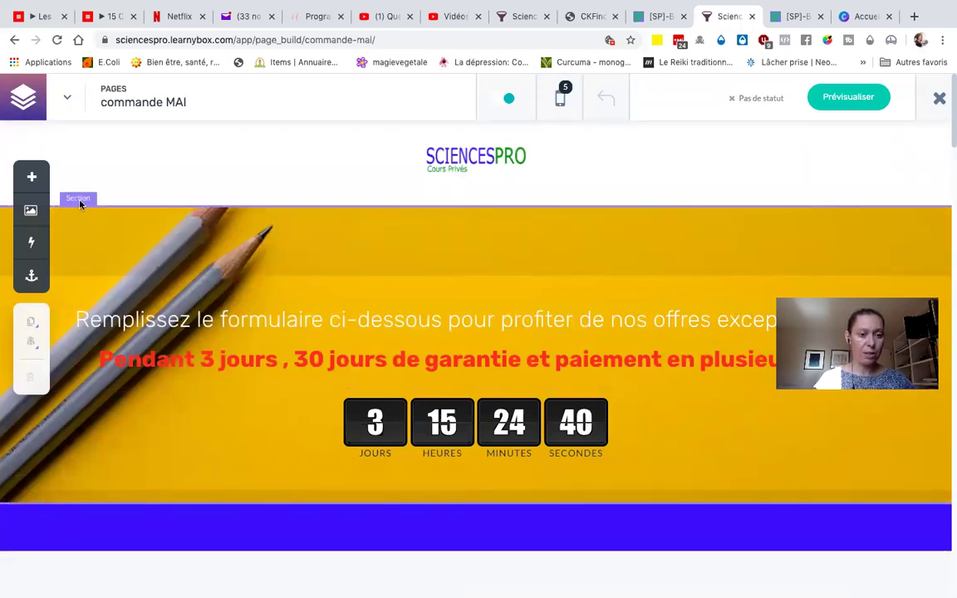
pyautogui.click(78, 200)
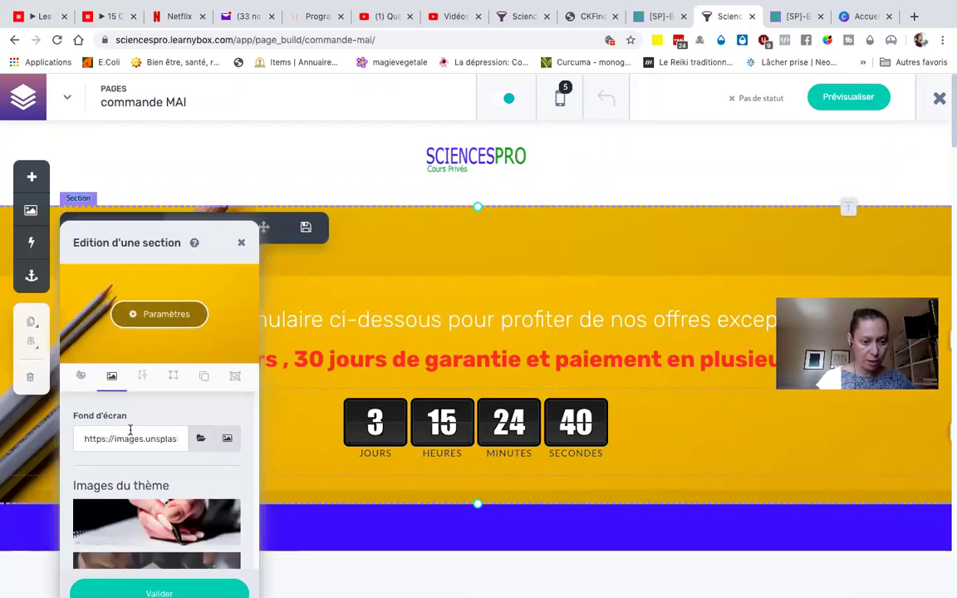
pyautogui.hscroll(1, 131, 439)
pyautogui.hscroll(-1, 132, 440)
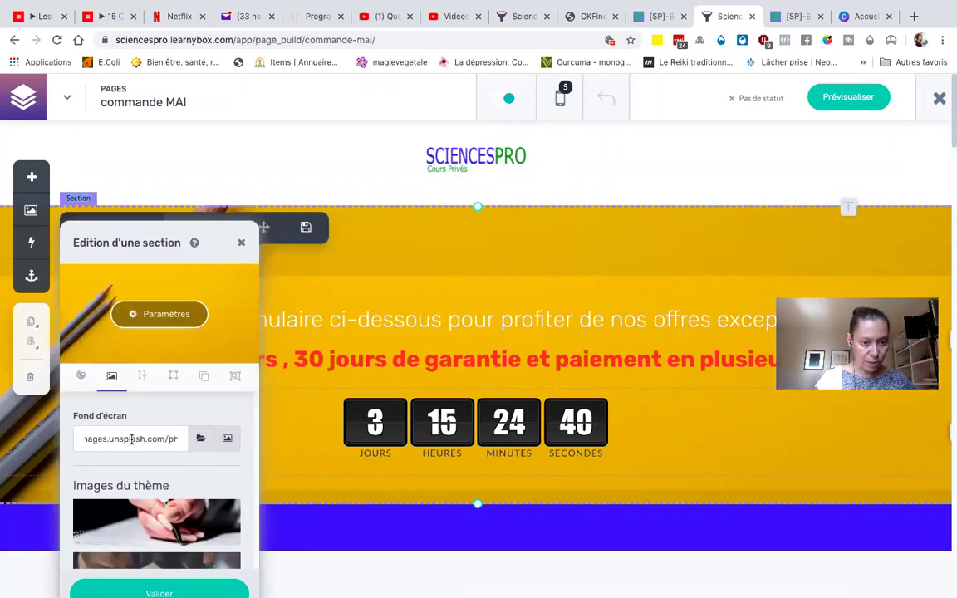
pyautogui.click(131, 439)
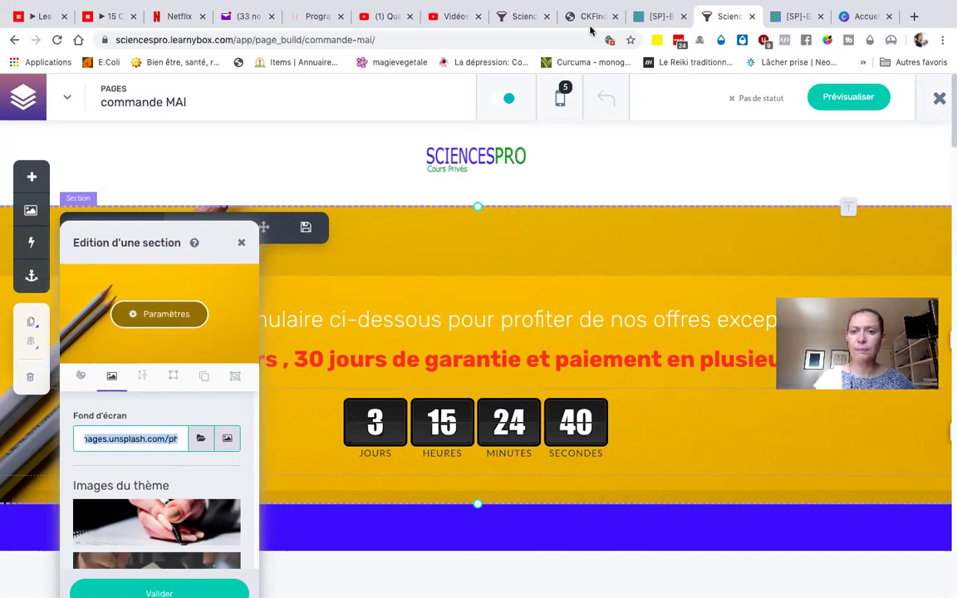
# - Replace the Capture page header section's background image with the copied pencils photo address and validate it
pyautogui.click(515, 17)
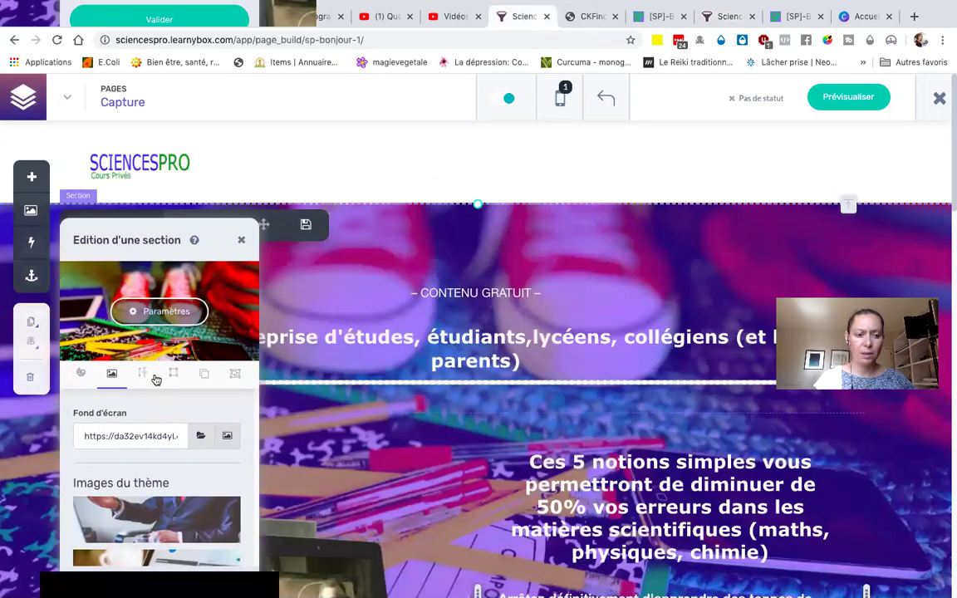
pyautogui.click(131, 434)
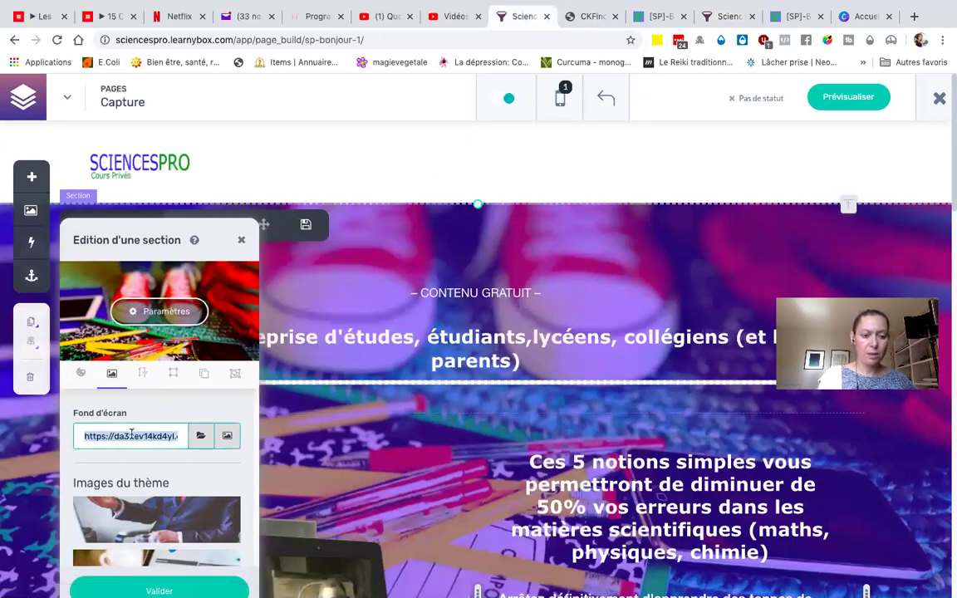
pyautogui.hotkey('ctrl', 'v')
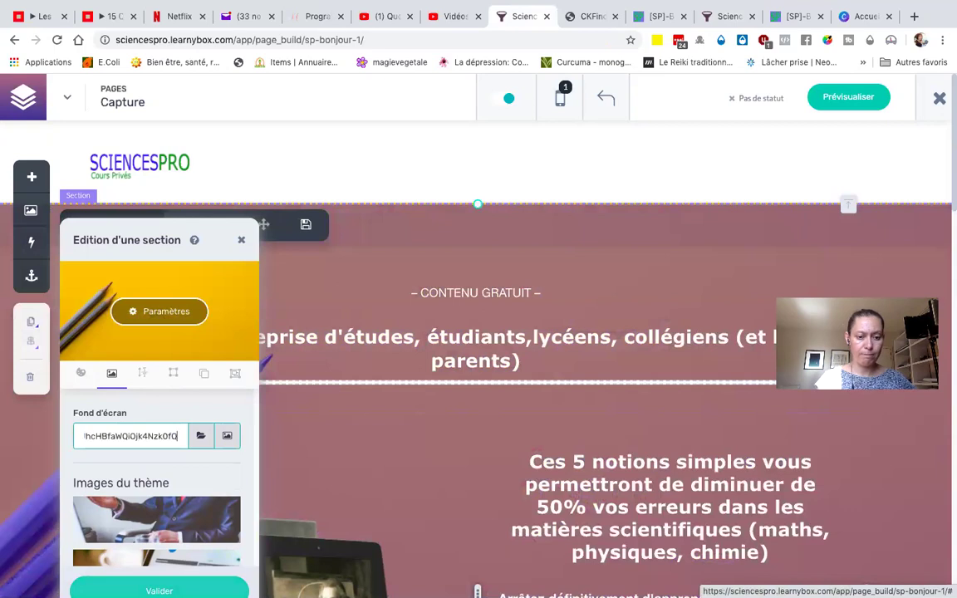
pyautogui.click(158, 590)
# - Reduce the blue overlay on the header section's background image to its minimum and validate the section settings
pyautogui.scroll(-2, 288, 407)
pyautogui.scroll(1, 288, 413)
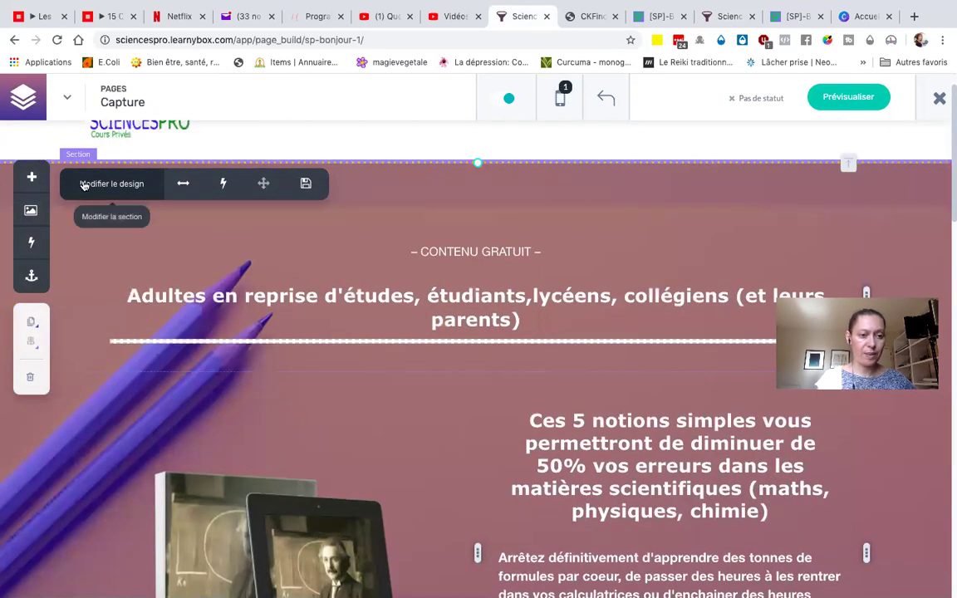
pyautogui.click(82, 185)
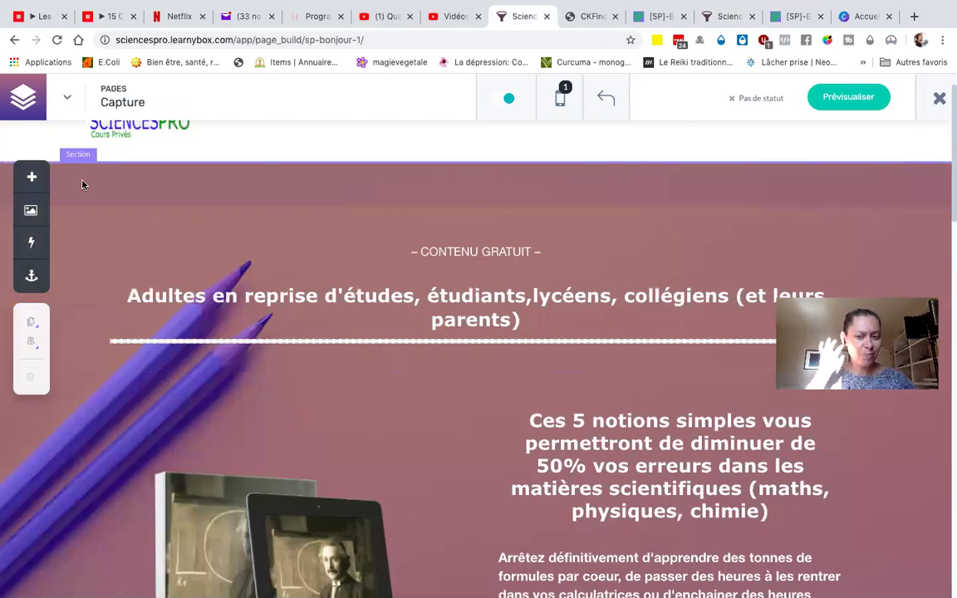
pyautogui.click(82, 184)
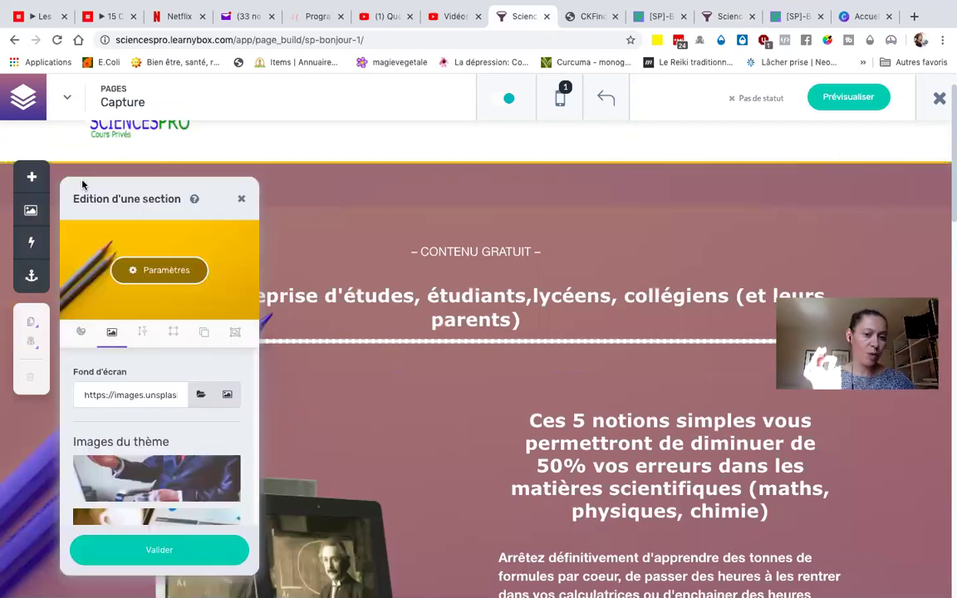
pyautogui.click(158, 270)
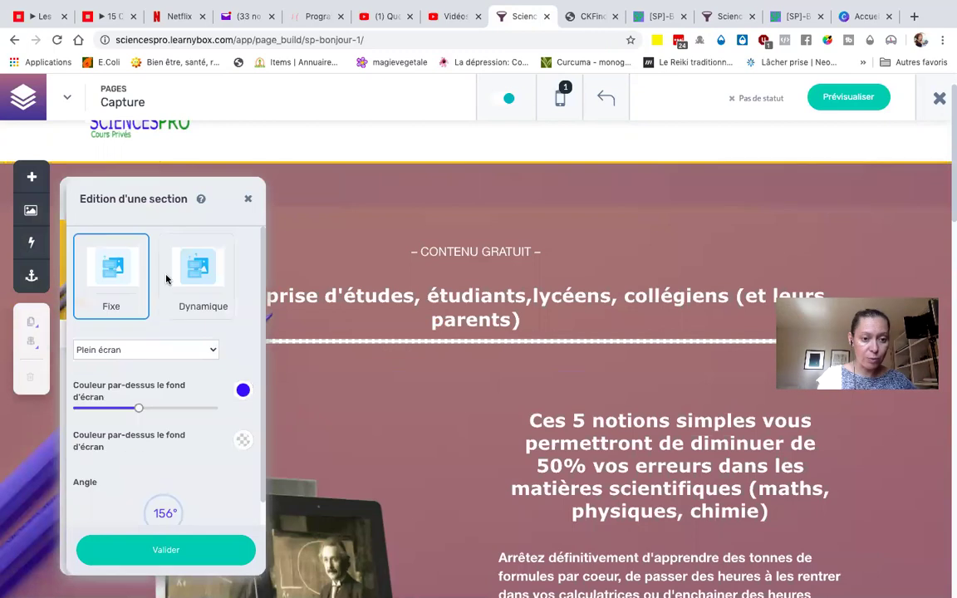
pyautogui.moveTo(137, 411); pyautogui.dragTo(35, 405)
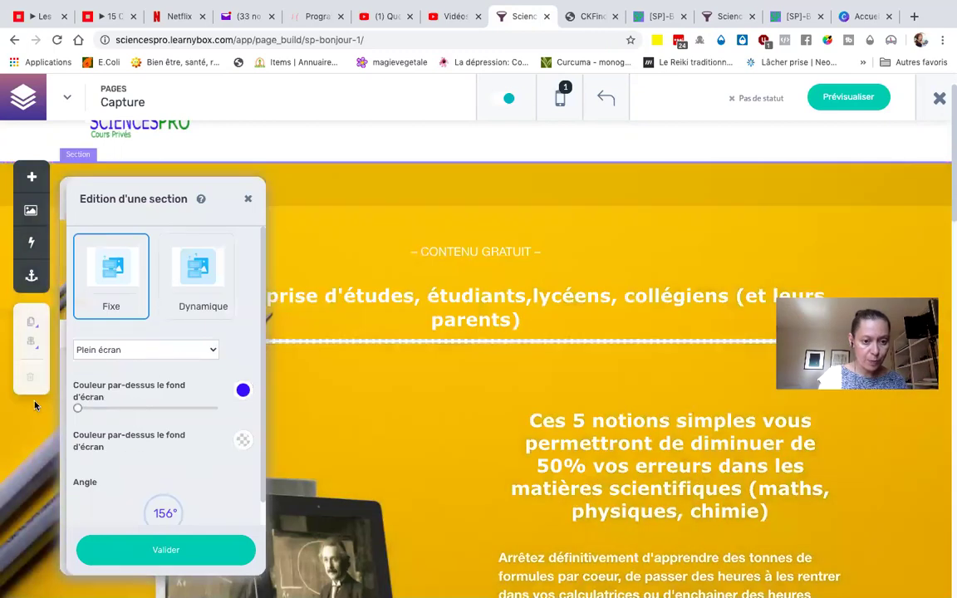
pyautogui.click(166, 551)
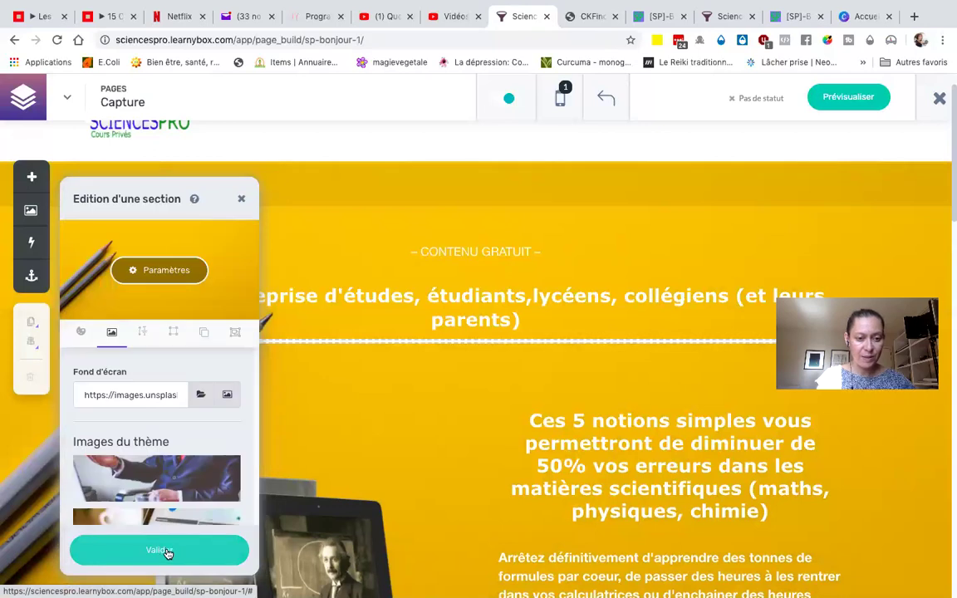
pyautogui.click(167, 550)
# - Review the Capture page from the header to the "Grâce à ces 5 notions" section and compare it with the commande MAI page
pyautogui.scroll(-1, 274, 401)
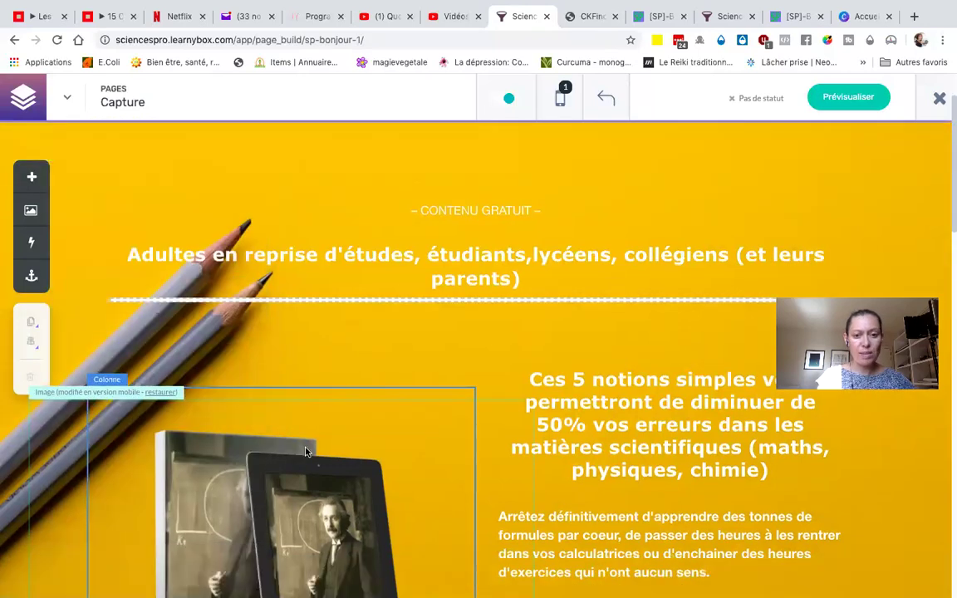
pyautogui.scroll(-1, 306, 451)
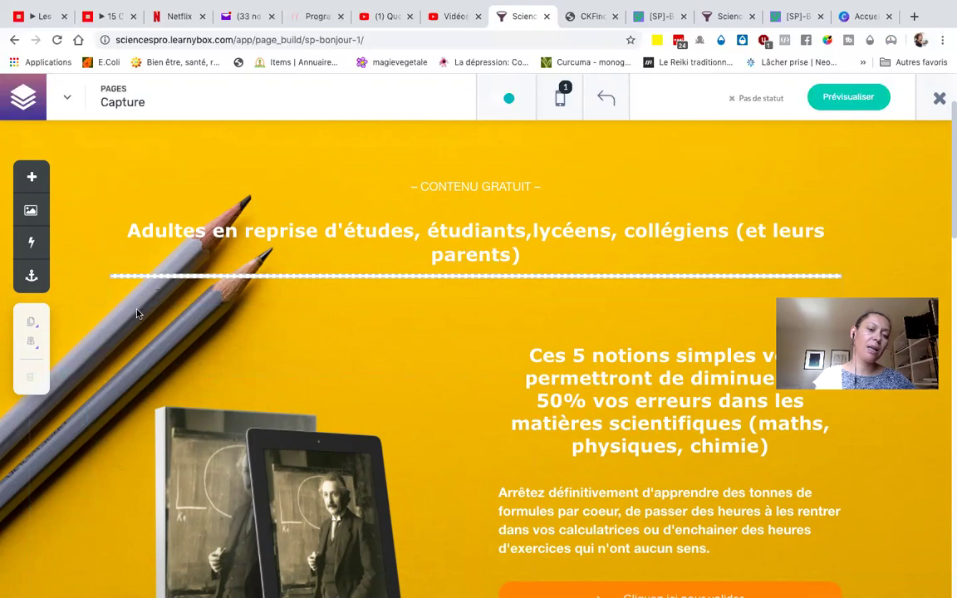
pyautogui.scroll(-2, 330, 337)
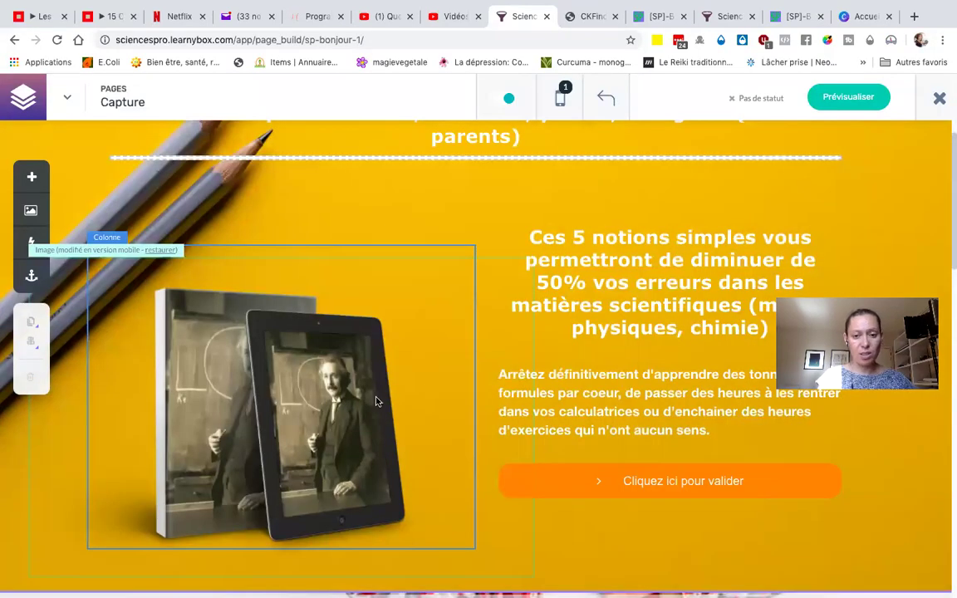
pyautogui.scroll(1, 325, 413)
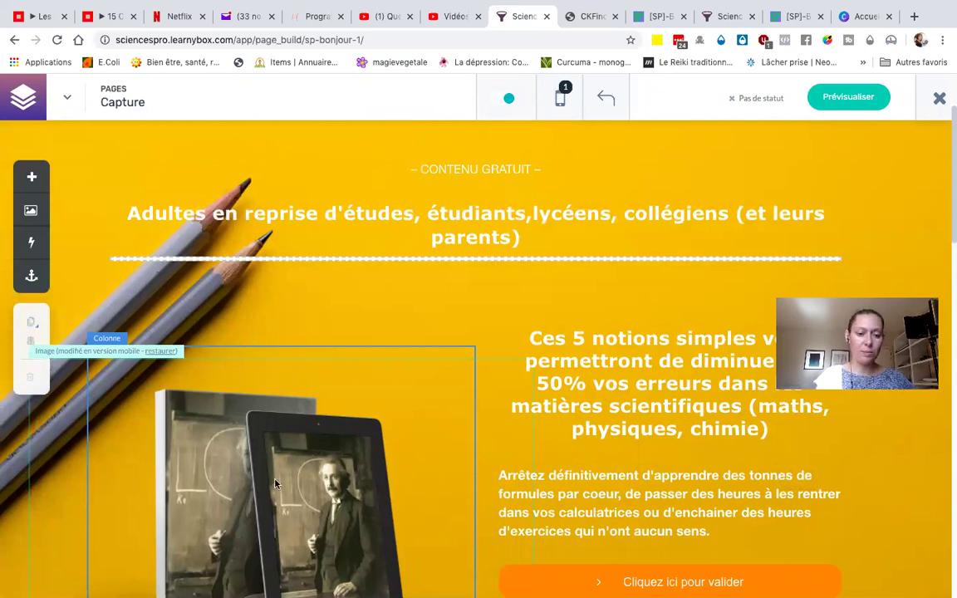
pyautogui.scroll(-1, 275, 483)
pyautogui.scroll(1, 275, 483)
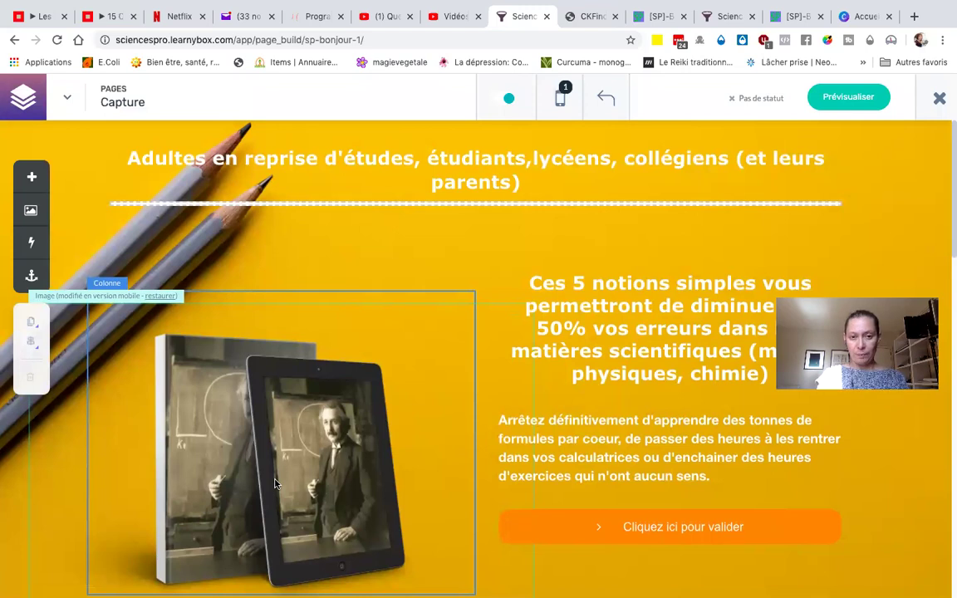
pyautogui.scroll(-3, 275, 483)
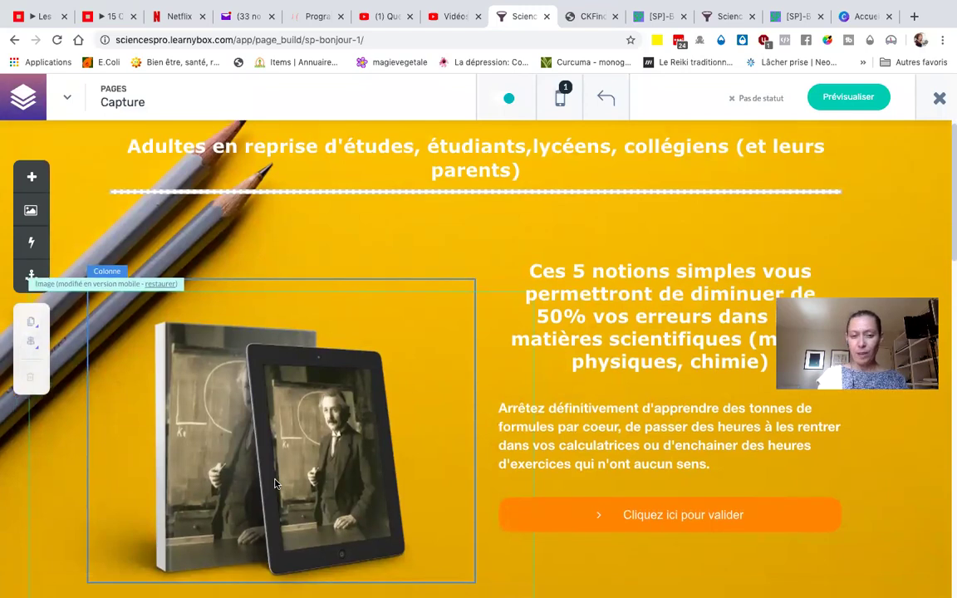
pyautogui.scroll(-8, 275, 484)
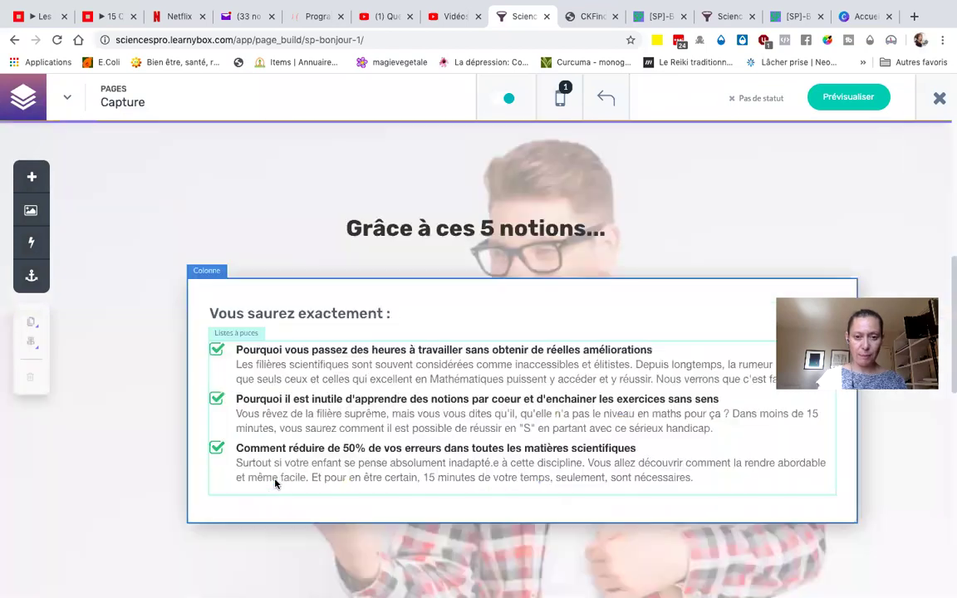
pyautogui.scroll(10, 275, 484)
pyautogui.scroll(1, 274, 483)
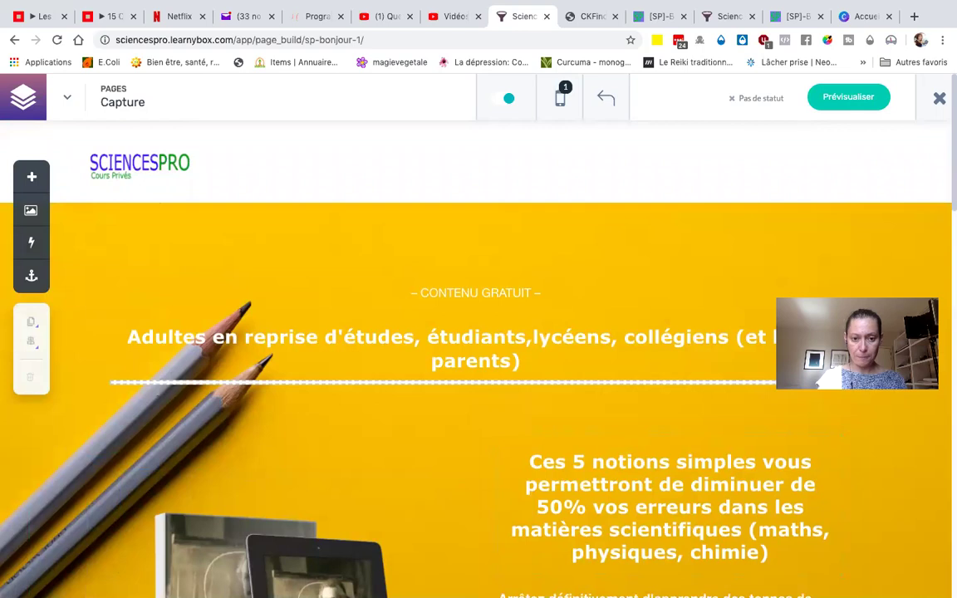
pyautogui.click(731, 17)
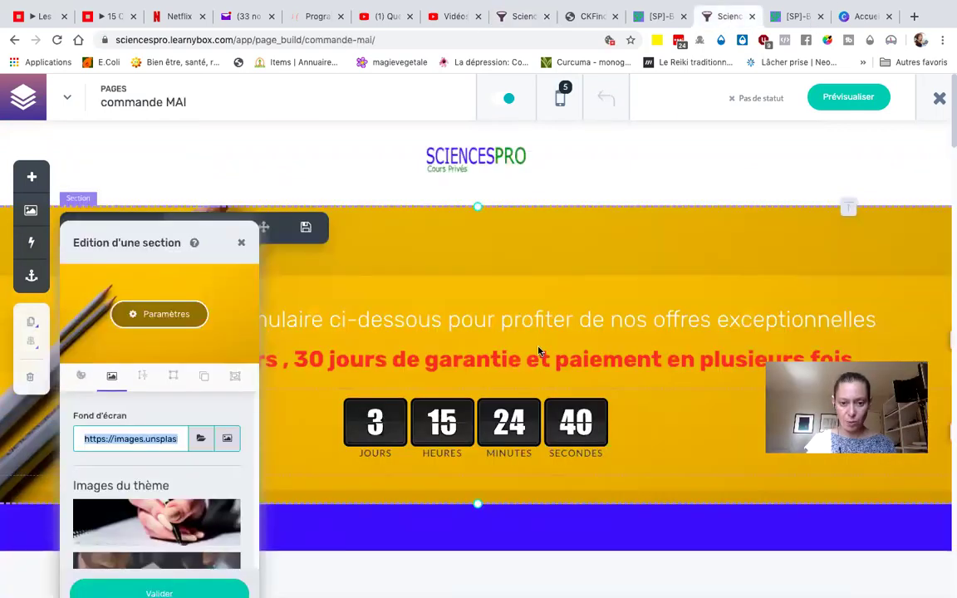
pyautogui.scroll(-3, 538, 352)
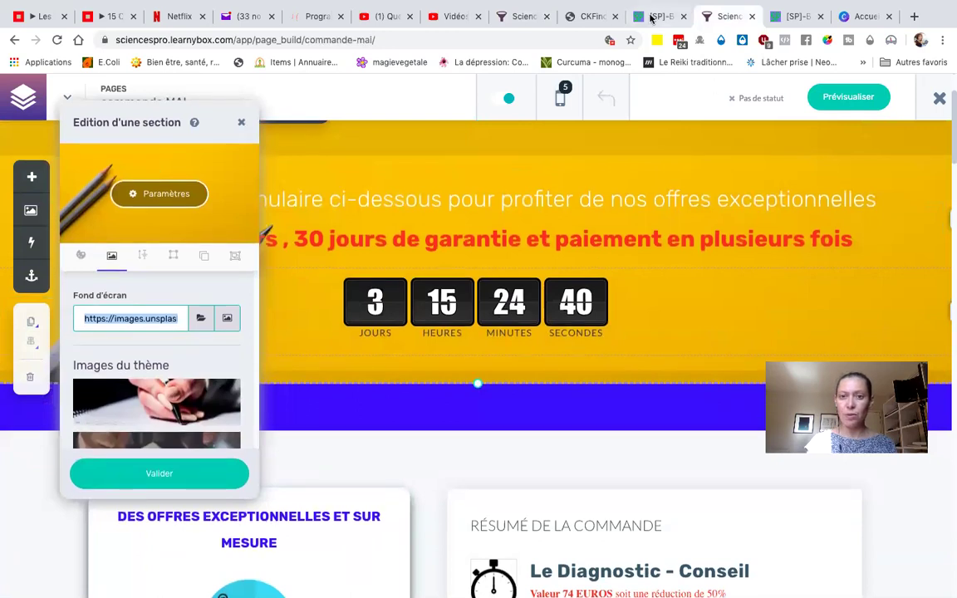
# - Cut "Adultes en reprise d'études" from the start of the Capture page's header title so it begins with "Étudiants"
pyautogui.click(519, 17)
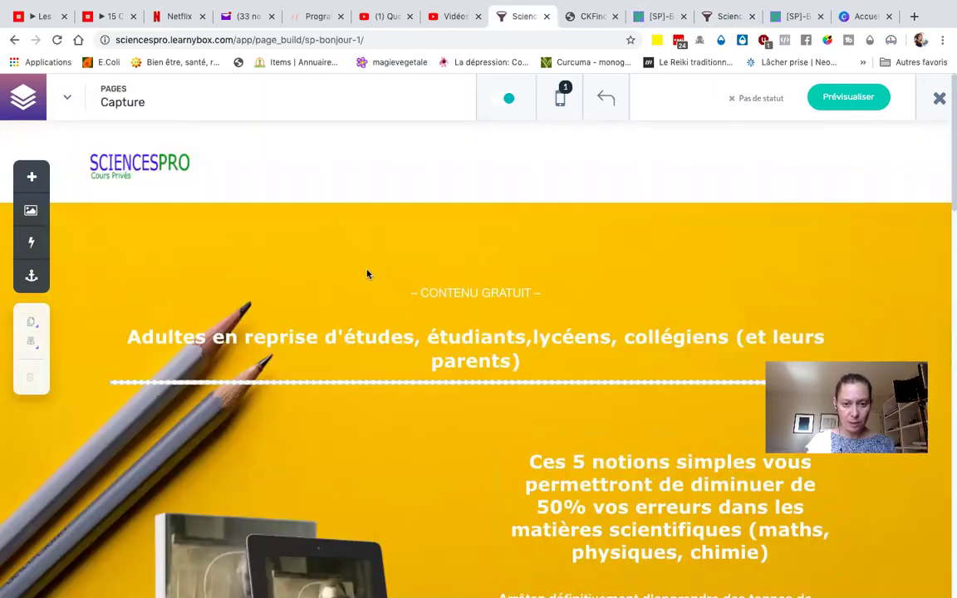
pyautogui.scroll(-1, 367, 273)
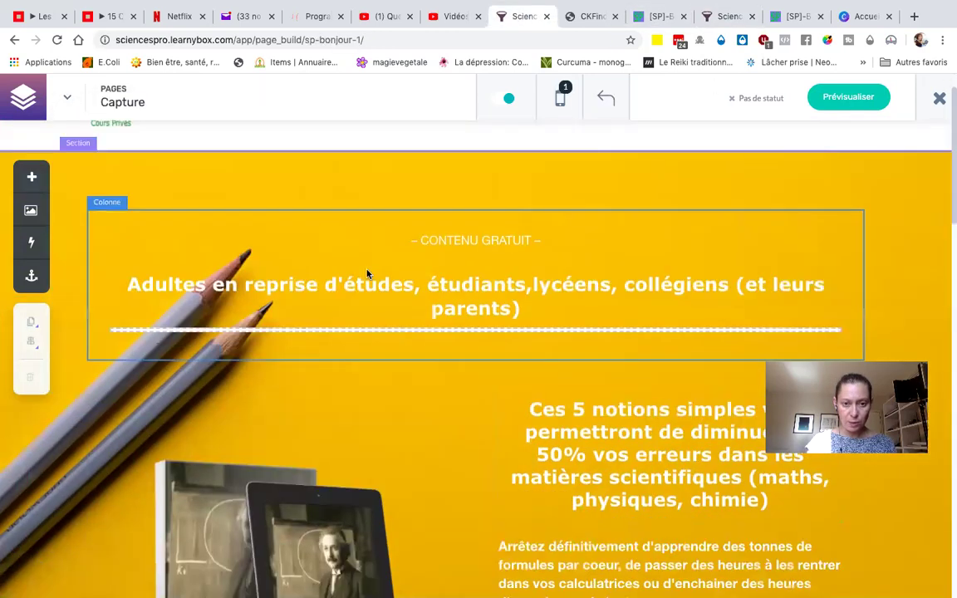
pyautogui.click(436, 290)
pyautogui.doubleClick(436, 290)
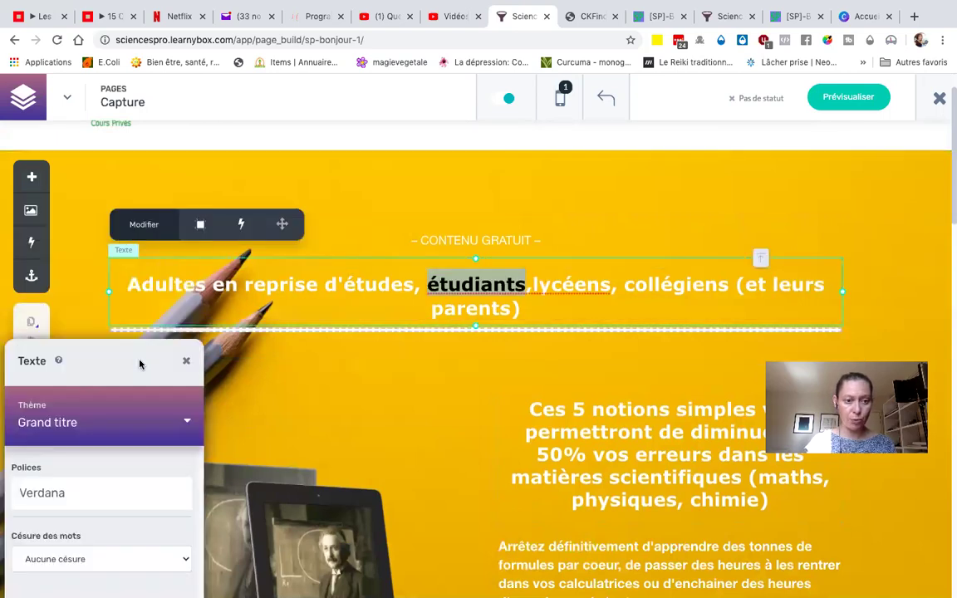
pyautogui.click(440, 283)
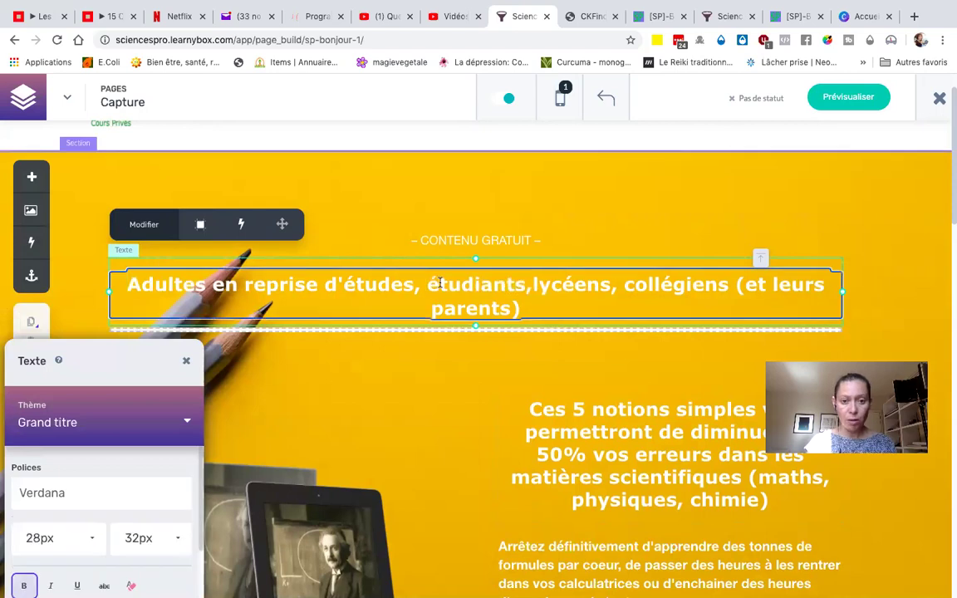
pyautogui.moveTo(440, 283); pyautogui.dragTo(129, 285)
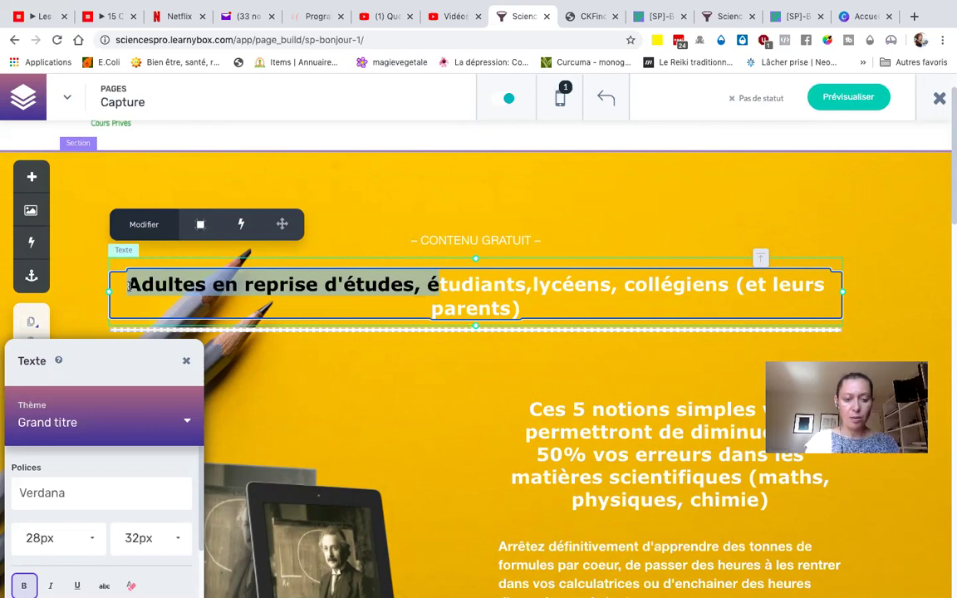
pyautogui.write('É')
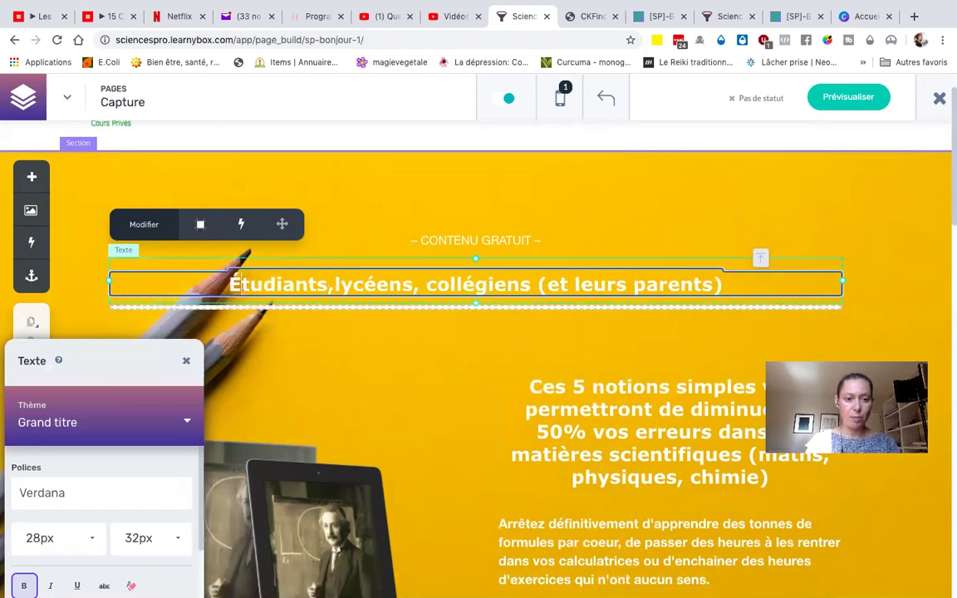
# - Add a space before "lycéens" in the header title and end the title with ", Adultes en reprise d'études ..."
pyautogui.click(336, 283)
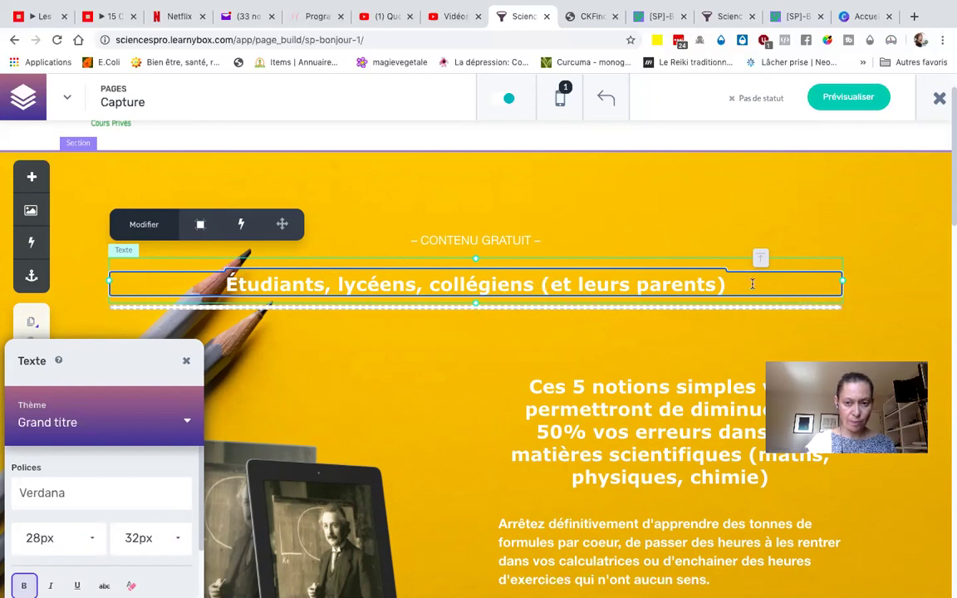
pyautogui.write(", Adultes en reprise d'études, é")
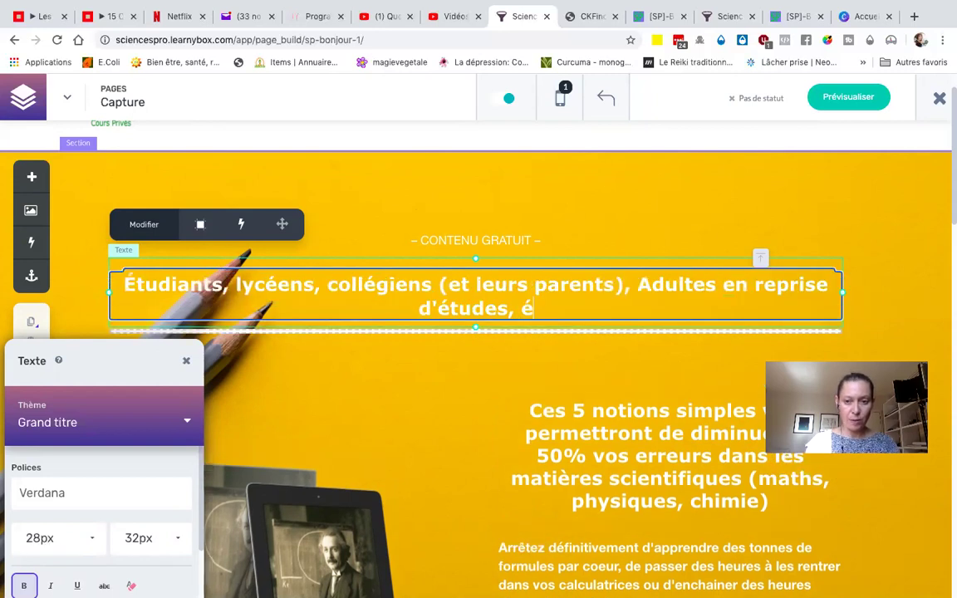
pyautogui.click(650, 285)
pyautogui.press('BackSpace')
pyautogui.write('A')
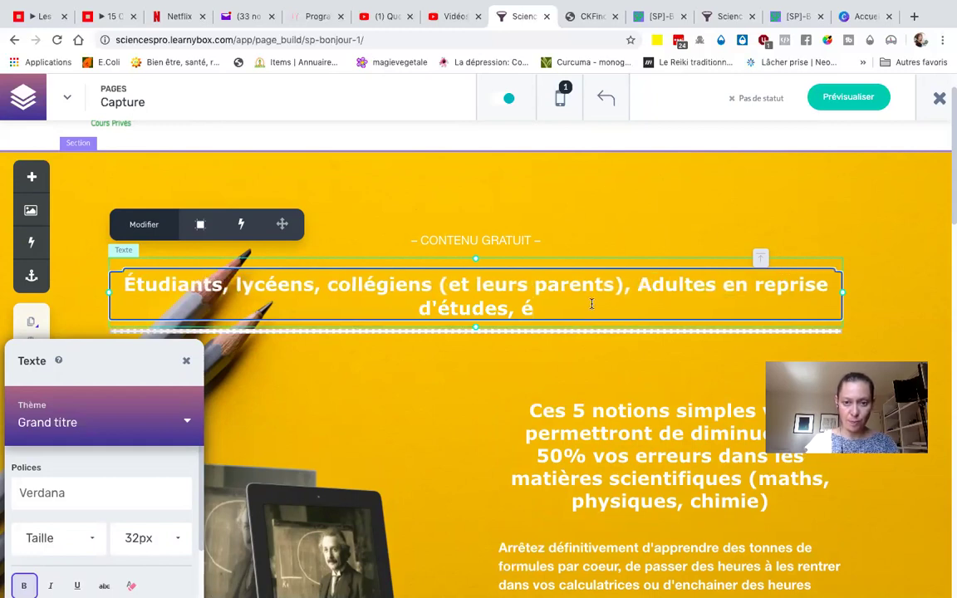
pyautogui.press('BackSpace')
pyautogui.press('BackSpace')
pyautogui.press('BackSpace')
pyautogui.write('...')
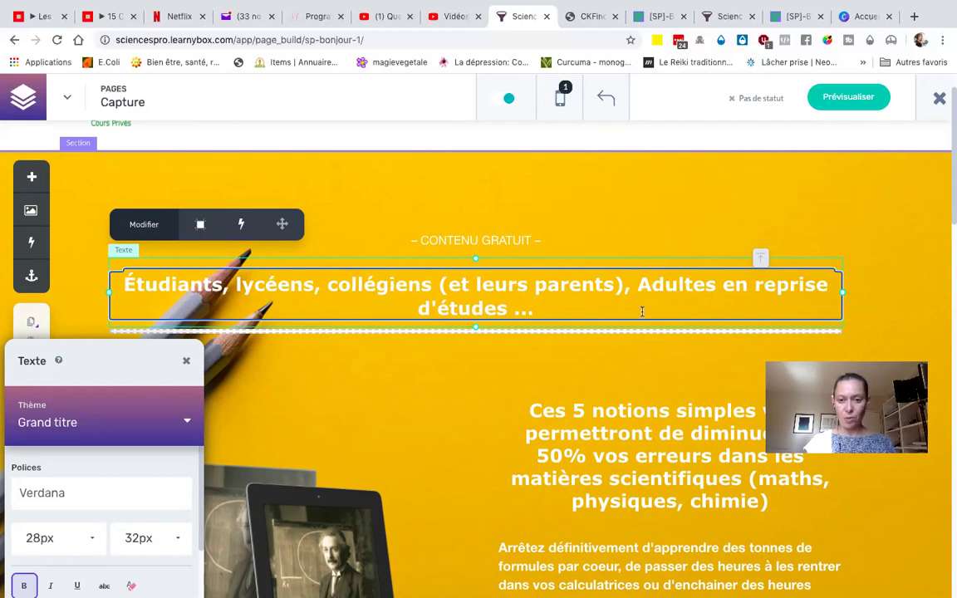
# - Change "Adultes" to lowercase "adultes" in the header title, break the line before it, and validate the text
pyautogui.click(647, 286)
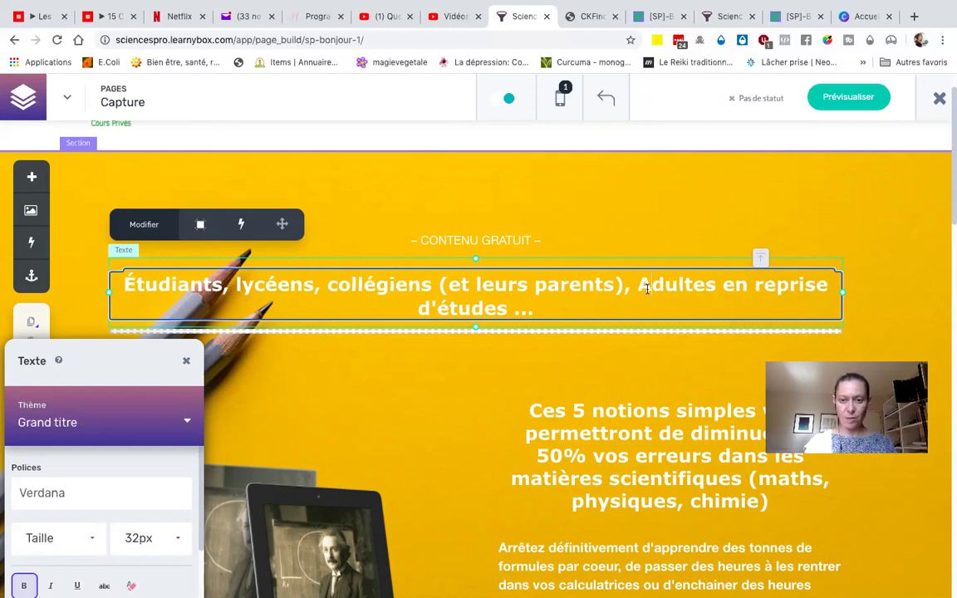
pyautogui.press('BackSpace')
pyautogui.write('a')
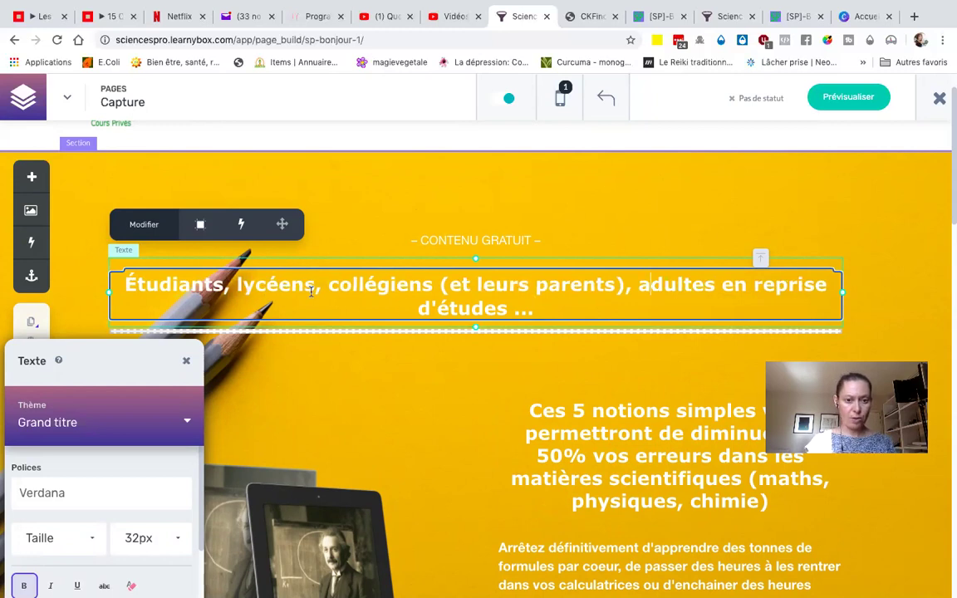
pyautogui.click(638, 290)
pyautogui.press('Return')
pyautogui.press('Return')
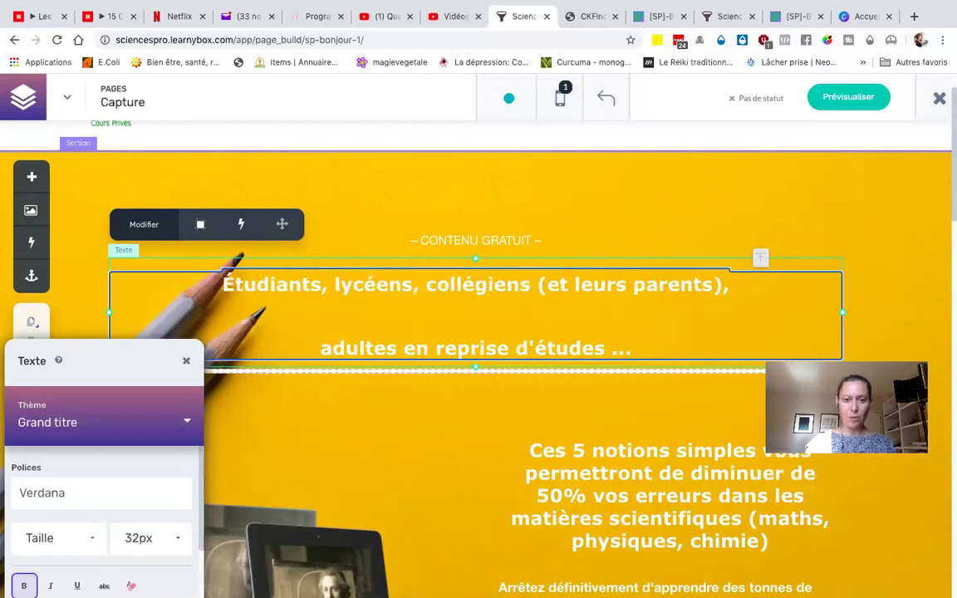
pyautogui.press('BackSpace')
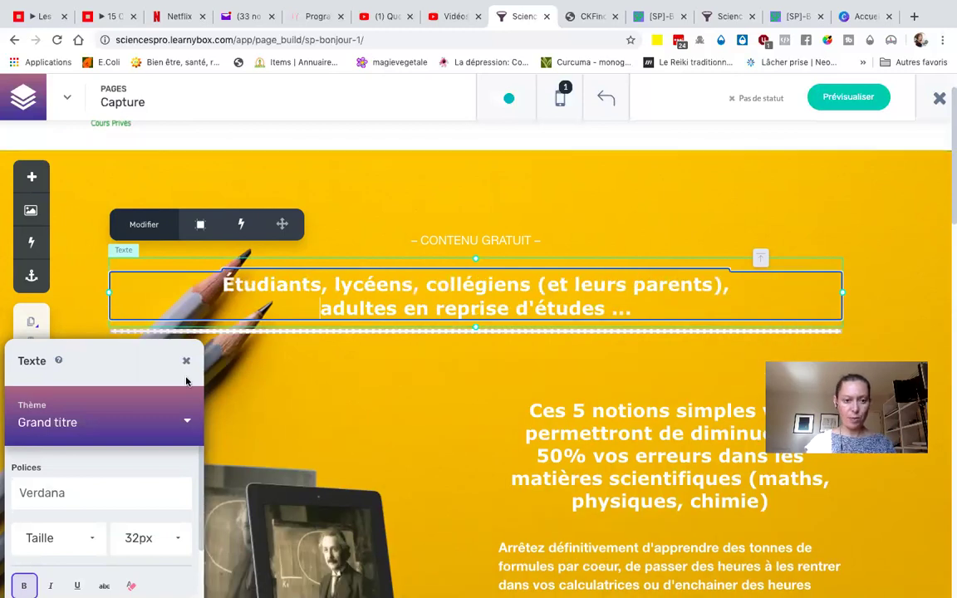
pyautogui.moveTo(152, 363); pyautogui.dragTo(231, 171)
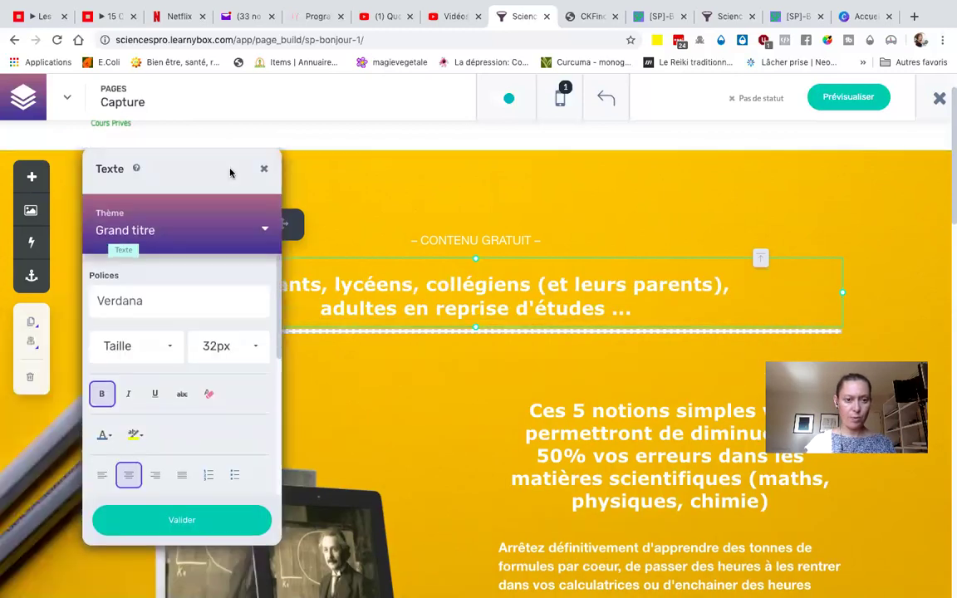
pyautogui.click(181, 520)
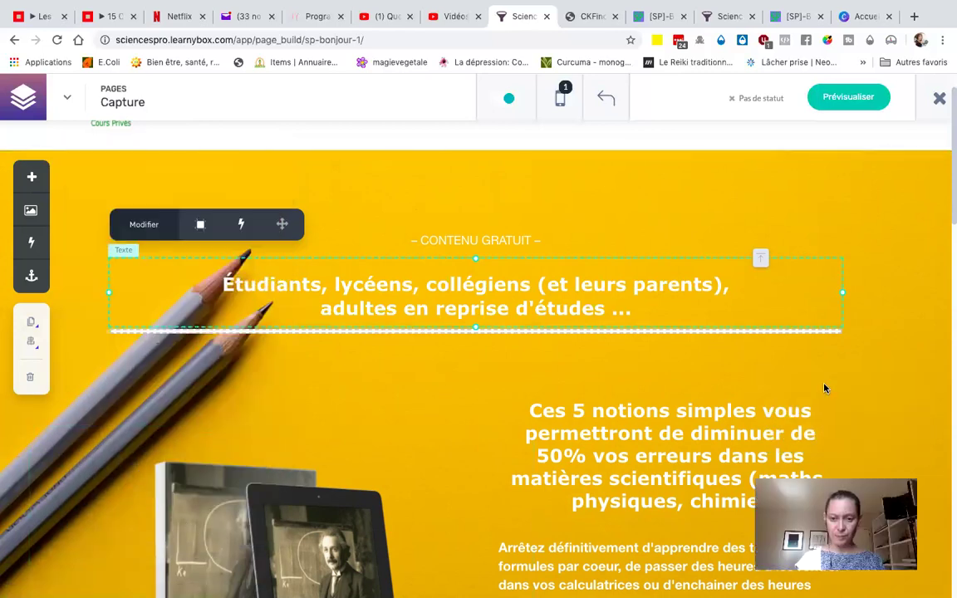
# - Open the custom design settings of the "Cliquez ici pour valider" button and find its colour options
pyautogui.scroll(-5, 824, 388)
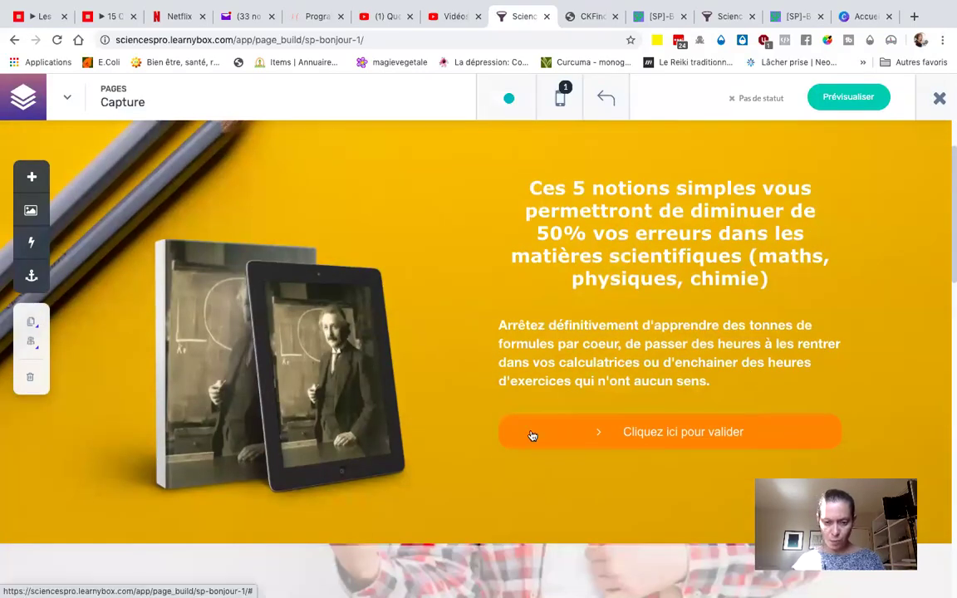
pyautogui.click(532, 436)
pyautogui.click(532, 434)
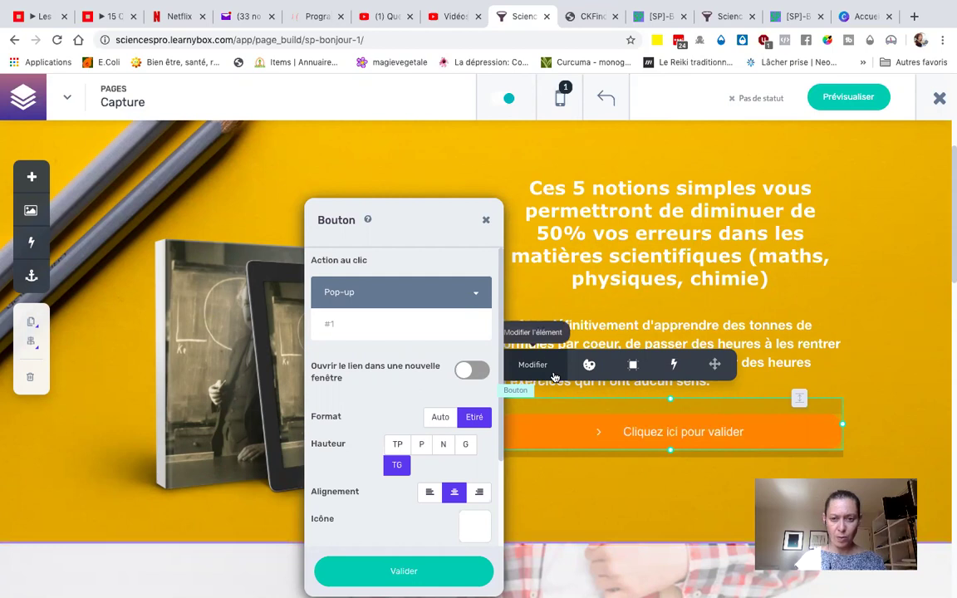
pyautogui.click(588, 374)
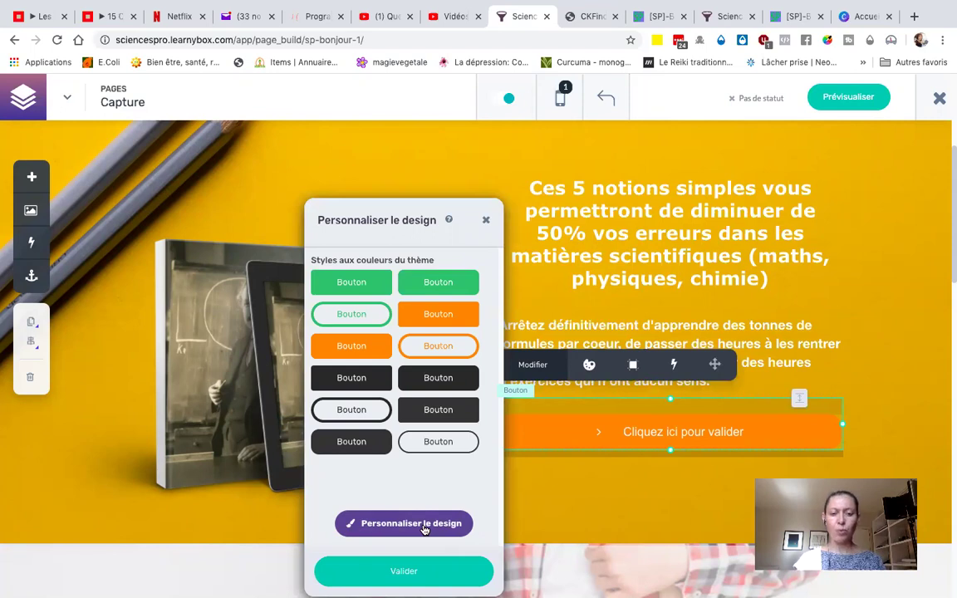
pyautogui.click(407, 522)
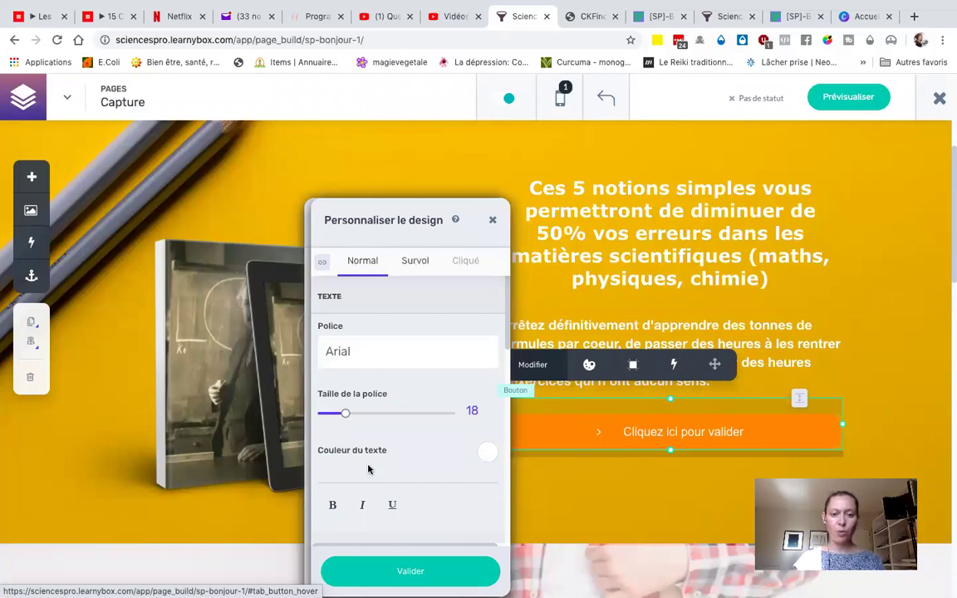
pyautogui.scroll(-3, 370, 469)
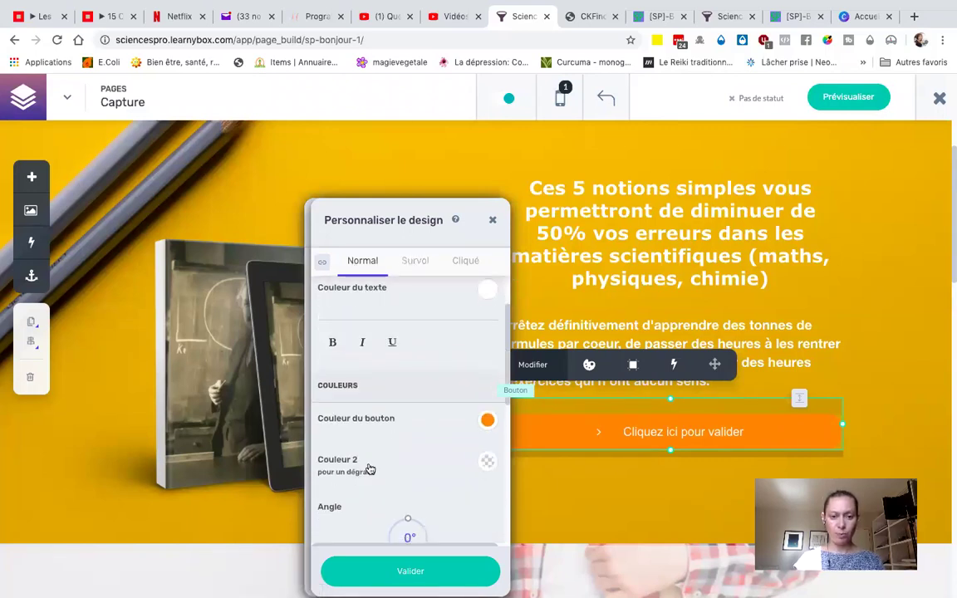
pyautogui.scroll(-3, 370, 469)
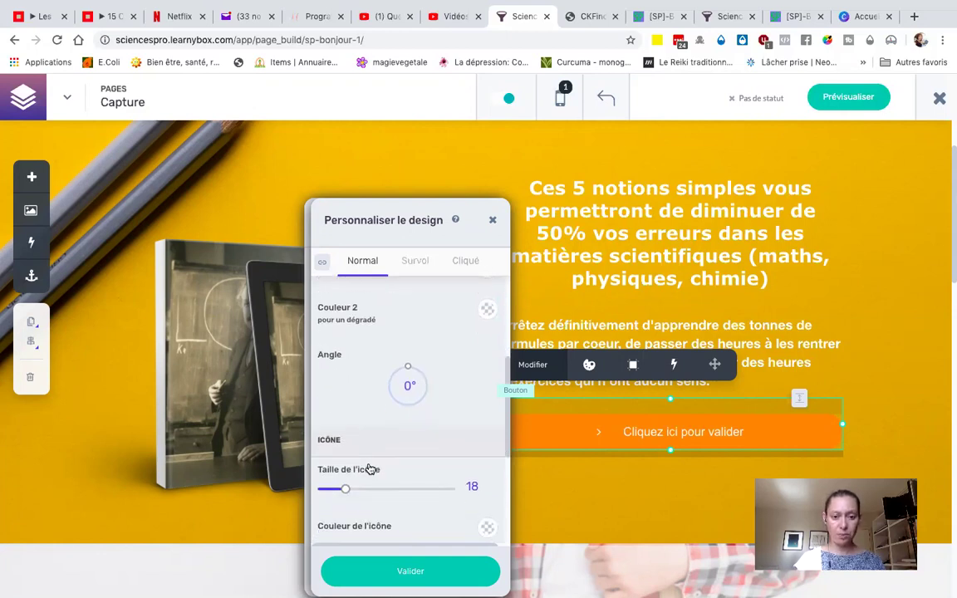
pyautogui.scroll(3, 370, 470)
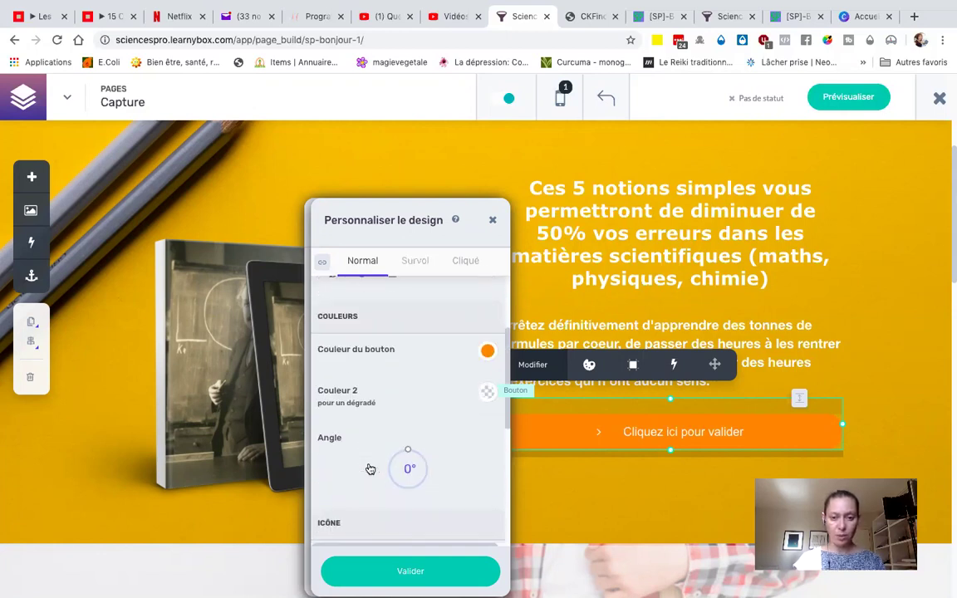
# - Set the button's normal colour to the SciencesPro green #519B15 from the desktop notes and validate the design
pyautogui.click(487, 361)
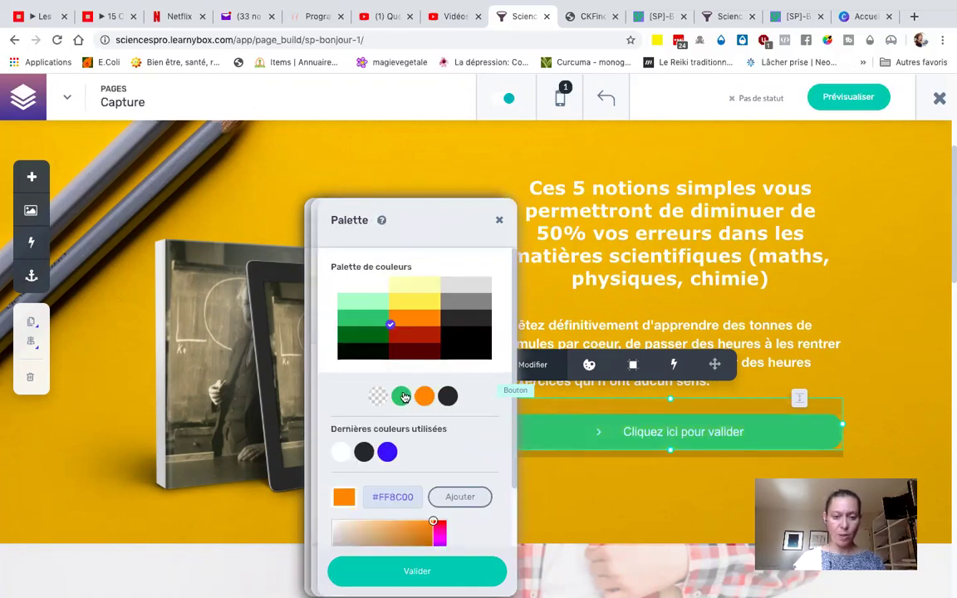
pyautogui.hotkey('ctrl', 'Left')
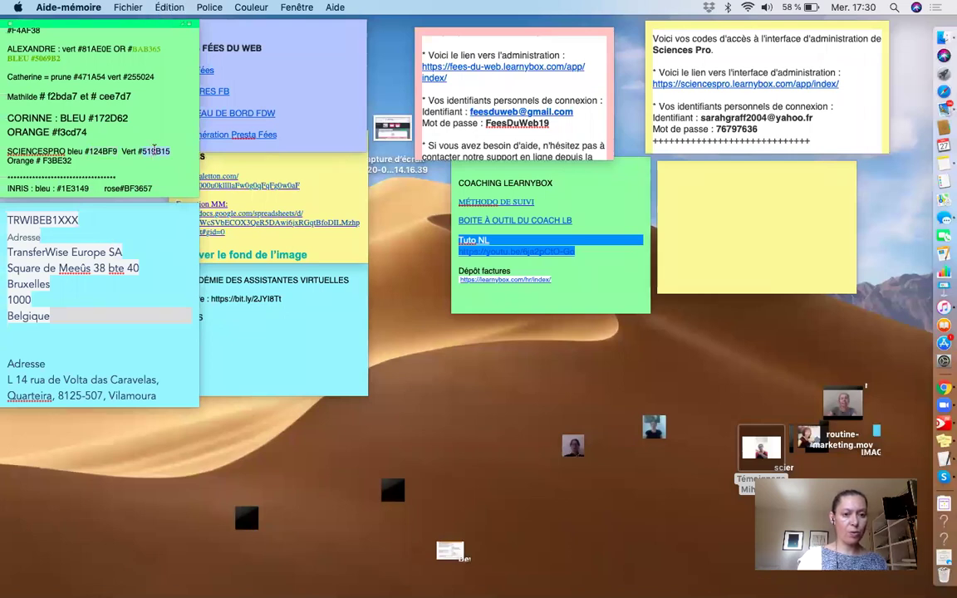
pyautogui.hotkey('ctrl', 'Right')
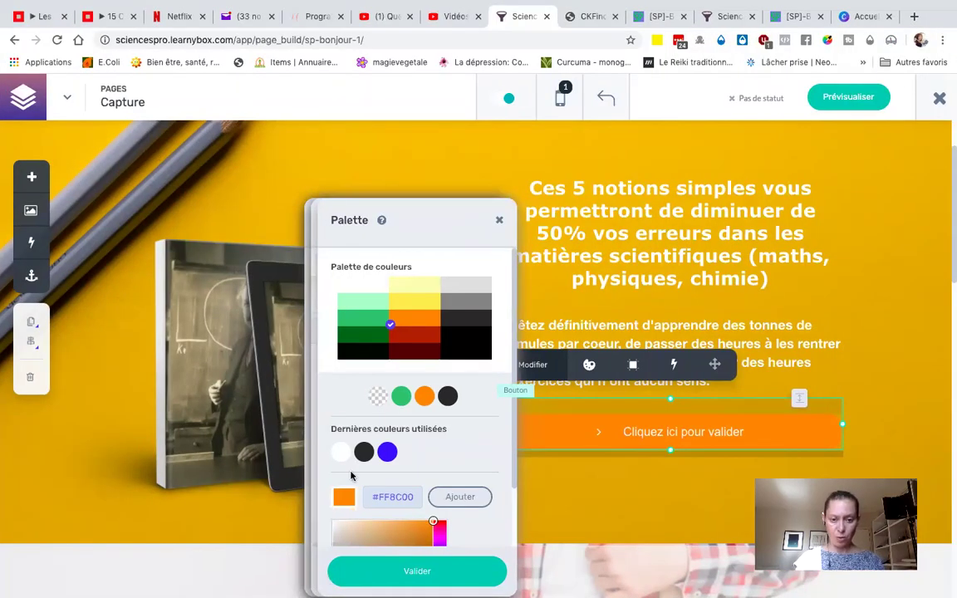
pyautogui.click(388, 495)
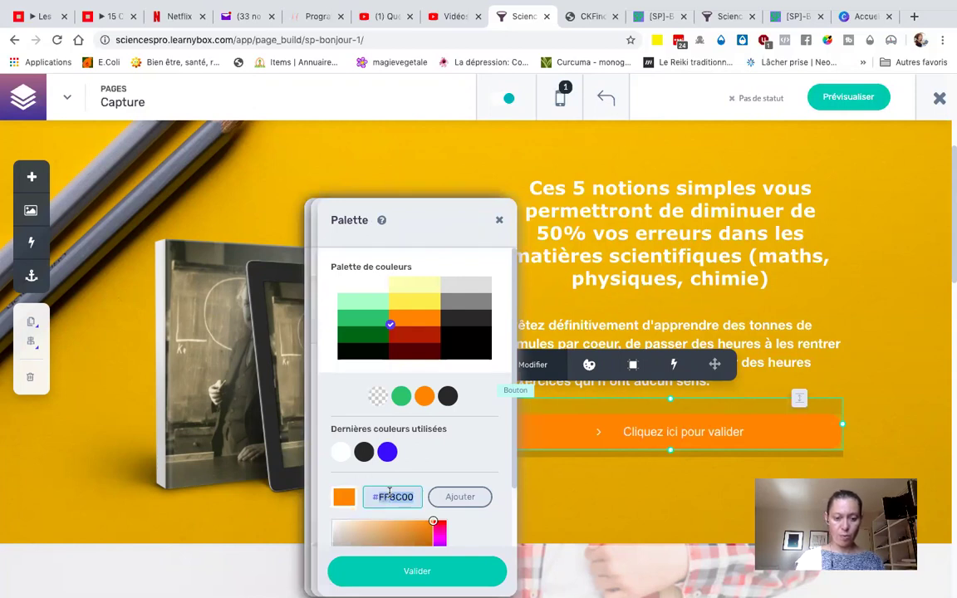
pyautogui.press('super+v')
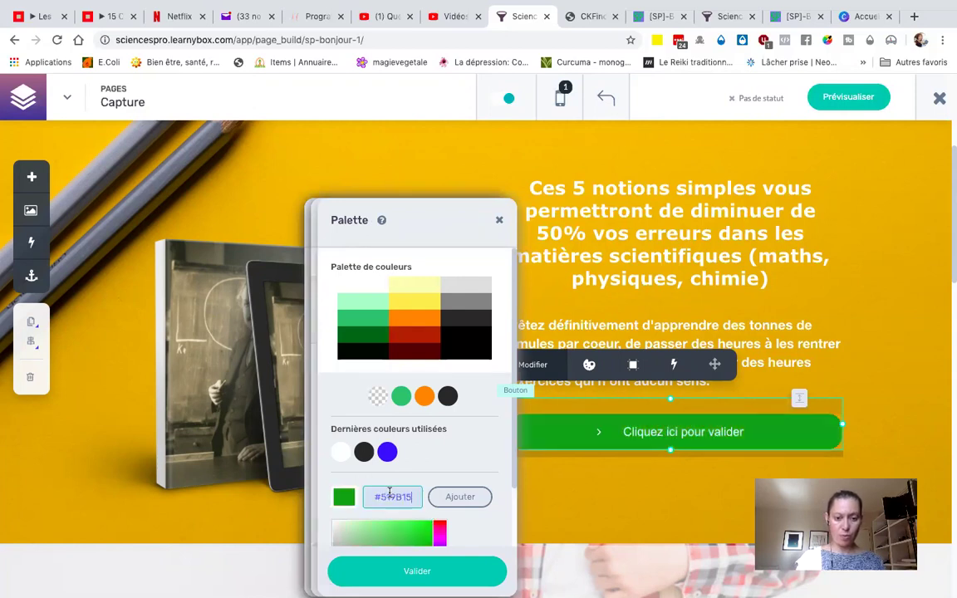
pyautogui.click(427, 574)
pyautogui.click(427, 574)
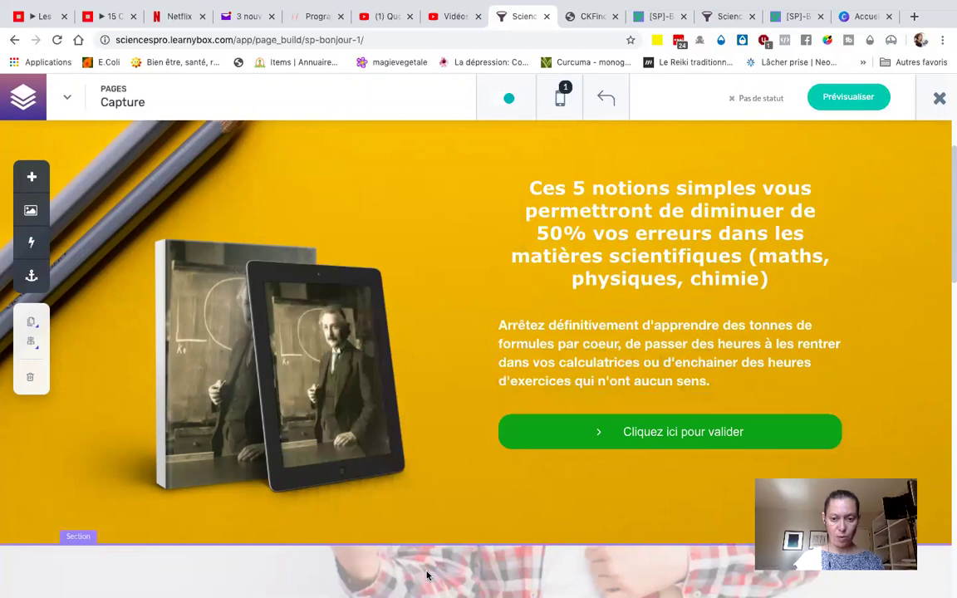
# - Set the hover-state colour of the "Cliquez ici pour valider" button to the recently used blue and validate the design
pyautogui.click(587, 445)
pyautogui.click(586, 445)
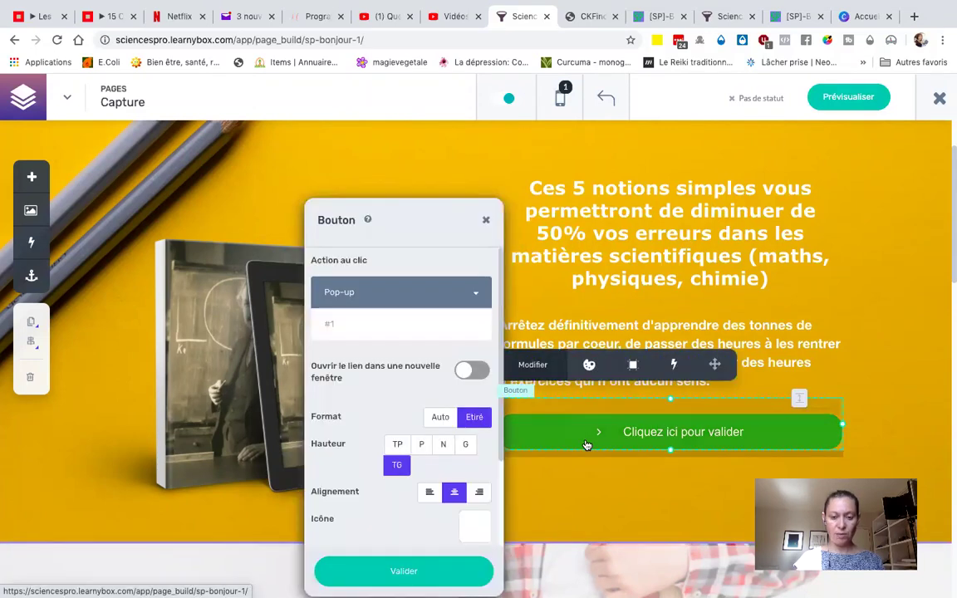
pyautogui.click(589, 364)
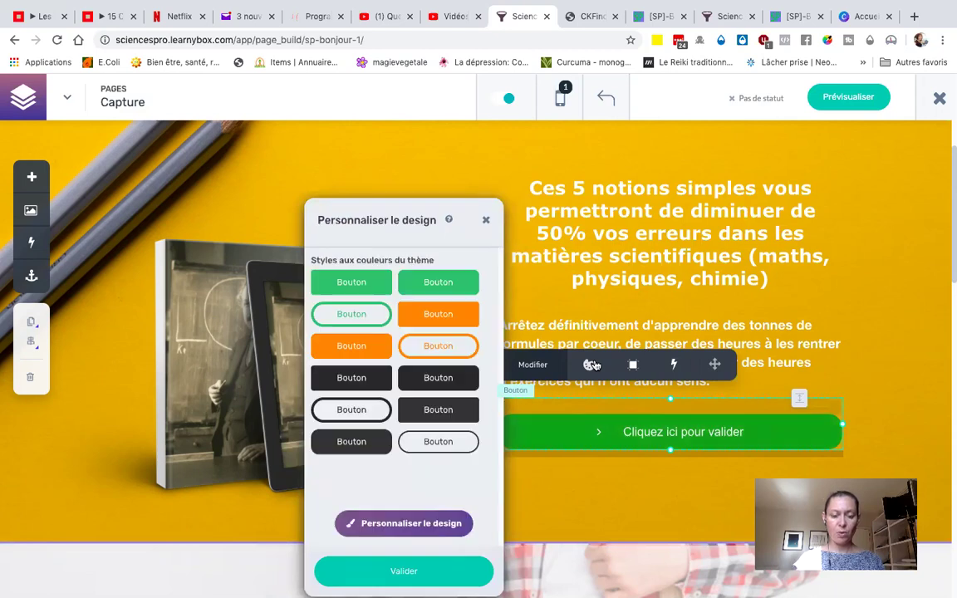
pyautogui.click(418, 524)
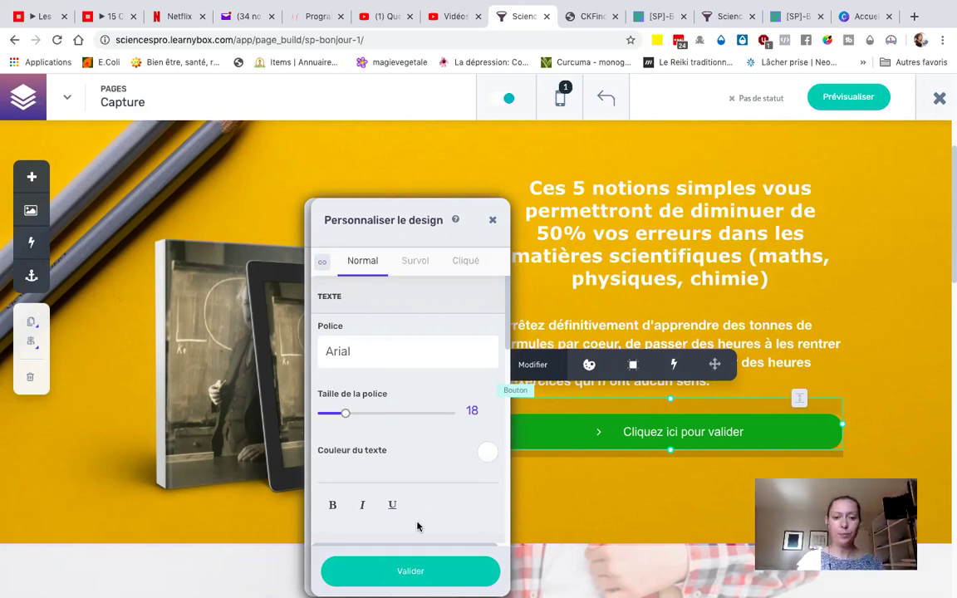
pyautogui.scroll(-3, 418, 525)
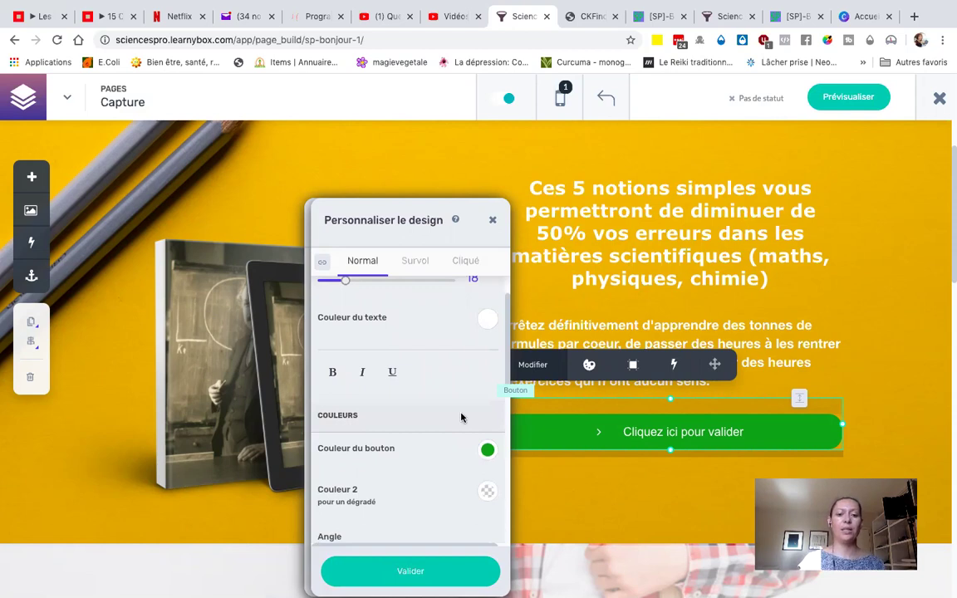
pyautogui.click(417, 262)
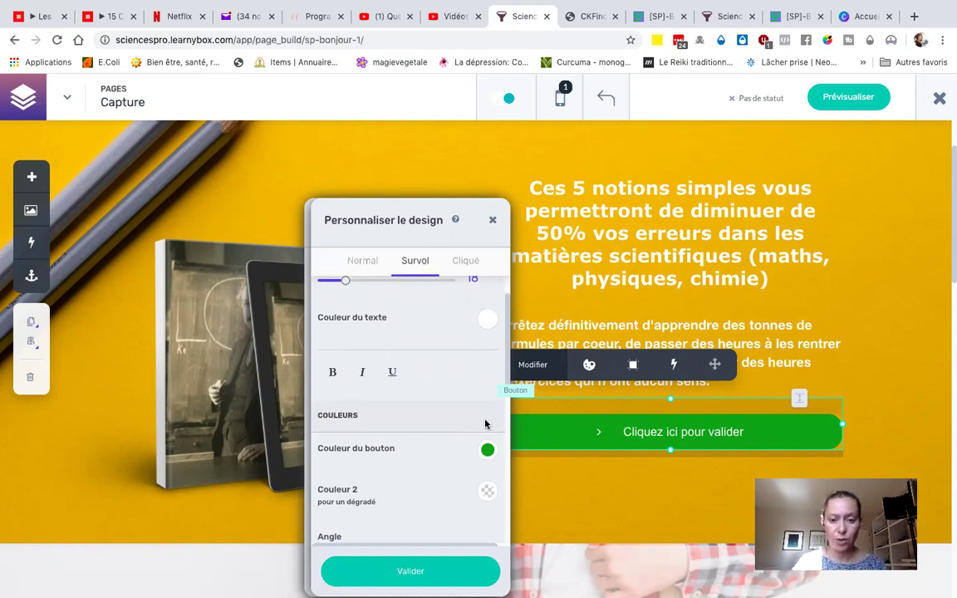
pyautogui.click(489, 453)
pyautogui.click(388, 454)
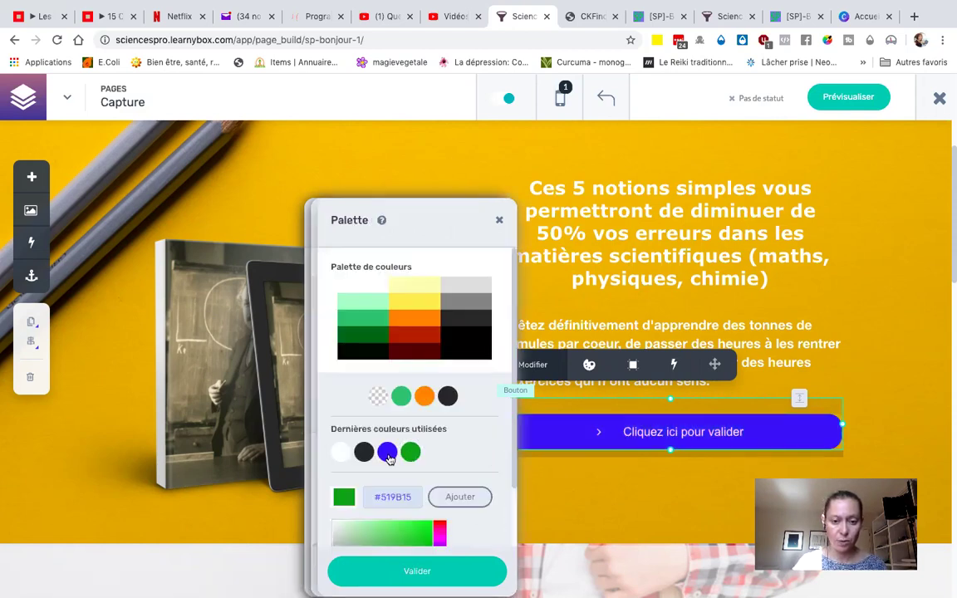
pyautogui.click(417, 571)
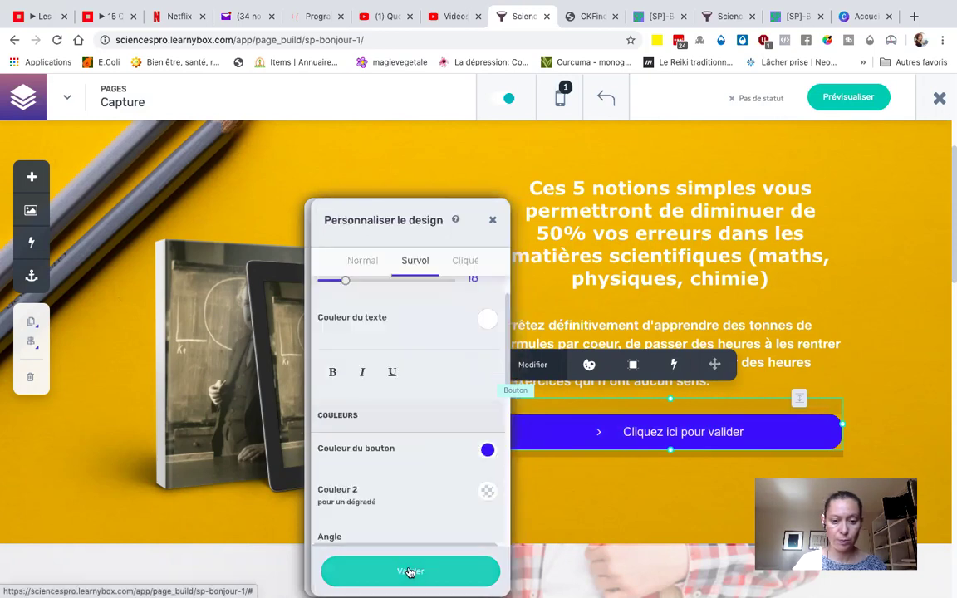
pyautogui.click(407, 572)
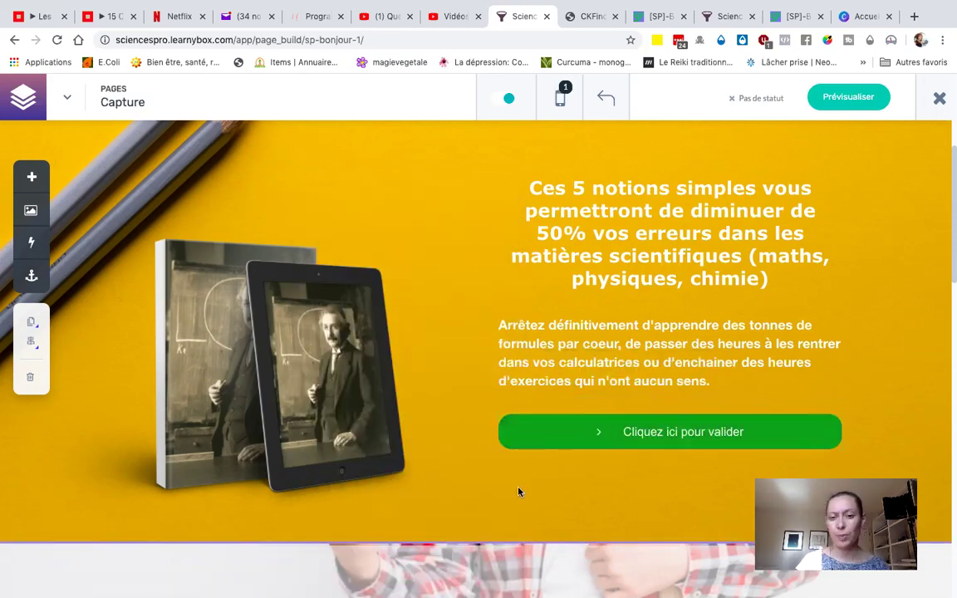
# - Check the height setting of the separator under the header title and close its settings
pyautogui.scroll(2, 655, 343)
pyautogui.scroll(4, 655, 343)
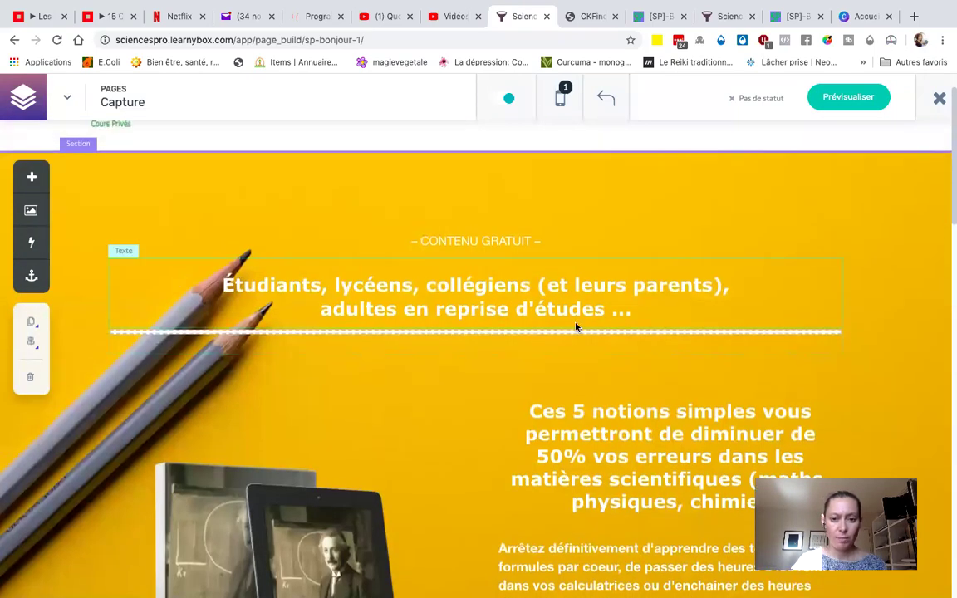
pyautogui.click(577, 332)
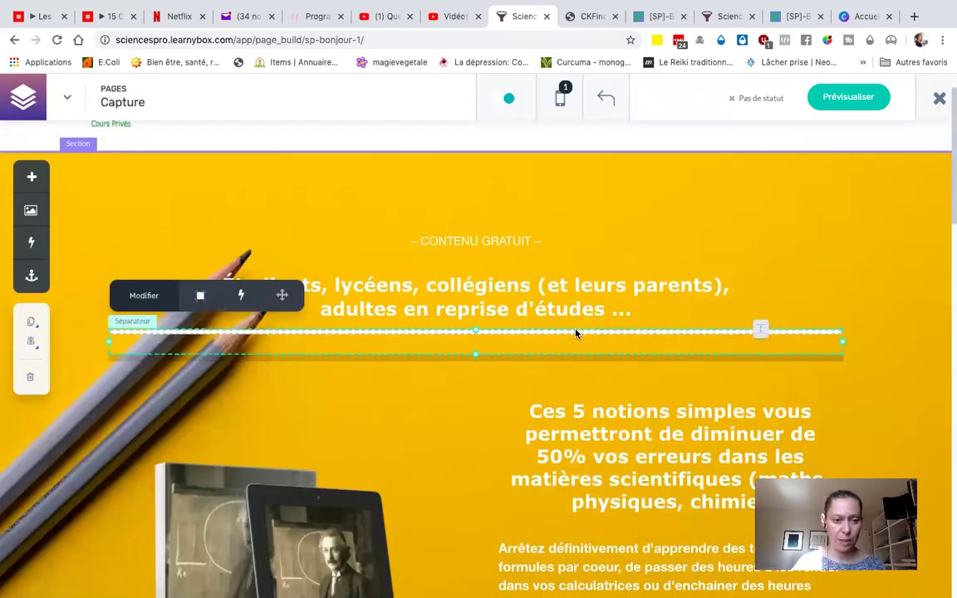
pyautogui.click(202, 296)
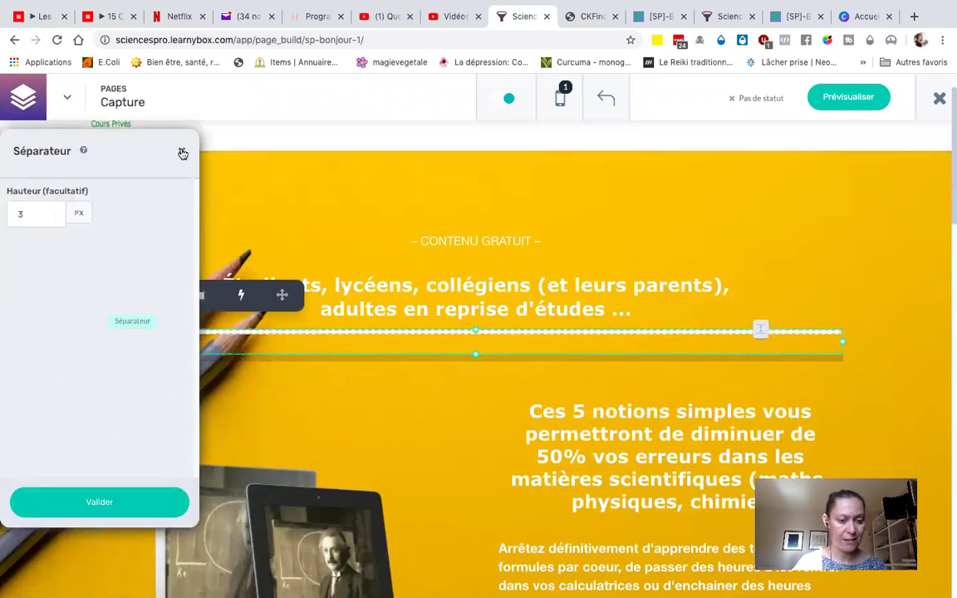
pyautogui.click(90, 509)
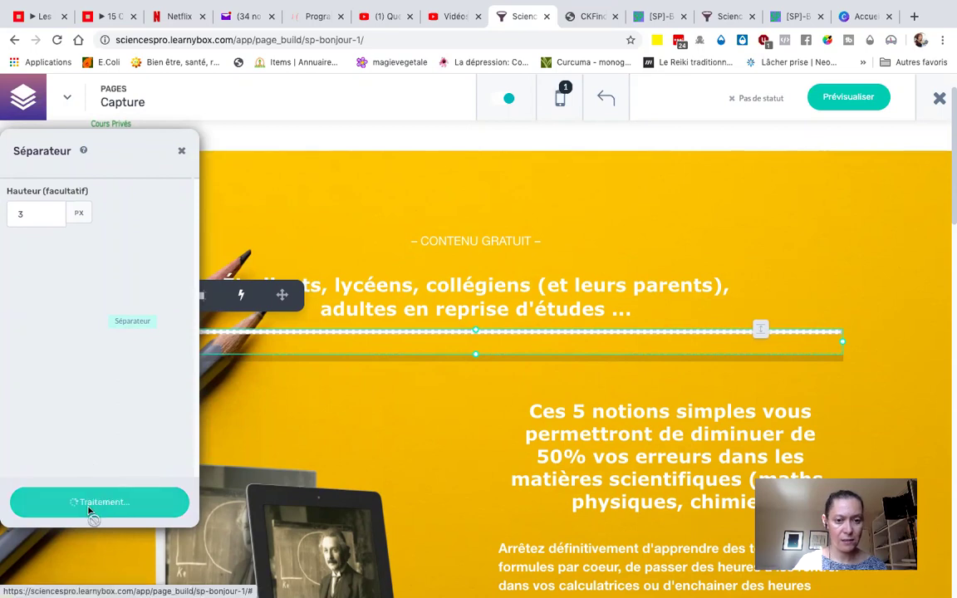
# - Open the design settings of the column containing the "Ces 5 notions simples" text and the validation button
pyautogui.scroll(-3, 279, 425)
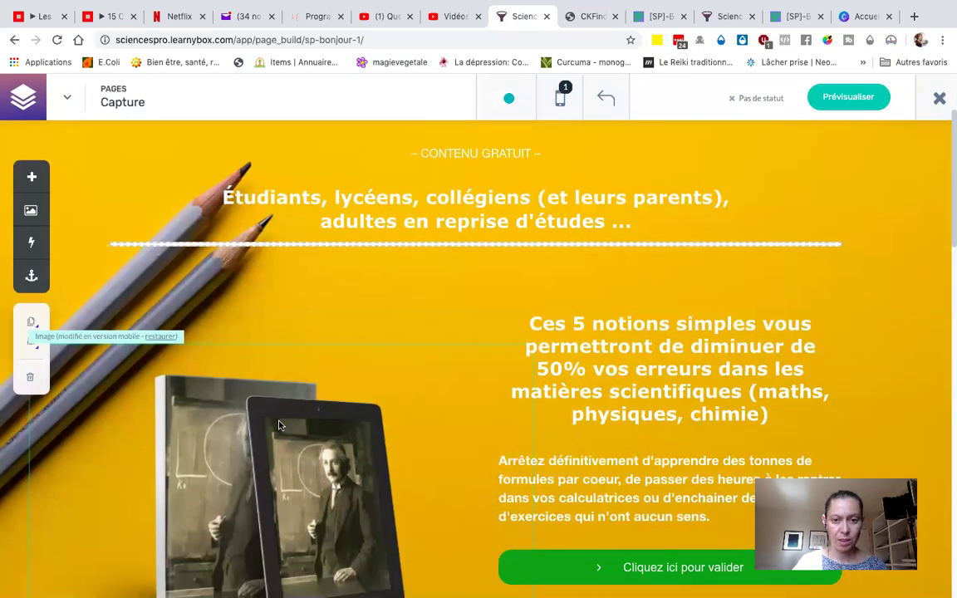
pyautogui.scroll(-3, 441, 216)
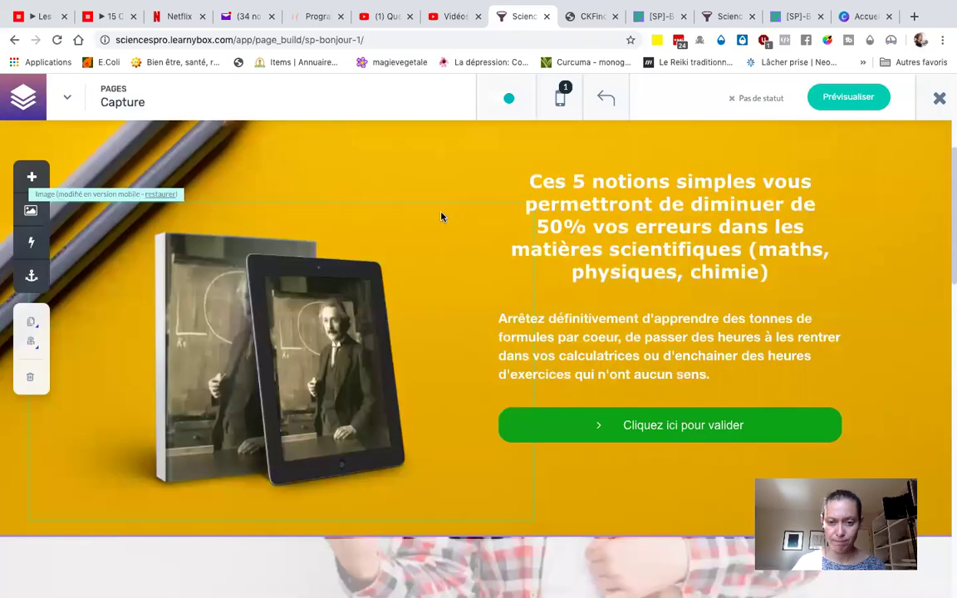
pyautogui.click(635, 263)
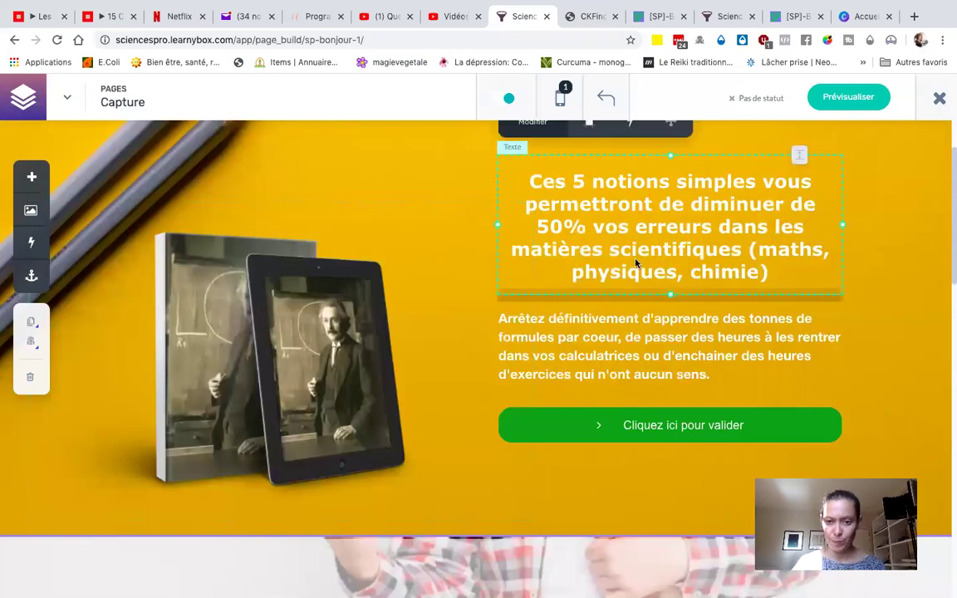
pyautogui.scroll(2, 645, 312)
pyautogui.scroll(1, 581, 290)
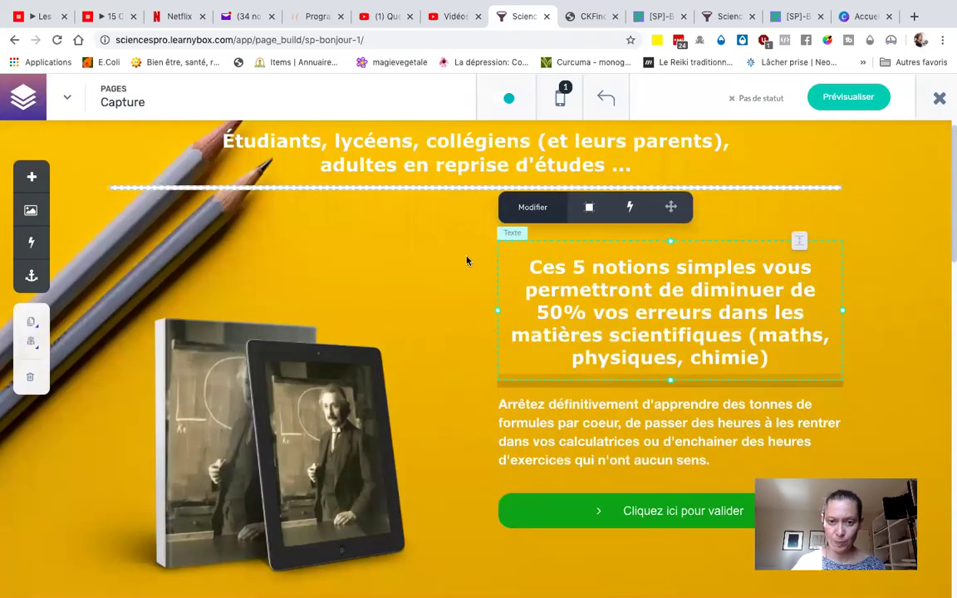
pyautogui.click(420, 230)
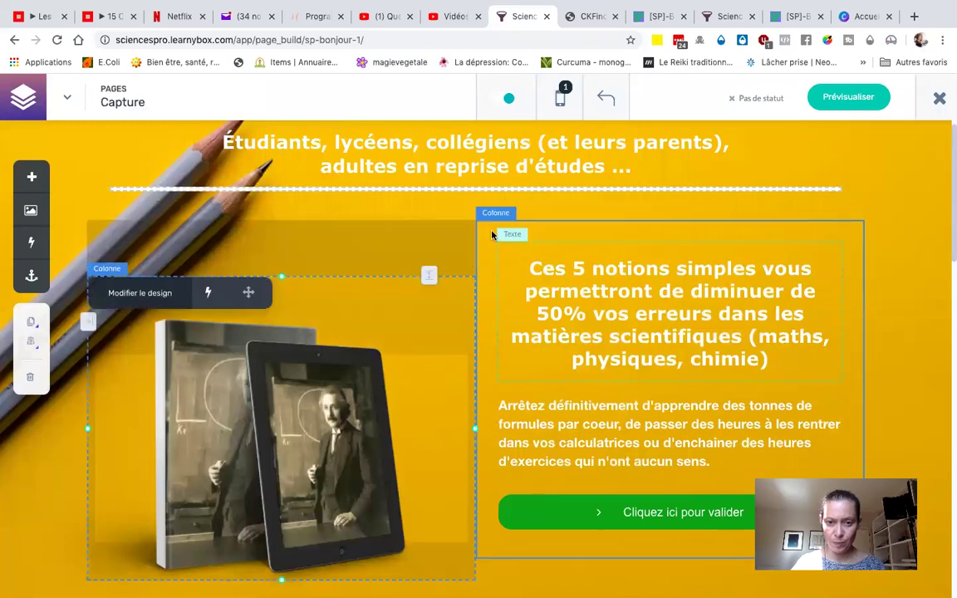
pyautogui.click(490, 234)
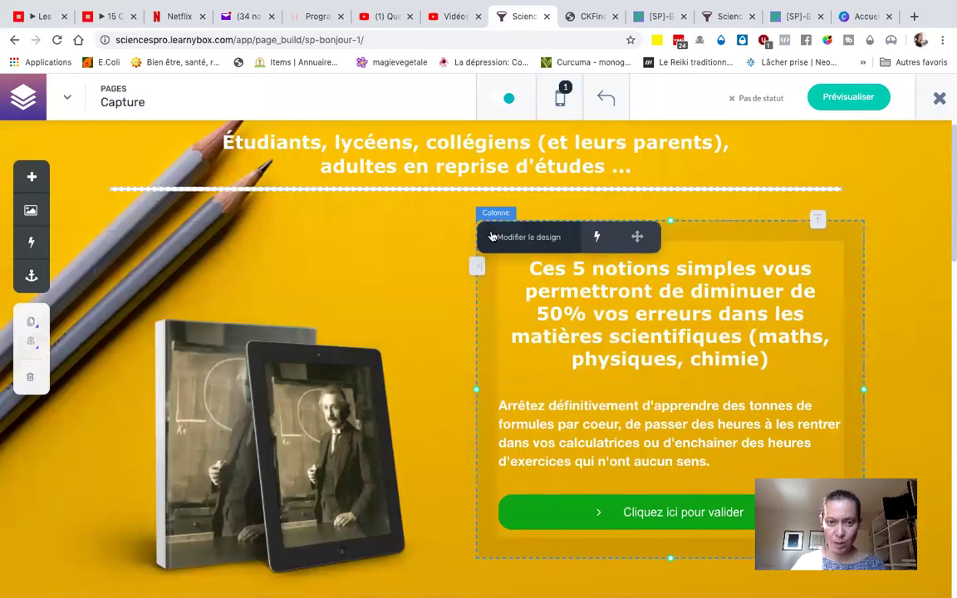
pyautogui.click(515, 239)
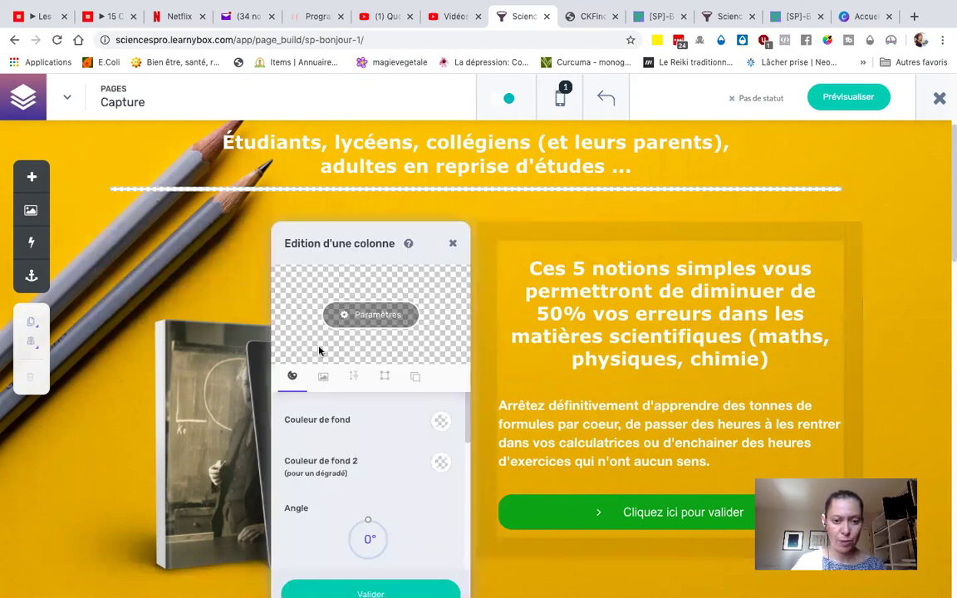
# - Apply the first green border style to the "Ces 5 notions simples" column and set its border width to 5
pyautogui.click(384, 376)
pyautogui.click(334, 443)
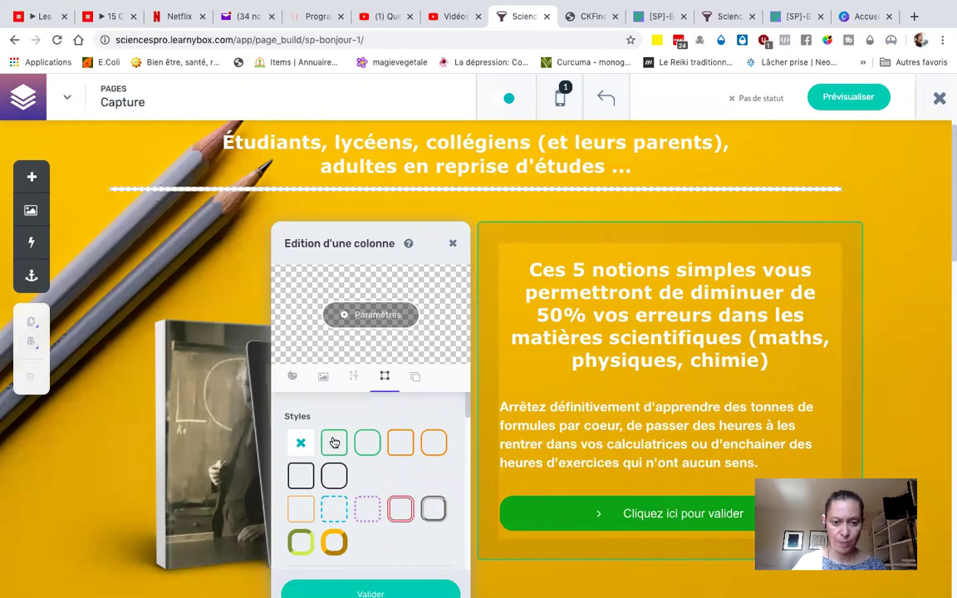
pyautogui.click(300, 513)
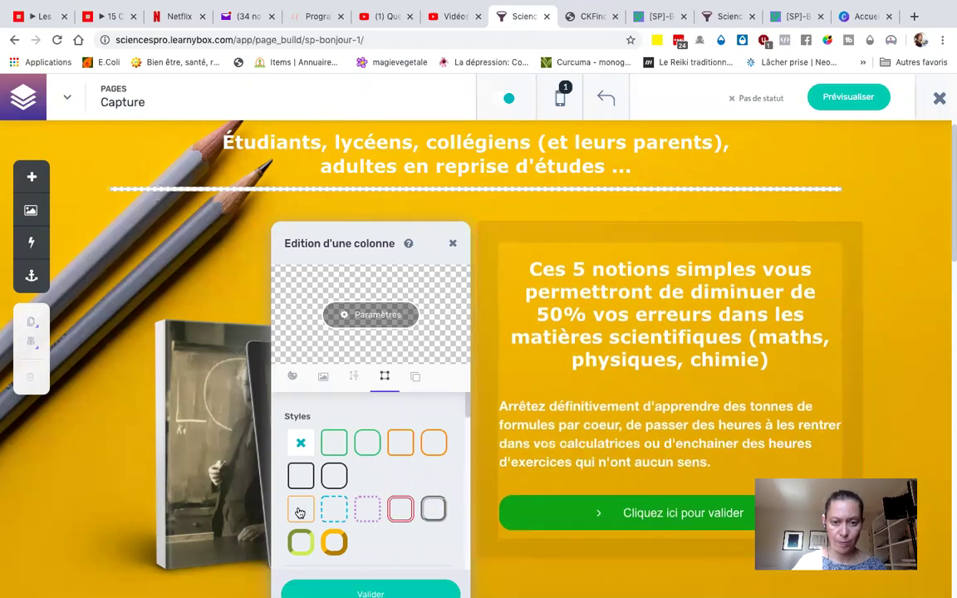
pyautogui.click(335, 444)
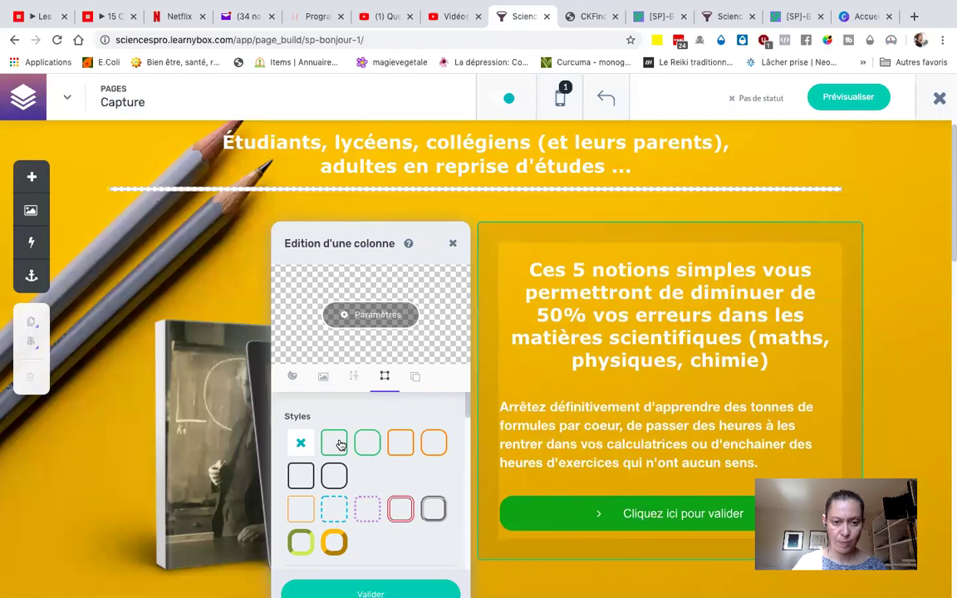
pyautogui.scroll(-3, 370, 462)
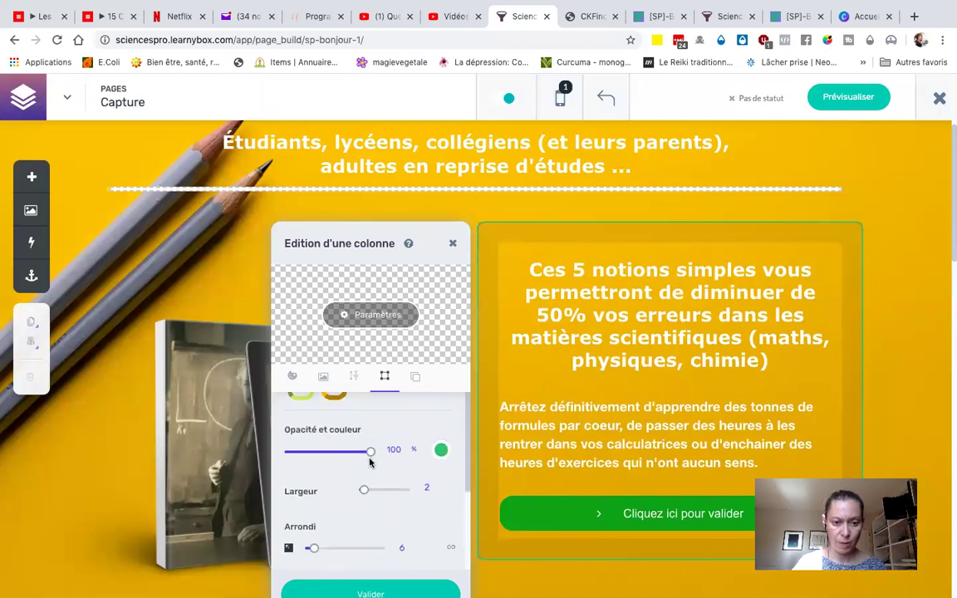
pyautogui.moveTo(363, 494); pyautogui.dragTo(365, 494)
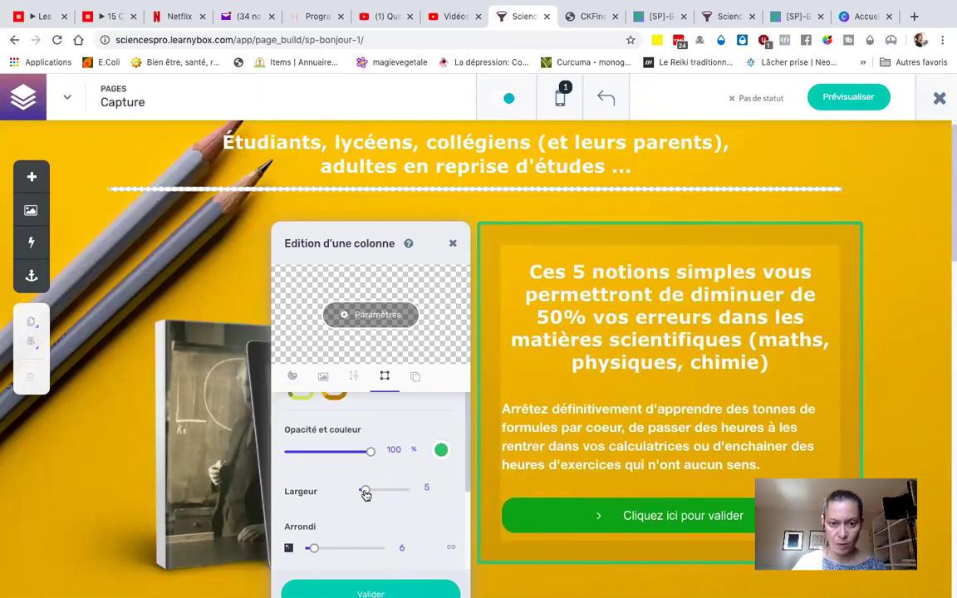
# - Set the column's border colour to the recently used blue and validate the column design
pyautogui.click(440, 450)
pyautogui.click(348, 475)
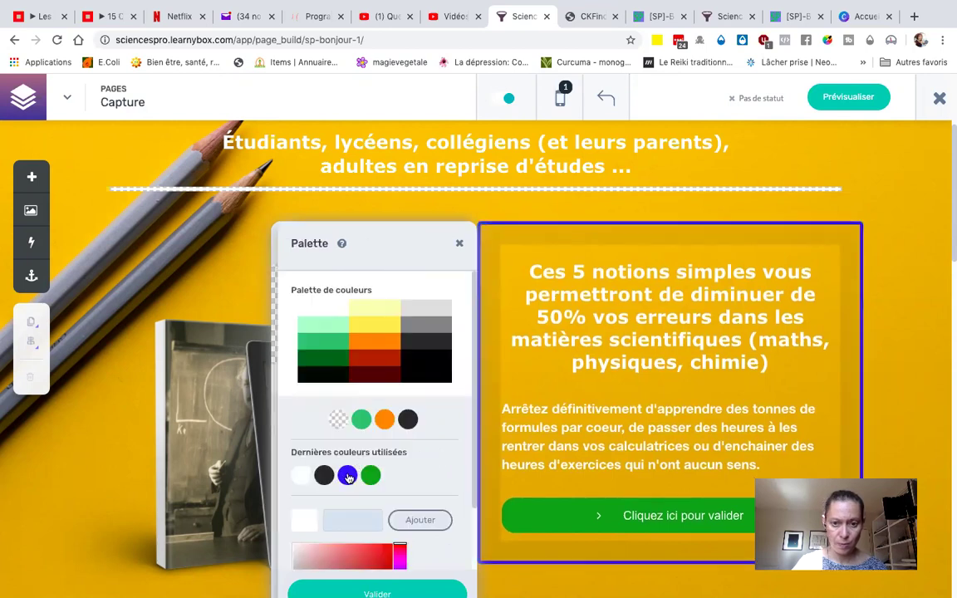
pyautogui.click(377, 592)
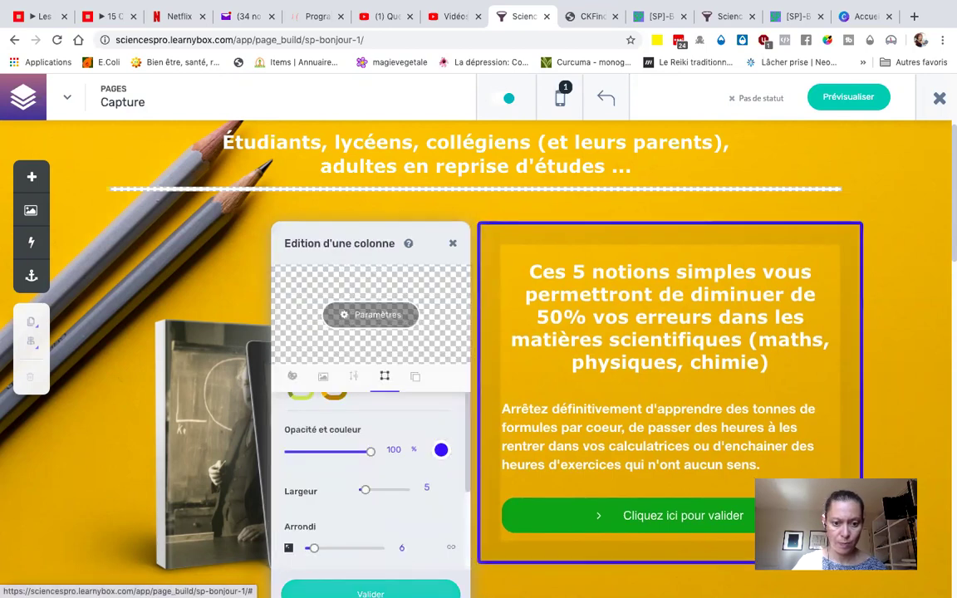
pyautogui.click(370, 592)
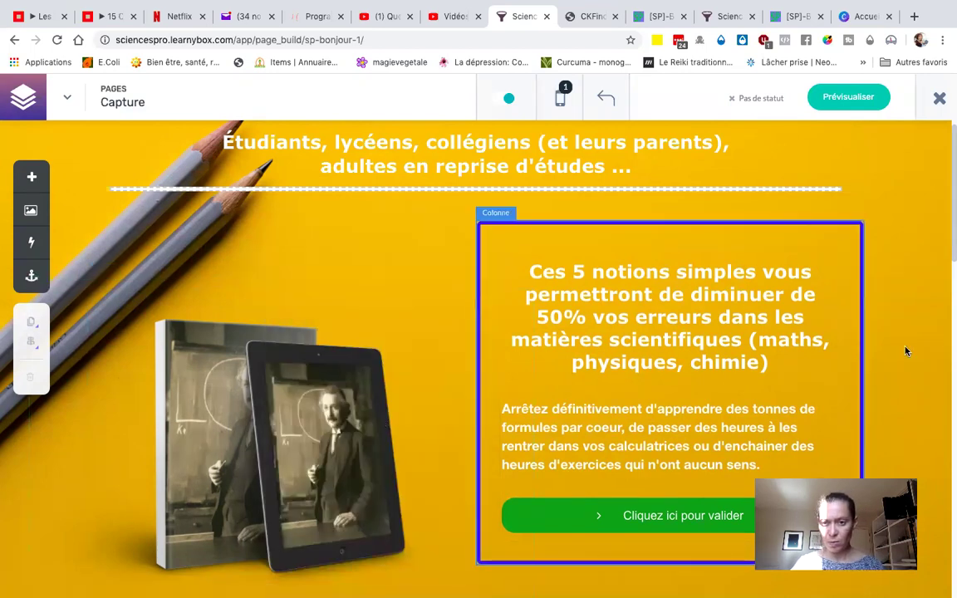
# - Preview the Capture page and check the framed column below the header title
pyautogui.scroll(-2, 905, 351)
pyautogui.click(848, 104)
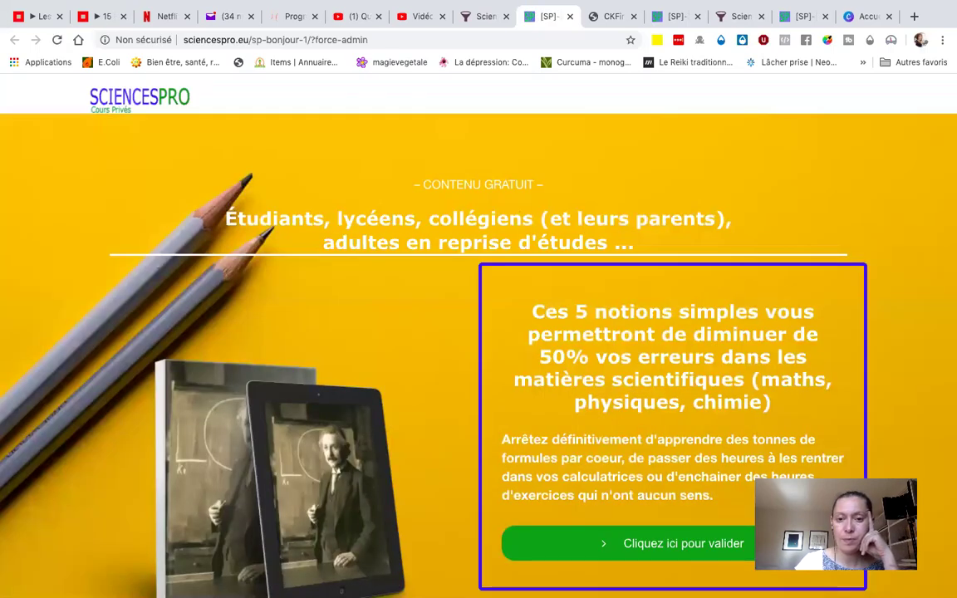
pyautogui.scroll(-2, 772, 217)
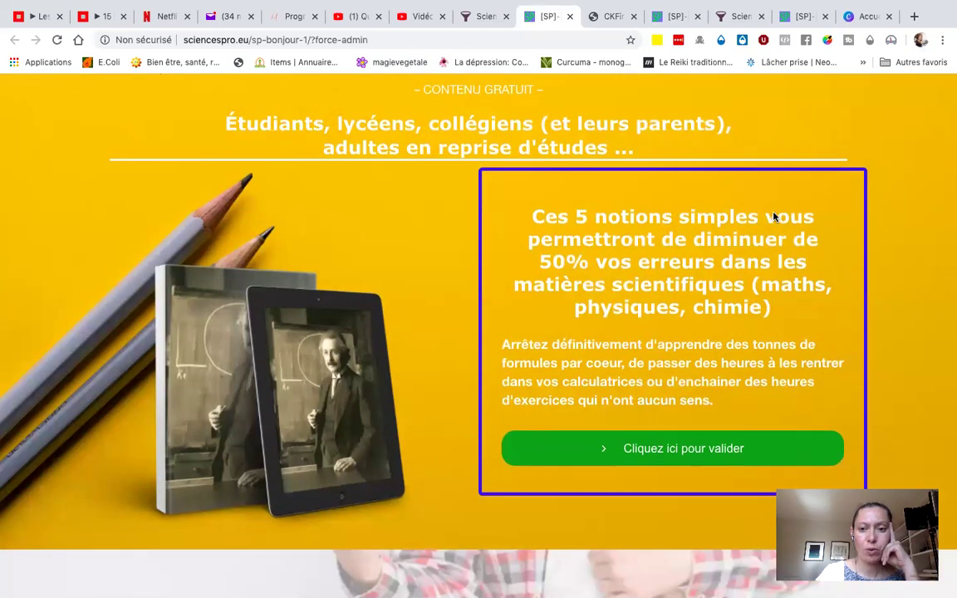
# - Return to the page editor and increase the space below the header column, above the framed text column
pyautogui.click(484, 15)
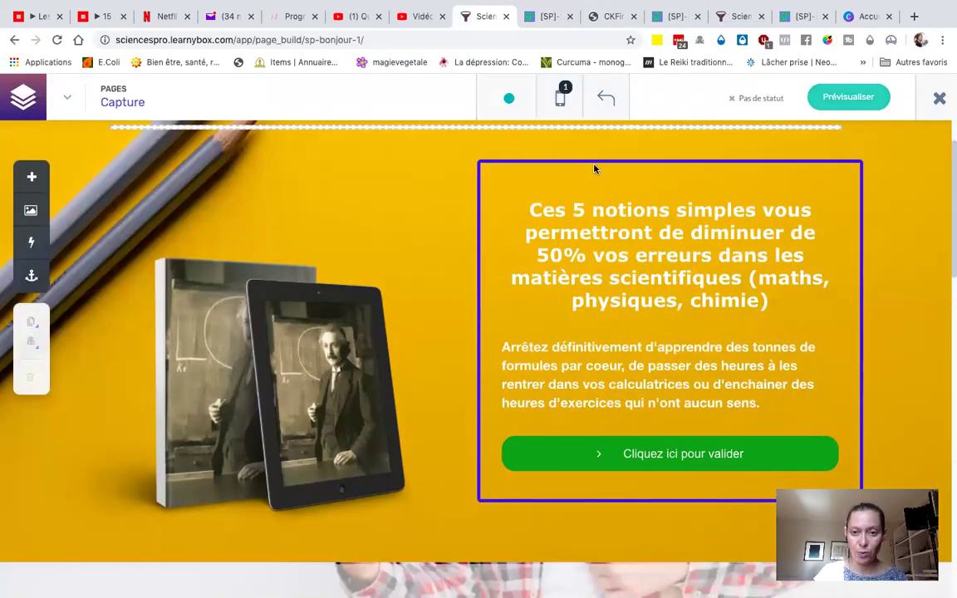
pyautogui.scroll(2, 594, 167)
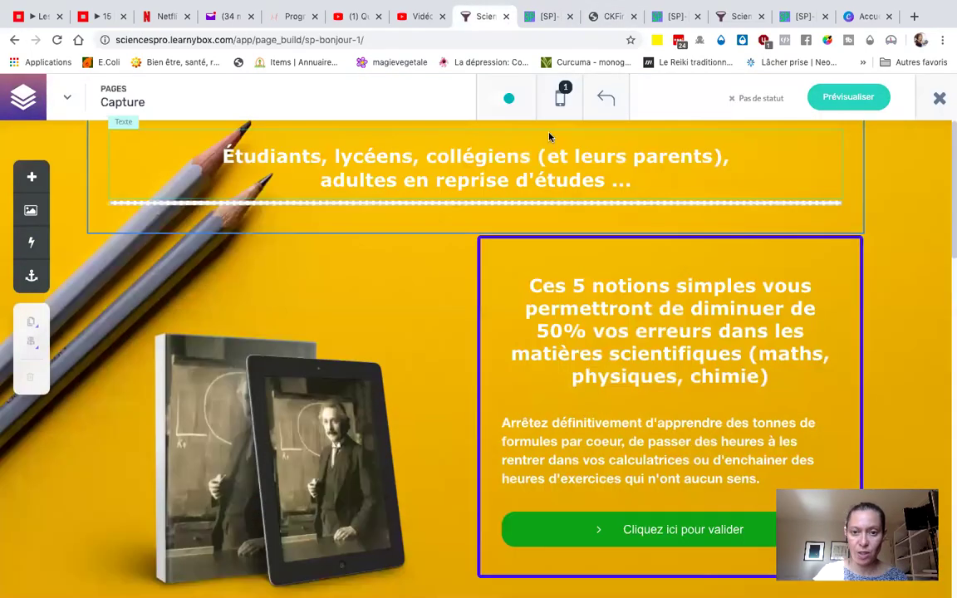
pyautogui.click(484, 207)
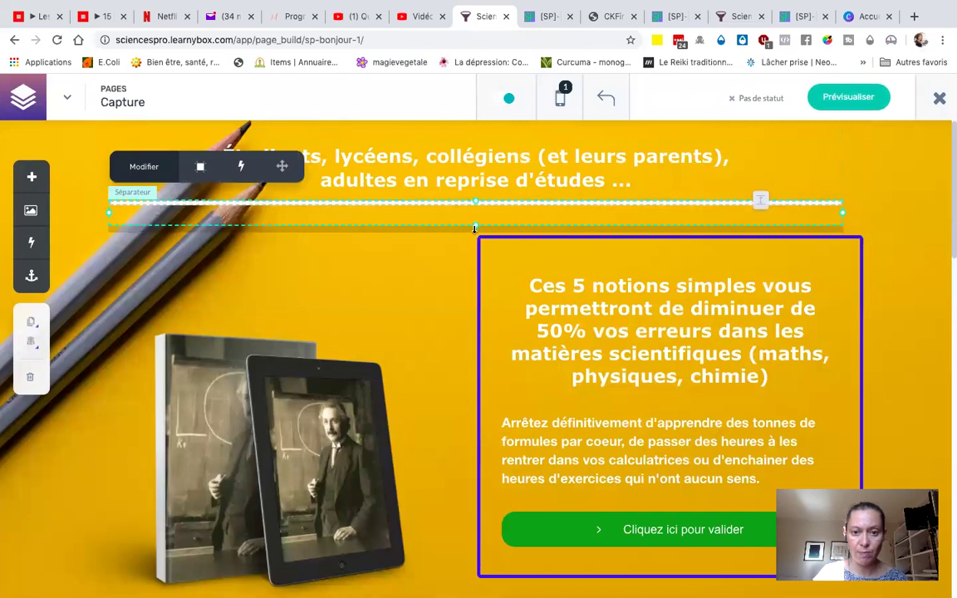
pyautogui.click(475, 229)
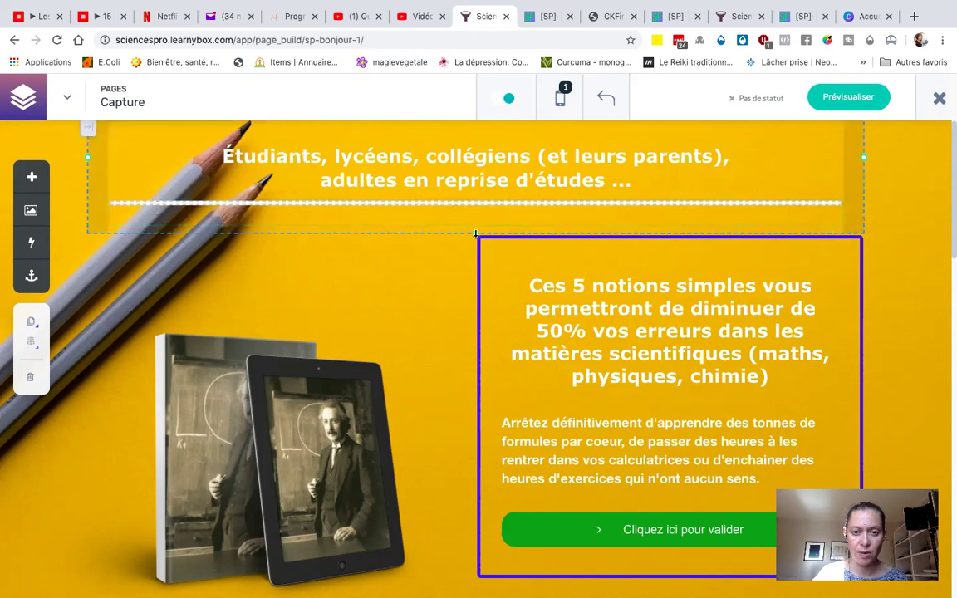
pyautogui.moveTo(476, 248); pyautogui.dragTo(477, 291)
# - Reload the page preview and examine the spacing between the header separator and the framed column
pyautogui.click(548, 18)
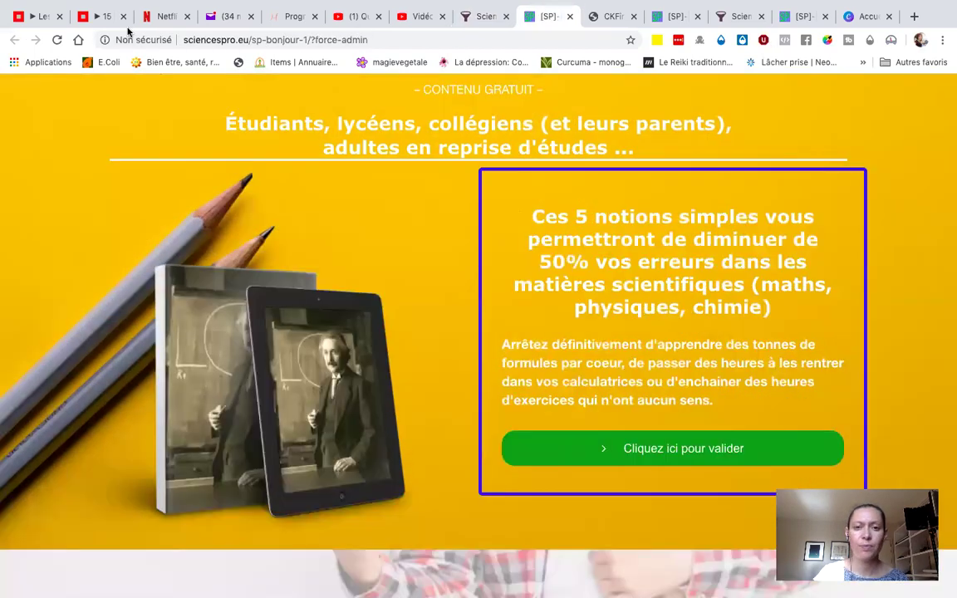
pyautogui.click(58, 39)
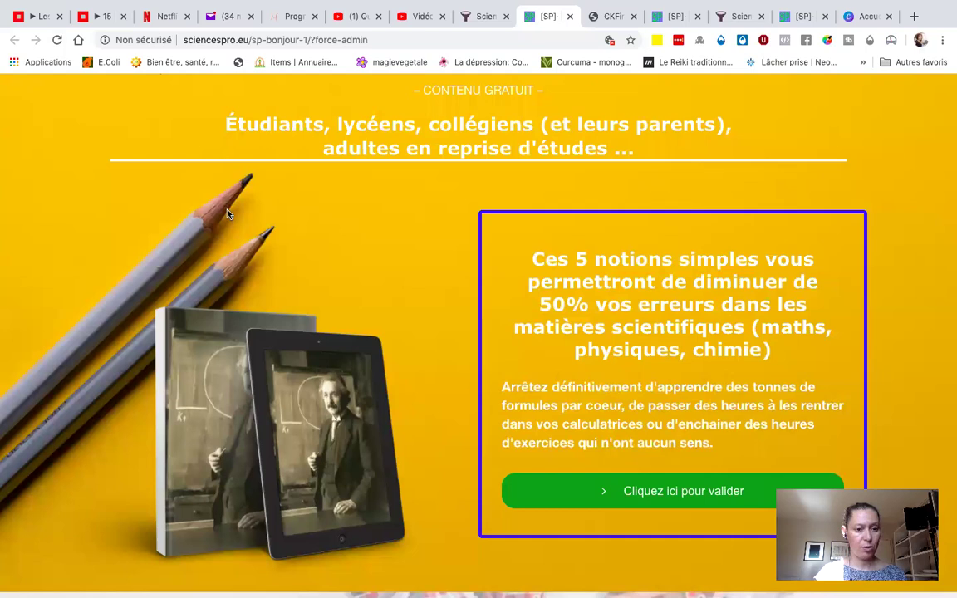
pyautogui.scroll(-5, 227, 213)
pyautogui.scroll(3, 228, 213)
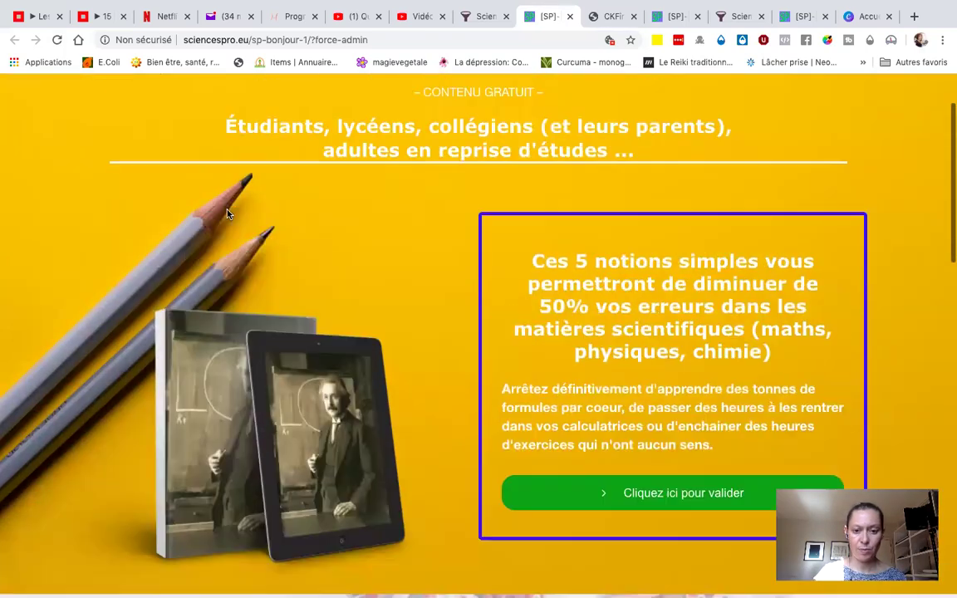
pyautogui.scroll(-1, 228, 213)
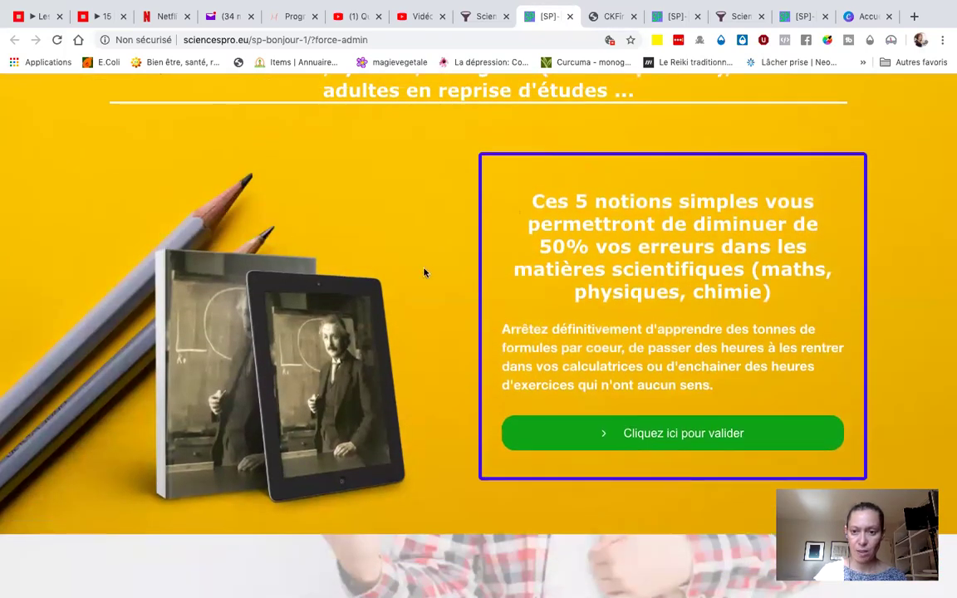
pyautogui.scroll(3, 440, 241)
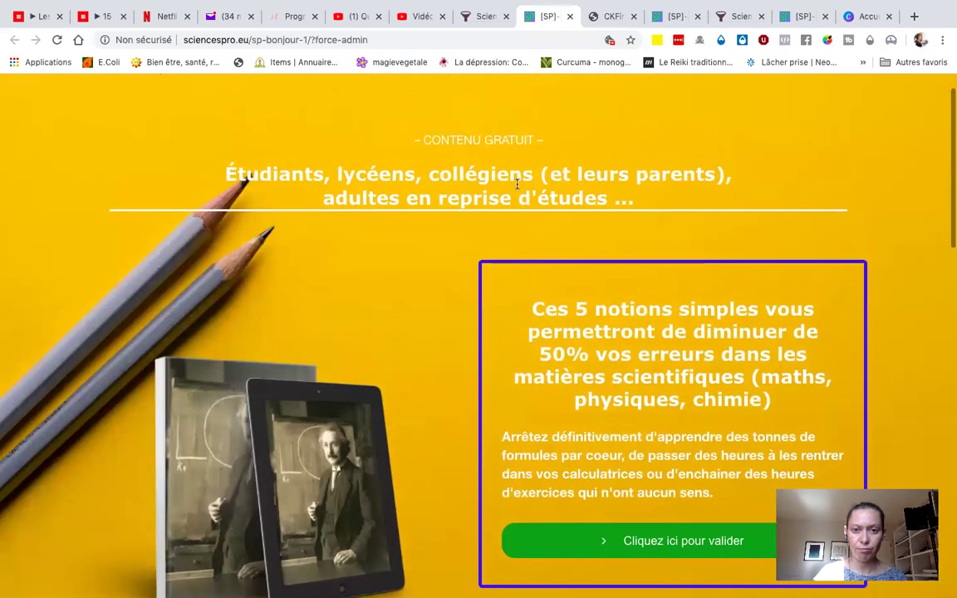
# - Back in the page editor, apply the lighter orange theme to the header title's separator and open its custom design settings
pyautogui.click(486, 14)
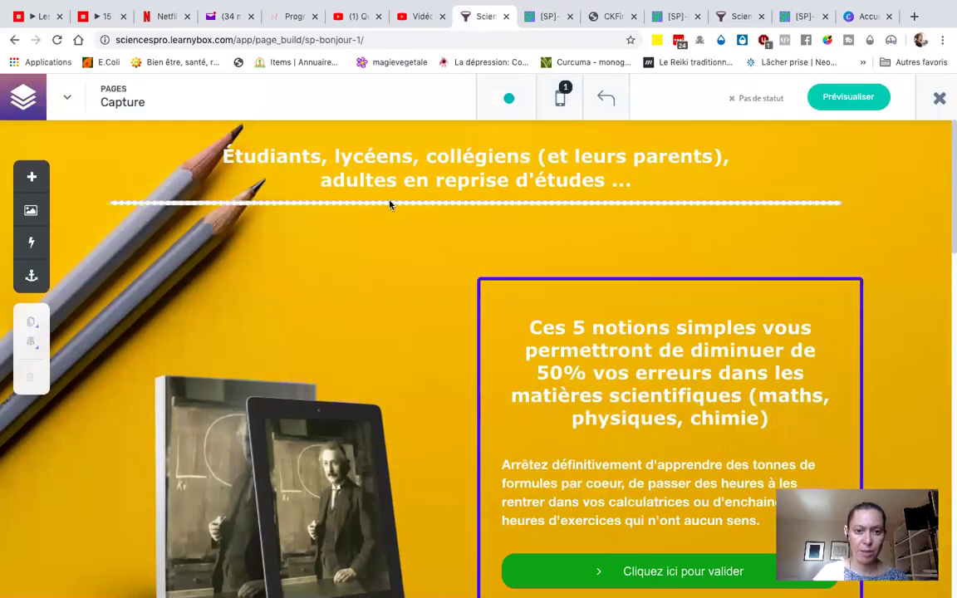
pyautogui.click(390, 205)
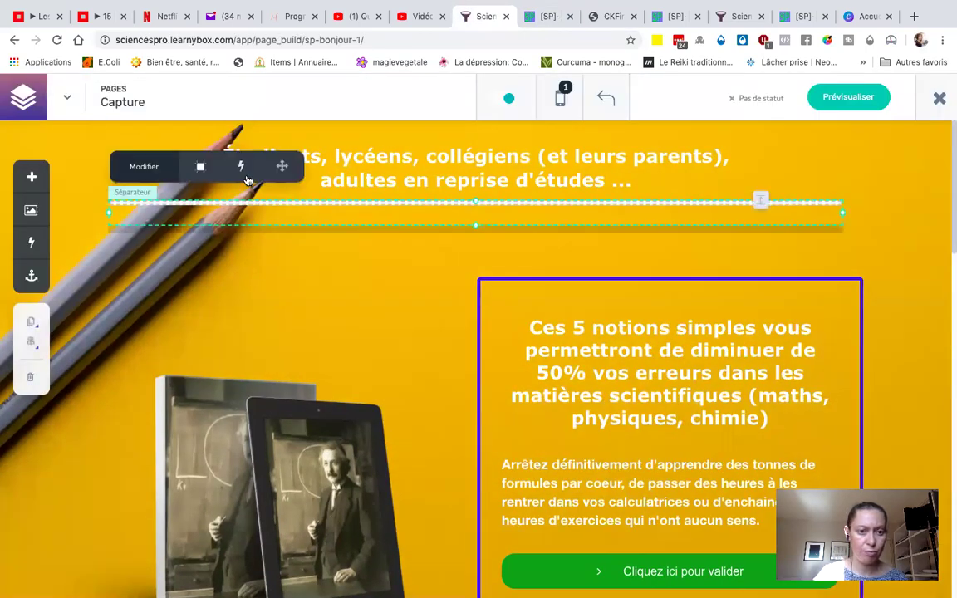
pyautogui.click(144, 167)
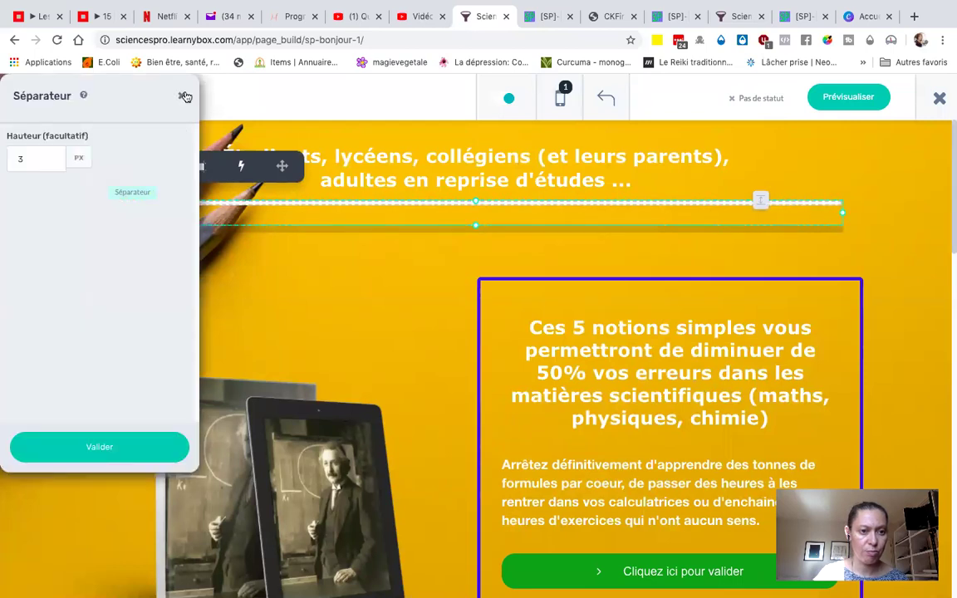
pyautogui.click(204, 168)
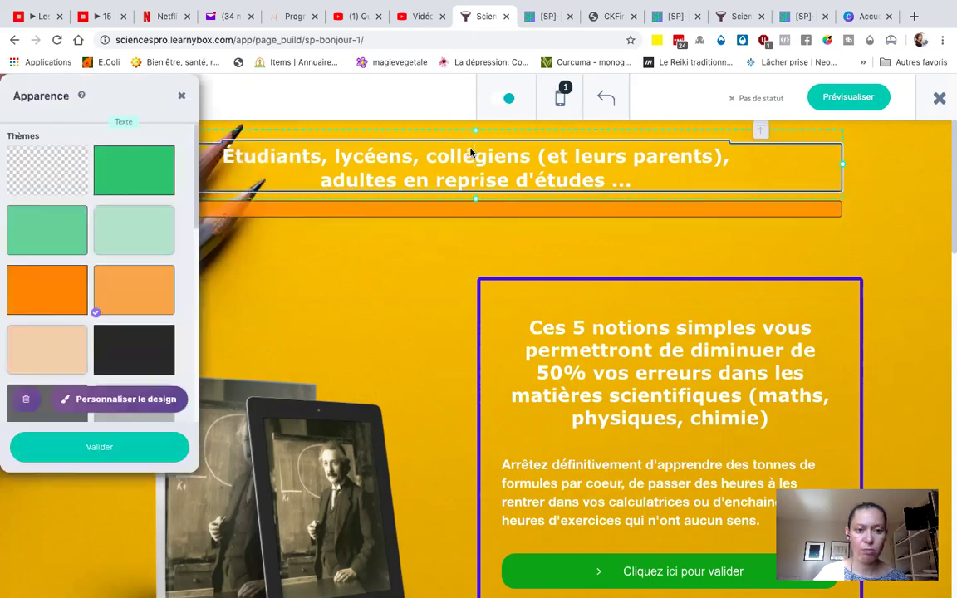
pyautogui.click(149, 401)
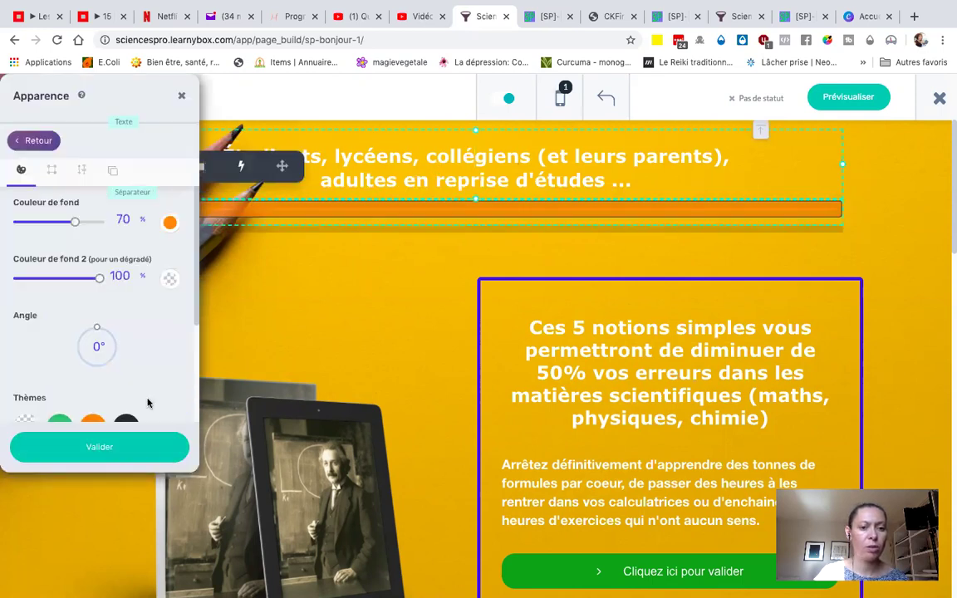
# - Set the separator's background colour to the recently used blue and validate its appearance
pyautogui.click(170, 224)
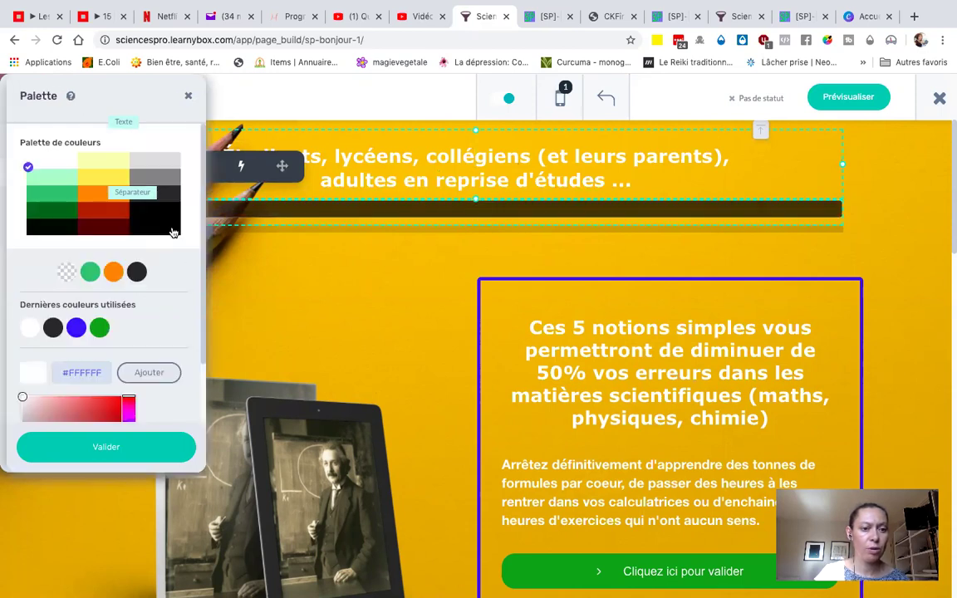
pyautogui.click(75, 328)
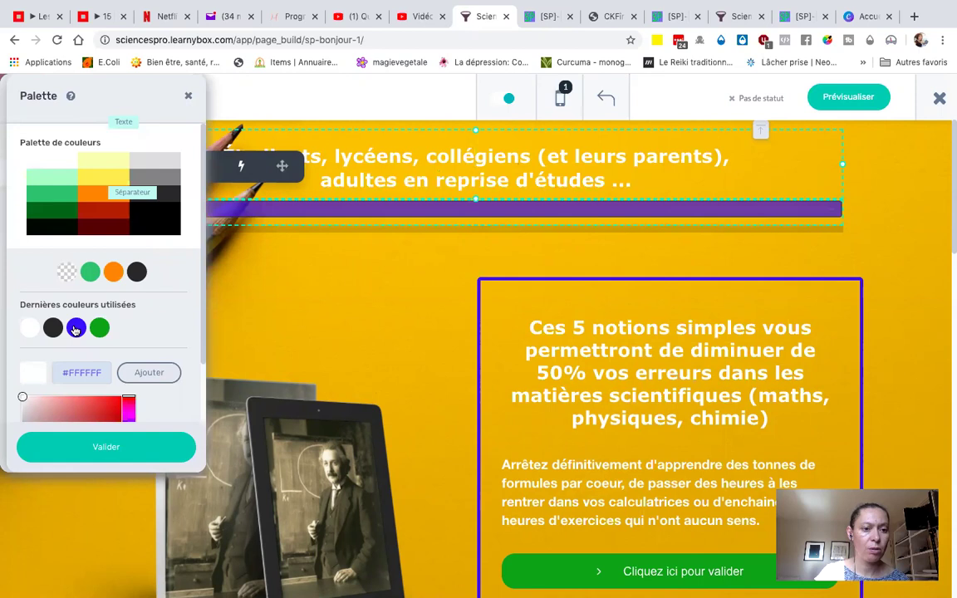
pyautogui.click(107, 448)
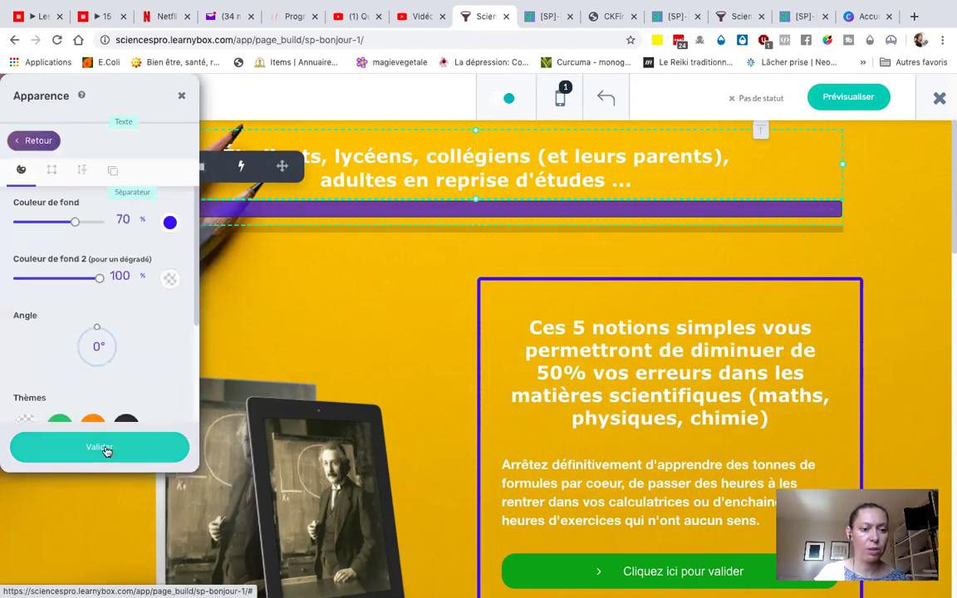
pyautogui.click(100, 448)
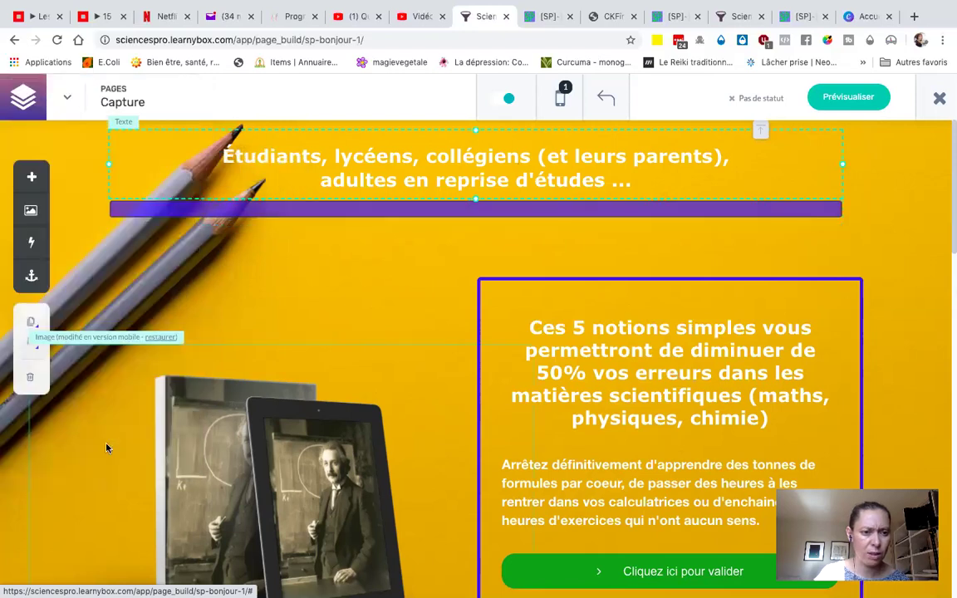
# - Try the solid green theme on the separator below the header title and close its settings
pyautogui.click(210, 216)
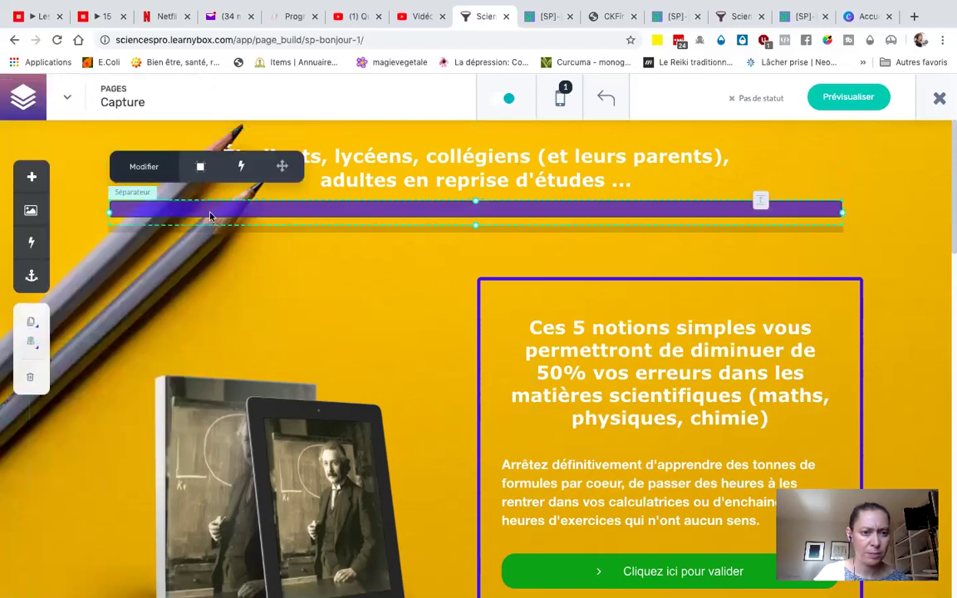
pyautogui.doubleClick(210, 216)
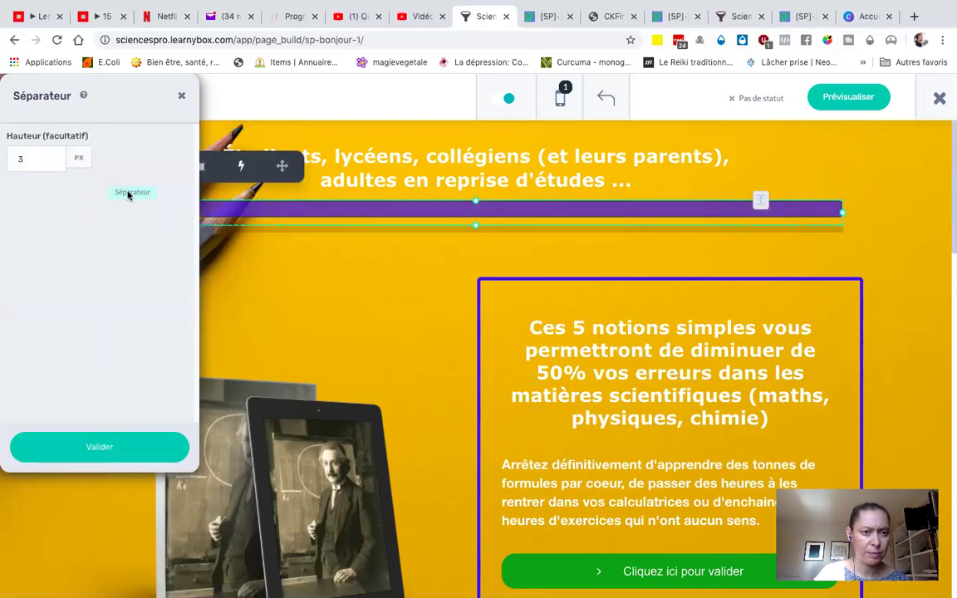
pyautogui.click(202, 167)
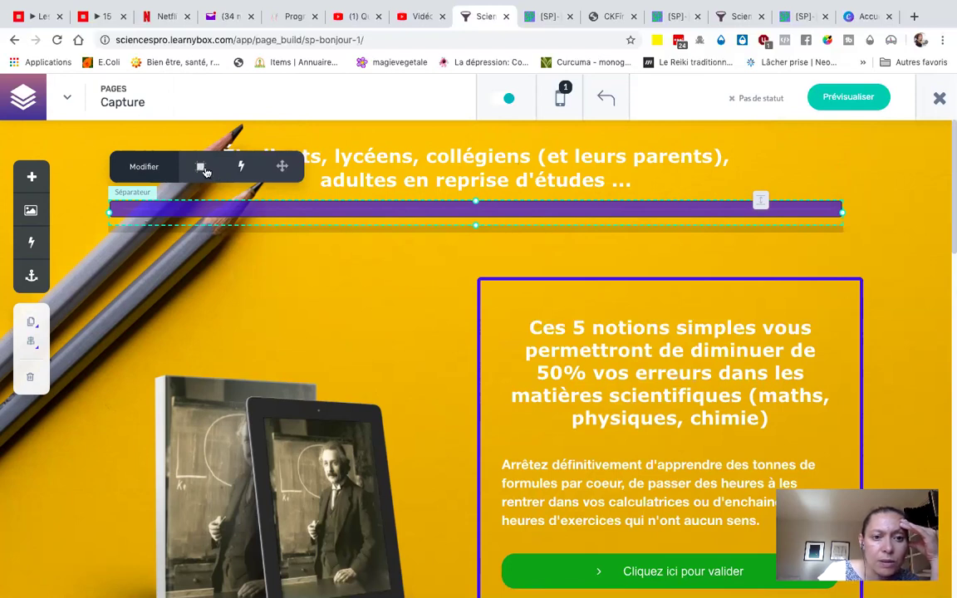
pyautogui.click(151, 172)
pyautogui.click(134, 151)
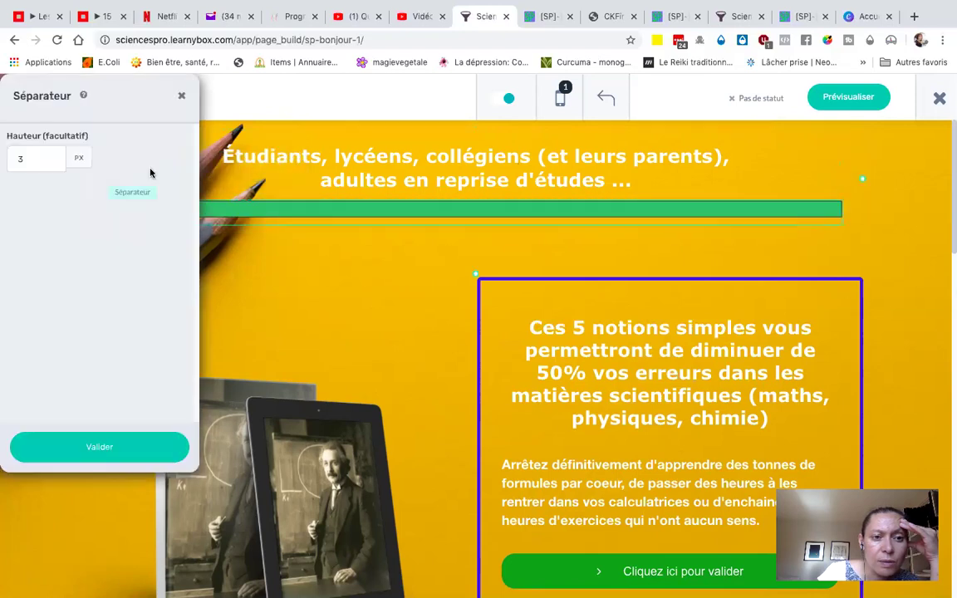
pyautogui.click(180, 98)
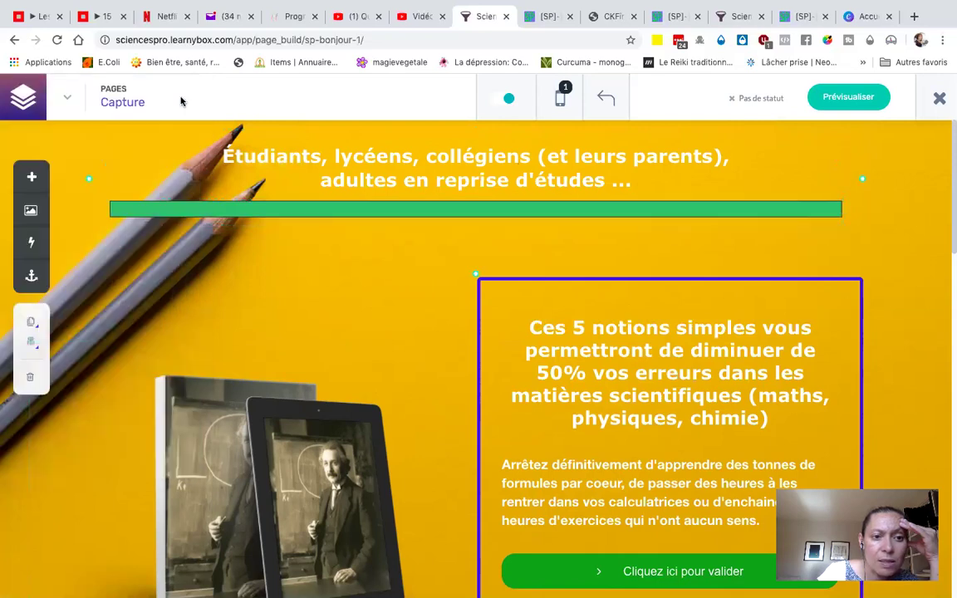
# - Open the header separator's custom design settings and set its blue background colour's opacity to 100%
pyautogui.moveTo(135, 211)
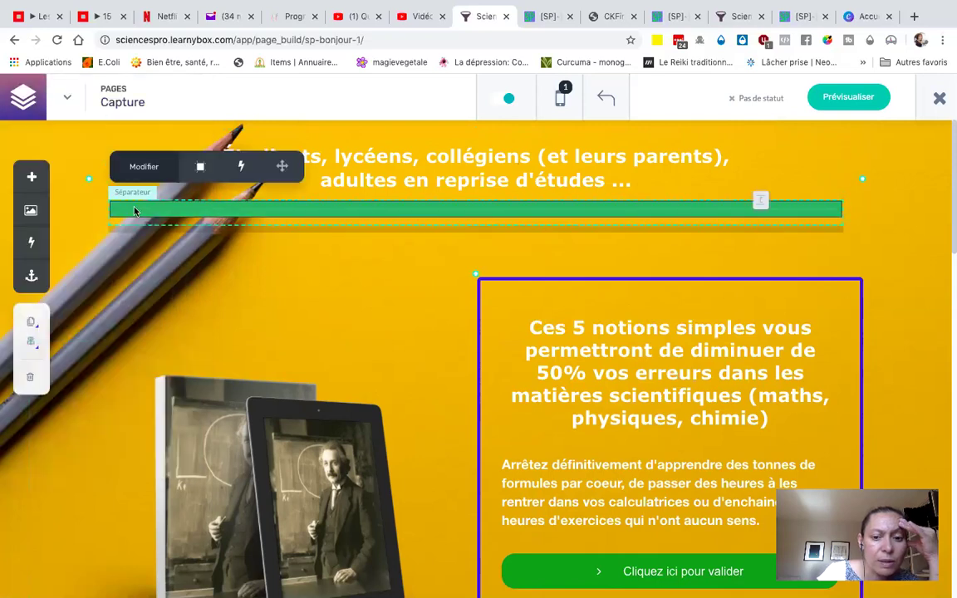
pyautogui.click(201, 169)
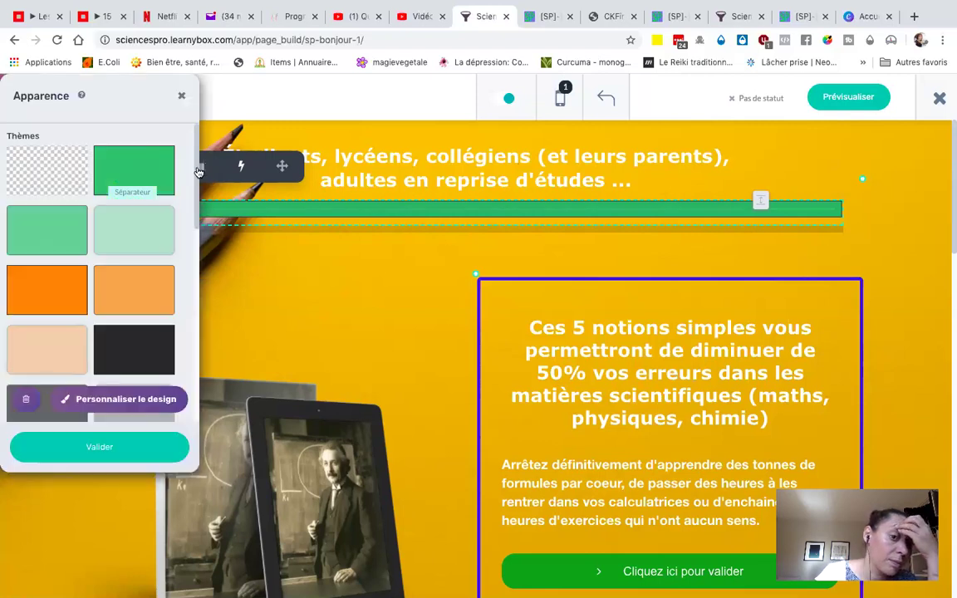
pyautogui.click(119, 342)
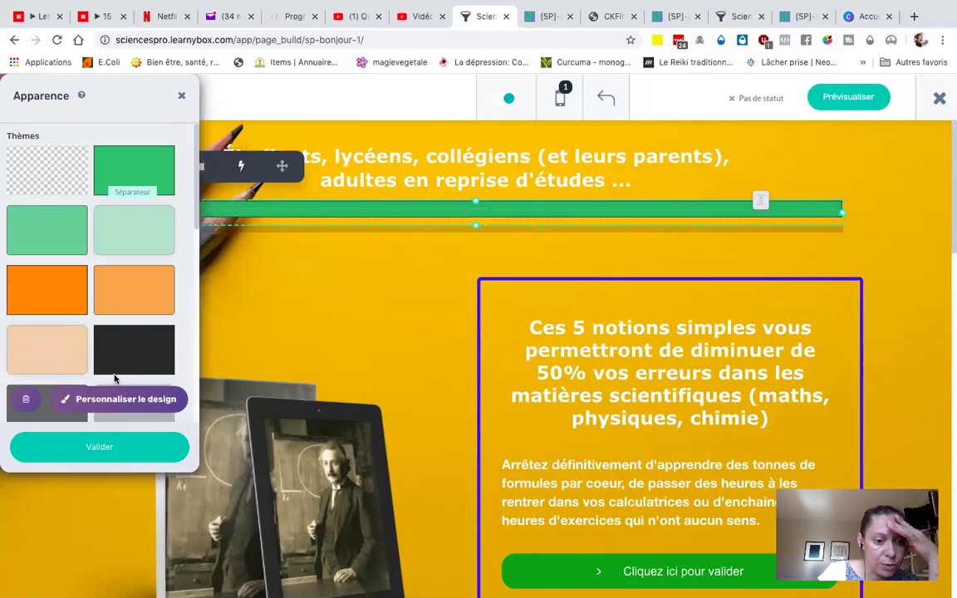
pyautogui.click(117, 405)
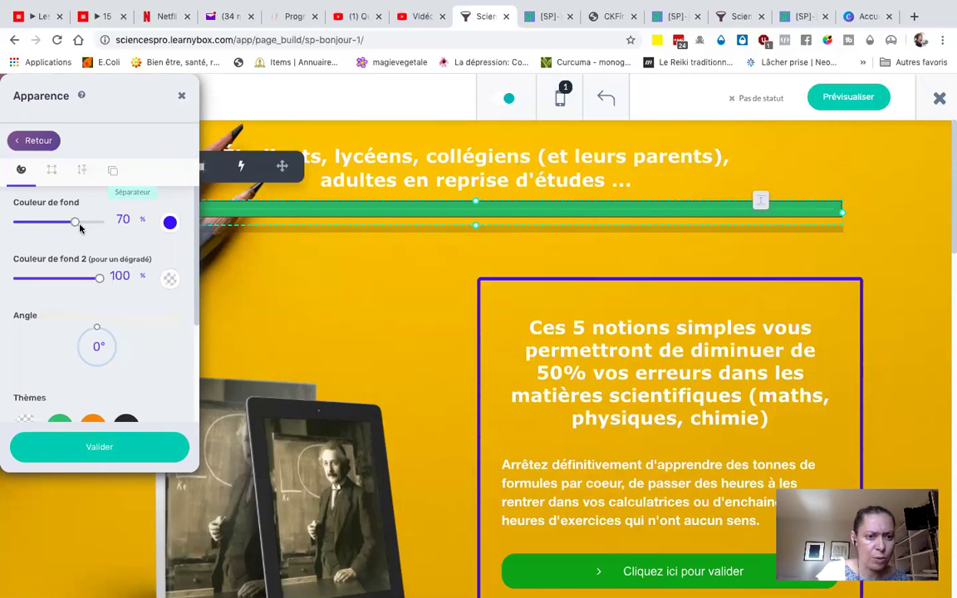
pyautogui.moveTo(74, 224); pyautogui.dragTo(101, 221)
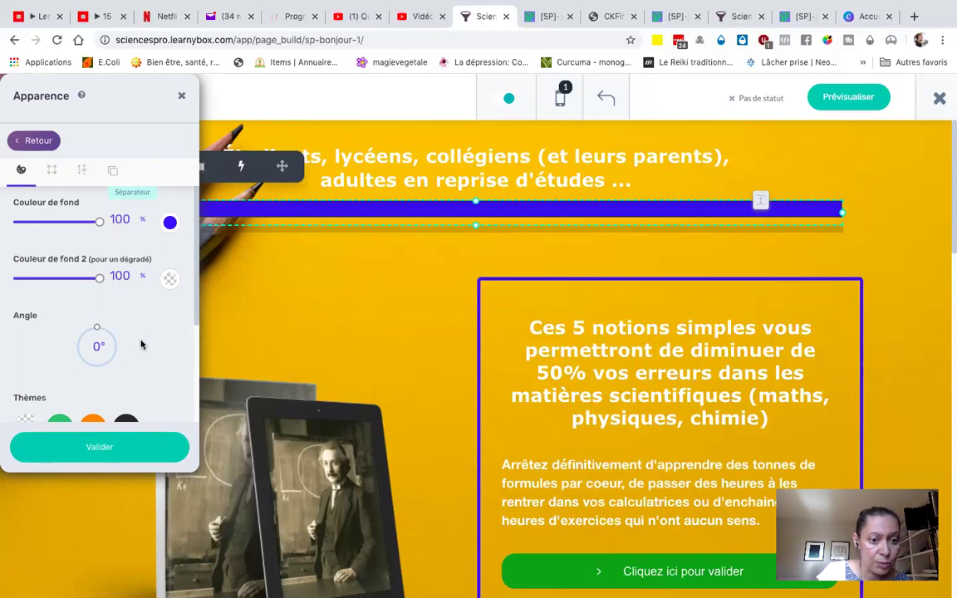
pyautogui.scroll(-4, 141, 336)
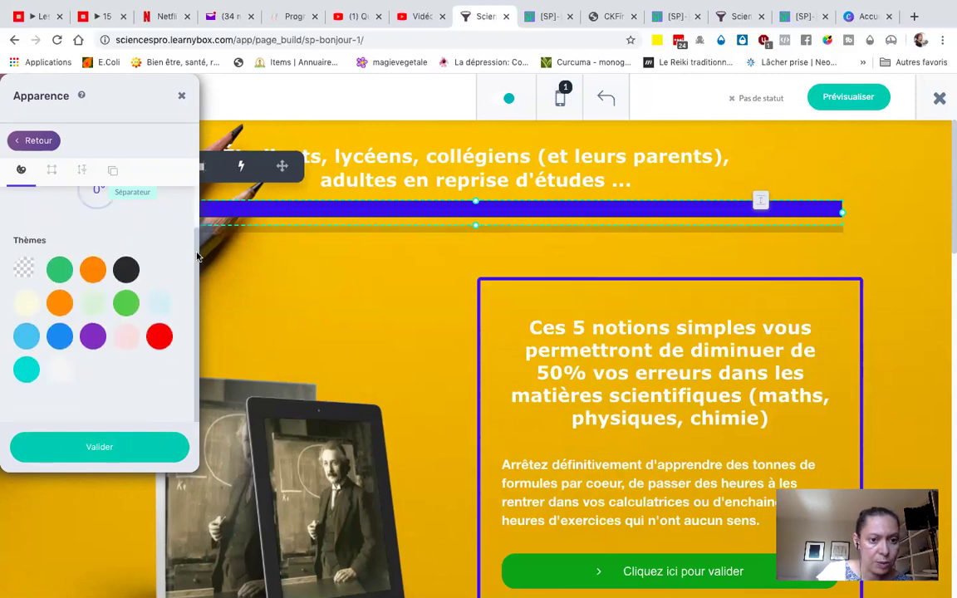
pyautogui.scroll(3, 179, 243)
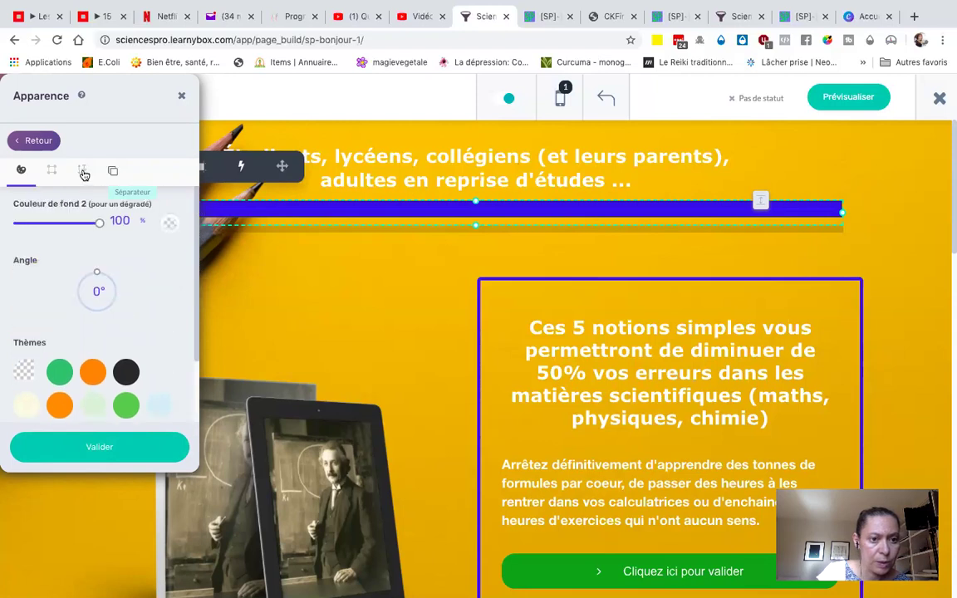
pyautogui.scroll(1, 110, 274)
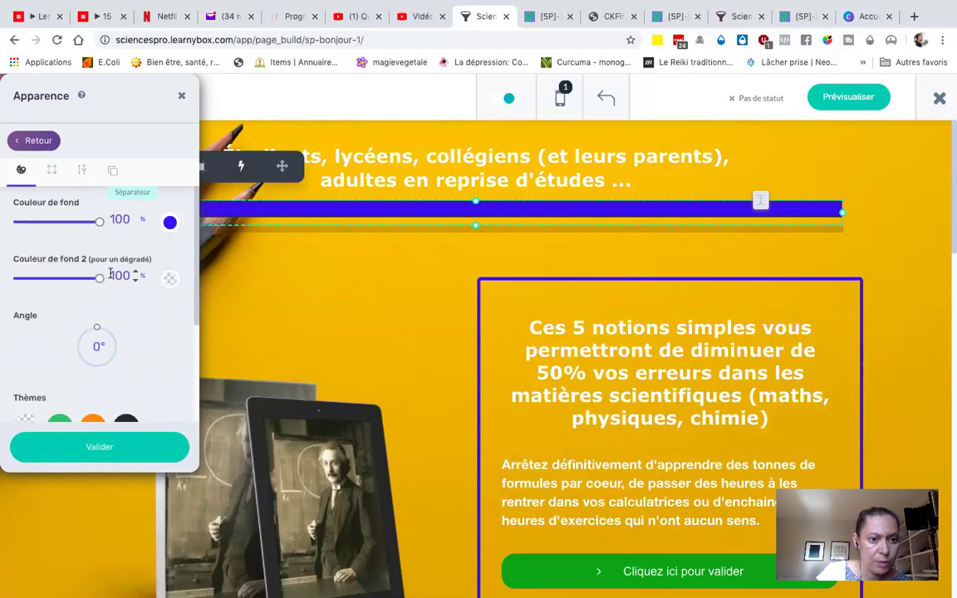
# - Set the separator's internal margin and bottom external margin to 0 and validate its appearance
pyautogui.click(83, 171)
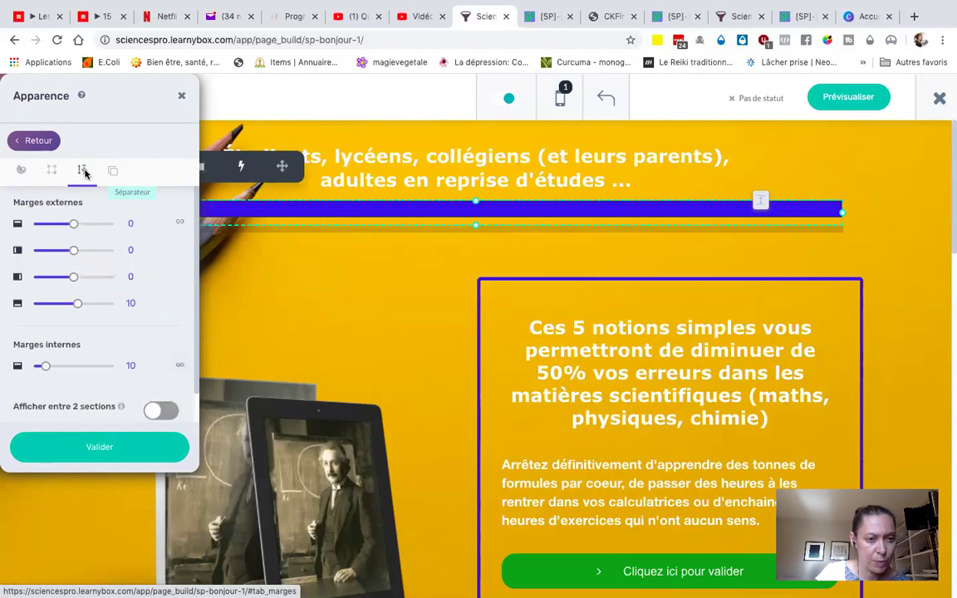
pyautogui.moveTo(46, 369); pyautogui.dragTo(36, 369)
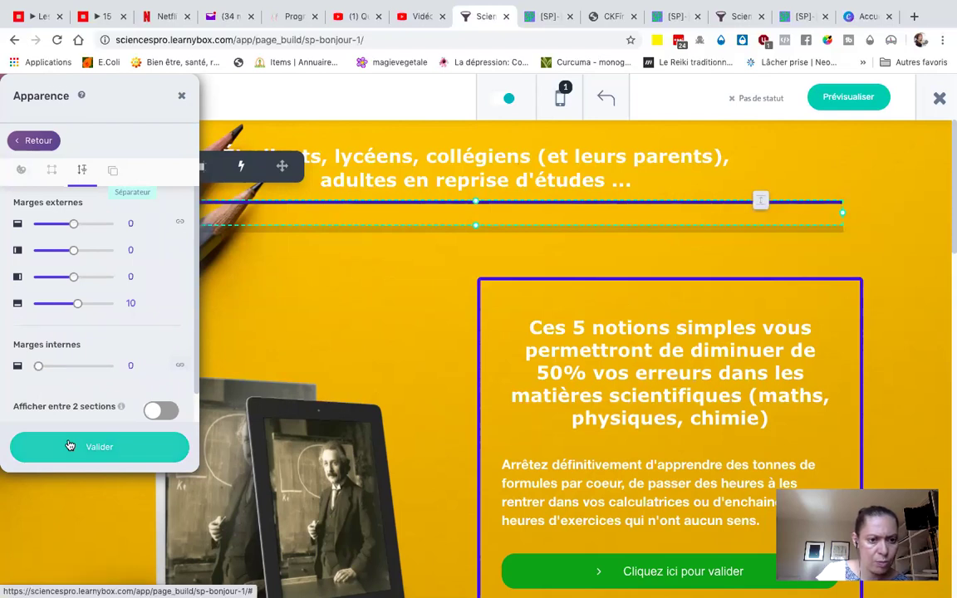
pyautogui.click(78, 304)
pyautogui.moveTo(77, 307); pyautogui.dragTo(73, 305)
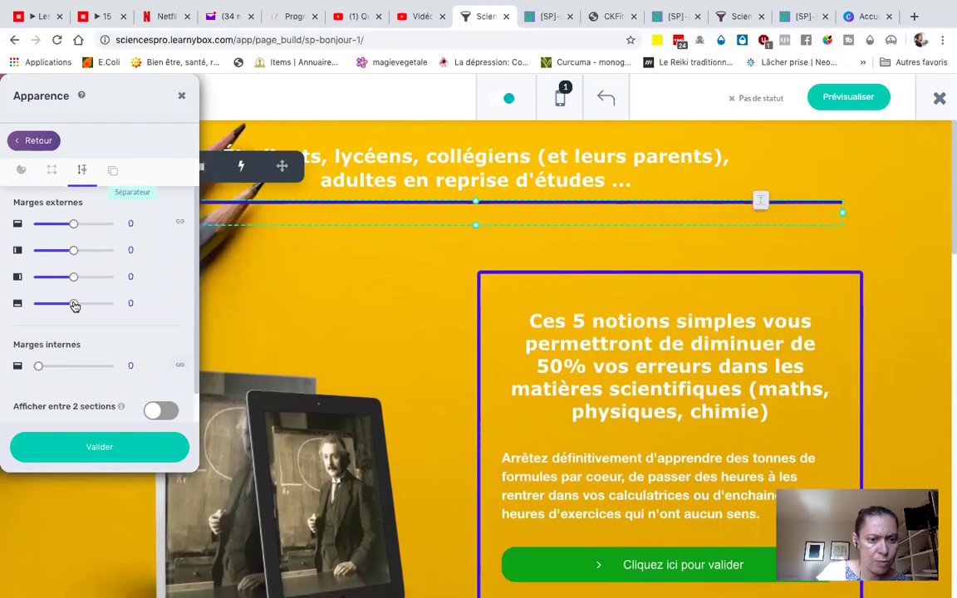
pyautogui.click(106, 447)
# - Reload the page preview to examine the header separator, and return to the page editor
pyautogui.click(539, 19)
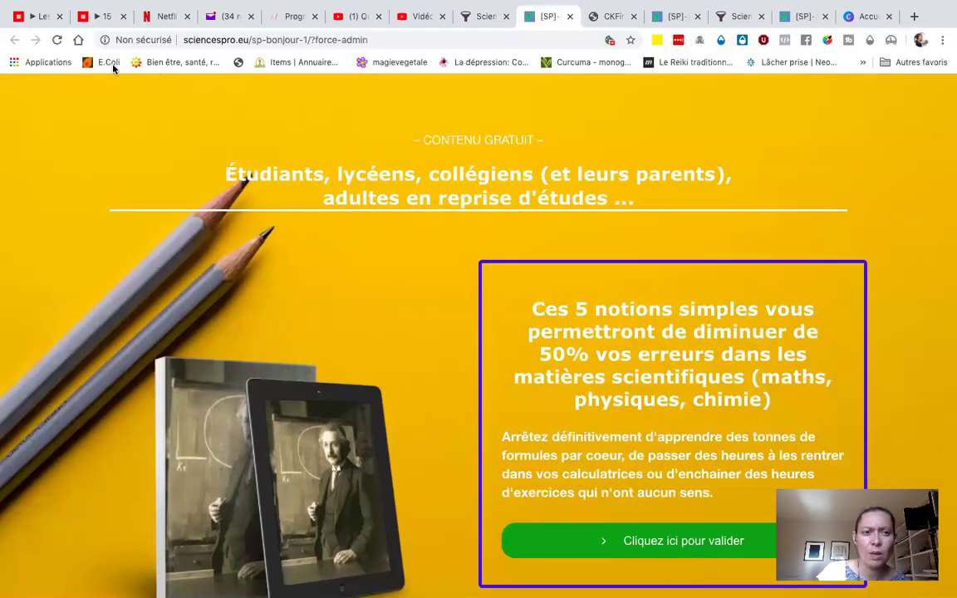
pyautogui.click(58, 40)
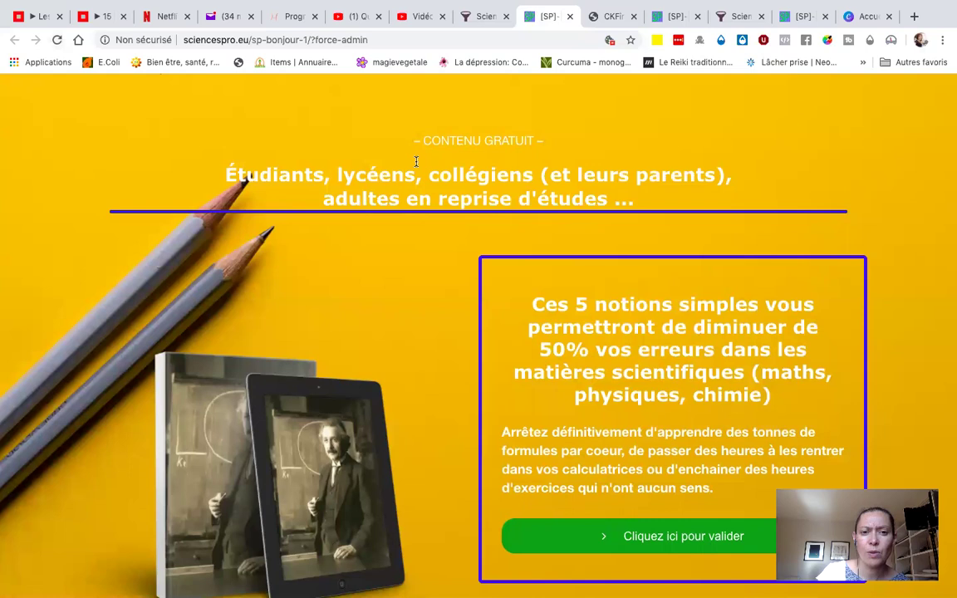
pyautogui.click(484, 16)
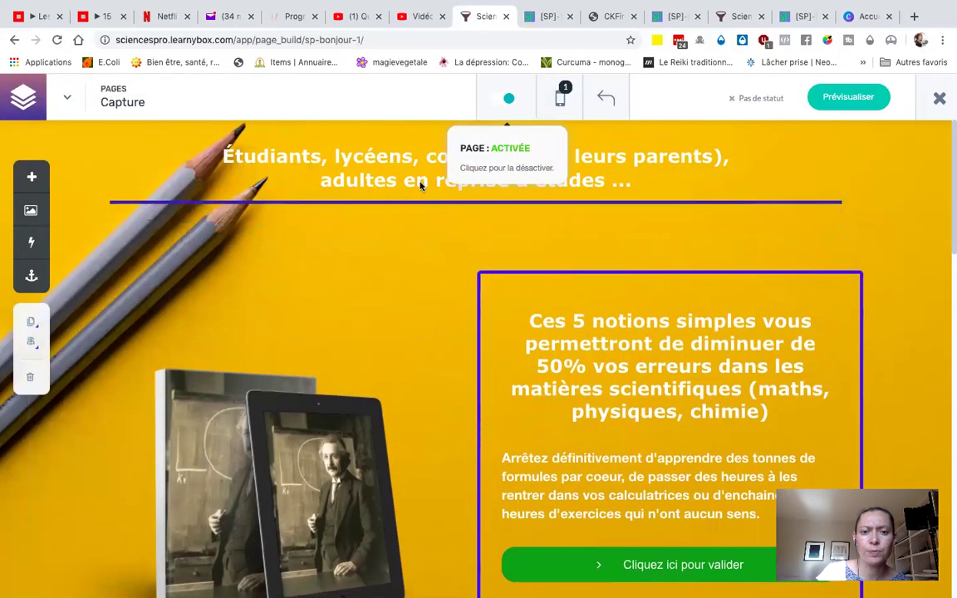
# - Set the text colour of the entire "Étudiants, lycéens, collégiens" header title to the custom colour 519B15 and validate the text changes
pyautogui.scroll(3, 411, 214)
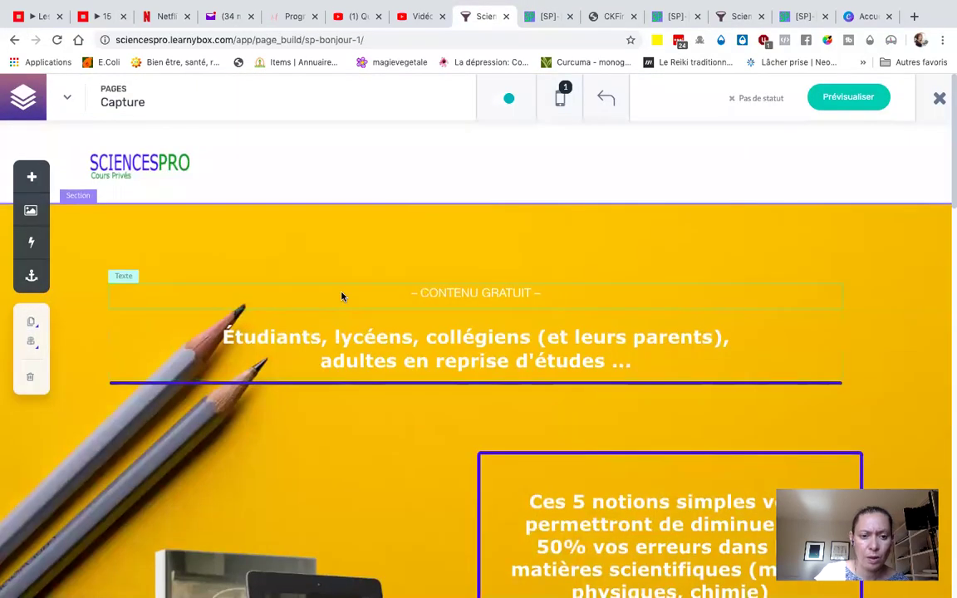
pyautogui.click(225, 344)
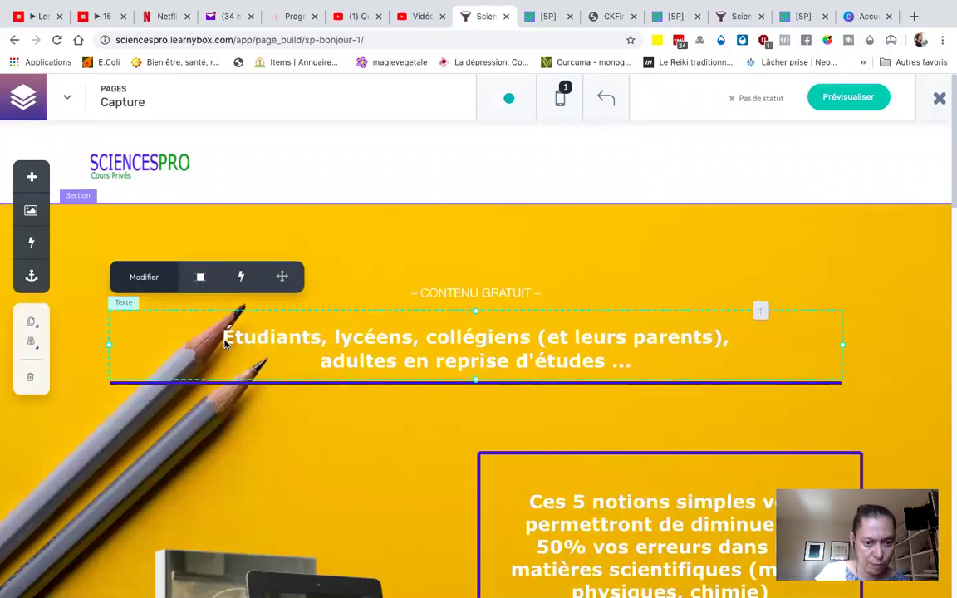
pyautogui.scroll(-1, 221, 324)
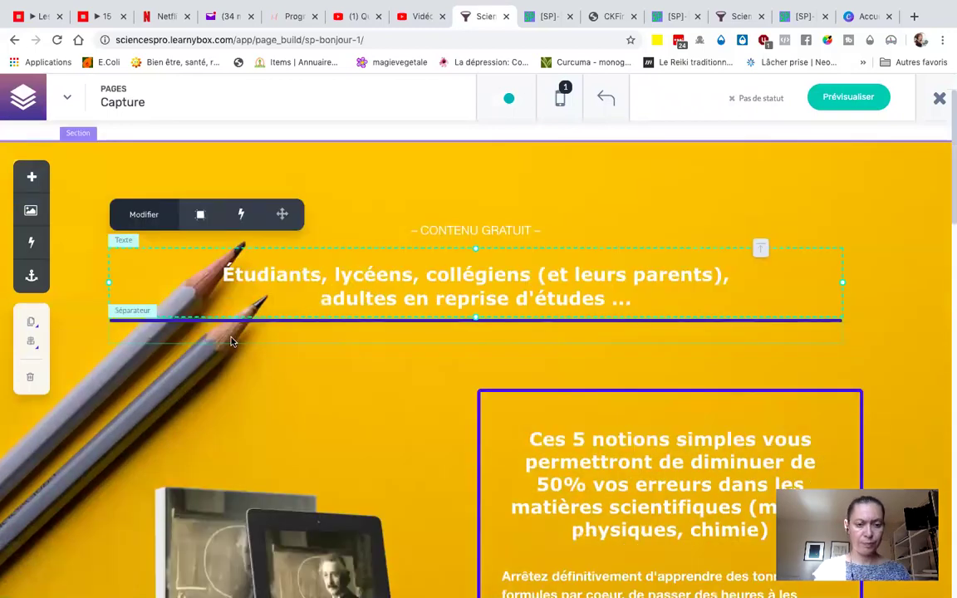
pyautogui.doubleClick(207, 303)
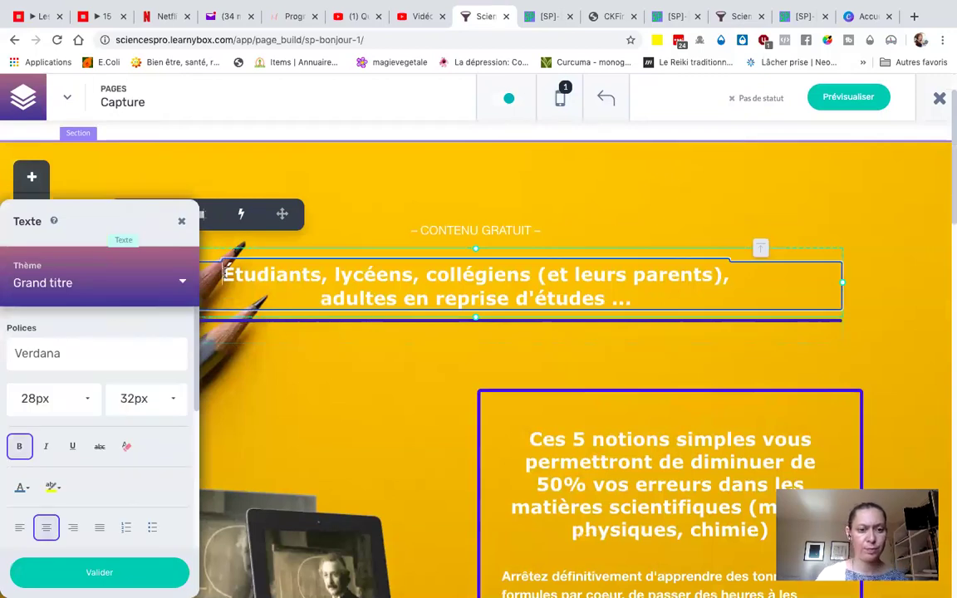
pyautogui.hotkey('ctrl', 'a')
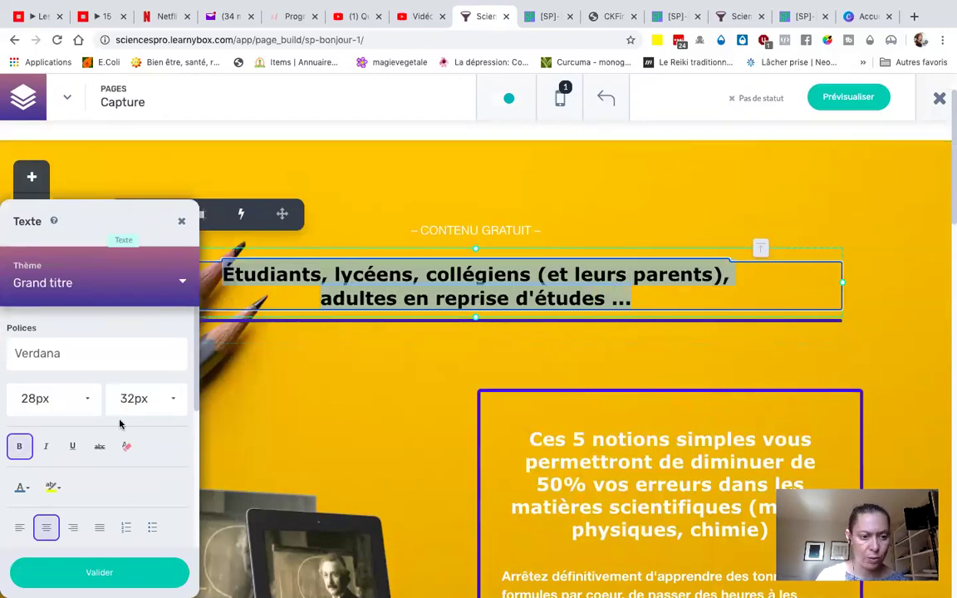
pyautogui.click(21, 487)
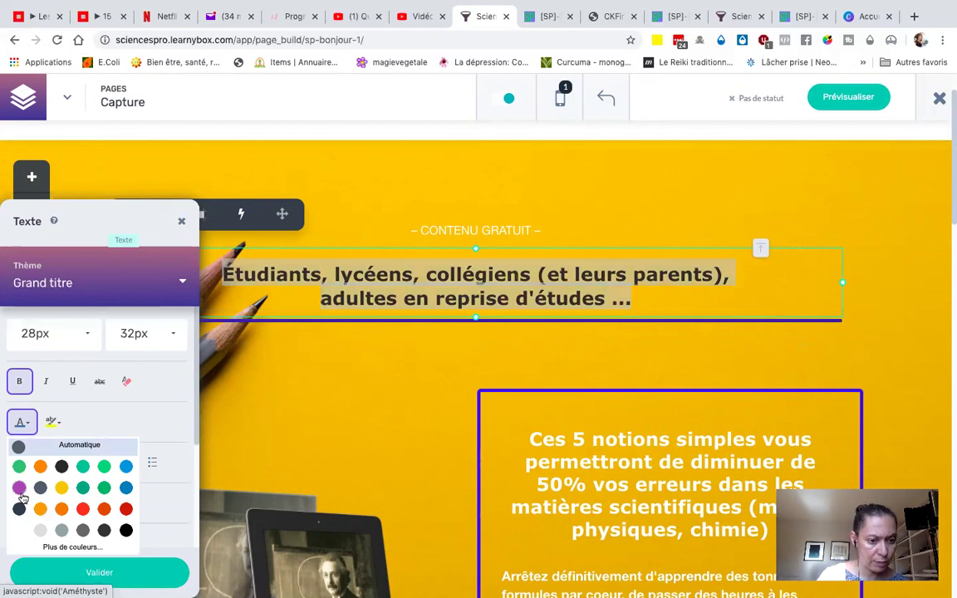
pyautogui.click(70, 549)
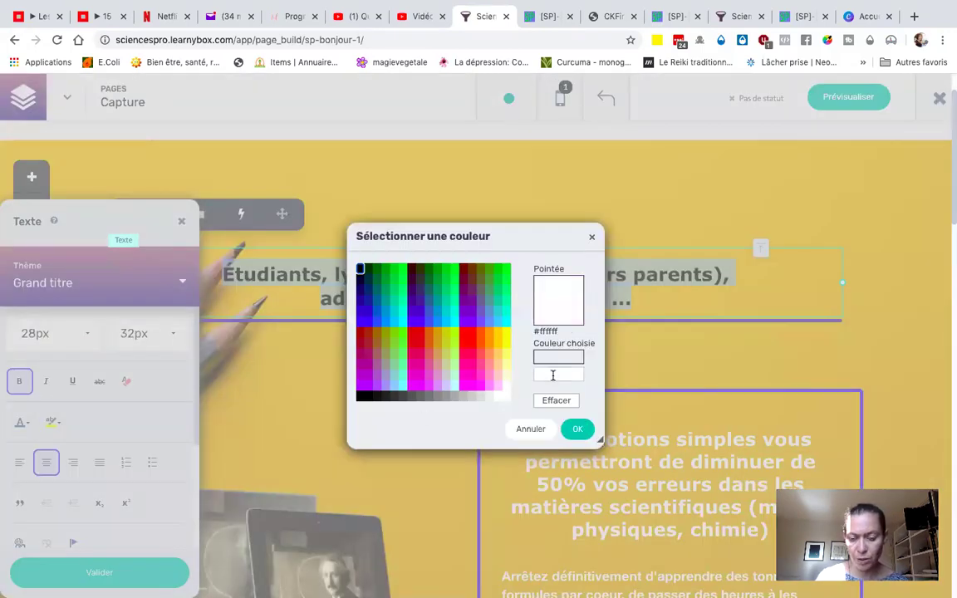
pyautogui.click(552, 375)
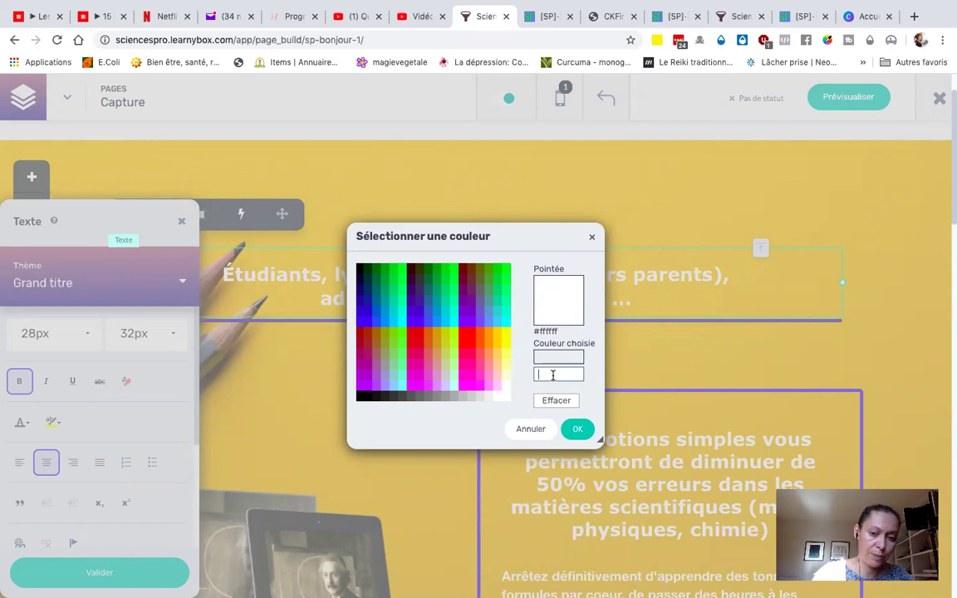
pyautogui.write('519B15')
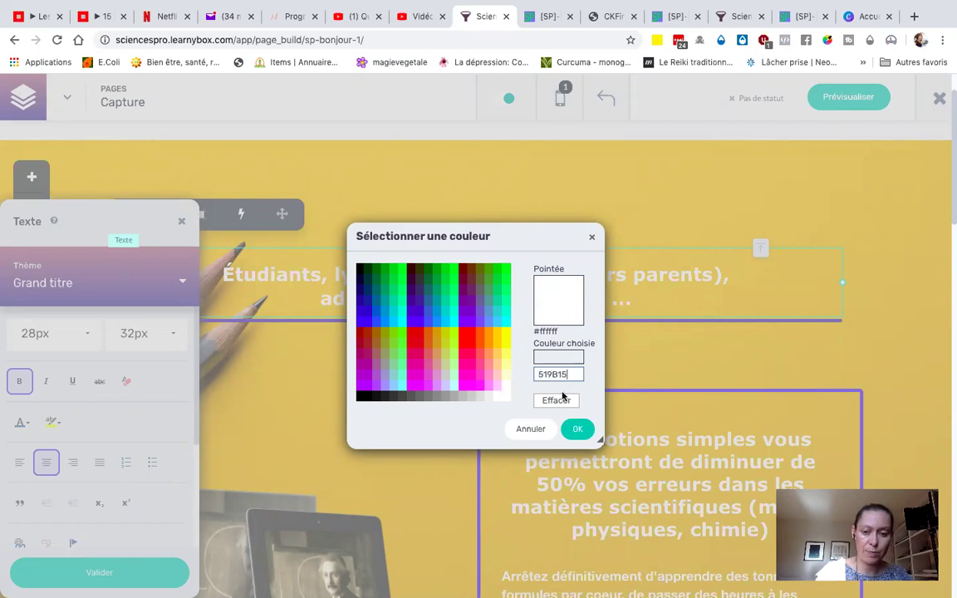
pyautogui.click(586, 429)
pyautogui.click(99, 572)
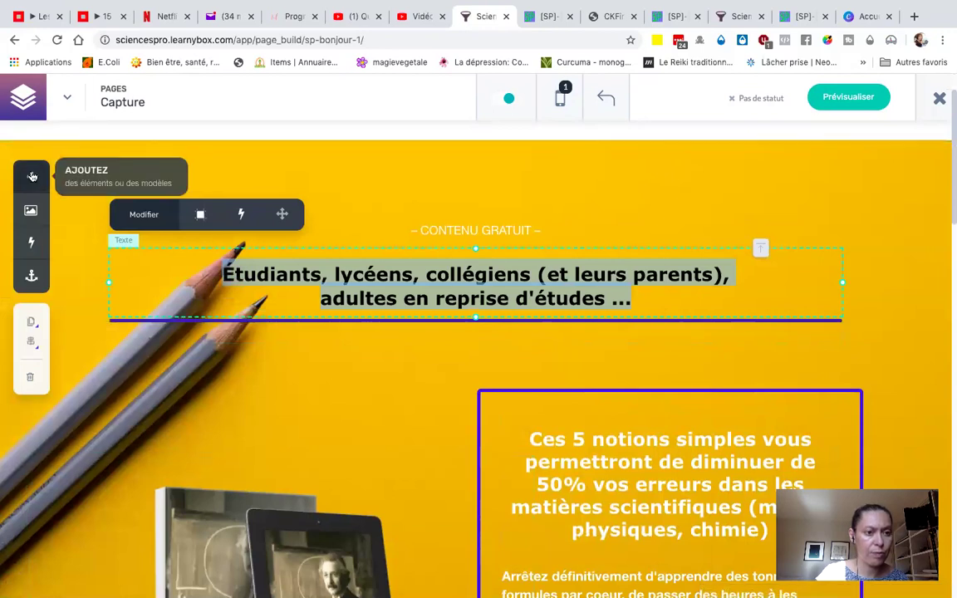
# - Set theme colour 1 to the brand blue in the page's appearance settings
pyautogui.click(32, 176)
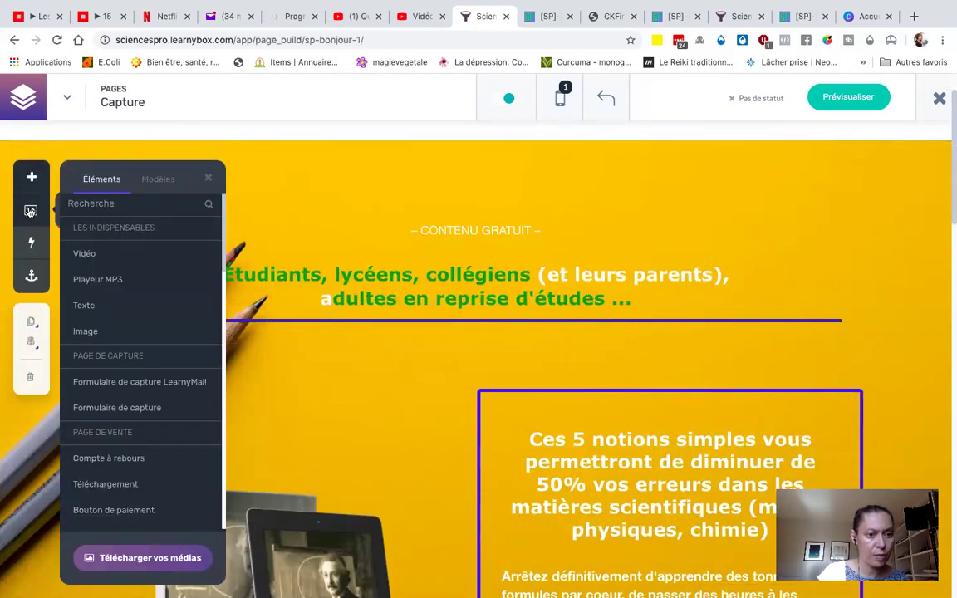
pyautogui.click(30, 211)
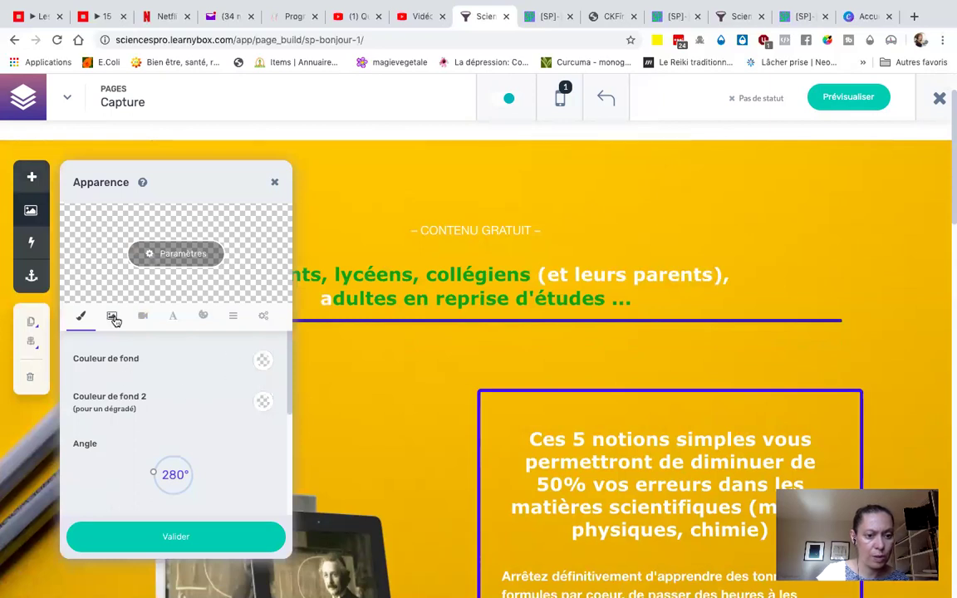
pyautogui.click(204, 317)
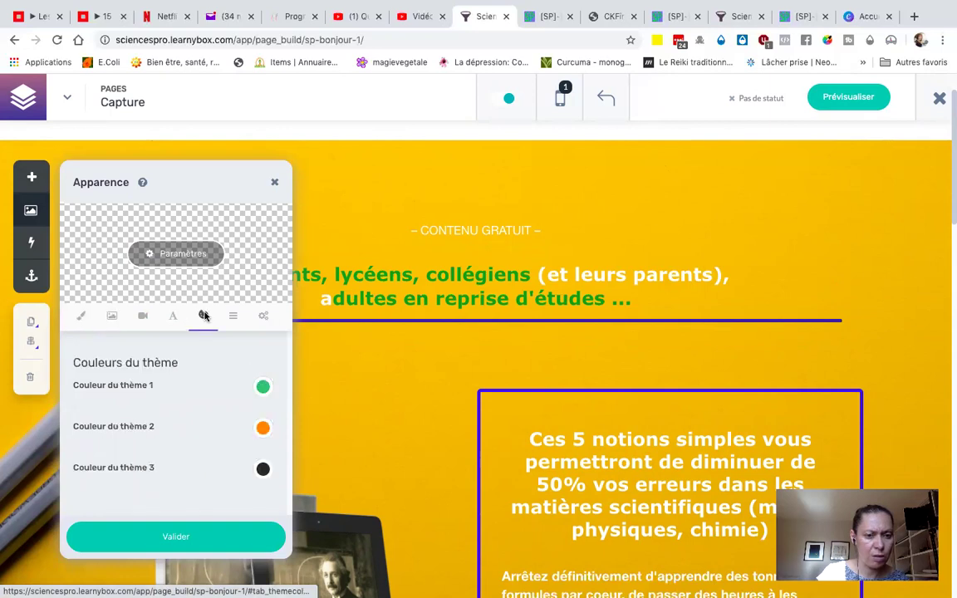
pyautogui.click(263, 387)
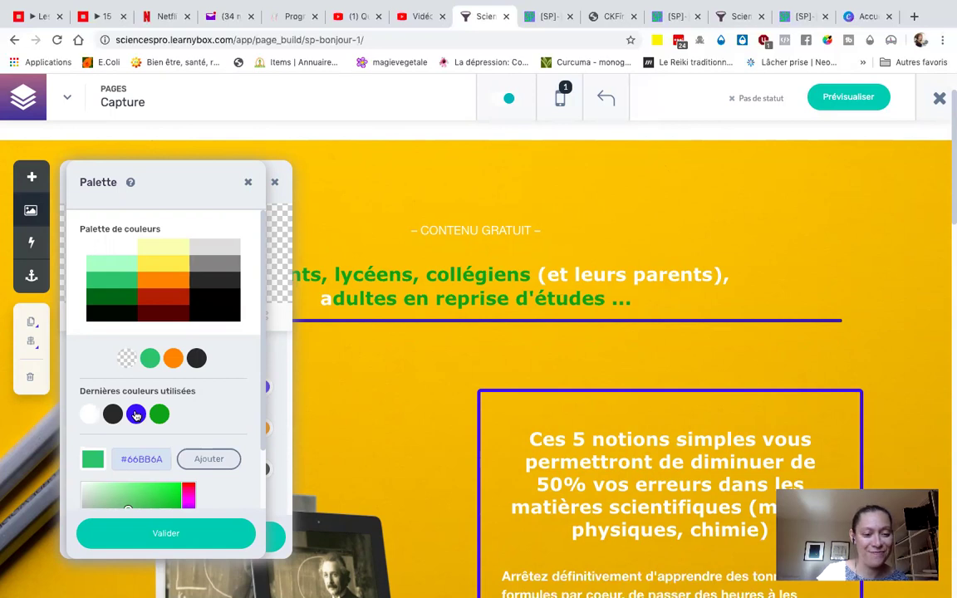
pyautogui.doubleClick(139, 458)
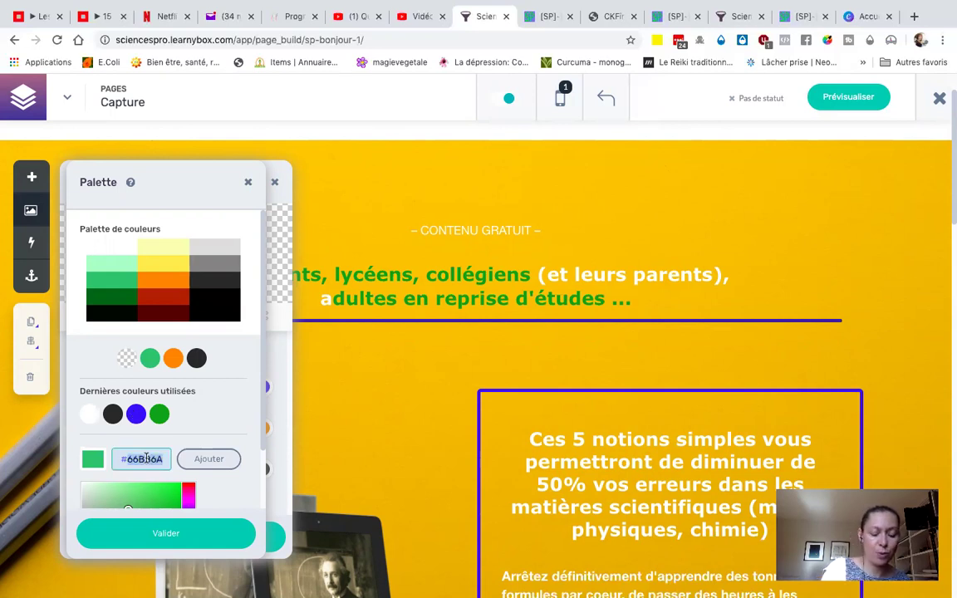
pyautogui.click(167, 531)
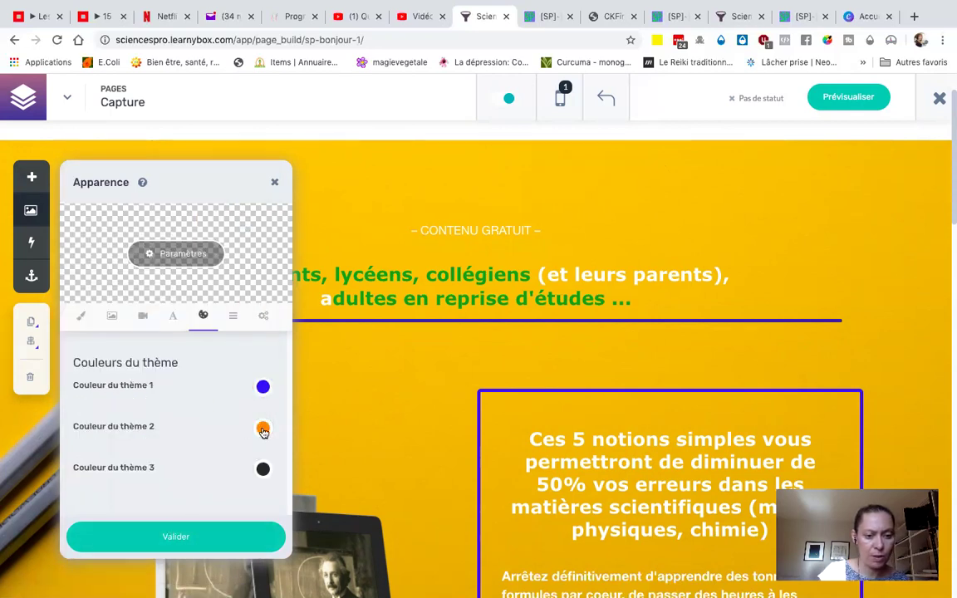
# - Copy the SCIENCESPRO orange code F3BE32 from the desktop sticky note and set it as theme colour 2
pyautogui.press('super+Tab')
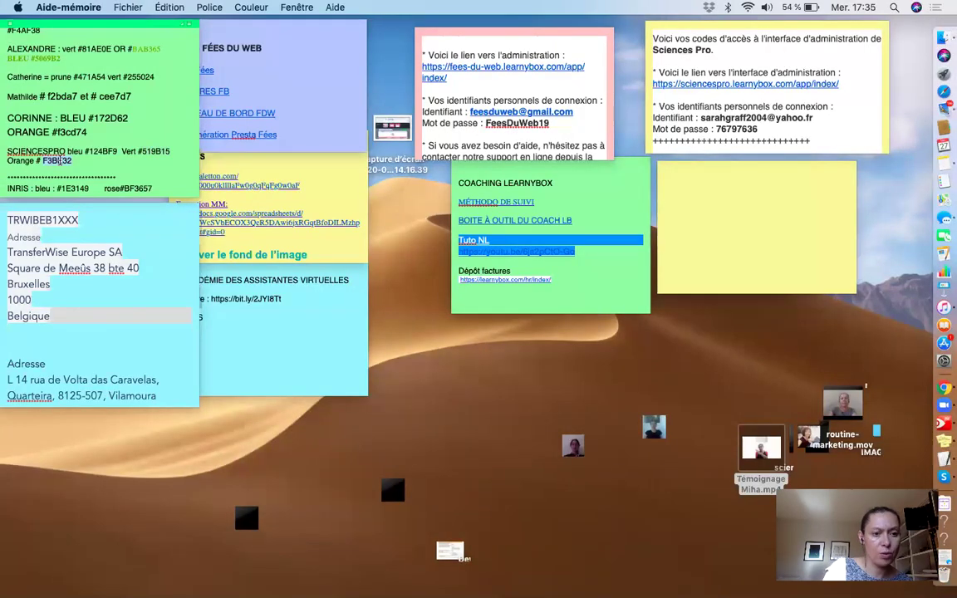
pyautogui.press('super+Tab')
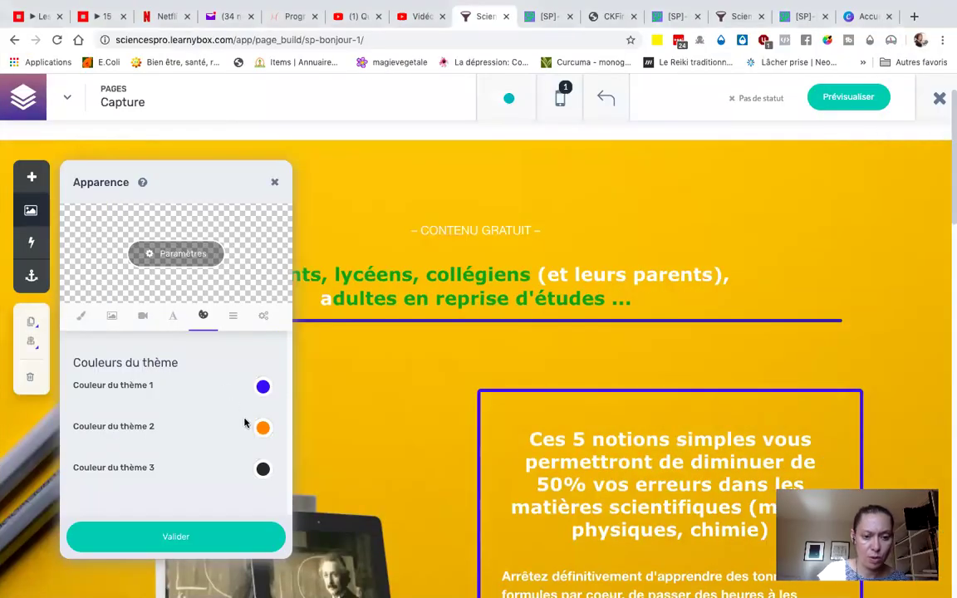
pyautogui.click(262, 429)
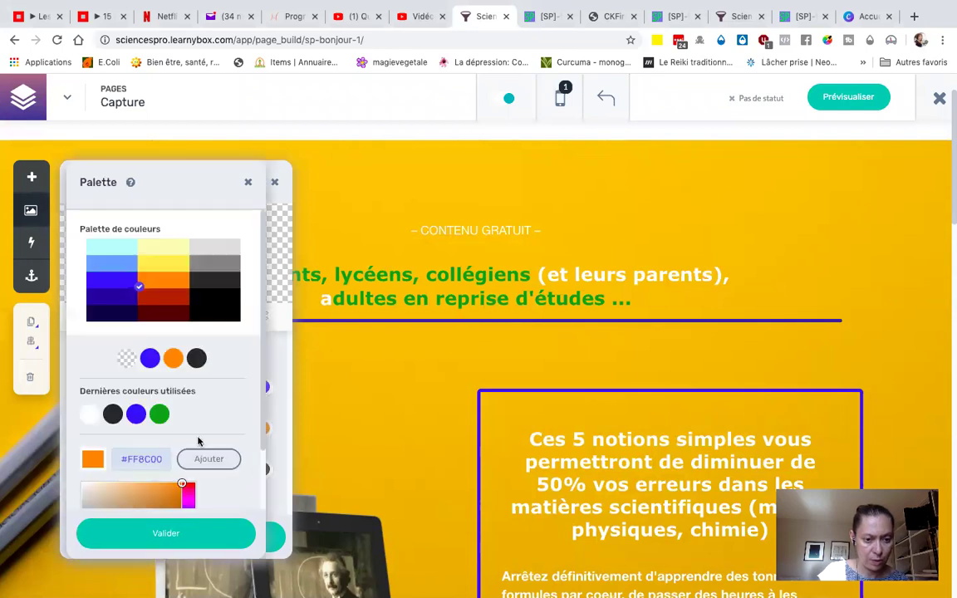
pyautogui.click(145, 455)
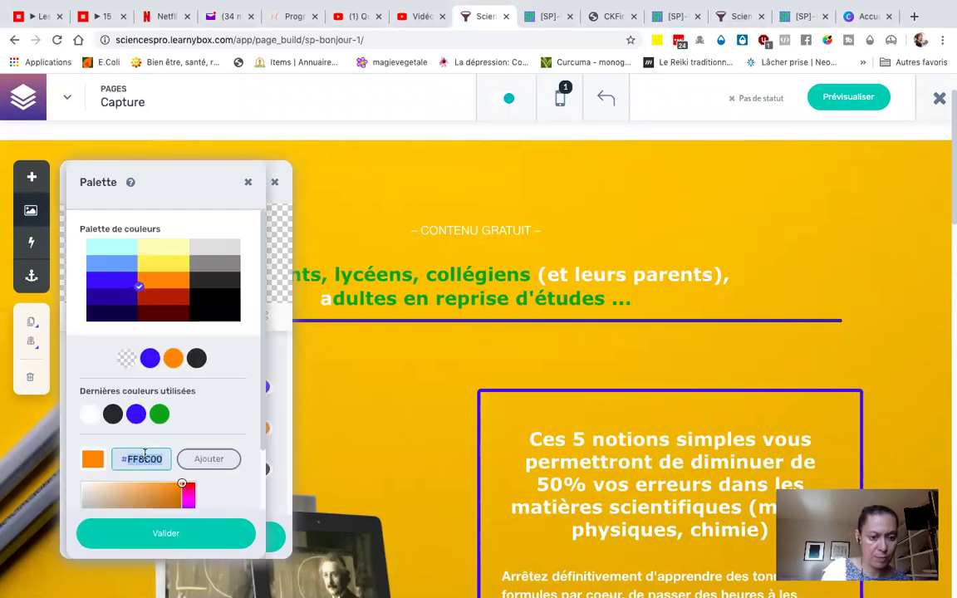
pyautogui.hotkey('ctrl', 'v')
pyautogui.click(161, 533)
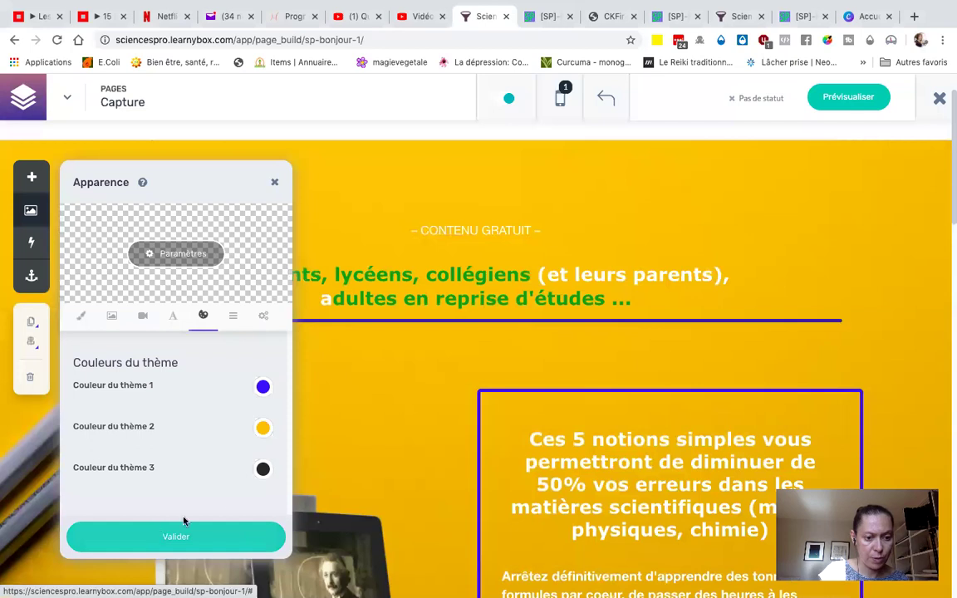
# - Set theme colour 3 to the SCIENCESPRO green #519B15 from the sticky note and save the theme colours
pyautogui.click(263, 470)
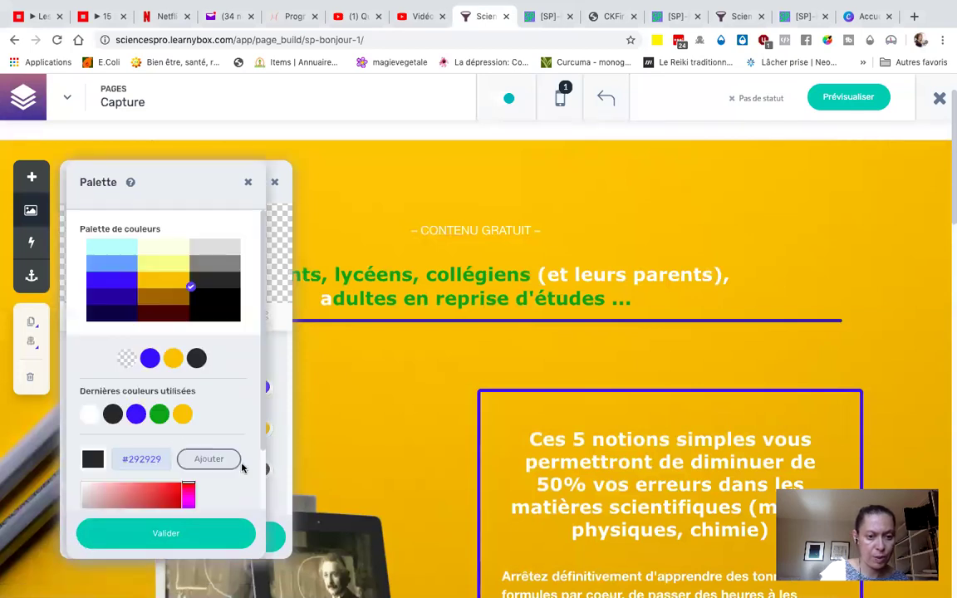
pyautogui.hotkey('ctrl', 'Left')
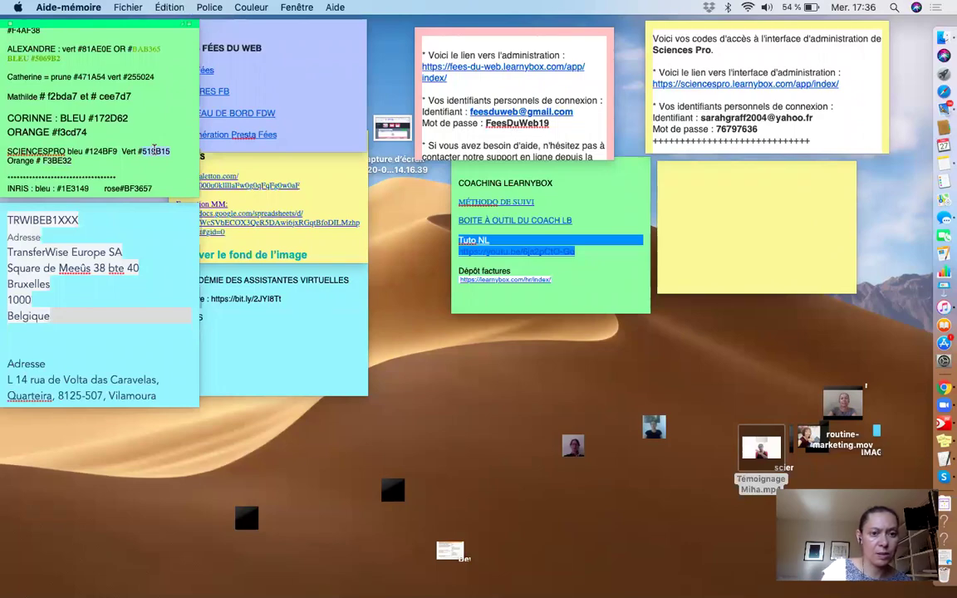
pyautogui.hotkey('ctrl', 'Right')
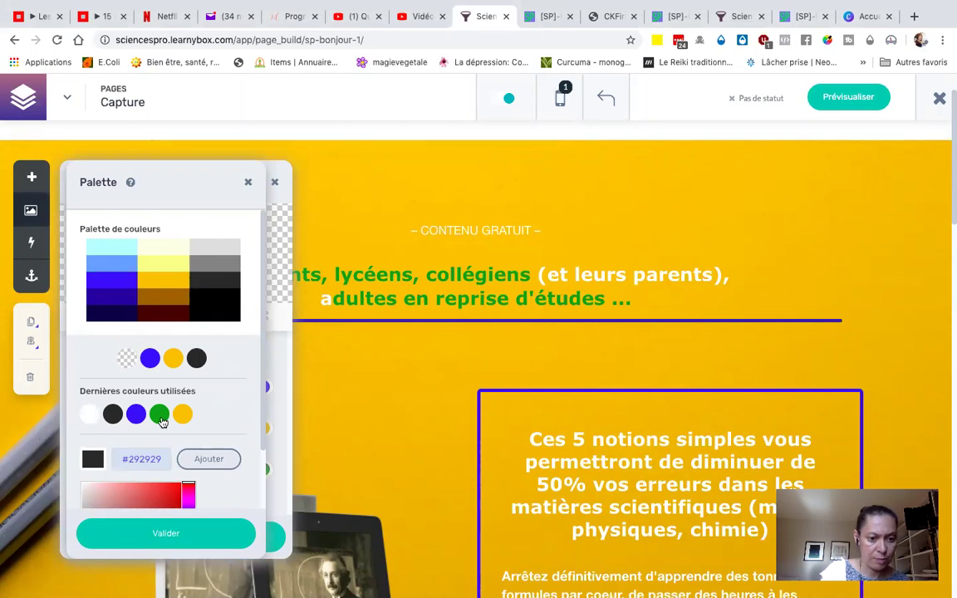
pyautogui.tripleClick(144, 458)
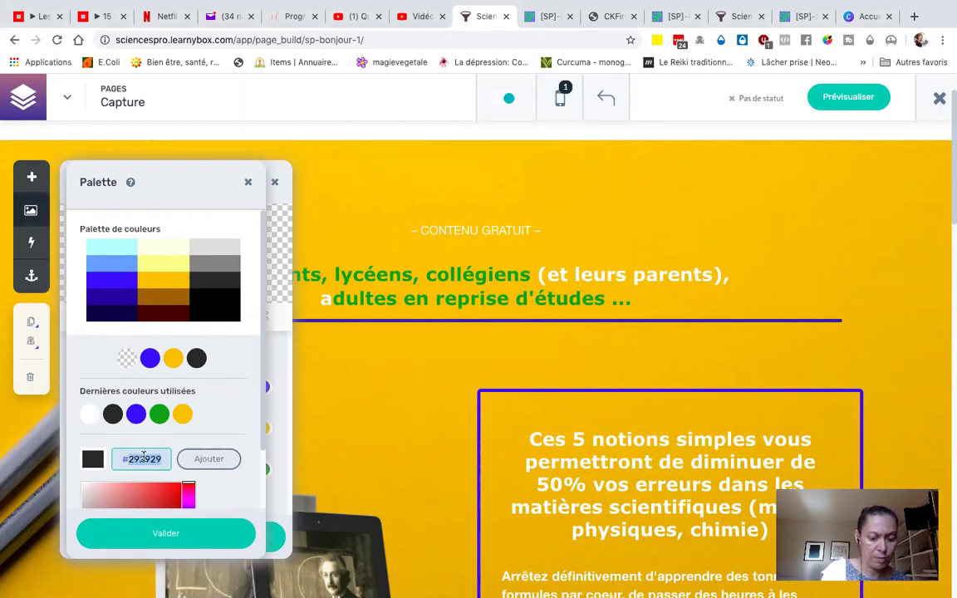
pyautogui.write('#519B15')
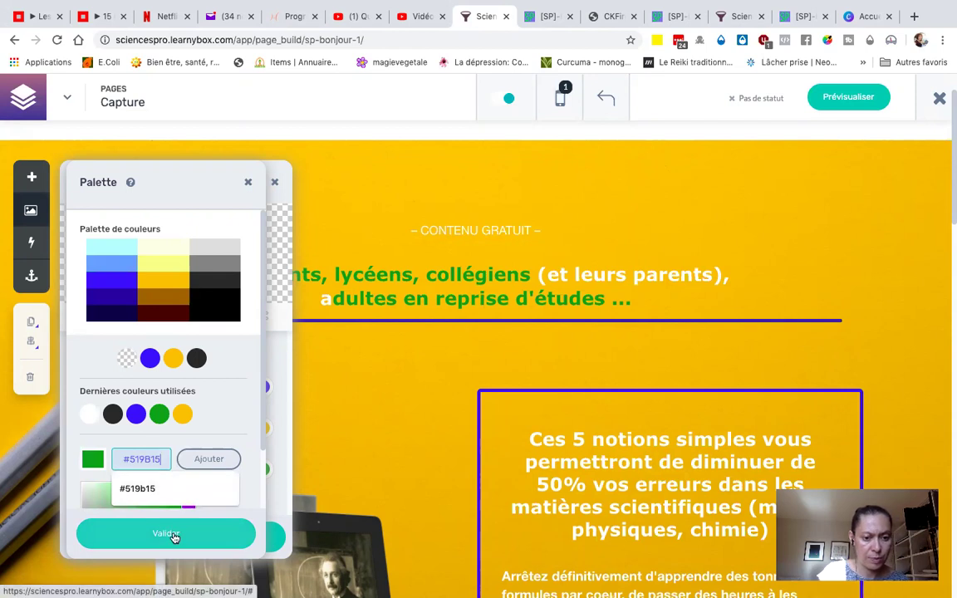
pyautogui.click(171, 539)
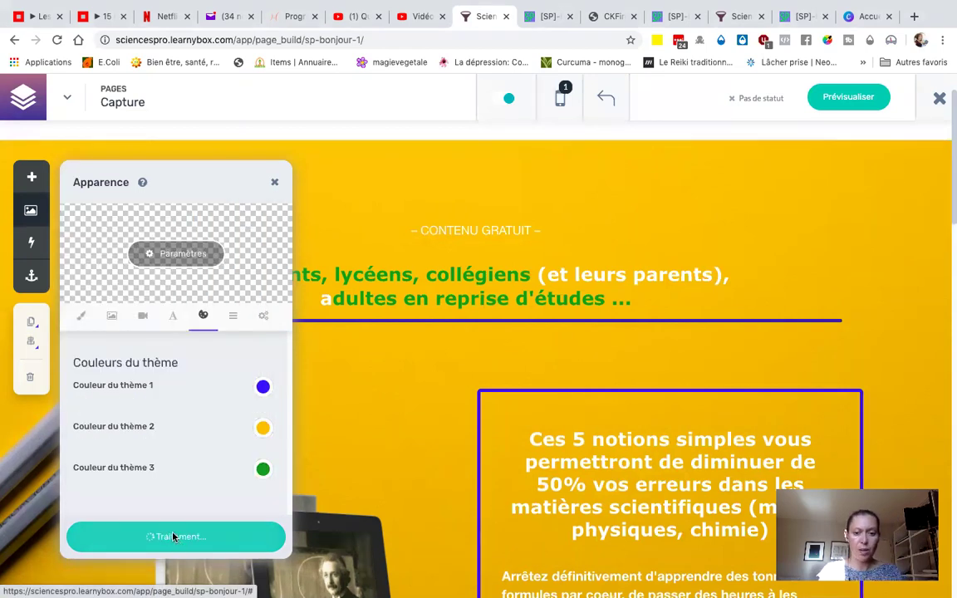
pyautogui.click(175, 539)
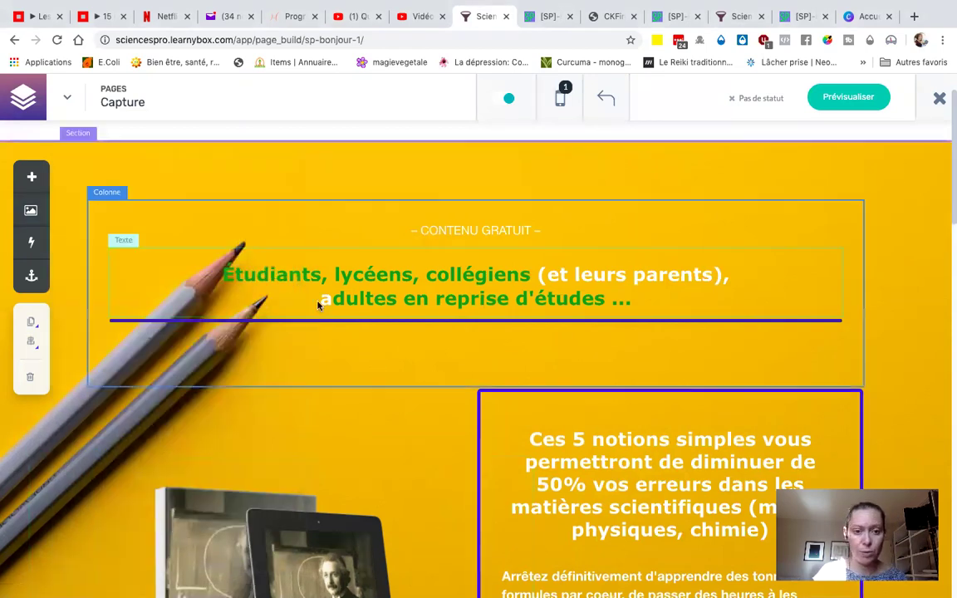
# - Apply the blue theme colour to the whole "Étudiants, lycéens, collégiens" headline and save the text
pyautogui.click(640, 308)
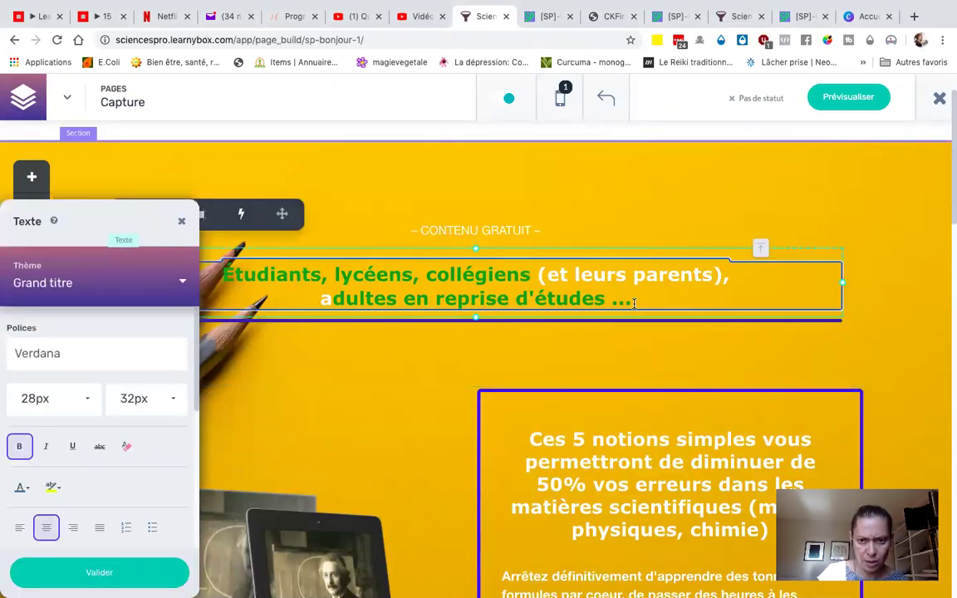
pyautogui.moveTo(635, 303); pyautogui.dragTo(162, 281)
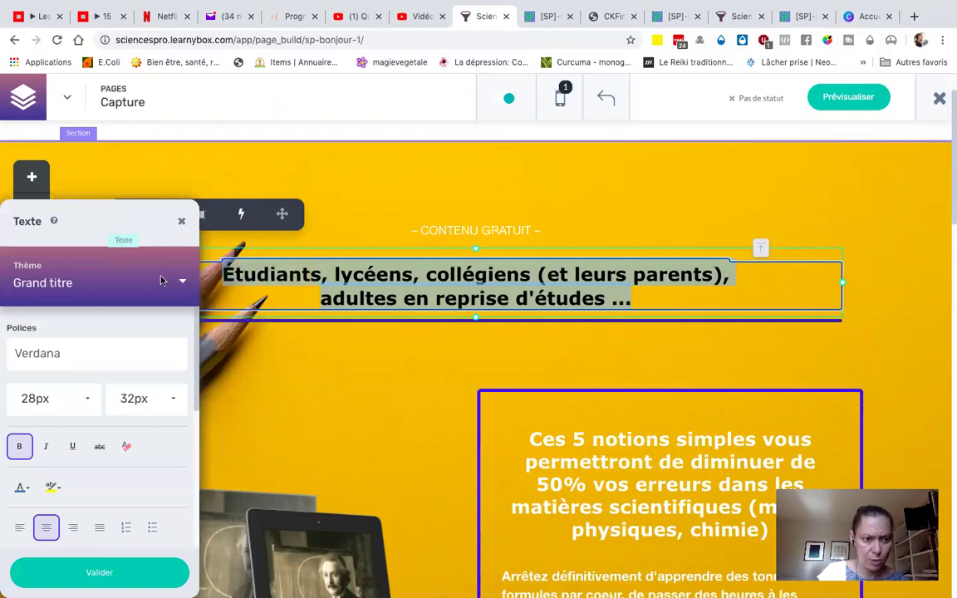
pyautogui.click(19, 494)
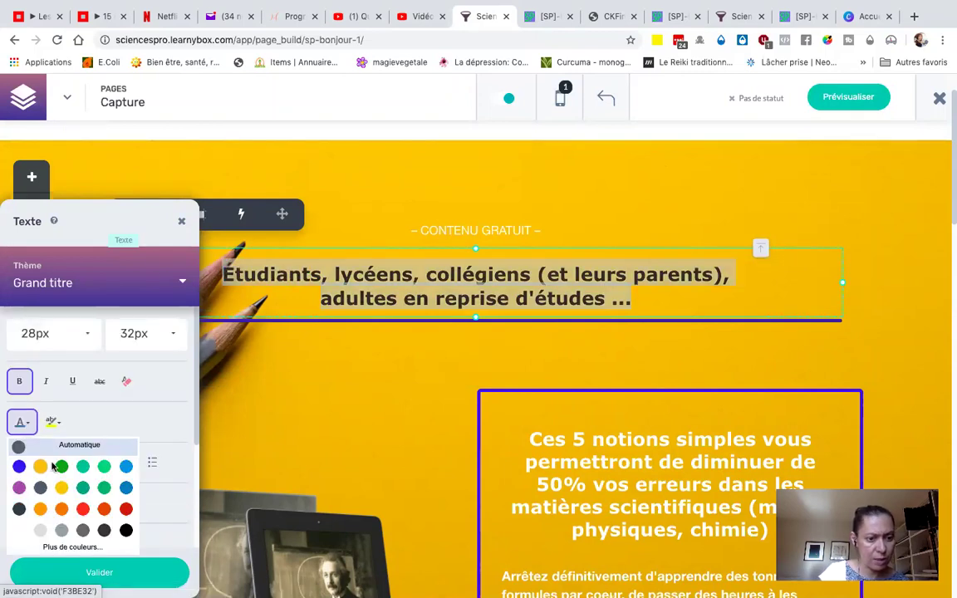
pyautogui.click(20, 466)
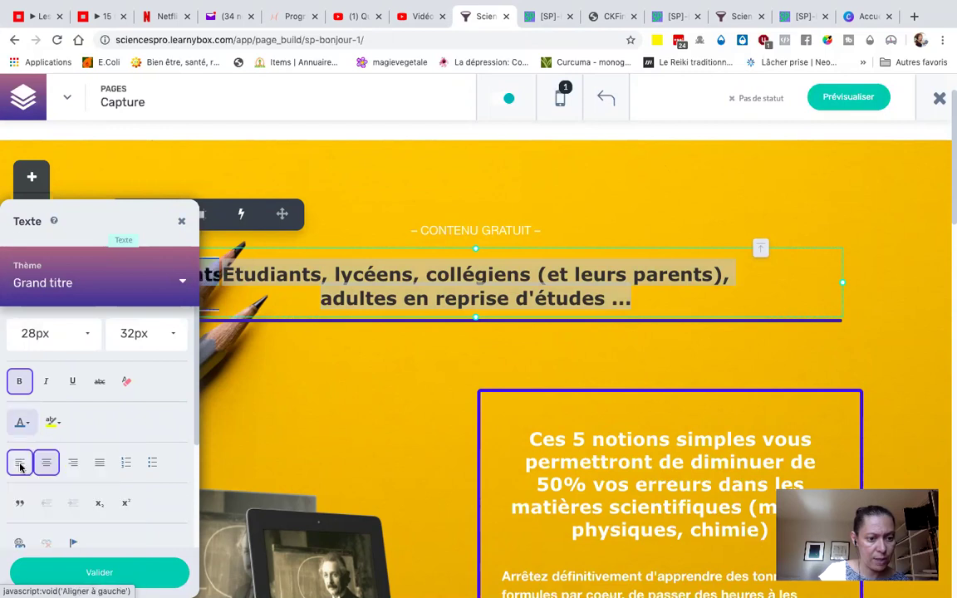
pyautogui.click(98, 572)
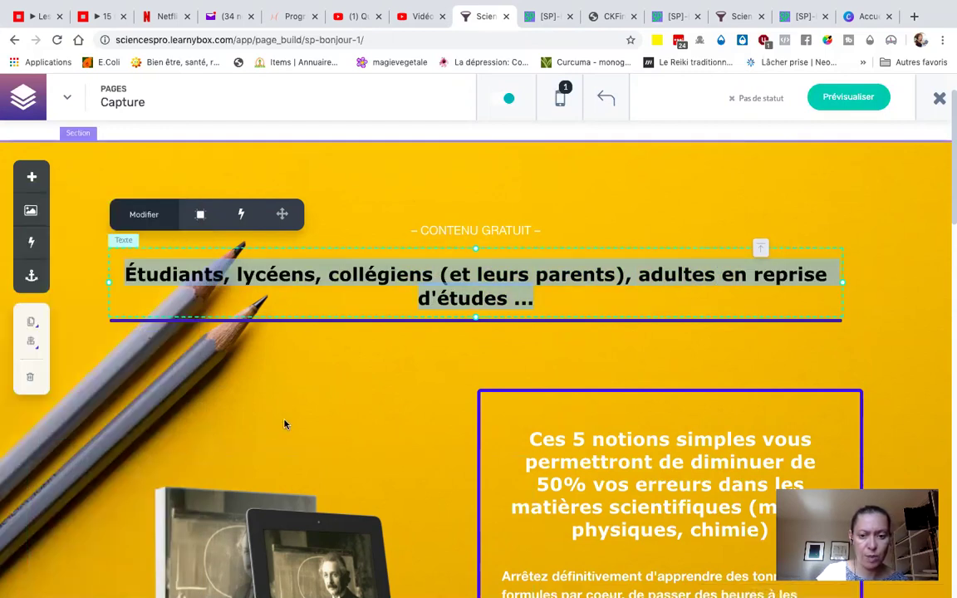
pyautogui.click(284, 424)
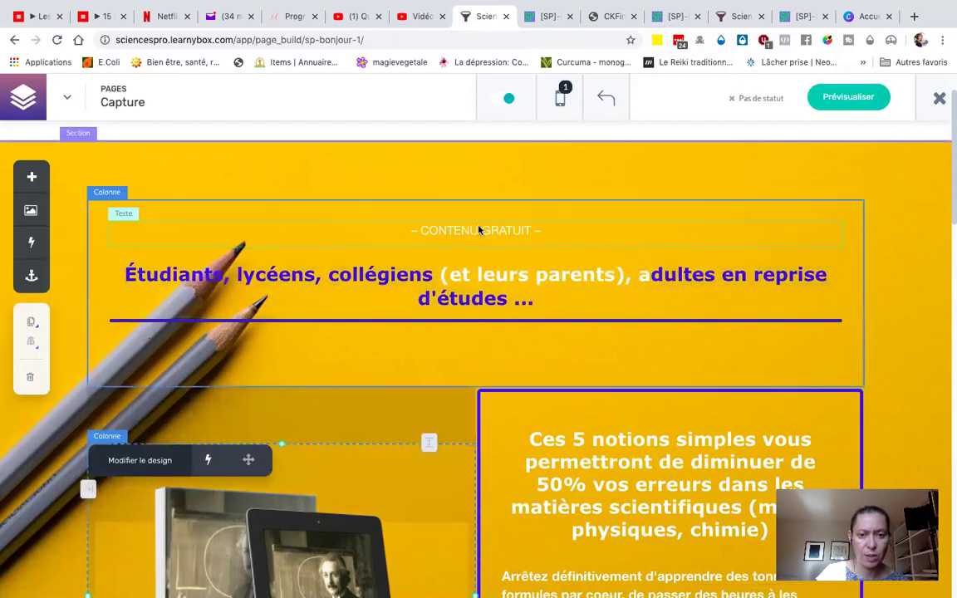
# - Clear all formatting from the entire "Étudiants, lycéens, collégiens" headline and centre it
pyautogui.click(603, 282)
pyautogui.click(644, 277)
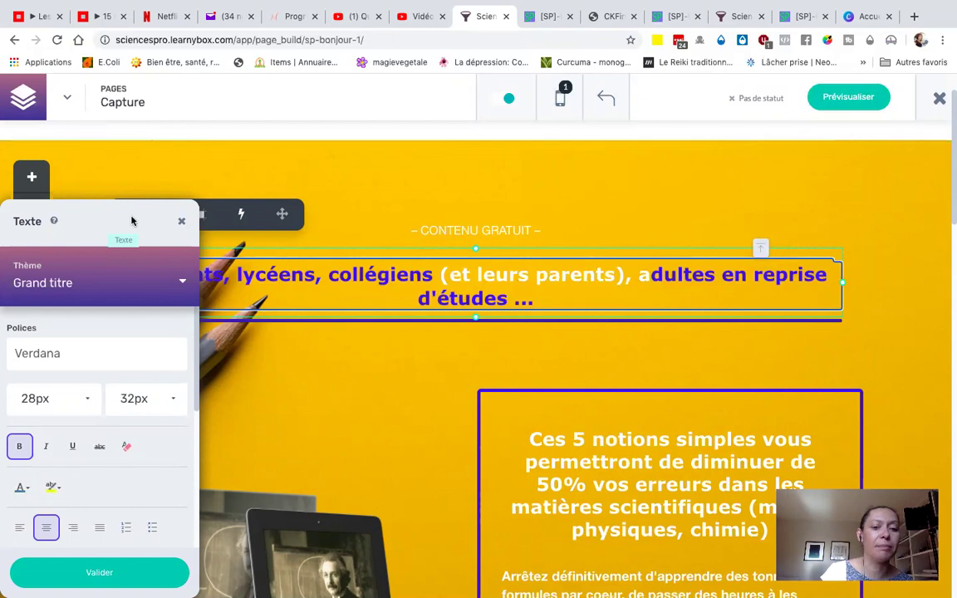
pyautogui.moveTo(113, 220); pyautogui.dragTo(160, 361)
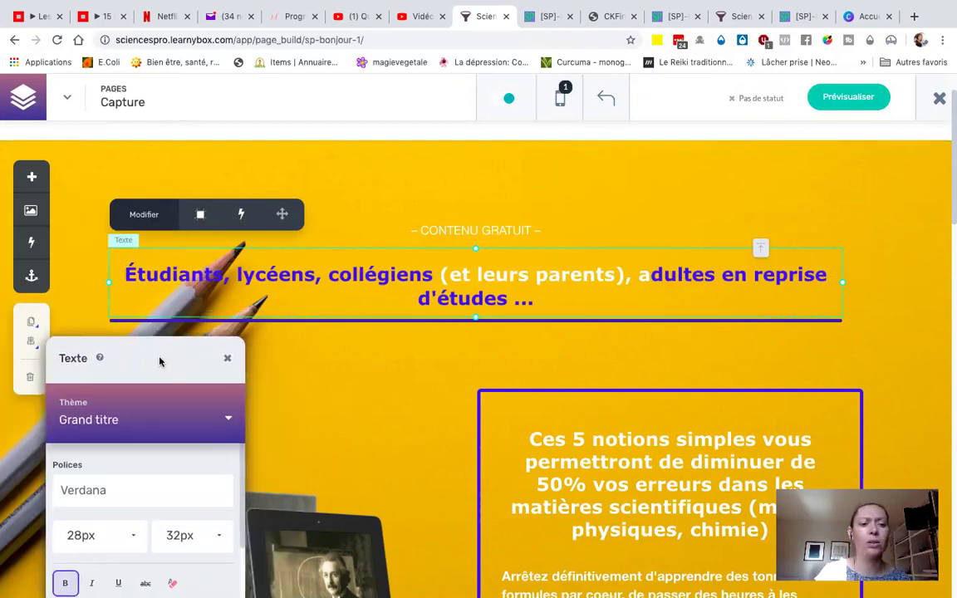
pyautogui.doubleClick(463, 277)
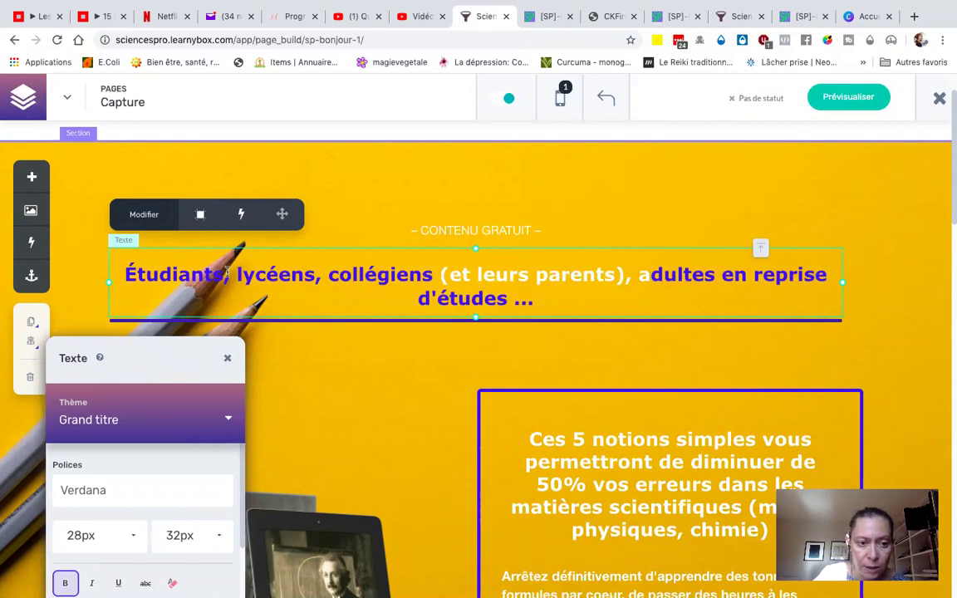
pyautogui.click(123, 273)
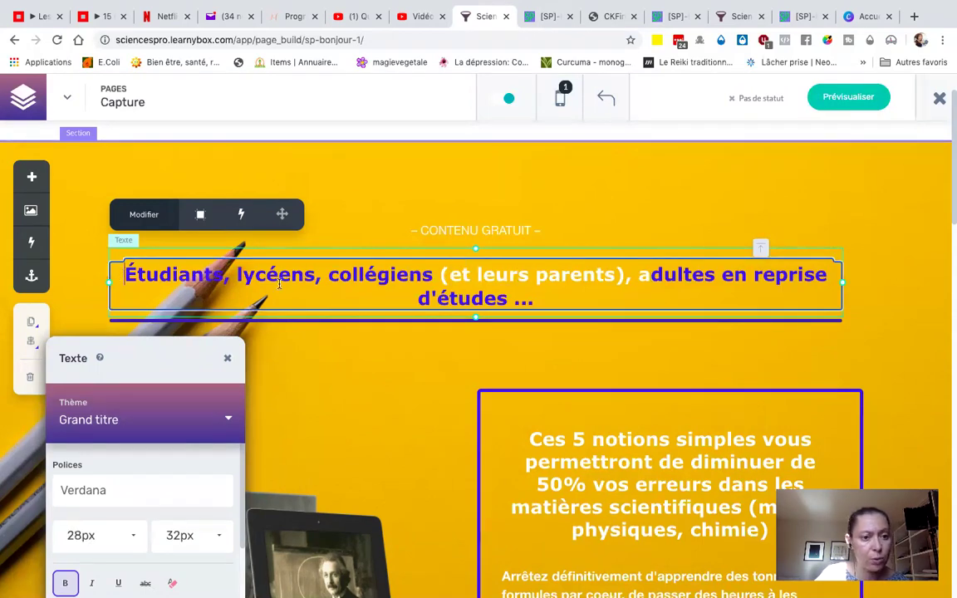
pyautogui.keyDown('shift'); pyautogui.click(544, 299); pyautogui.keyUp('shift')
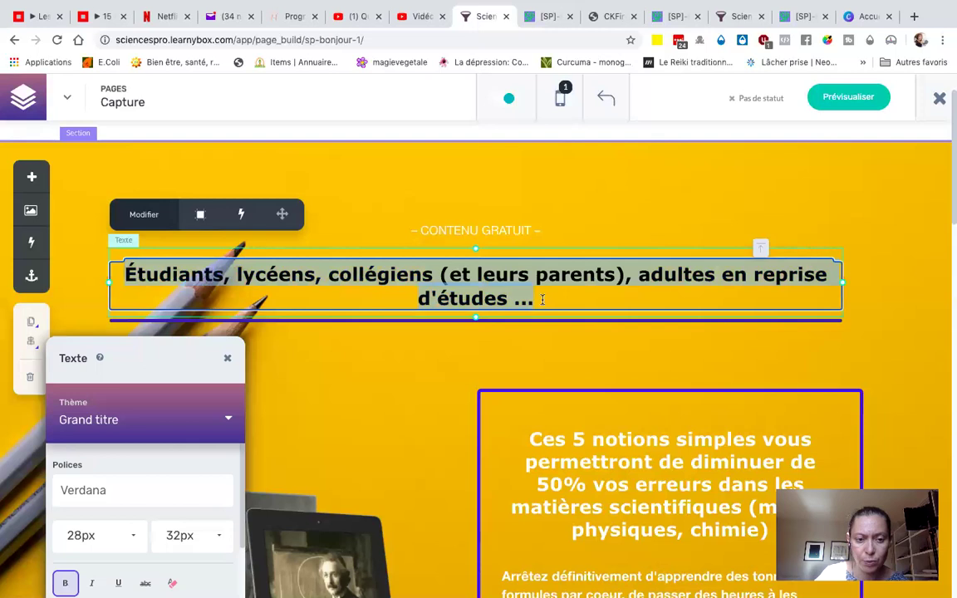
pyautogui.moveTo(175, 353); pyautogui.dragTo(184, 170)
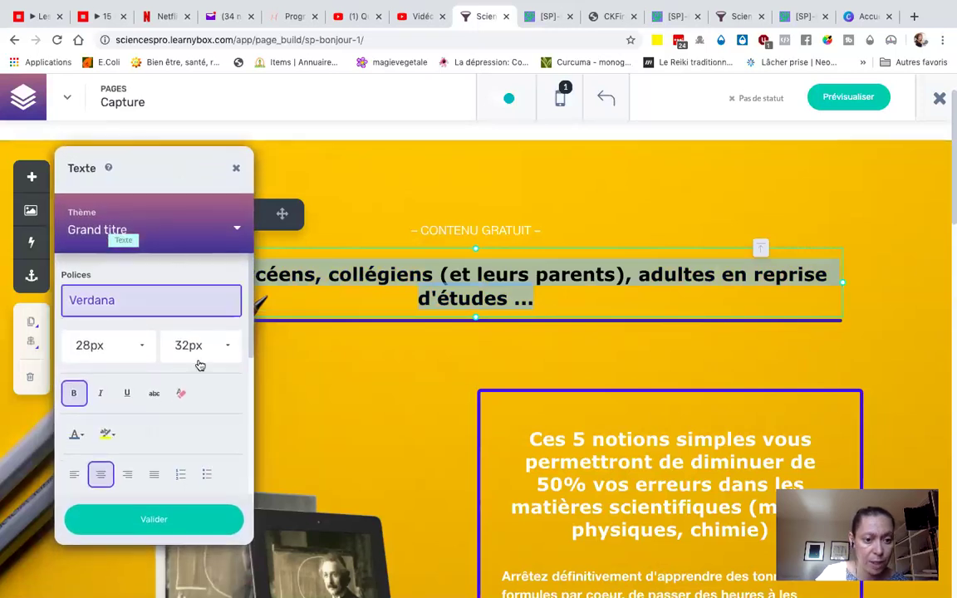
pyautogui.click(182, 393)
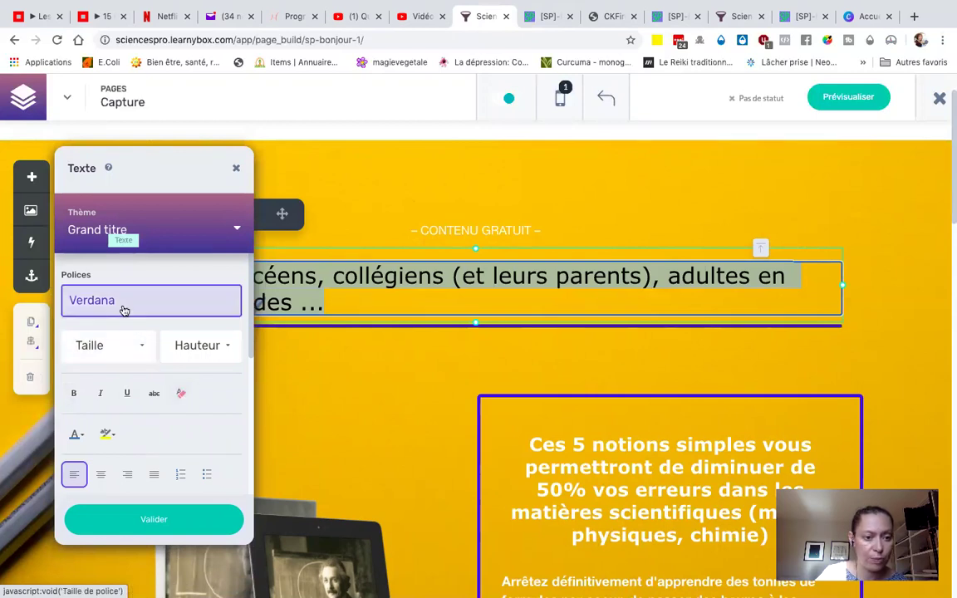
pyautogui.click(100, 475)
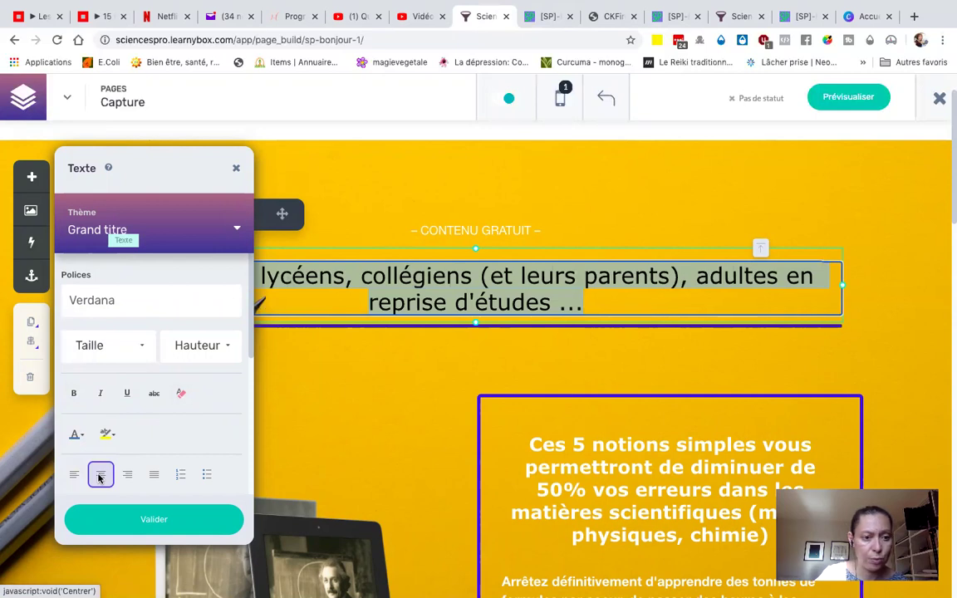
# - Change the selected headline's font to Helvetica
pyautogui.click(102, 309)
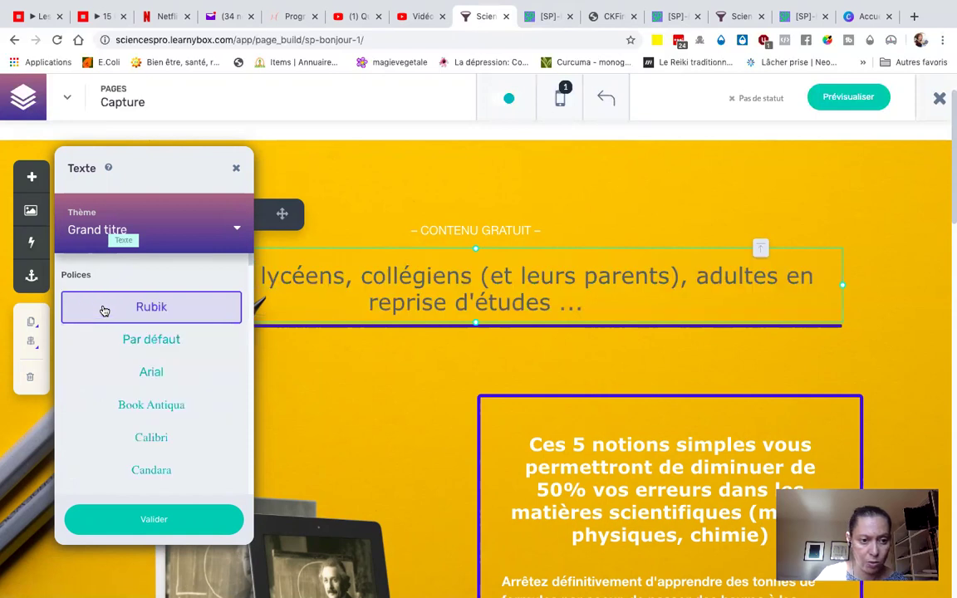
pyautogui.scroll(-3, 145, 404)
pyautogui.scroll(-3, 145, 405)
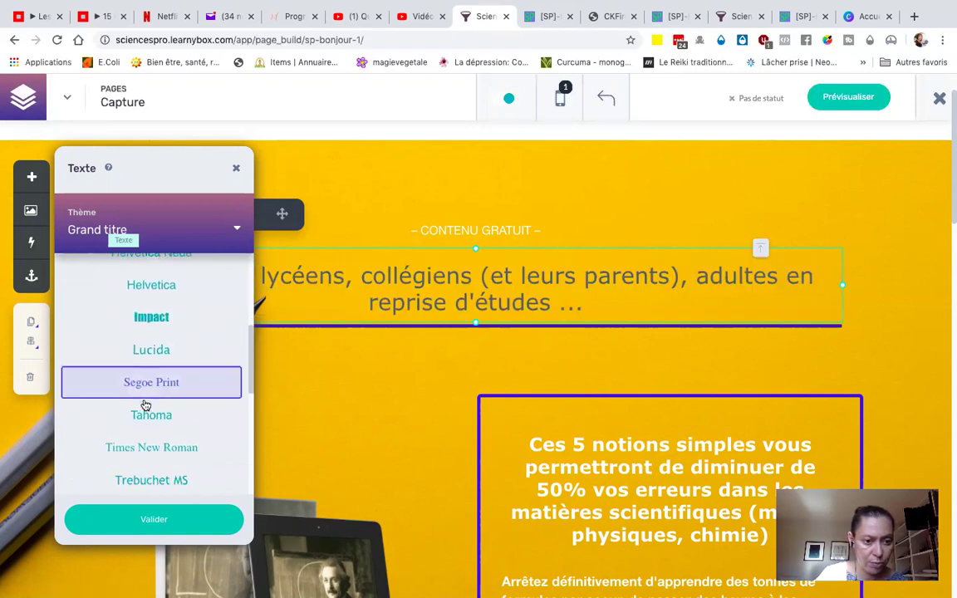
pyautogui.click(169, 289)
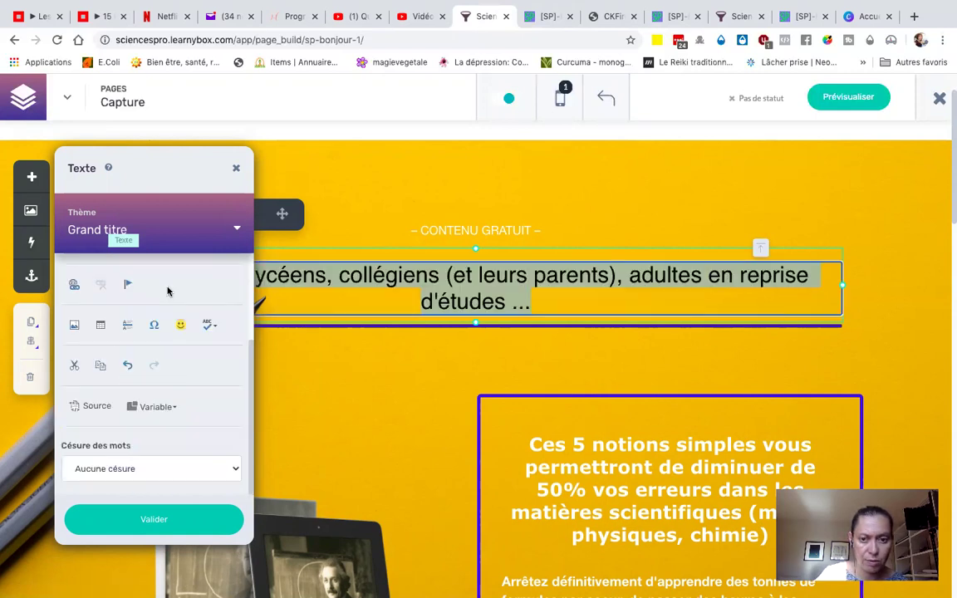
# - Try Tahoma and Arial as fonts for the selected "Étudiants, lycéens, collégiens" headline
pyautogui.scroll(3, 154, 342)
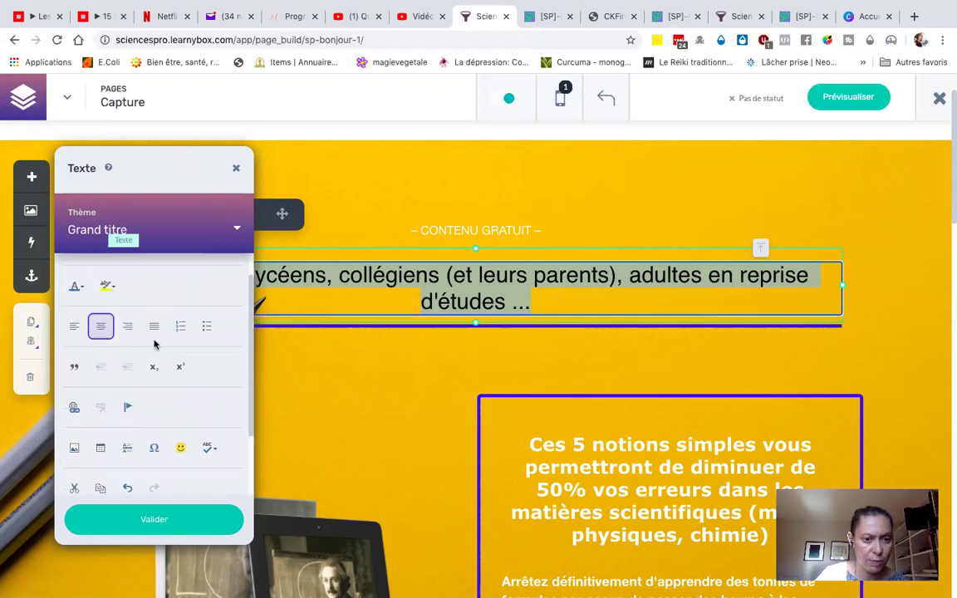
pyautogui.scroll(3, 153, 343)
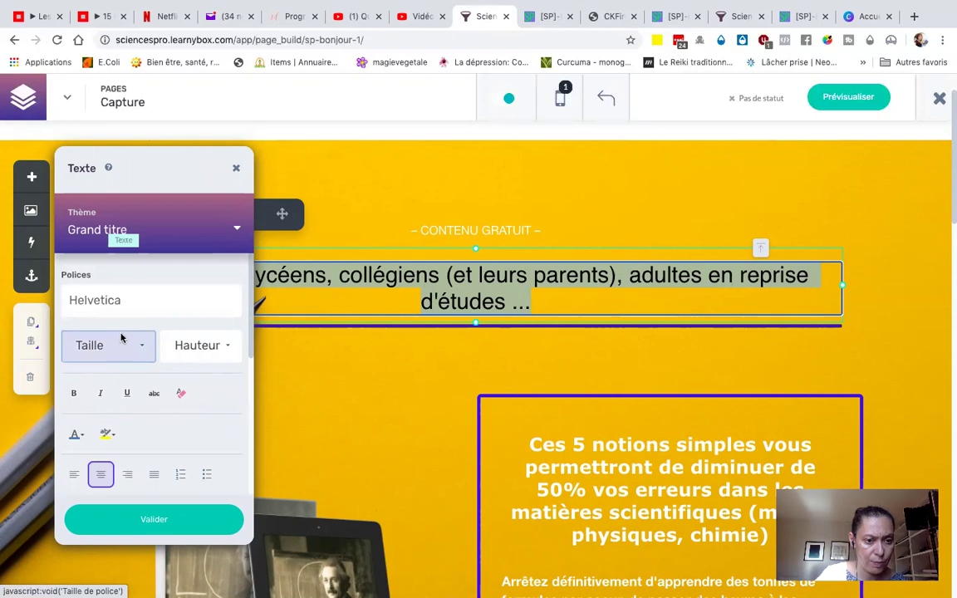
pyautogui.click(131, 300)
pyautogui.scroll(-5, 153, 392)
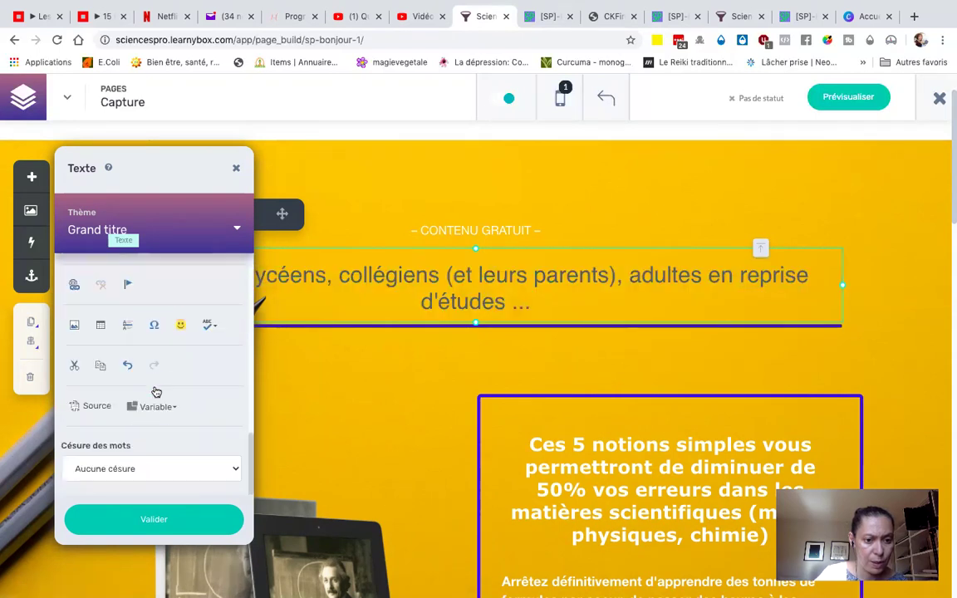
pyautogui.scroll(5, 156, 391)
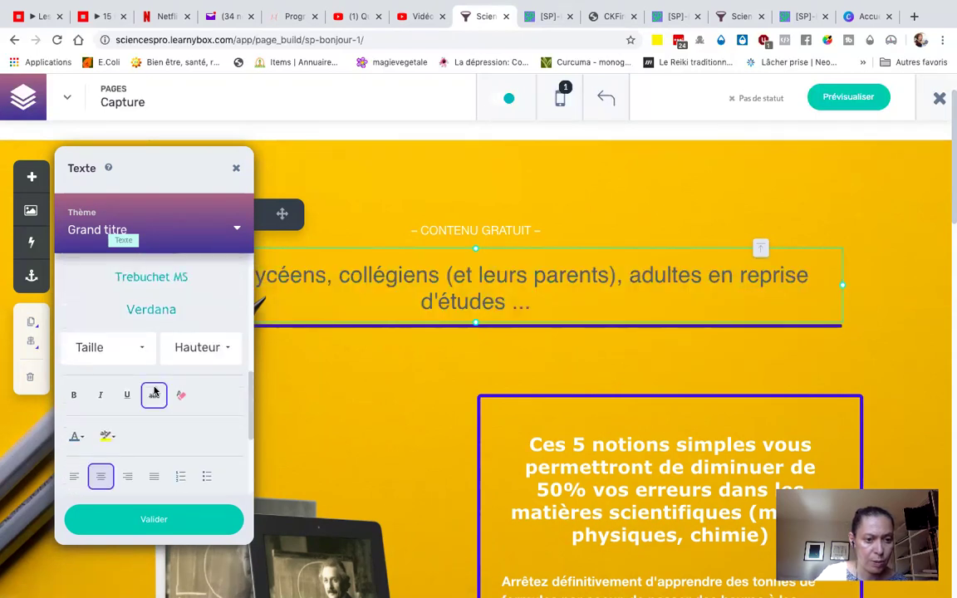
pyautogui.click(166, 320)
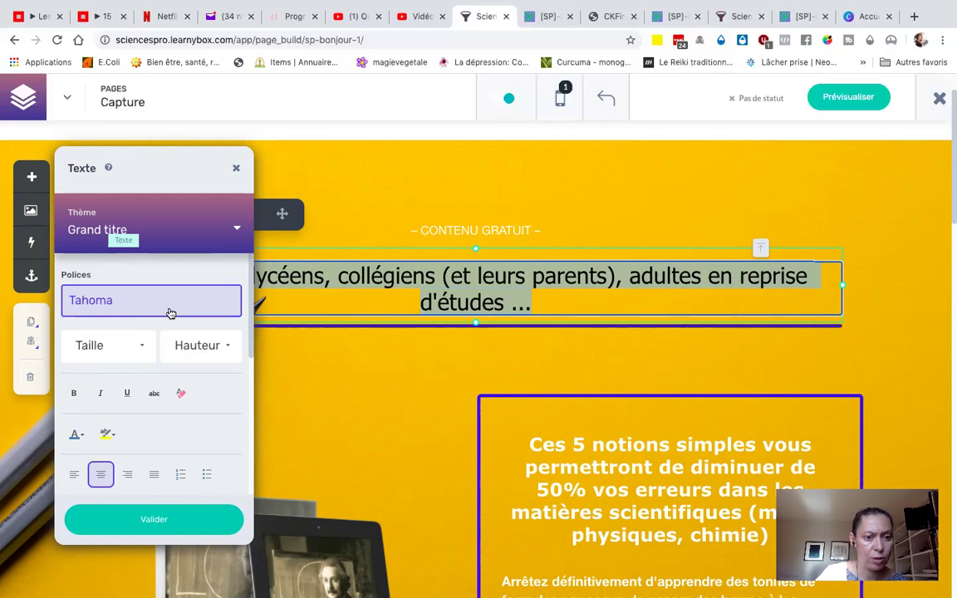
pyautogui.click(169, 312)
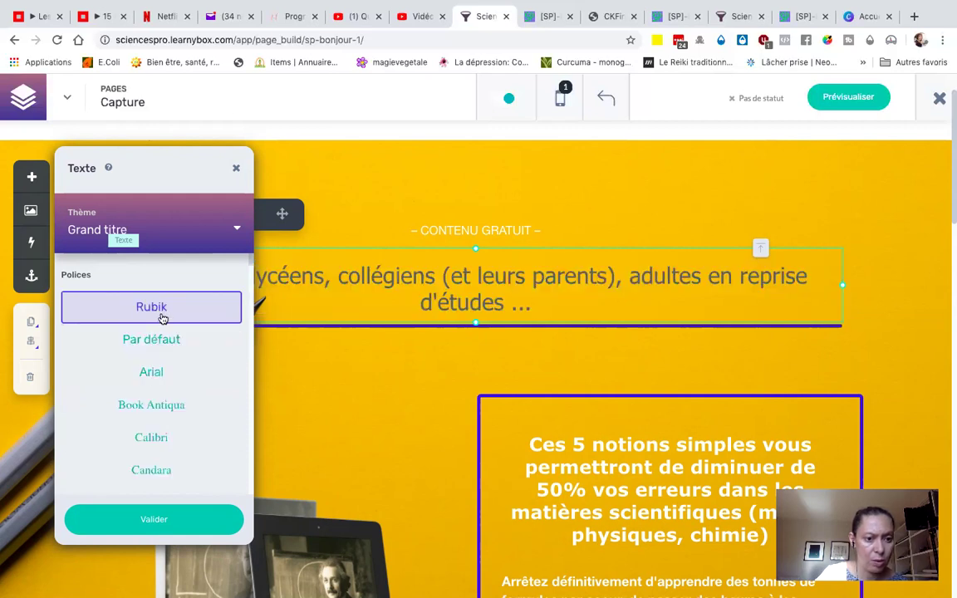
pyautogui.click(154, 371)
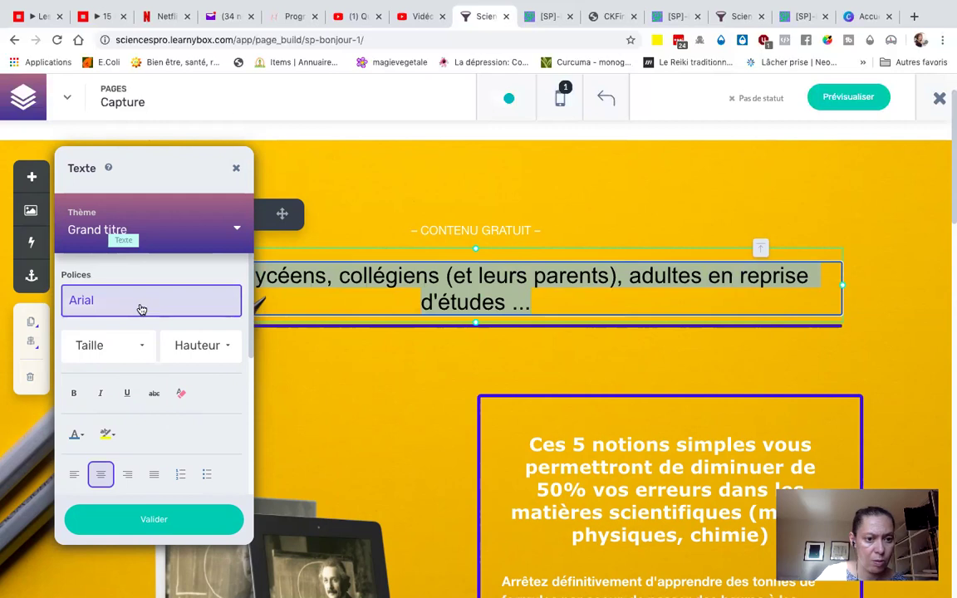
# - Try the Impact font on the selected headline
pyautogui.click(108, 305)
pyautogui.scroll(-2, 148, 399)
pyautogui.scroll(-5, 148, 398)
pyautogui.scroll(-5, 148, 399)
pyautogui.scroll(3, 149, 395)
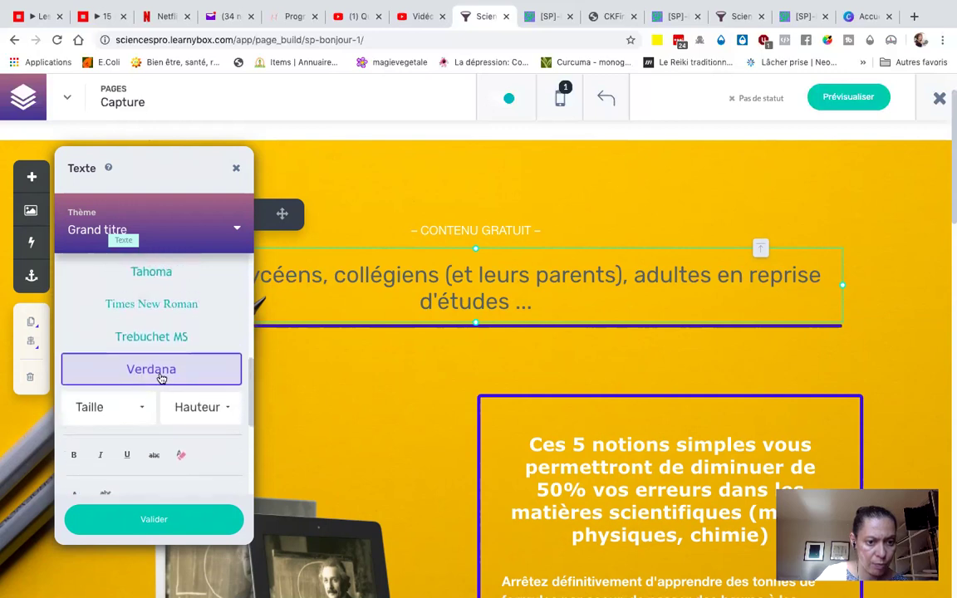
pyautogui.scroll(1, 166, 339)
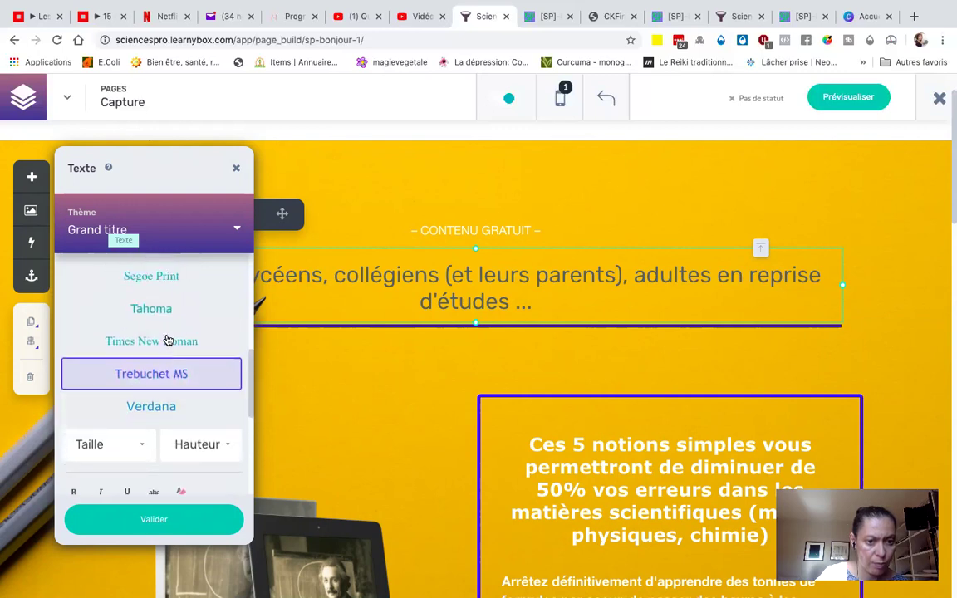
pyautogui.scroll(1, 167, 340)
pyautogui.scroll(2, 166, 340)
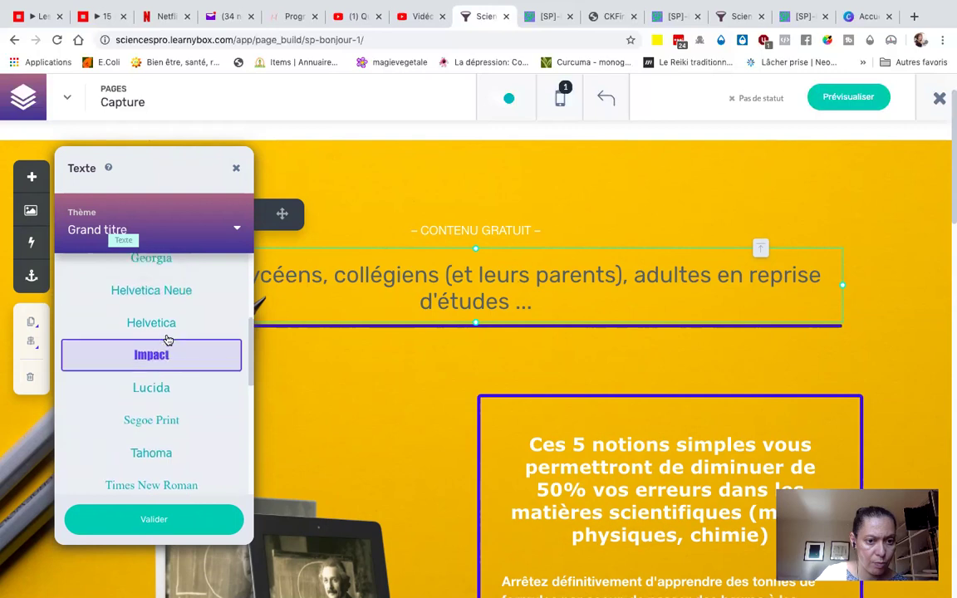
pyautogui.click(157, 355)
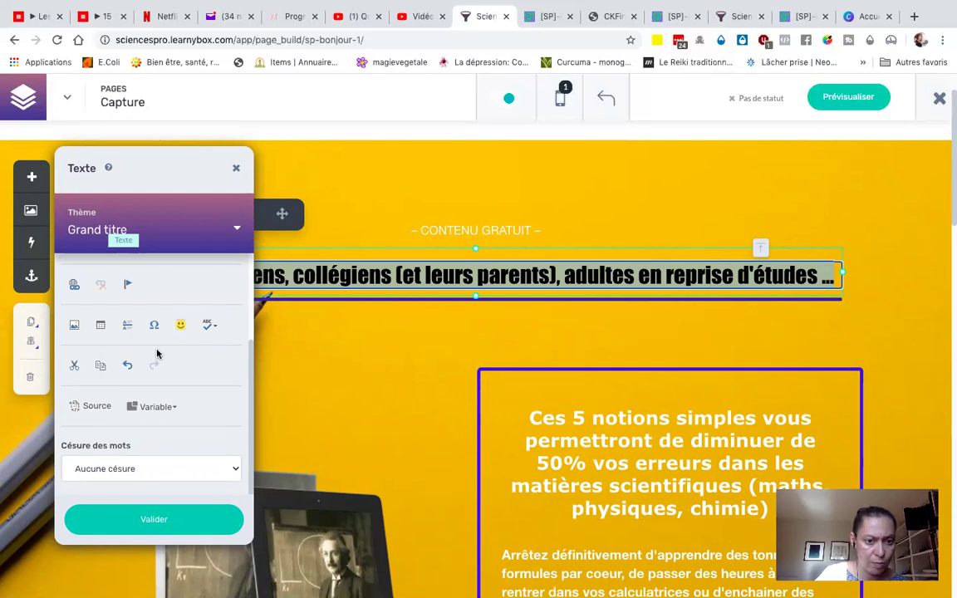
# - Set the selected headline's font to Helvetica Neue
pyautogui.scroll(2, 141, 305)
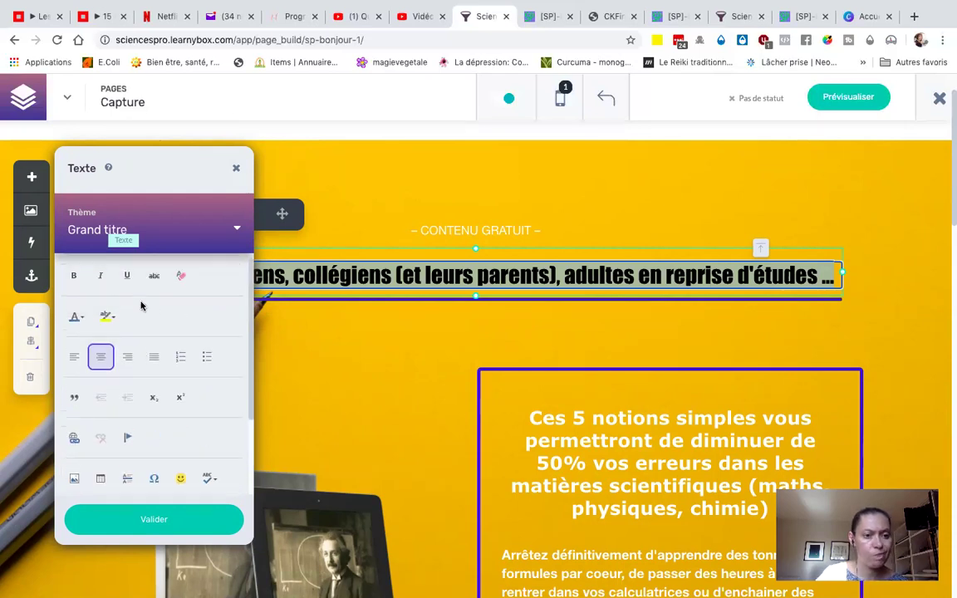
pyautogui.scroll(2, 141, 306)
pyautogui.click(111, 272)
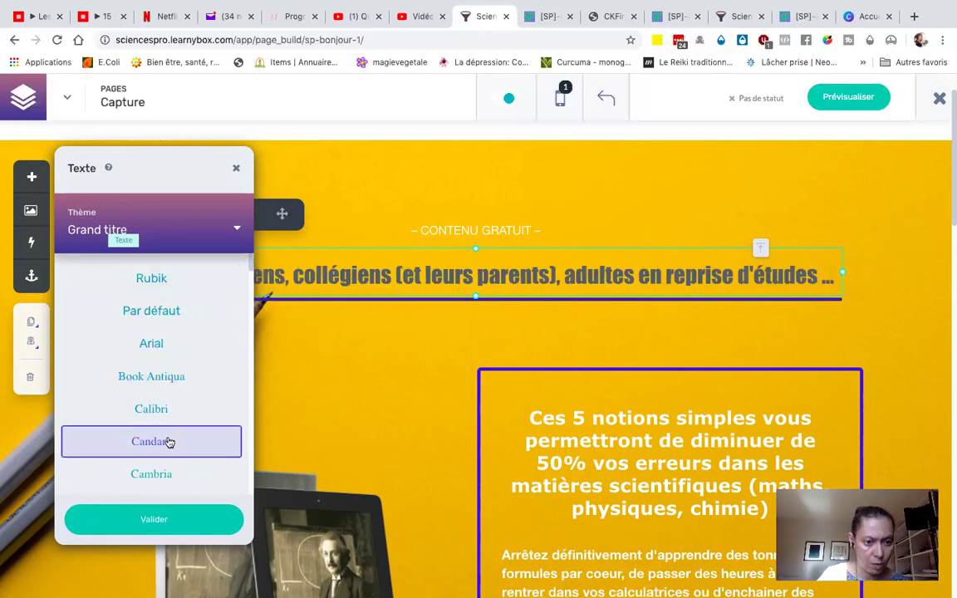
pyautogui.scroll(-3, 169, 442)
pyautogui.scroll(-5, 168, 443)
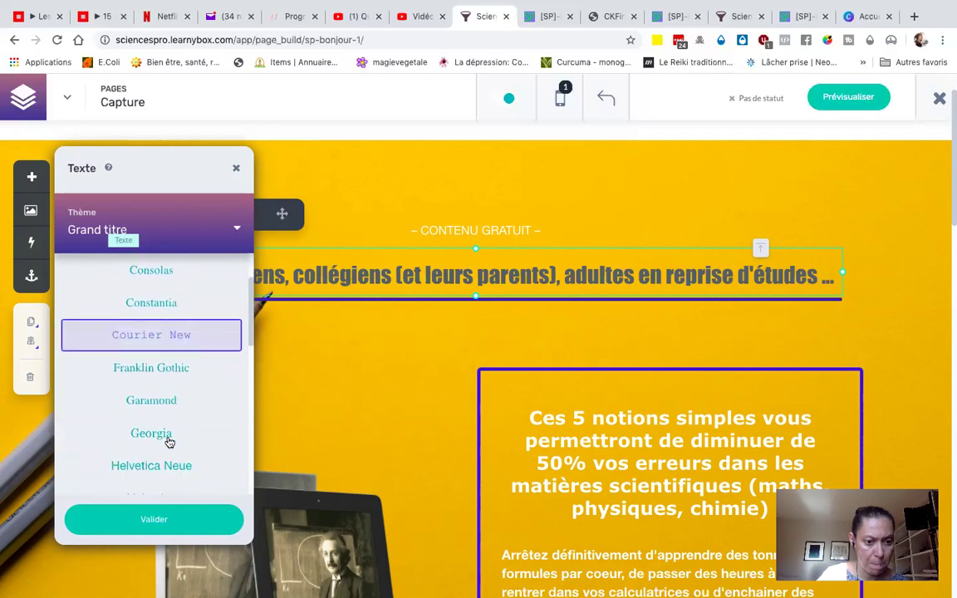
pyautogui.scroll(-3, 168, 443)
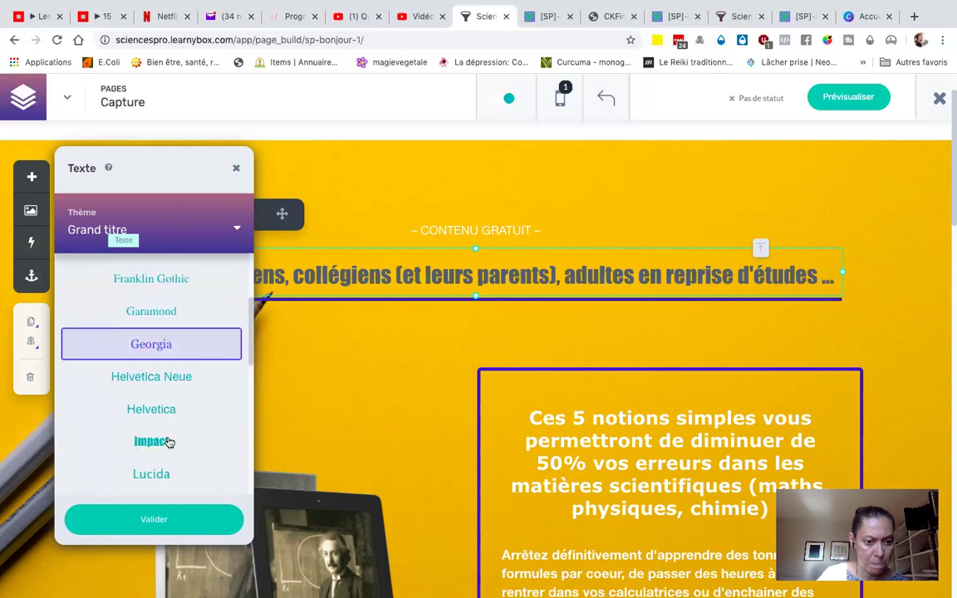
pyautogui.click(184, 381)
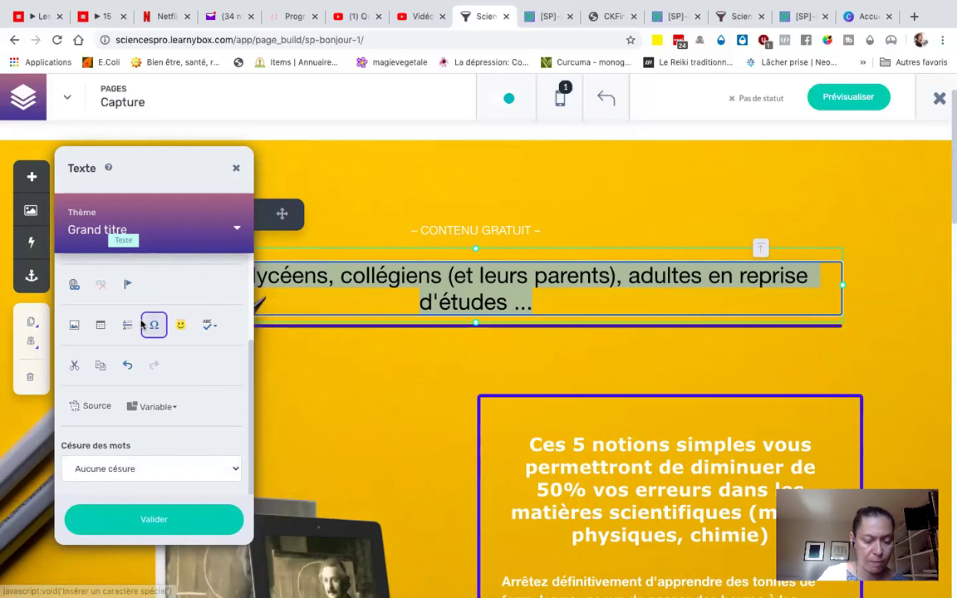
pyautogui.scroll(3, 141, 324)
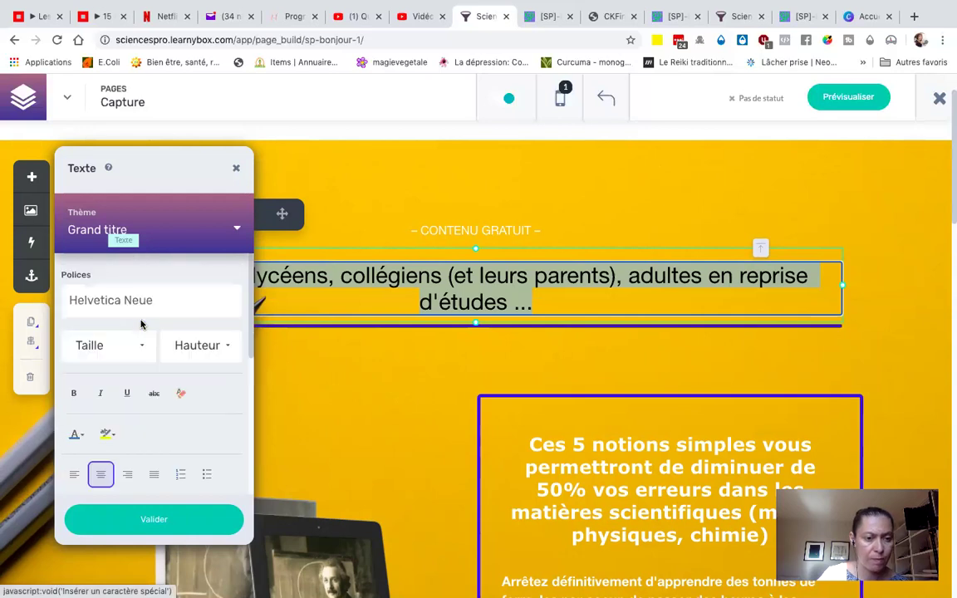
pyautogui.click(73, 433)
pyautogui.scroll(-3, 74, 398)
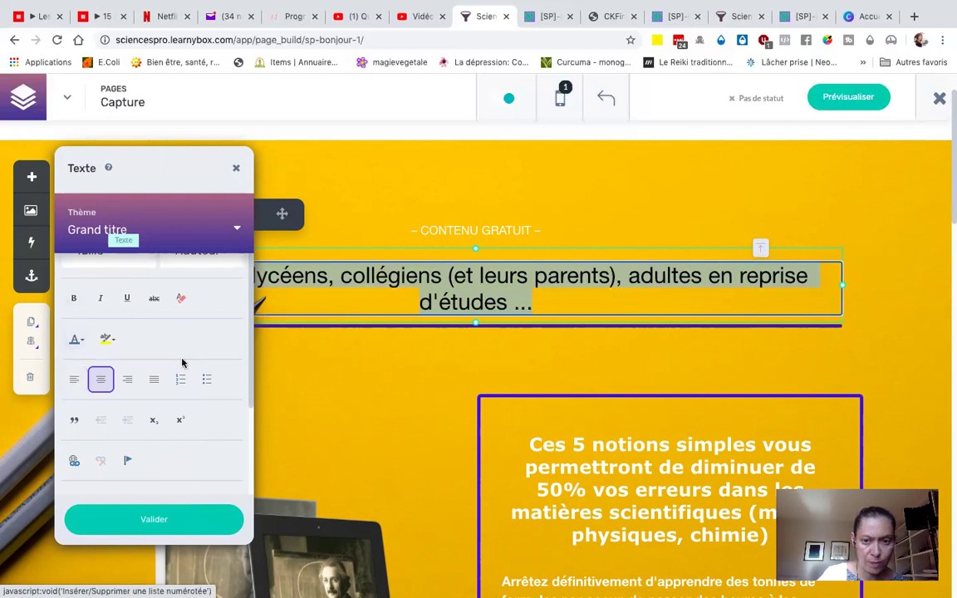
pyautogui.scroll(3, 184, 363)
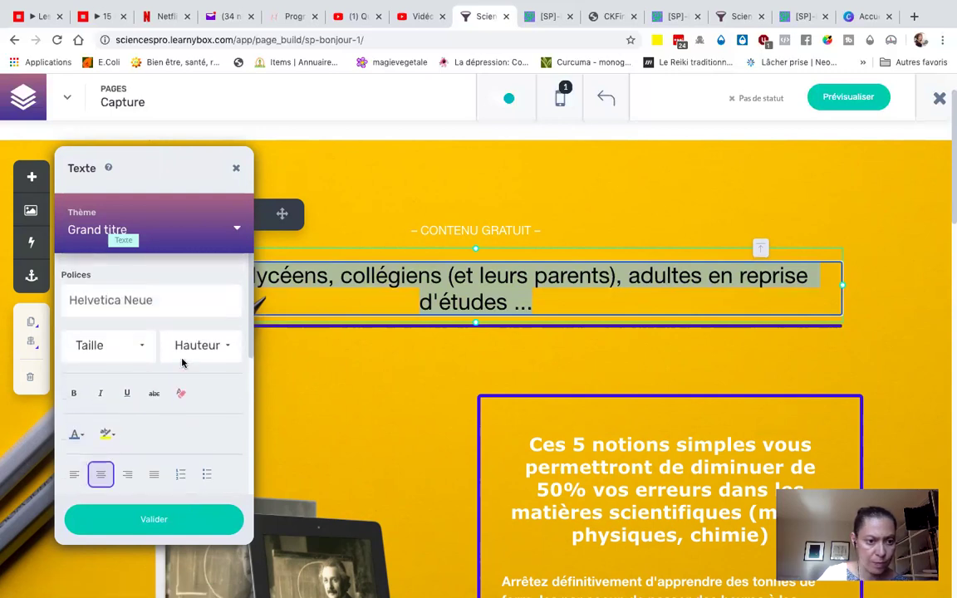
# - Try a 26px font size on the selected headline
pyautogui.click(117, 347)
pyautogui.scroll(-2, 121, 429)
pyautogui.scroll(-3, 121, 428)
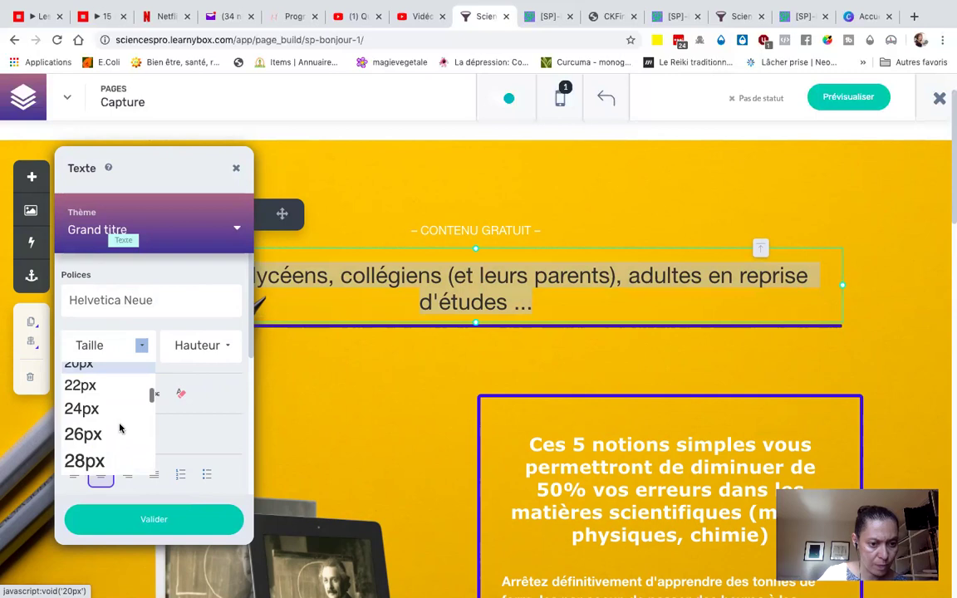
pyautogui.click(122, 434)
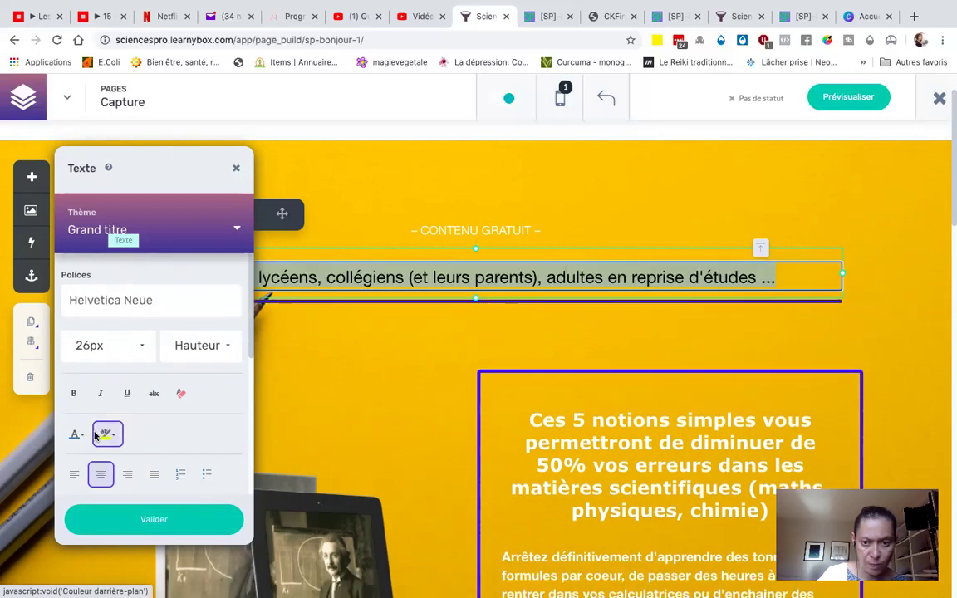
# - Set the headline's font size to 36px and save the text
pyautogui.click(103, 346)
pyautogui.scroll(-3, 131, 455)
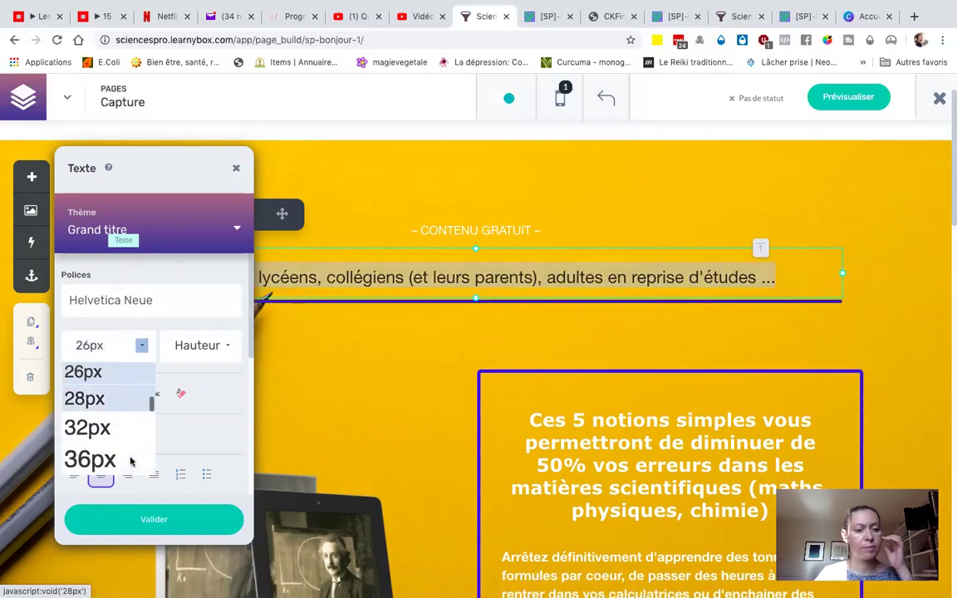
pyautogui.click(90, 409)
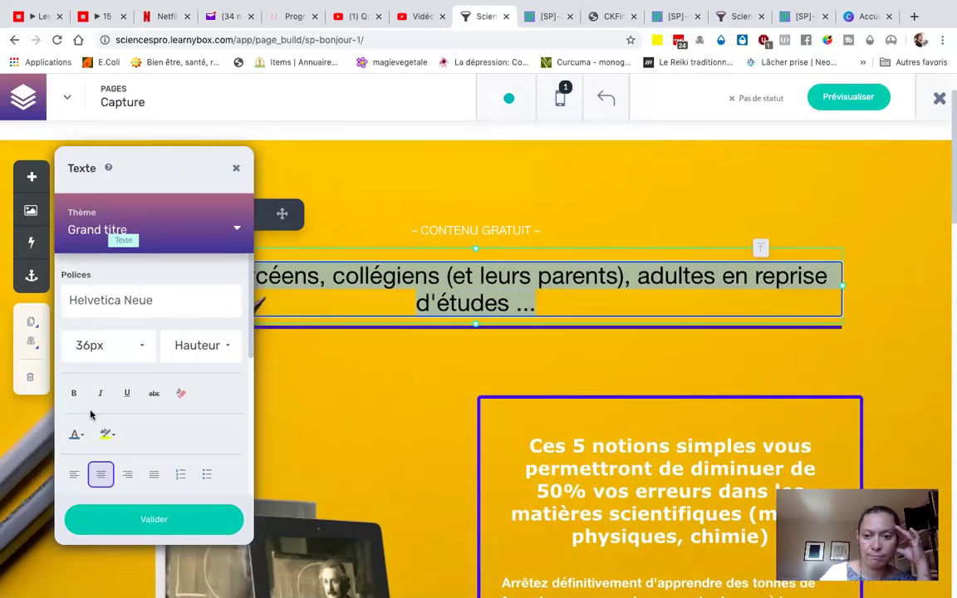
pyautogui.click(119, 522)
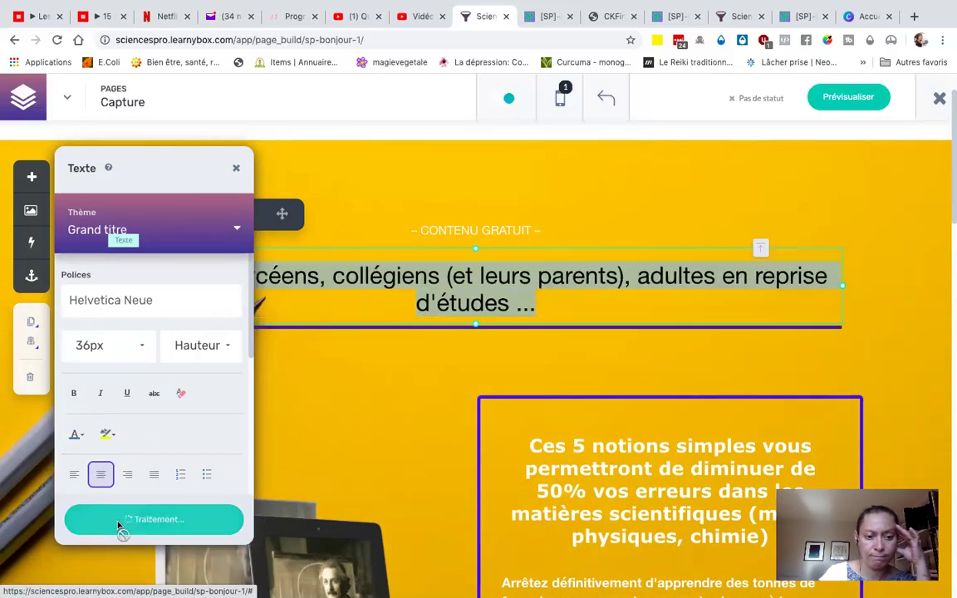
pyautogui.click(302, 362)
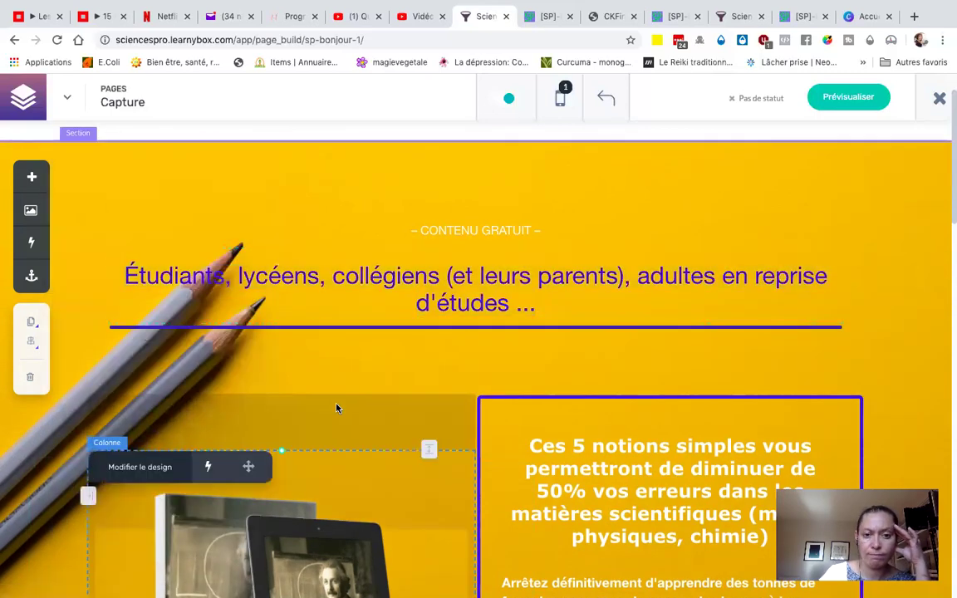
# - Split the headline onto a new line before "adultes en reprise d'études ..." and save the text
pyautogui.click(639, 282)
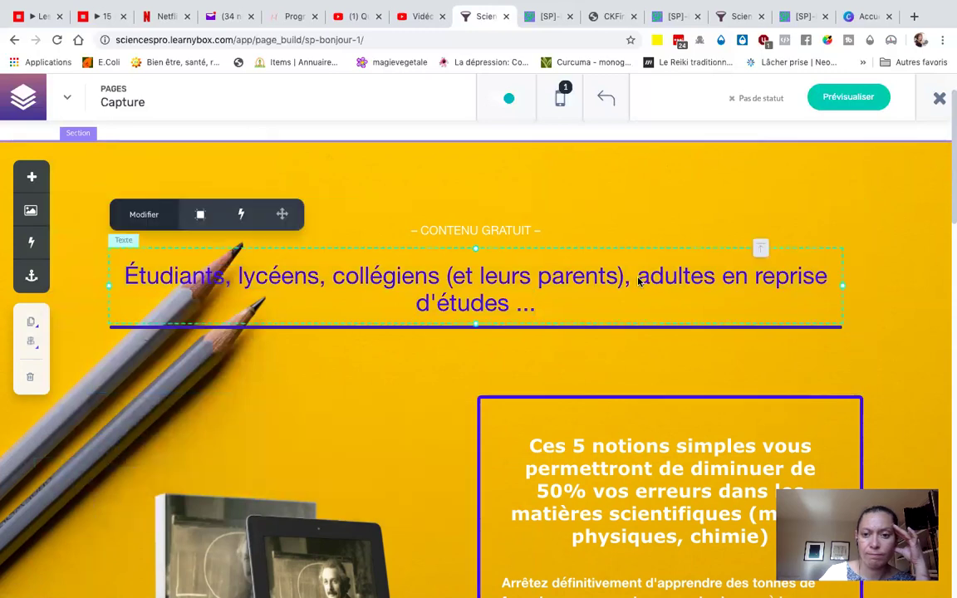
pyautogui.click(640, 282)
pyautogui.click(640, 282)
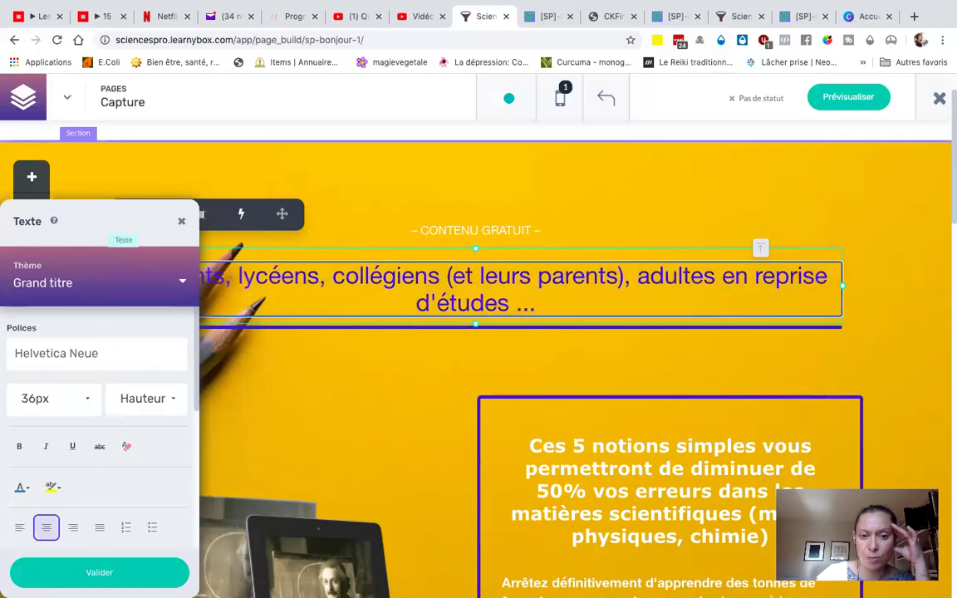
pyautogui.press('Return')
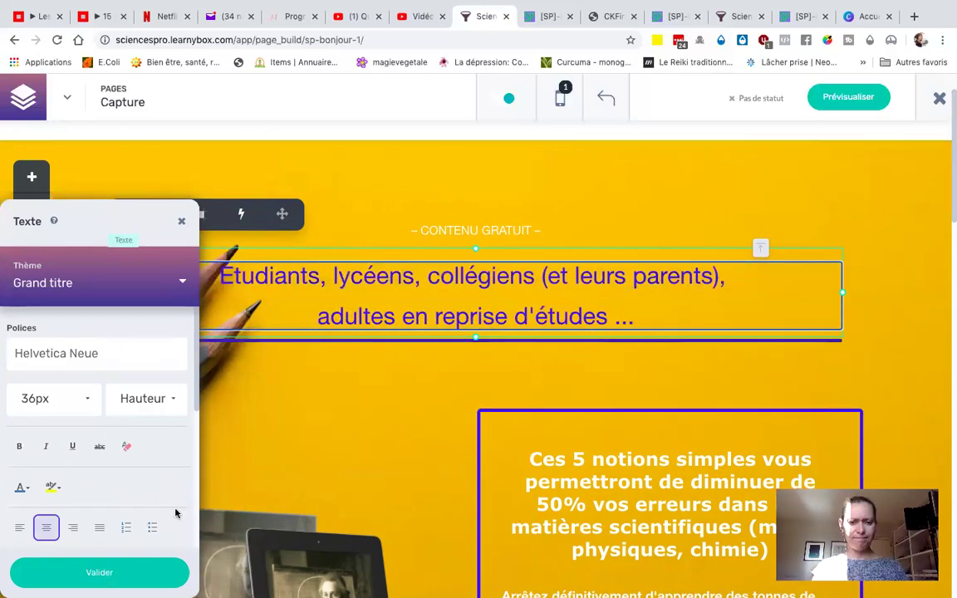
pyautogui.click(129, 572)
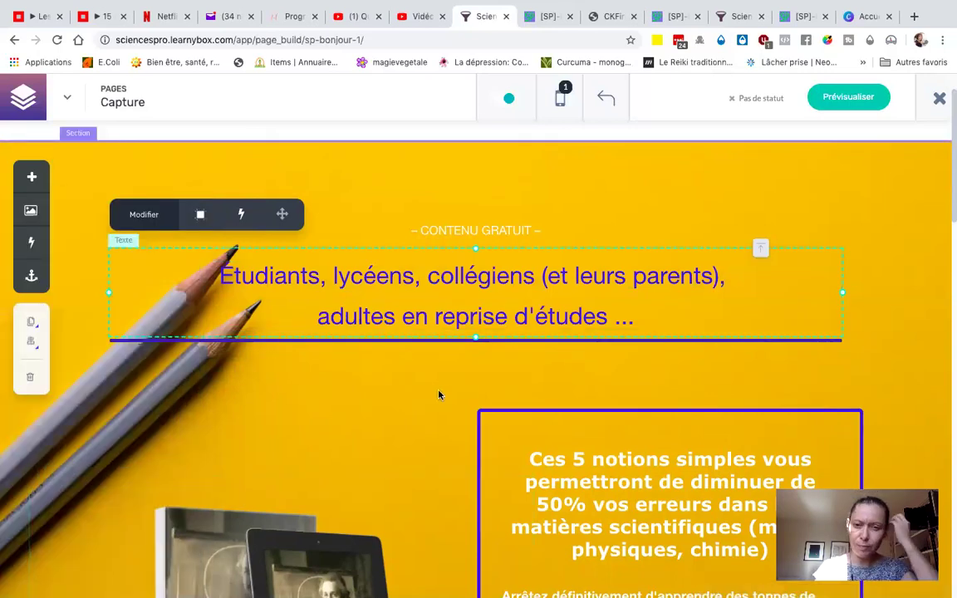
# - Apply the blue theme colour to the whole "– CONTENU GRATUIT –" line above the headline and save the text
pyautogui.click(413, 236)
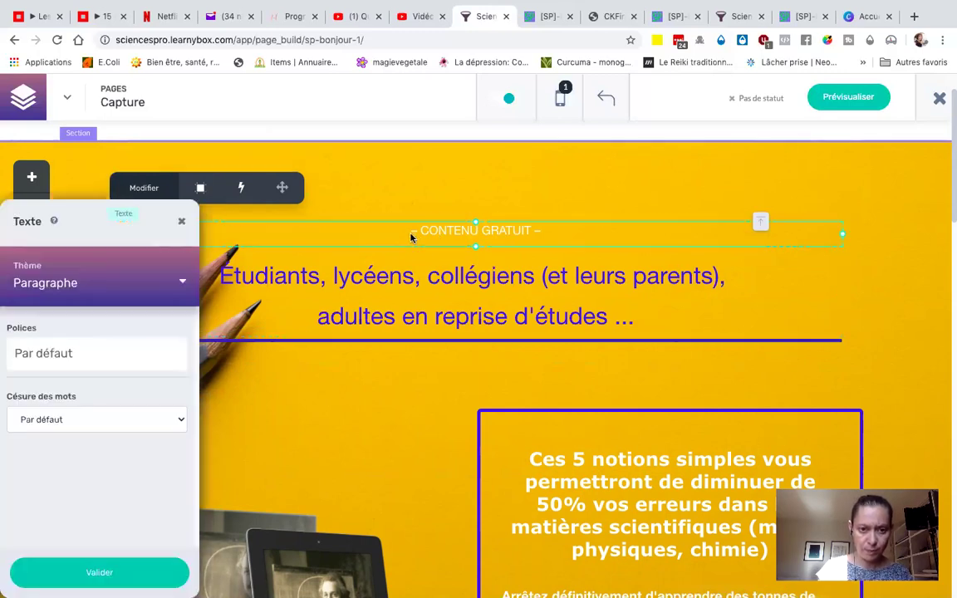
pyautogui.moveTo(410, 234); pyautogui.dragTo(549, 224)
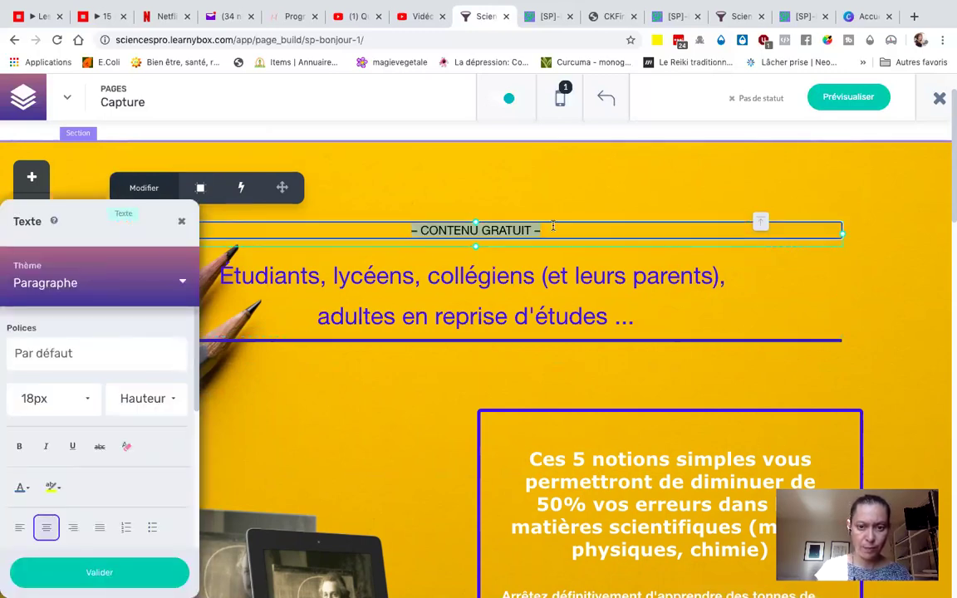
pyautogui.click(21, 486)
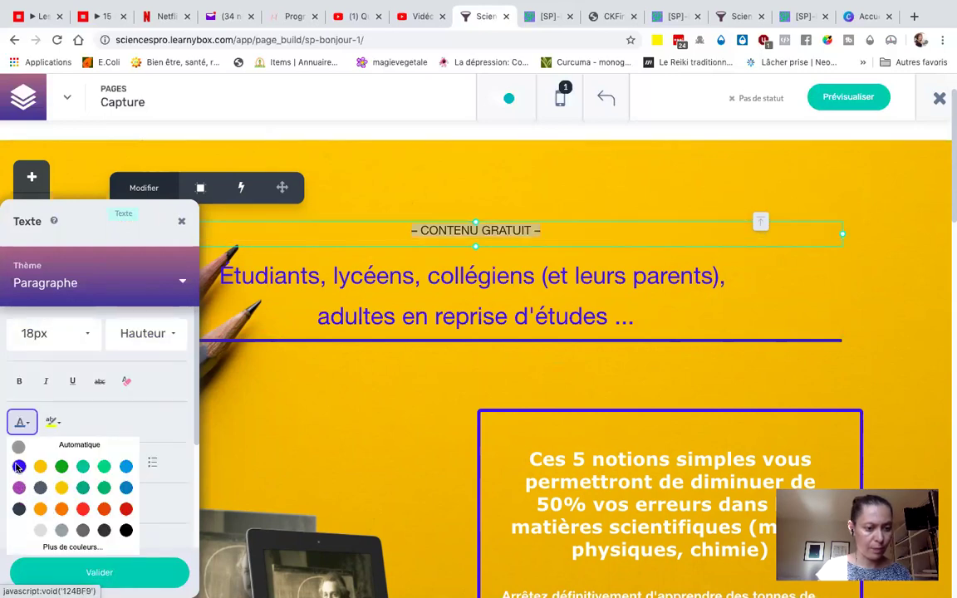
pyautogui.click(18, 467)
pyautogui.click(102, 572)
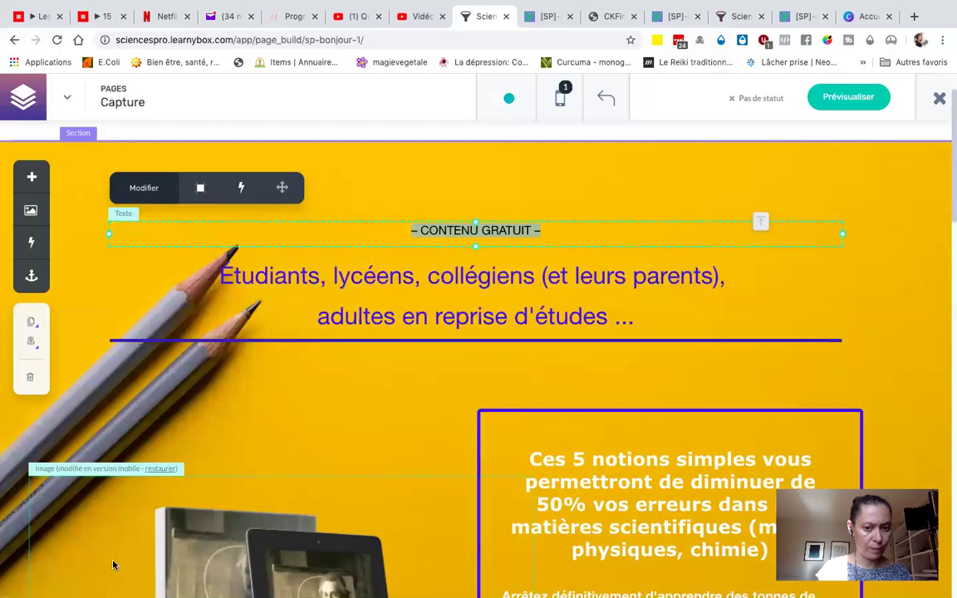
pyautogui.click(362, 459)
pyautogui.scroll(-1, 650, 279)
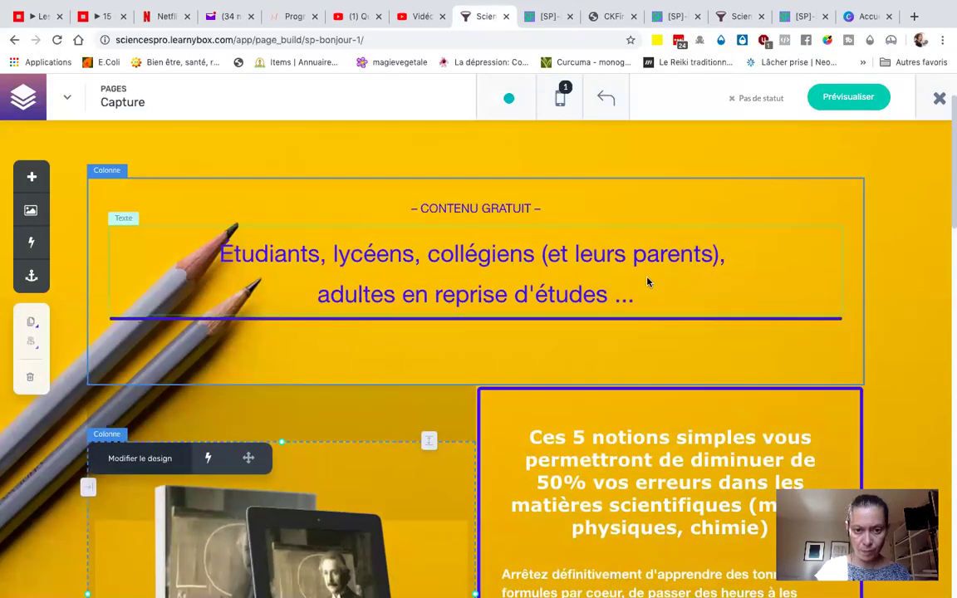
pyautogui.scroll(-2, 647, 283)
pyautogui.scroll(-3, 648, 282)
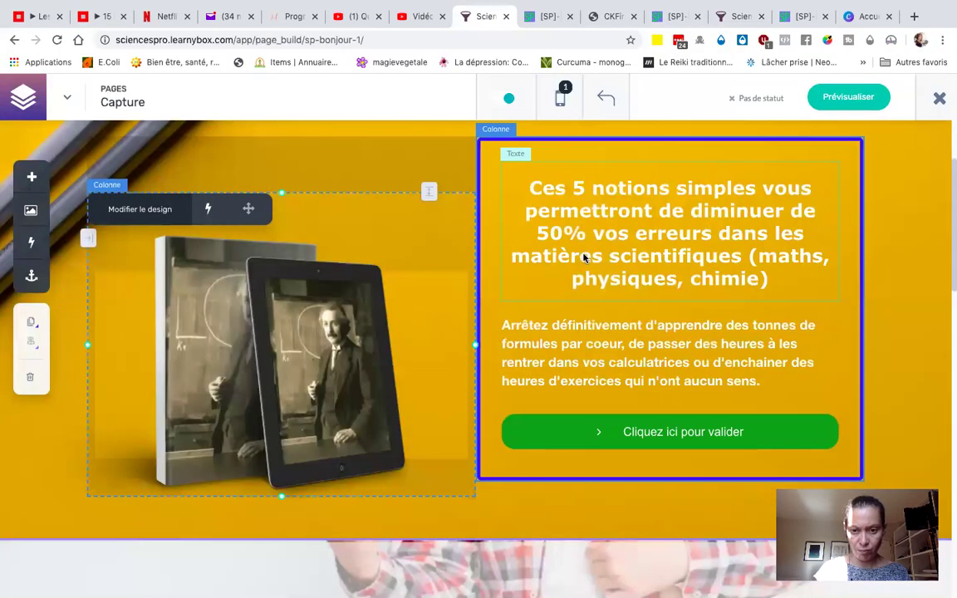
# - Select the whole "Ces 5 notions simples ..." title in the framed column and try to apply the blue theme colour
pyautogui.click(536, 194)
pyautogui.click(534, 192)
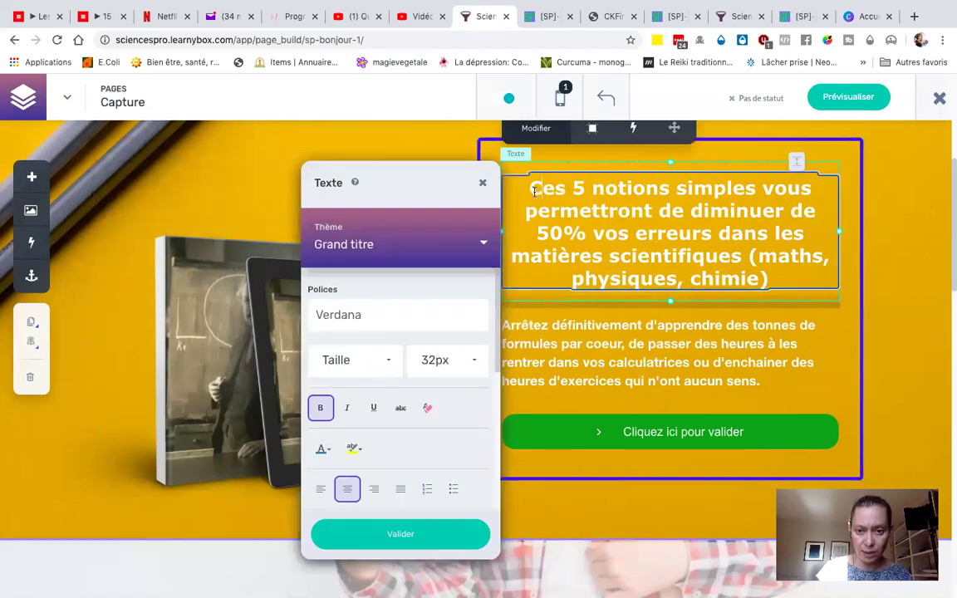
pyautogui.doubleClick(529, 187)
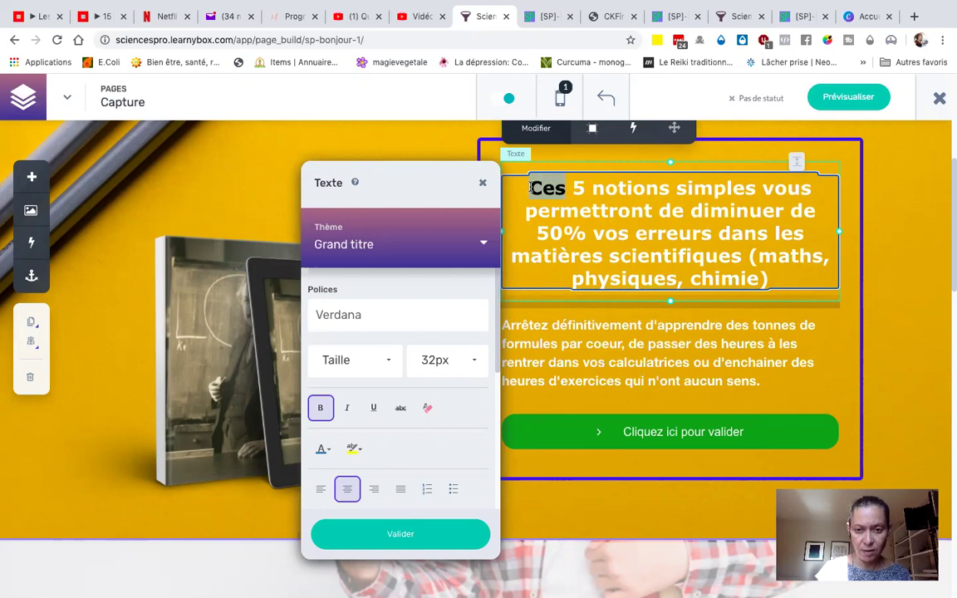
pyautogui.click(769, 282)
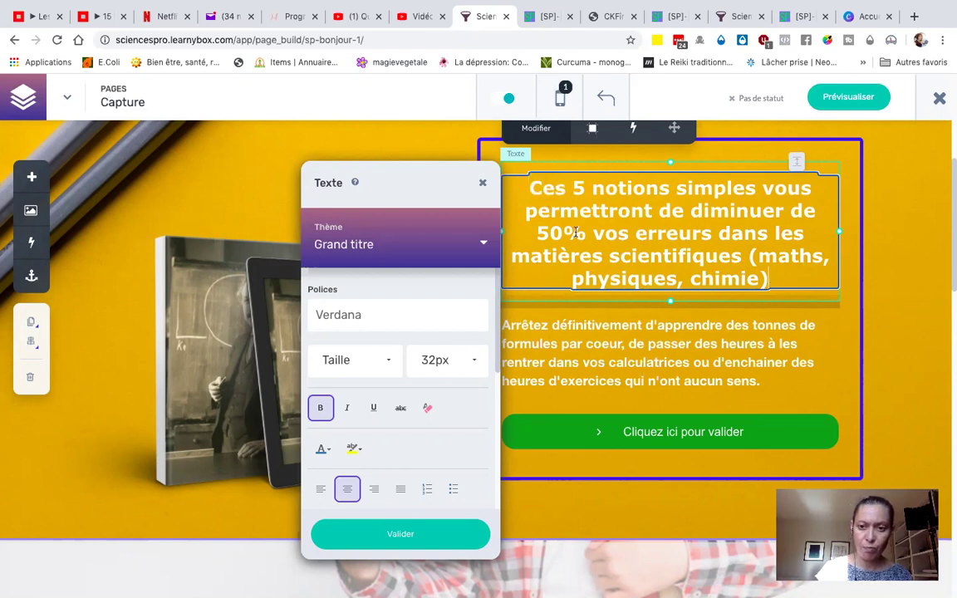
pyautogui.keyDown('shift'); pyautogui.click(526, 188); pyautogui.keyUp('shift')
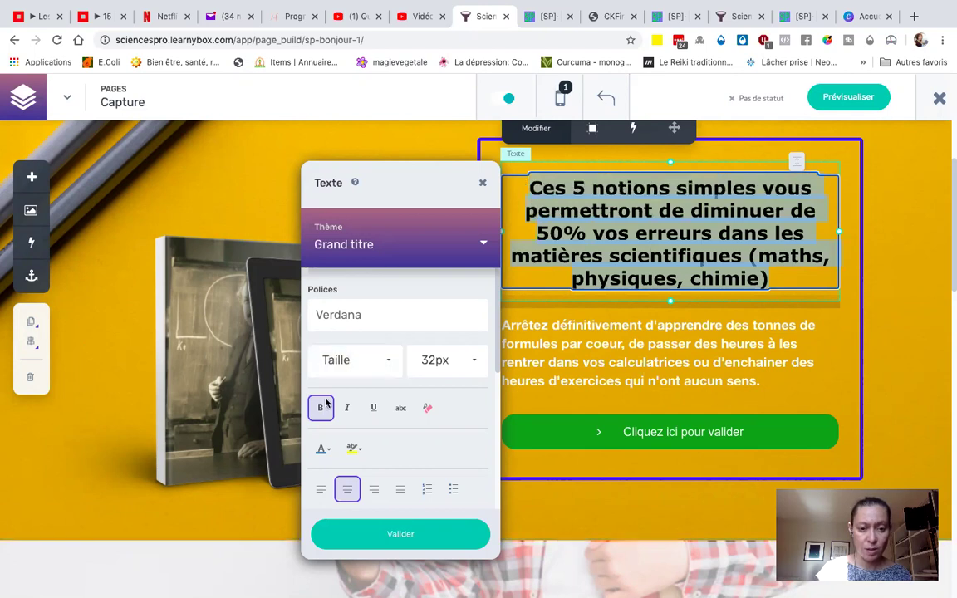
pyautogui.click(321, 449)
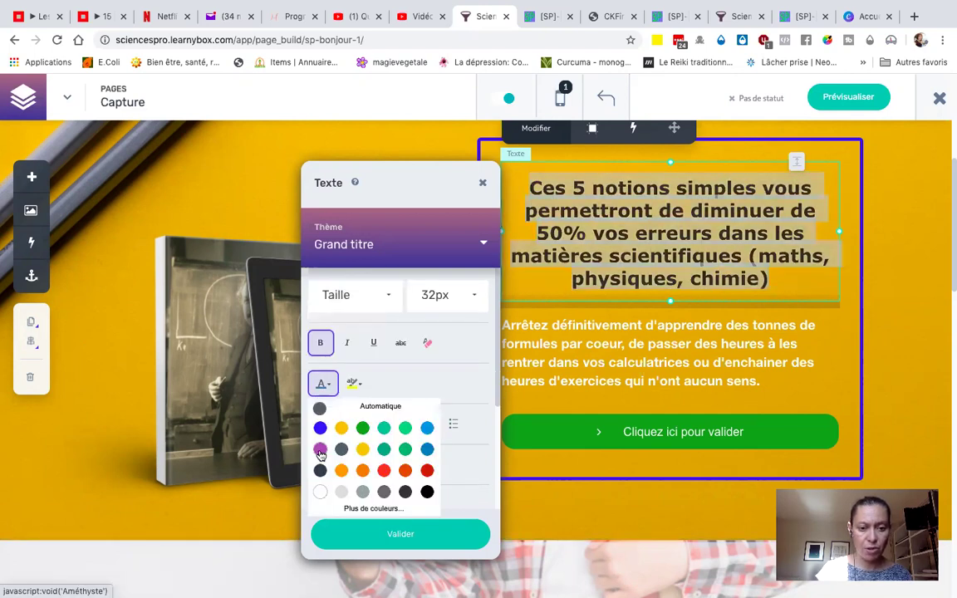
pyautogui.click(320, 428)
pyautogui.scroll(2, 370, 386)
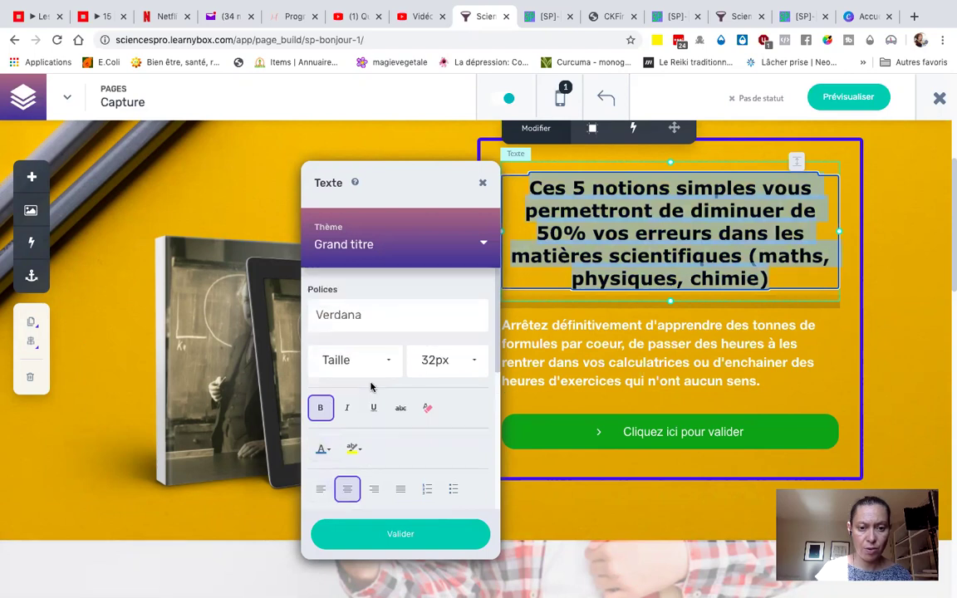
# - Set the selected "Ces 5 notions simples ..." title's font to Helvetica Neue and save the text
pyautogui.click(359, 326)
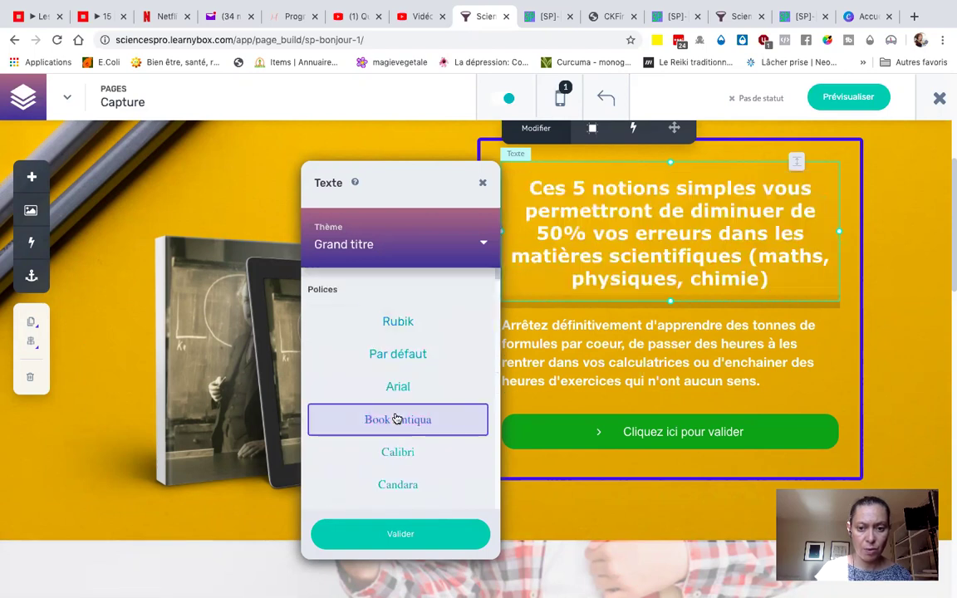
pyautogui.scroll(-3, 397, 416)
pyautogui.scroll(-2, 397, 418)
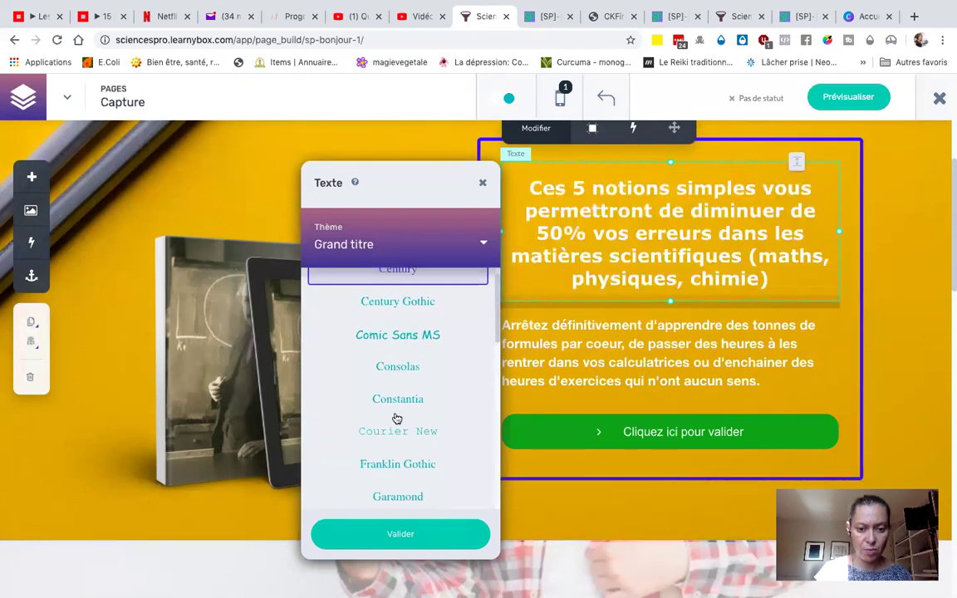
pyautogui.scroll(-3, 397, 417)
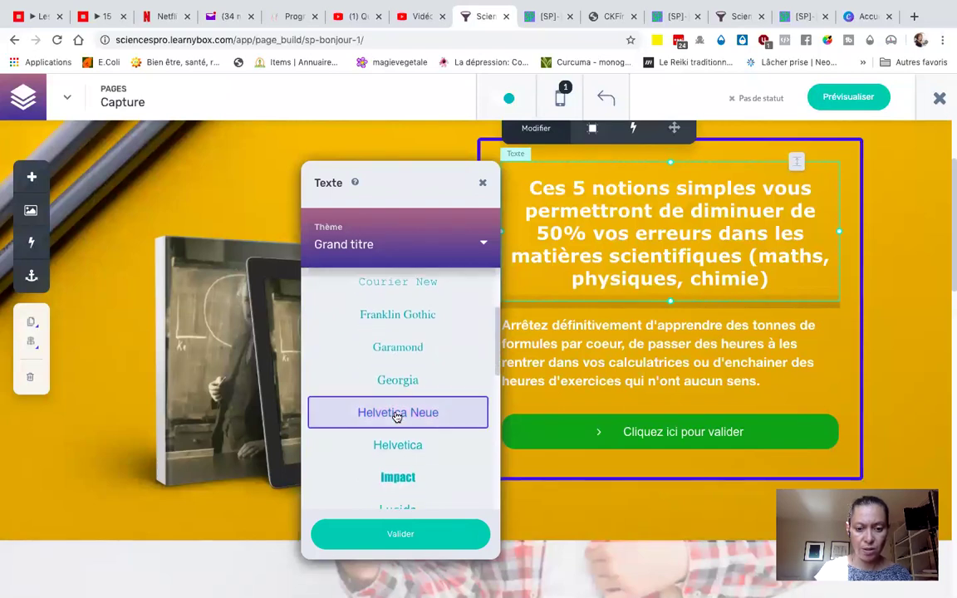
pyautogui.click(397, 416)
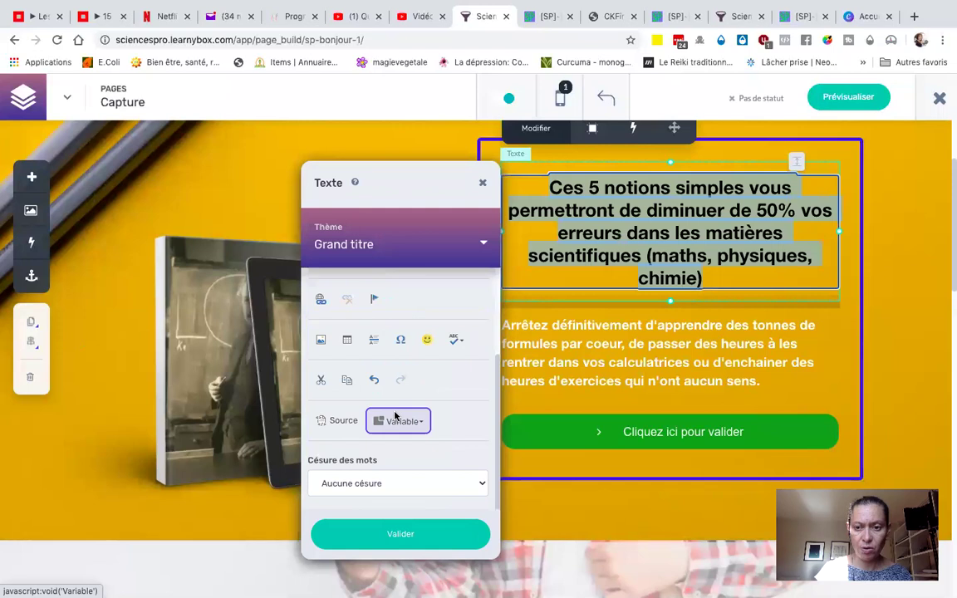
pyautogui.click(404, 538)
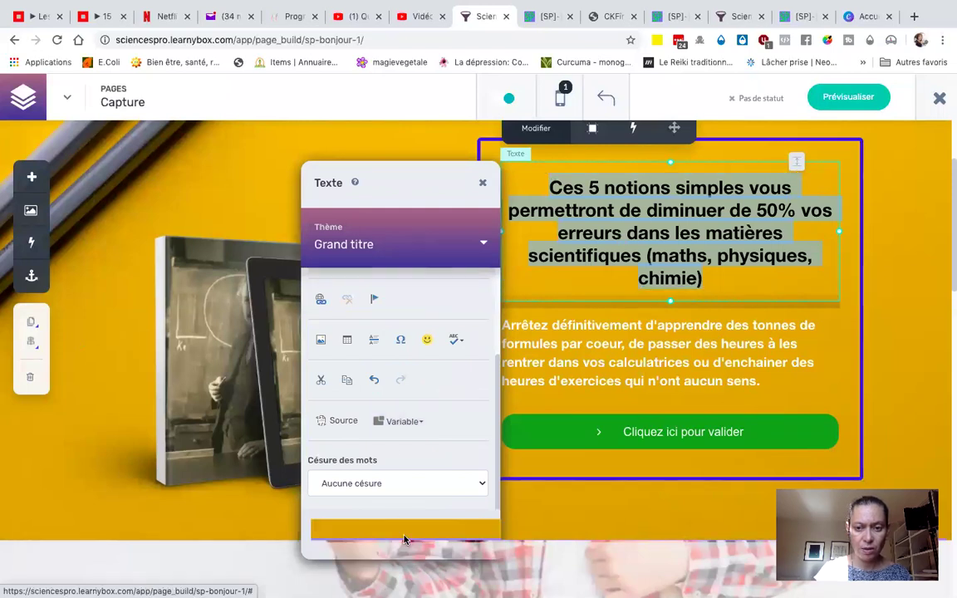
# - Justify the "Arrêtez définitivement ..." paragraph, apply the blue theme colour to it and save the text
pyautogui.click(728, 365)
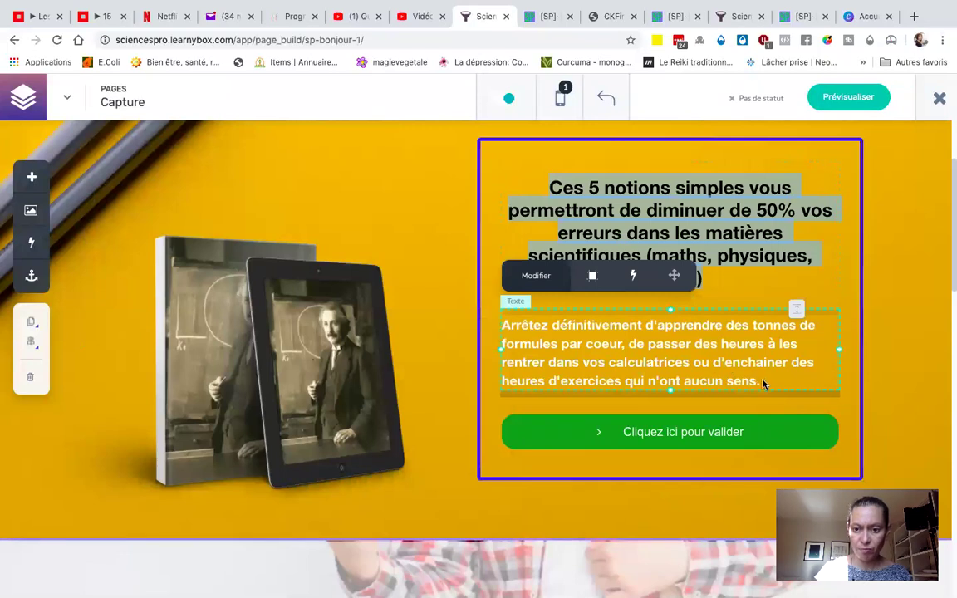
pyautogui.doubleClick(763, 384)
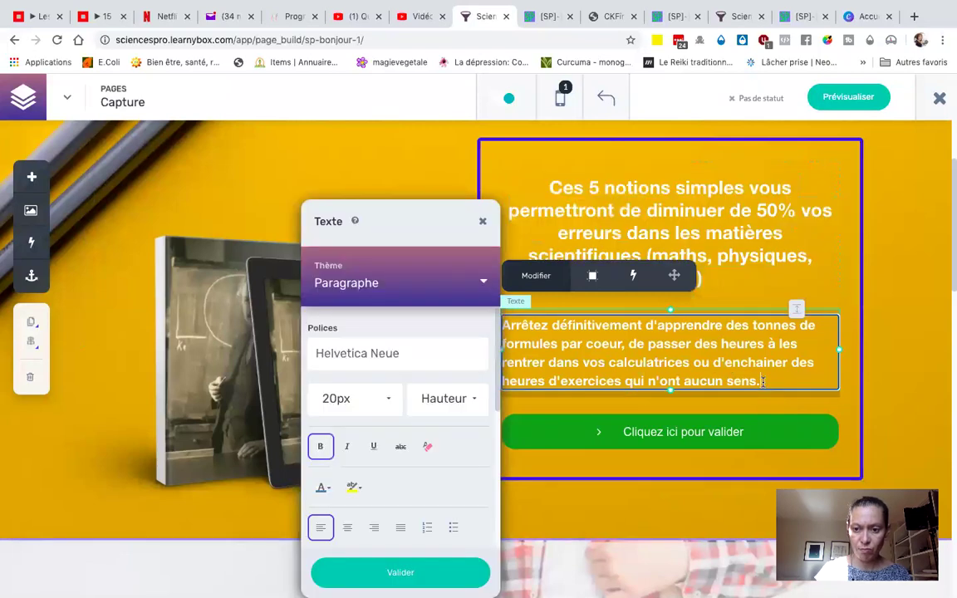
pyautogui.tripleClick(588, 349)
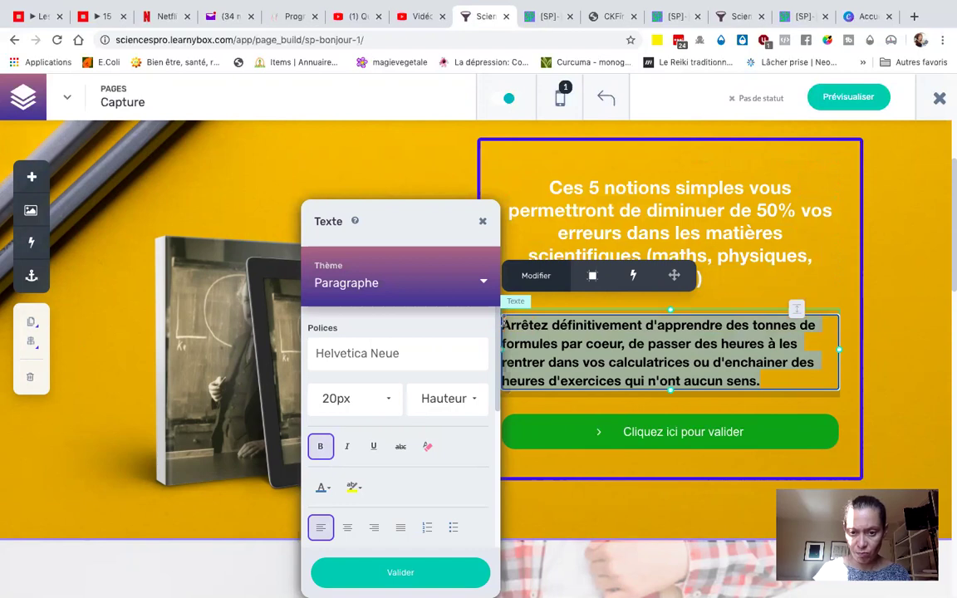
pyautogui.click(400, 529)
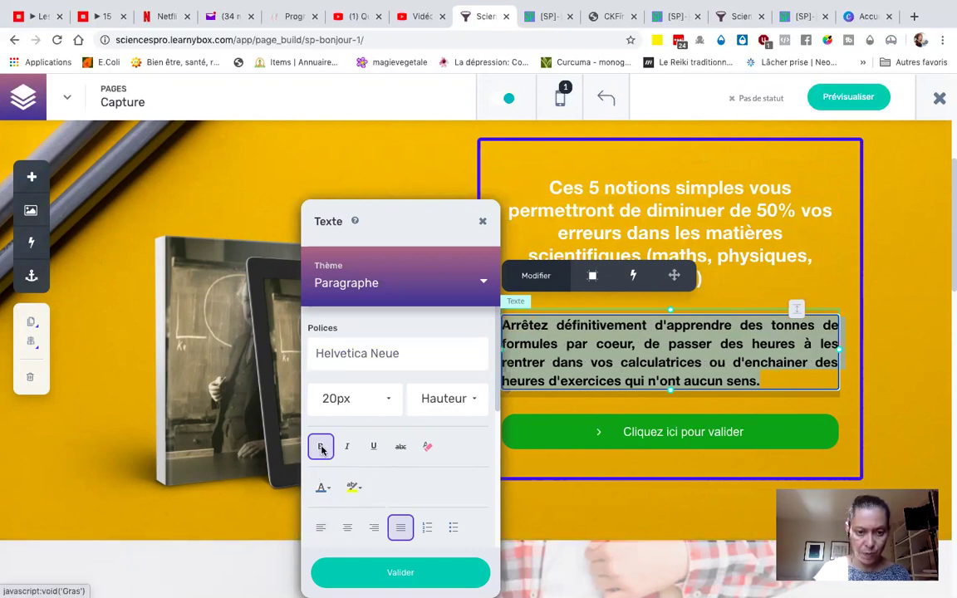
pyautogui.click(322, 488)
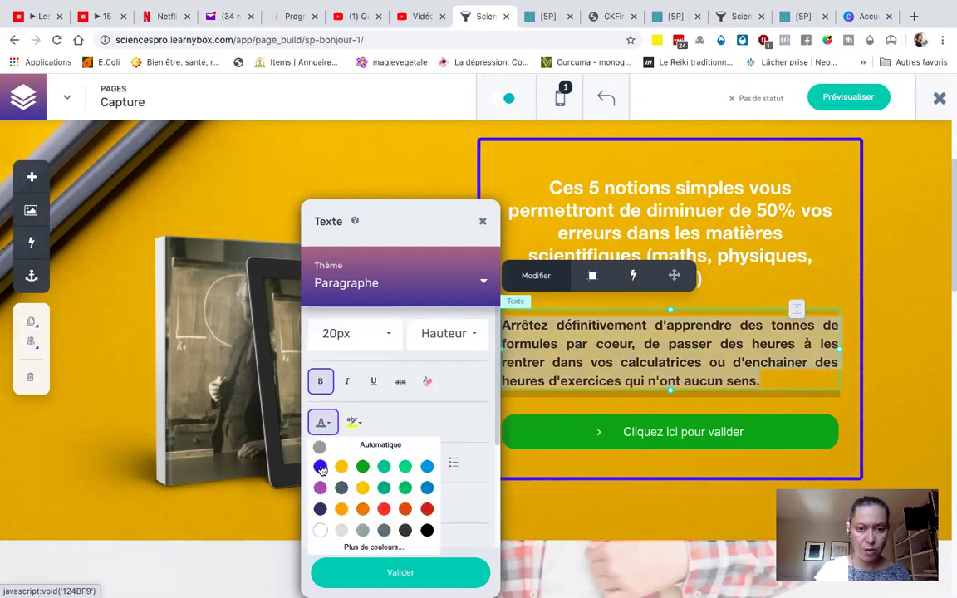
pyautogui.click(320, 468)
pyautogui.click(384, 573)
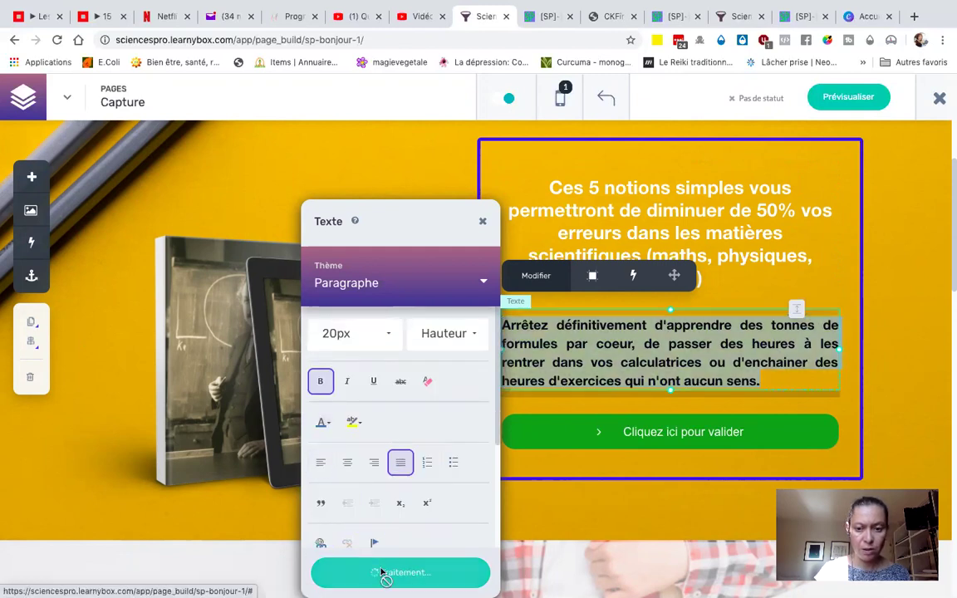
# - Reload the capture page's live preview, examine the formatting of its headline and framed texts, and return to the page editor
pyautogui.scroll(-5, 346, 514)
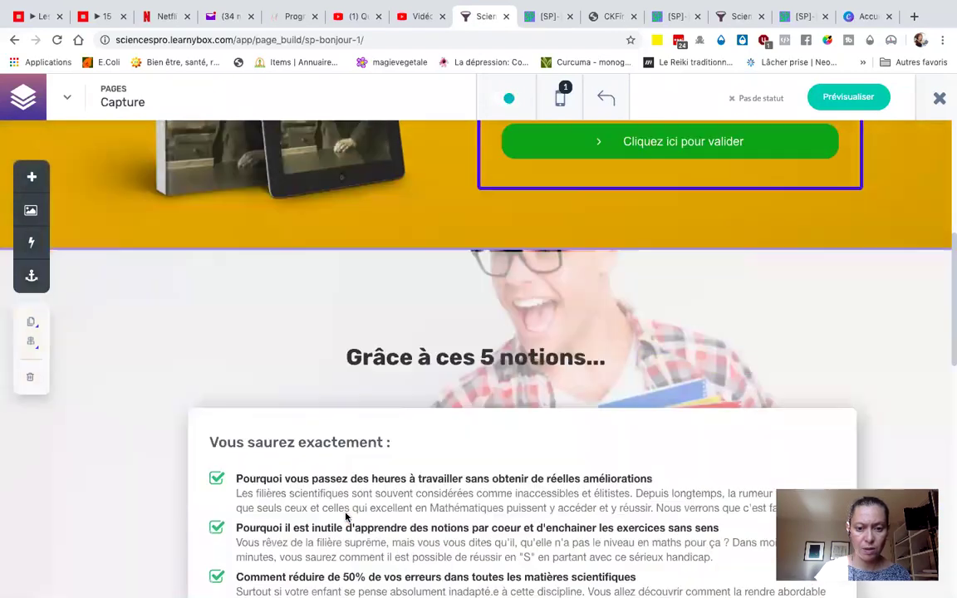
pyautogui.scroll(-3, 346, 516)
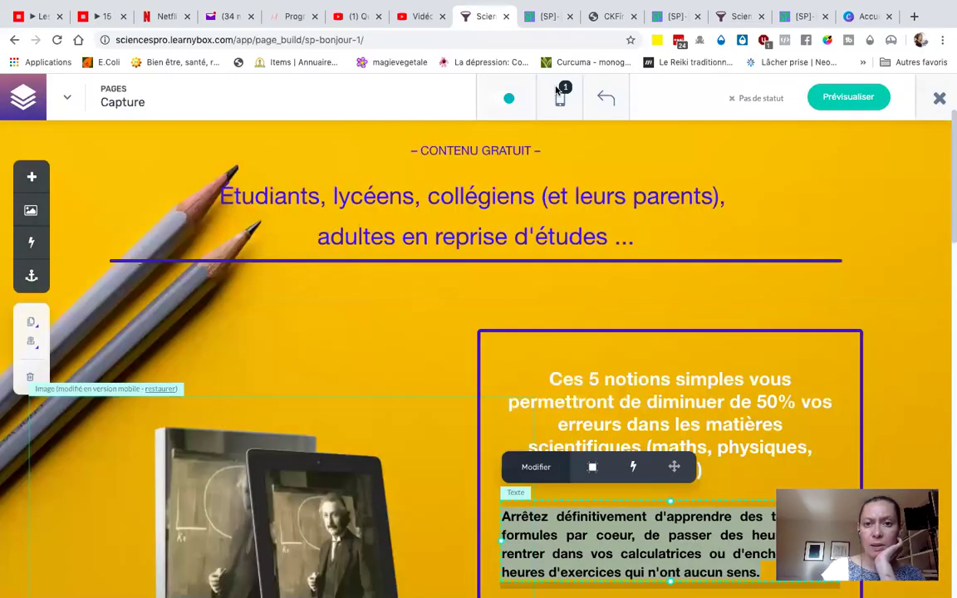
pyautogui.click(553, 22)
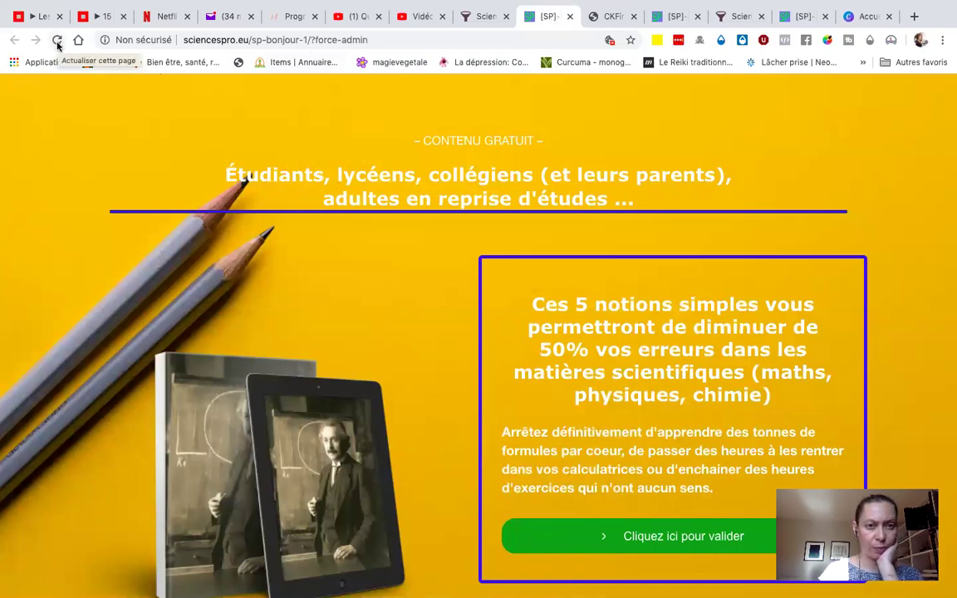
pyautogui.click(57, 40)
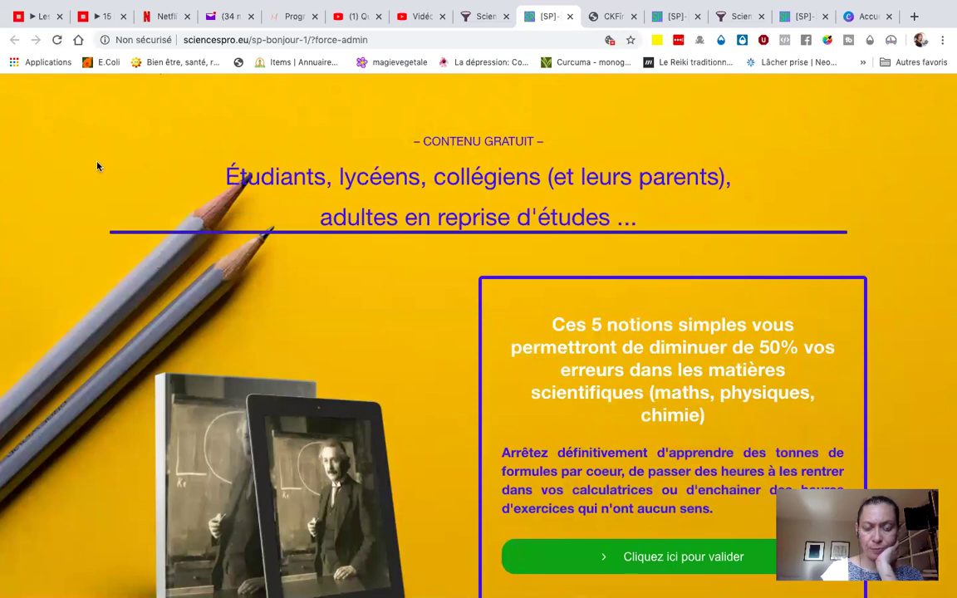
pyautogui.scroll(-4, 96, 166)
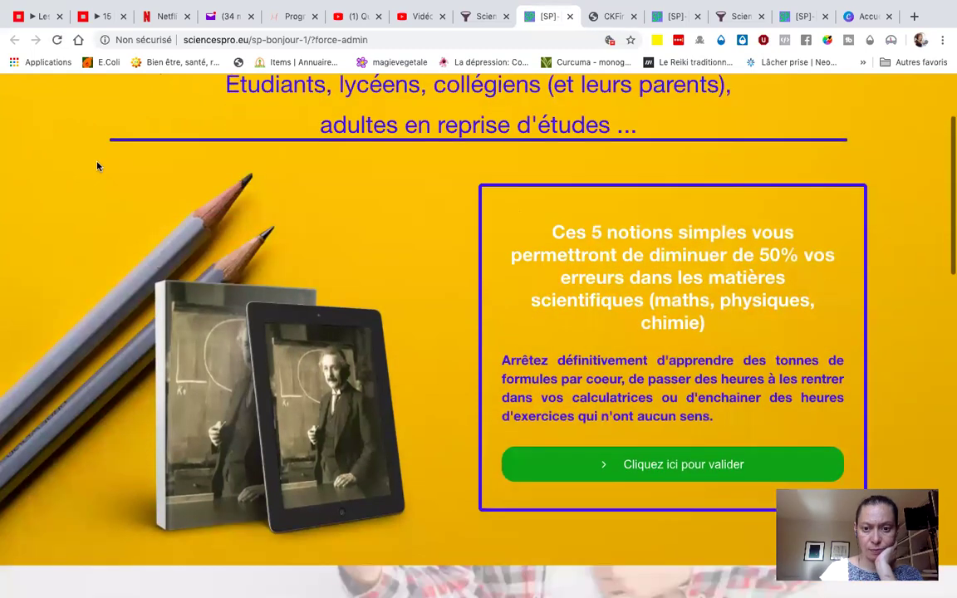
pyautogui.scroll(4, 96, 164)
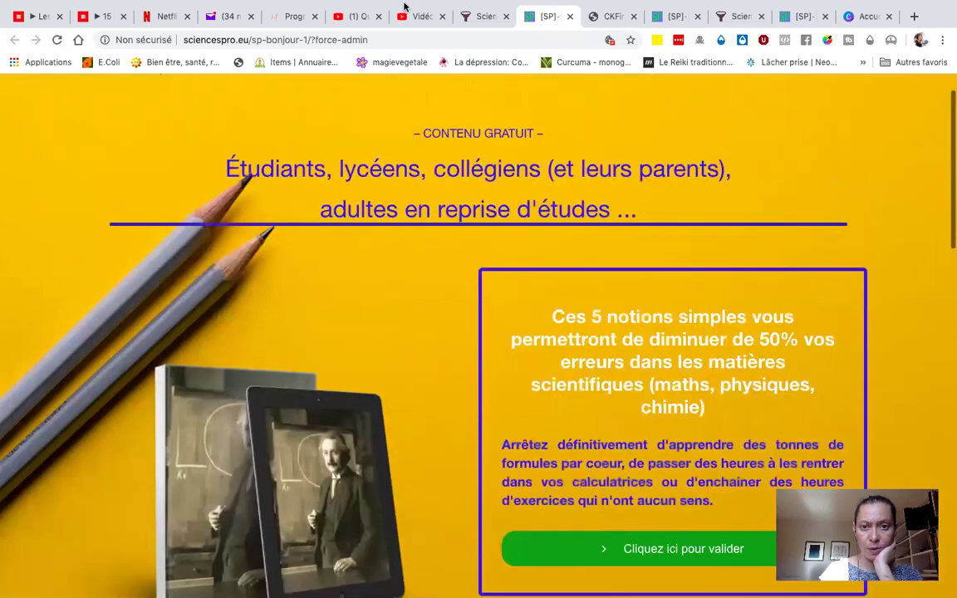
pyautogui.click(489, 22)
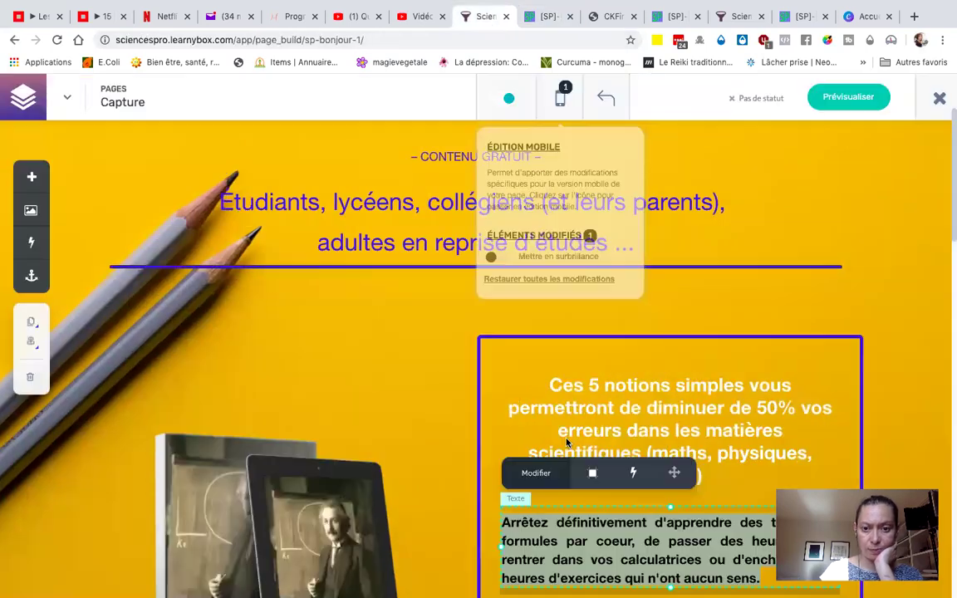
# - Try again to apply the blue theme colour to the whole "Ces 5 notions simples ..." title and save the text
pyautogui.scroll(-2, 604, 421)
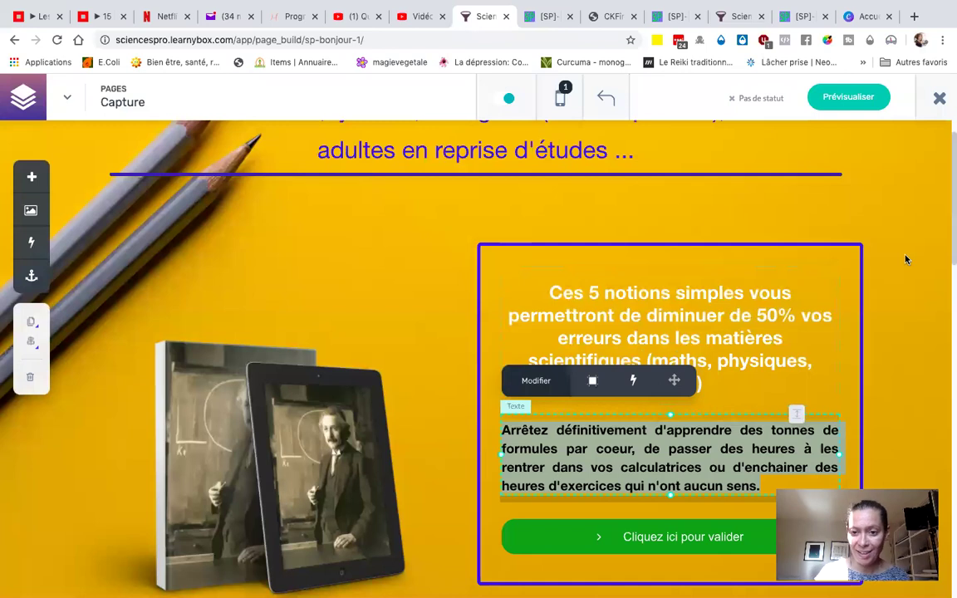
pyautogui.click(557, 301)
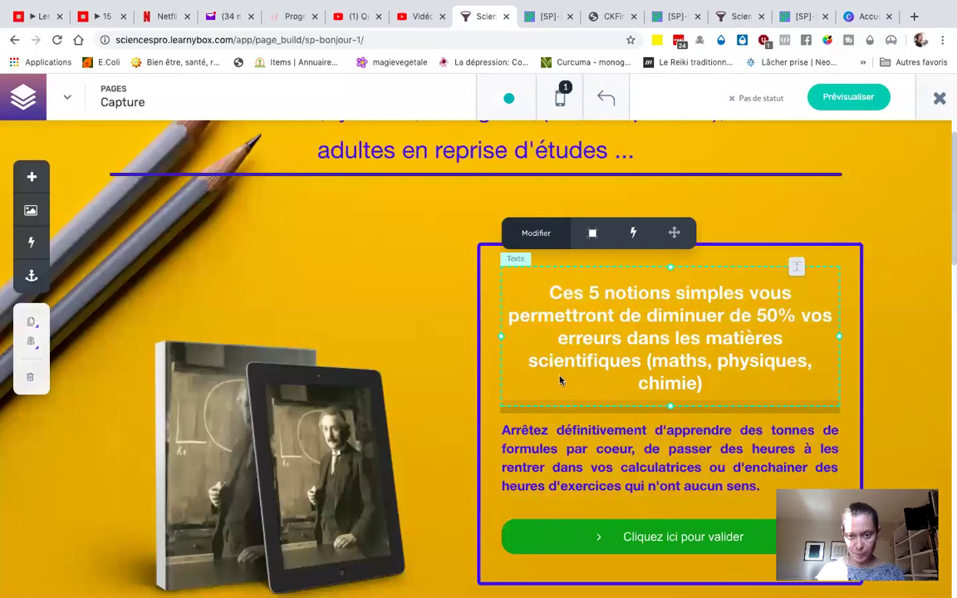
pyautogui.scroll(-3, 559, 380)
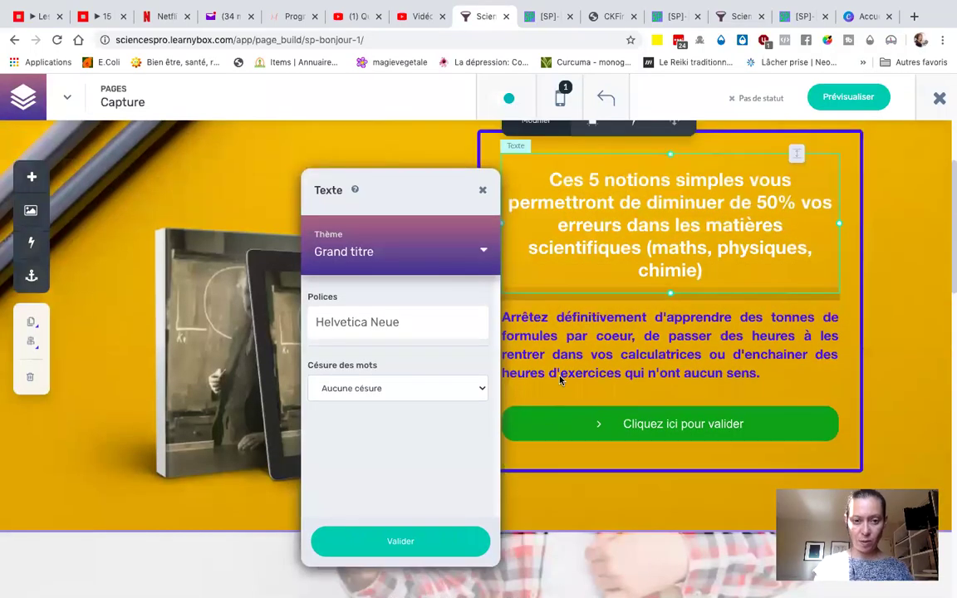
pyautogui.scroll(1, 560, 381)
pyautogui.click(546, 236)
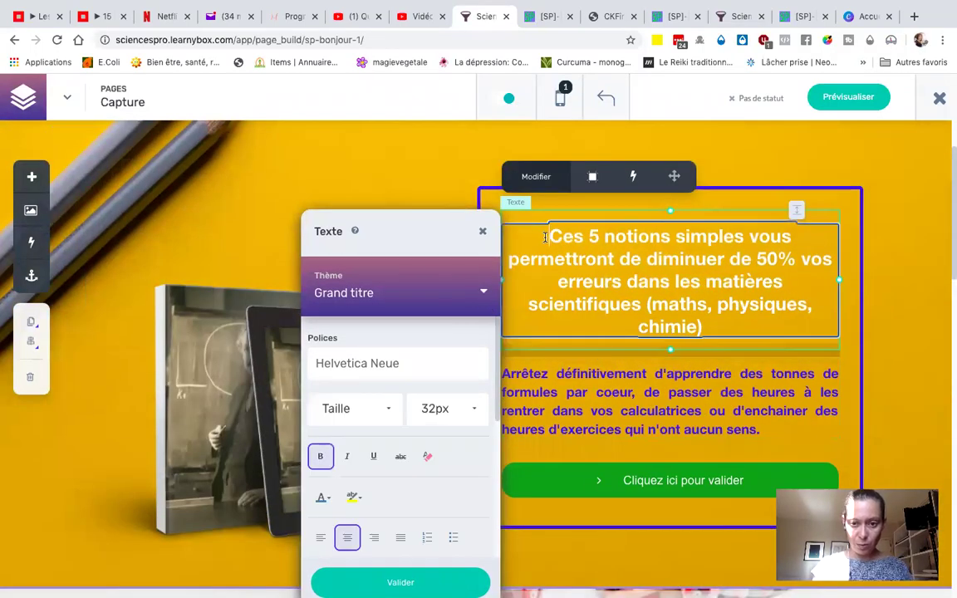
pyautogui.tripleClick(717, 327)
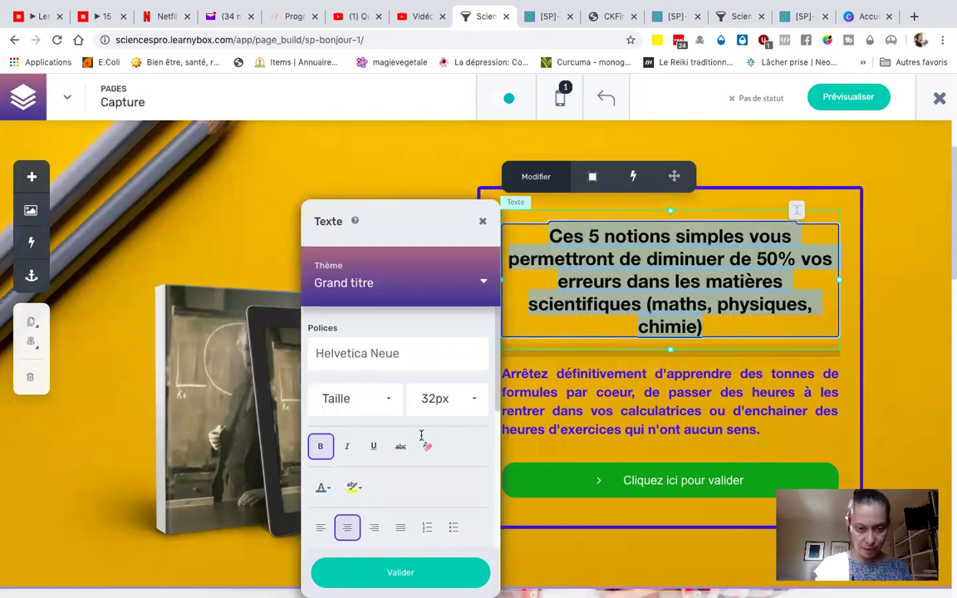
pyautogui.click(321, 486)
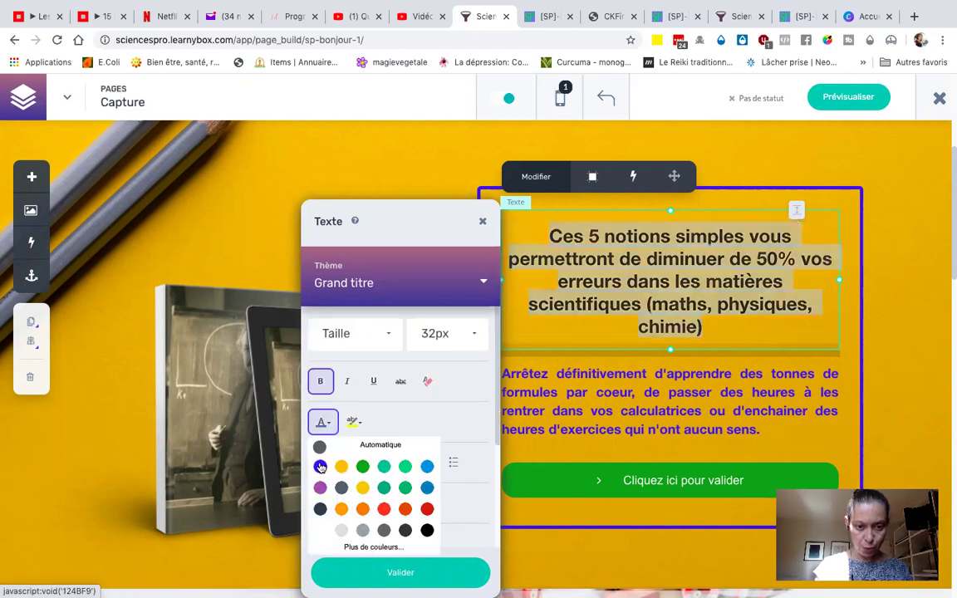
pyautogui.scroll(-1, 320, 465)
pyautogui.click(381, 571)
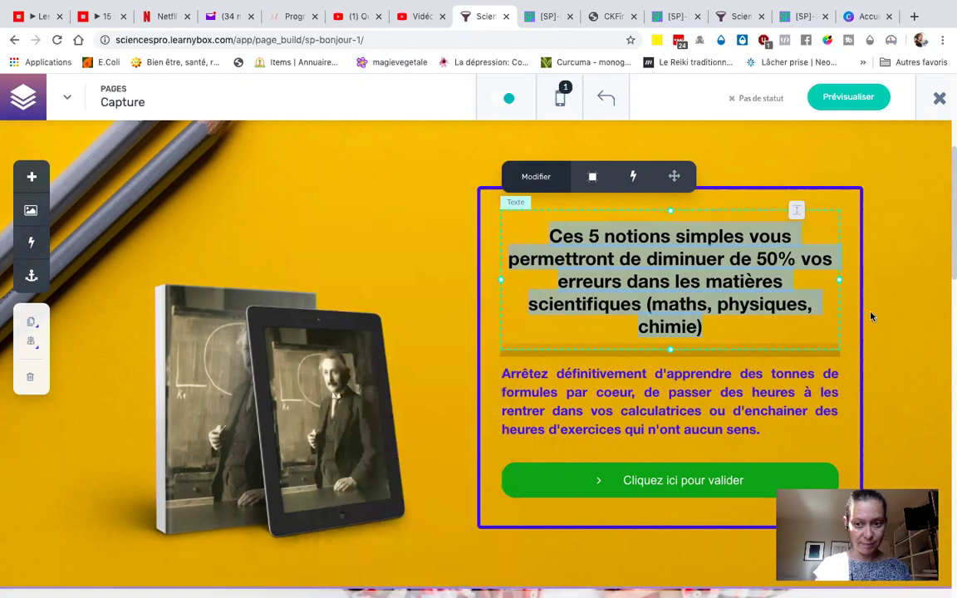
pyautogui.click(892, 321)
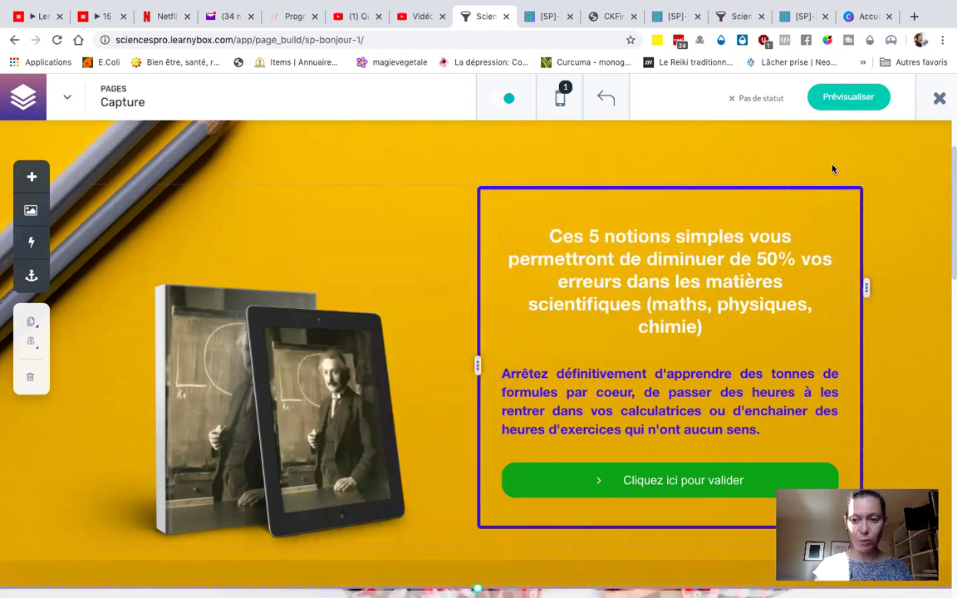
# - Review the headline area of the capture page, and switch to the open editor of the "commande MAI" page
pyautogui.scroll(2, 533, 263)
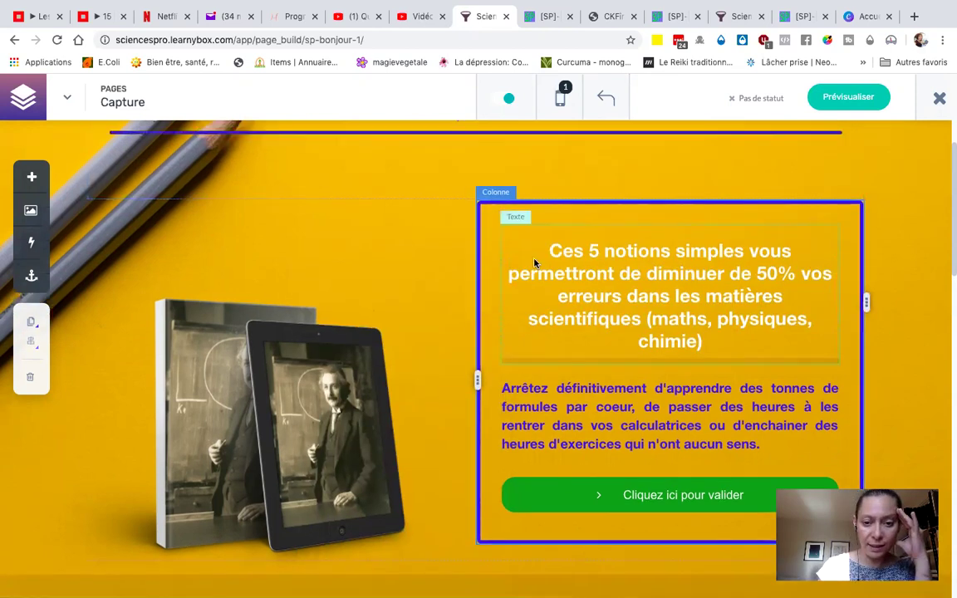
pyautogui.scroll(3, 534, 262)
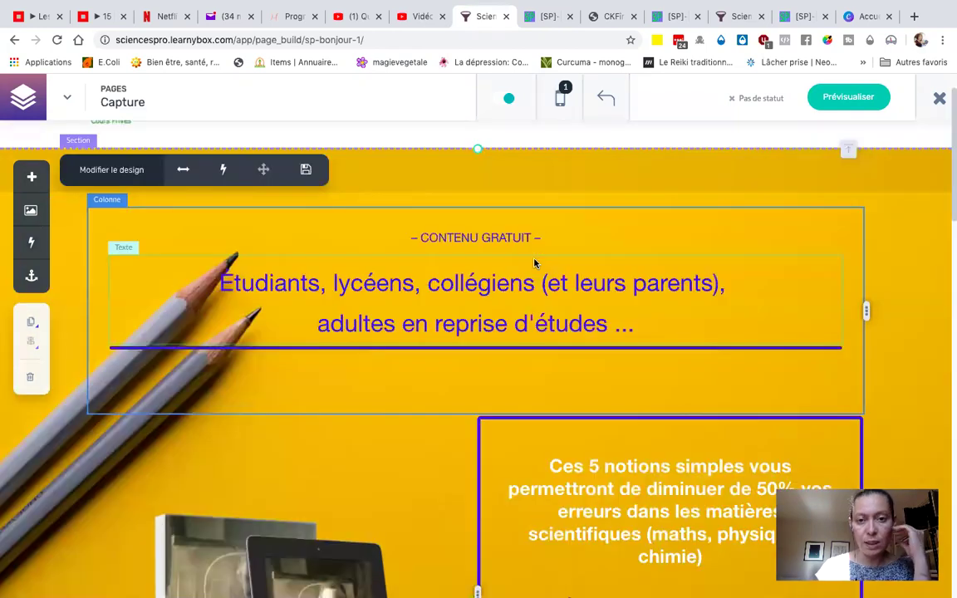
pyautogui.click(739, 15)
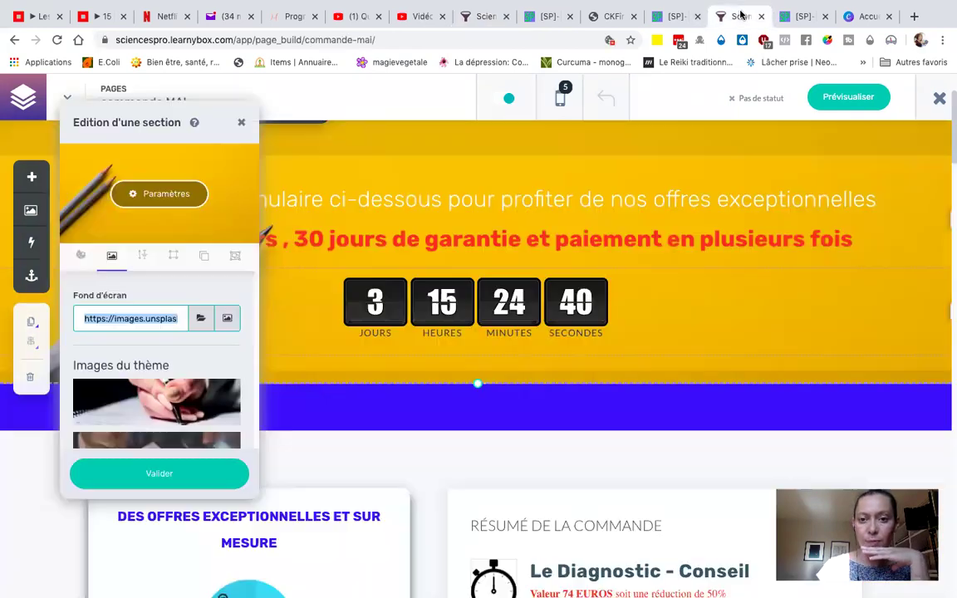
# - Close the section settings, leave the "commande MAI" page editor, and open the list of sequences in the Mail application
pyautogui.click(241, 123)
pyautogui.click(940, 98)
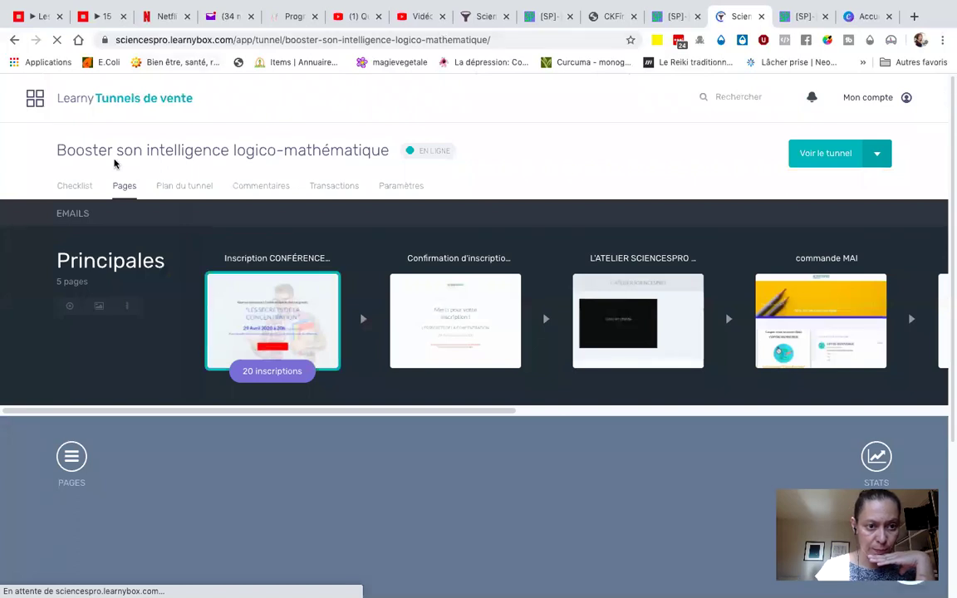
pyautogui.click(43, 102)
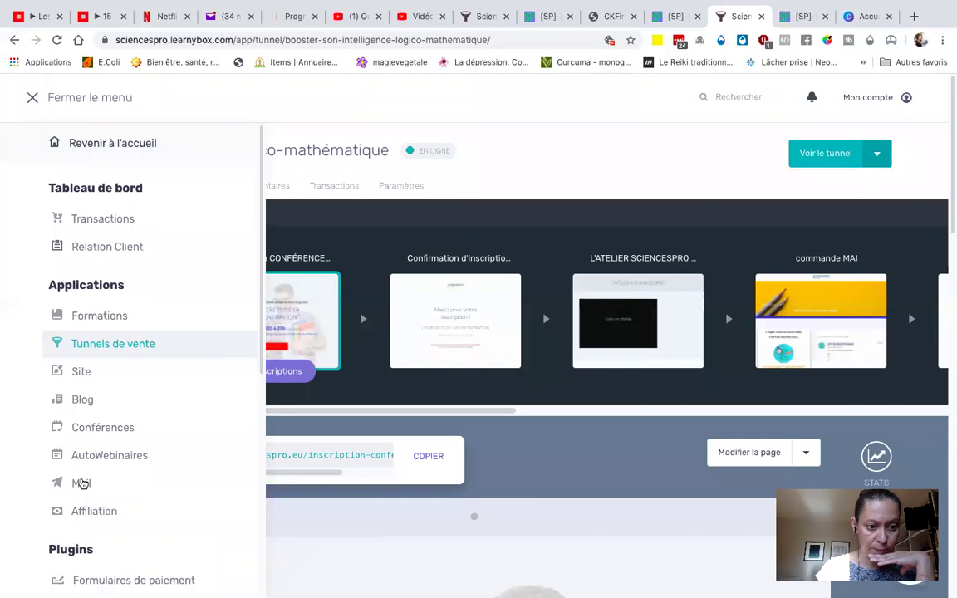
pyautogui.click(81, 483)
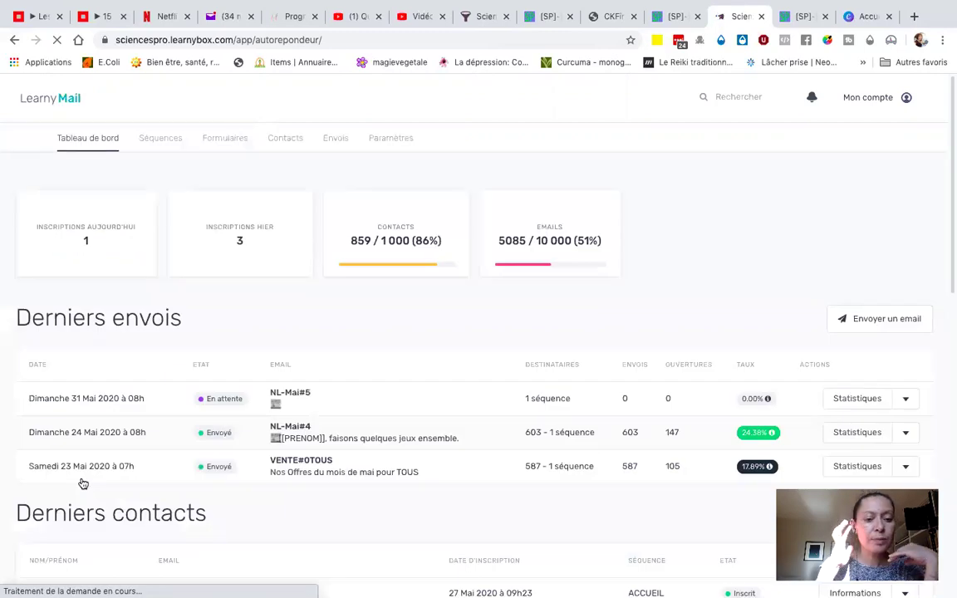
pyautogui.click(165, 139)
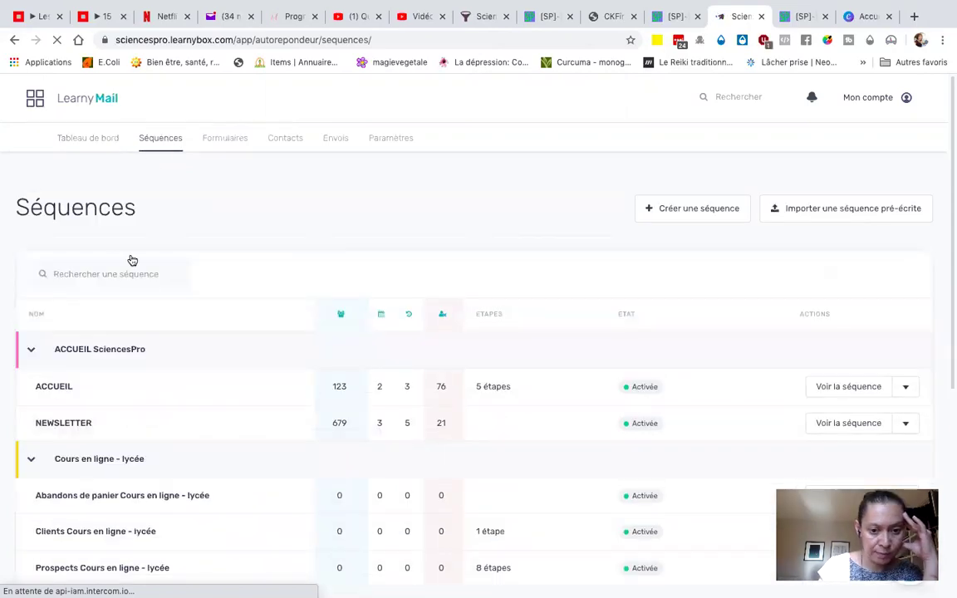
pyautogui.scroll(-3, 237, 264)
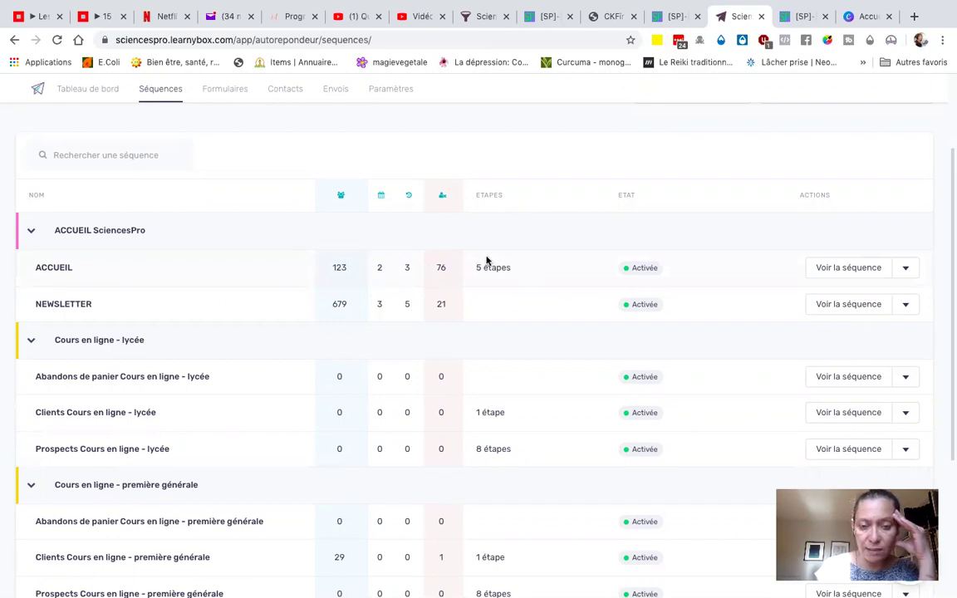
pyautogui.scroll(1, 487, 260)
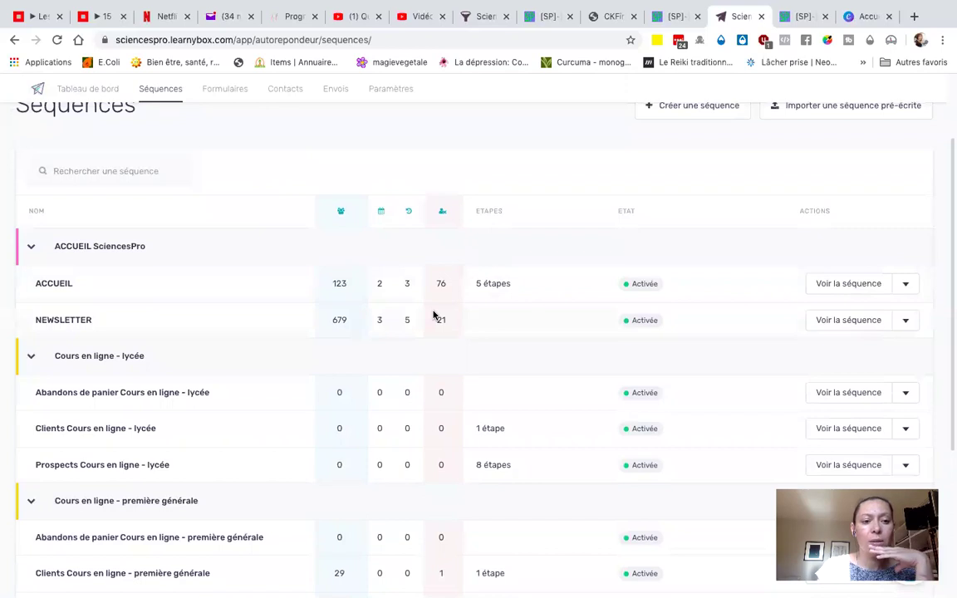
# - Open the "Capture-Accueil" form from the Mail application's forms list in the form builder
pyautogui.click(224, 90)
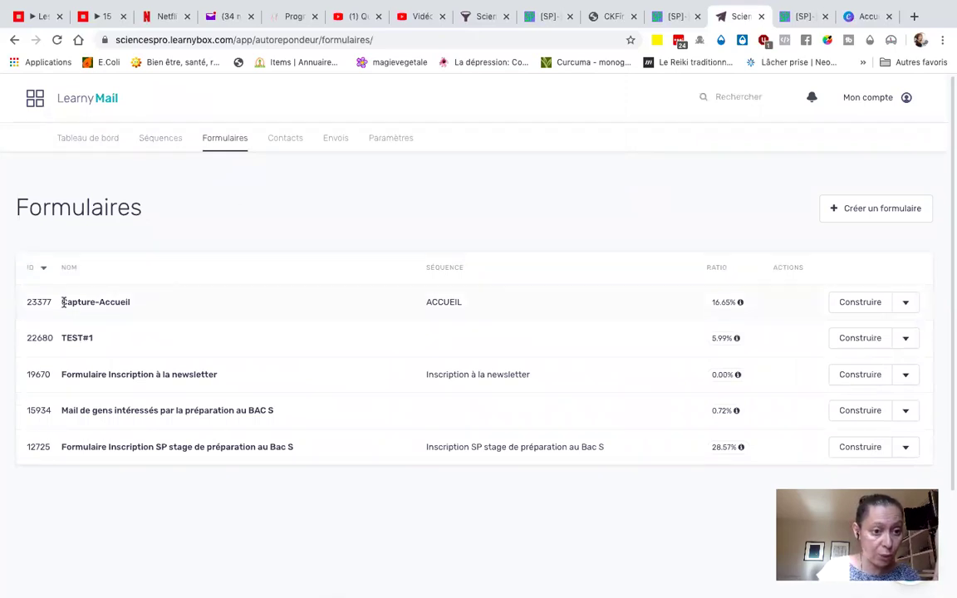
pyautogui.moveTo(726, 311)
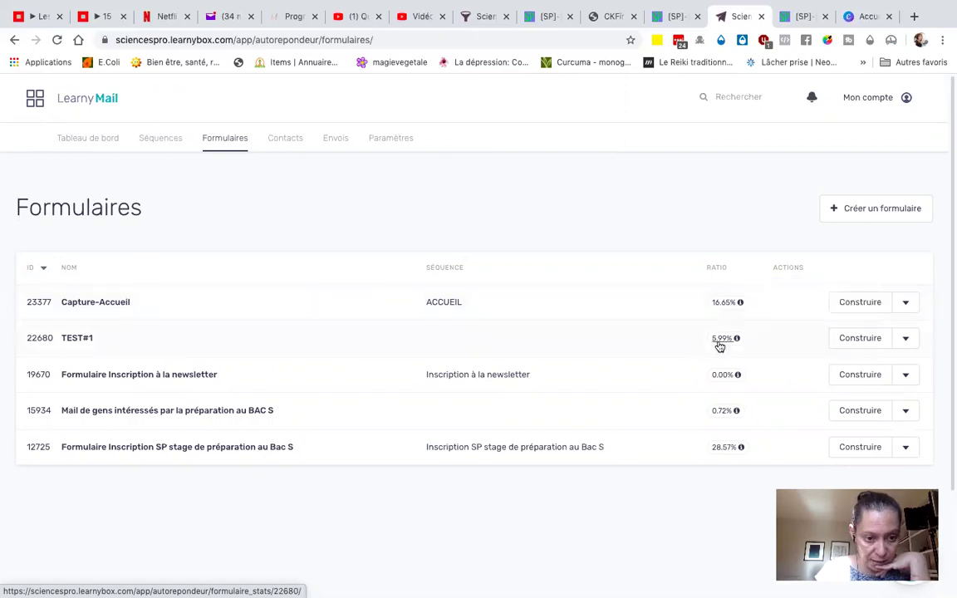
pyautogui.click(851, 306)
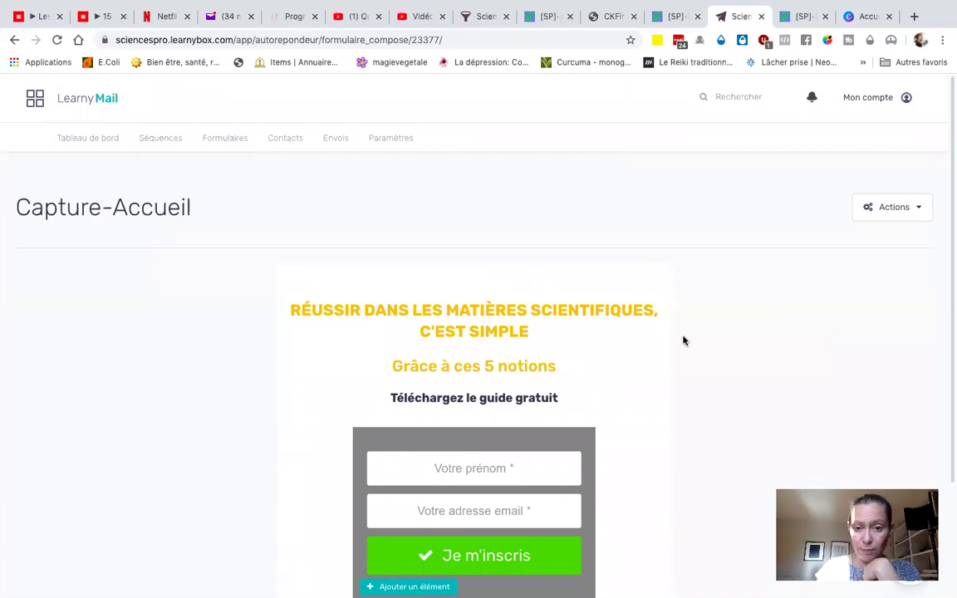
pyautogui.scroll(-2, 582, 417)
pyautogui.scroll(2, 582, 417)
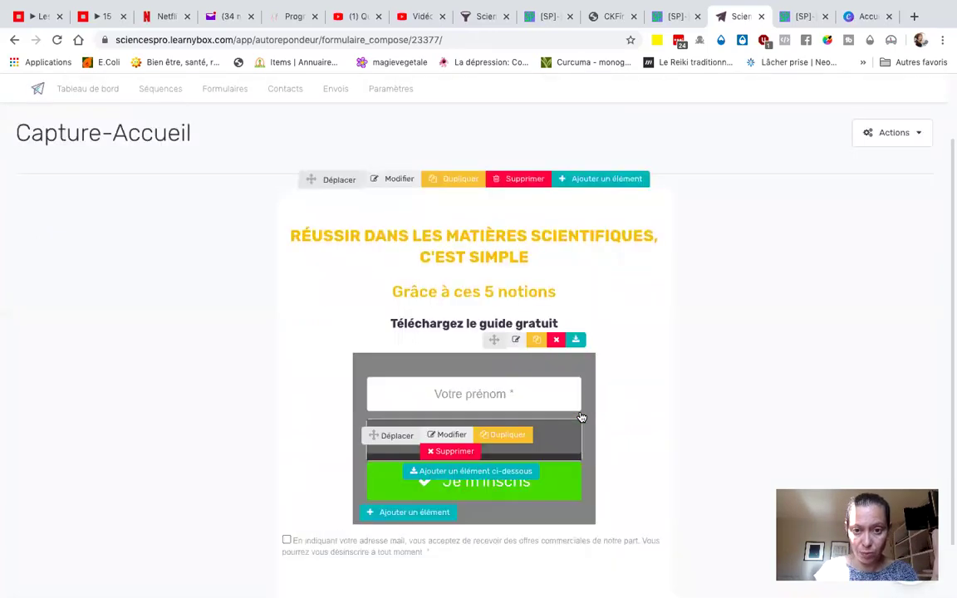
# - Open the general settings of the "Capture-Accueil" form for editing
pyautogui.click(899, 175)
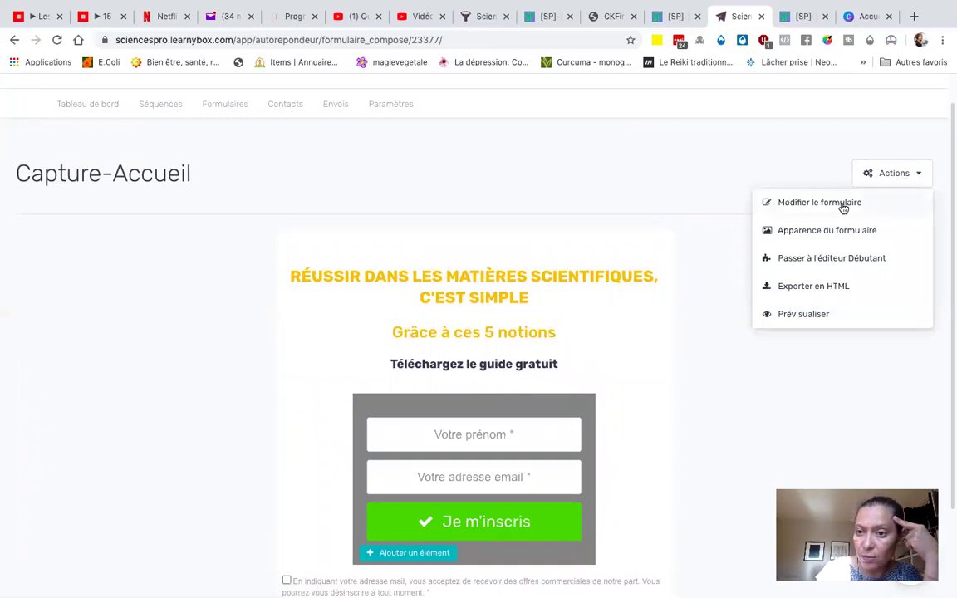
pyautogui.click(919, 178)
pyautogui.click(918, 177)
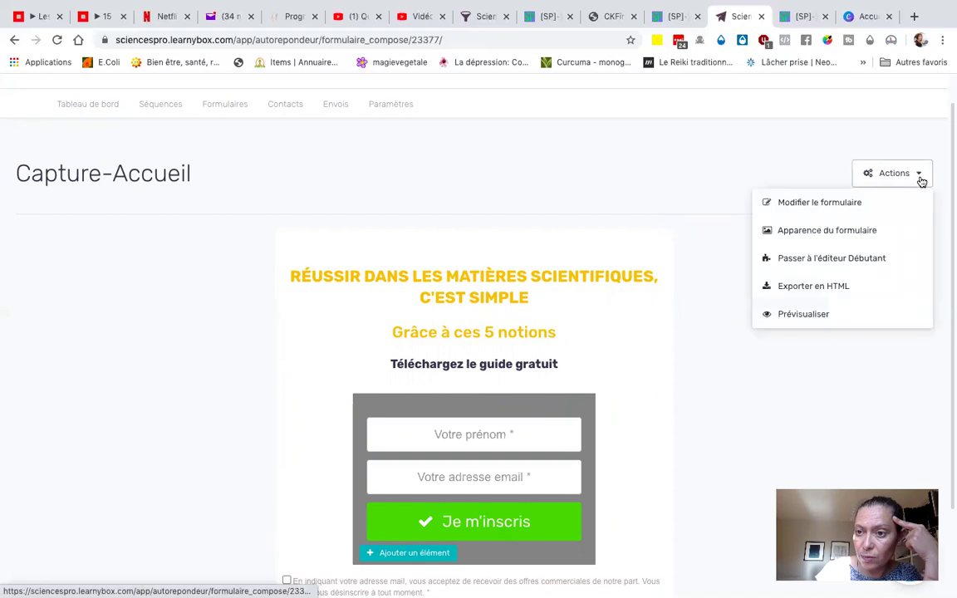
pyautogui.click(875, 174)
pyautogui.click(875, 175)
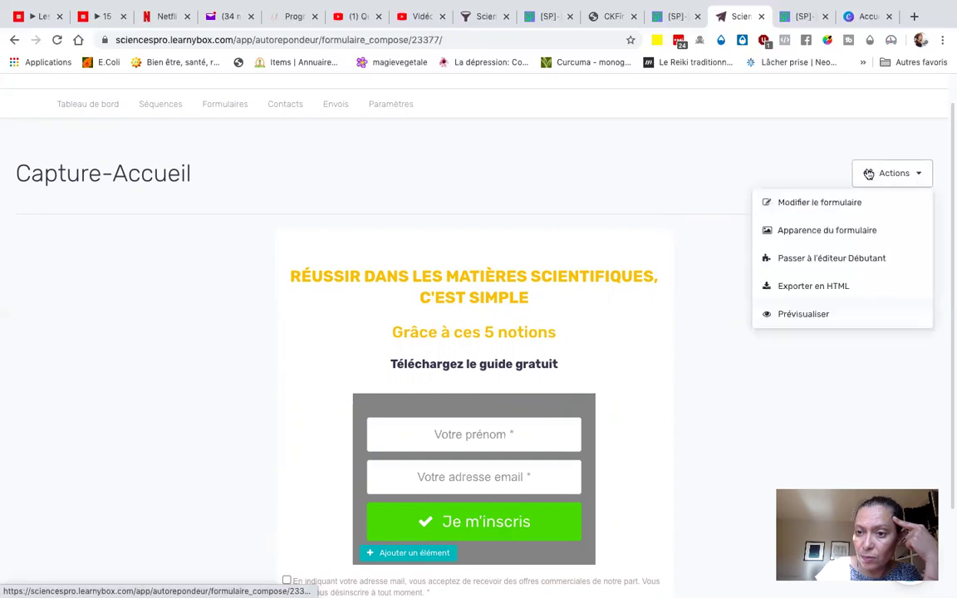
pyautogui.click(838, 203)
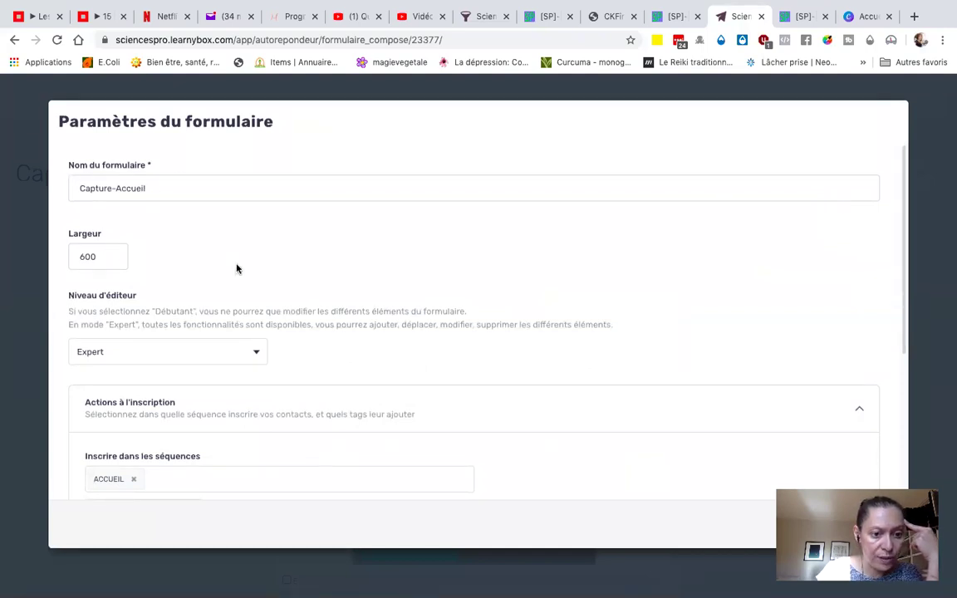
# - Examine the form's signup actions, including the sequences available for enrolling contacts and the tag options
pyautogui.scroll(-2, 237, 267)
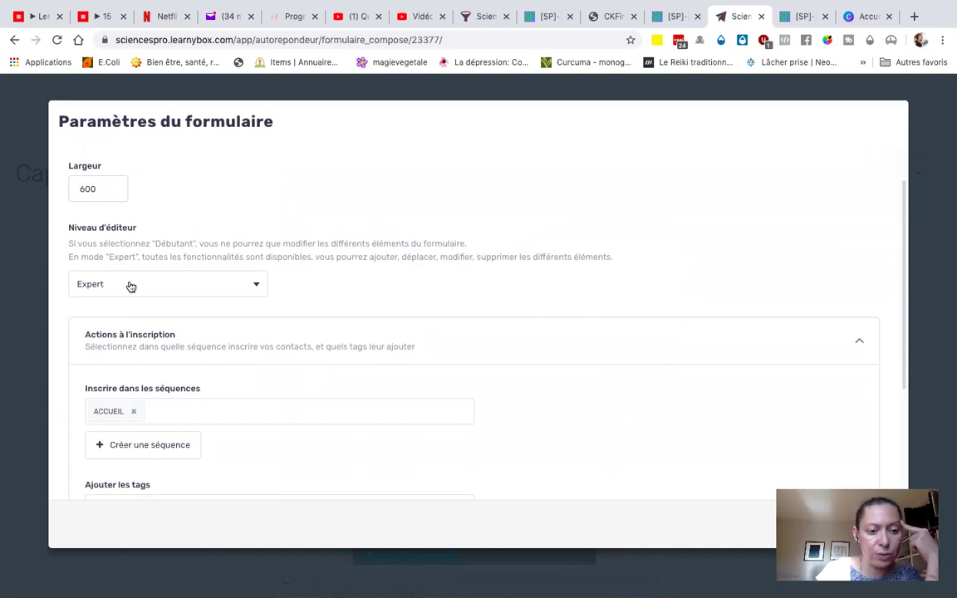
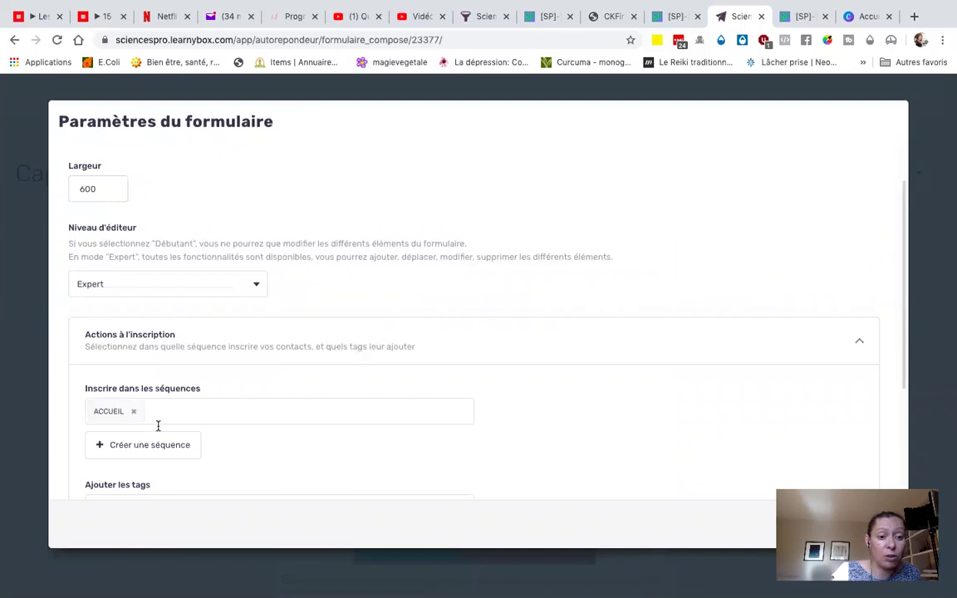
pyautogui.click(192, 411)
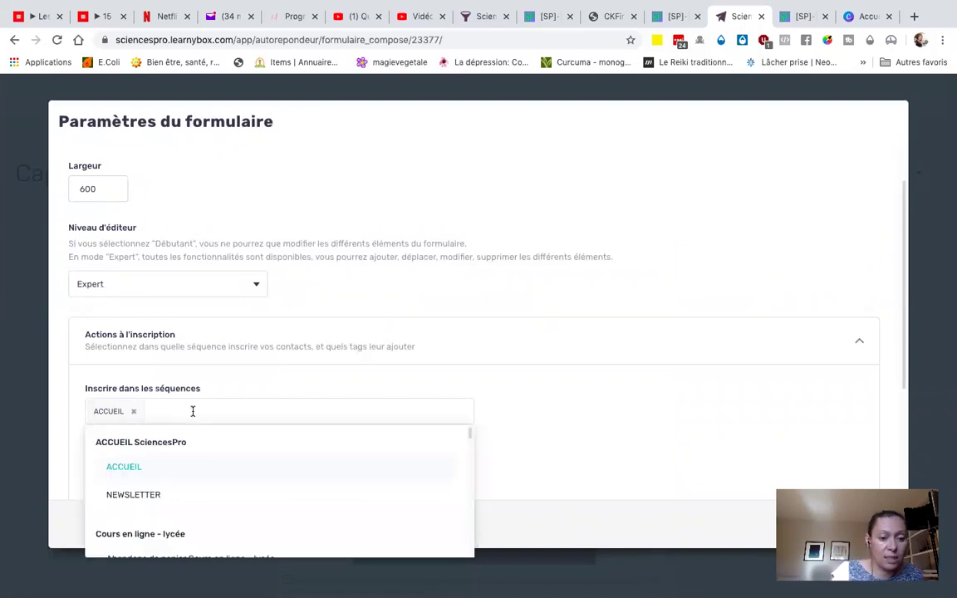
pyautogui.scroll(-3, 179, 498)
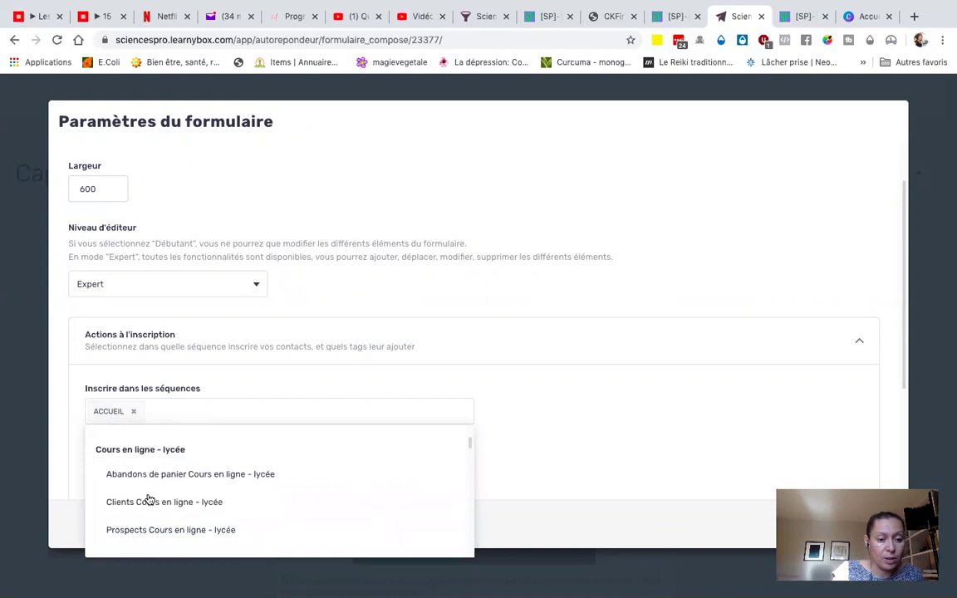
pyautogui.click(259, 414)
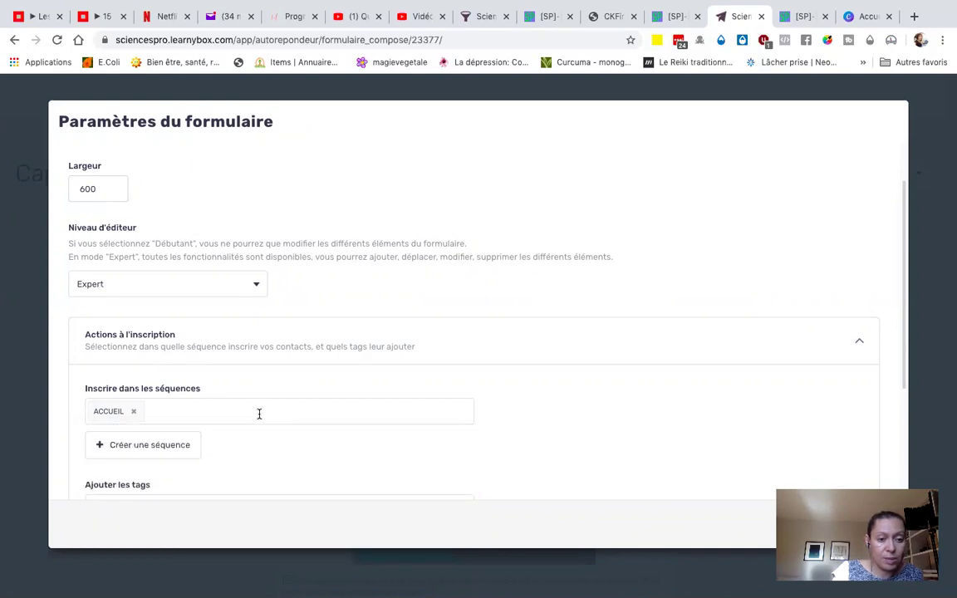
pyautogui.scroll(-5, 323, 399)
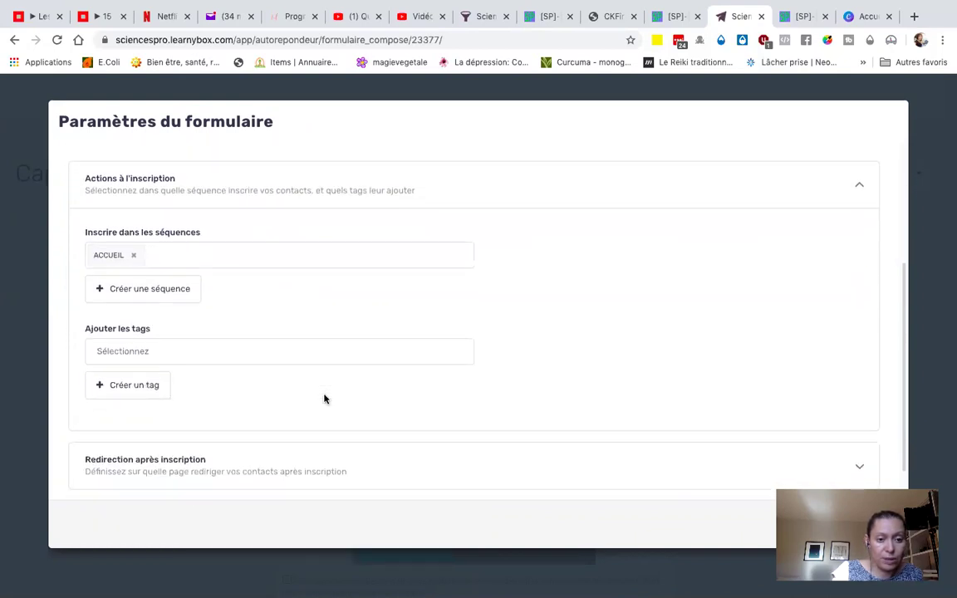
pyautogui.scroll(-1, 324, 399)
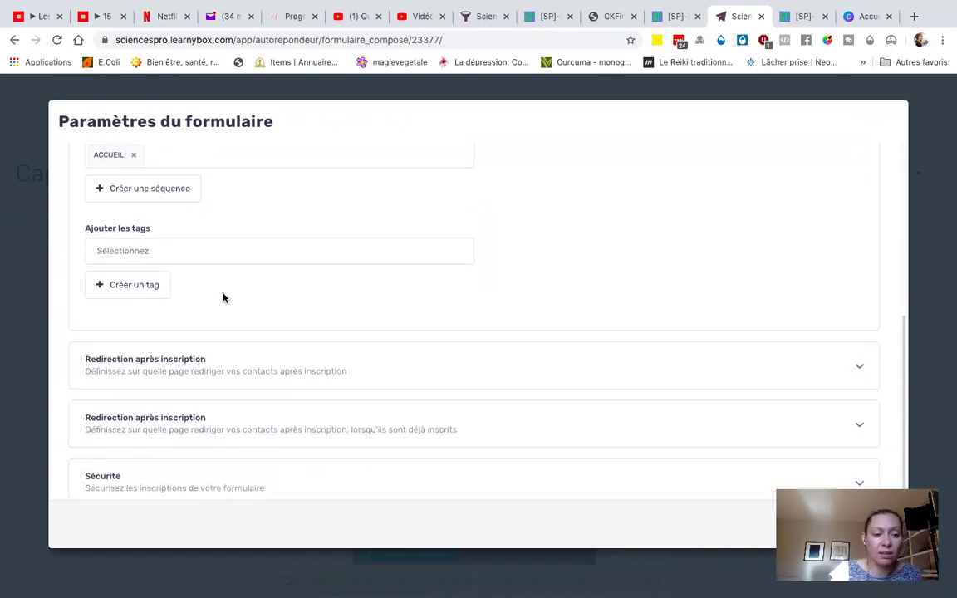
pyautogui.scroll(-1, 222, 297)
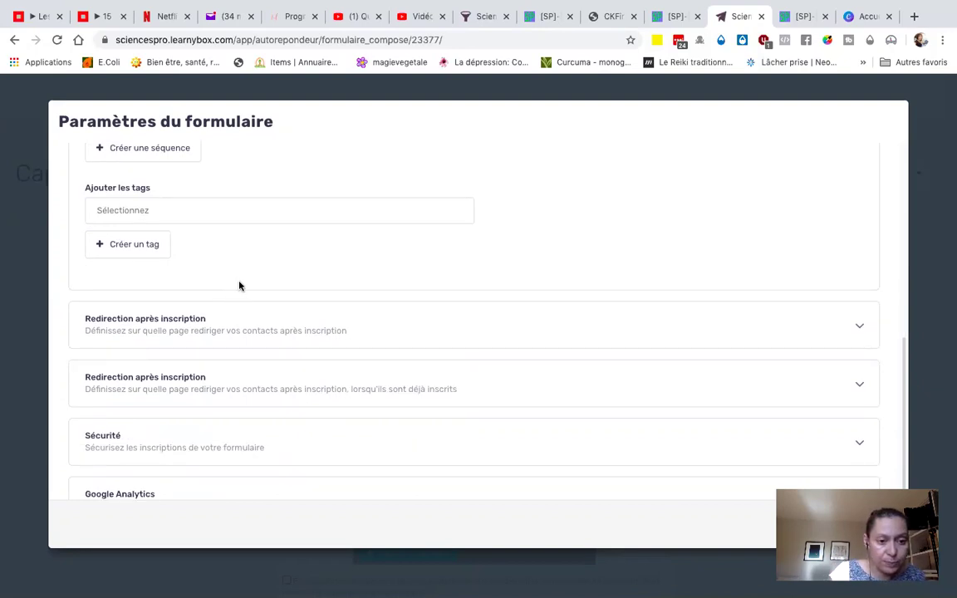
# - Set the form's redirection after signup to the "Confirmation d'inscription" page of the "SciencesPro-Bonjour (copie)" funnel
pyautogui.click(206, 320)
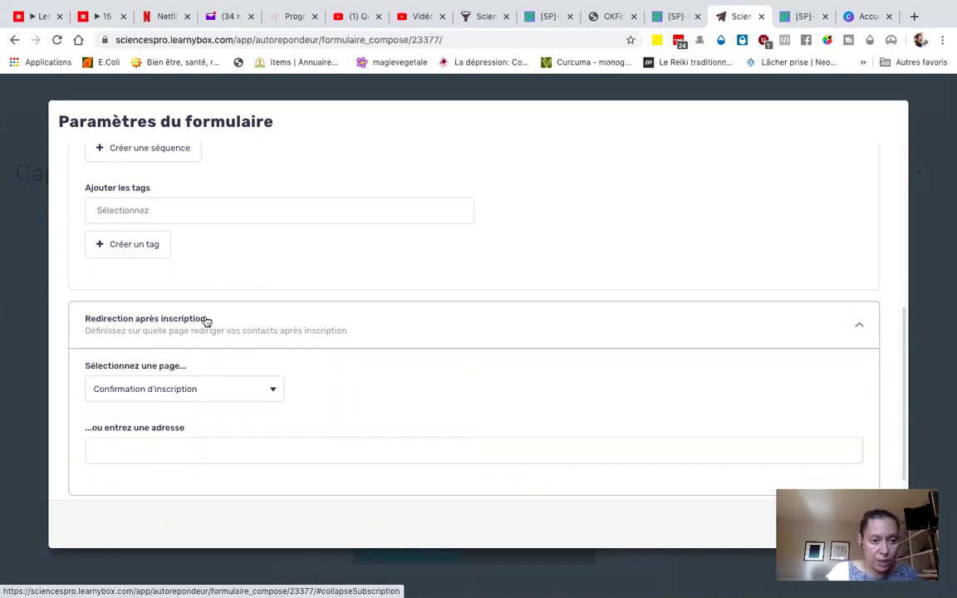
pyautogui.click(186, 396)
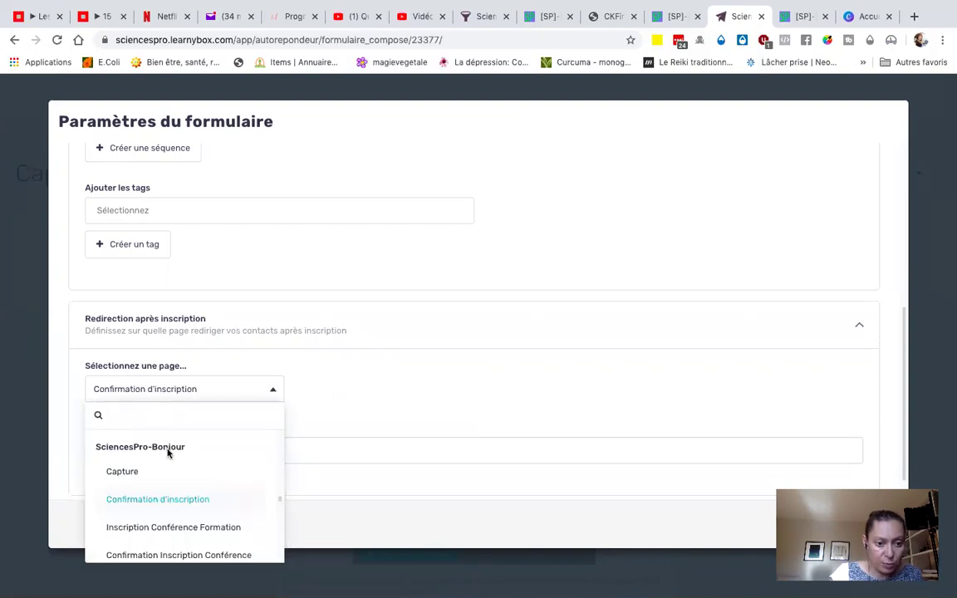
pyautogui.scroll(-2, 168, 452)
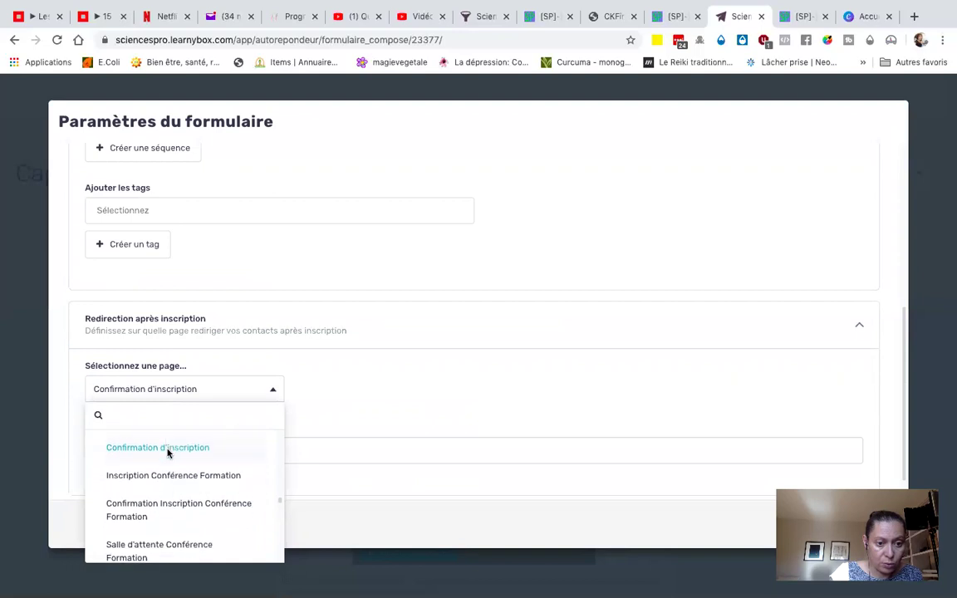
pyautogui.scroll(-3, 168, 452)
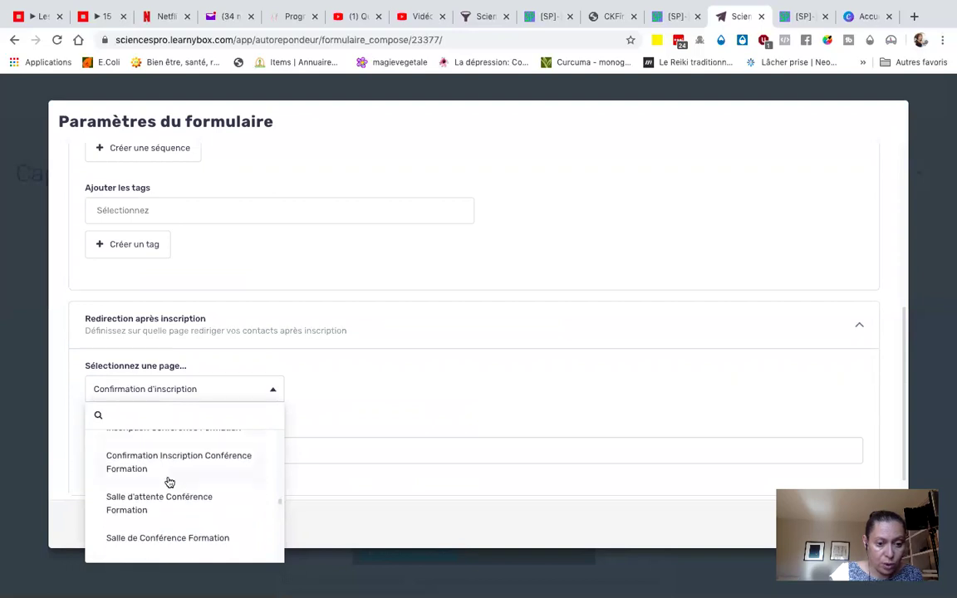
pyautogui.scroll(-5, 169, 482)
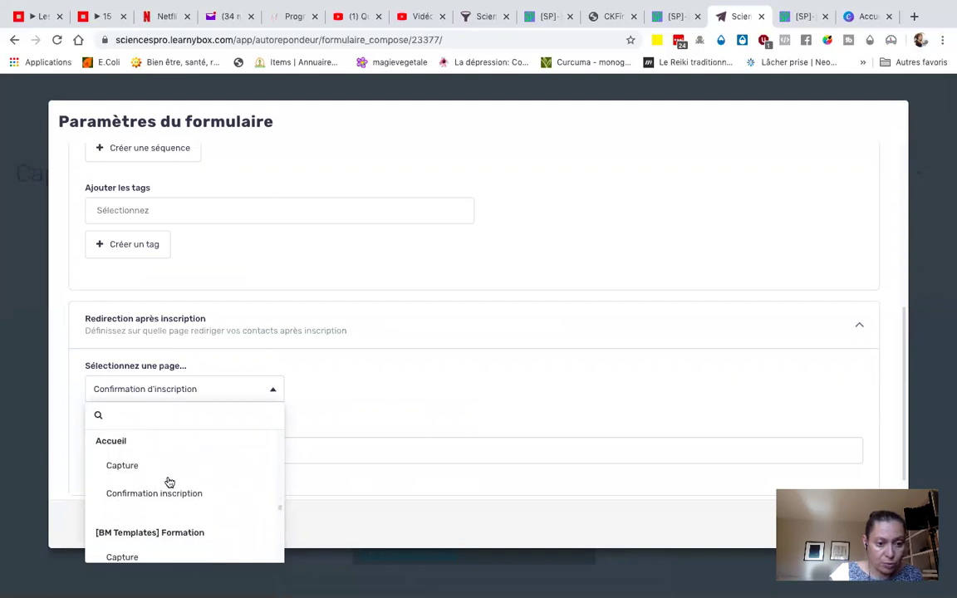
pyautogui.scroll(-6, 169, 482)
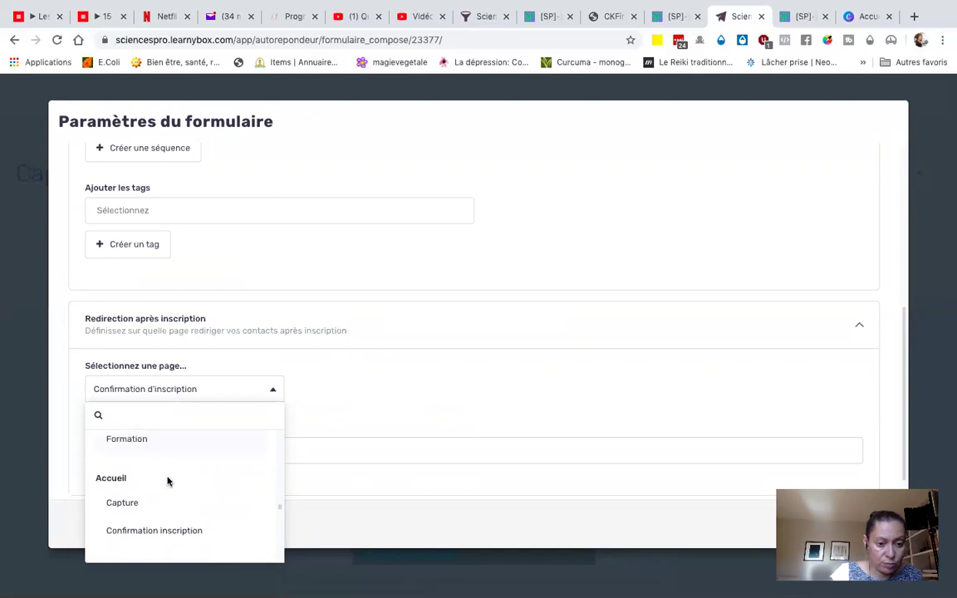
pyautogui.scroll(8, 168, 480)
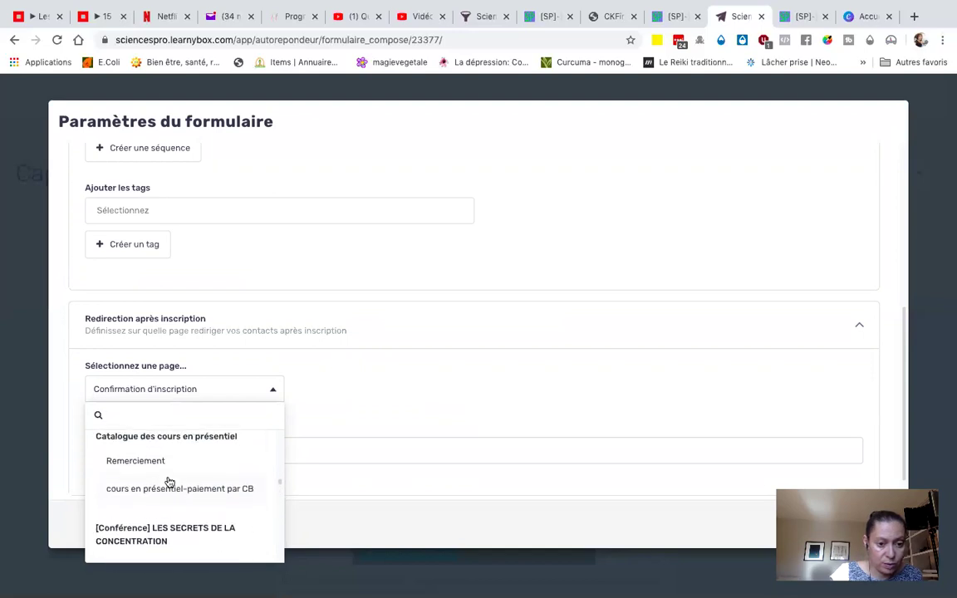
pyautogui.scroll(1, 168, 480)
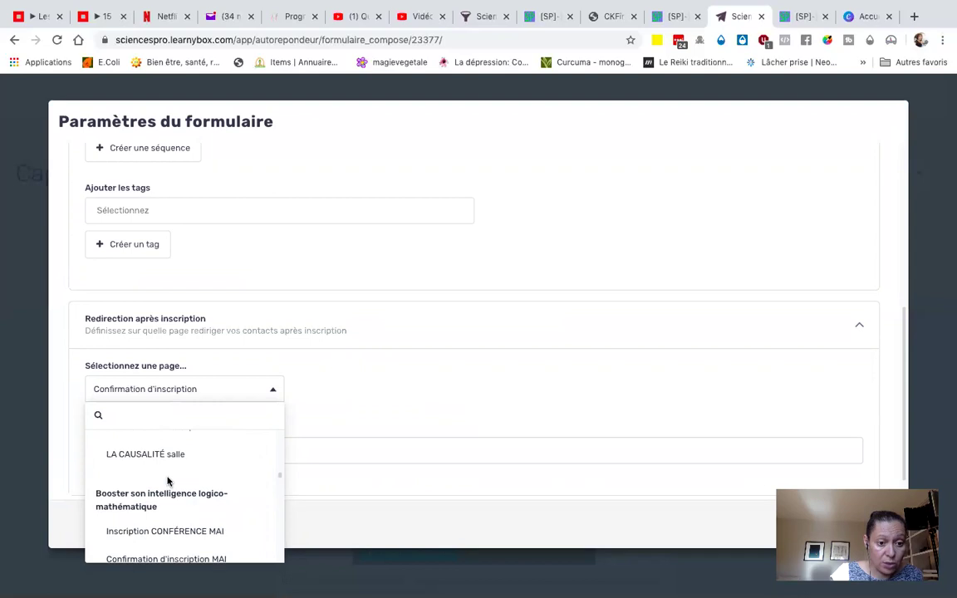
pyautogui.scroll(3, 167, 480)
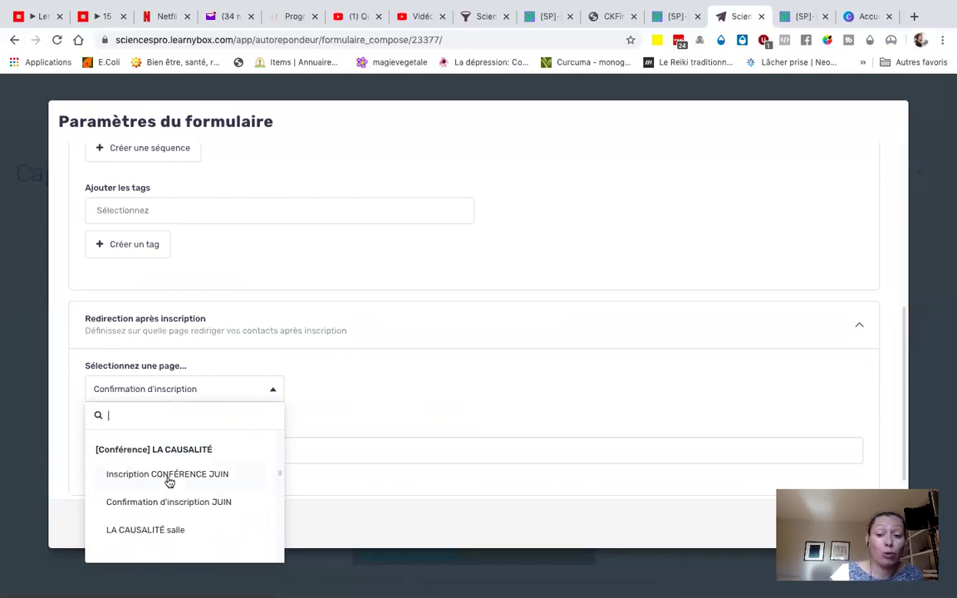
pyautogui.scroll(10, 168, 481)
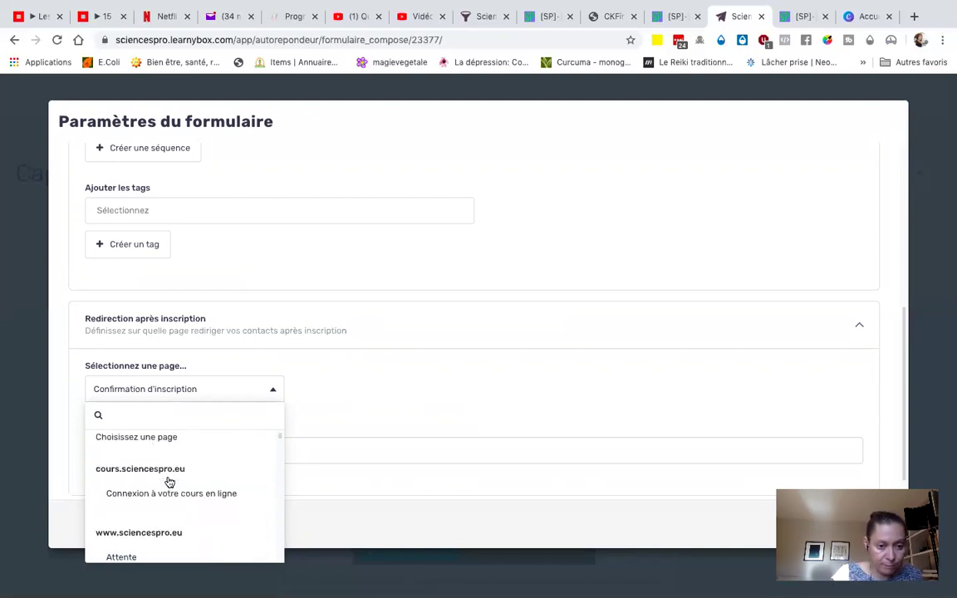
pyautogui.scroll(-6, 208, 500)
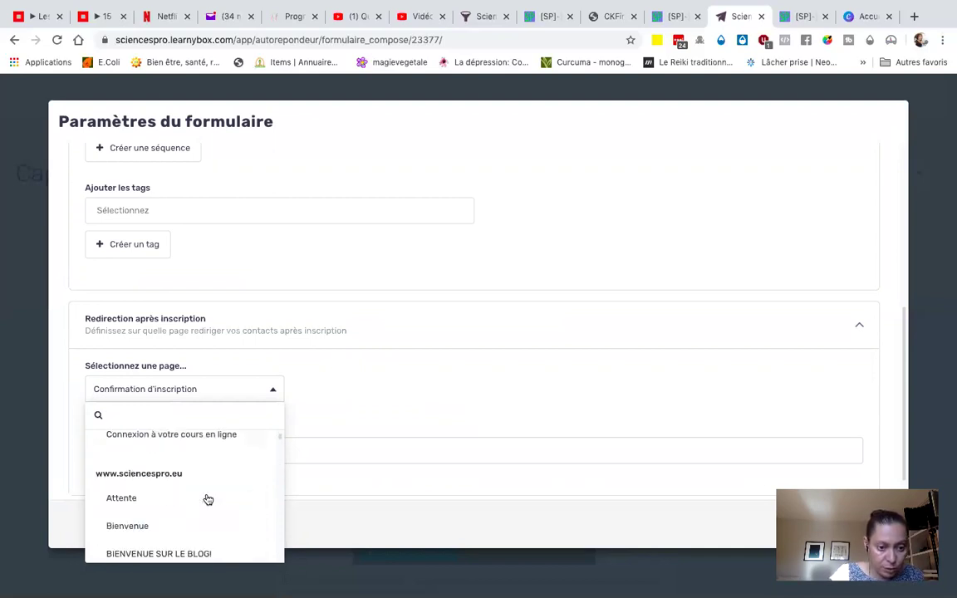
pyautogui.scroll(-6, 208, 499)
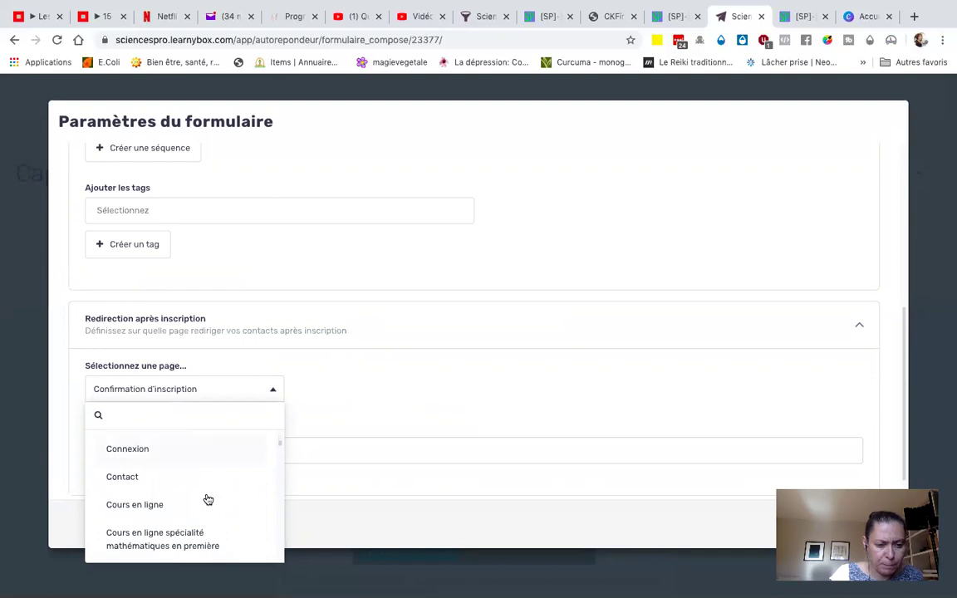
pyautogui.scroll(-1, 207, 499)
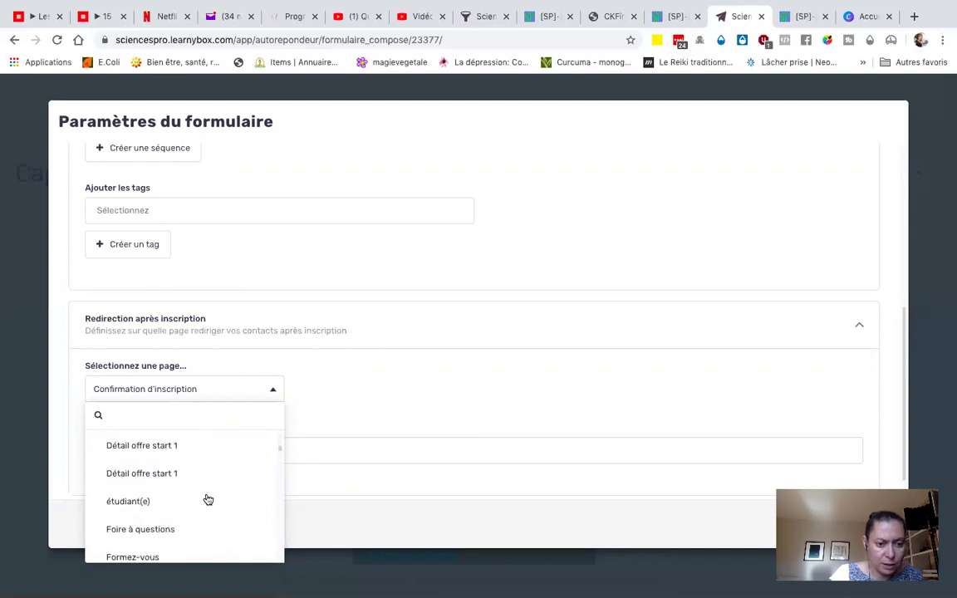
pyautogui.scroll(-6, 207, 499)
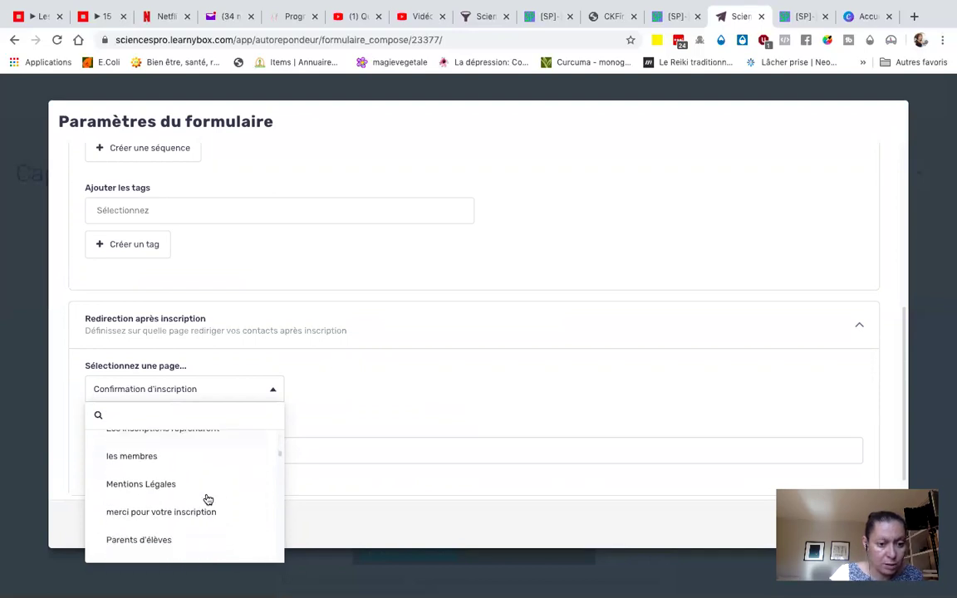
pyautogui.scroll(-6, 207, 499)
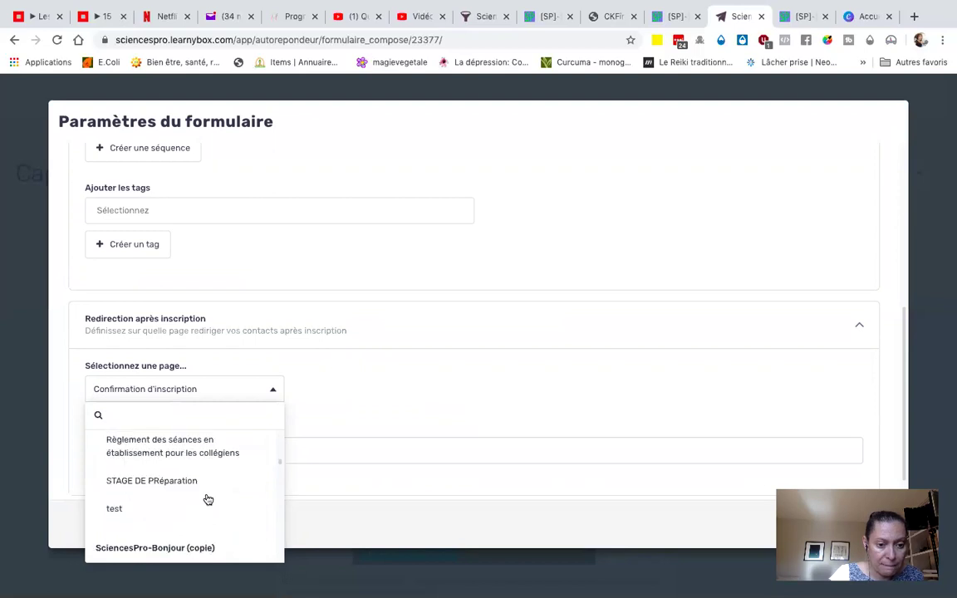
pyautogui.scroll(-2, 207, 500)
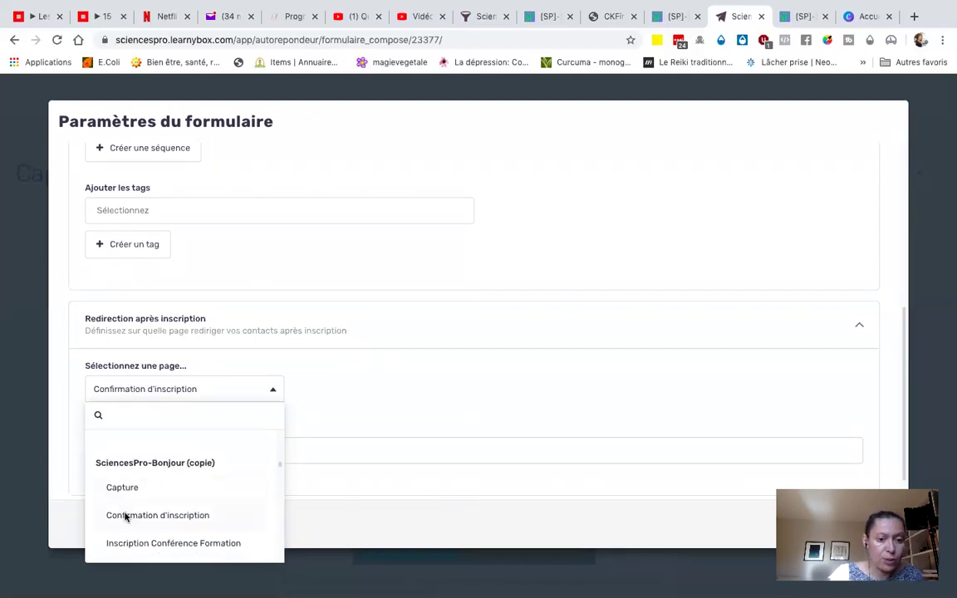
pyautogui.click(126, 517)
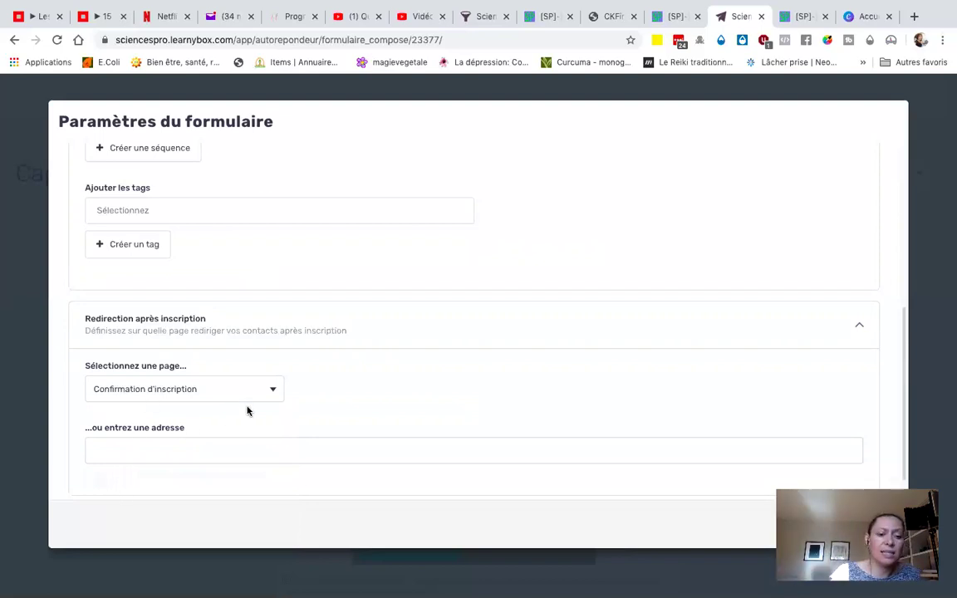
# - Review the remaining redirection and security sections of the form settings and save the settings
pyautogui.scroll(-3, 237, 469)
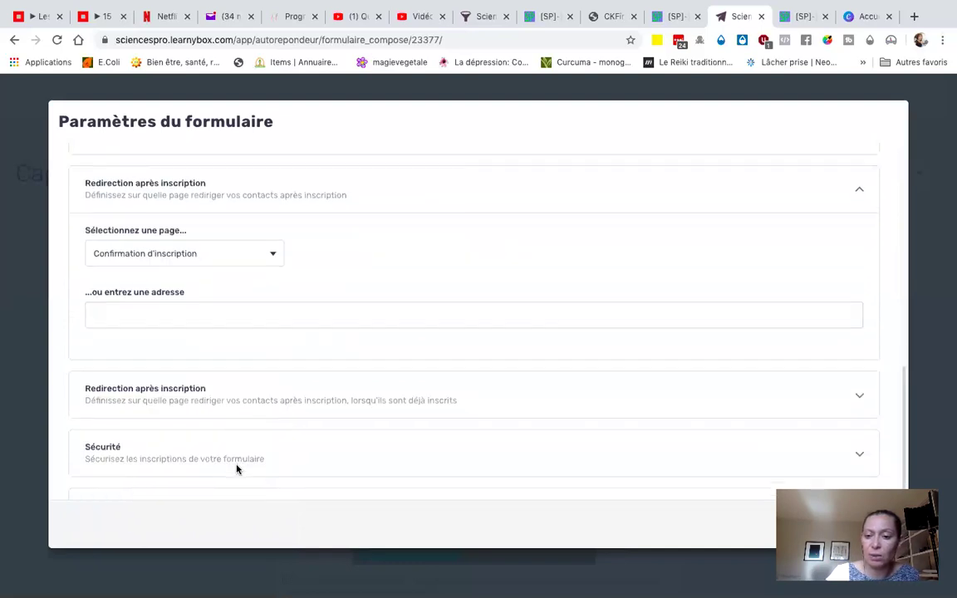
pyautogui.scroll(1, 177, 384)
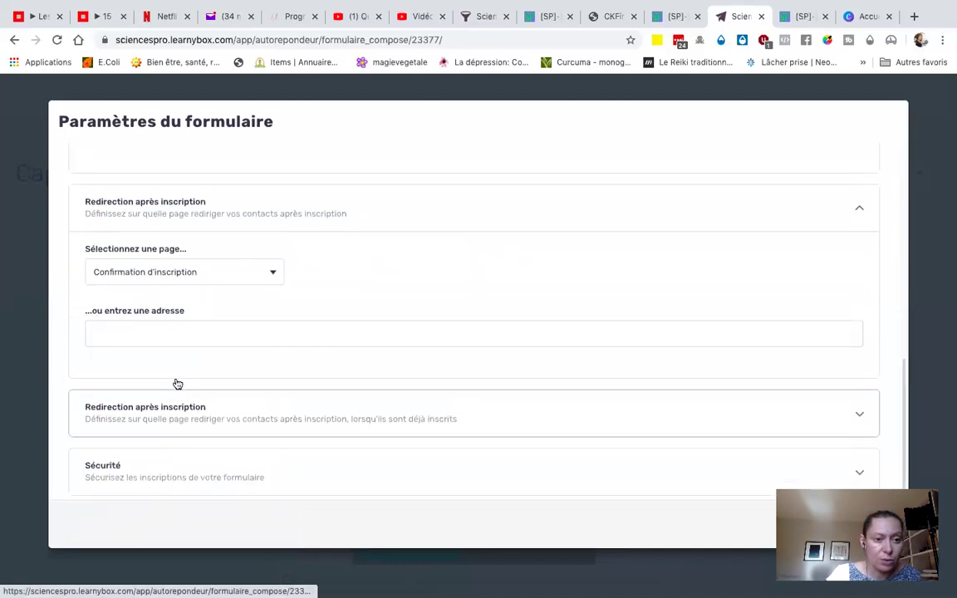
pyautogui.scroll(-1, 177, 383)
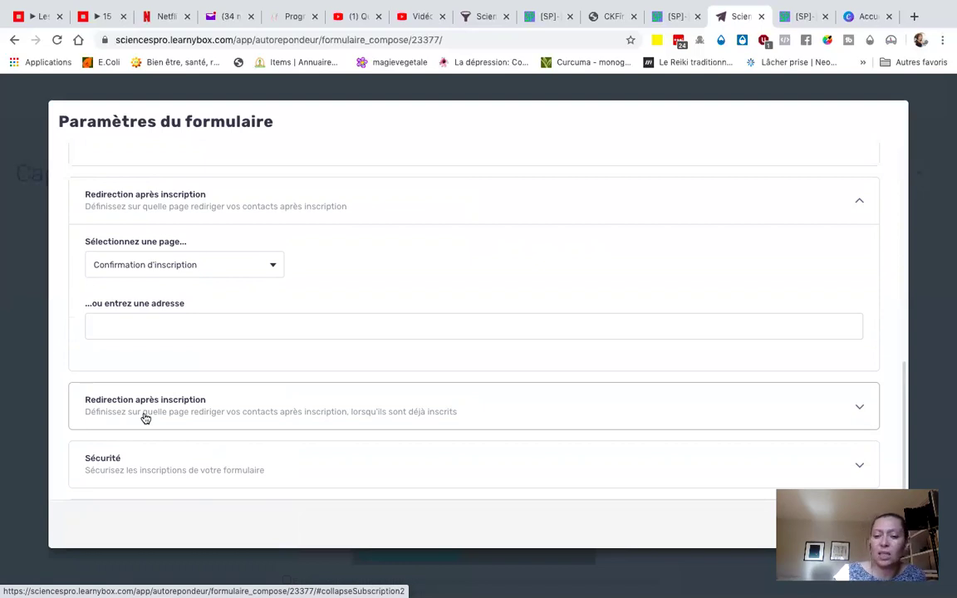
pyautogui.scroll(-1, 144, 416)
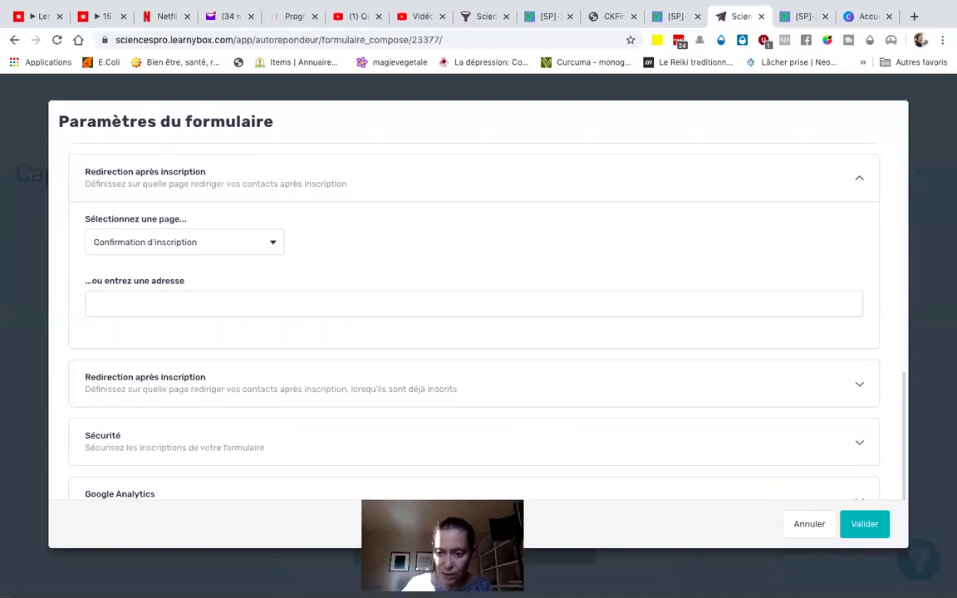
pyautogui.click(854, 526)
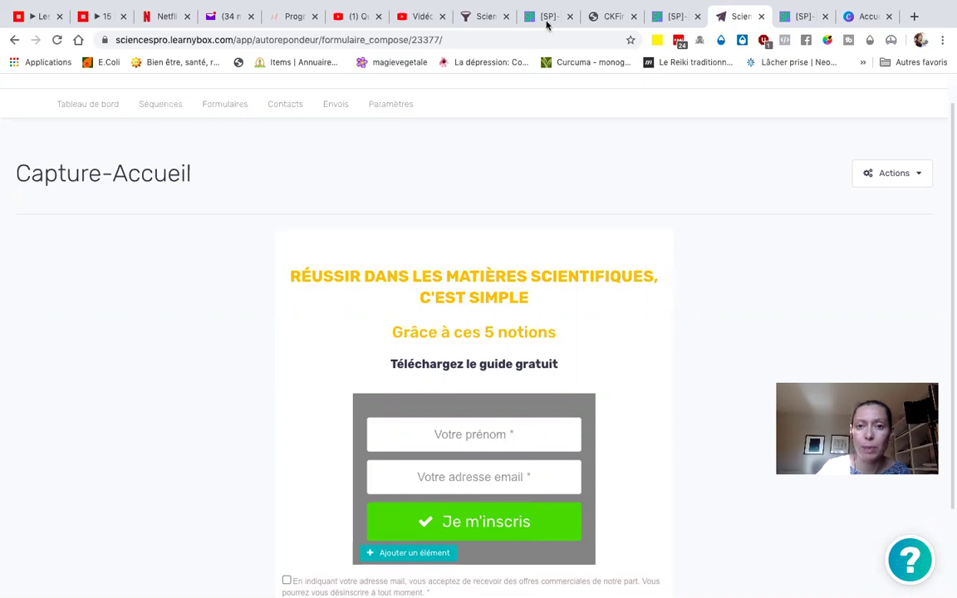
# - Examine the Capture page in the page editor, from the "Cliquez ici pour valider" button down to the signup form, and compare it with its preview
pyautogui.click(481, 19)
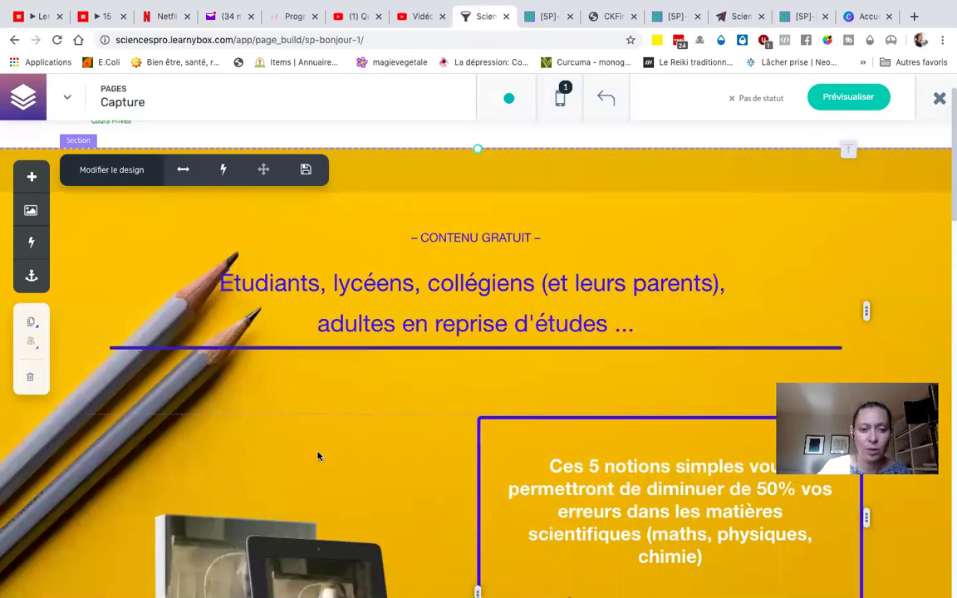
pyautogui.scroll(-3, 320, 455)
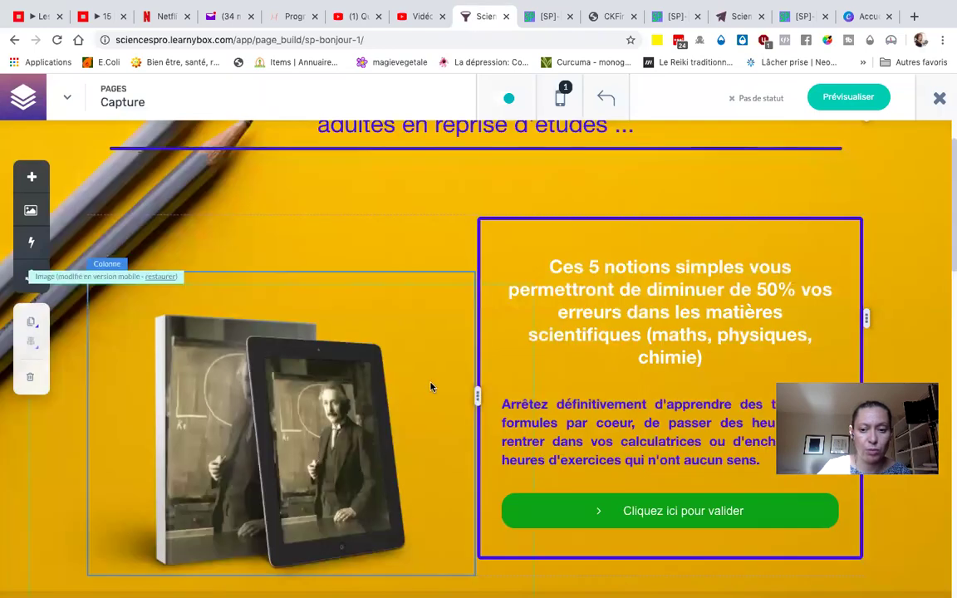
pyautogui.scroll(-2, 431, 384)
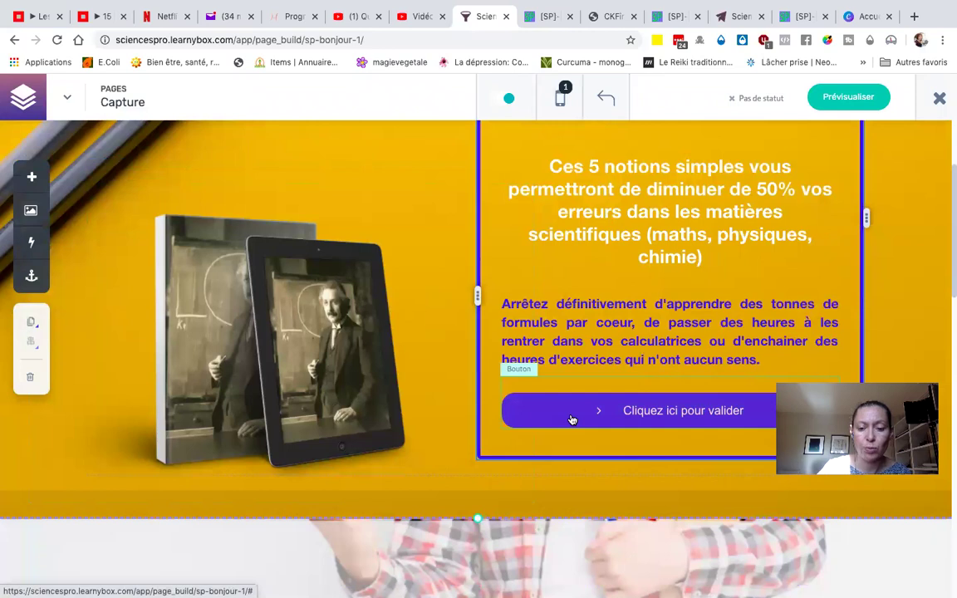
pyautogui.click(572, 420)
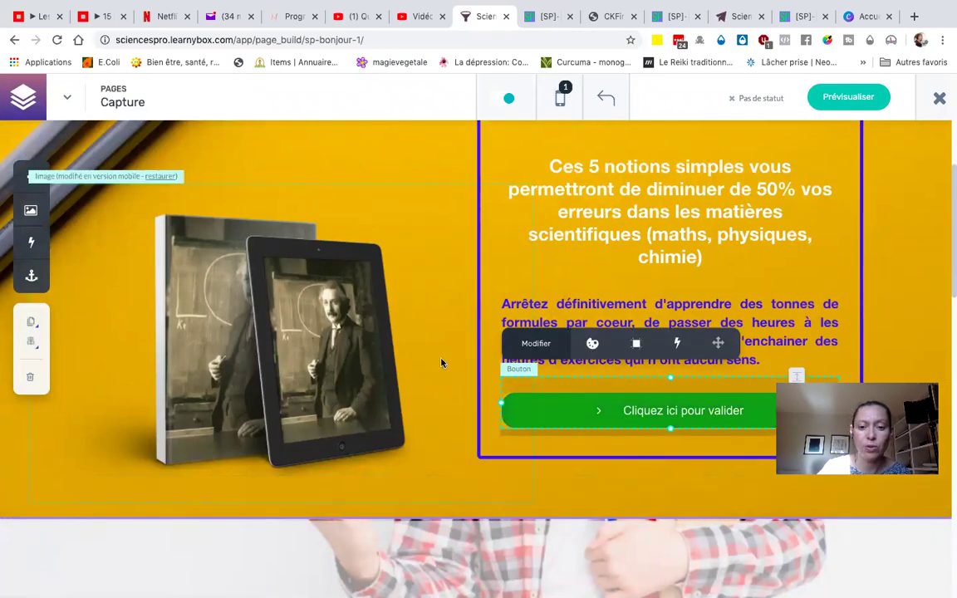
pyautogui.scroll(-10, 441, 362)
pyautogui.scroll(-3, 442, 363)
pyautogui.scroll(3, 441, 363)
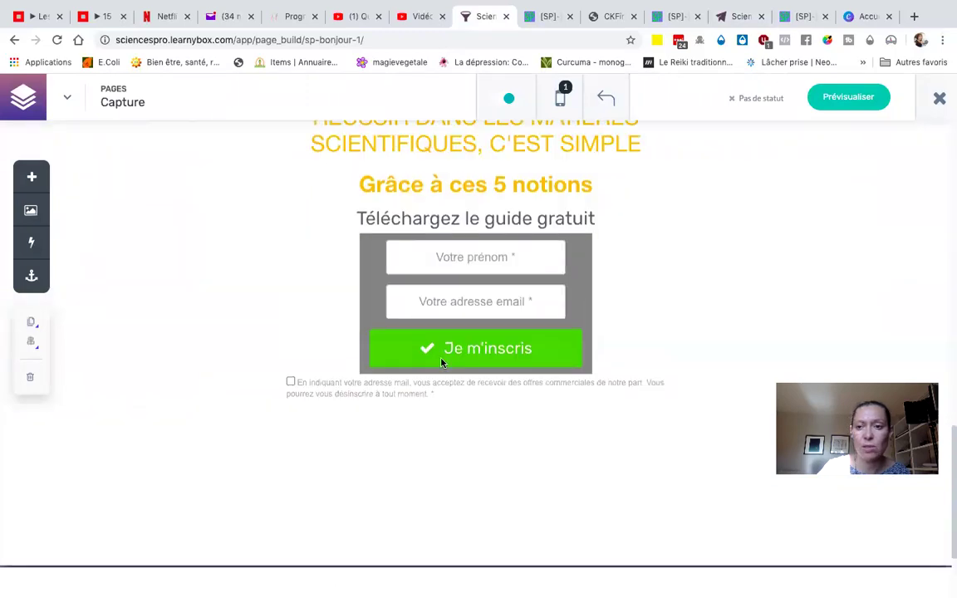
pyautogui.click(547, 45)
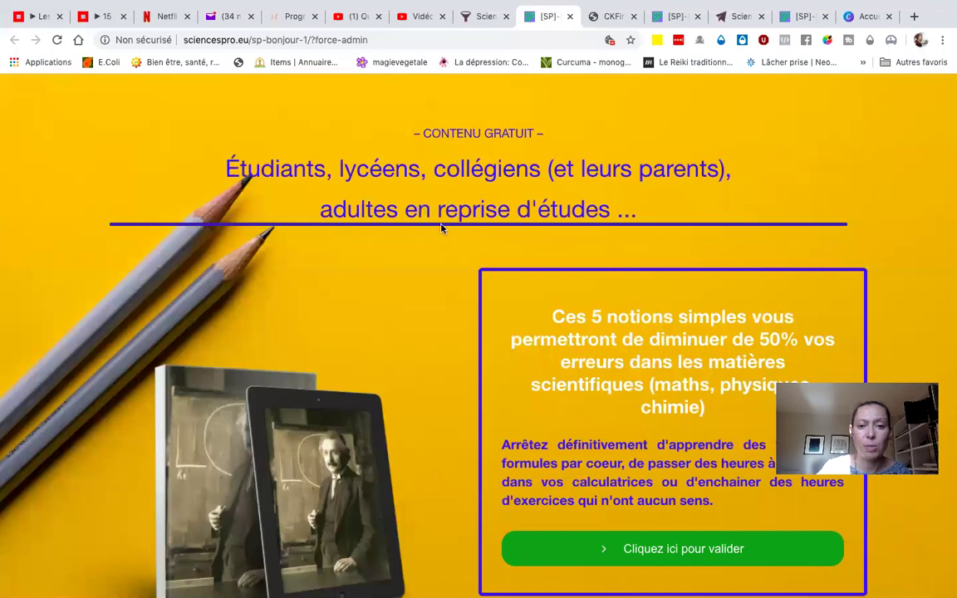
pyautogui.click(485, 16)
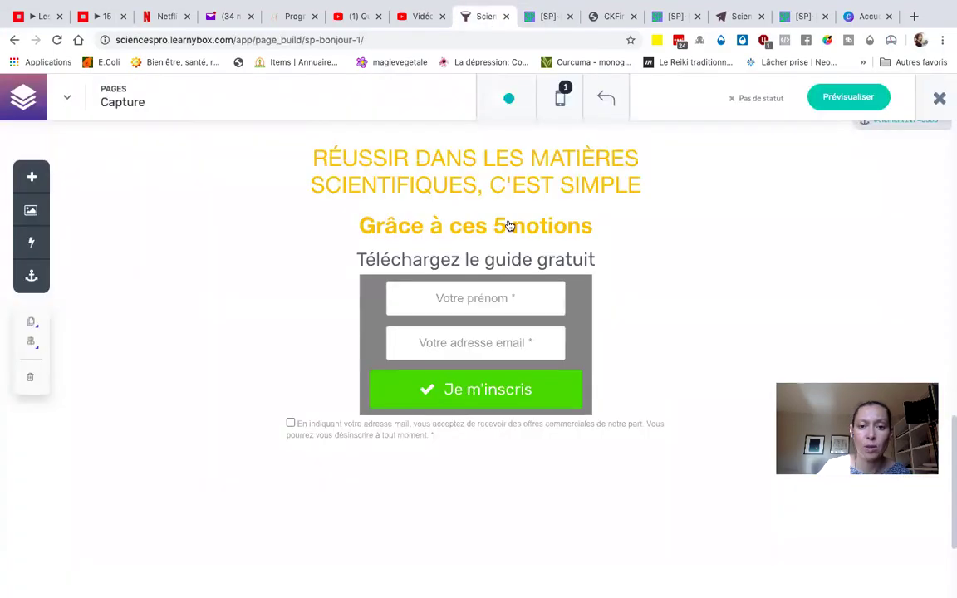
# - Increase the spacing below the "Étudiants, lycéens, collégiens..." heading, above the separator line, and save the text block
pyautogui.scroll(1, 510, 226)
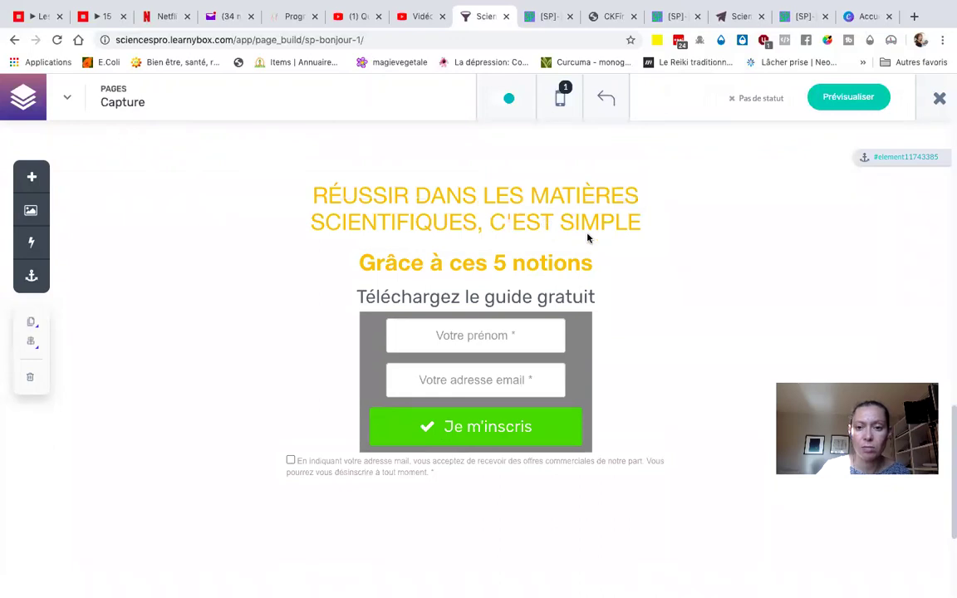
pyautogui.scroll(10, 587, 238)
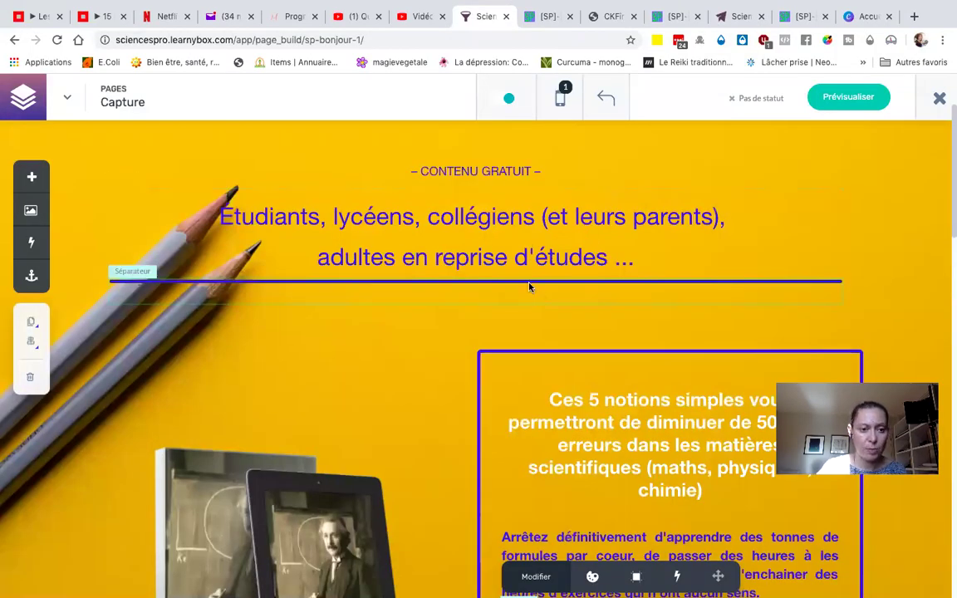
pyautogui.click(478, 278)
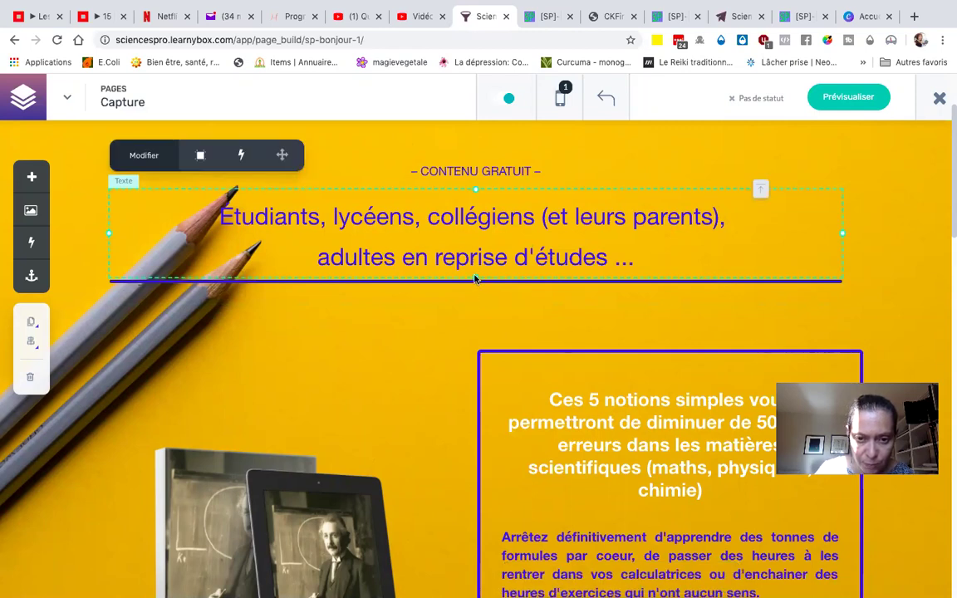
pyautogui.doubleClick(476, 289)
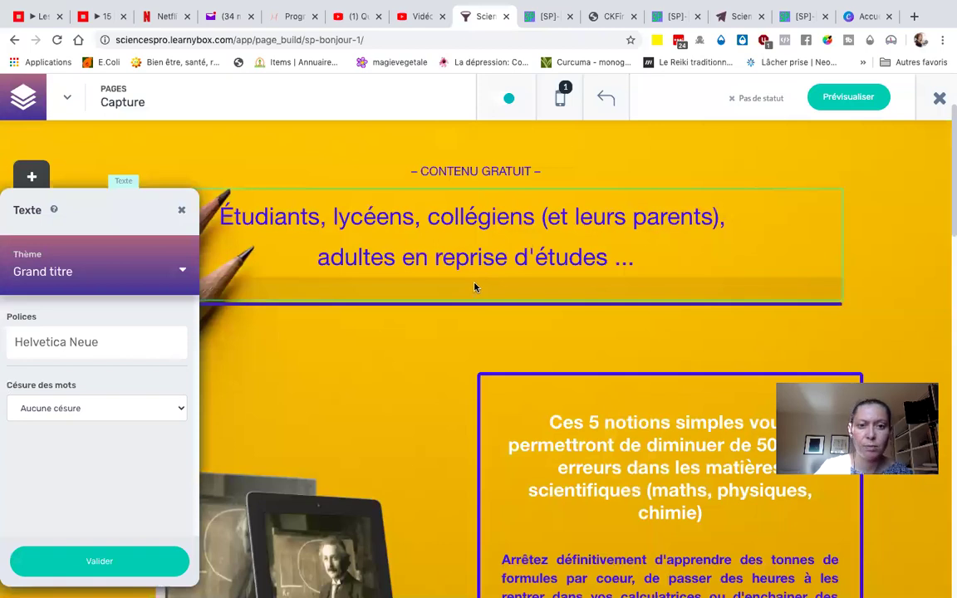
pyautogui.click(429, 272)
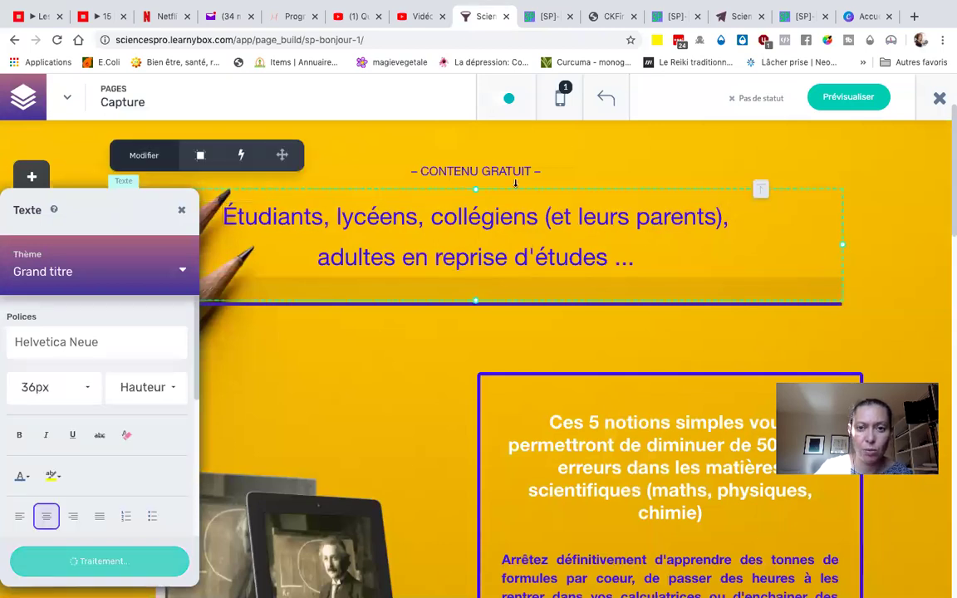
# - Check the heading in the reloaded preview and slightly reduce the spacing below it, above the separator line, in the page editor
pyautogui.click(545, 17)
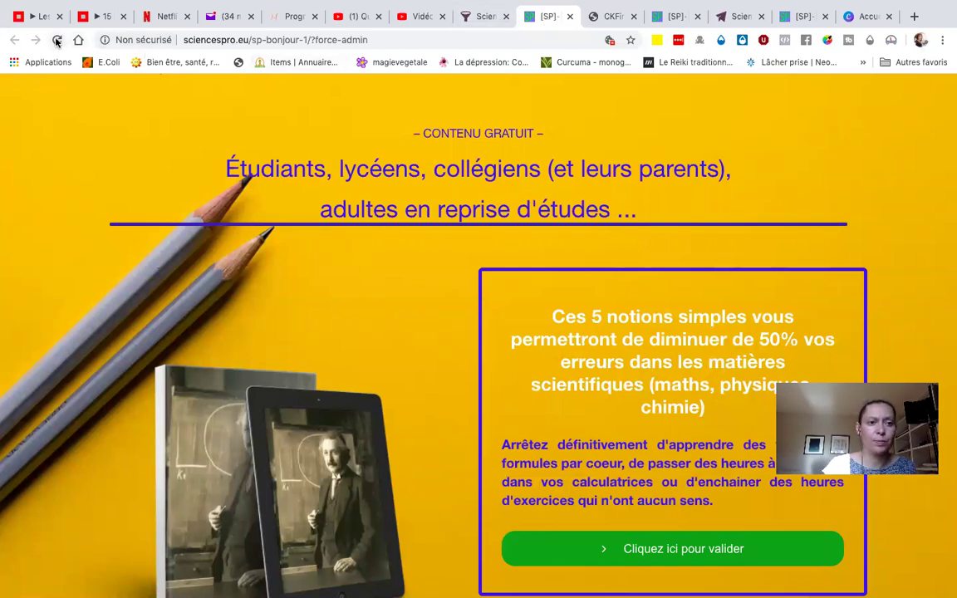
pyautogui.click(56, 41)
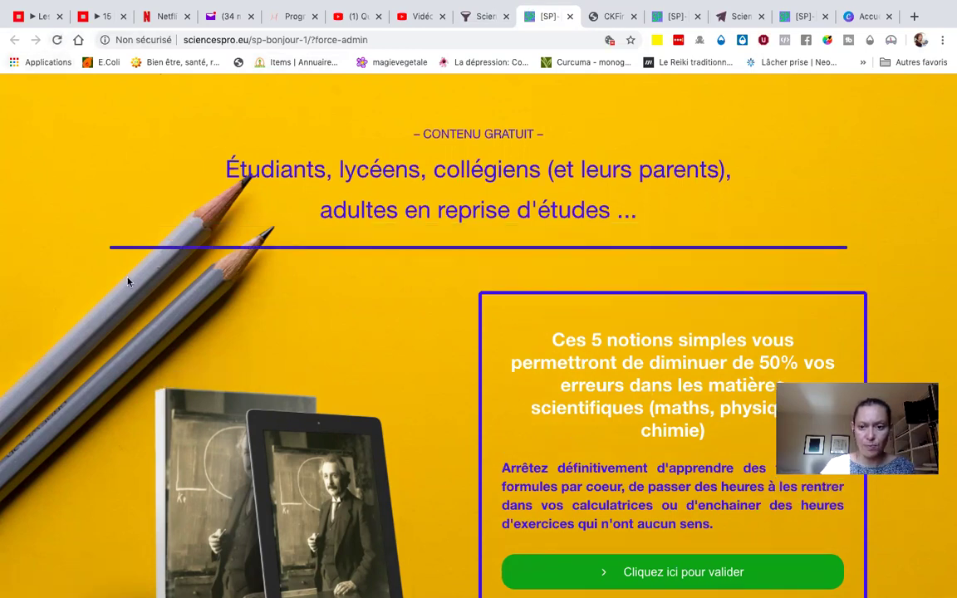
pyautogui.click(463, 18)
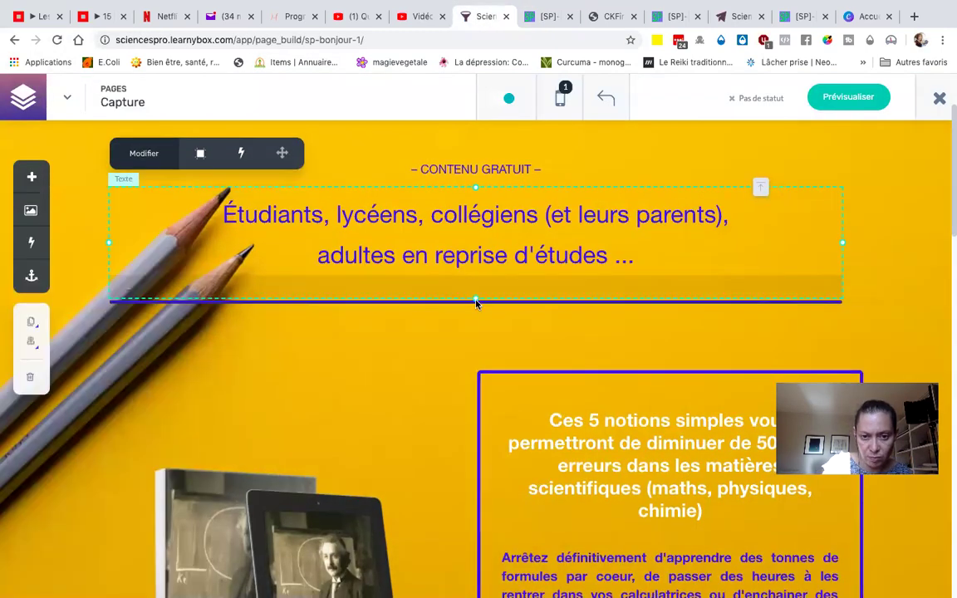
pyautogui.moveTo(476, 294); pyautogui.dragTo(476, 290)
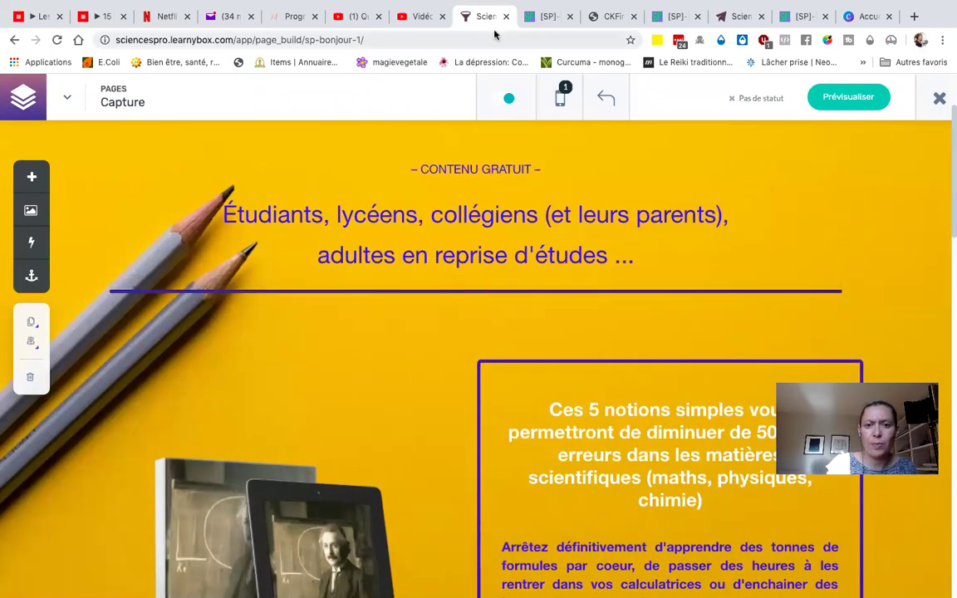
# - Reload the preview and compare it with the page editor, from the top heading down to the "Grâce à ces 5 notions..." list
pyautogui.click(543, 17)
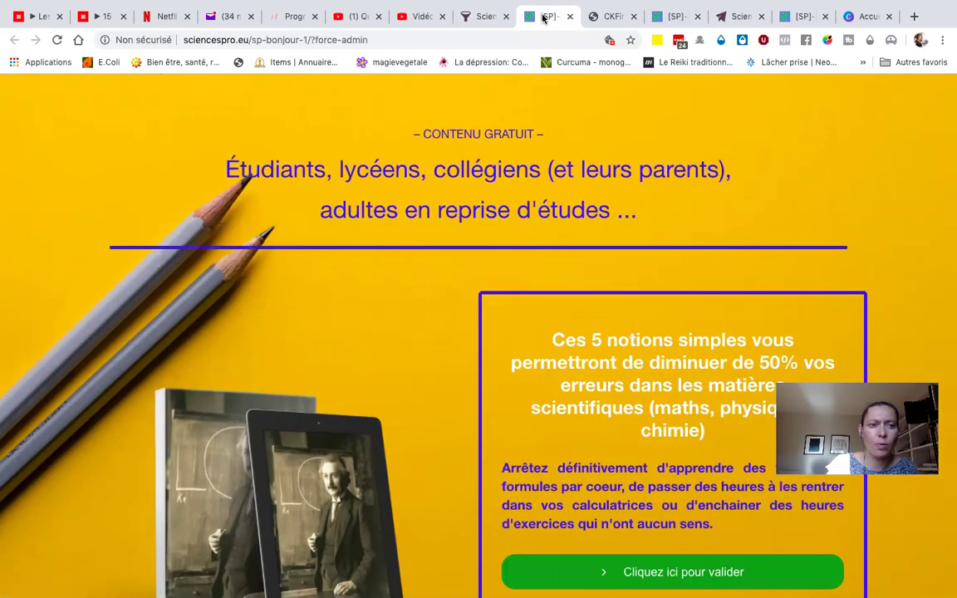
pyautogui.press('super+r')
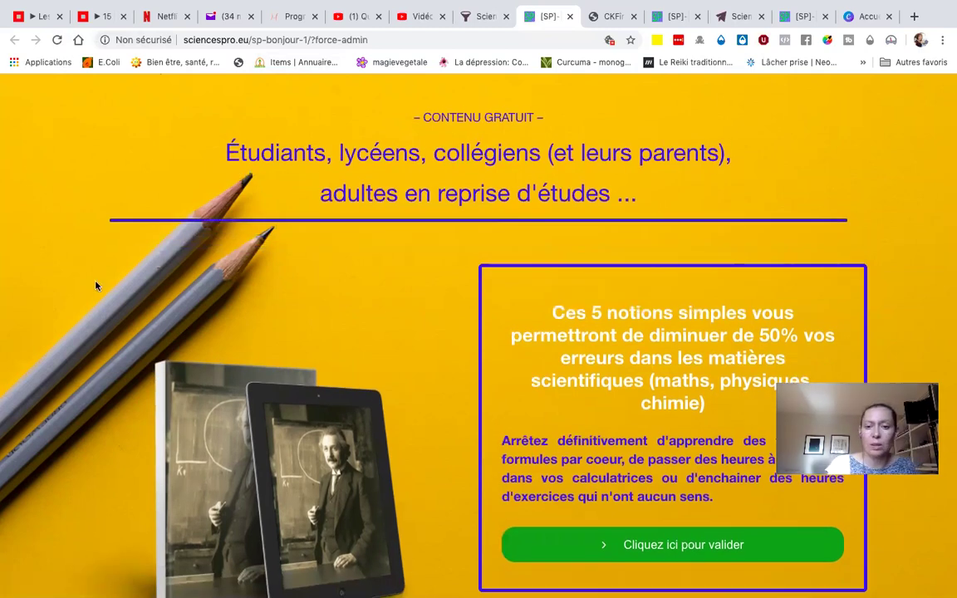
pyautogui.scroll(-3, 267, 282)
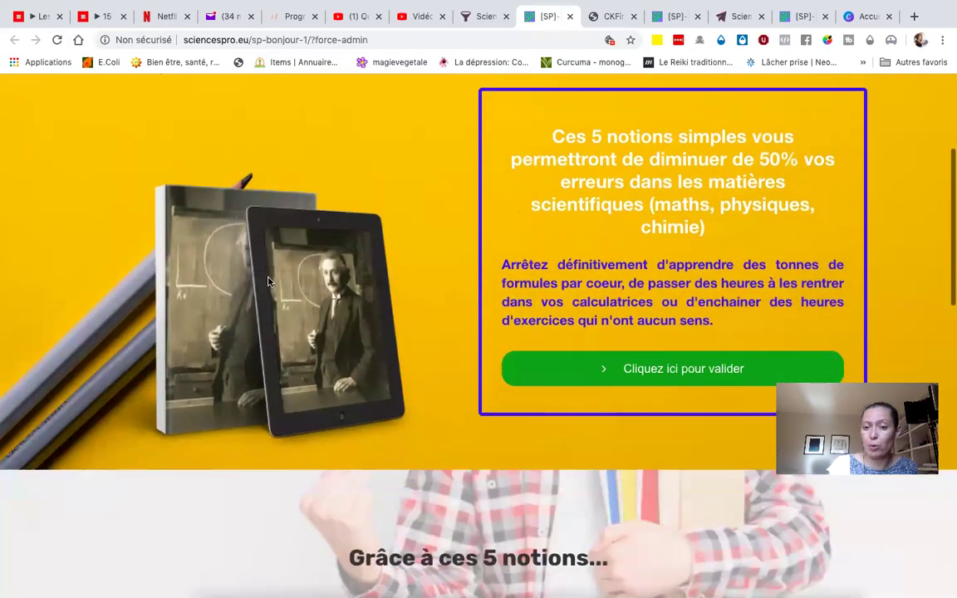
pyautogui.scroll(-2, 267, 282)
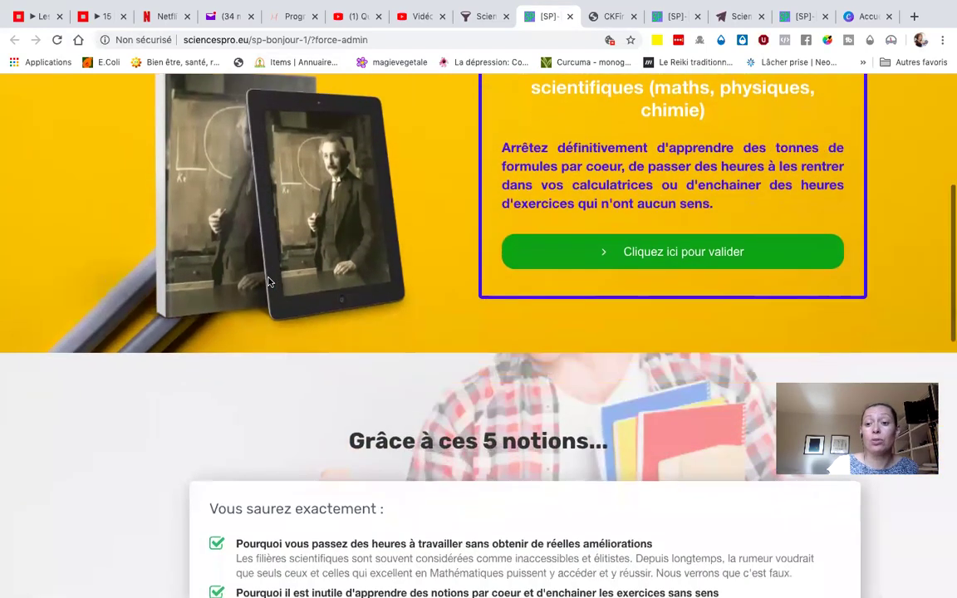
pyautogui.scroll(-1, 268, 281)
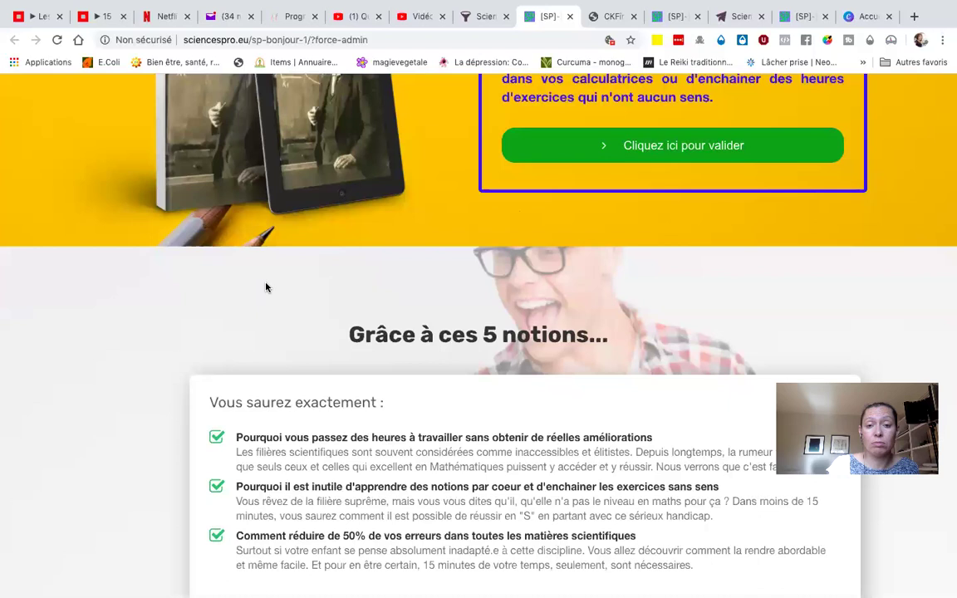
pyautogui.click(485, 19)
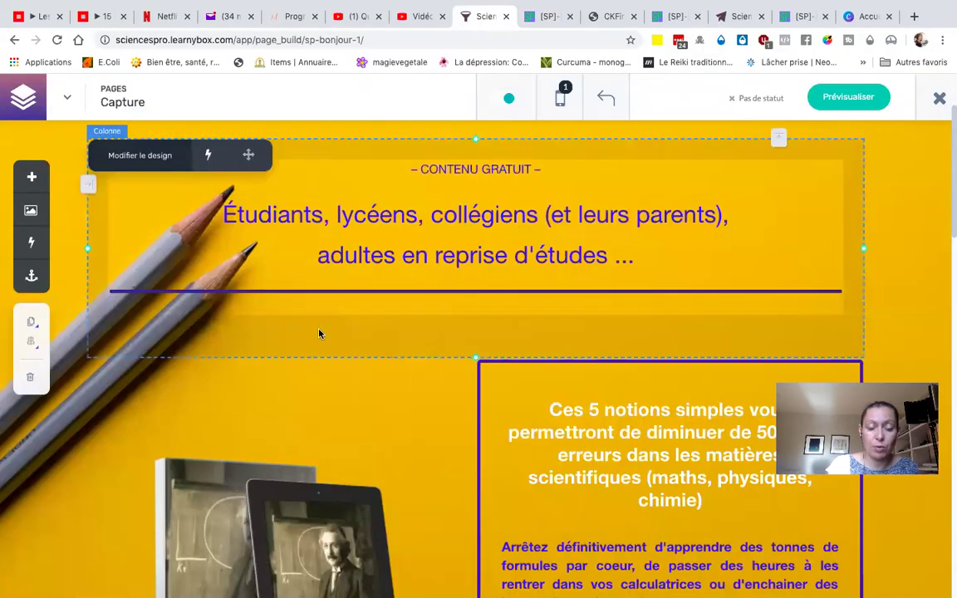
pyautogui.scroll(-4, 318, 333)
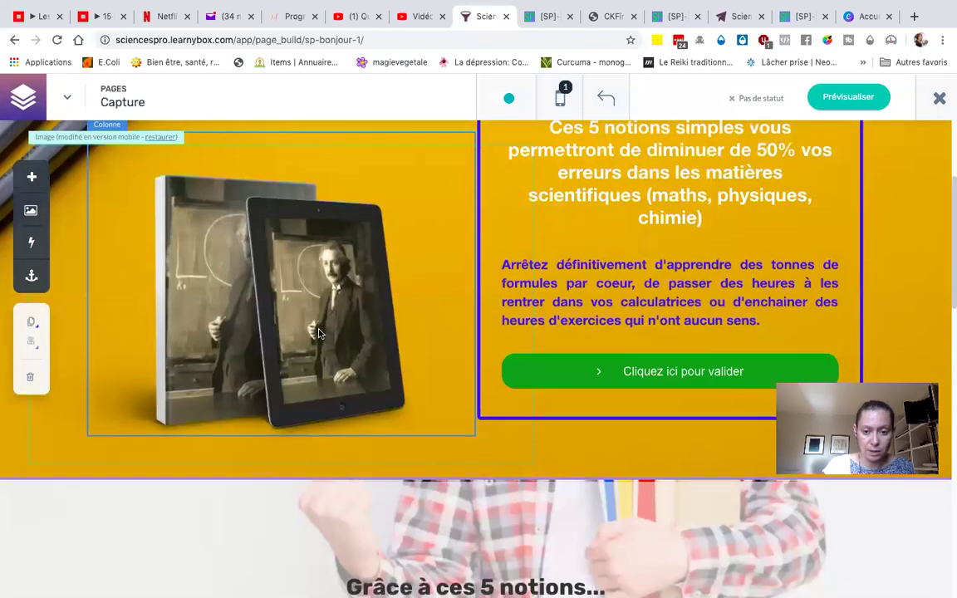
pyautogui.scroll(-6, 318, 333)
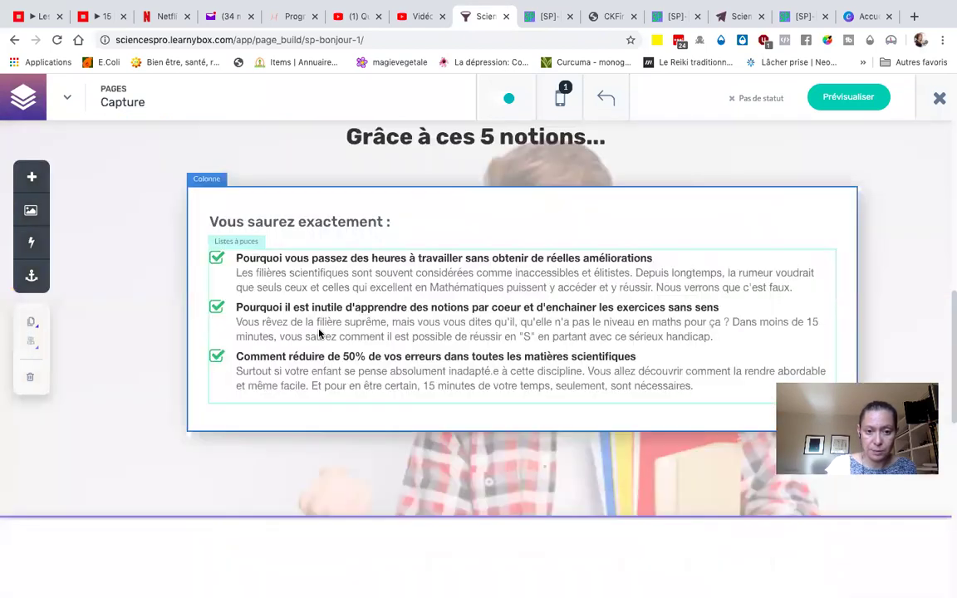
pyautogui.scroll(-1, 318, 333)
# - Open the background image settings of the yellow pencil section below the SCIENCESPRO logo
pyautogui.scroll(10, 318, 333)
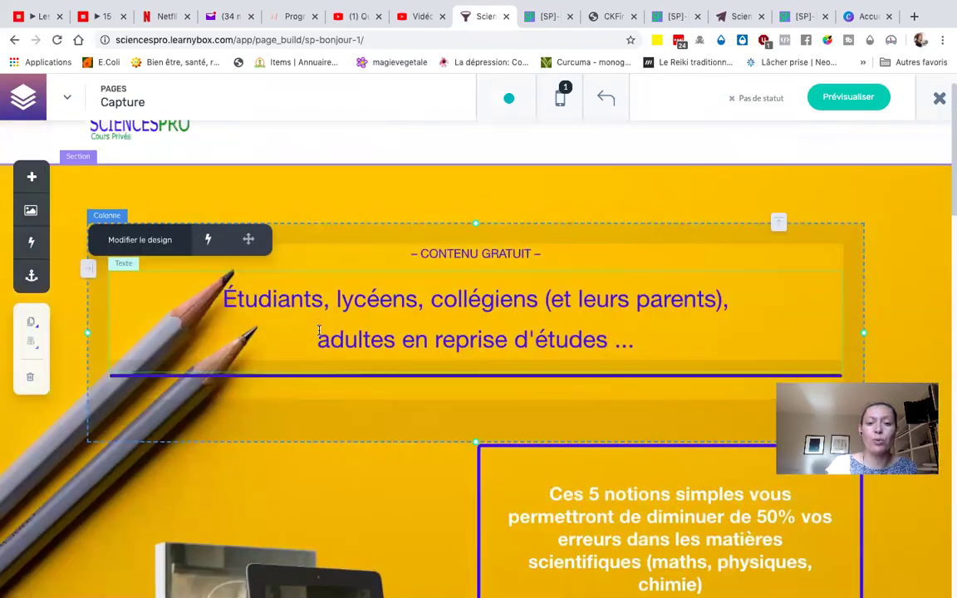
pyautogui.scroll(1, 318, 333)
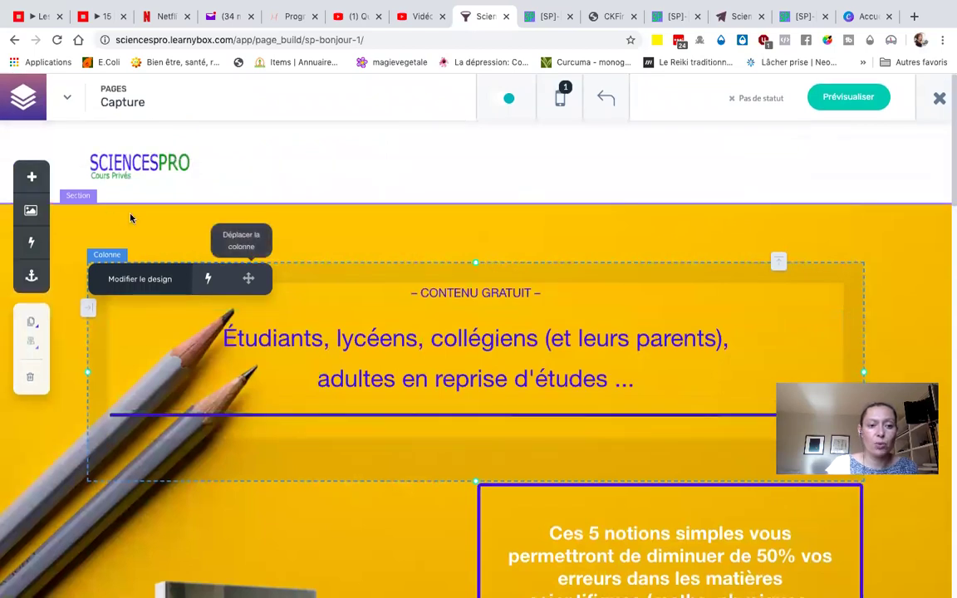
pyautogui.click(78, 196)
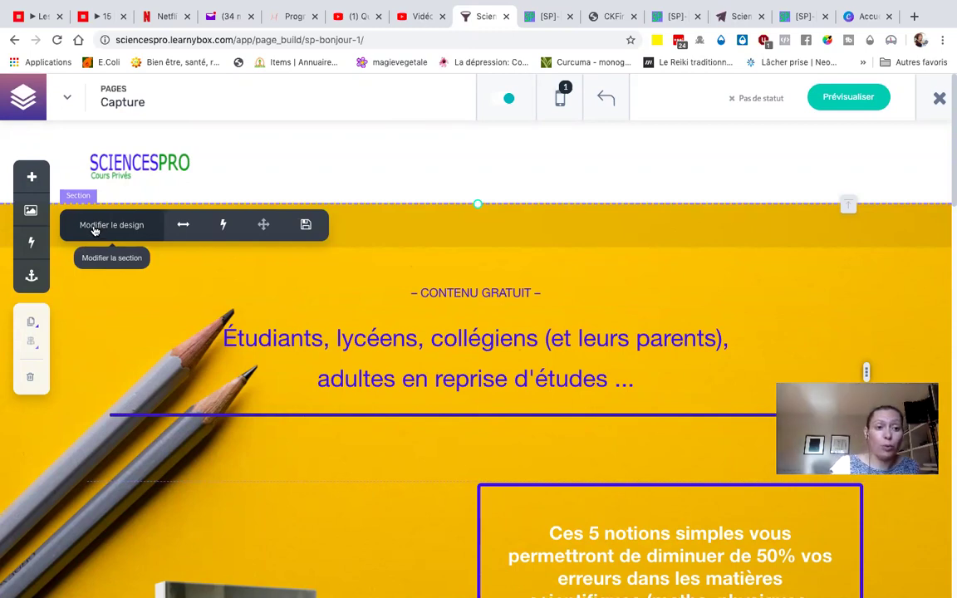
pyautogui.click(95, 230)
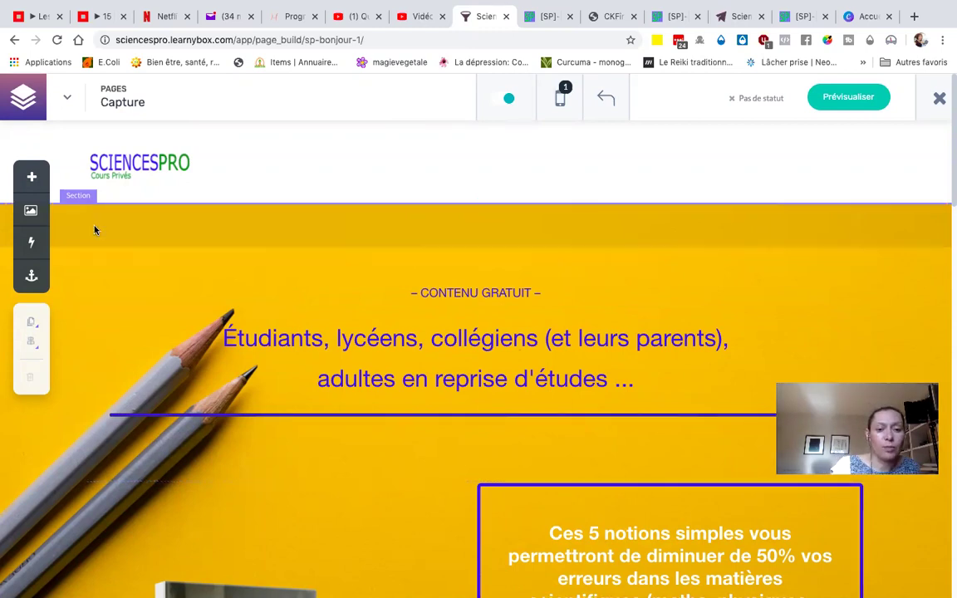
pyautogui.click(95, 230)
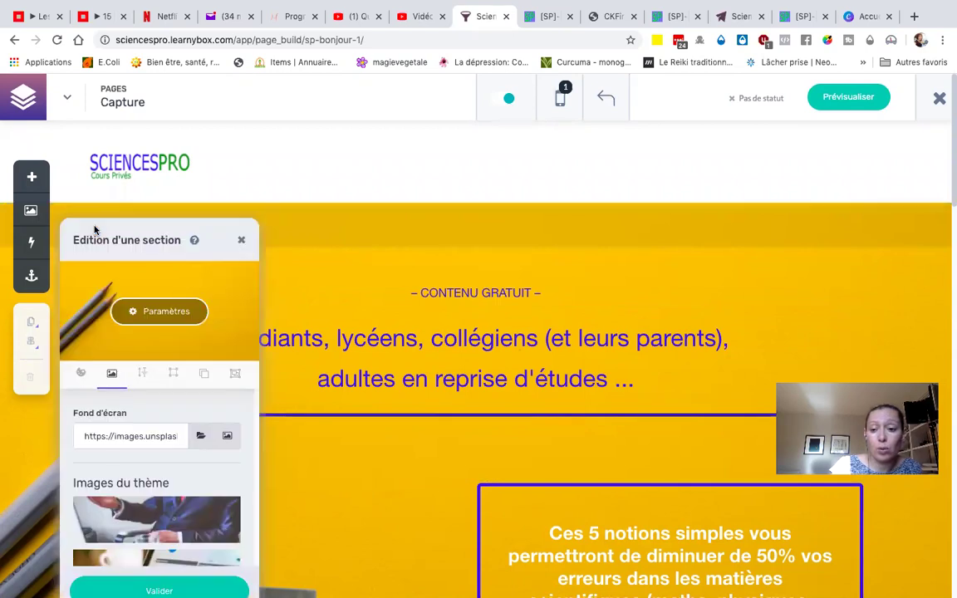
pyautogui.click(166, 312)
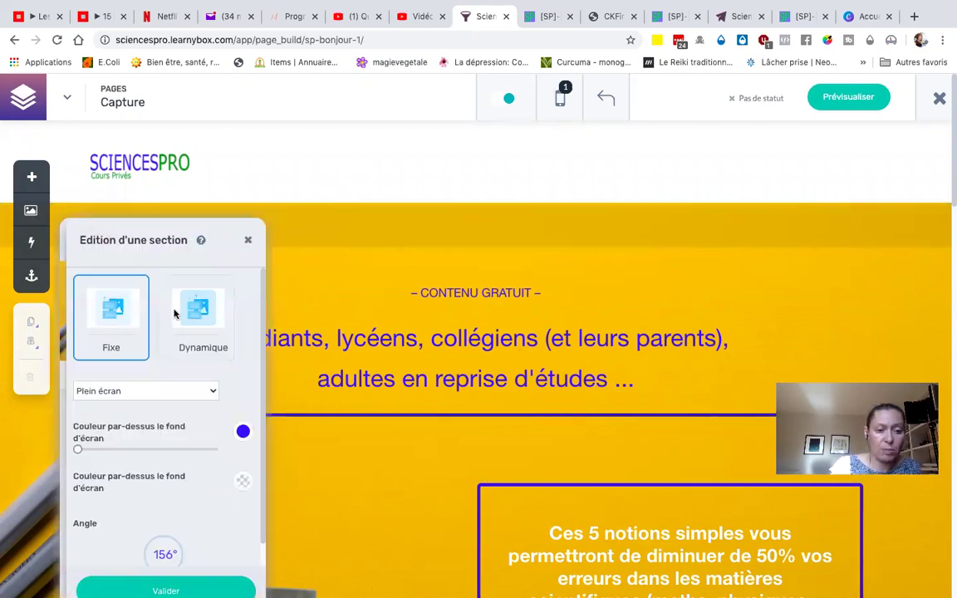
# - Set the color laid over the section's background image to white (#FFFFFF) and raise its opacity to a little under half
pyautogui.click(243, 433)
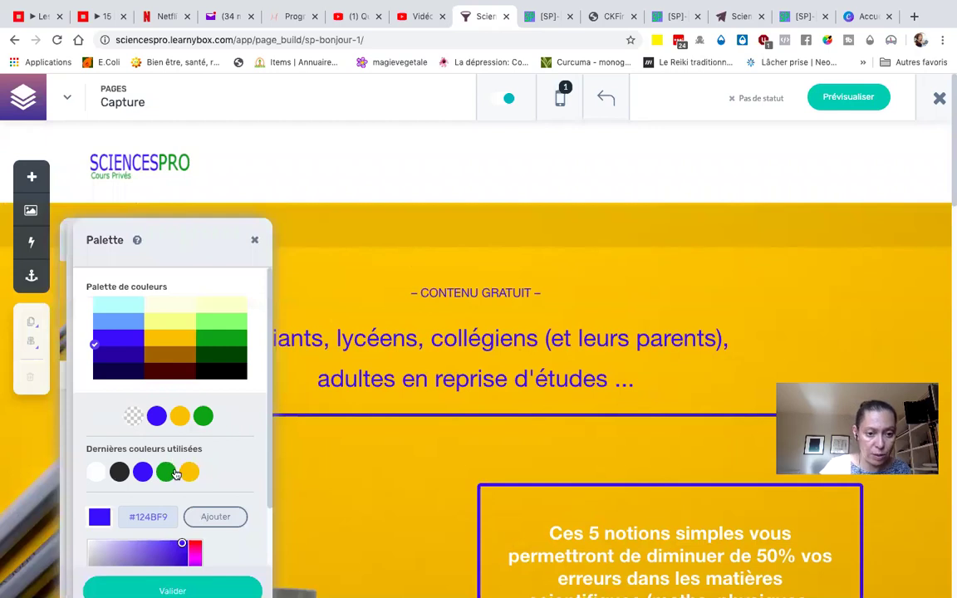
pyautogui.click(87, 538)
pyautogui.moveTo(229, 237); pyautogui.dragTo(241, 143)
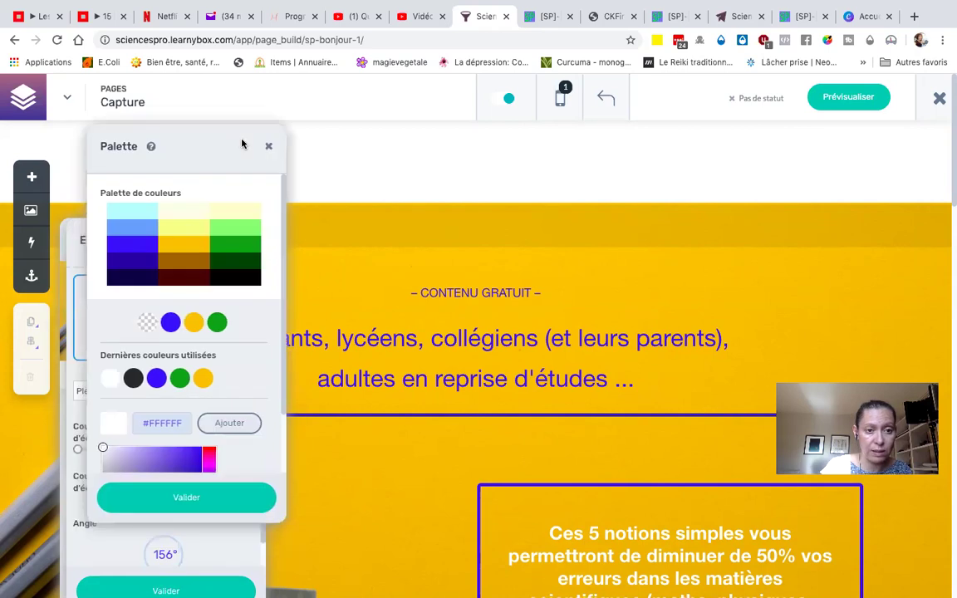
pyautogui.click(192, 500)
pyautogui.click(86, 450)
pyautogui.moveTo(116, 452)
pyautogui.mouseDown()
pyautogui.moveTo(158, 452)
pyautogui.moveTo(133, 452)
pyautogui.mouseUp()
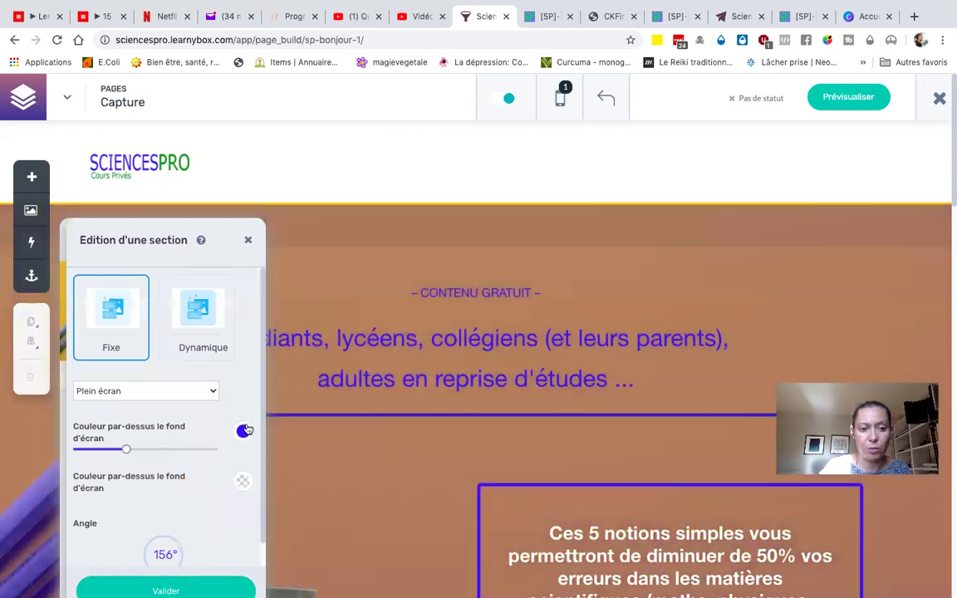
pyautogui.click(243, 431)
pyautogui.click(96, 472)
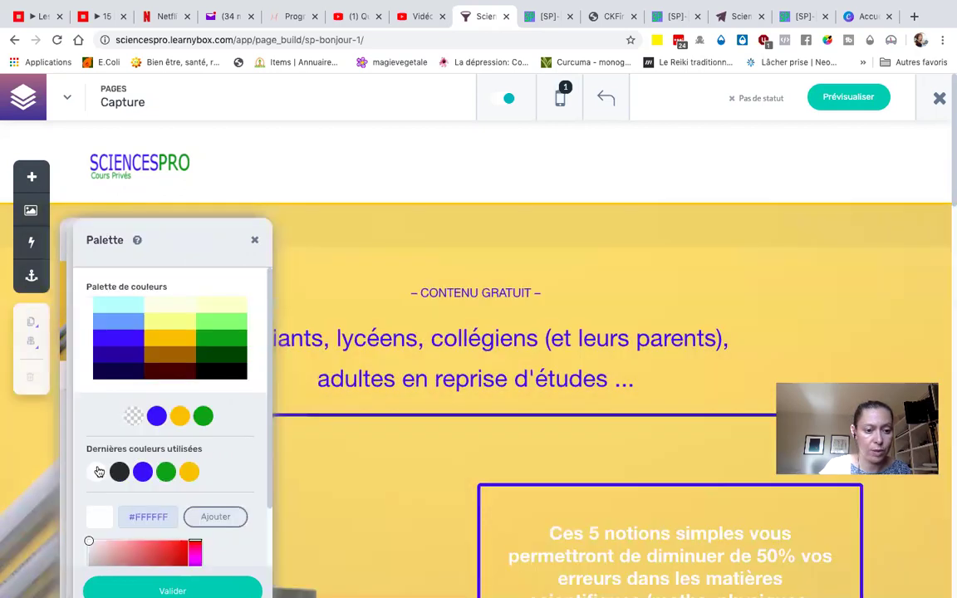
pyautogui.click(172, 590)
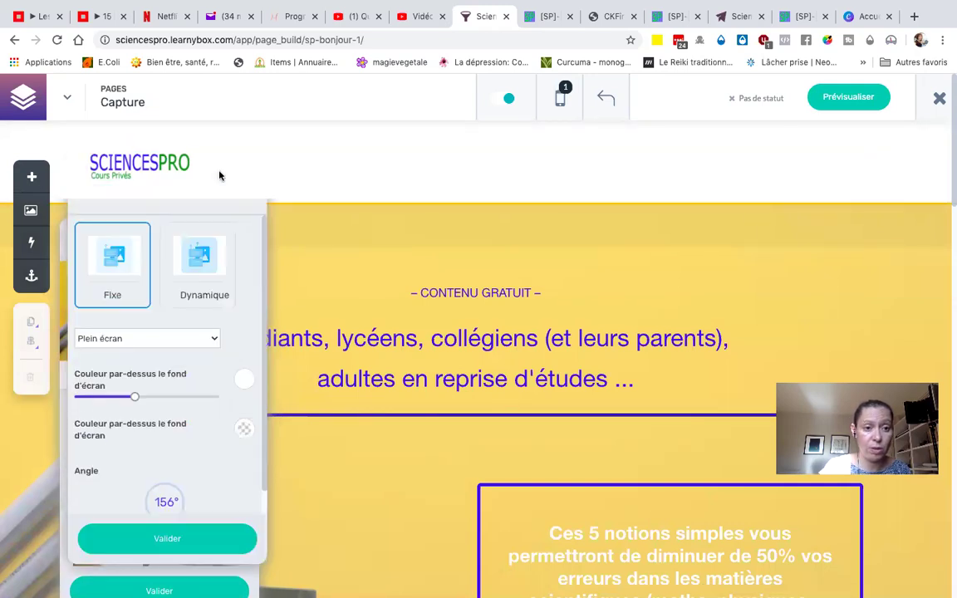
# - Lower the white overlay's opacity to zero and save the section settings
pyautogui.moveTo(135, 363)
pyautogui.mouseDown()
pyautogui.moveTo(142, 364)
pyautogui.moveTo(102, 361)
pyautogui.moveTo(197, 362)
pyautogui.moveTo(138, 363)
pyautogui.mouseUp()
pyautogui.moveTo(222, 157); pyautogui.dragTo(576, 169)
pyautogui.moveTo(250, 232); pyautogui.dragTo(702, 191)
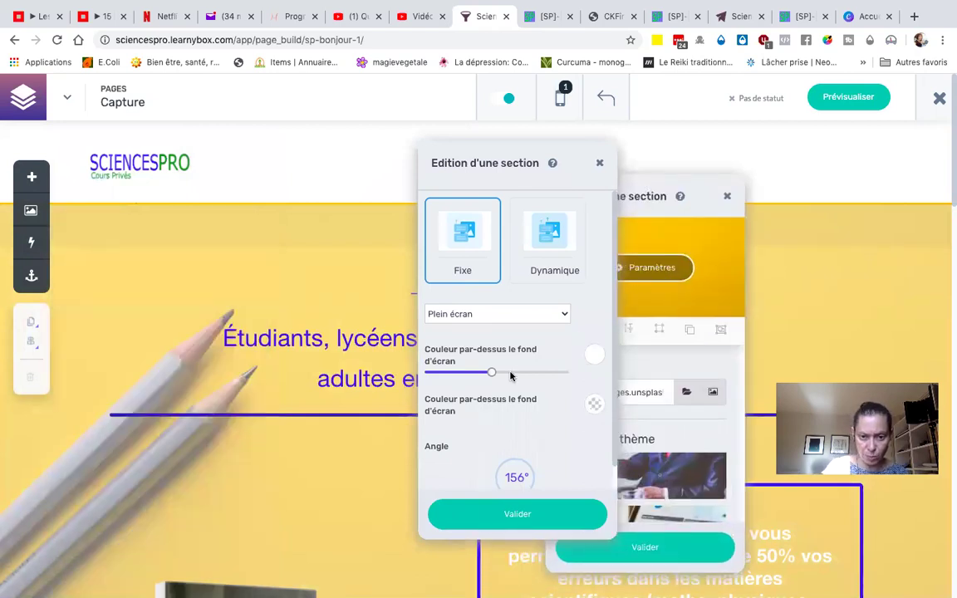
pyautogui.moveTo(494, 375); pyautogui.dragTo(385, 363)
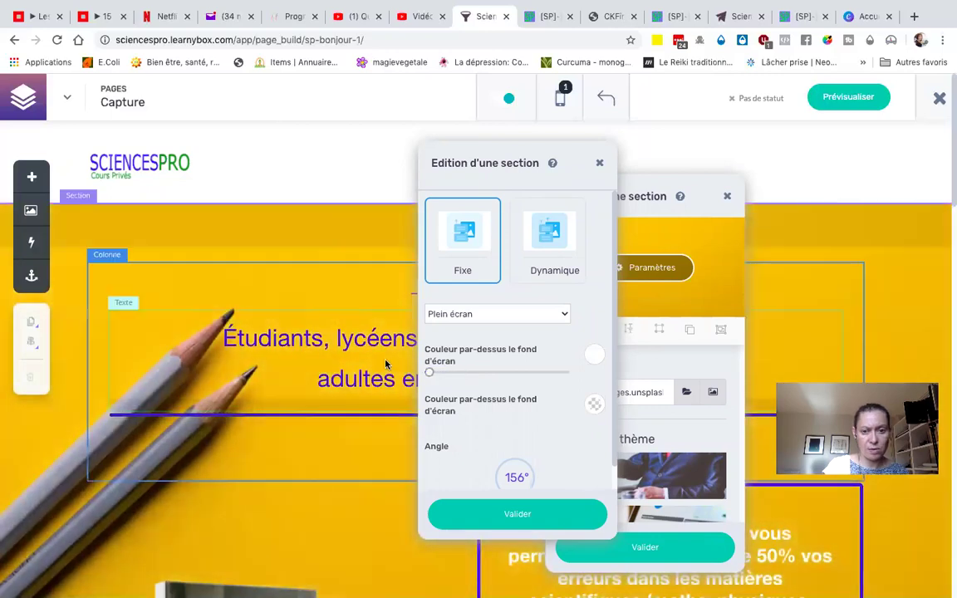
pyautogui.click(516, 515)
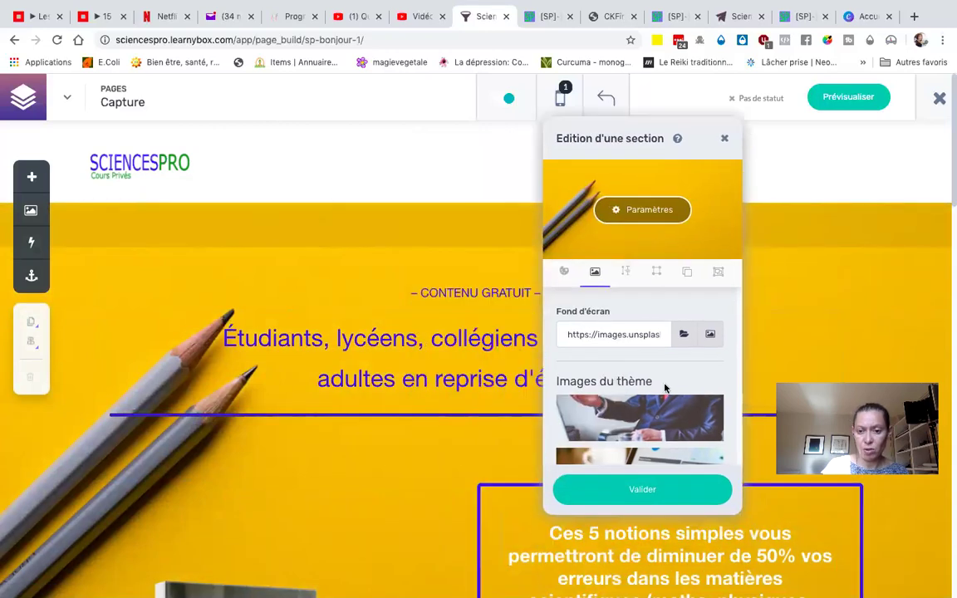
pyautogui.click(669, 488)
# - Examine the Capture page in the editor down to the footer links, and compare the signup form section with the reloaded preview
pyautogui.scroll(-2, 443, 326)
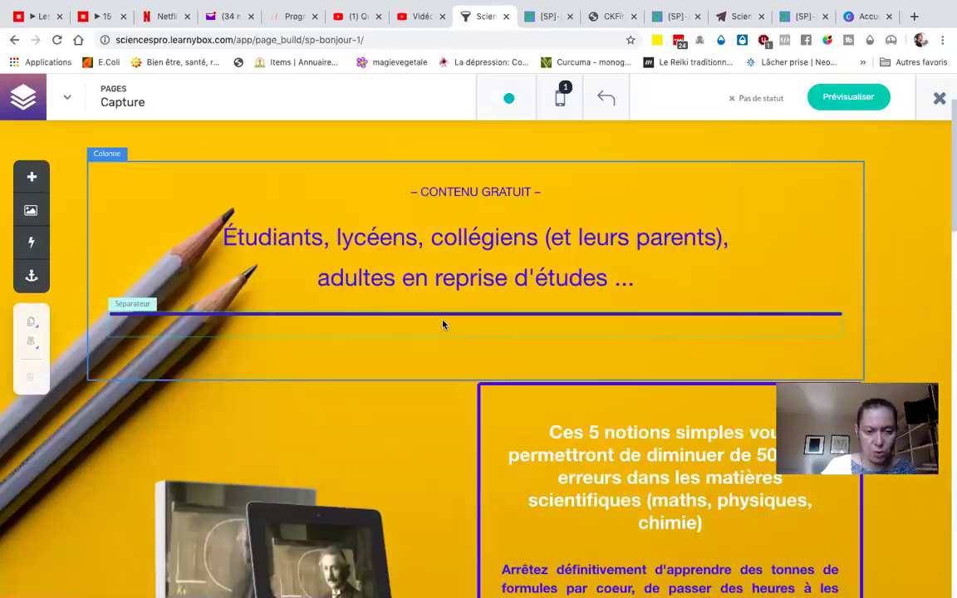
pyautogui.scroll(-5, 442, 325)
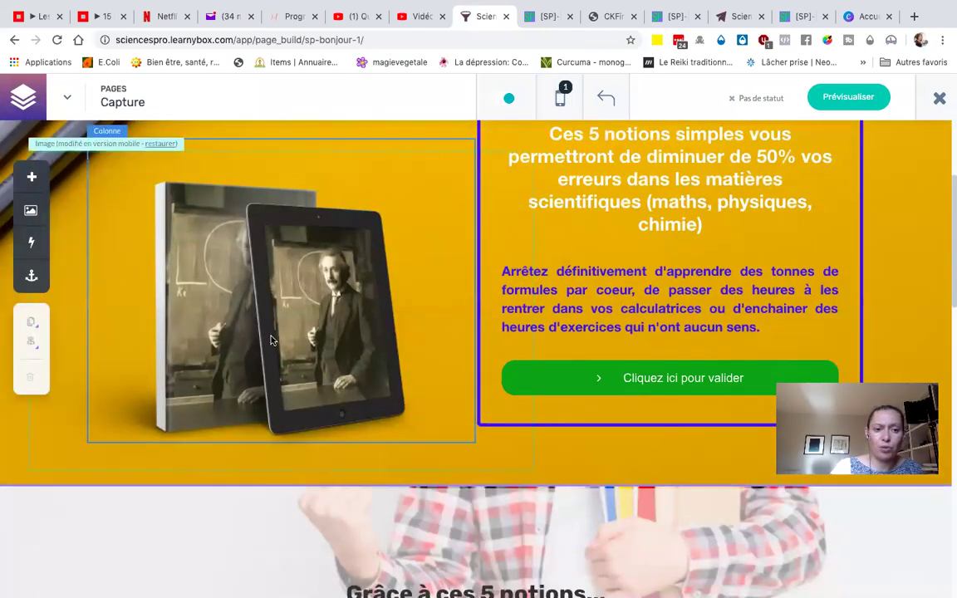
pyautogui.scroll(-3, 270, 340)
pyautogui.scroll(-5, 271, 340)
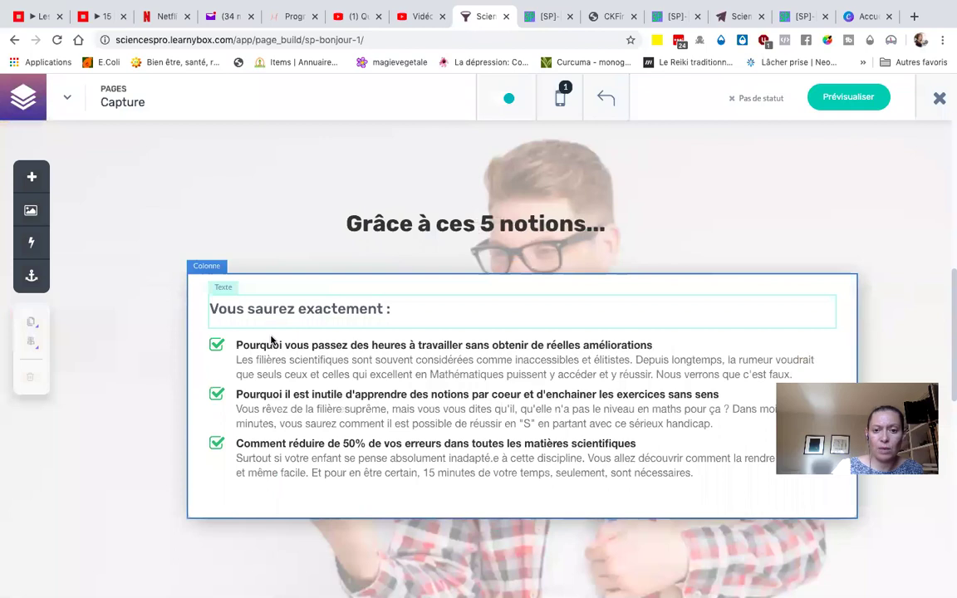
pyautogui.scroll(-4, 272, 337)
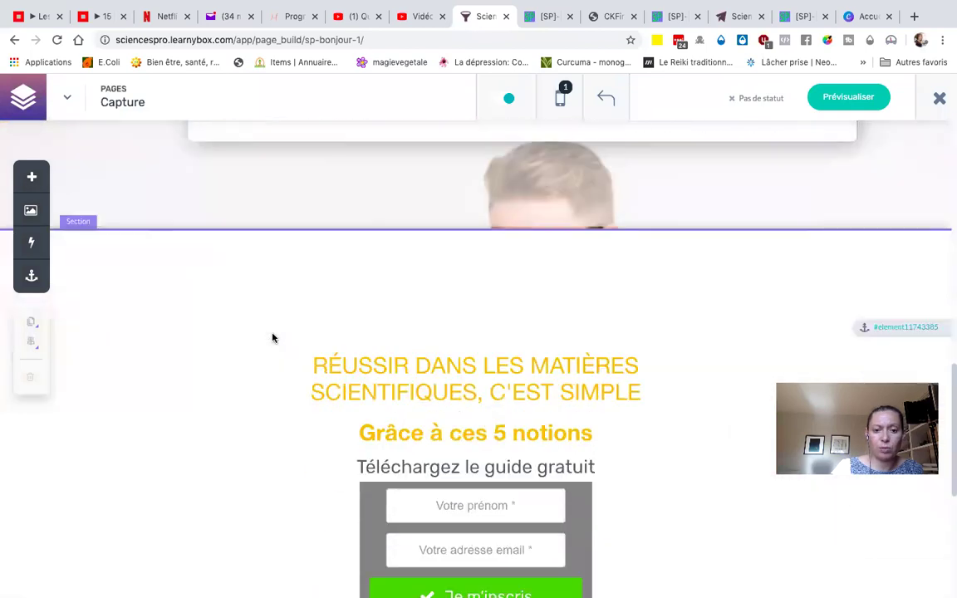
pyautogui.scroll(-5, 273, 337)
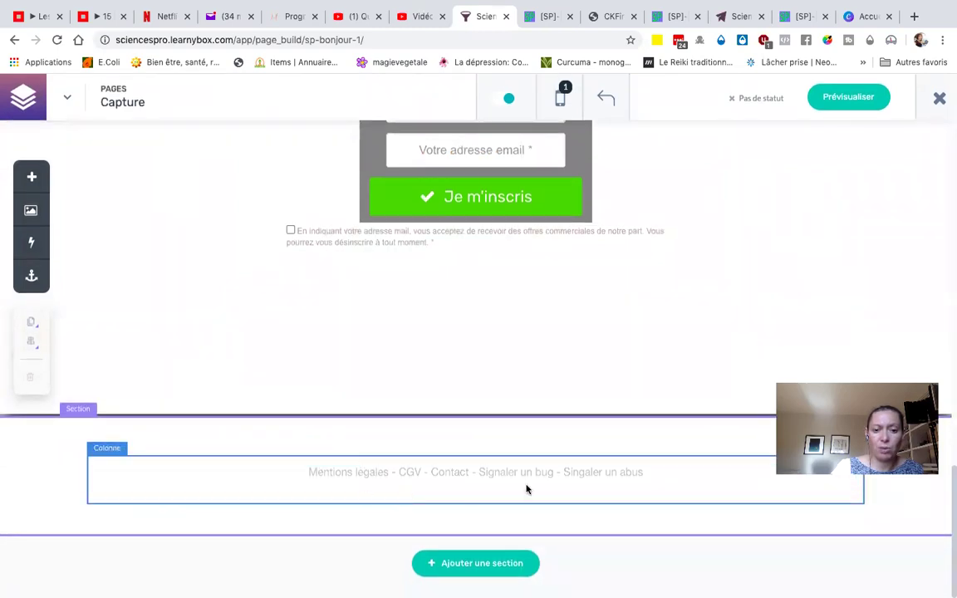
pyautogui.click(542, 18)
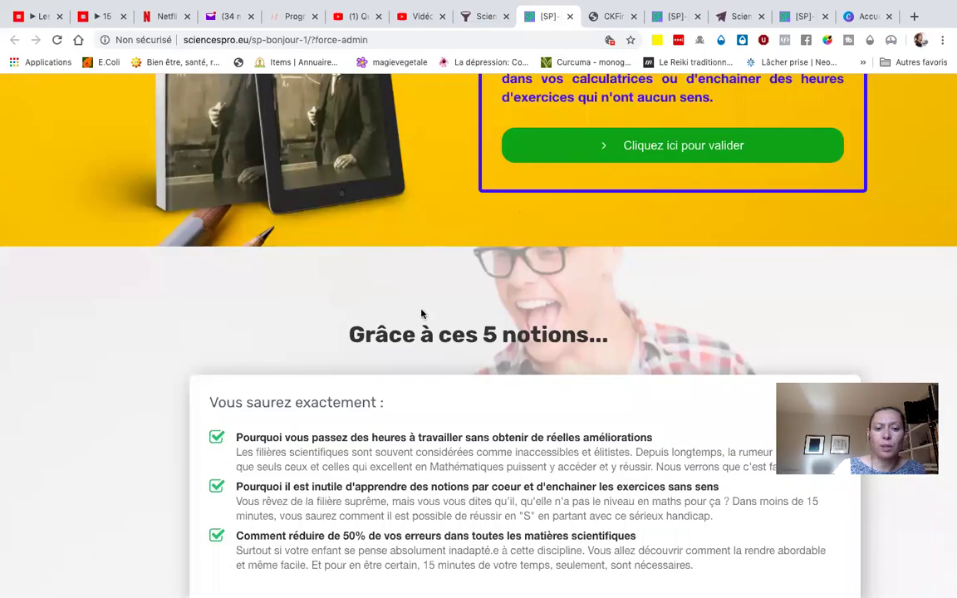
pyautogui.scroll(-10, 423, 315)
pyautogui.scroll(5, 423, 315)
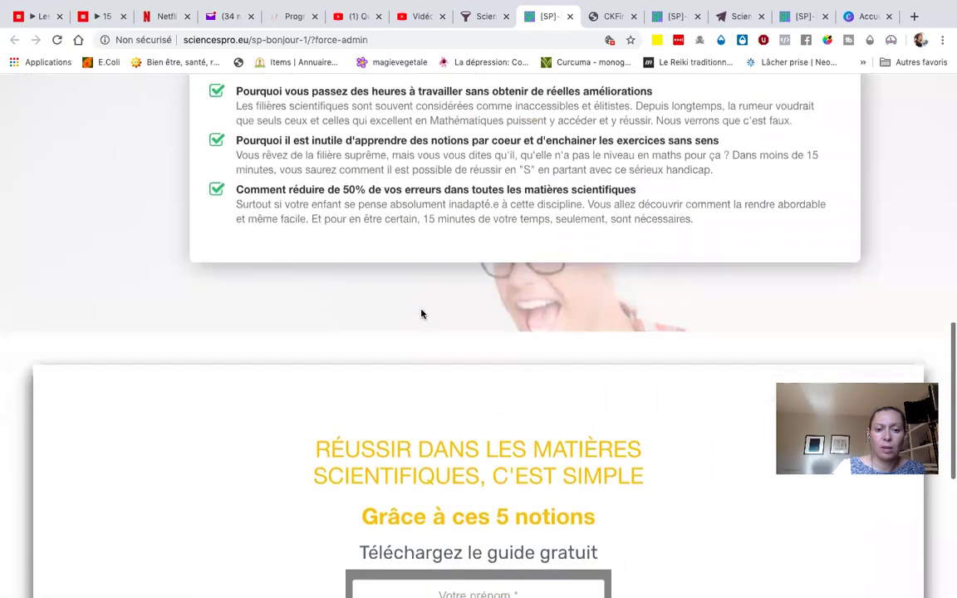
pyautogui.scroll(-1, 421, 314)
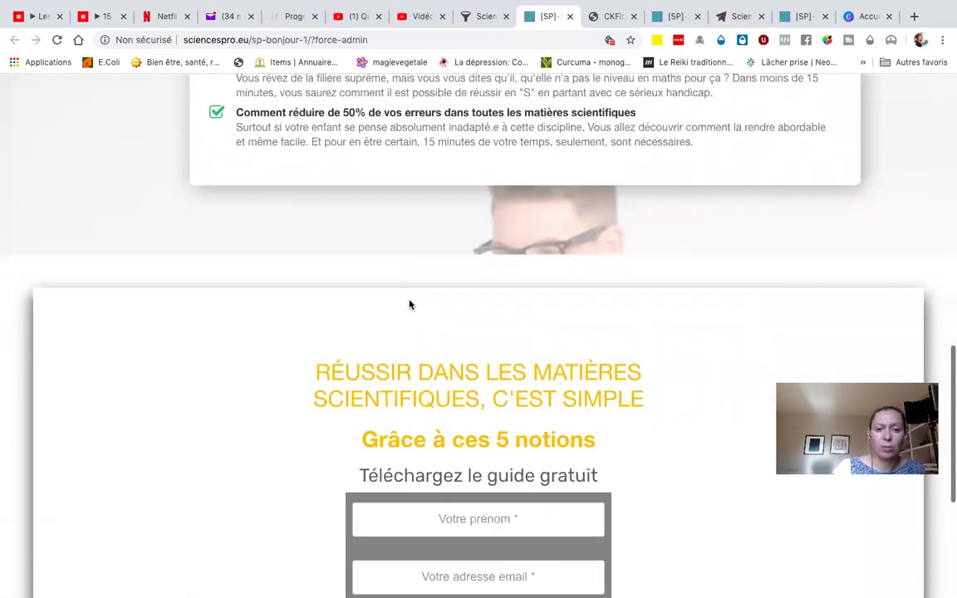
pyautogui.click(58, 40)
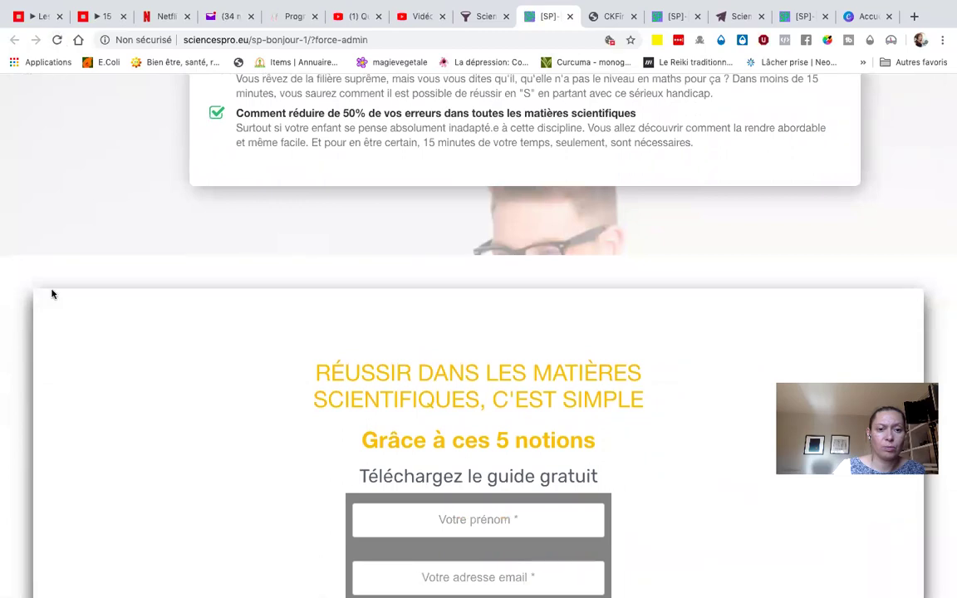
# - Return to the Capture page editor and delete the element11743385 anchor from the signup form section
pyautogui.click(482, 16)
pyautogui.scroll(4, 261, 361)
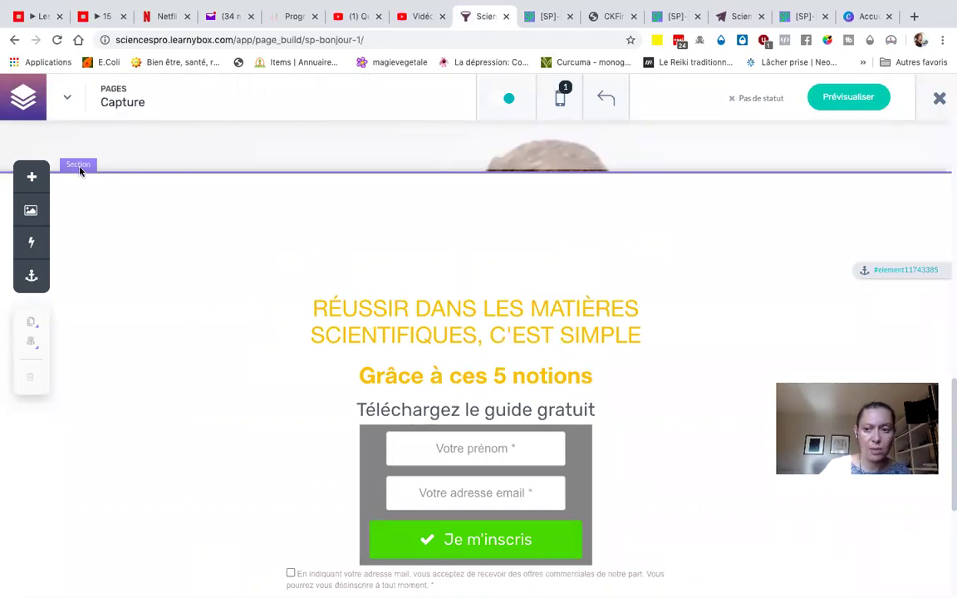
pyautogui.scroll(2, 79, 170)
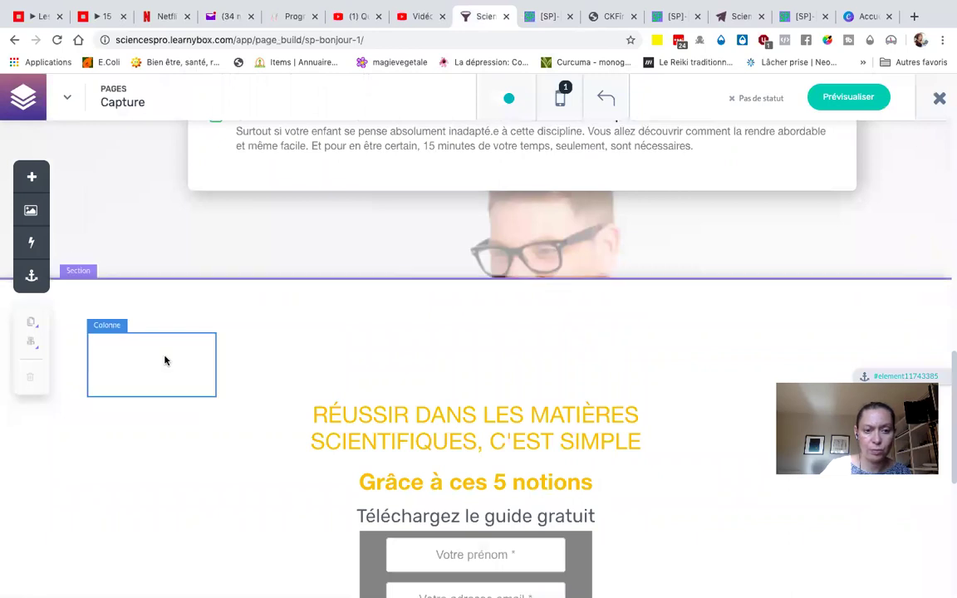
pyautogui.scroll(-2, 143, 331)
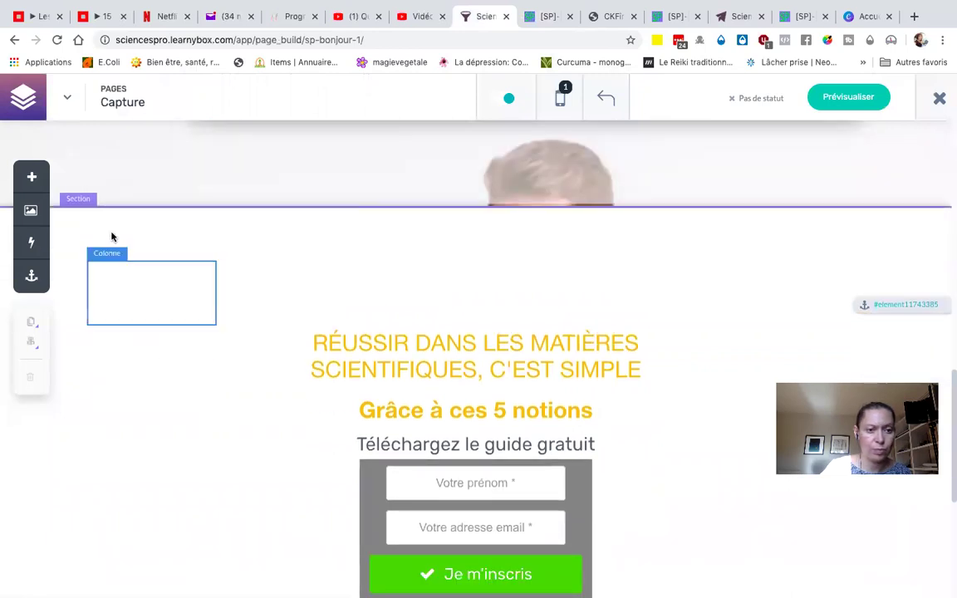
pyautogui.click(896, 306)
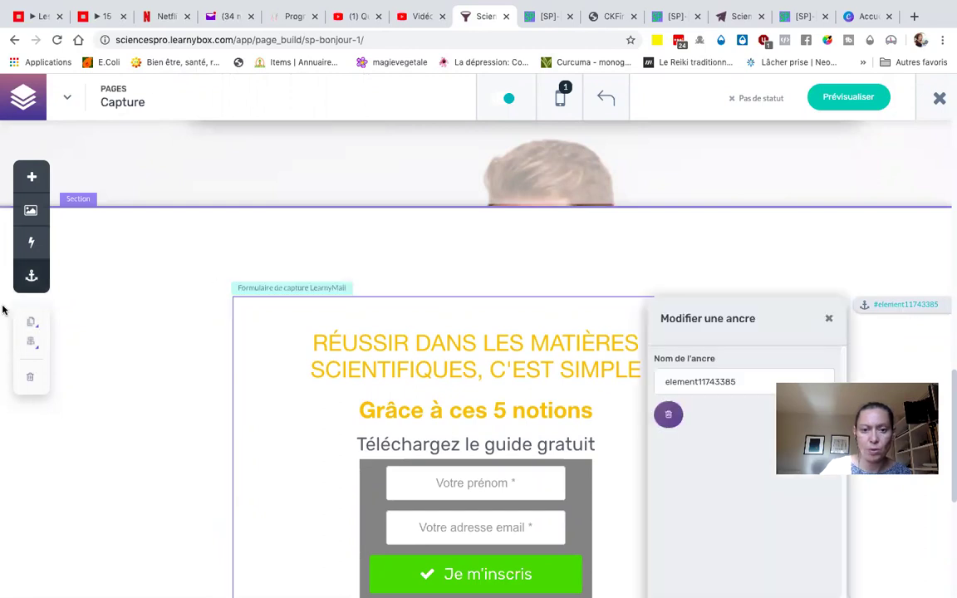
pyautogui.click(671, 416)
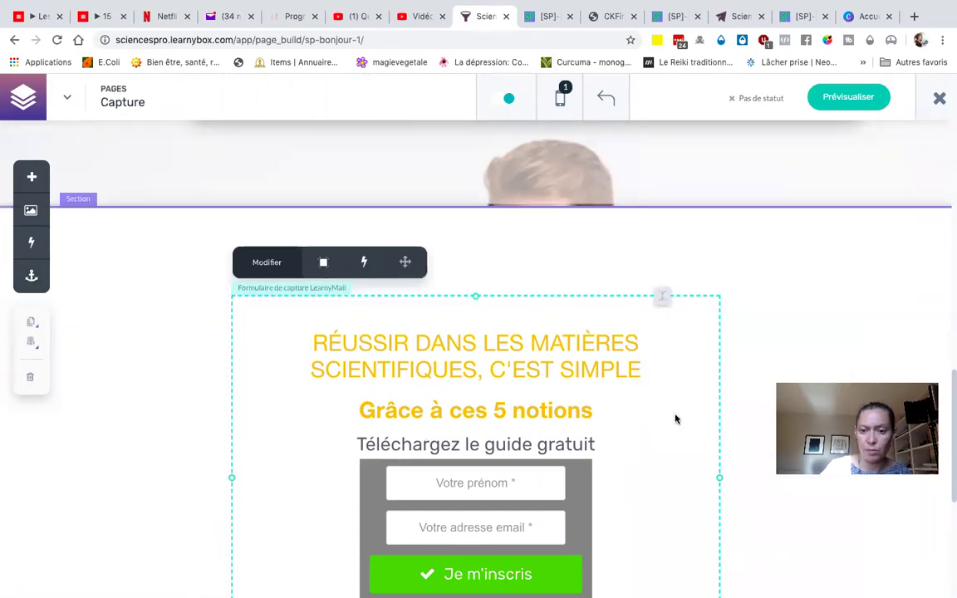
# - Open the design settings of the signup form section and browse the stored files for its background image
pyautogui.click(81, 212)
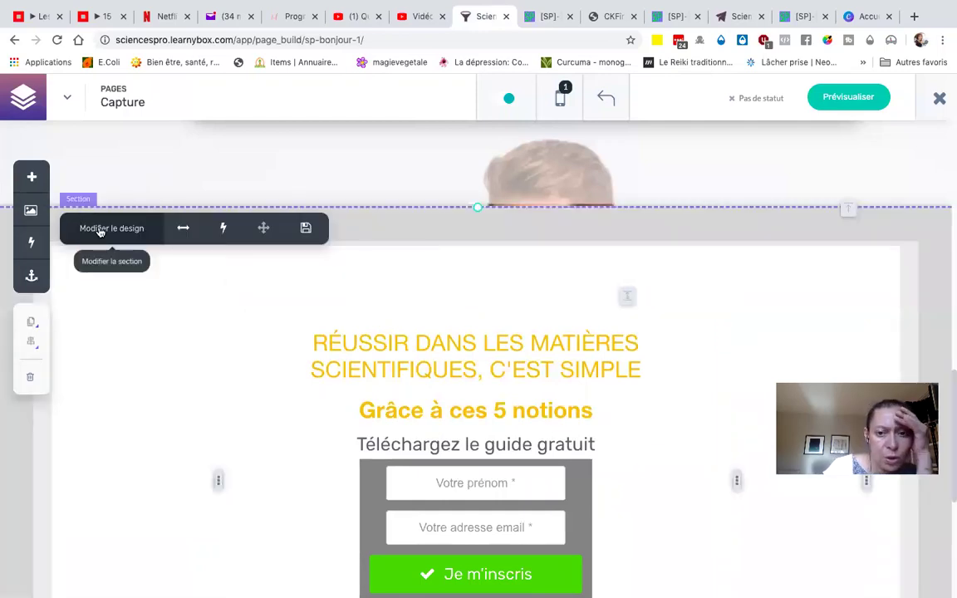
pyautogui.click(99, 229)
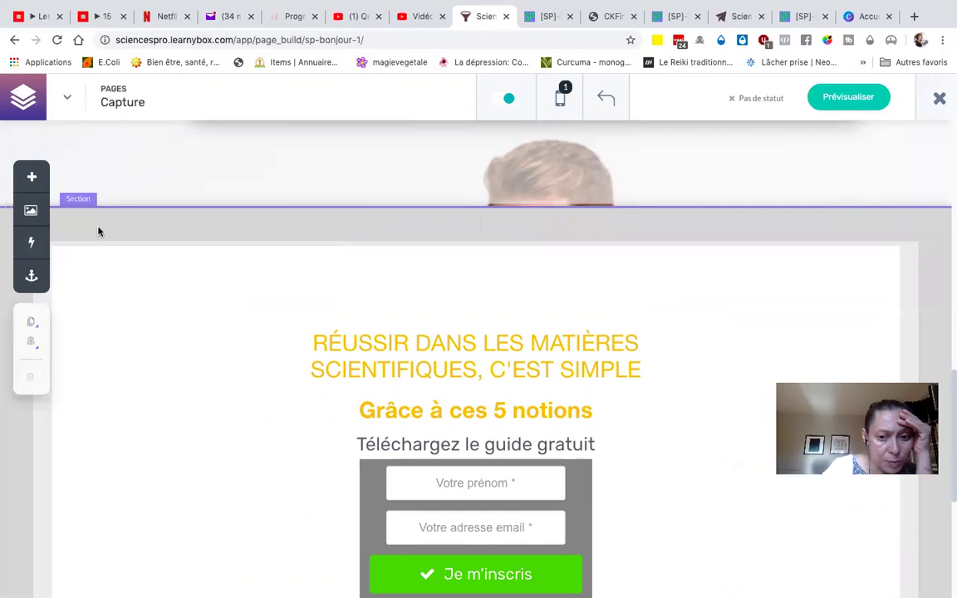
pyautogui.click(98, 230)
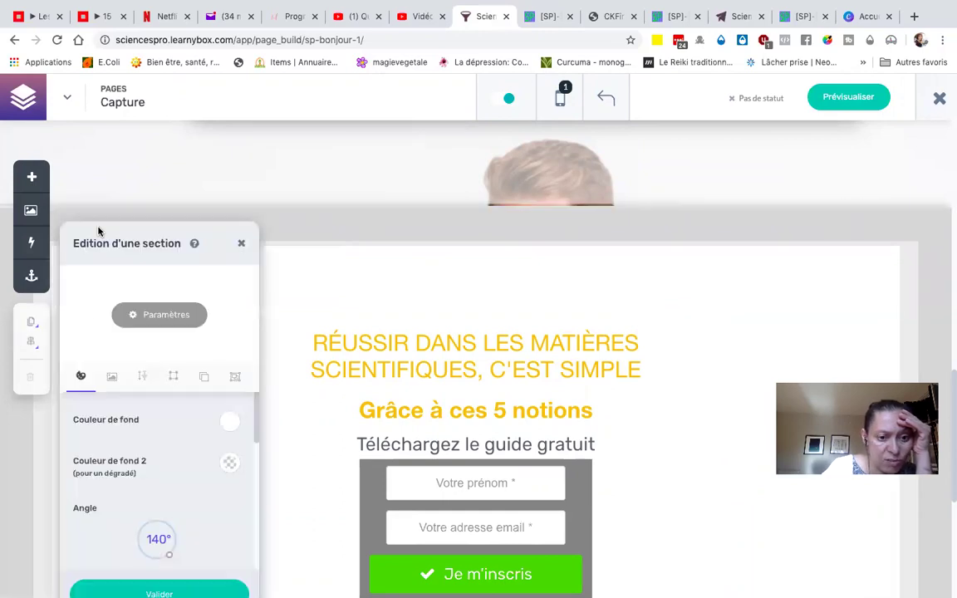
pyautogui.click(112, 378)
pyautogui.click(200, 439)
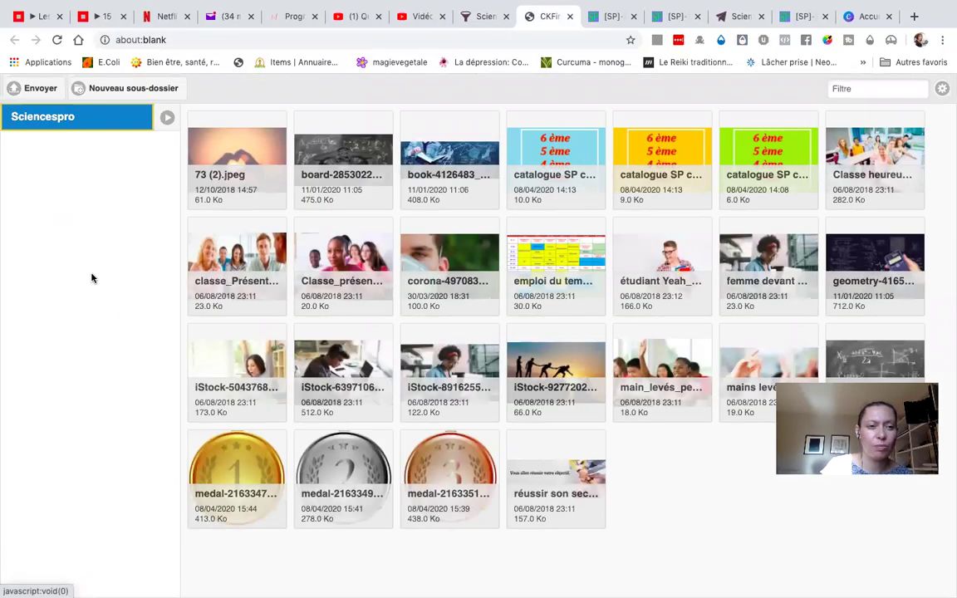
# - Choose the education-9085… picture from the Images folder as the signup section's background and save the section settings
pyautogui.click(165, 130)
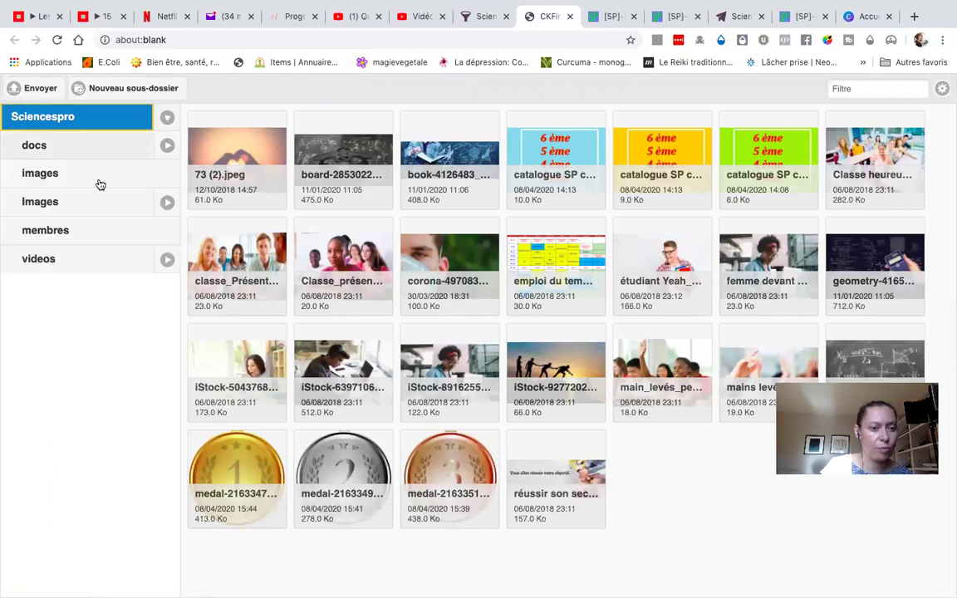
pyautogui.click(88, 205)
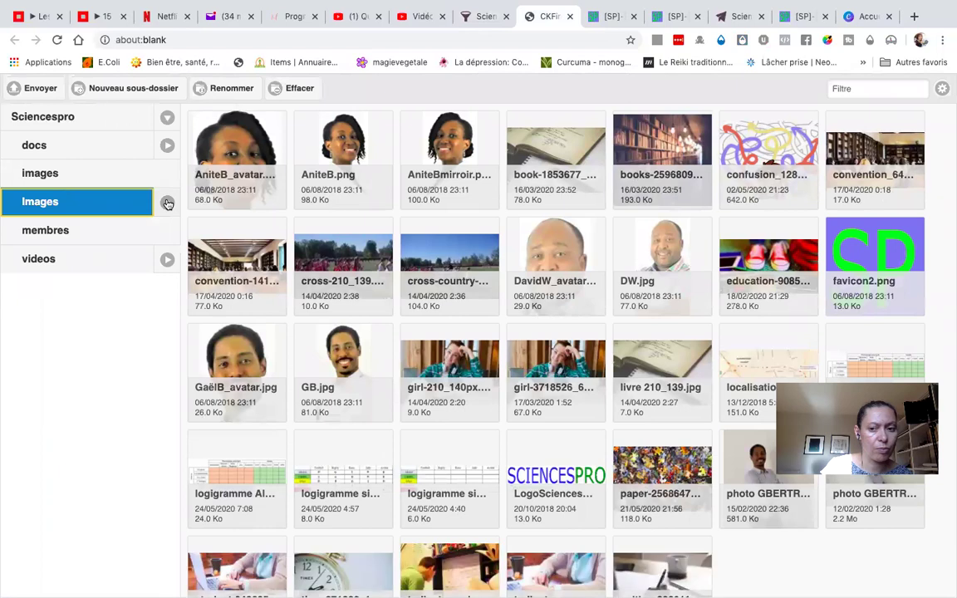
pyautogui.click(740, 274)
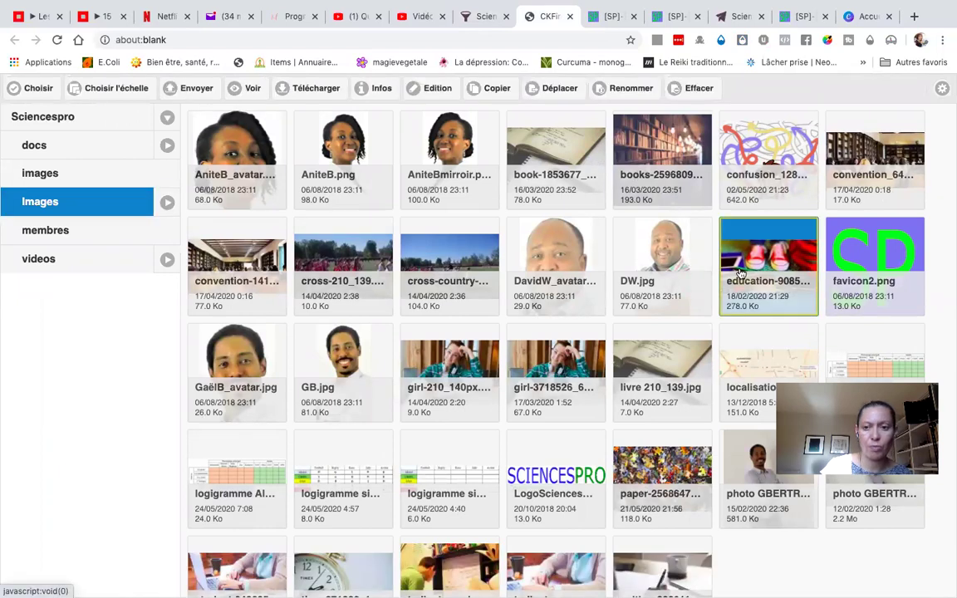
pyautogui.click(23, 88)
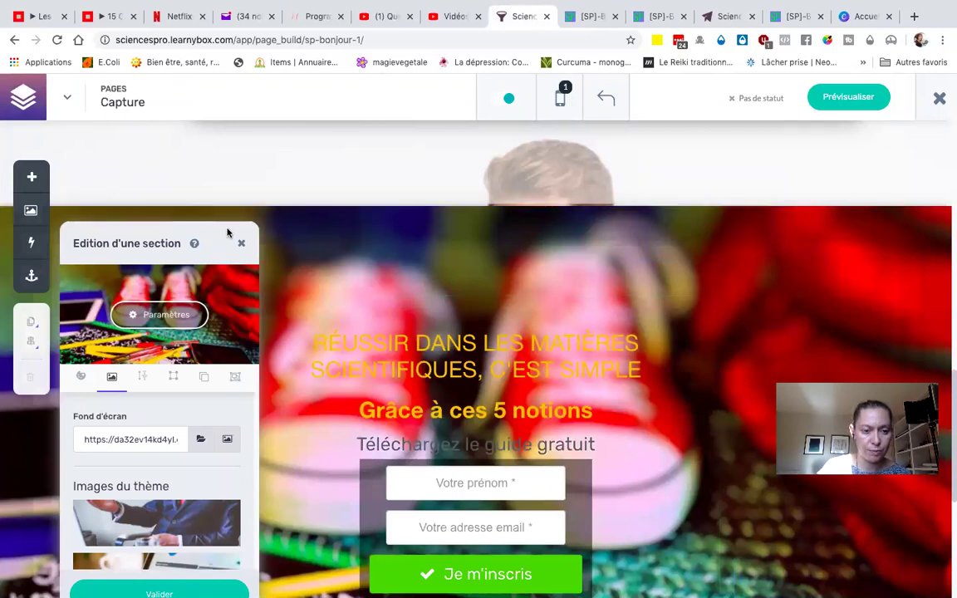
pyautogui.moveTo(228, 233); pyautogui.dragTo(192, 172)
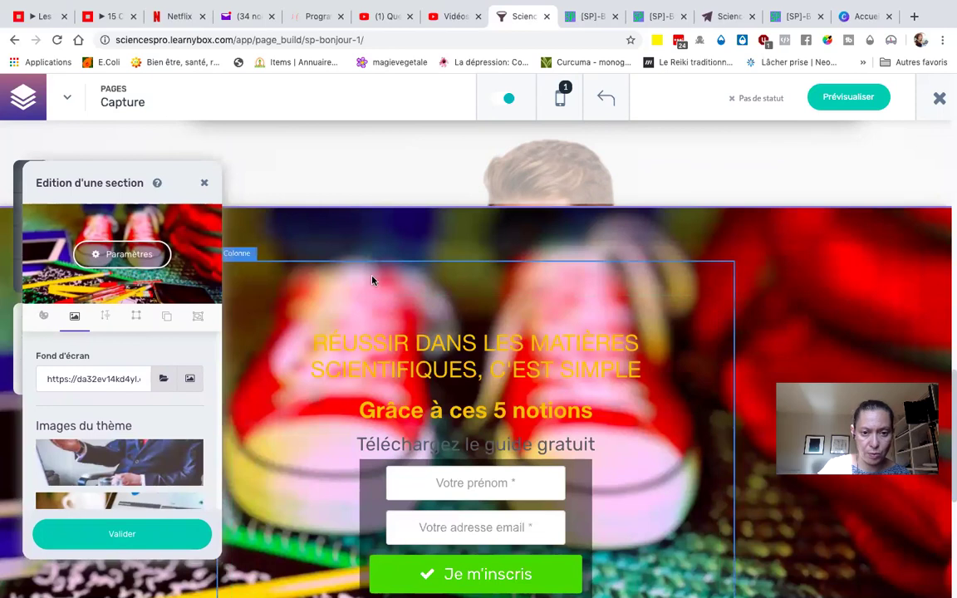
pyautogui.moveTo(381, 279)
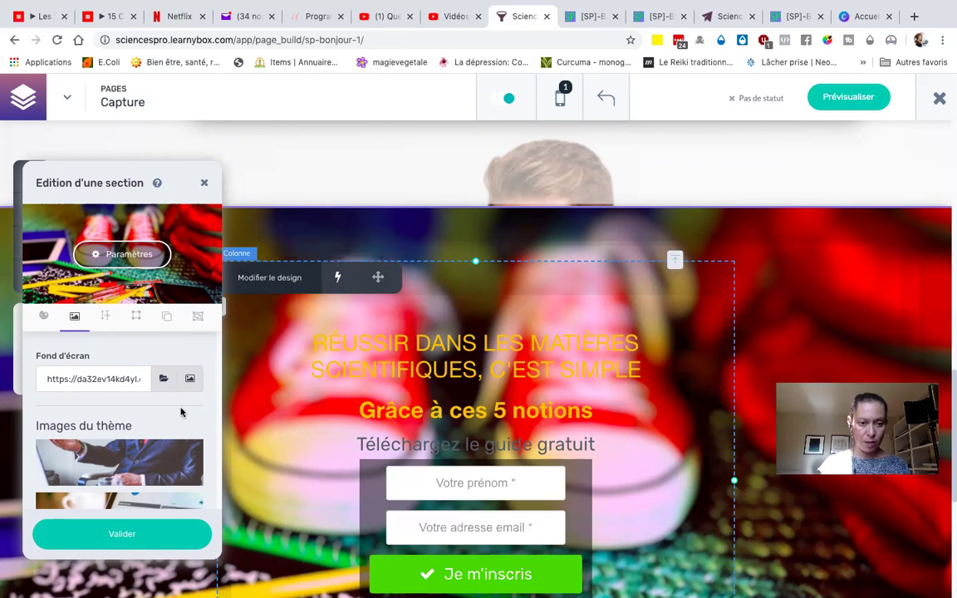
pyautogui.click(157, 543)
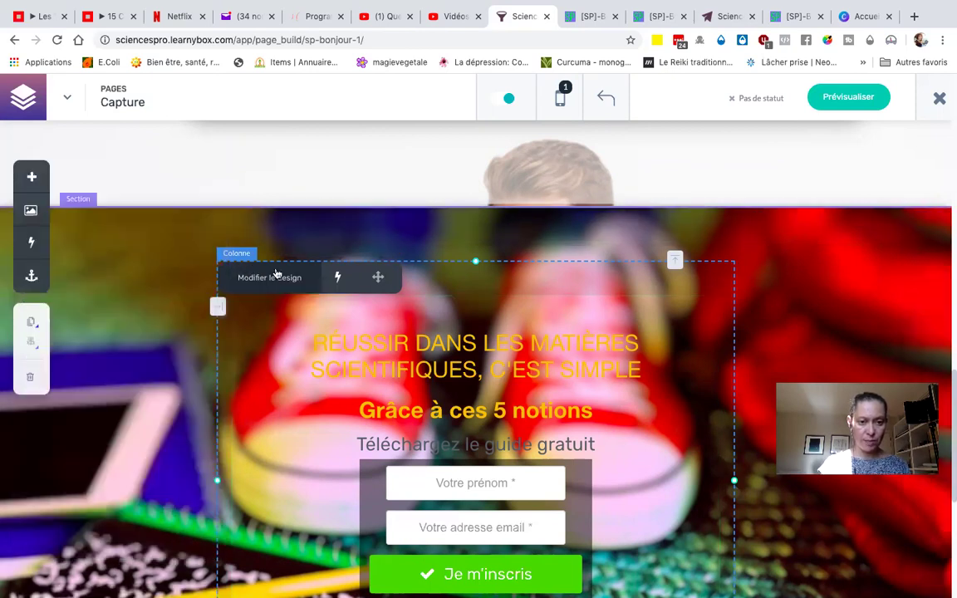
# - Set the background color of the column holding the signup form to white
pyautogui.click(276, 274)
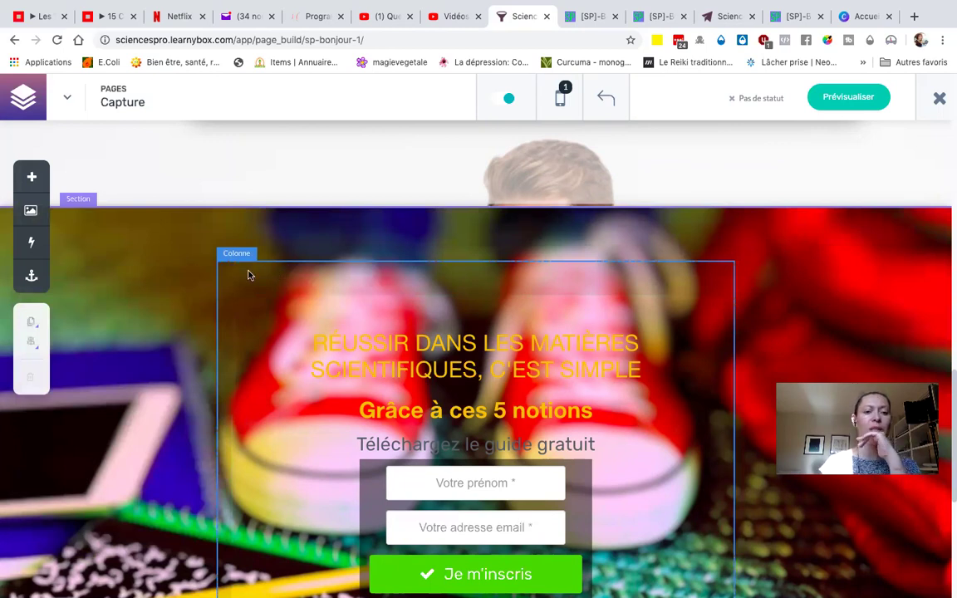
pyautogui.doubleClick(247, 275)
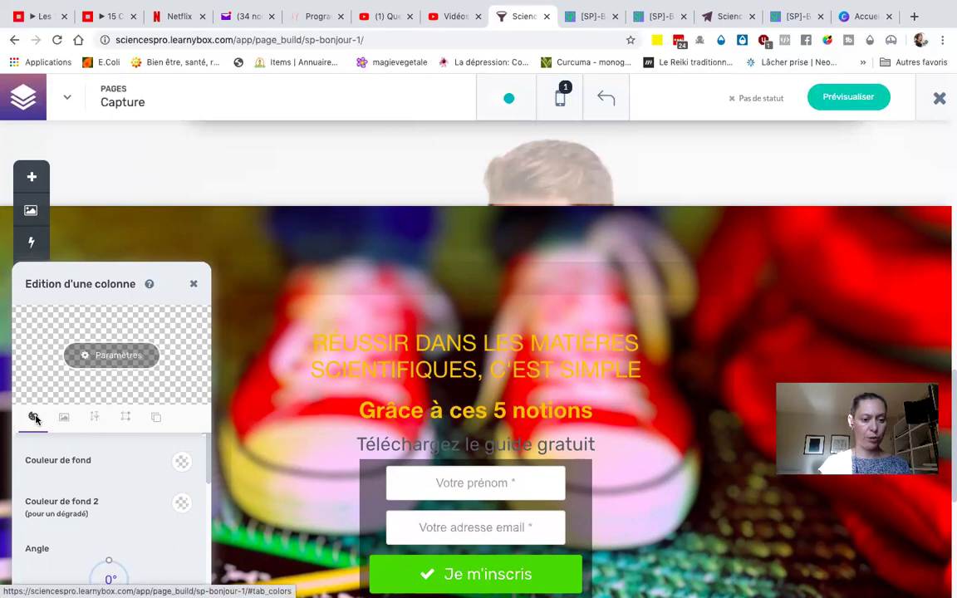
pyautogui.click(182, 464)
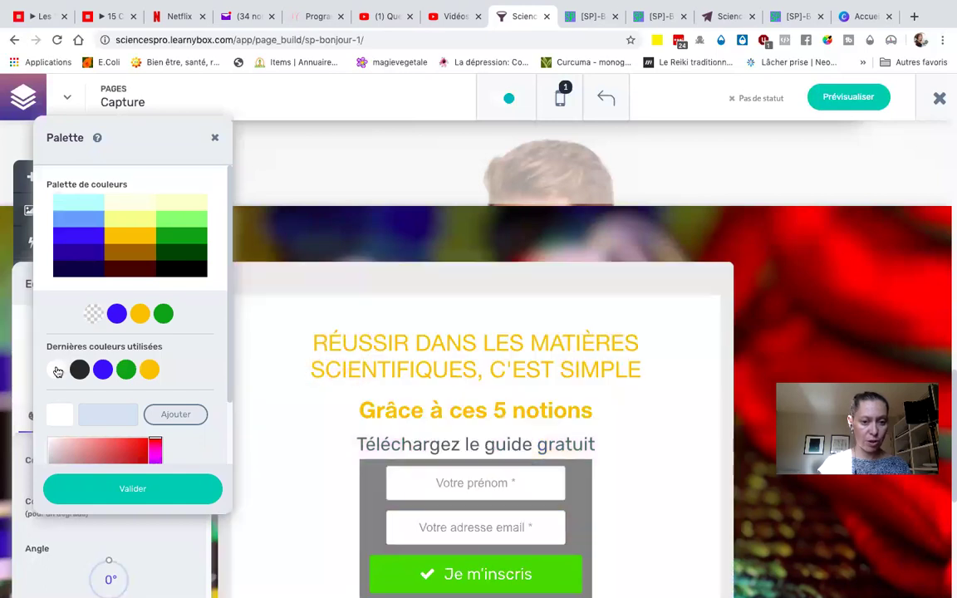
pyautogui.click(57, 371)
pyautogui.click(106, 489)
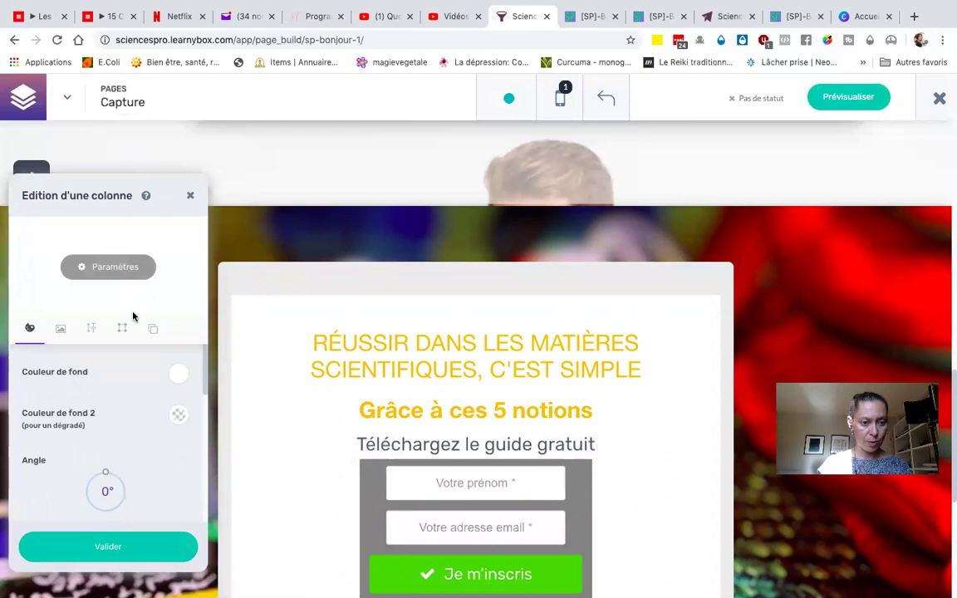
# - Examine the border presets, opacity, width, rounding and style options for the signup form's column
pyautogui.click(122, 329)
pyautogui.scroll(-4, 120, 394)
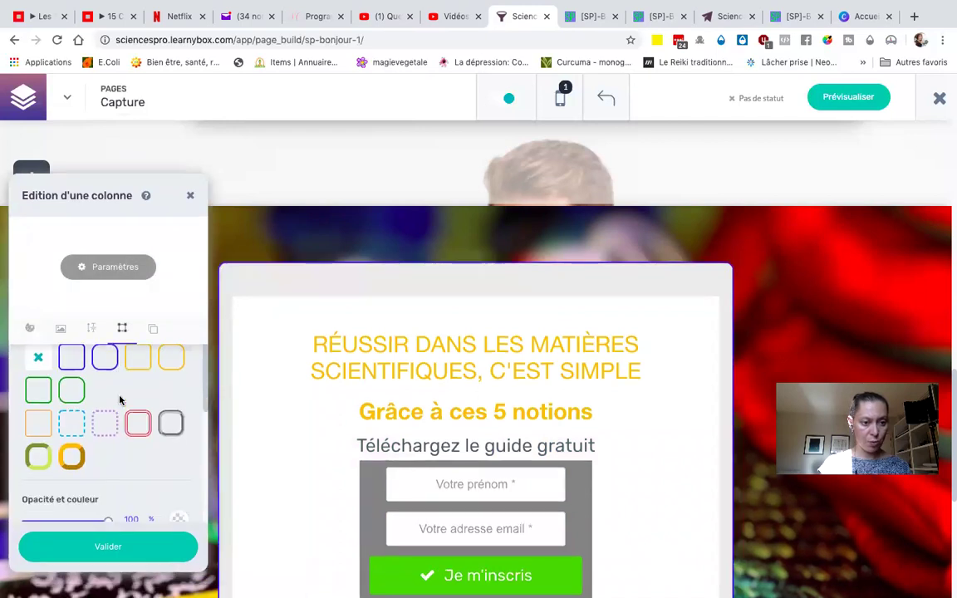
pyautogui.scroll(-1, 118, 397)
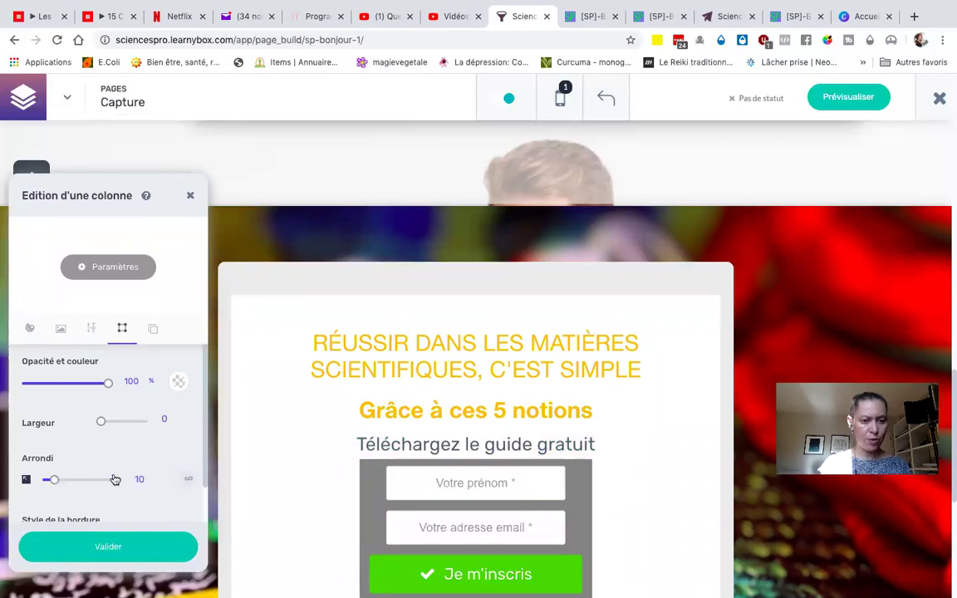
pyautogui.scroll(-2, 117, 479)
pyautogui.scroll(-1, 115, 480)
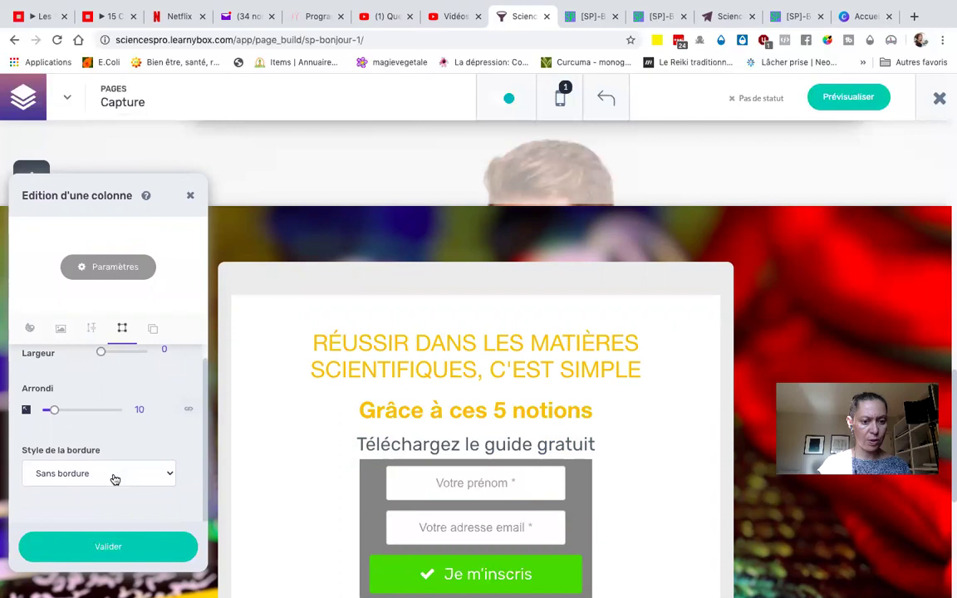
pyautogui.scroll(5, 115, 479)
pyautogui.scroll(2, 114, 479)
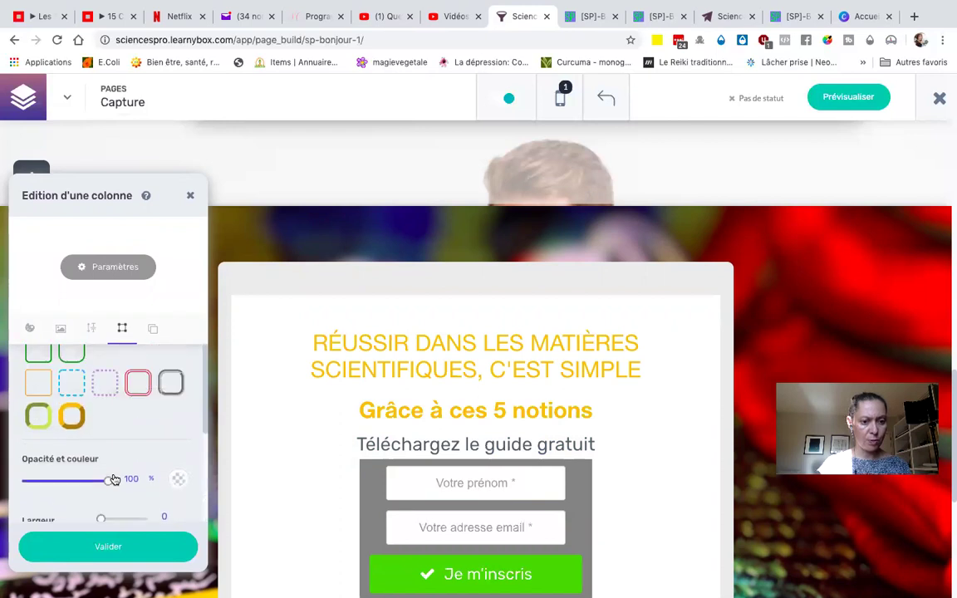
# - Enable the shadow on the signup form's column, set its opacity to 0 %, and save the column settings
pyautogui.click(154, 329)
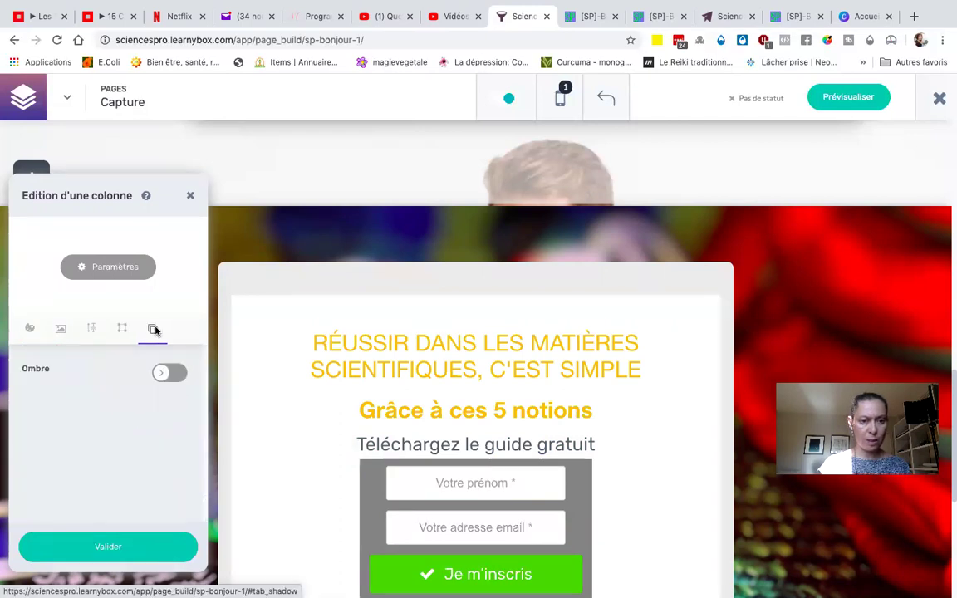
pyautogui.click(174, 372)
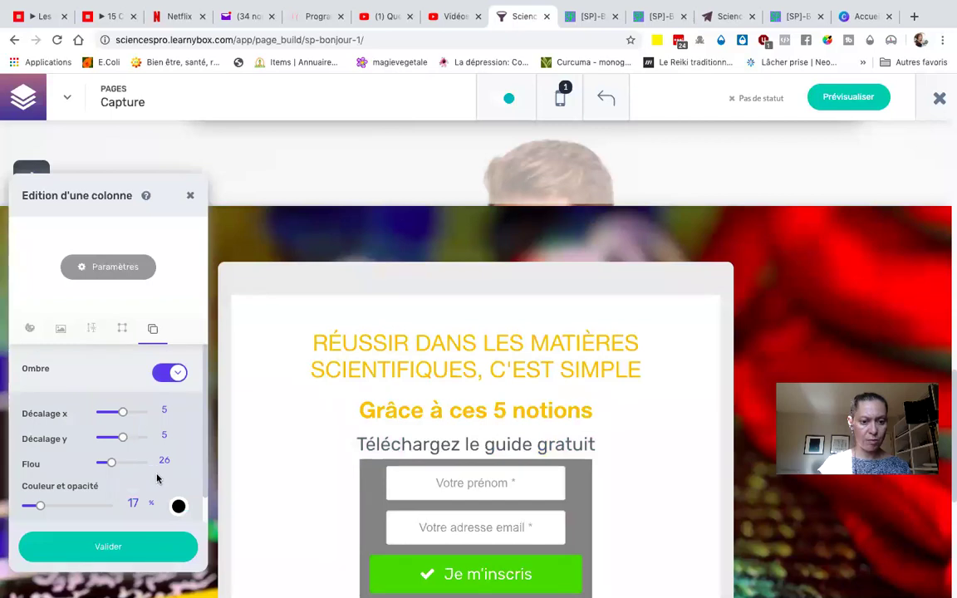
pyautogui.scroll(-1, 151, 474)
pyautogui.moveTo(42, 471); pyautogui.dragTo(19, 471)
pyautogui.click(127, 549)
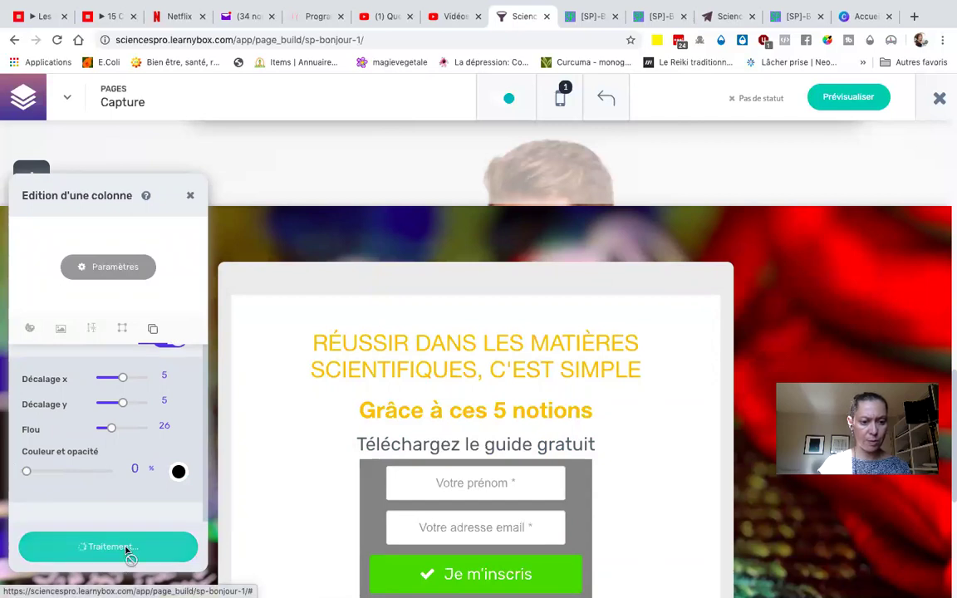
# - Set the signup section's background image display to Fixe and save the section settings
pyautogui.scroll(-3, 254, 457)
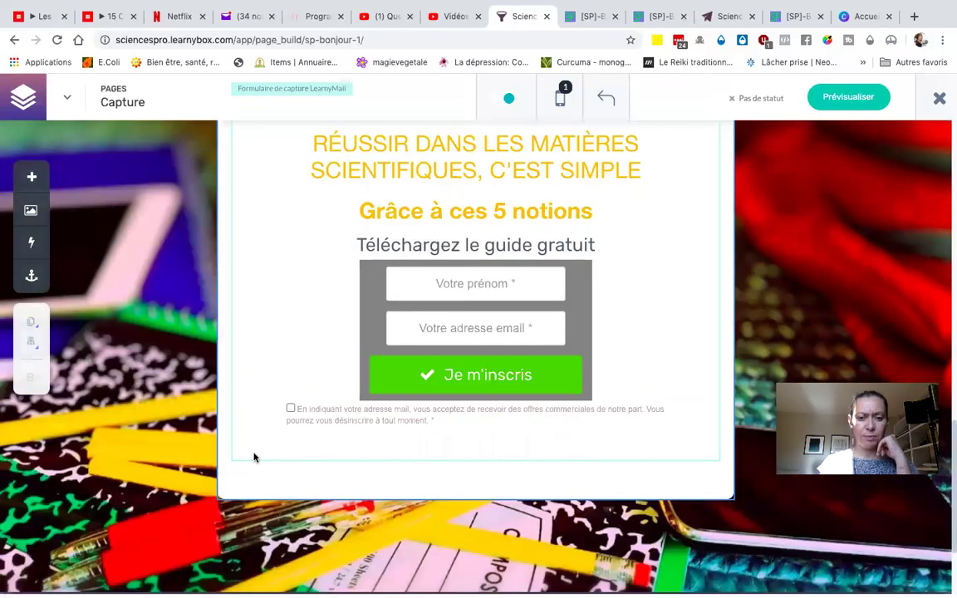
pyautogui.scroll(3, 254, 457)
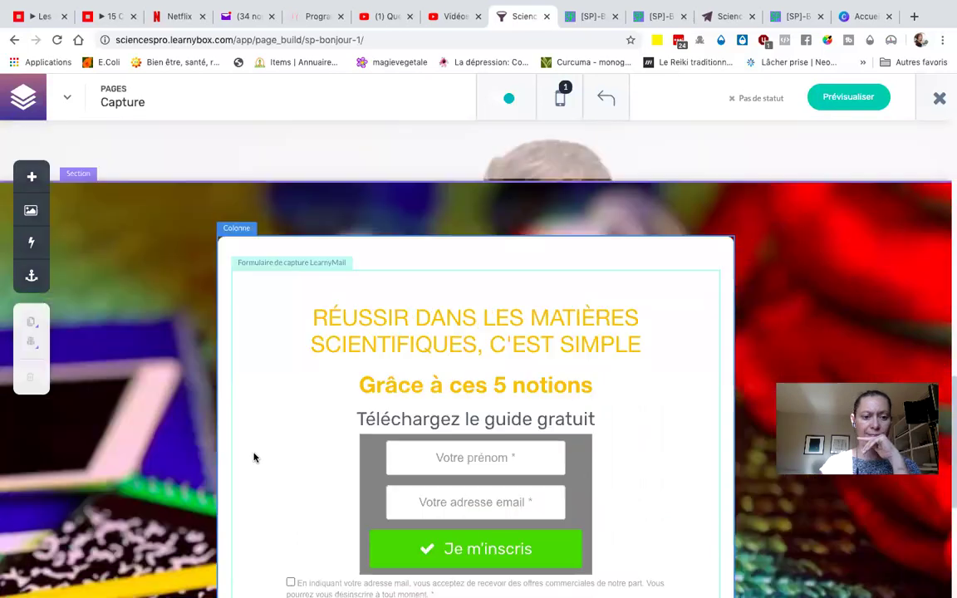
pyautogui.click(154, 205)
pyautogui.click(132, 203)
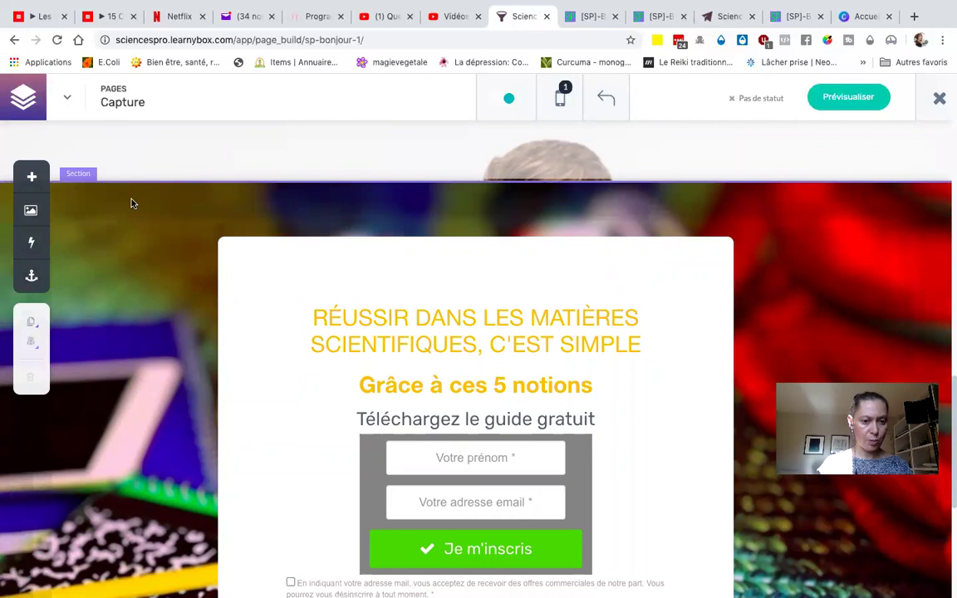
pyautogui.doubleClick(131, 203)
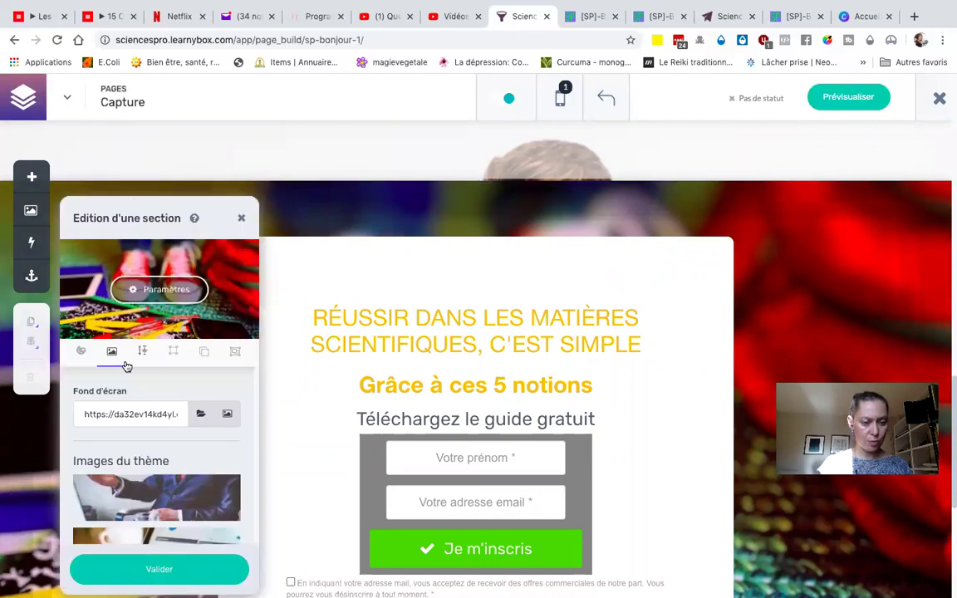
pyautogui.click(165, 289)
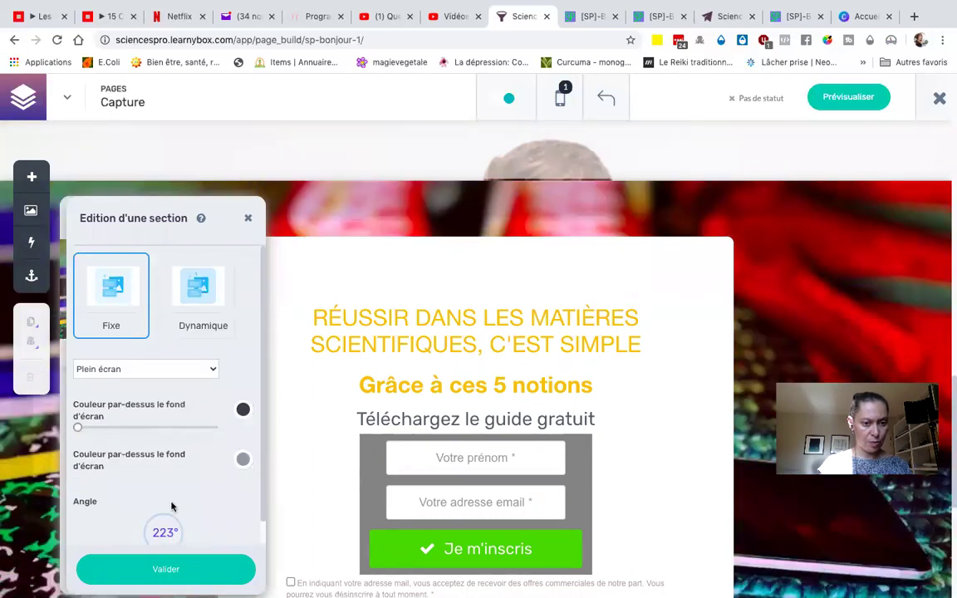
pyautogui.click(174, 568)
pyautogui.click(175, 569)
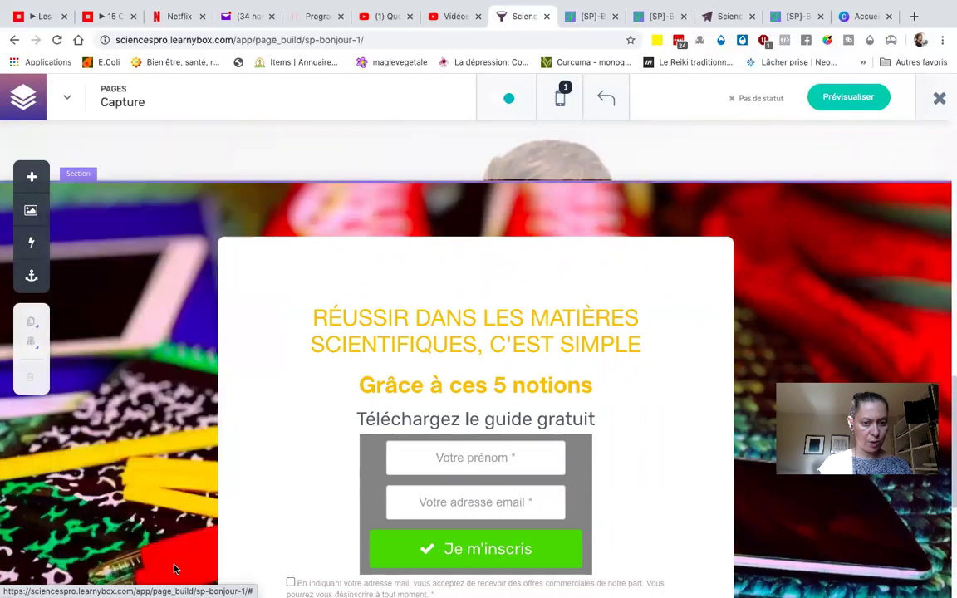
# - Switch to the preview page, reload it, and examine the signup section's fixed background image and the white form column over it
pyautogui.click(589, 15)
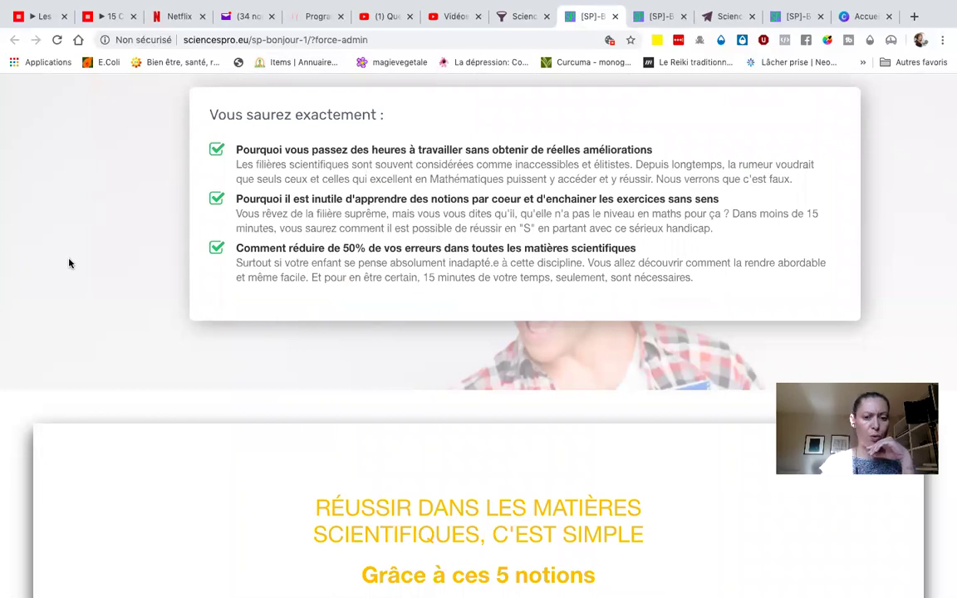
pyautogui.click(57, 41)
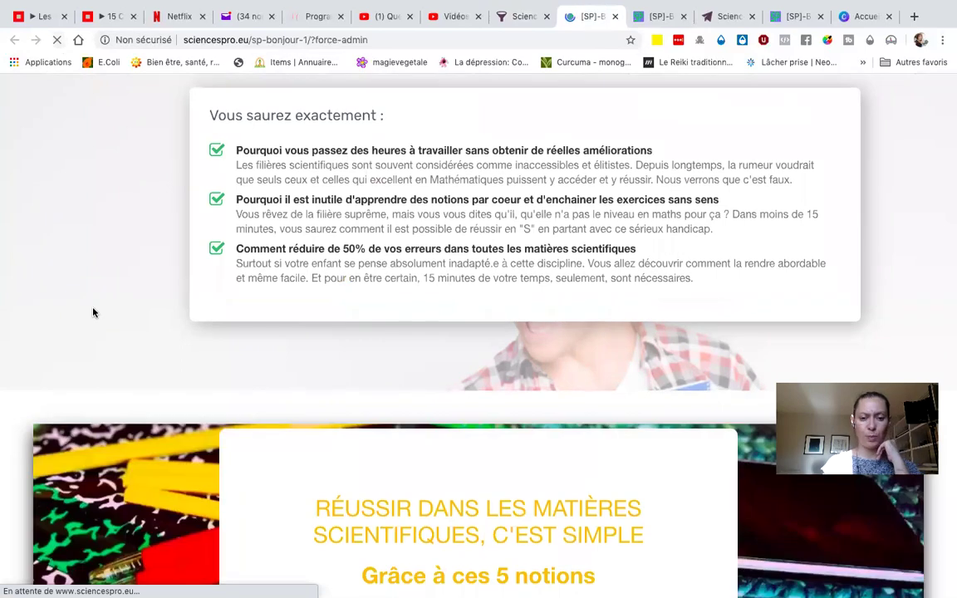
pyautogui.scroll(-4, 93, 313)
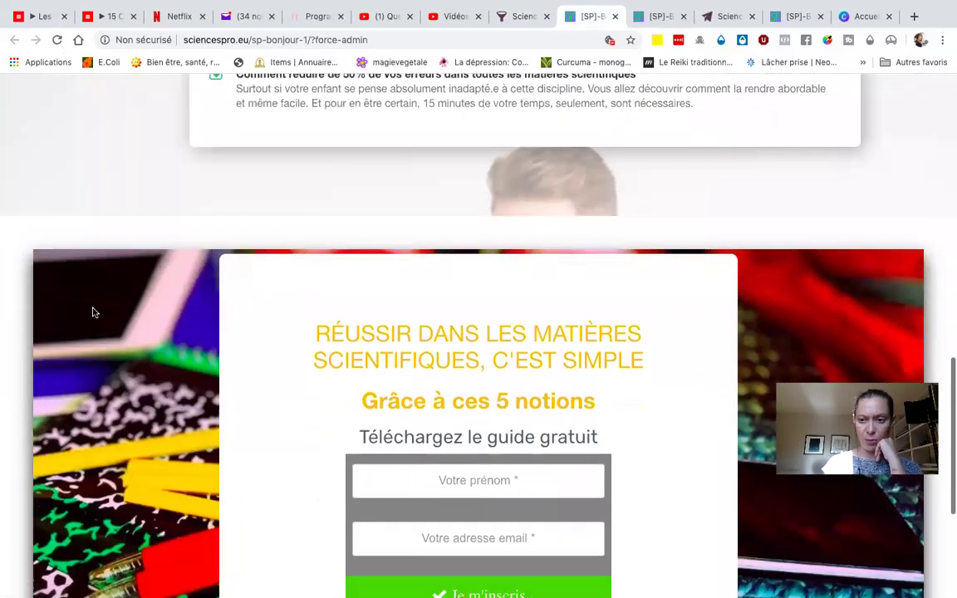
pyautogui.scroll(-6, 93, 312)
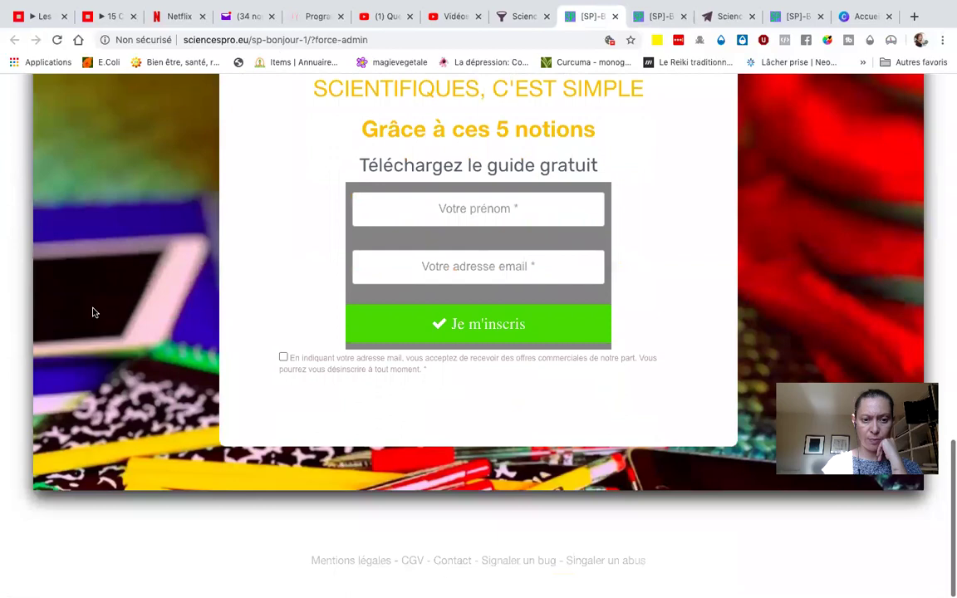
pyautogui.scroll(5, 93, 313)
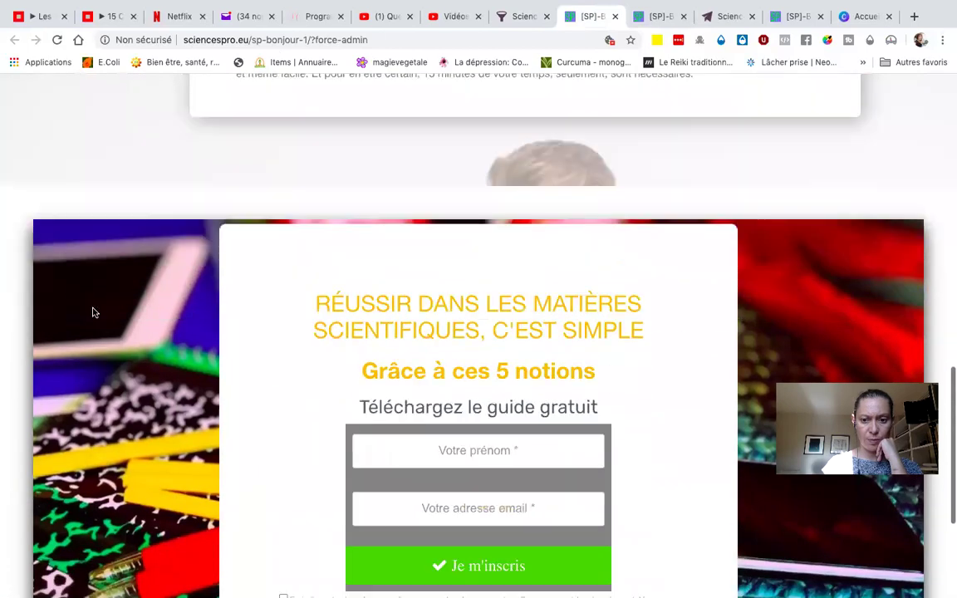
pyautogui.scroll(-4, 93, 312)
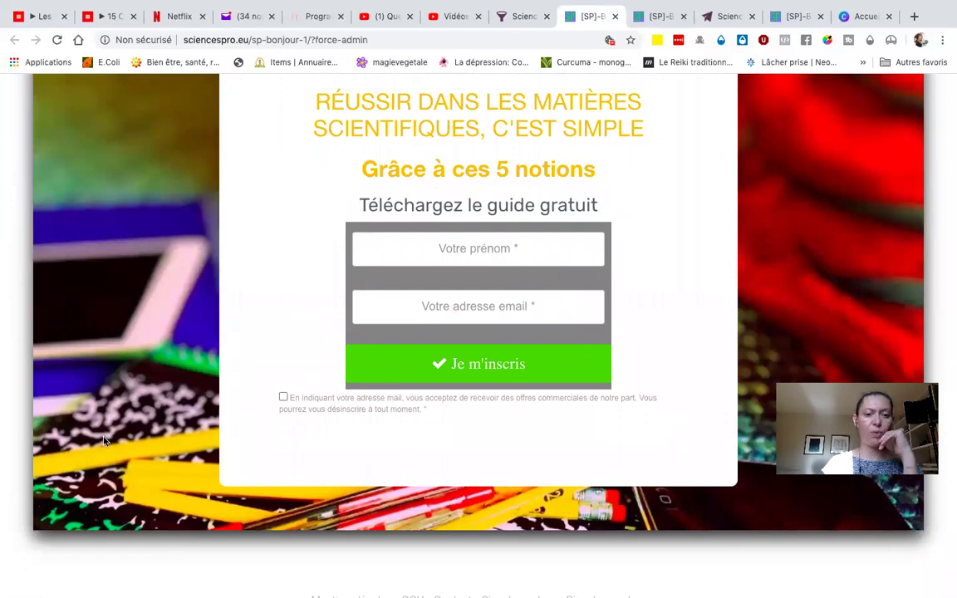
pyautogui.scroll(2, 104, 440)
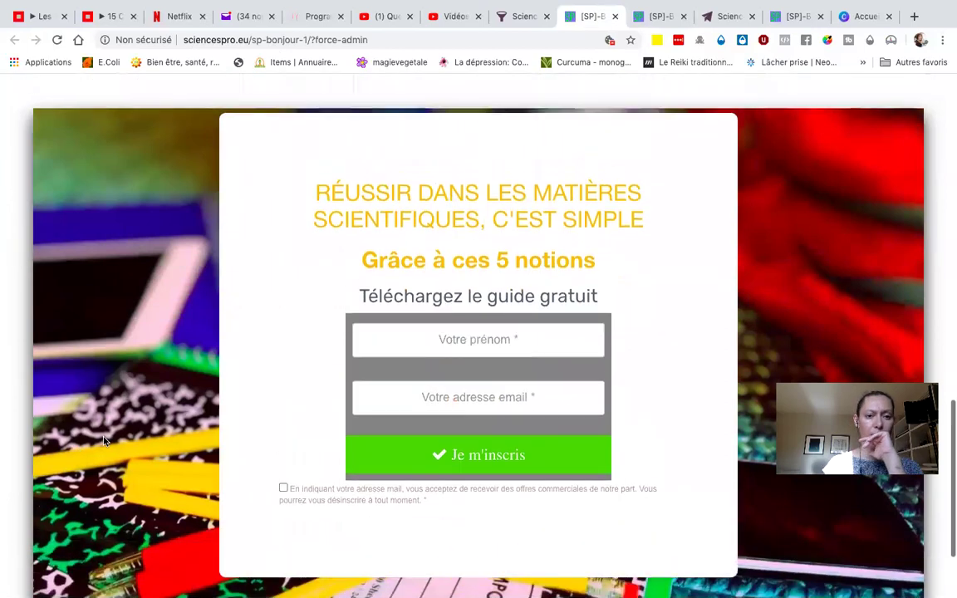
pyautogui.scroll(1, 104, 440)
pyautogui.scroll(1, 104, 440)
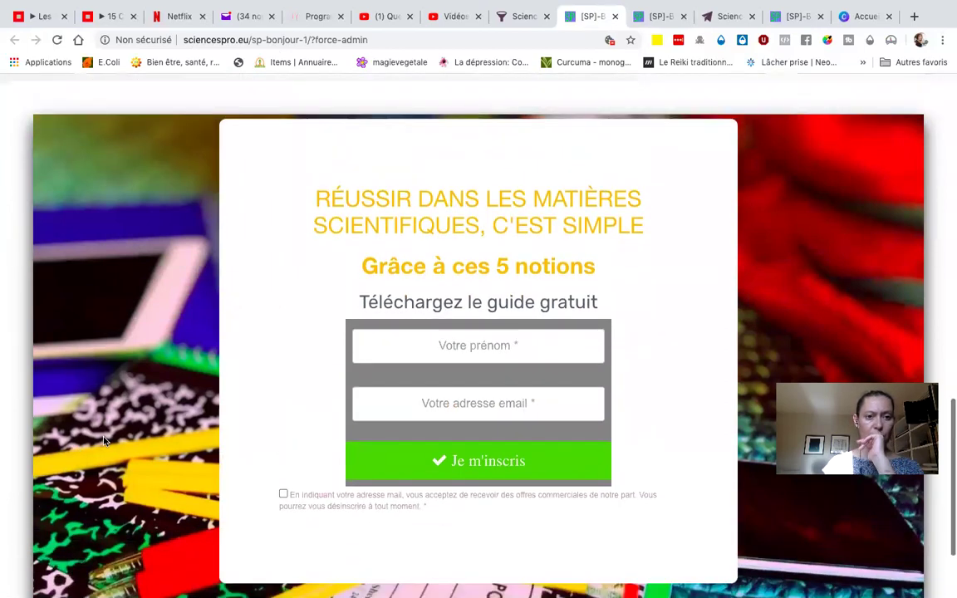
pyautogui.scroll(3, 194, 126)
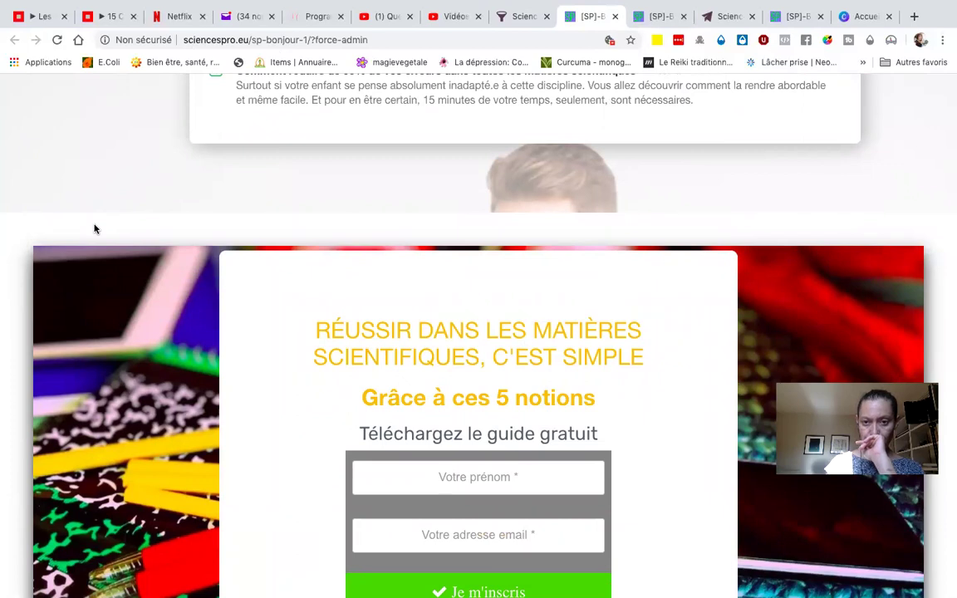
pyautogui.scroll(-2, 94, 229)
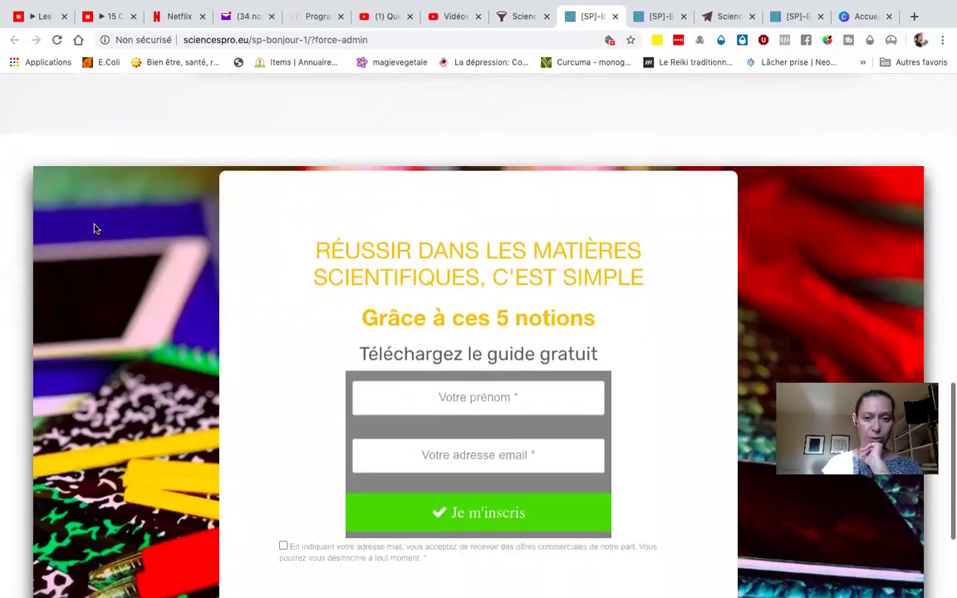
pyautogui.scroll(-1, 94, 228)
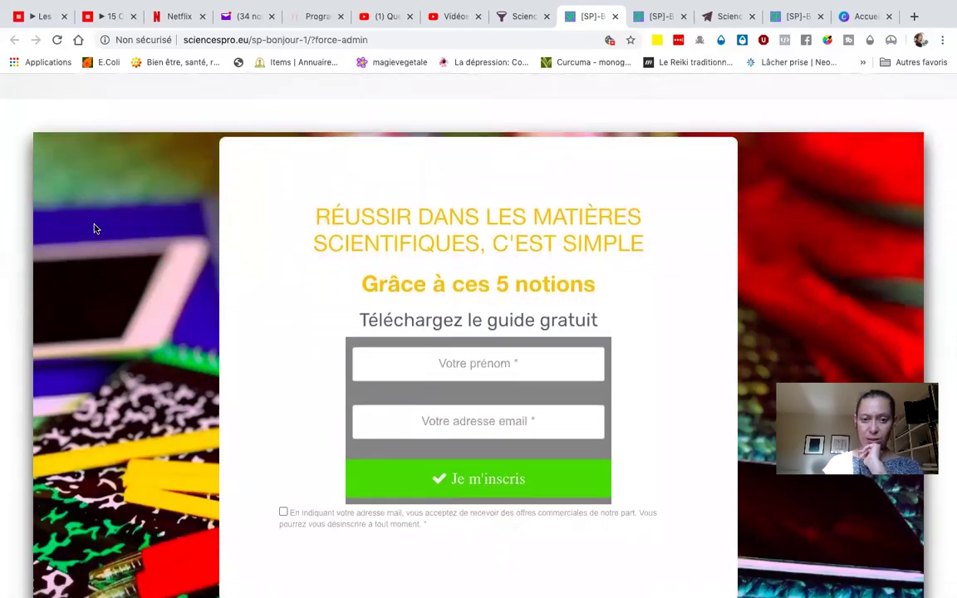
pyautogui.scroll(-4, 94, 228)
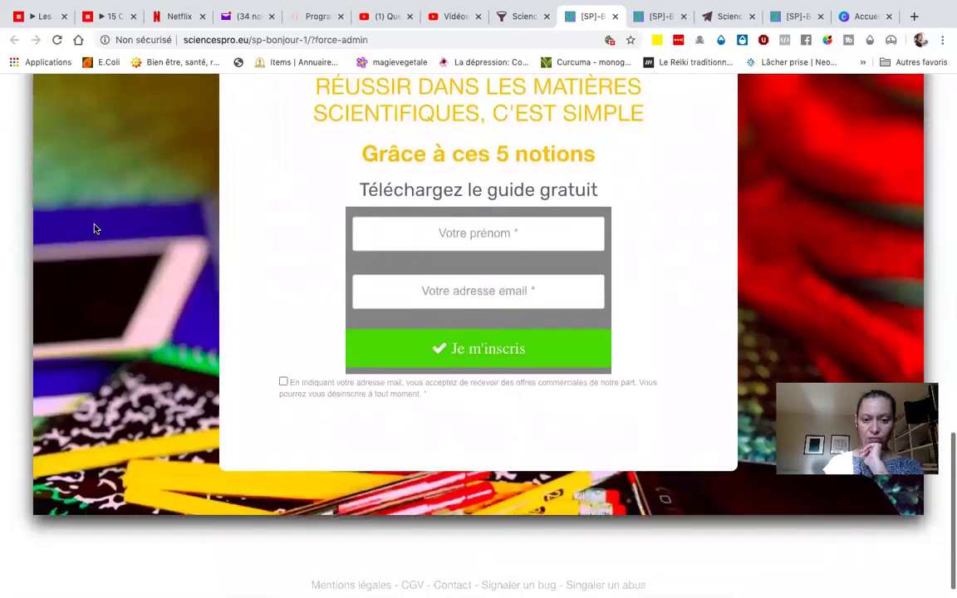
pyautogui.scroll(8, 95, 228)
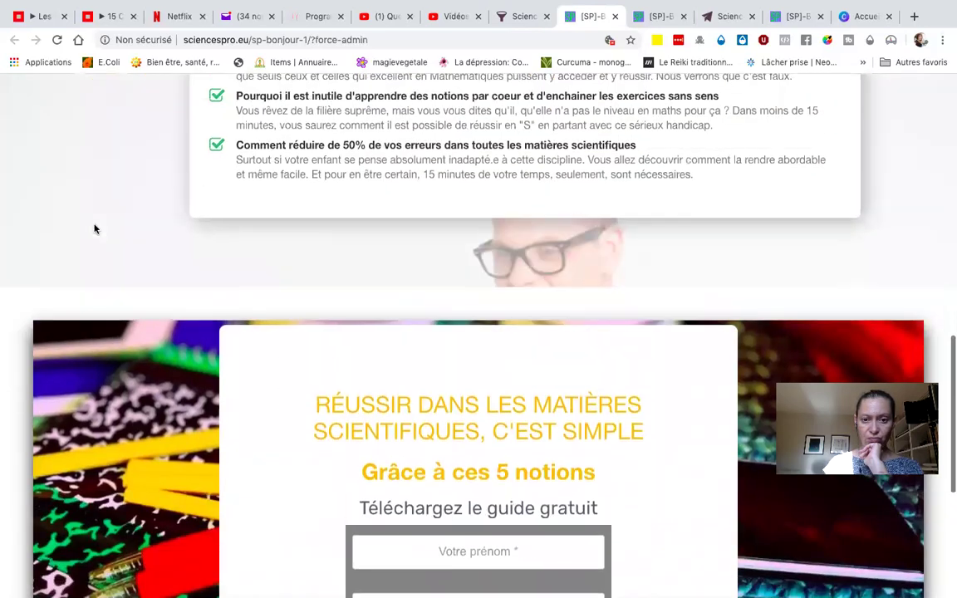
pyautogui.scroll(-5, 95, 228)
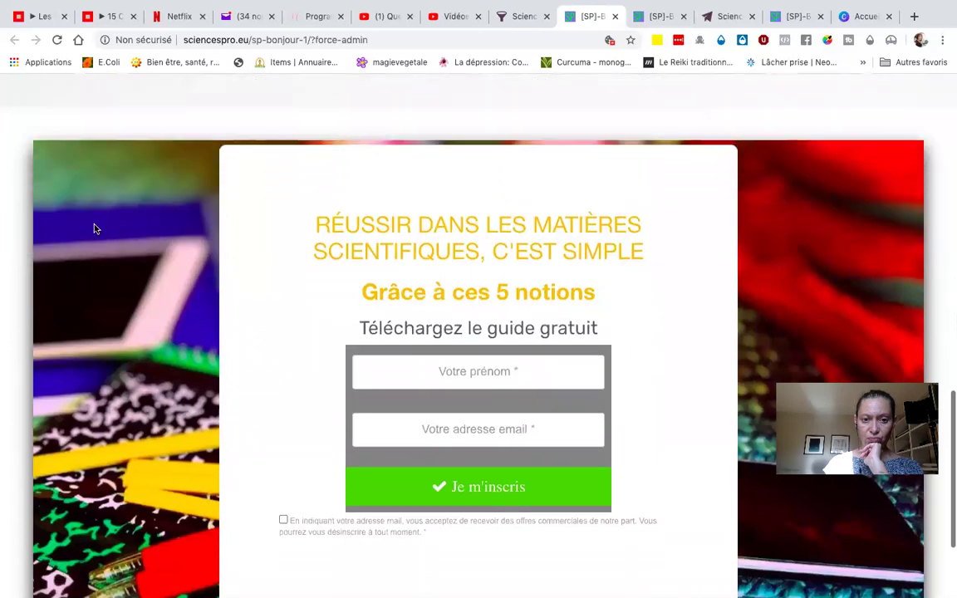
# - Return to the page editor, slightly reduce the signup form column's inner top spacing, and enlarge the signup section's top spacing
pyautogui.click(523, 16)
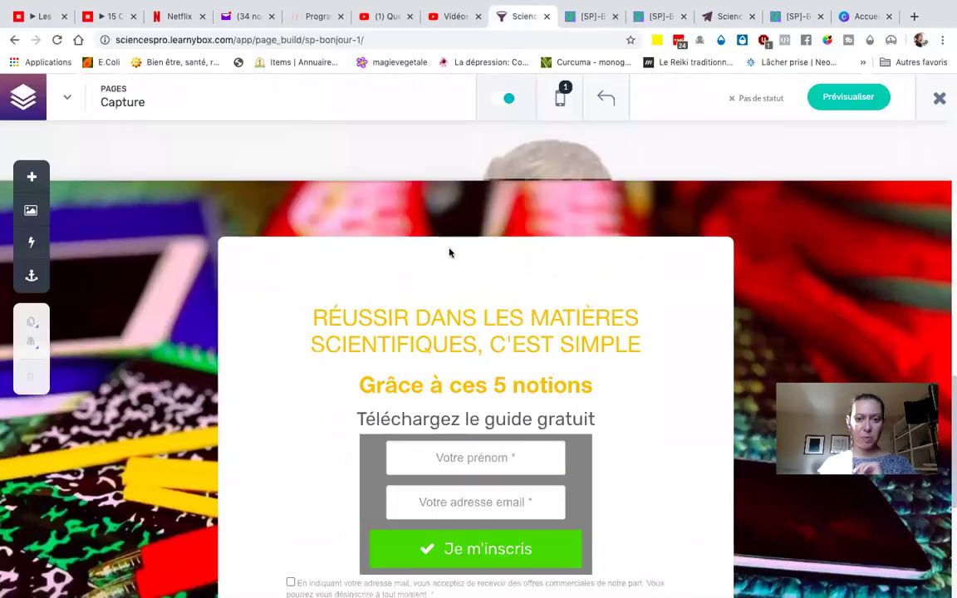
pyautogui.click(434, 244)
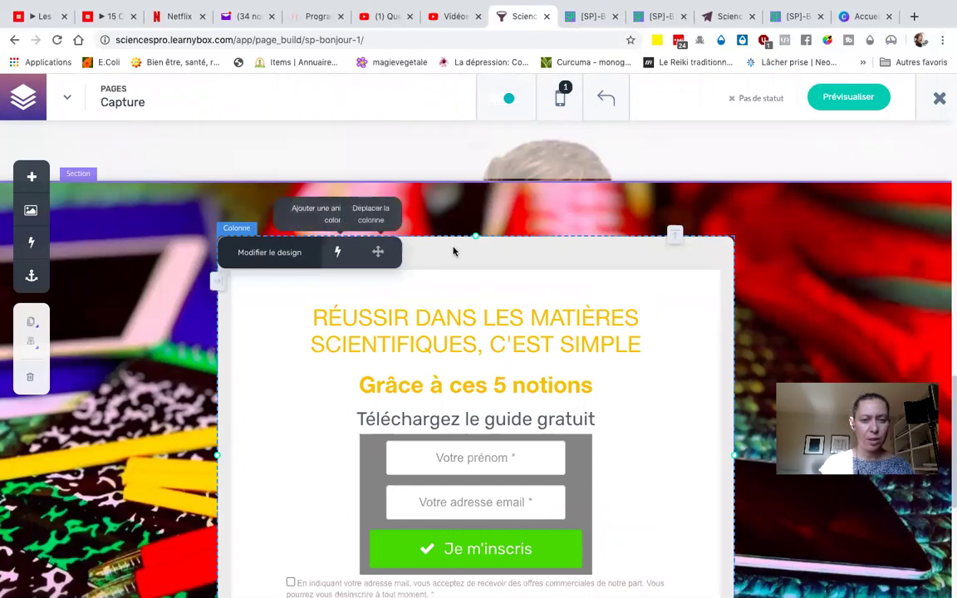
pyautogui.moveTo(475, 243); pyautogui.dragTo(475, 235)
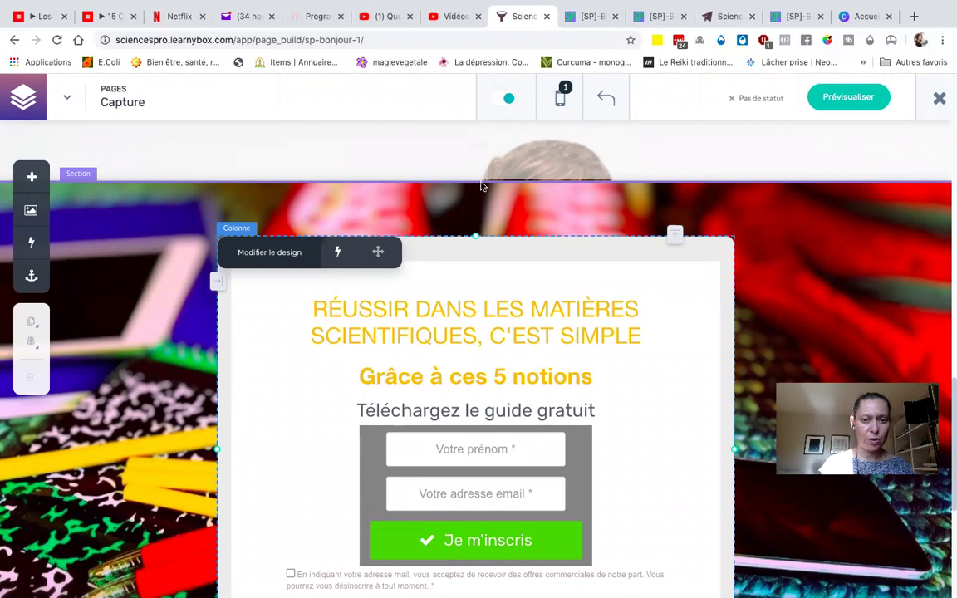
pyautogui.click(478, 184)
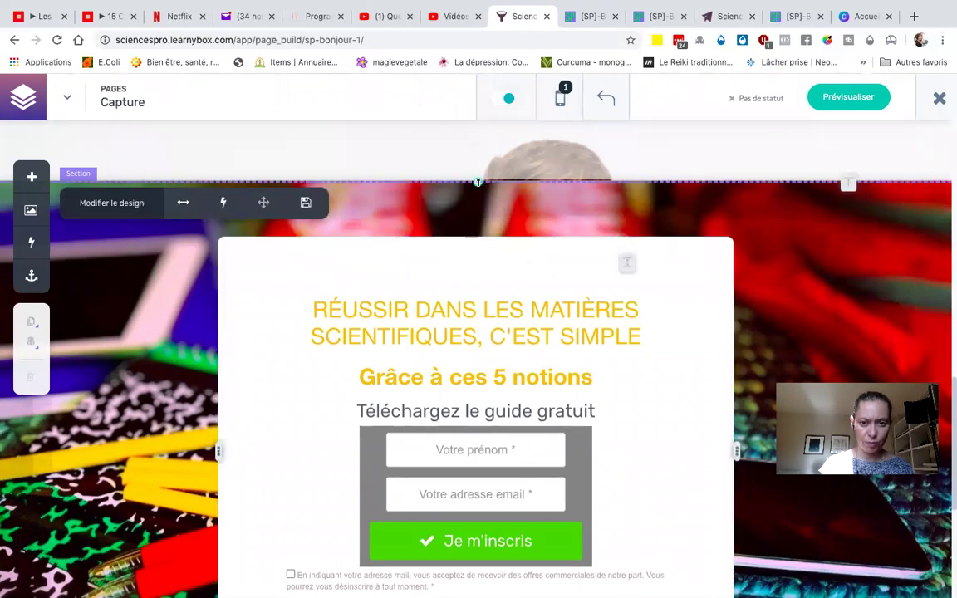
pyautogui.moveTo(477, 182); pyautogui.dragTo(486, 119)
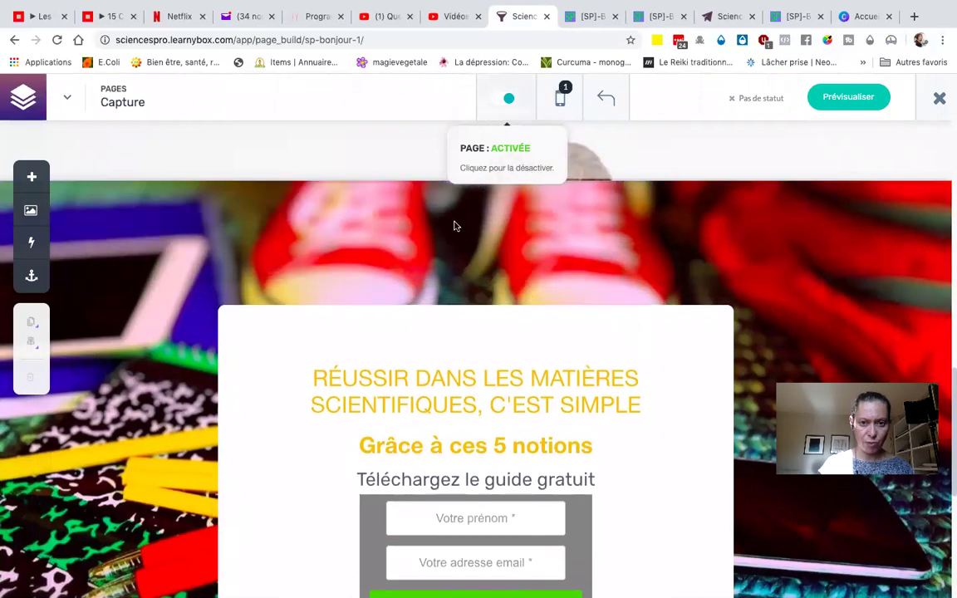
# - Enlarge the signup section's bottom spacing so more background image shows between the white form column and the footer
pyautogui.scroll(-5, 455, 249)
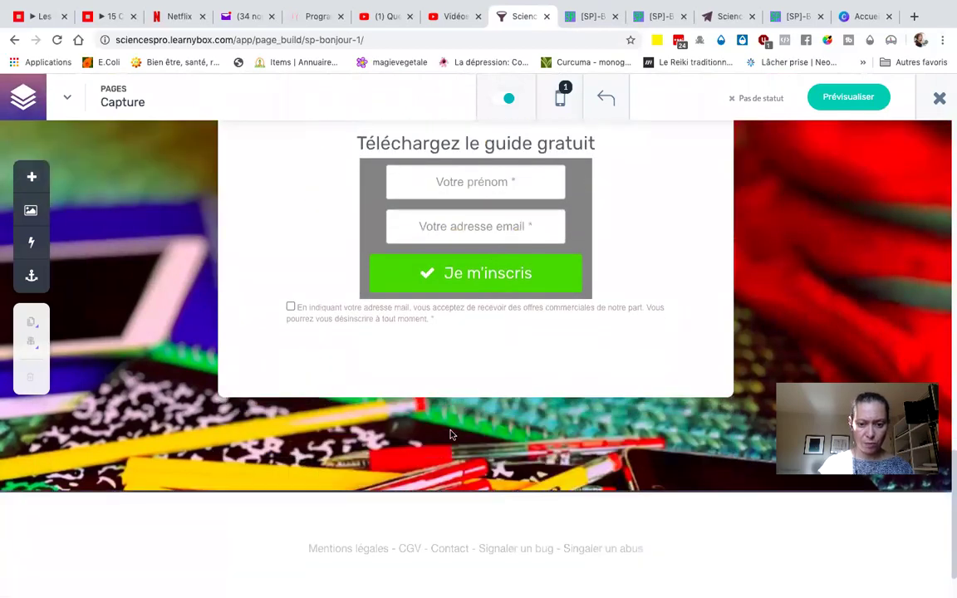
pyautogui.click(475, 492)
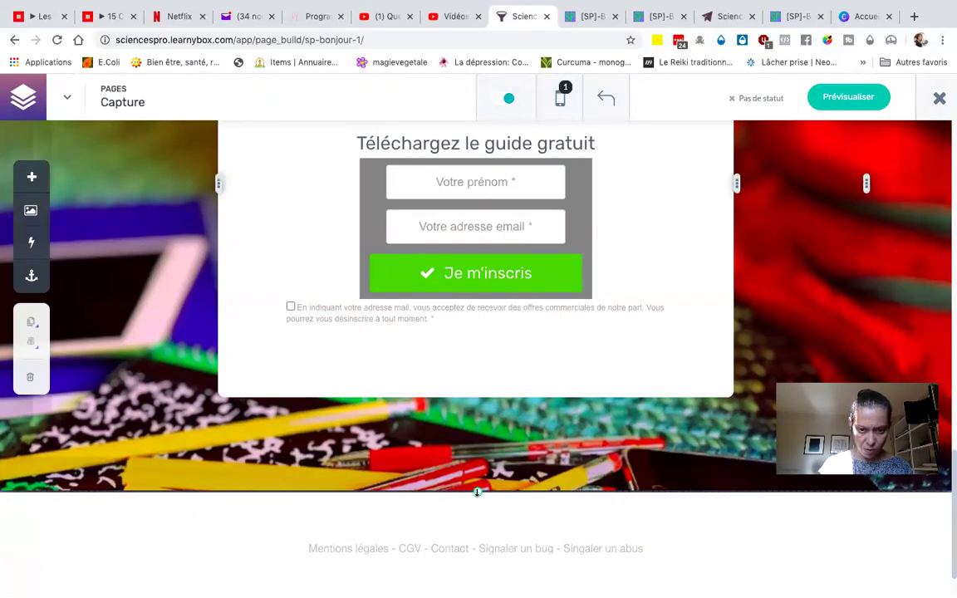
pyautogui.moveTo(477, 513)
pyautogui.mouseDown()
pyautogui.moveTo(477, 416)
pyautogui.moveTo(477, 526)
pyautogui.mouseUp()
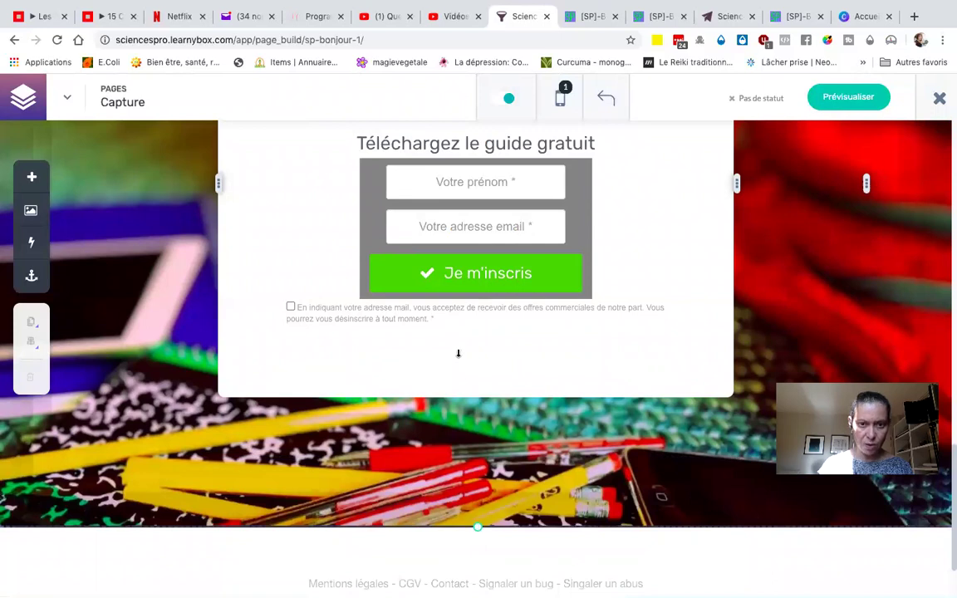
pyautogui.scroll(4, 458, 353)
pyautogui.scroll(-2, 435, 227)
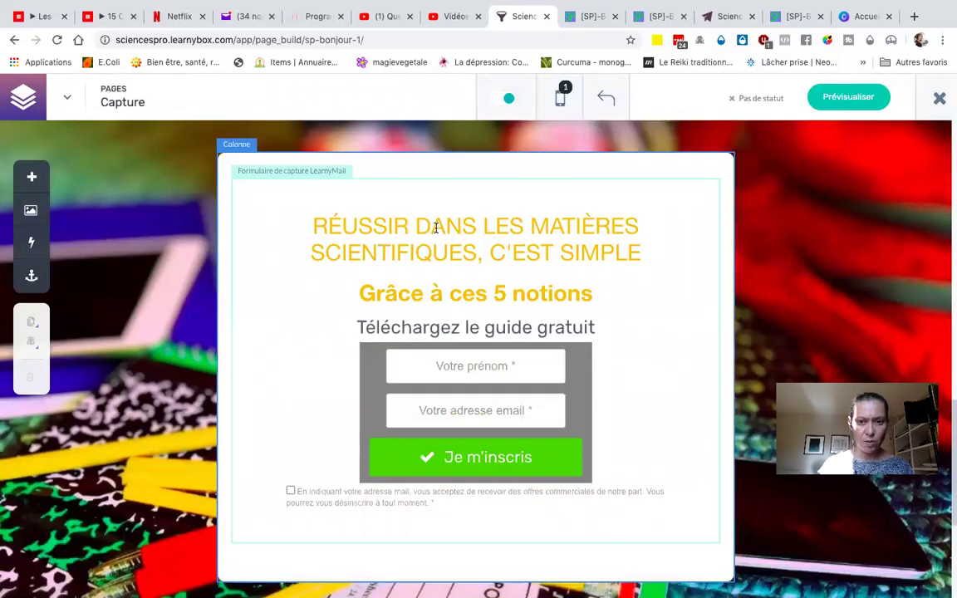
pyautogui.scroll(4, 435, 230)
pyautogui.scroll(2, 435, 231)
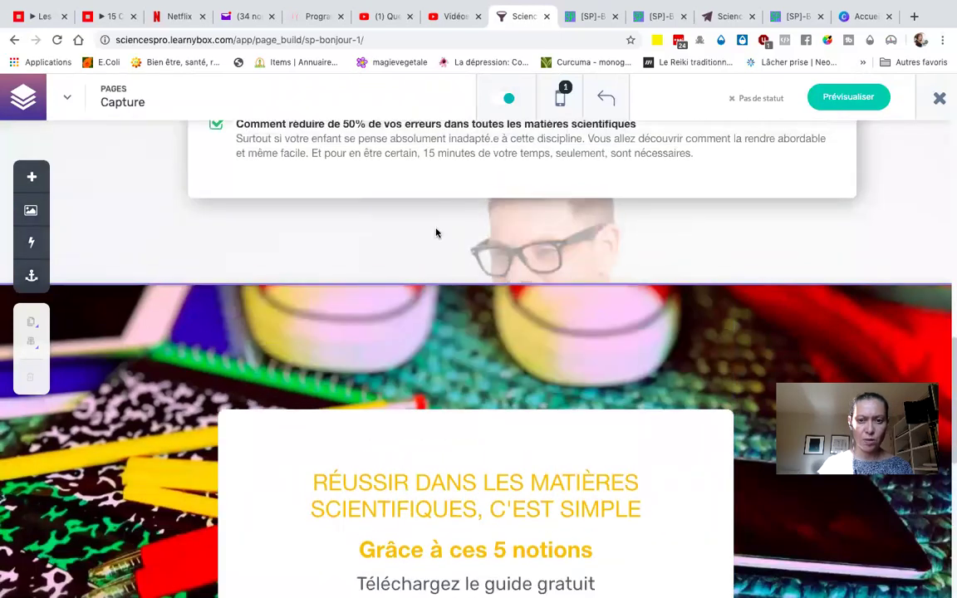
pyautogui.scroll(-3, 435, 233)
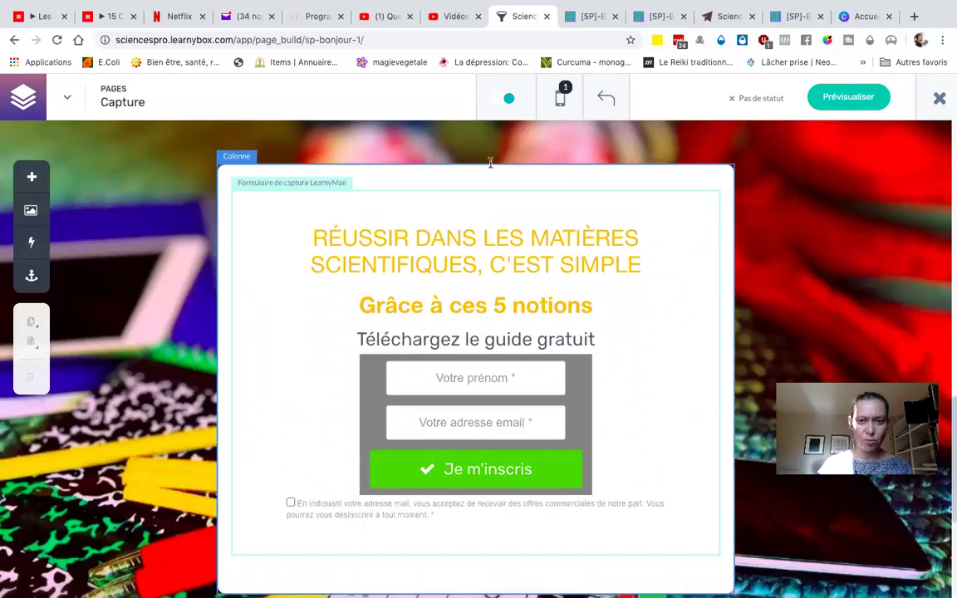
# - Reload the preview page and examine the signup section's new top and bottom spacing, then the head of the page
pyautogui.hotkey('ctrl', 'Tab')
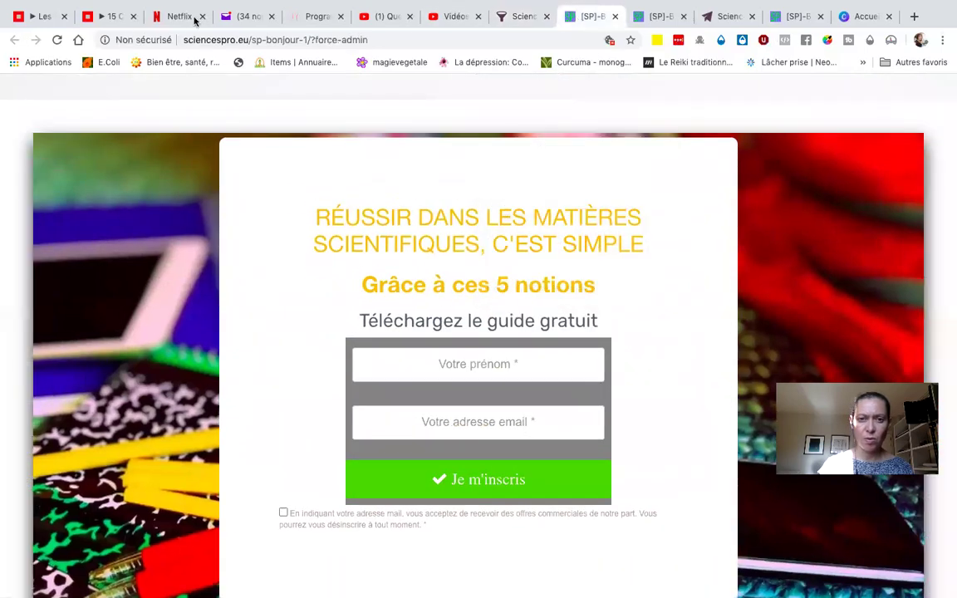
pyautogui.click(56, 41)
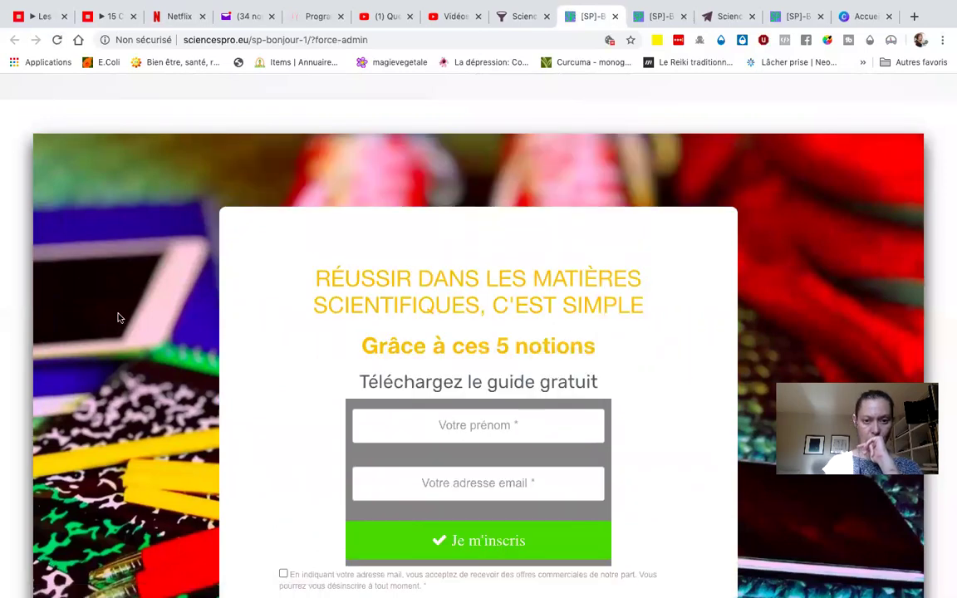
pyautogui.scroll(-3, 117, 317)
pyautogui.scroll(2, 117, 317)
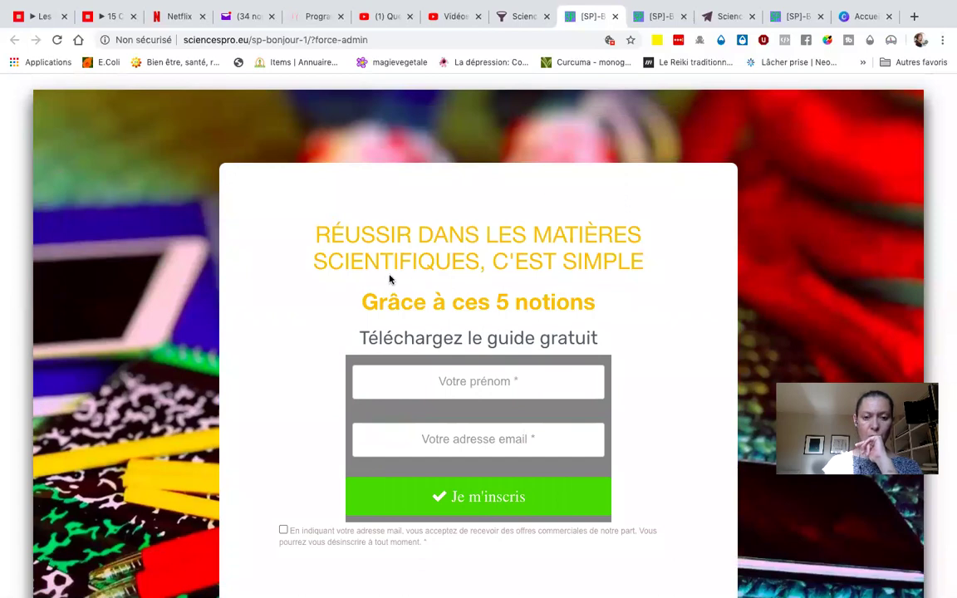
pyautogui.scroll(-5, 164, 307)
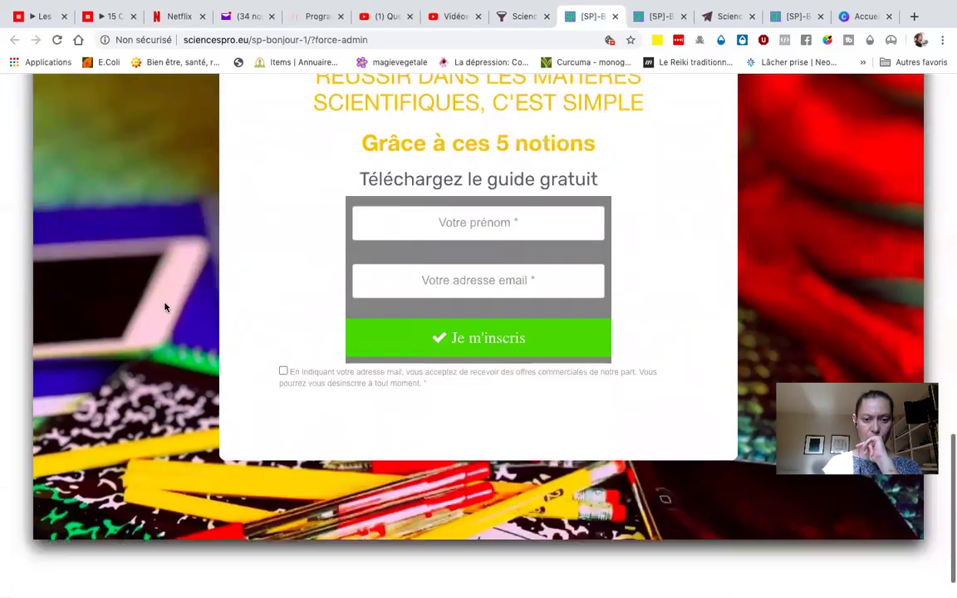
pyautogui.scroll(-3, 164, 308)
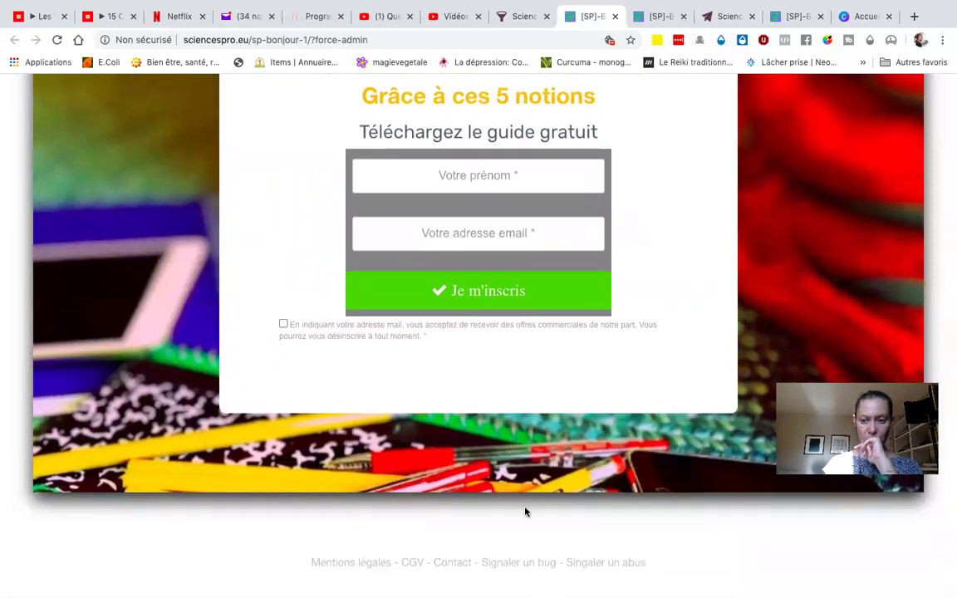
pyautogui.scroll(4, 280, 427)
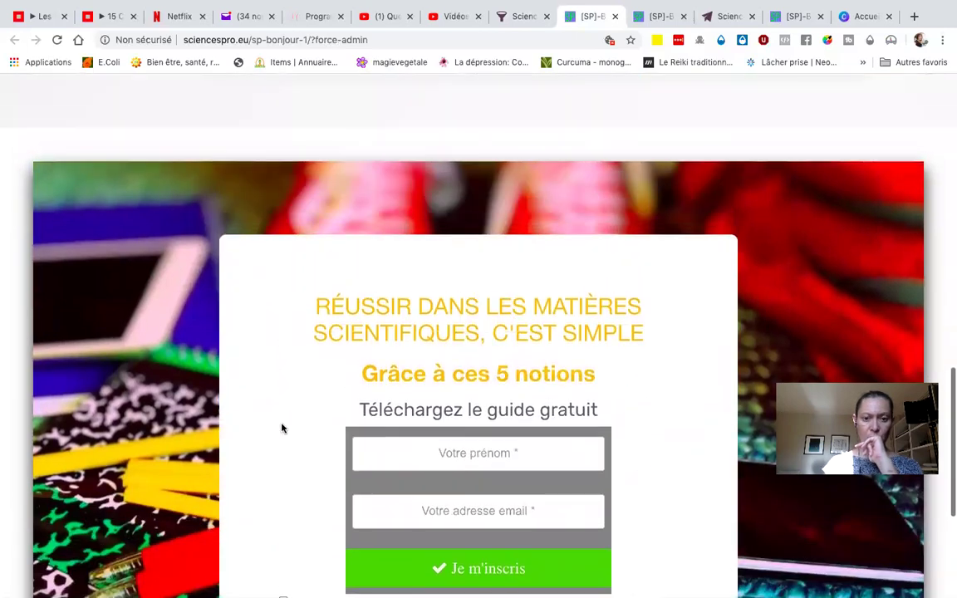
pyautogui.scroll(-5, 280, 427)
pyautogui.scroll(6, 282, 428)
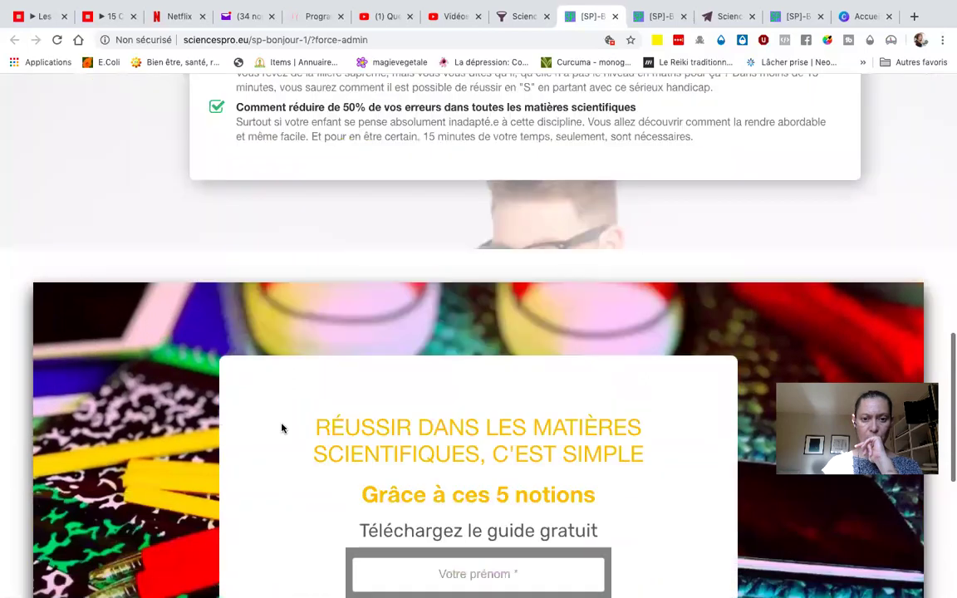
pyautogui.scroll(15, 281, 427)
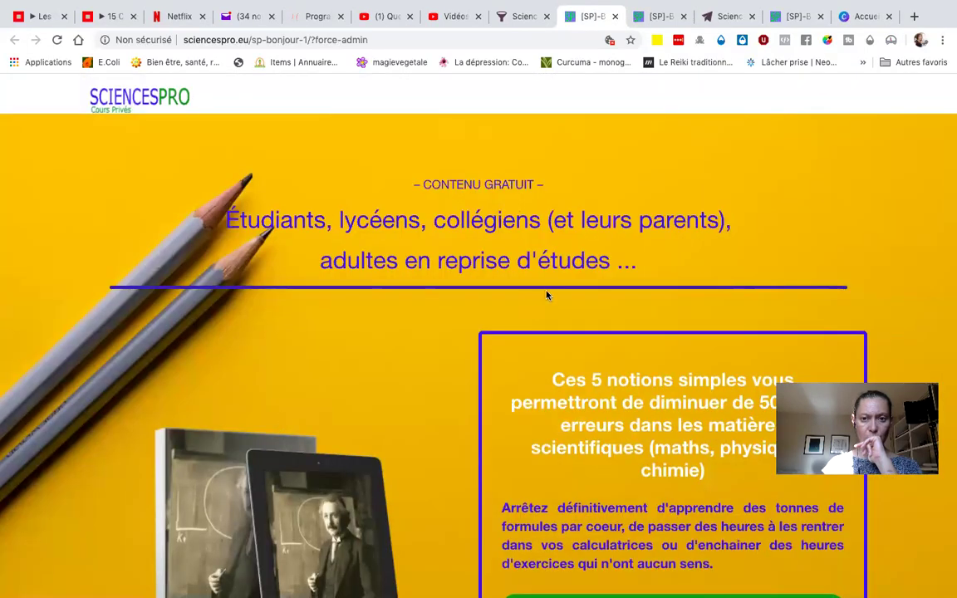
# - Compare the page in the editor with its preview, examining the header text, background image and framed text column above the benefits section
pyautogui.click(503, 15)
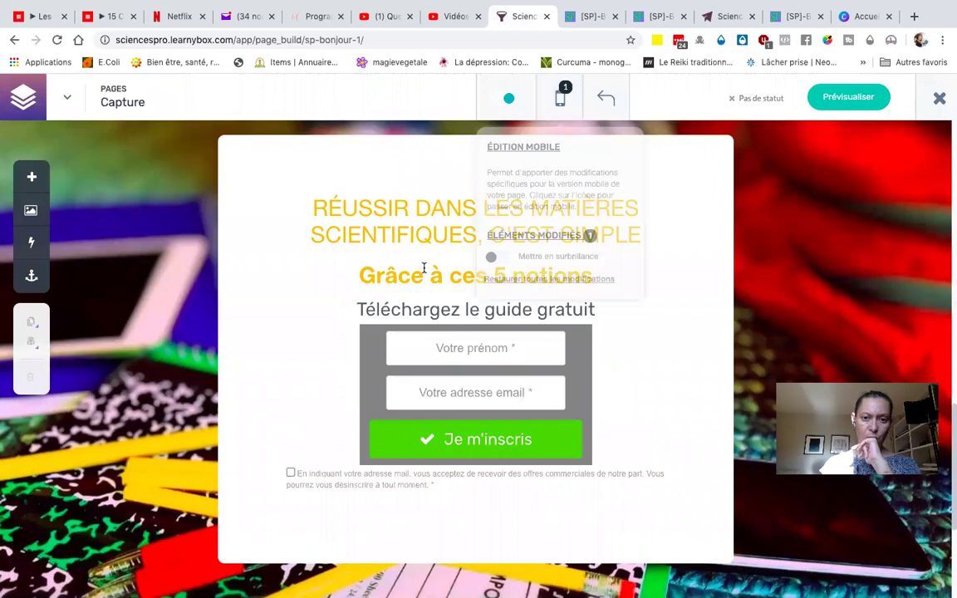
pyautogui.scroll(2, 425, 269)
pyautogui.scroll(4, 425, 269)
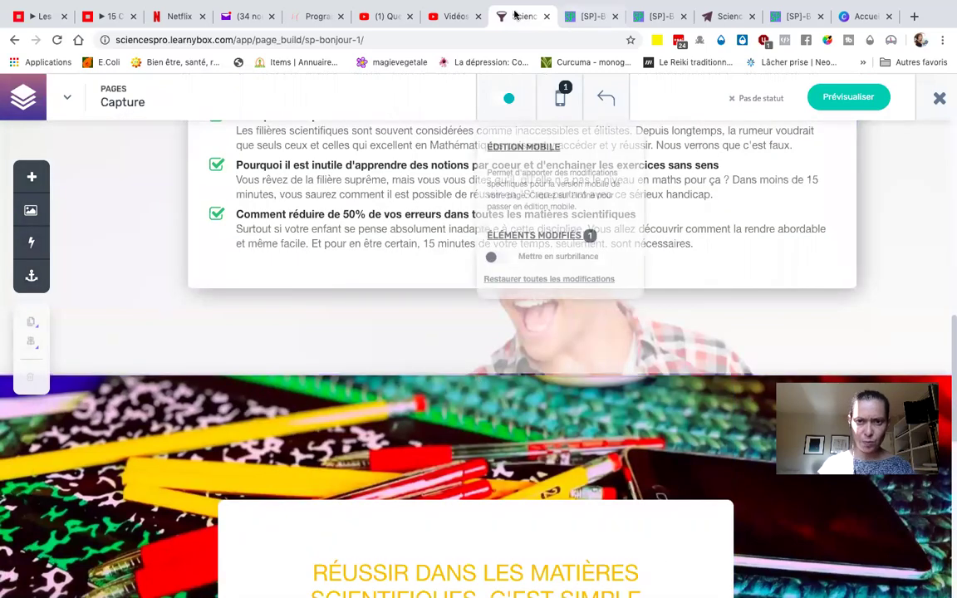
pyautogui.click(584, 18)
pyautogui.scroll(-3, 441, 288)
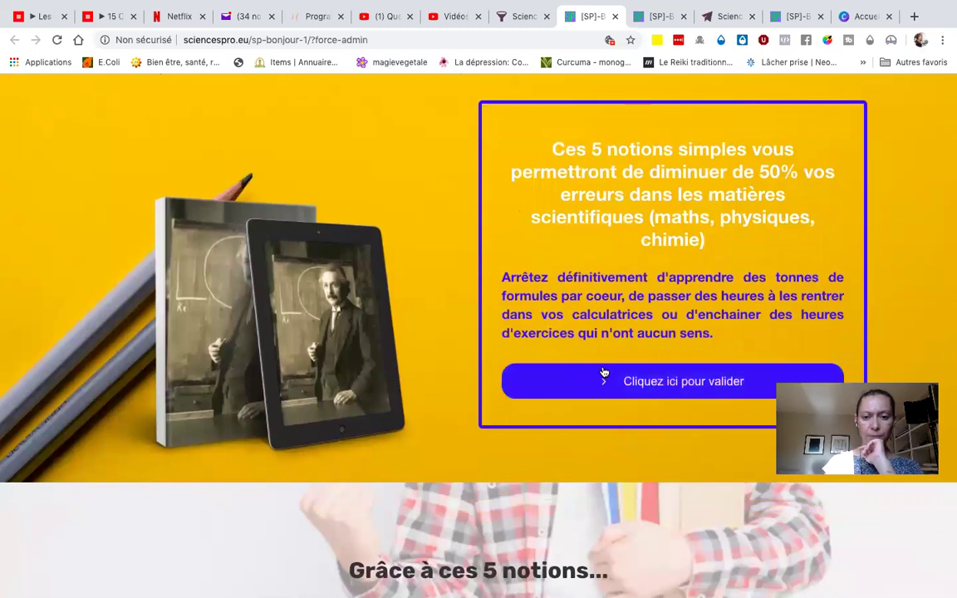
pyautogui.scroll(3, 150, 200)
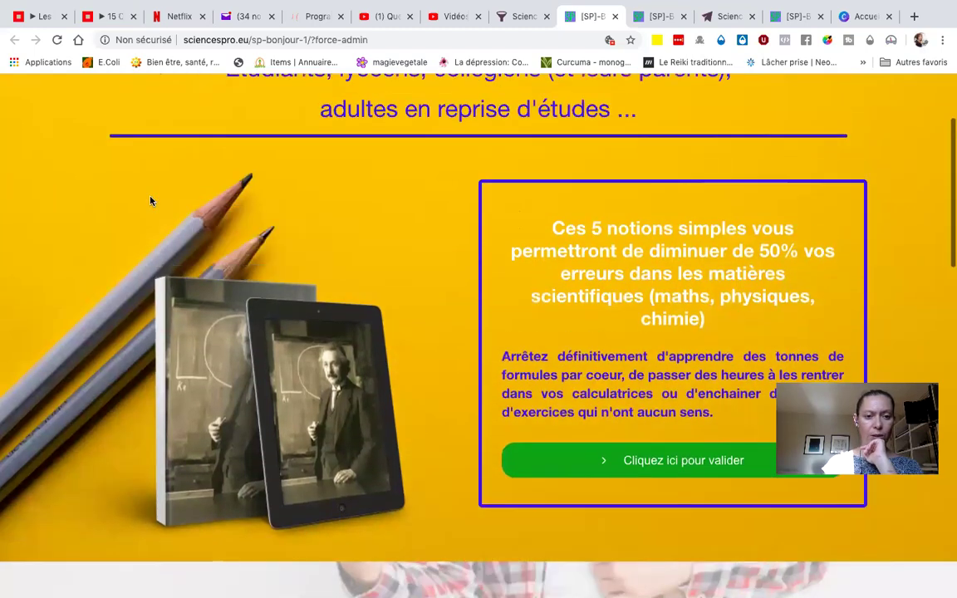
pyautogui.scroll(1, 150, 200)
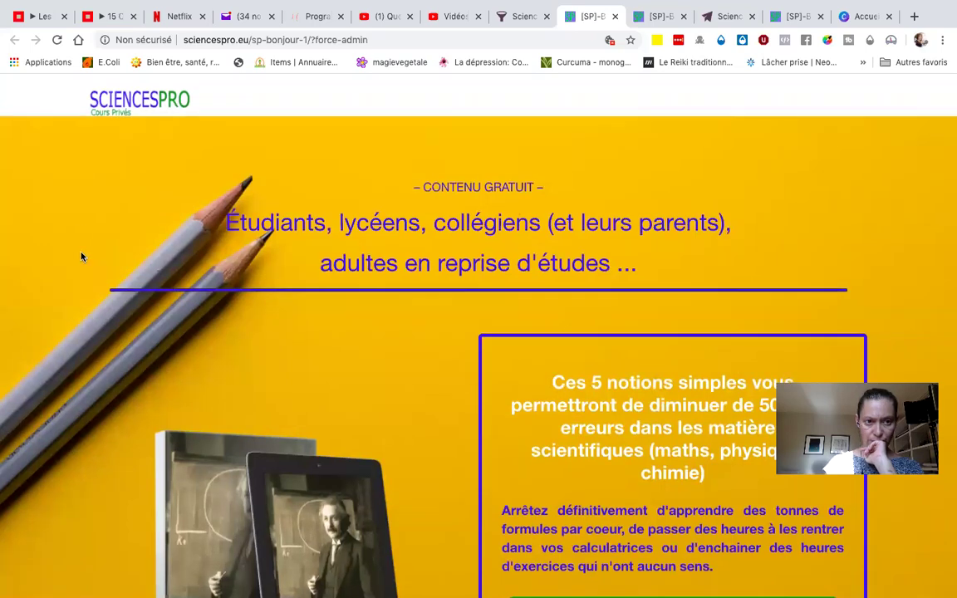
pyautogui.scroll(-1, 81, 256)
pyautogui.scroll(1, 82, 257)
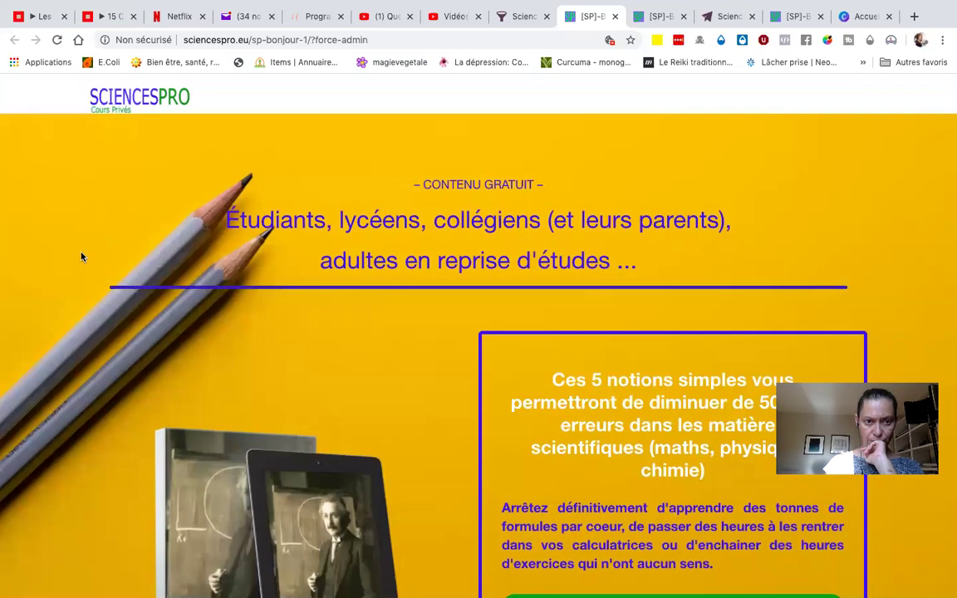
pyautogui.scroll(-2, 82, 256)
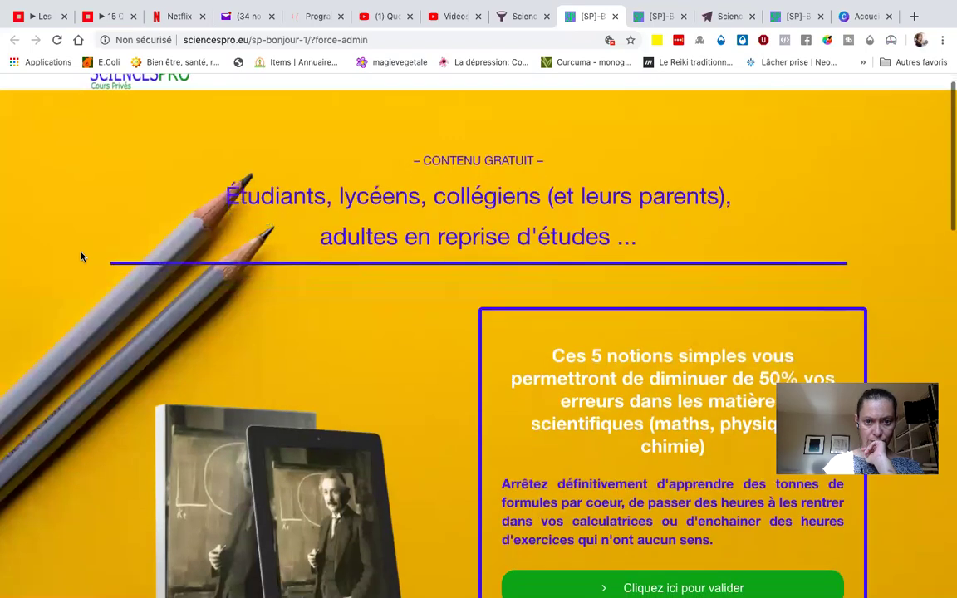
pyautogui.scroll(-2, 82, 256)
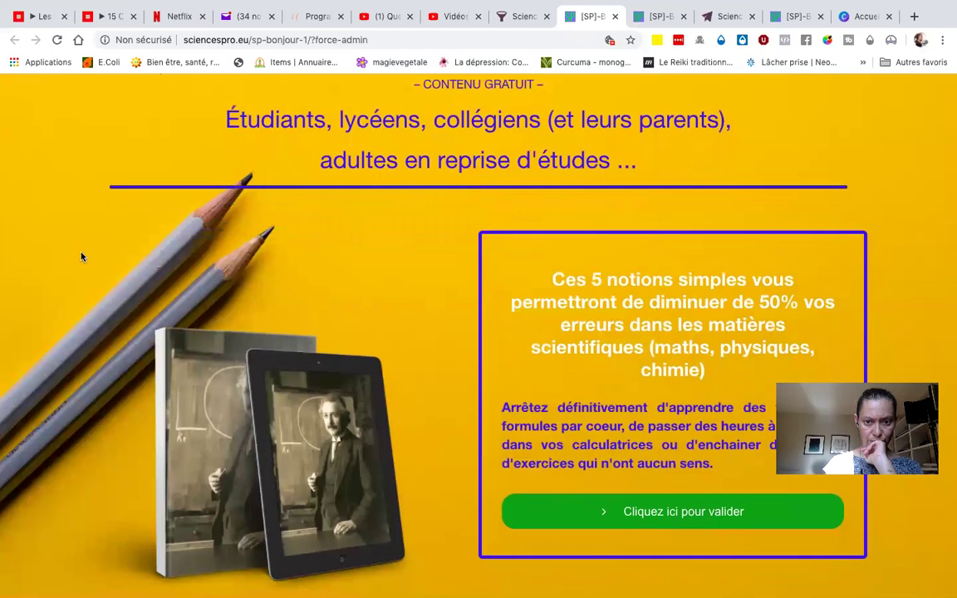
pyautogui.scroll(3, 82, 256)
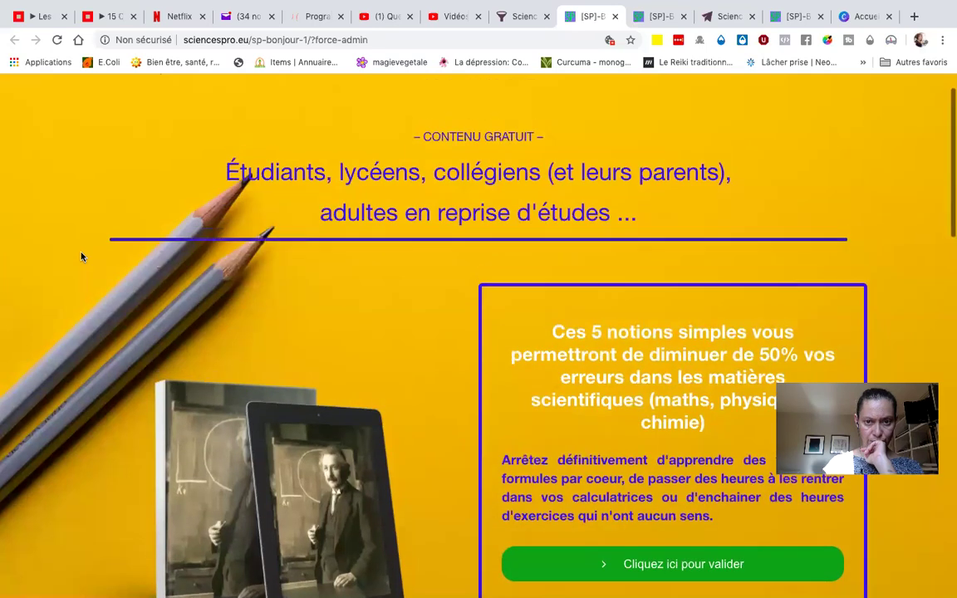
# - Return to the page editor and move the "– CONTENU GRATUIT –" text from the page head to just above the button in the framed column
pyautogui.click(520, 16)
pyautogui.scroll(2, 480, 350)
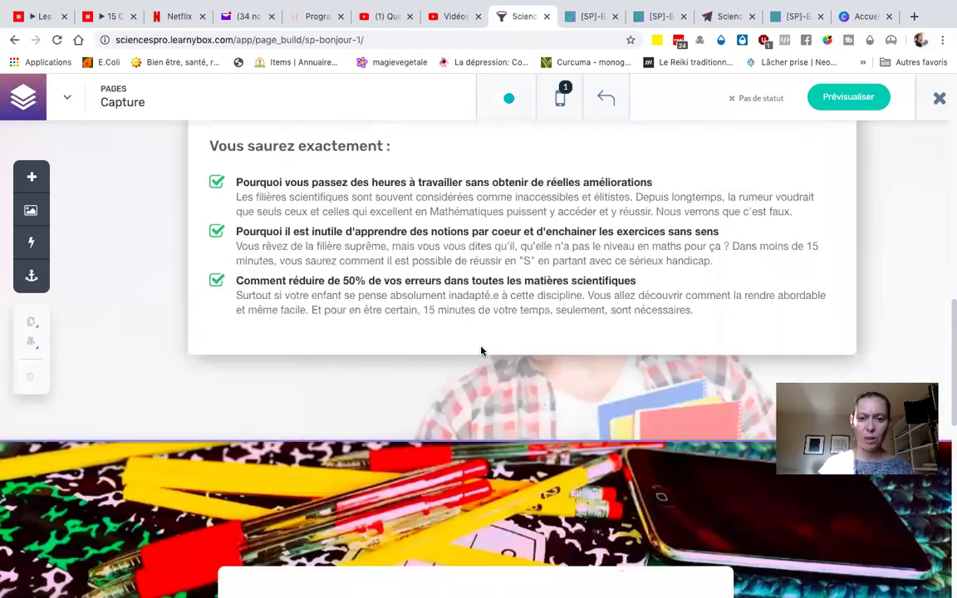
pyautogui.scroll(10, 481, 348)
pyautogui.scroll(-1, 419, 292)
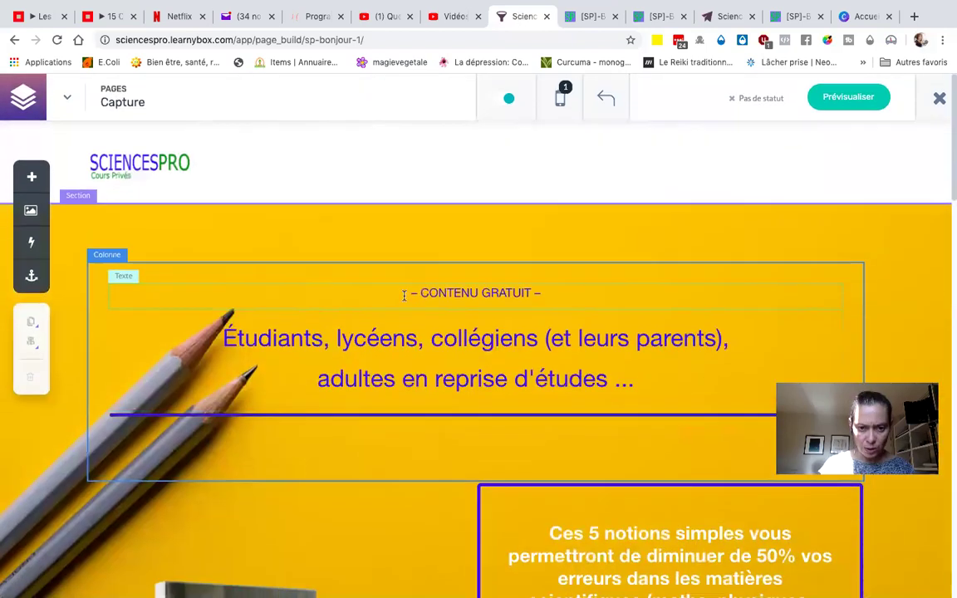
pyautogui.click(406, 293)
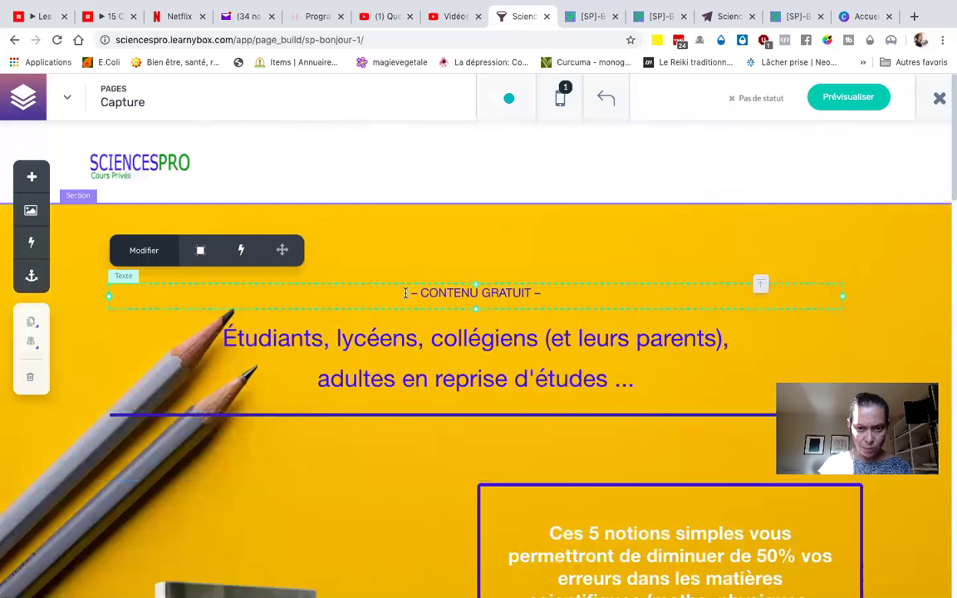
pyautogui.scroll(-4, 407, 292)
pyautogui.scroll(-4, 409, 290)
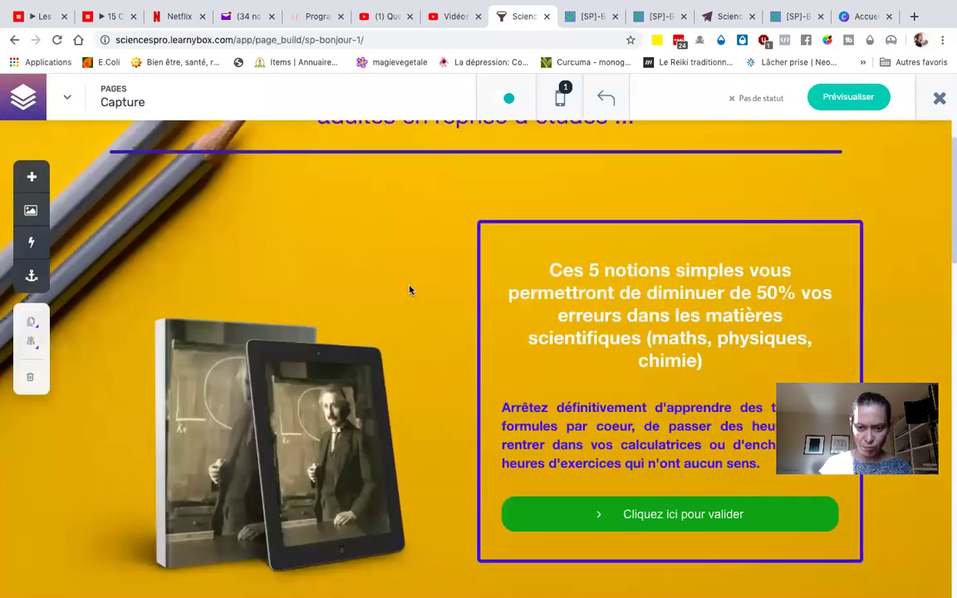
pyautogui.scroll(3, 410, 288)
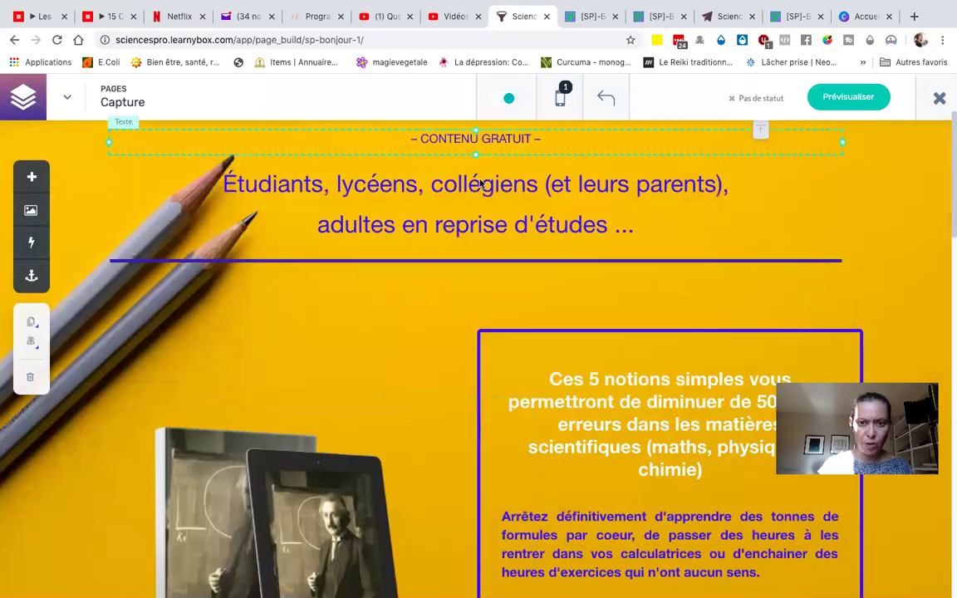
pyautogui.scroll(1, 486, 181)
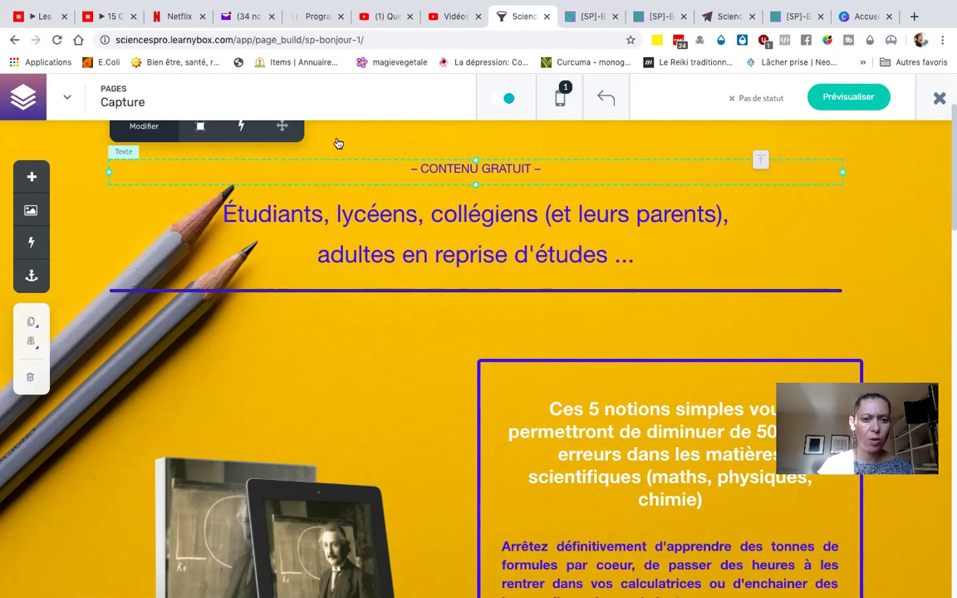
pyautogui.scroll(3, 338, 144)
pyautogui.click(376, 289)
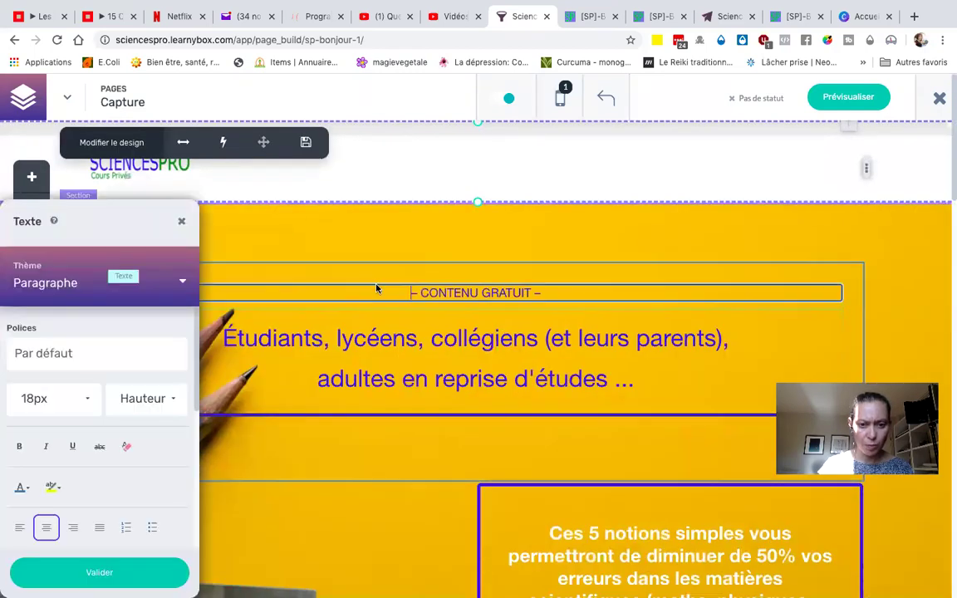
pyautogui.click(181, 222)
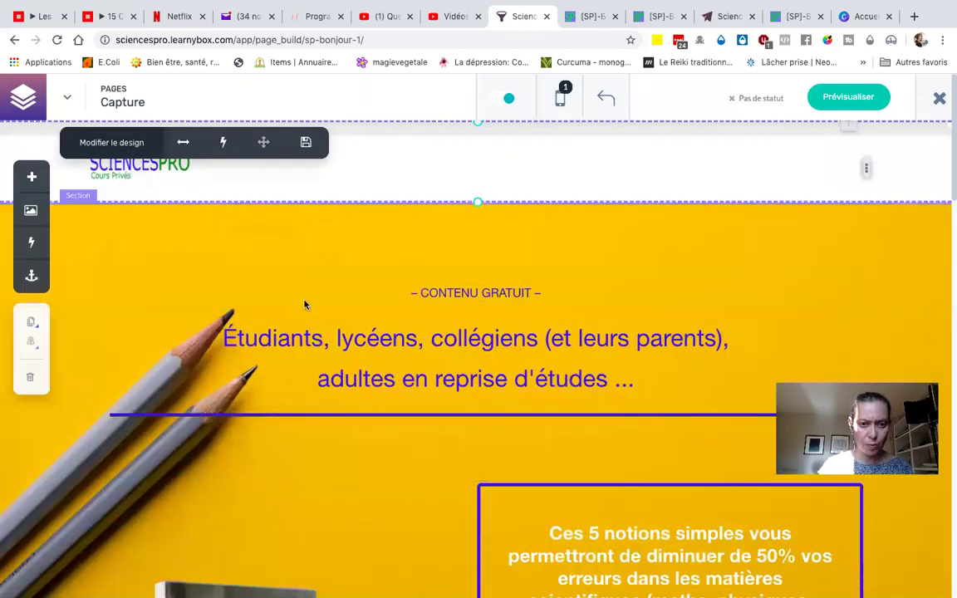
pyautogui.click(424, 292)
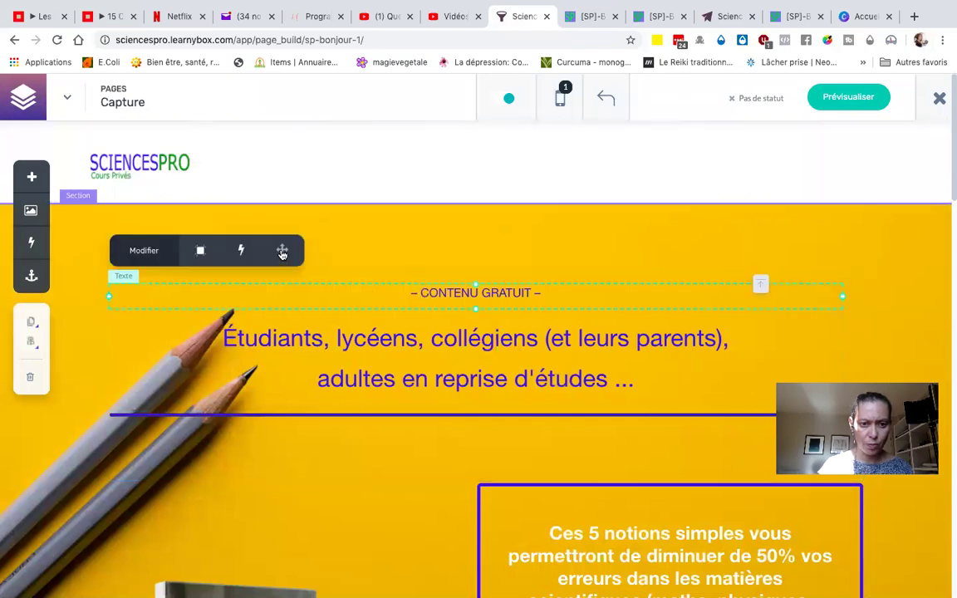
pyautogui.moveTo(540, 514); pyautogui.dragTo(592, 409)
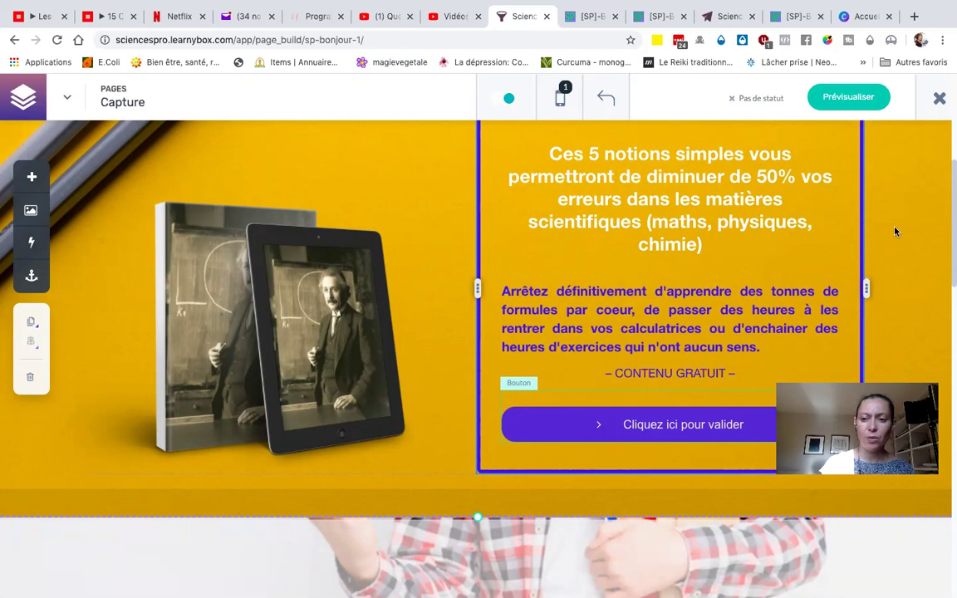
# - Change the framed column's button text to "Cliquez ici pour télécharger votre guide gratuit" and validate it
pyautogui.doubleClick(664, 425)
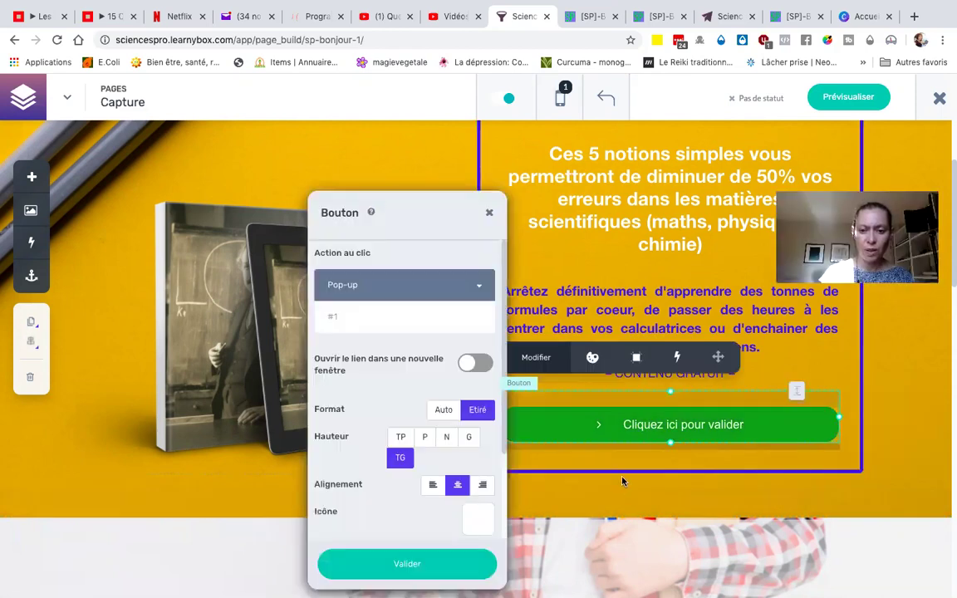
pyautogui.tripleClick(670, 425)
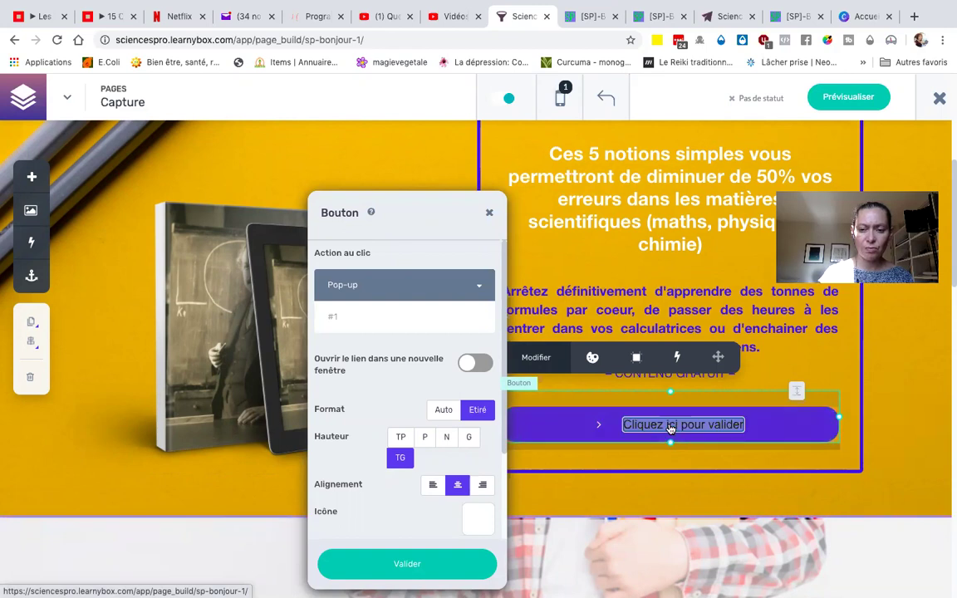
pyautogui.click(724, 427)
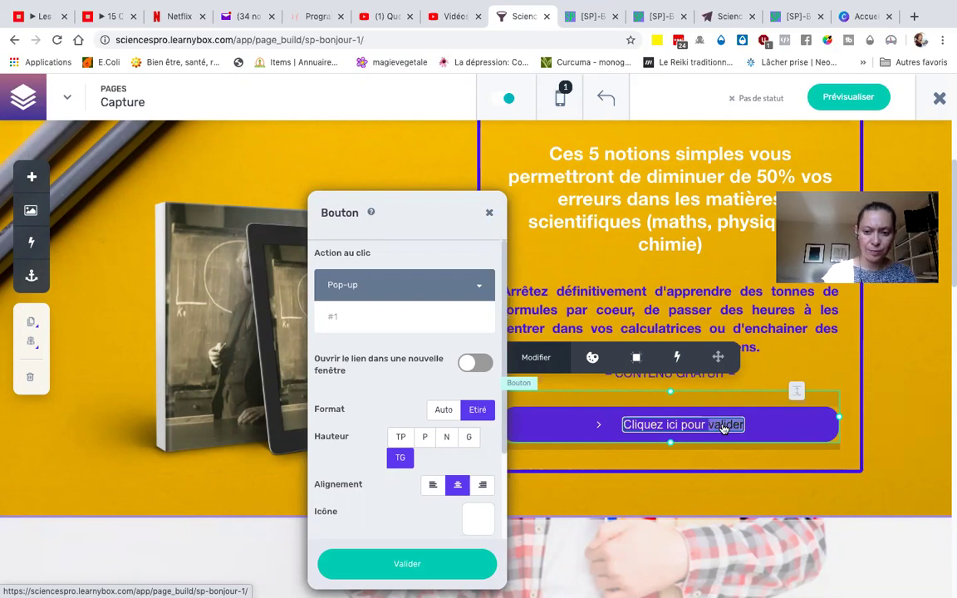
pyautogui.press('BackSpace')
pyautogui.press('BackSpace')
pyautogui.press('BackSpace')
pyautogui.press('BackSpace')
pyautogui.press('BackSpace')
pyautogui.press('BackSpace')
pyautogui.press('BackSpace')
pyautogui.write('télécharger')
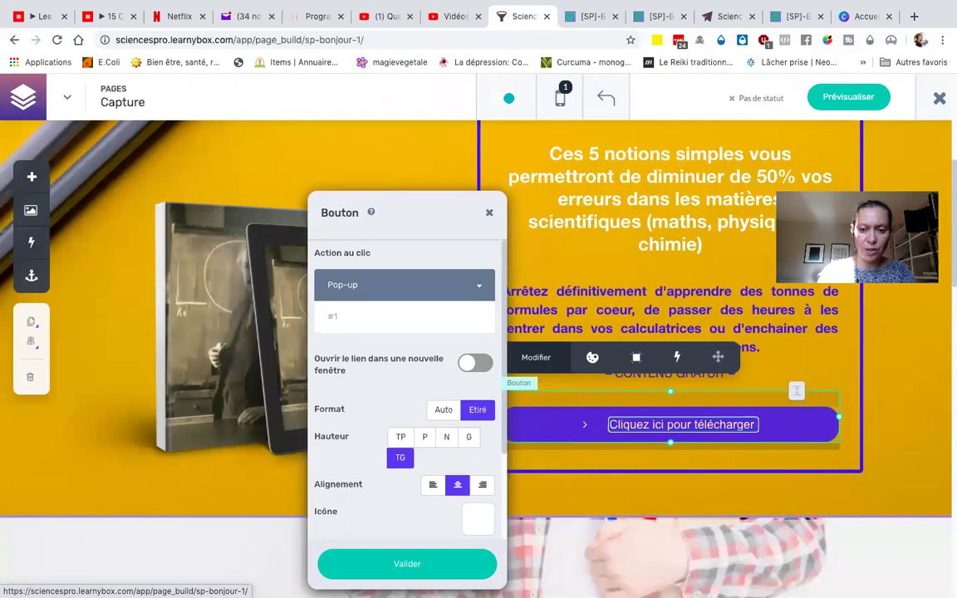
pyautogui.write(' votre guide')
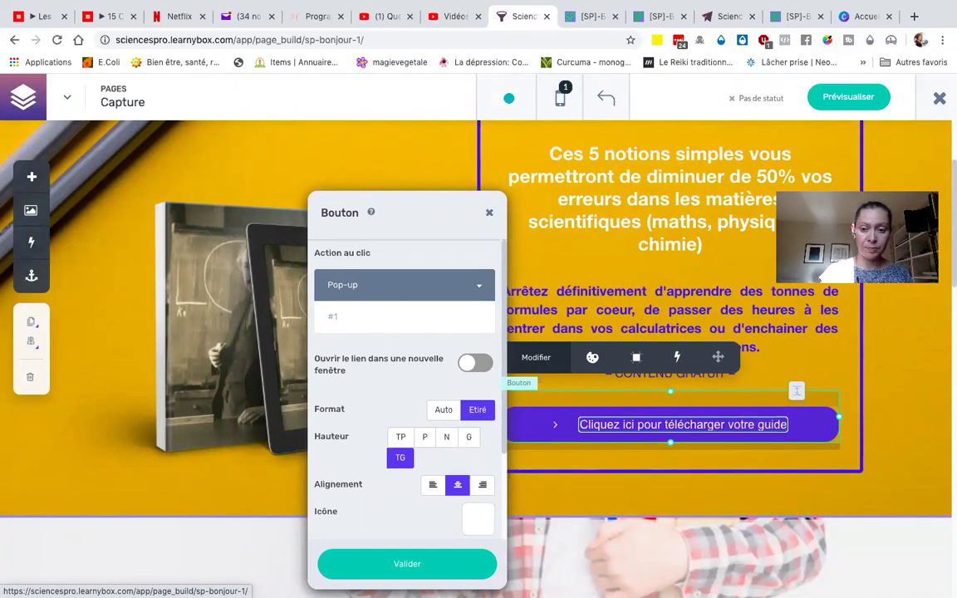
pyautogui.write(' gratuit')
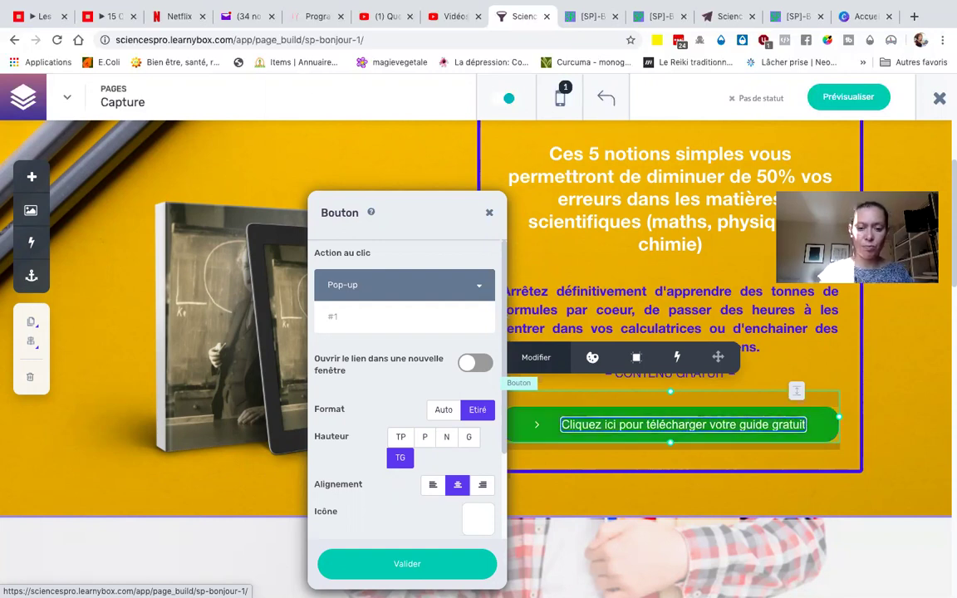
pyautogui.click(445, 565)
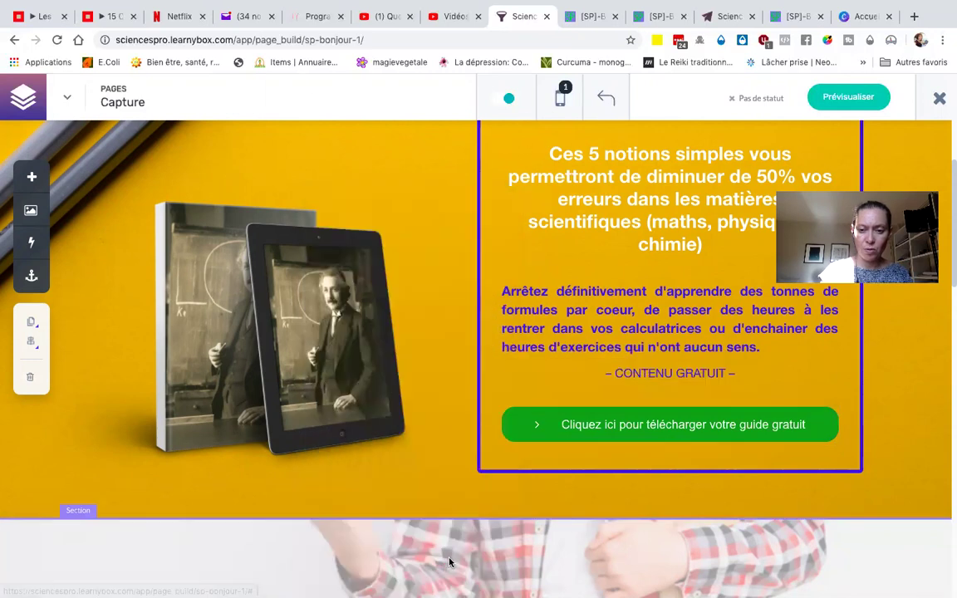
# - Delete the "– CONTENU GRATUIT –" text above the button in the framed column
pyautogui.click(655, 382)
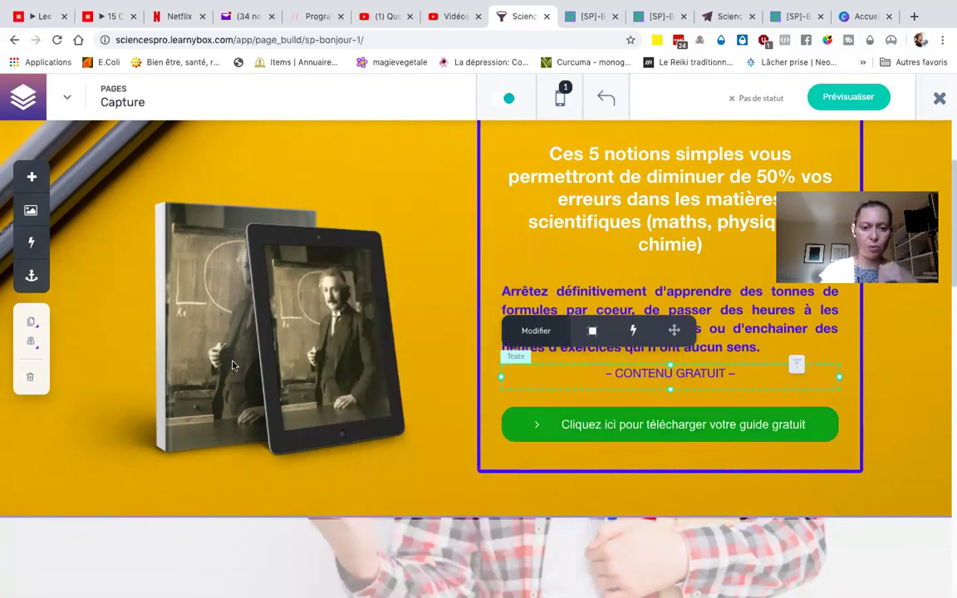
pyautogui.click(32, 380)
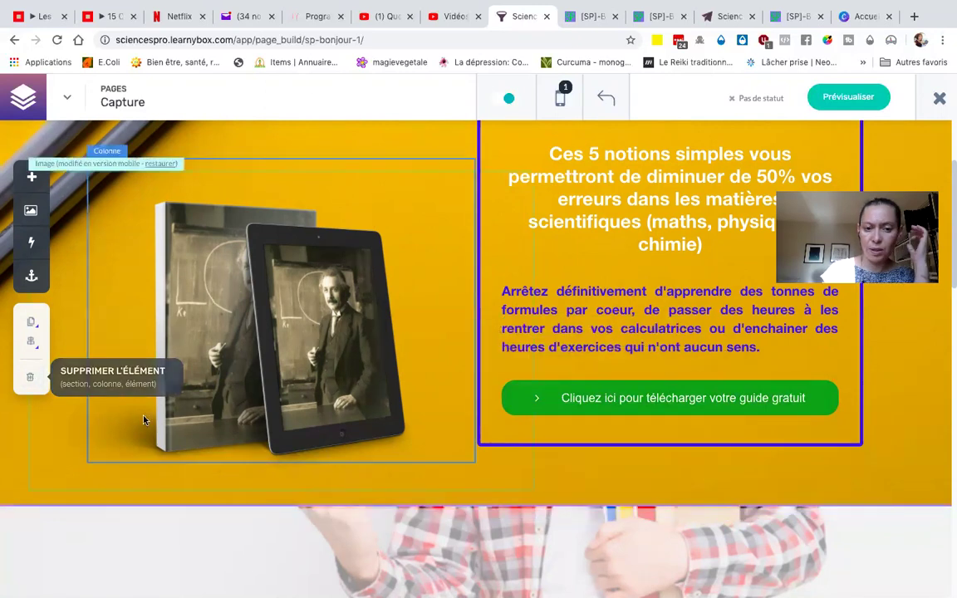
pyautogui.scroll(3, 388, 274)
pyautogui.scroll(3, 388, 275)
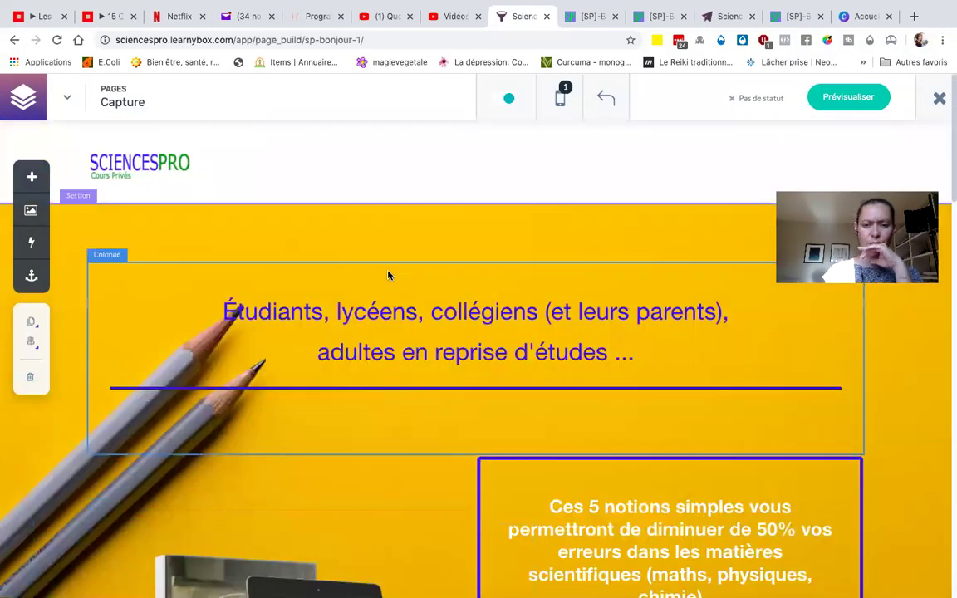
# - Review the page in the editor from the head through the benefits and signup sections to the footer
pyautogui.scroll(-2, 388, 274)
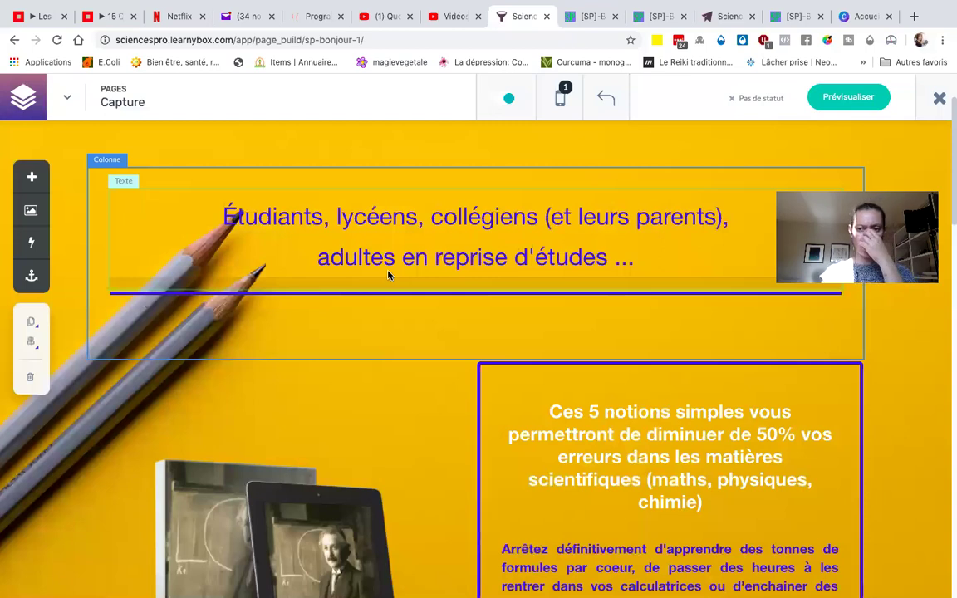
pyautogui.scroll(-2, 388, 275)
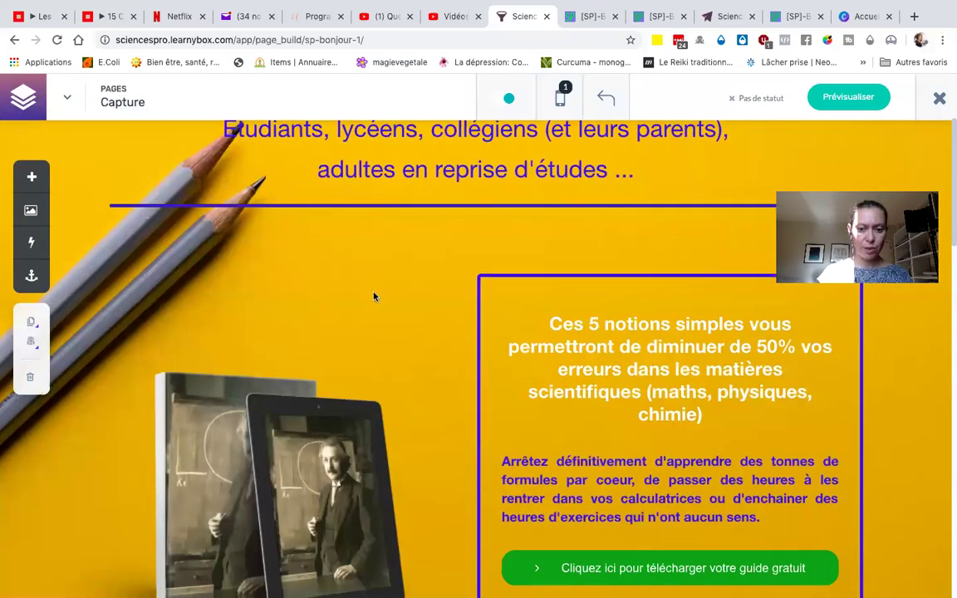
pyautogui.scroll(-8, 374, 295)
pyautogui.scroll(-5, 373, 295)
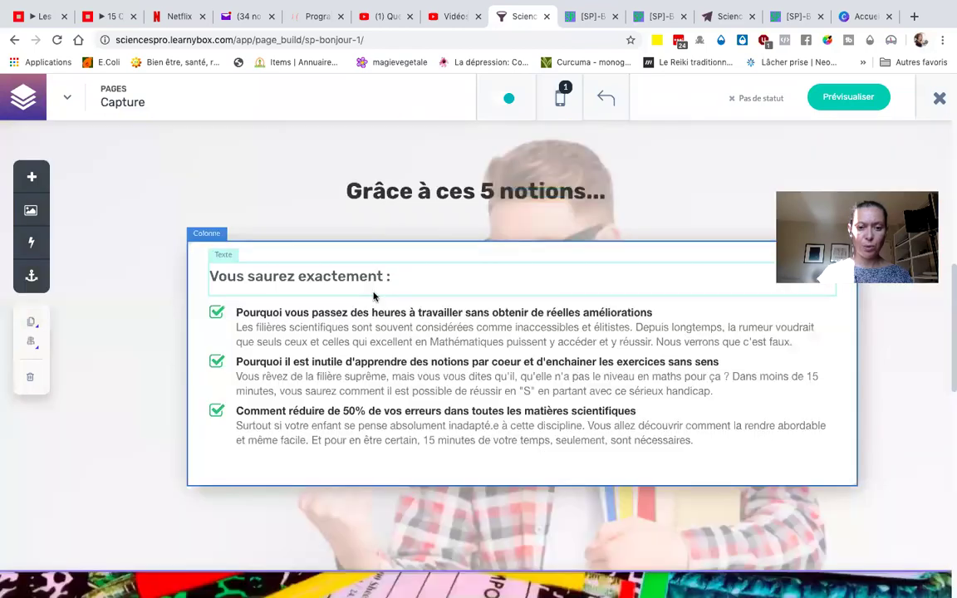
pyautogui.scroll(-8, 373, 296)
pyautogui.scroll(-8, 374, 296)
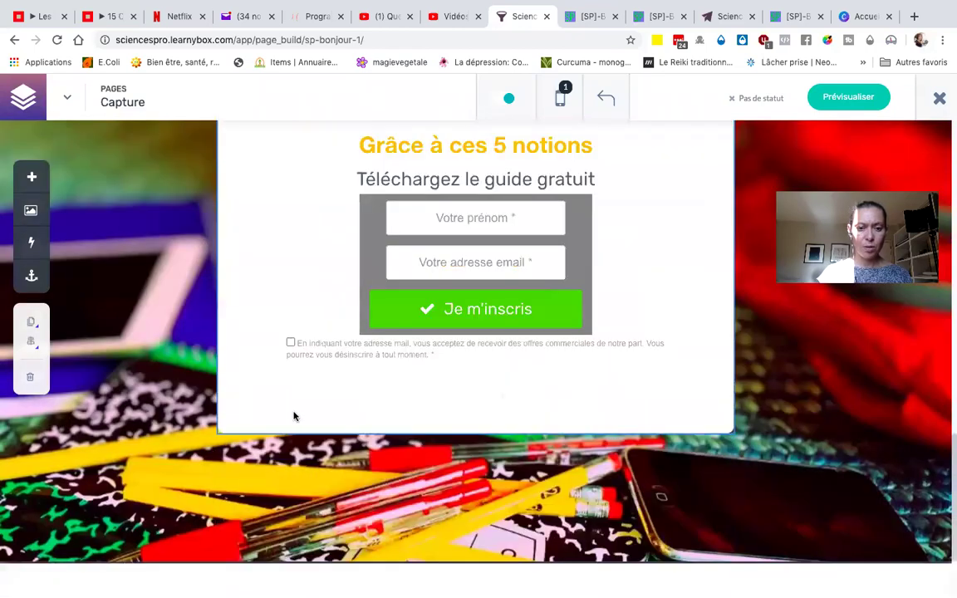
pyautogui.scroll(-4, 293, 415)
pyautogui.scroll(7, 293, 415)
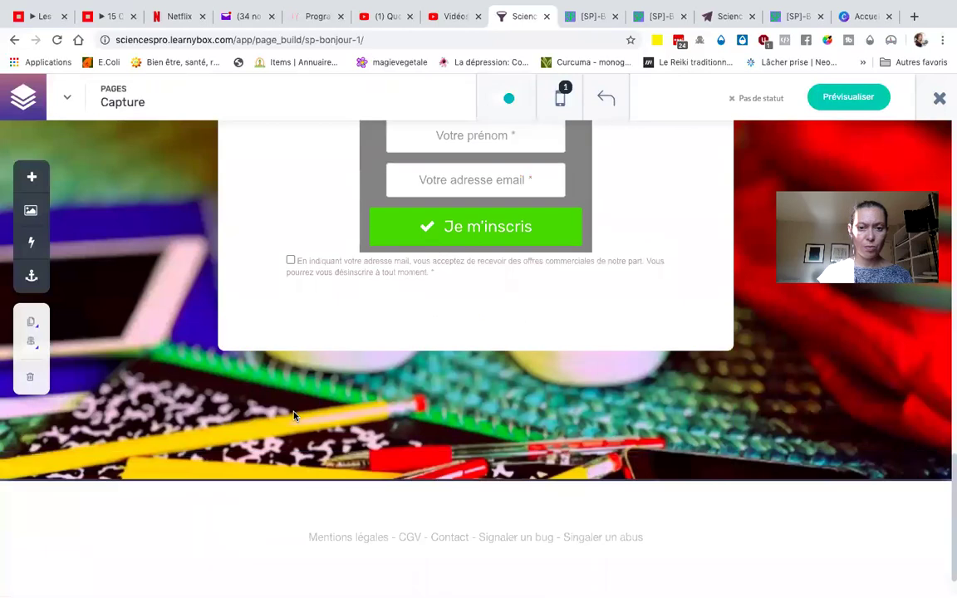
pyautogui.scroll(2, 293, 415)
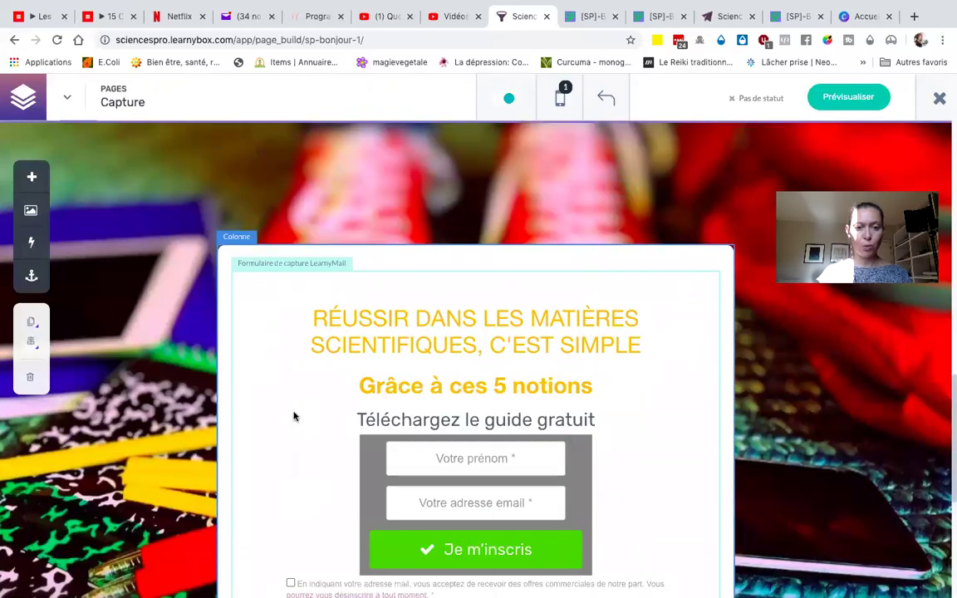
# - Review the page from the signup form back up through the benefits list to the "Étudiants, lycéens, collégiens" headline
pyautogui.scroll(-2, 294, 415)
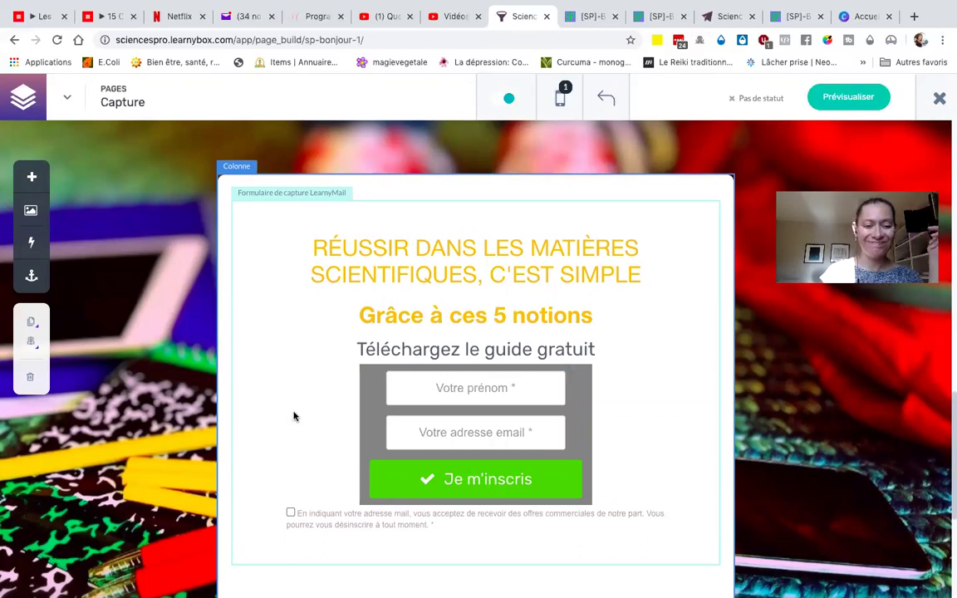
pyautogui.scroll(3, 127, 308)
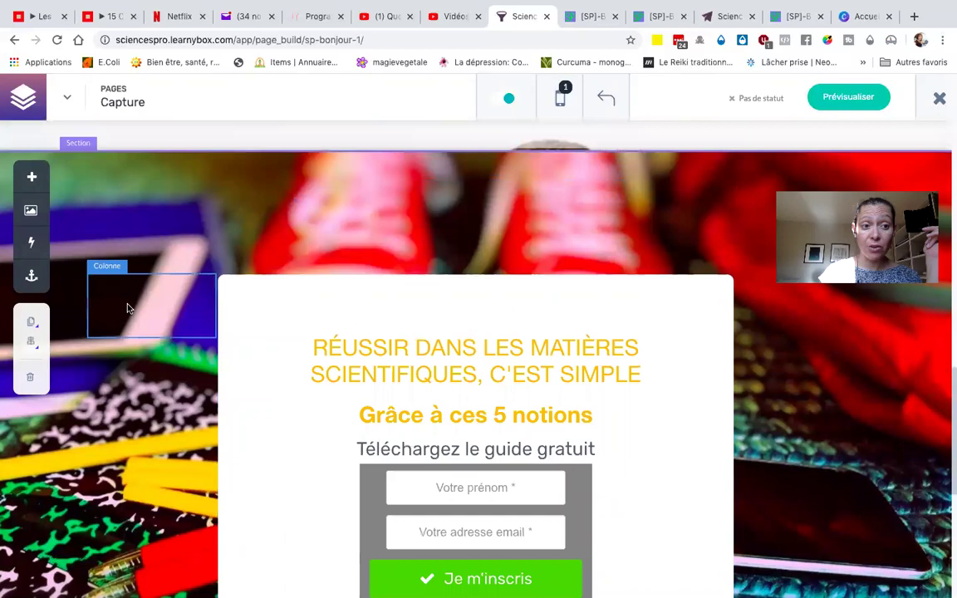
pyautogui.scroll(7, 130, 246)
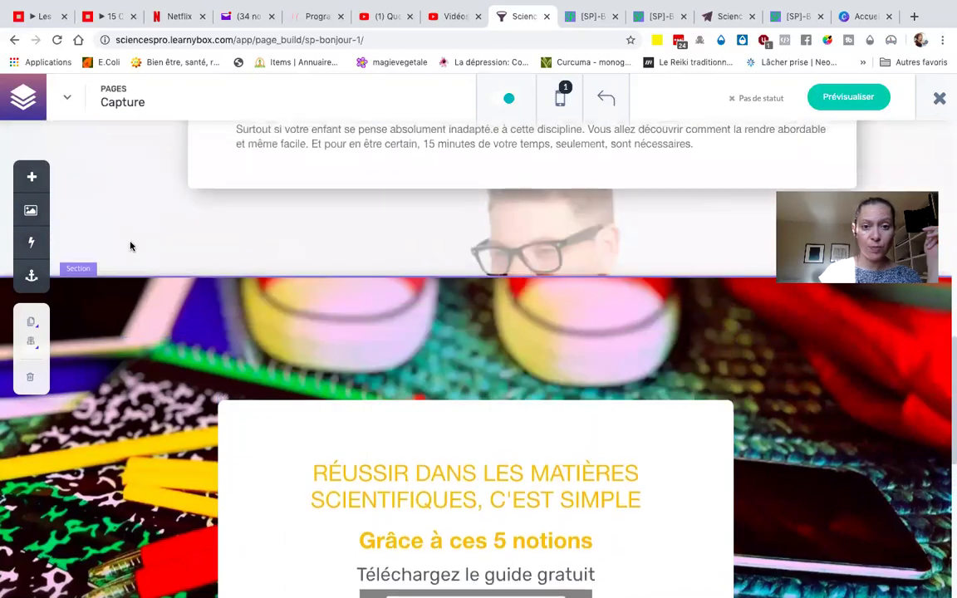
pyautogui.scroll(1, 235, 145)
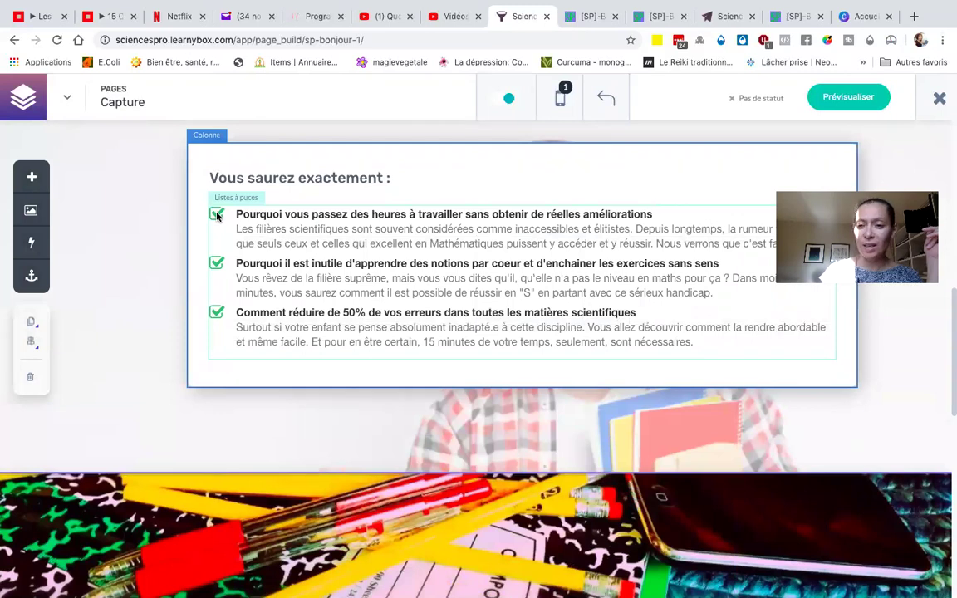
pyautogui.scroll(1, 214, 215)
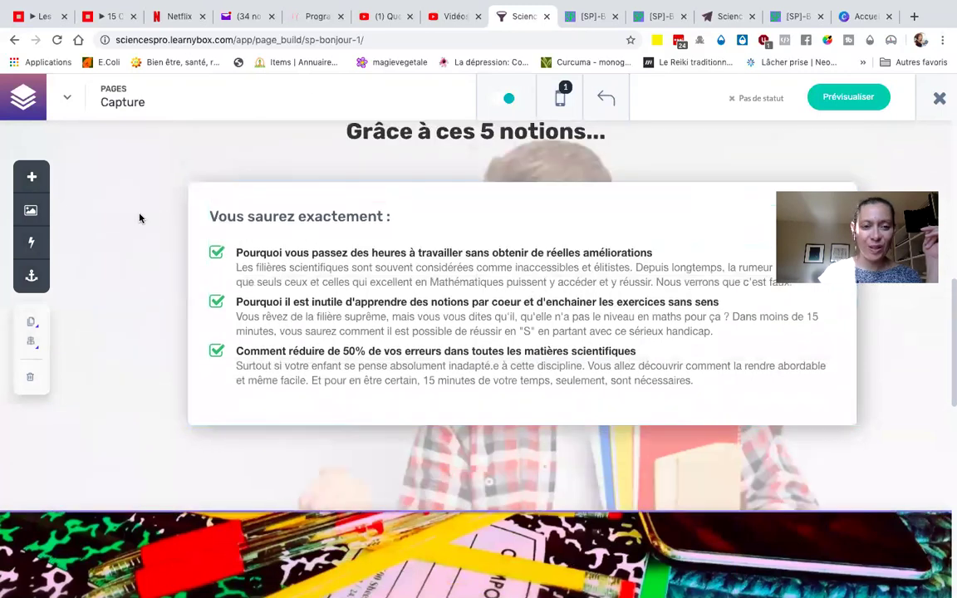
pyautogui.scroll(9, 139, 217)
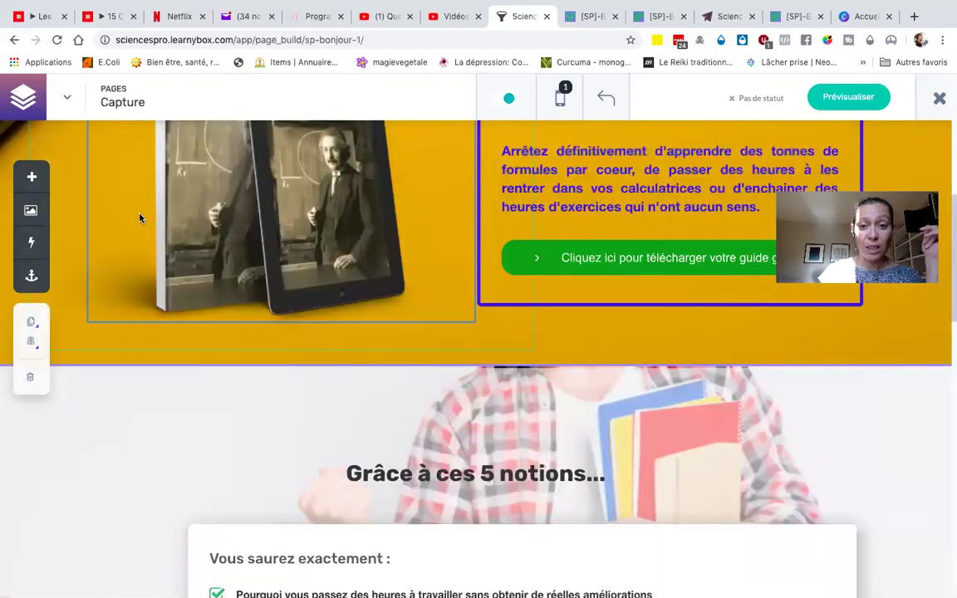
pyautogui.scroll(3, 140, 217)
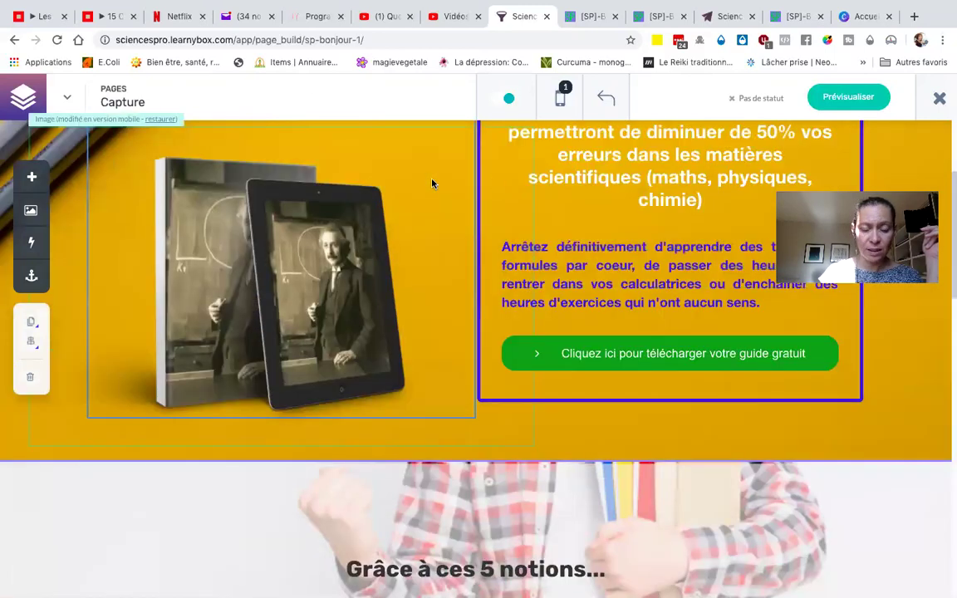
pyautogui.scroll(3, 432, 182)
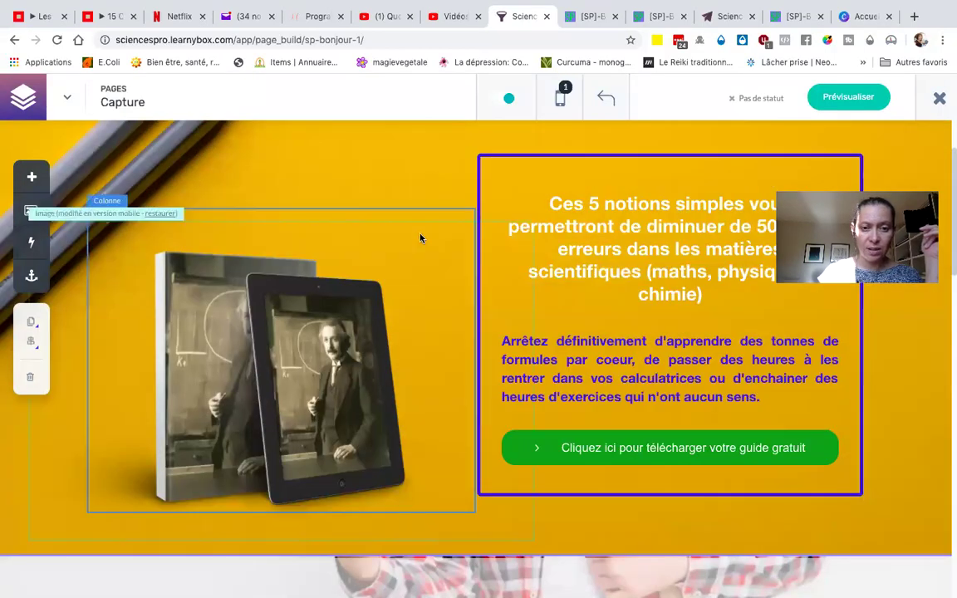
pyautogui.scroll(2, 419, 238)
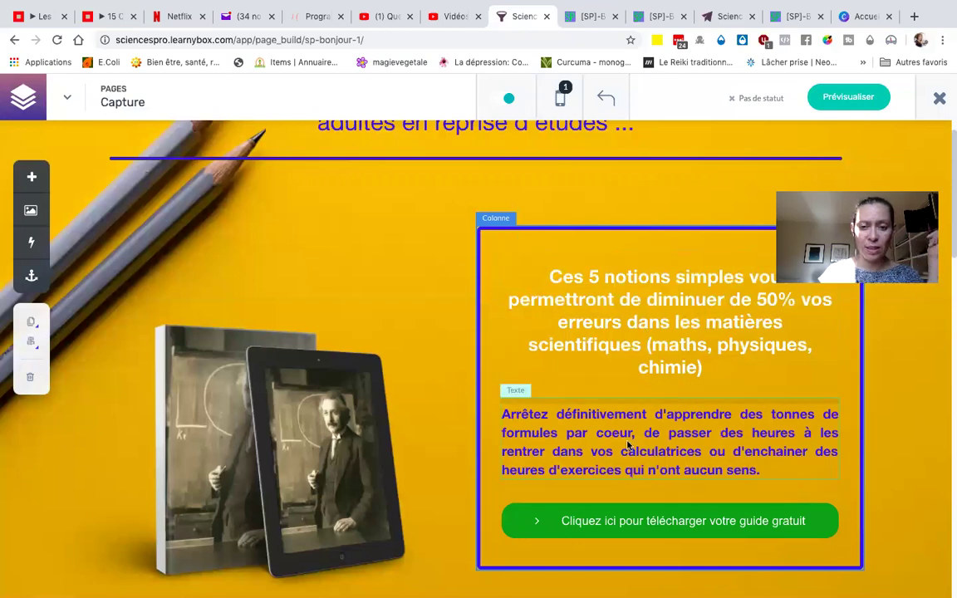
pyautogui.scroll(3, 549, 258)
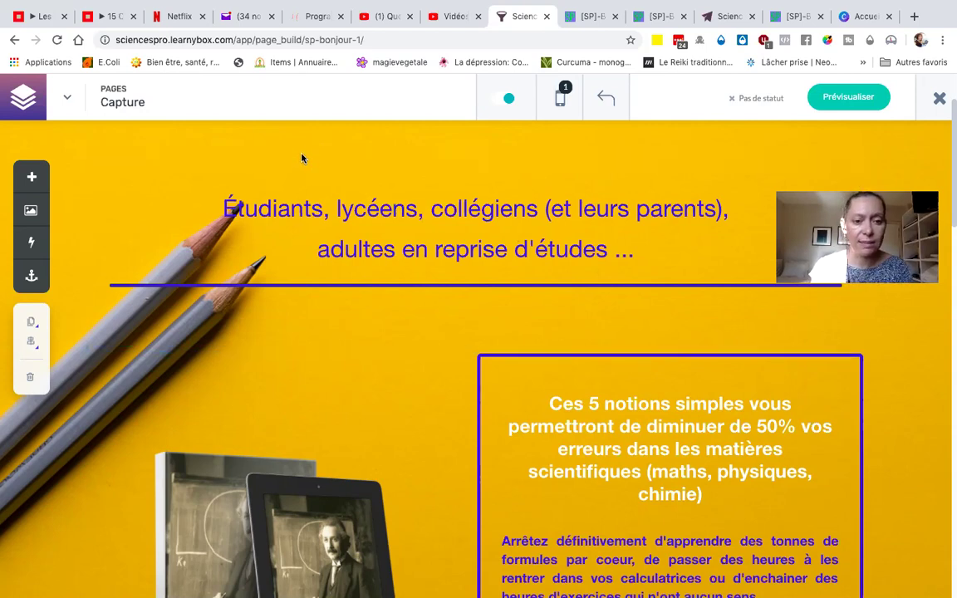
# - Examine the yellow section's headline, divider line, book and tablet image, and framed column with its download button
pyautogui.scroll(-1, 302, 158)
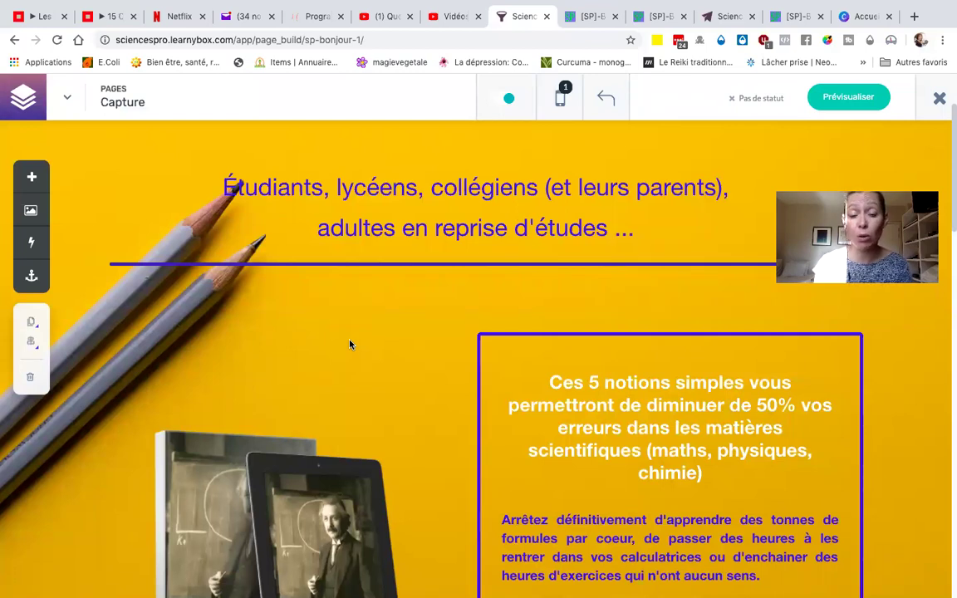
pyautogui.scroll(-1, 350, 344)
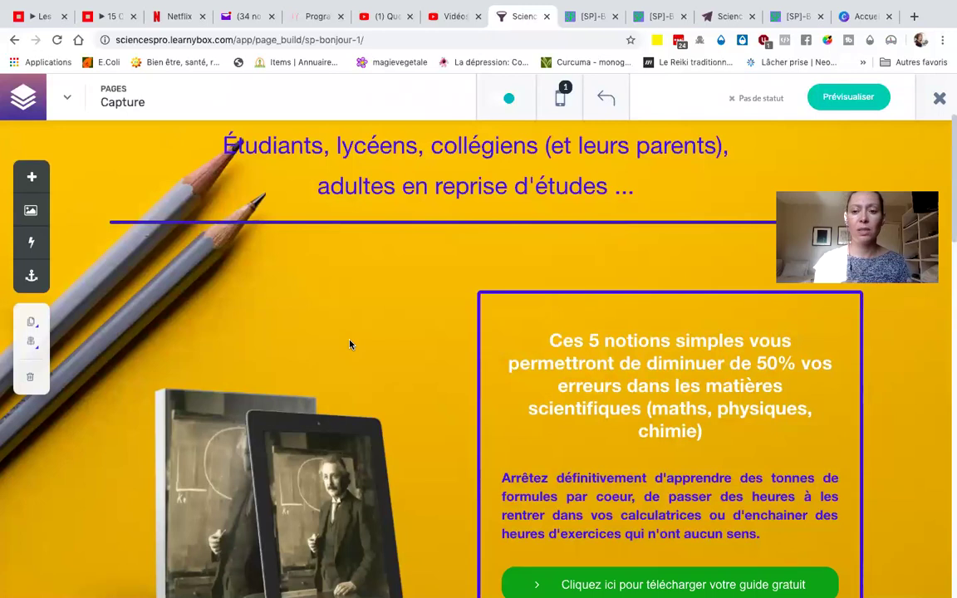
pyautogui.scroll(1, 349, 344)
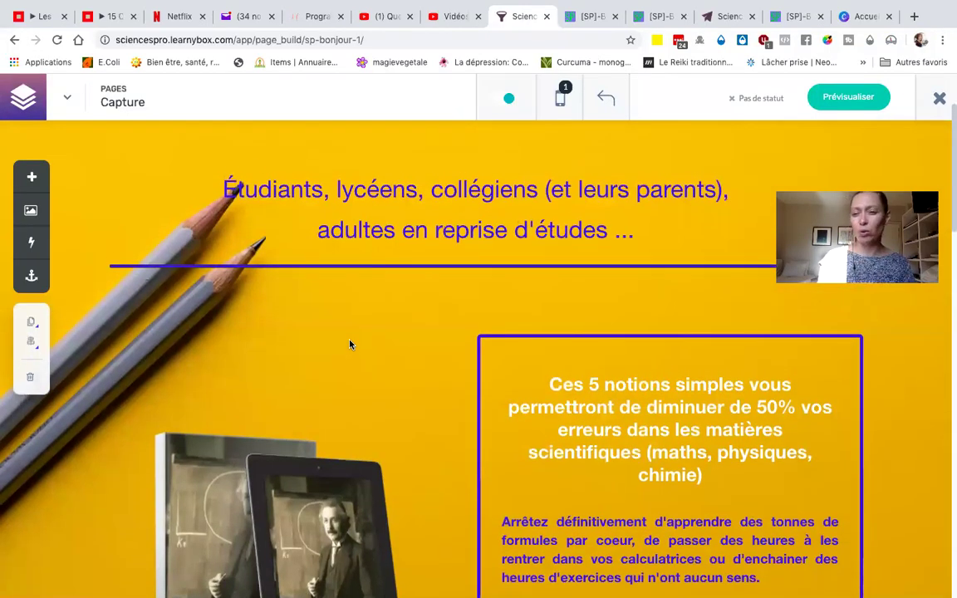
pyautogui.scroll(-1, 349, 344)
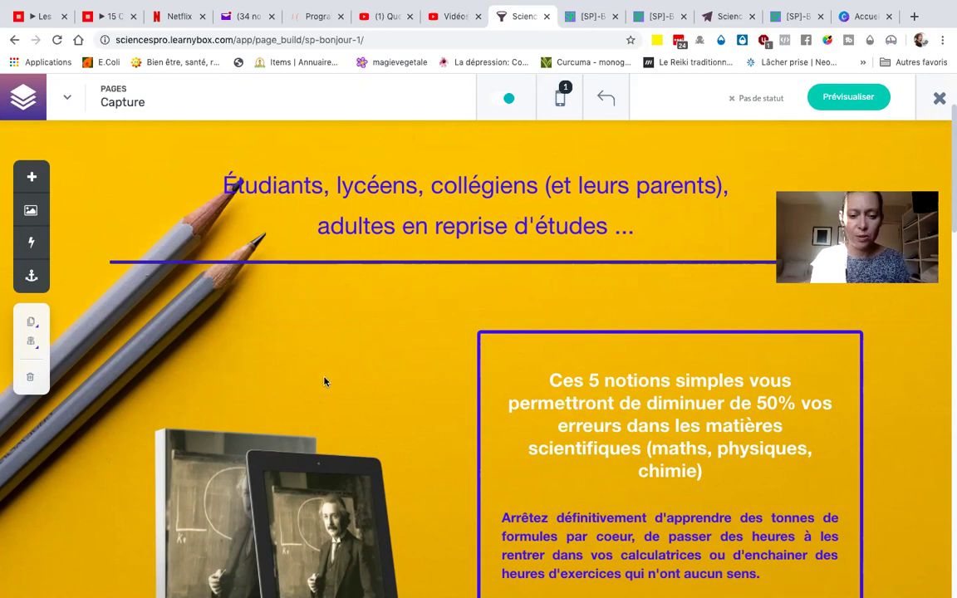
pyautogui.scroll(3, 360, 399)
pyautogui.scroll(-1, 360, 398)
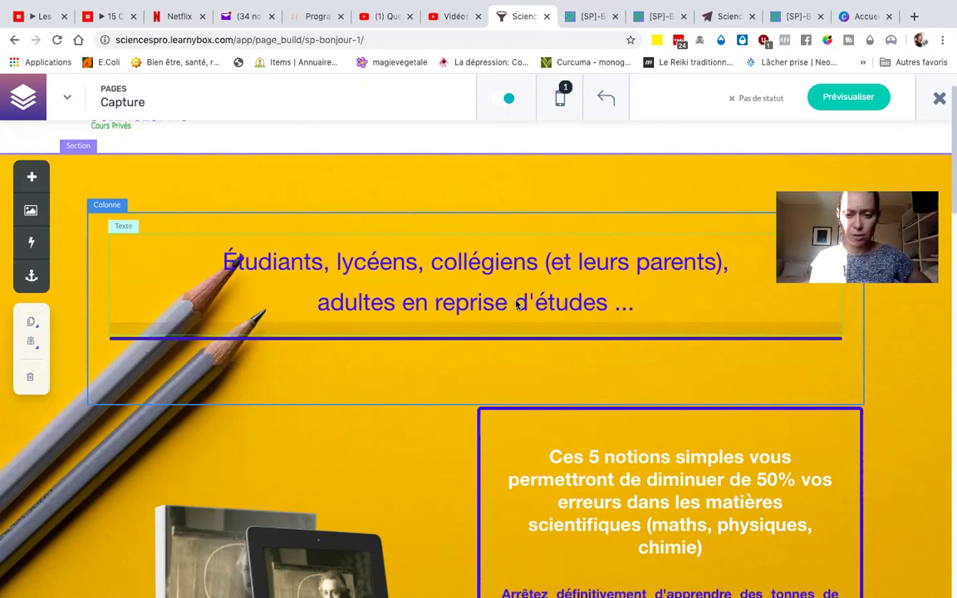
pyautogui.scroll(-5, 467, 397)
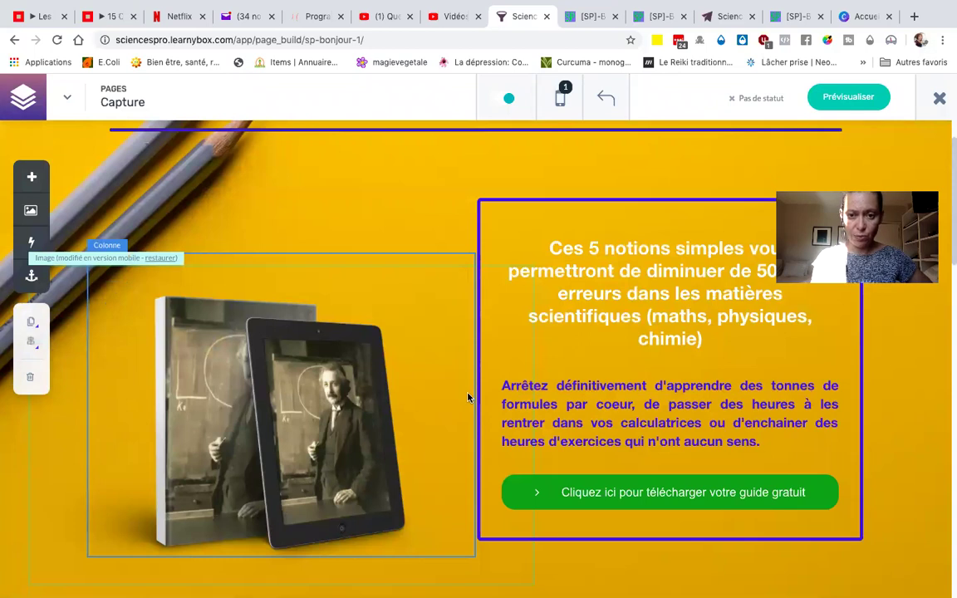
pyautogui.scroll(3, 468, 398)
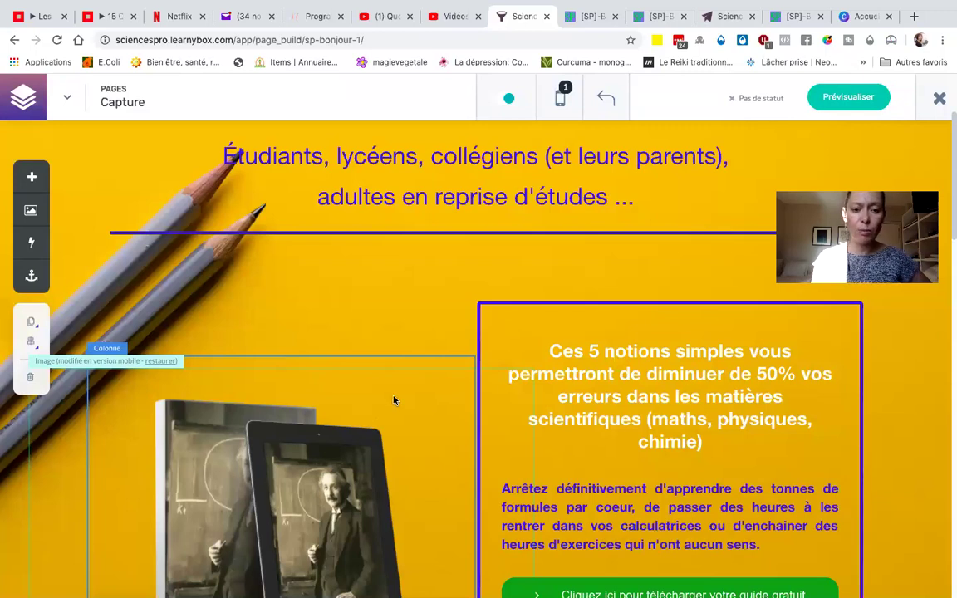
# - Check the sequence of sections from the framed column through "Grâce à ces 5 notions..." to the signup form, and return to the guide image
pyautogui.scroll(-2, 393, 399)
pyautogui.scroll(-7, 405, 381)
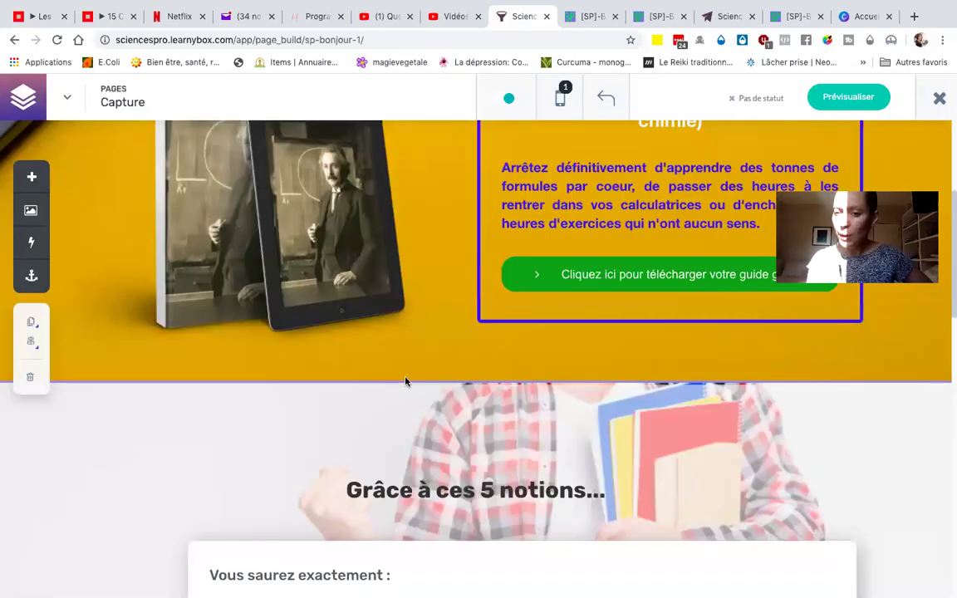
pyautogui.scroll(-1, 406, 381)
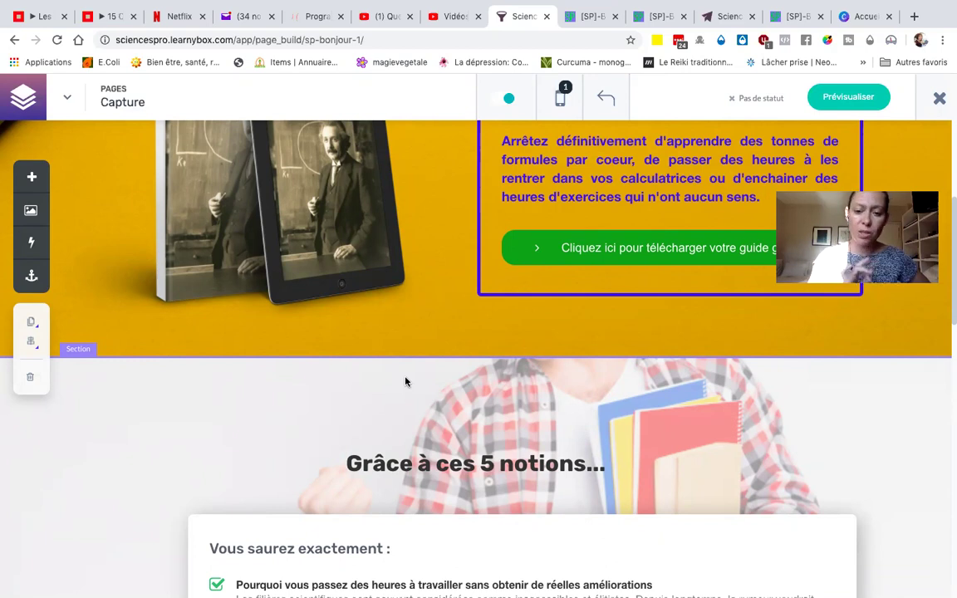
pyautogui.scroll(-4, 225, 471)
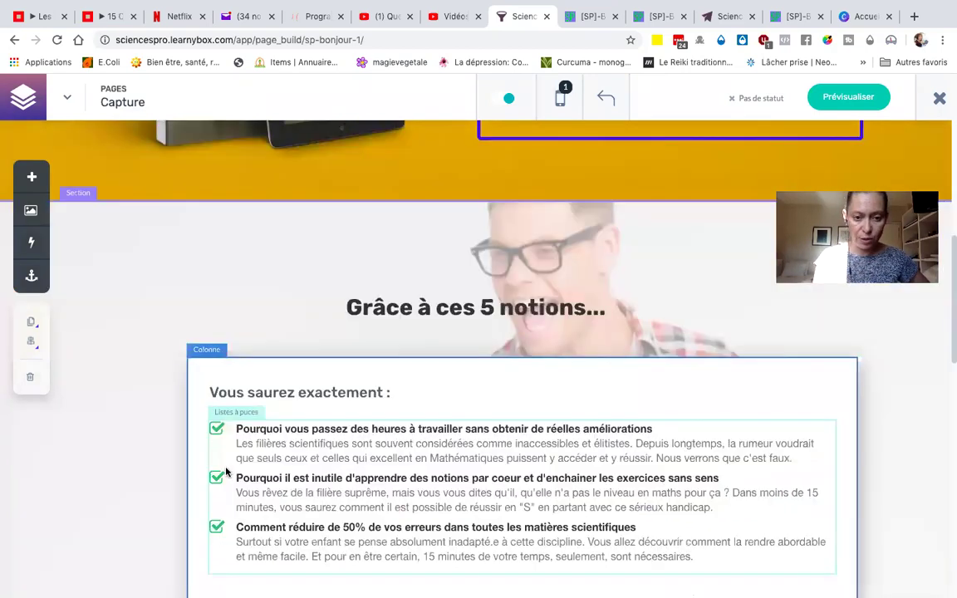
pyautogui.scroll(6, 225, 472)
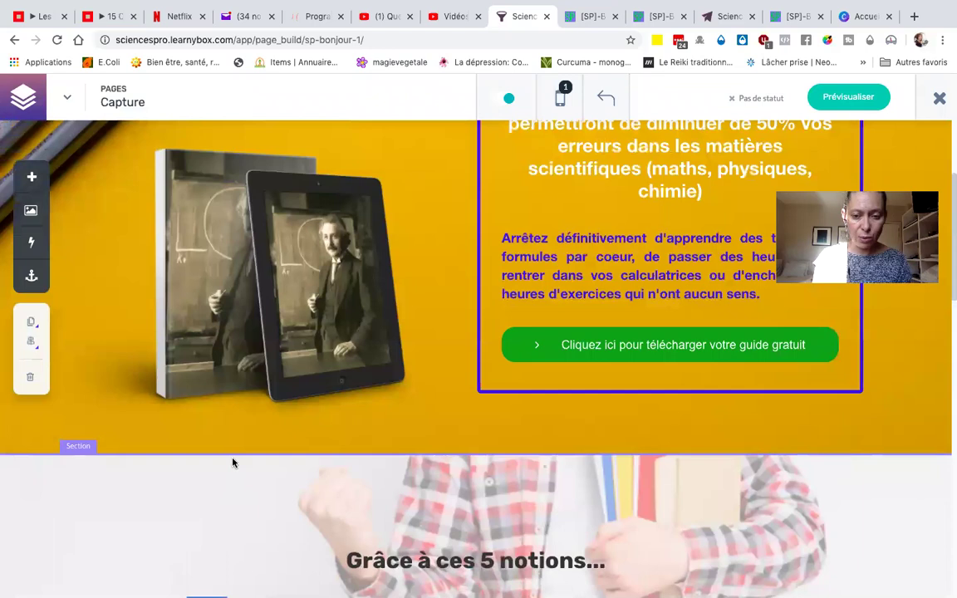
pyautogui.scroll(-8, 232, 462)
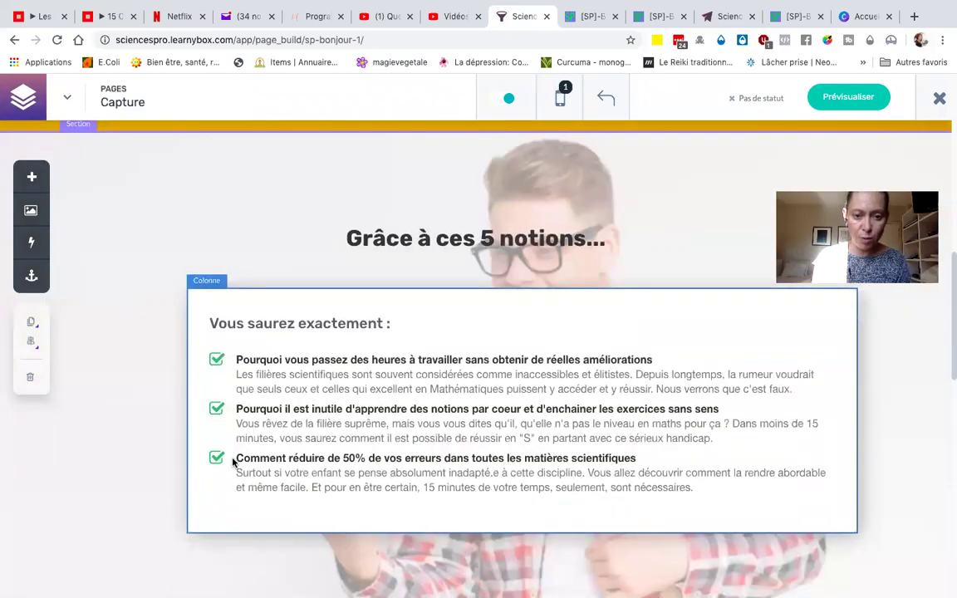
pyautogui.scroll(-5, 133, 503)
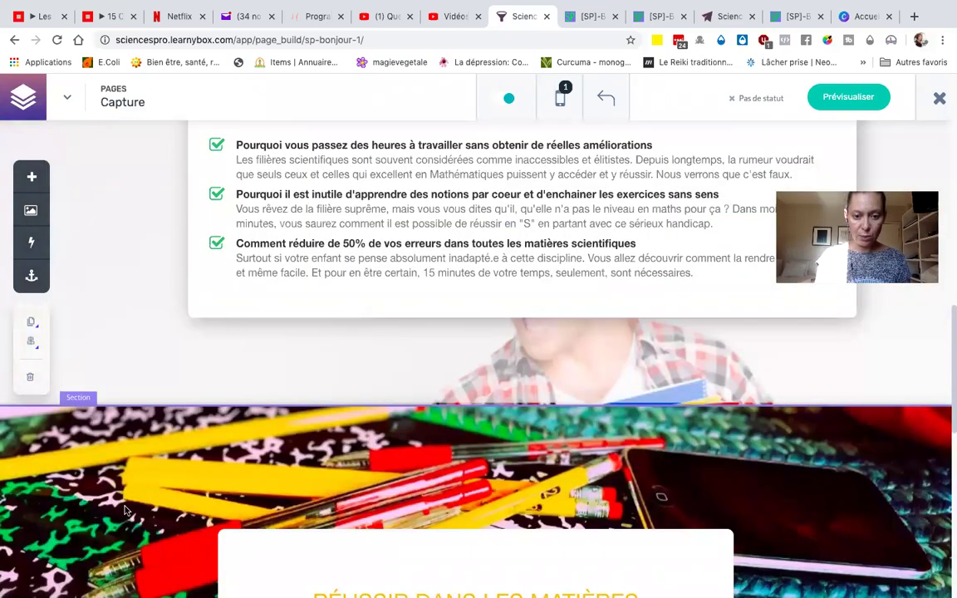
pyautogui.scroll(-9, 250, 459)
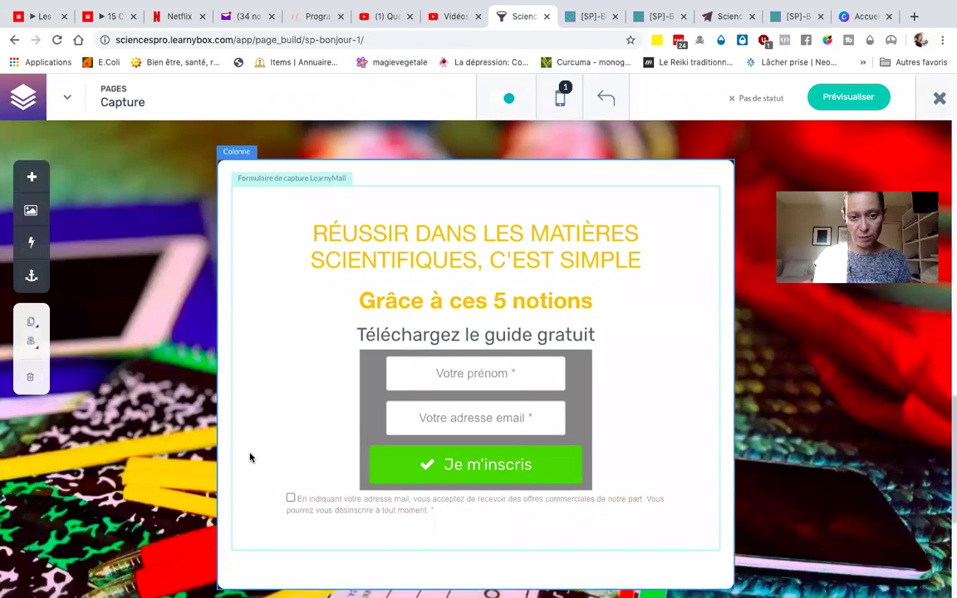
pyautogui.scroll(-2, 369, 479)
pyautogui.scroll(15, 361, 481)
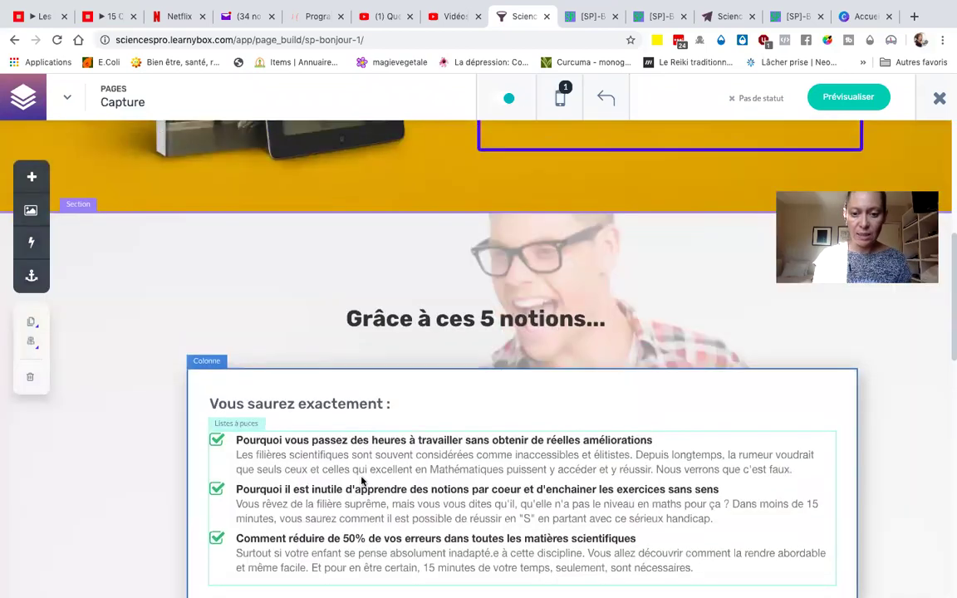
pyautogui.scroll(7, 268, 425)
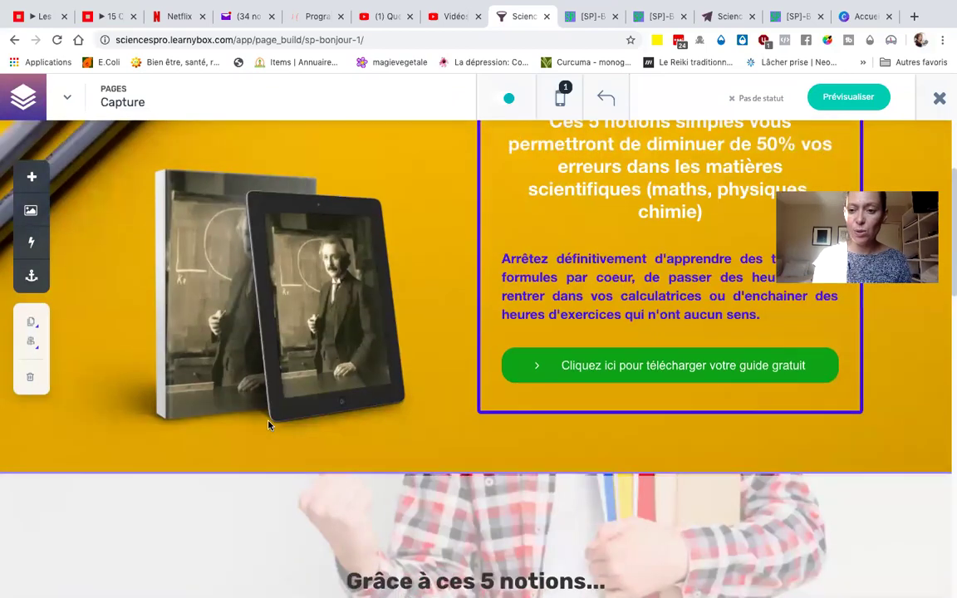